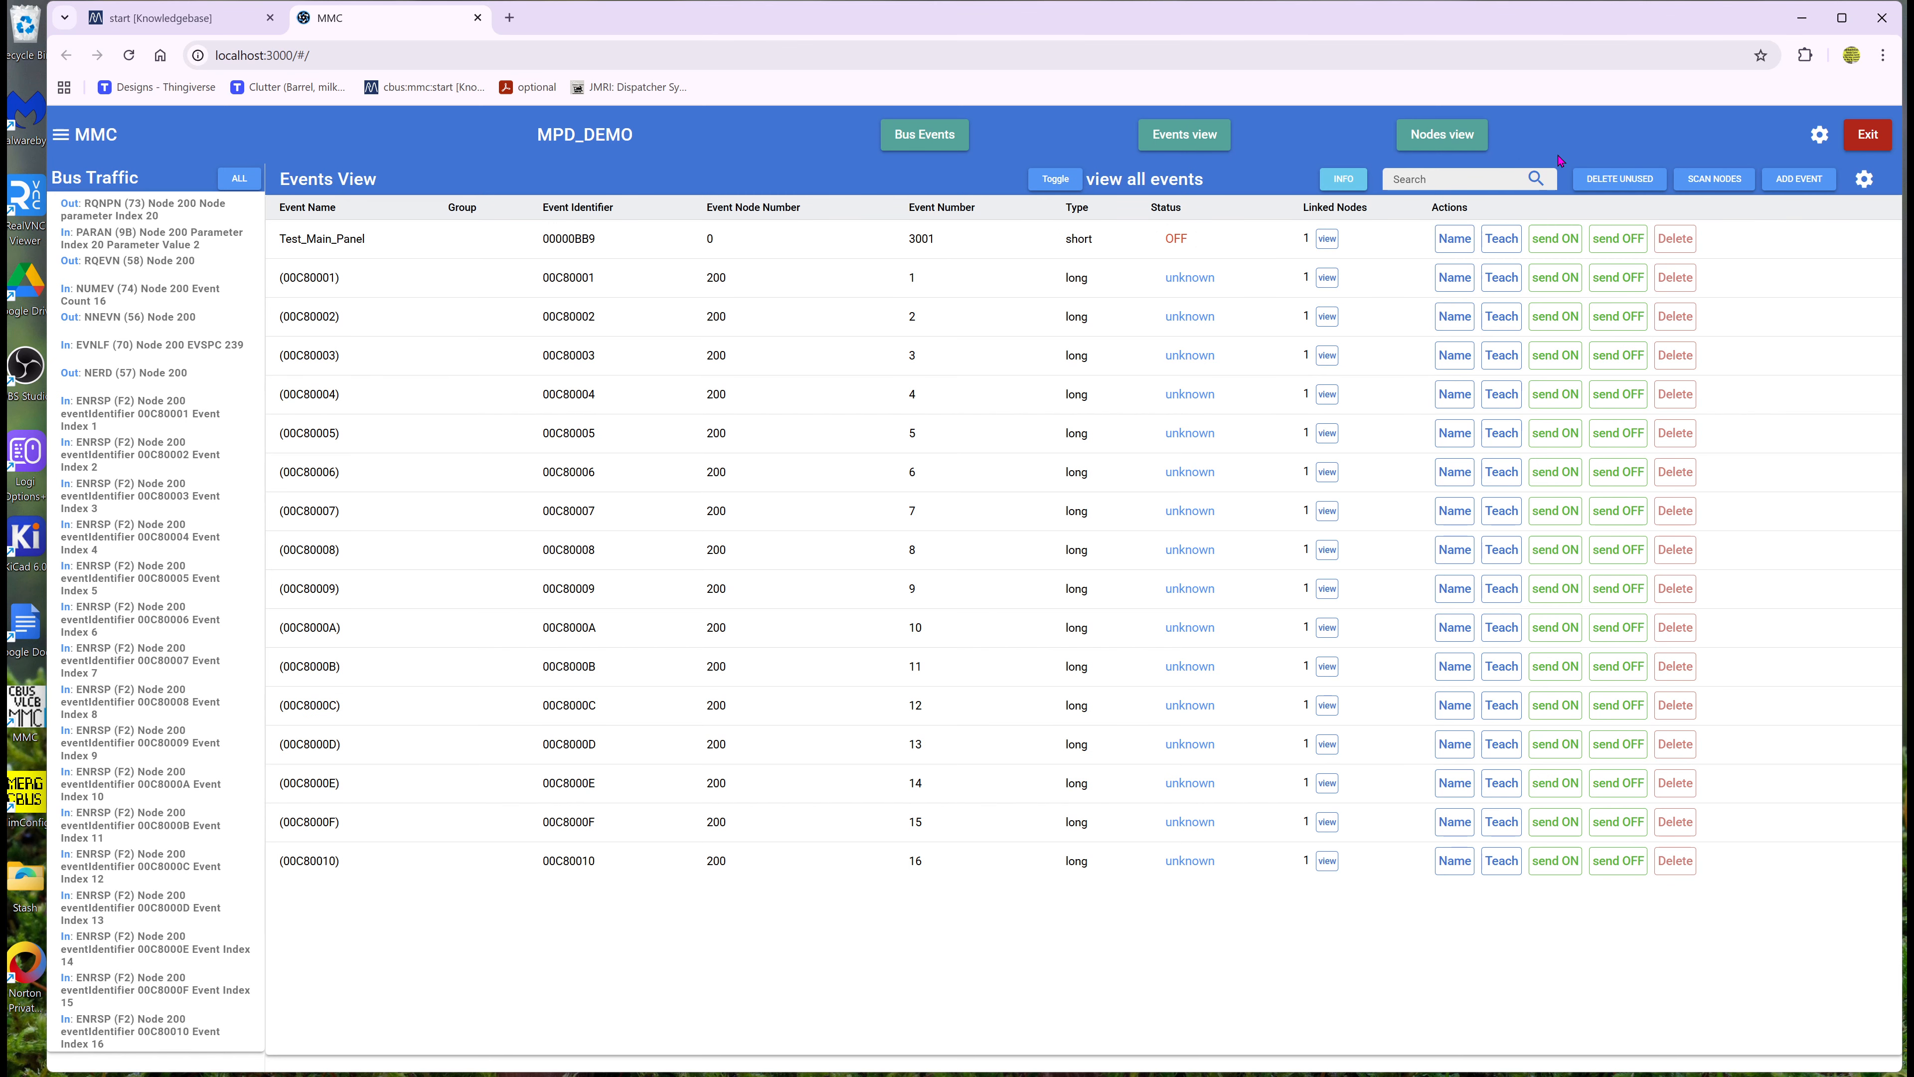
- Check which node is linked to event 00C80001 and inspect its event variables, including the produced event
left_click(1456, 151)
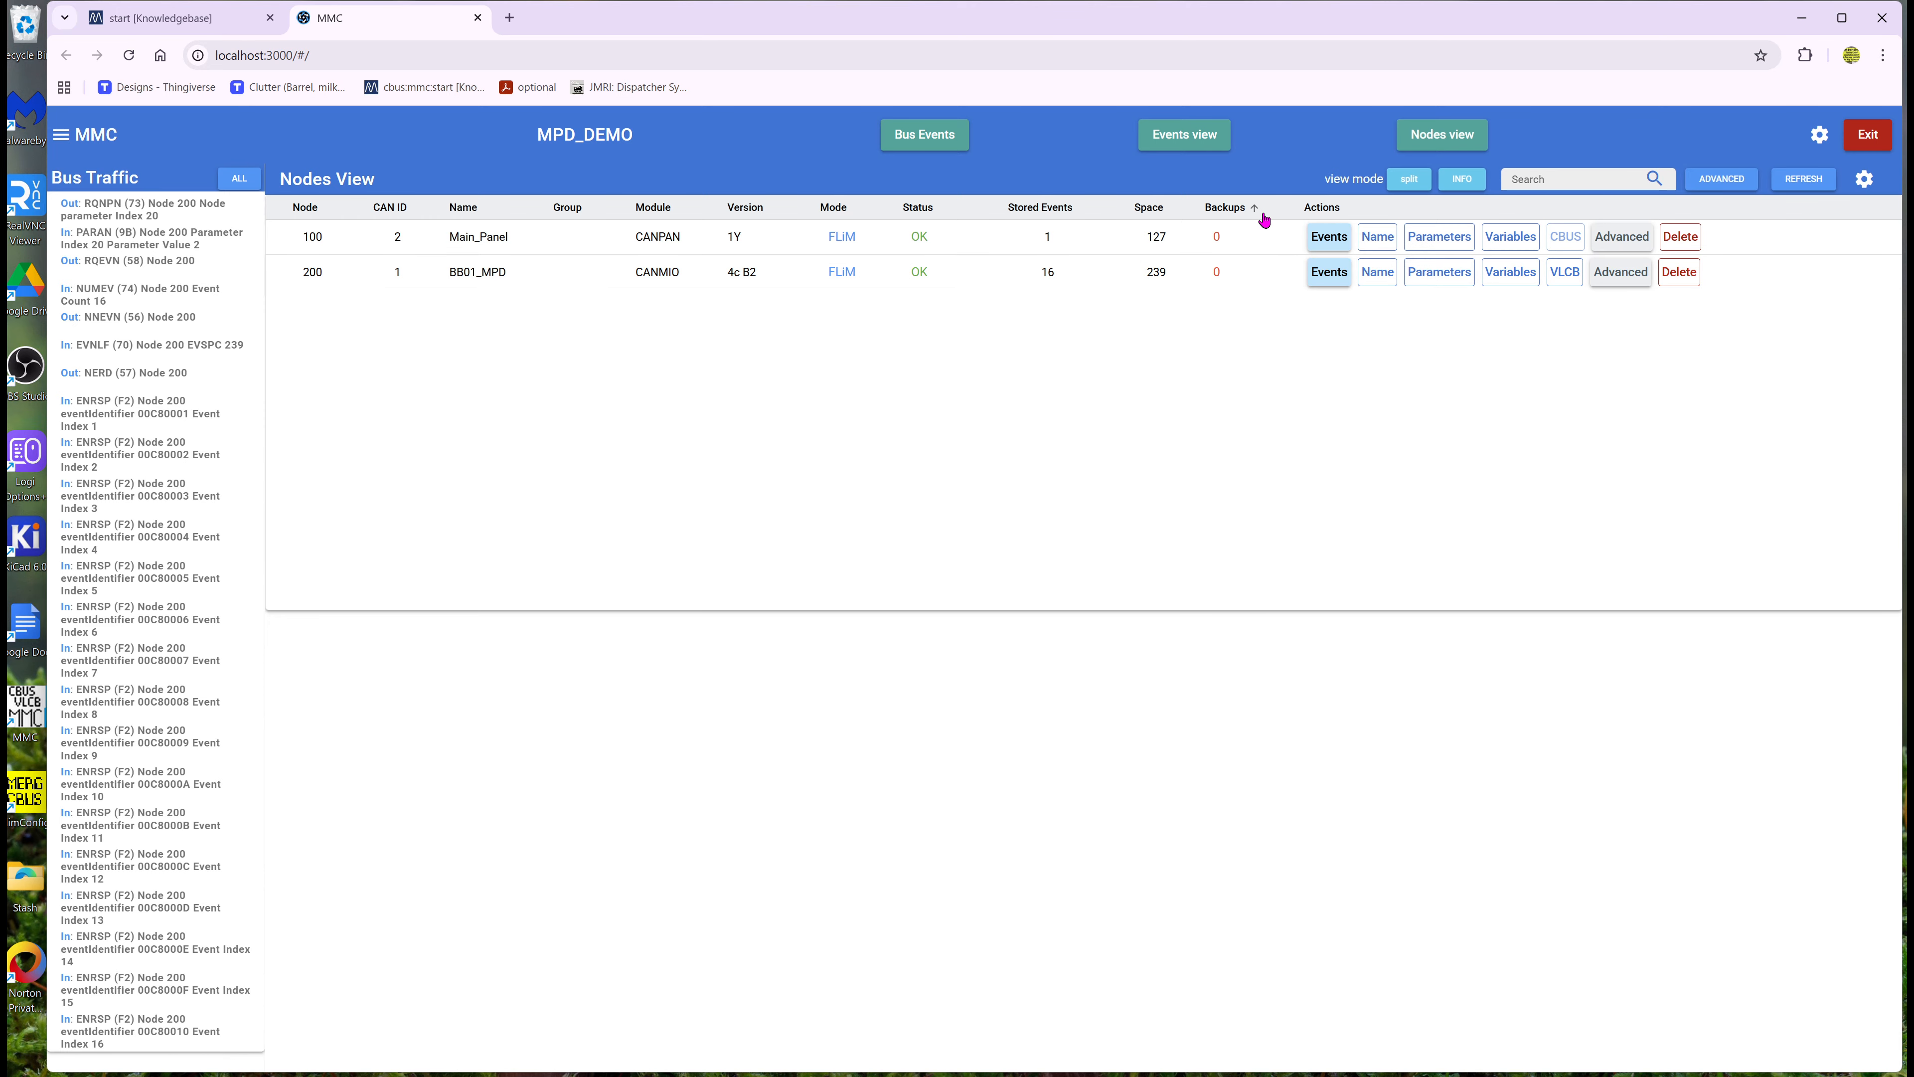
left_click(1184, 140)
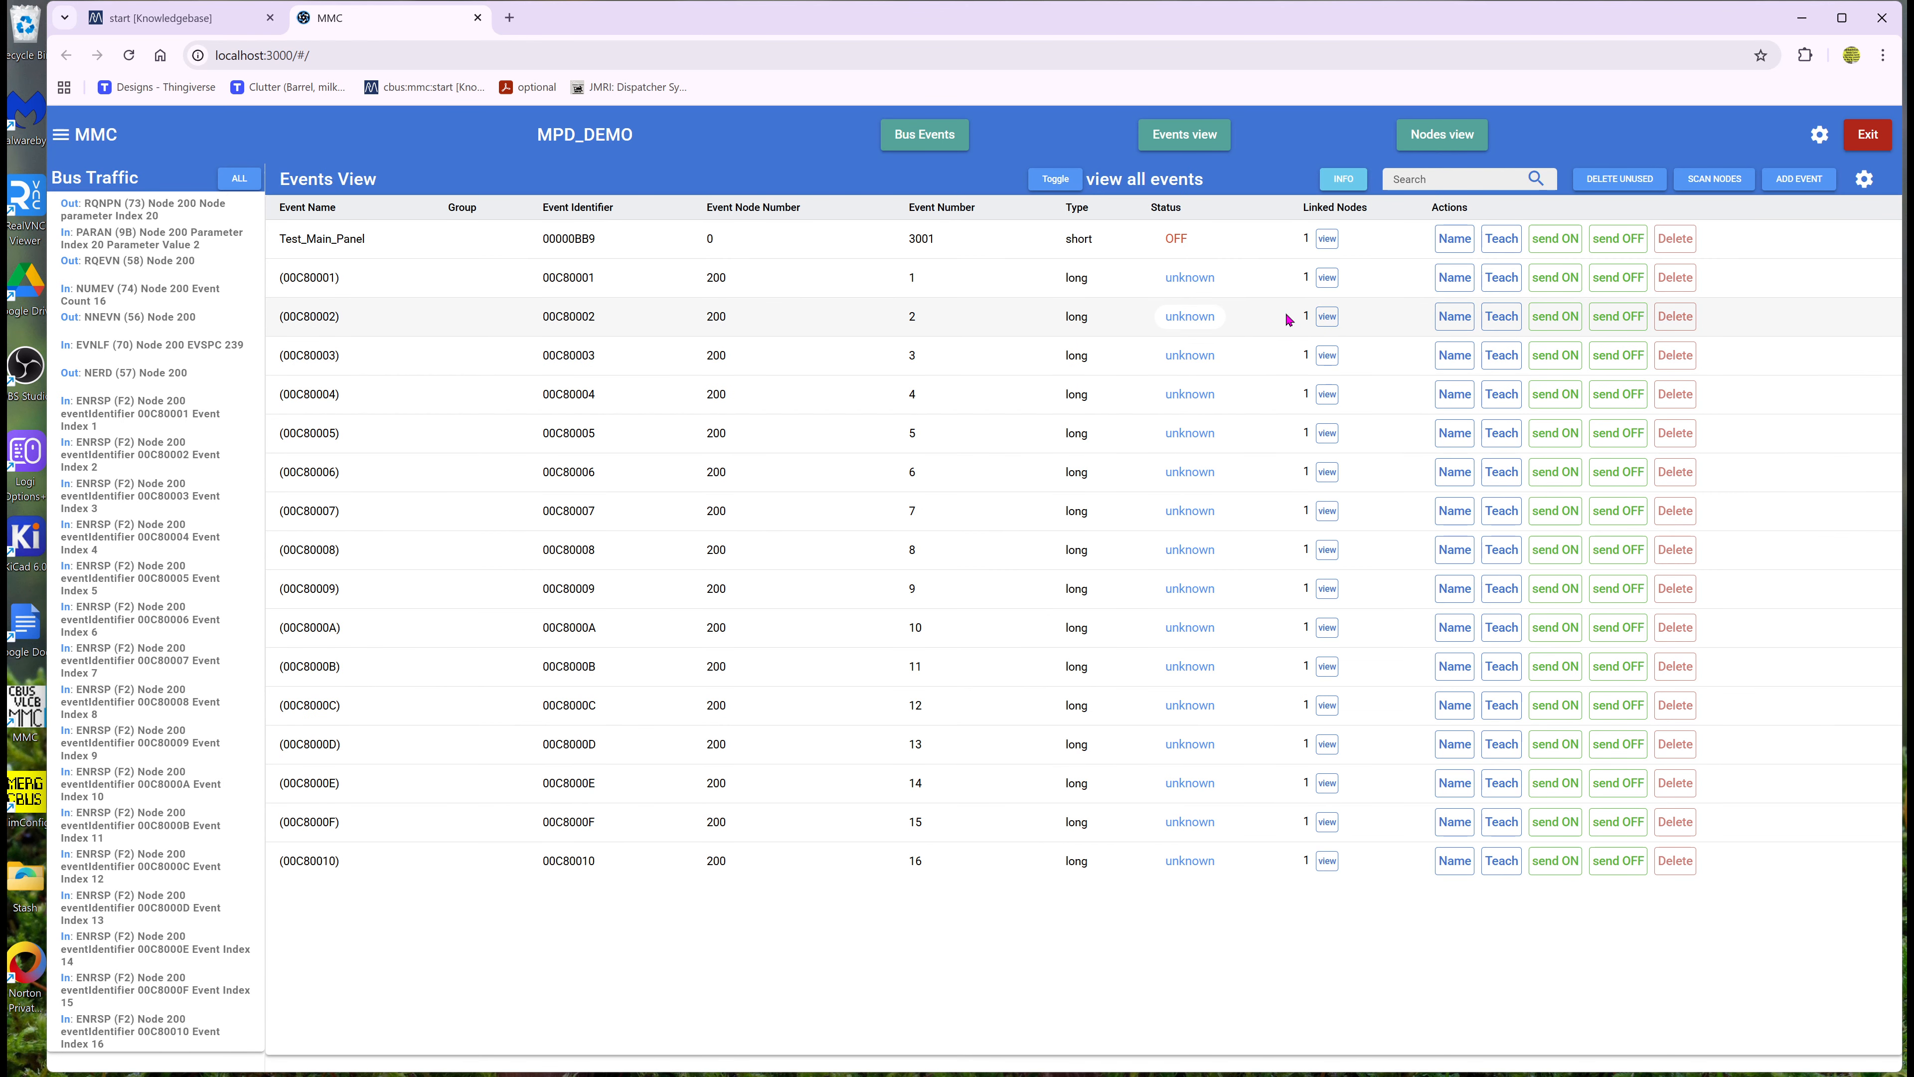
left_click(1326, 278)
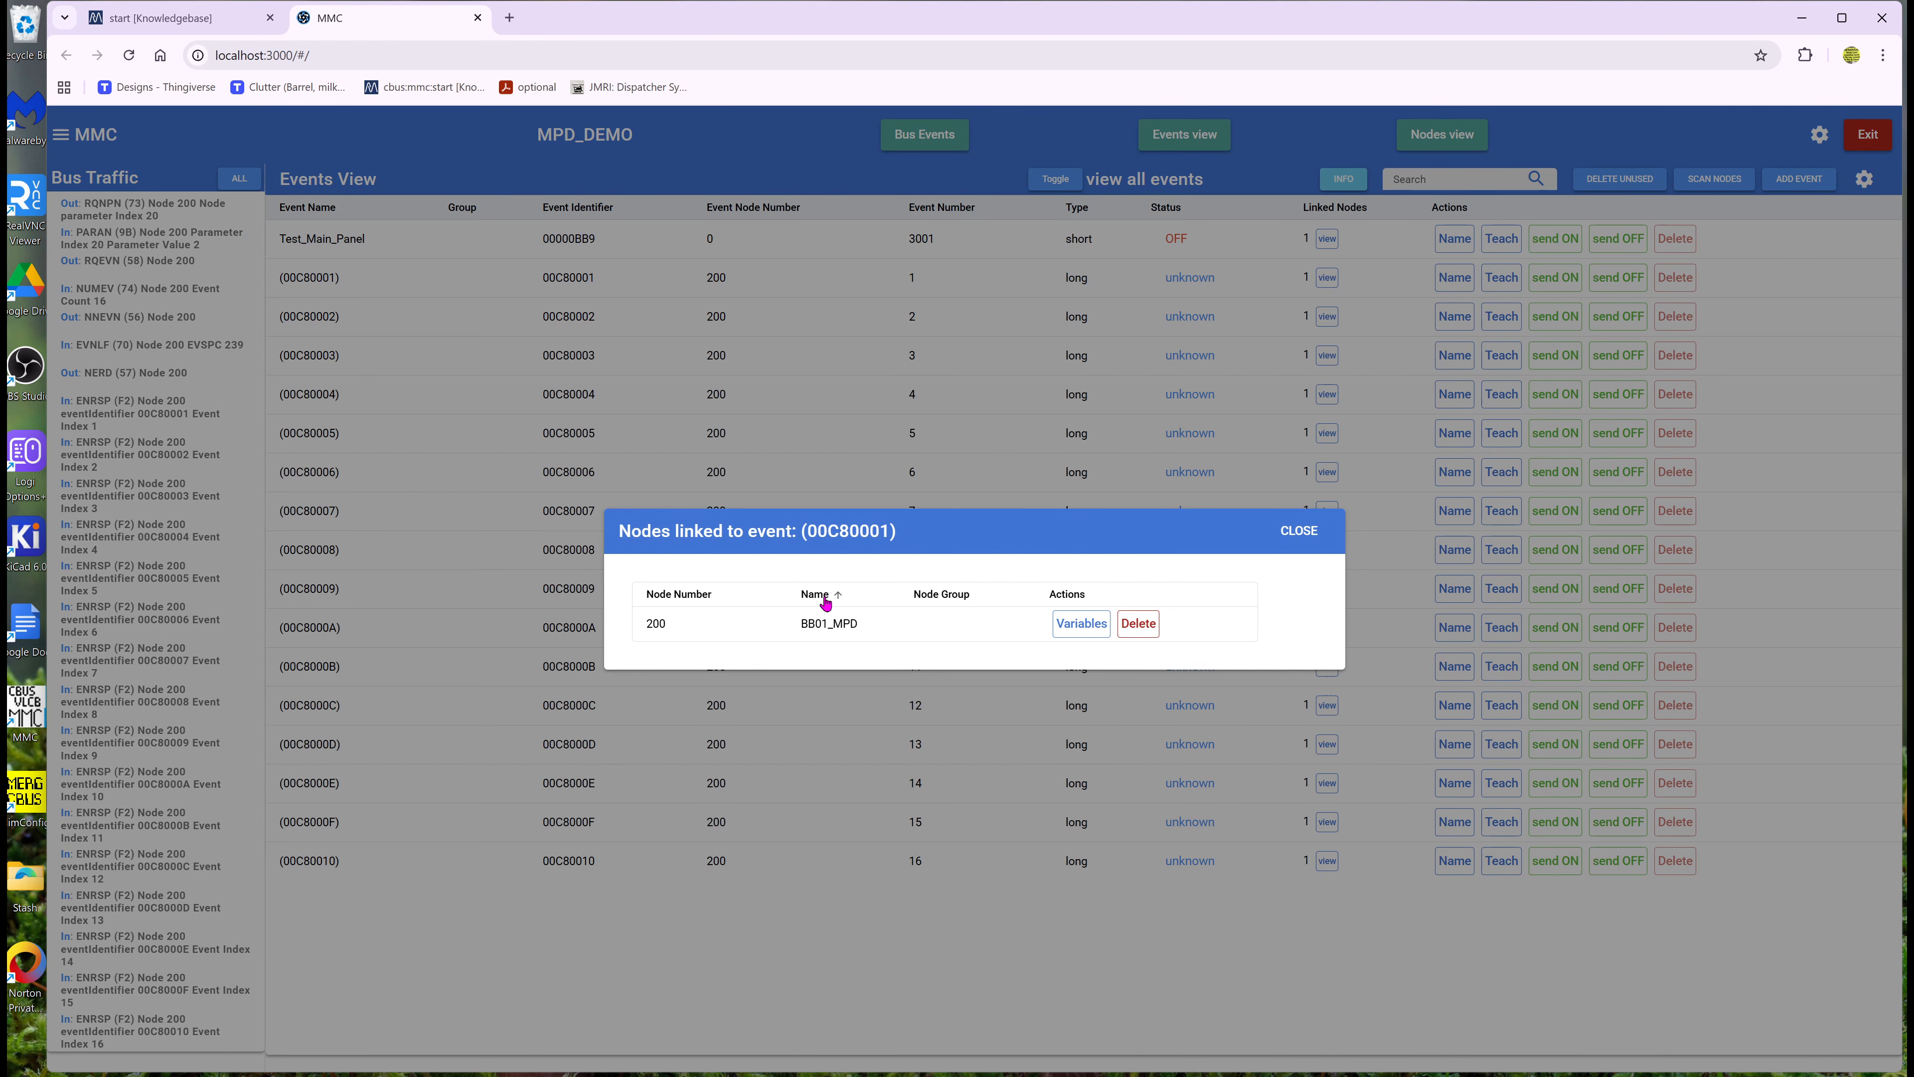
left_click(1070, 624)
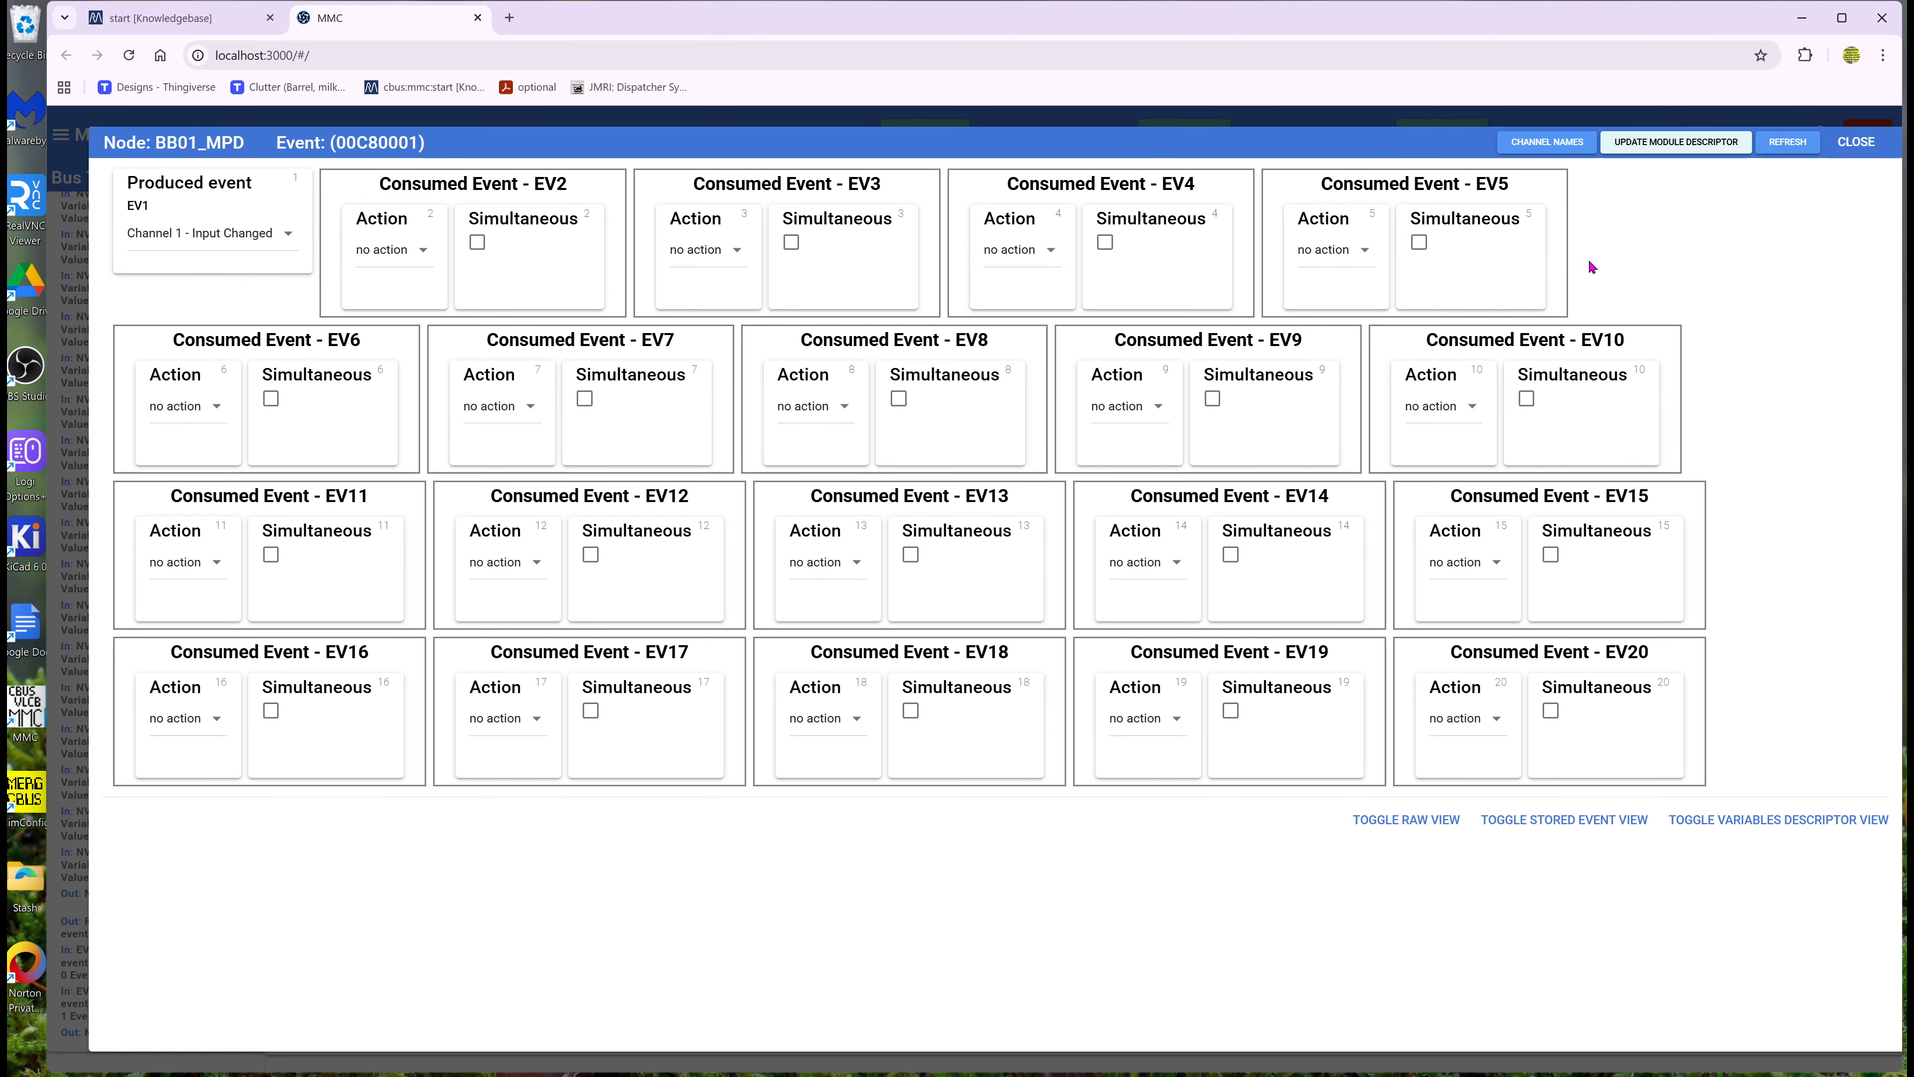
left_click(1854, 143)
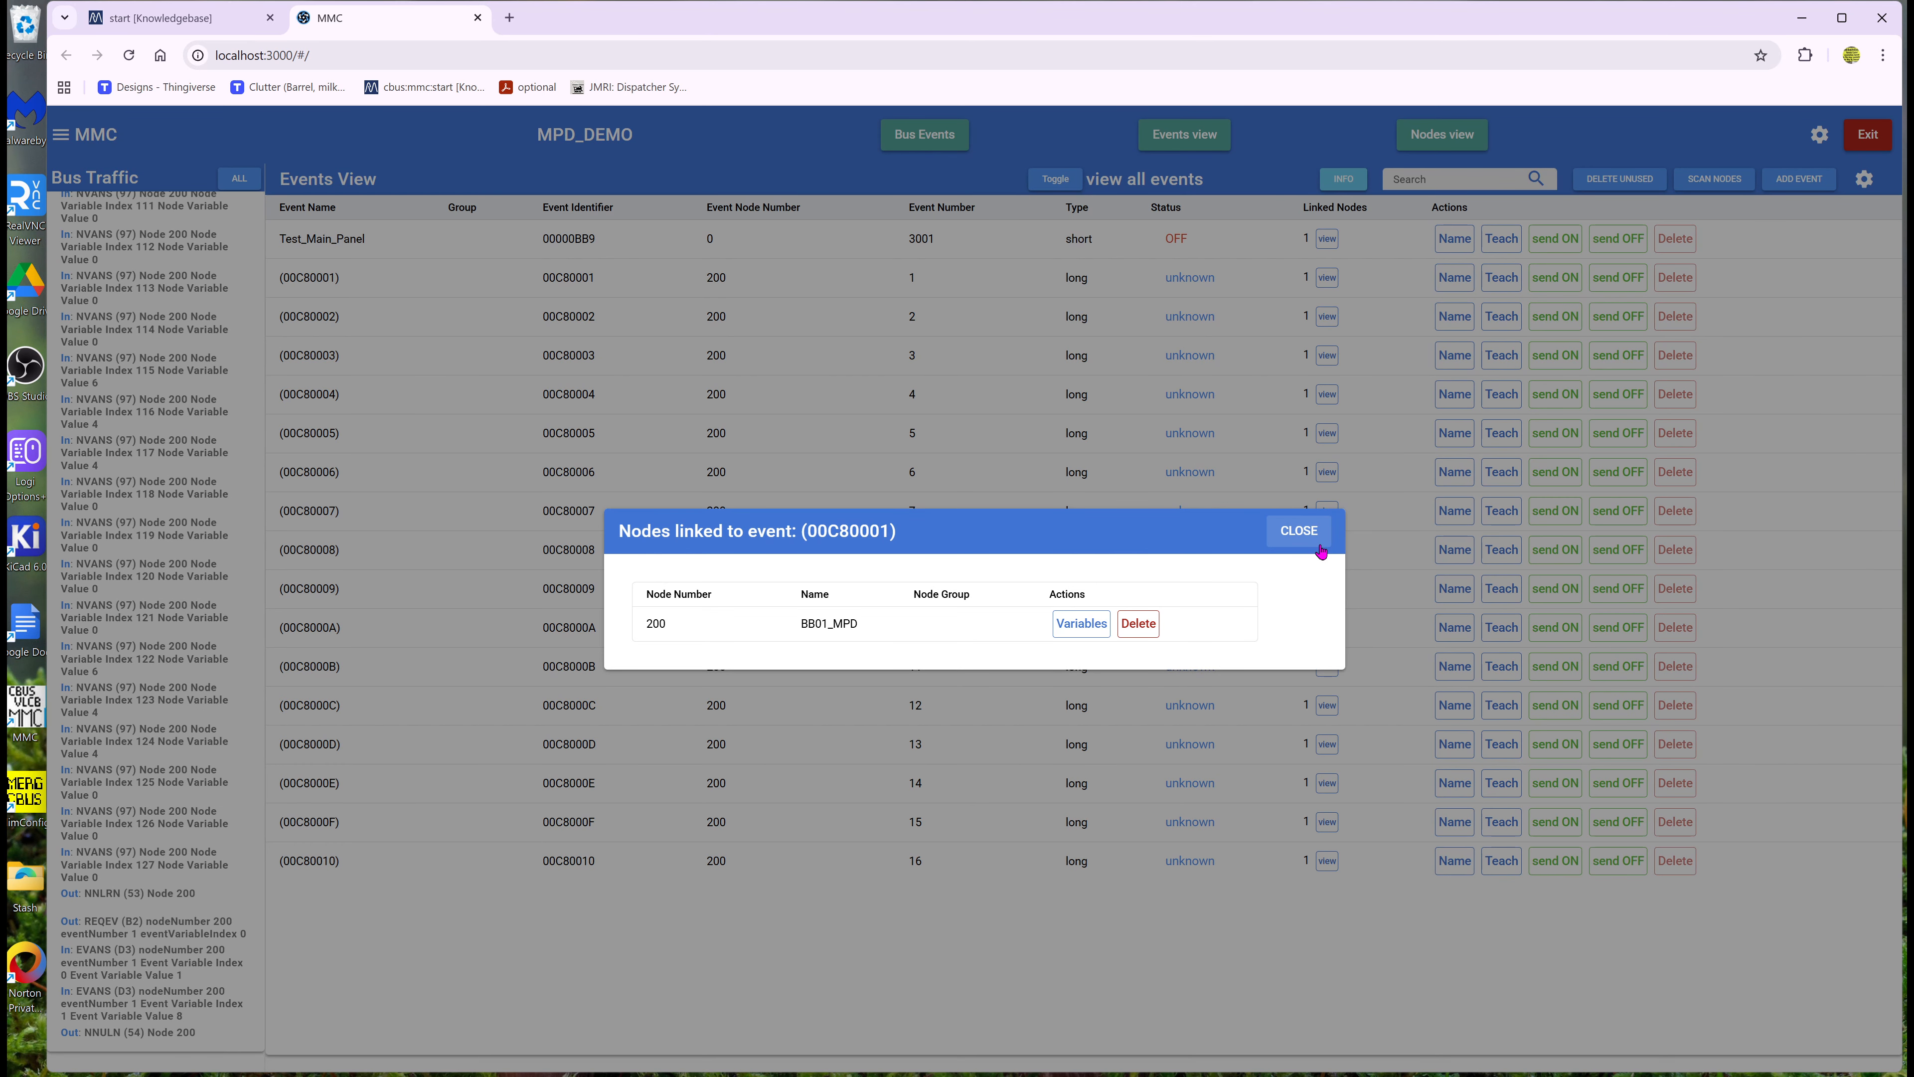
left_click(1299, 531)
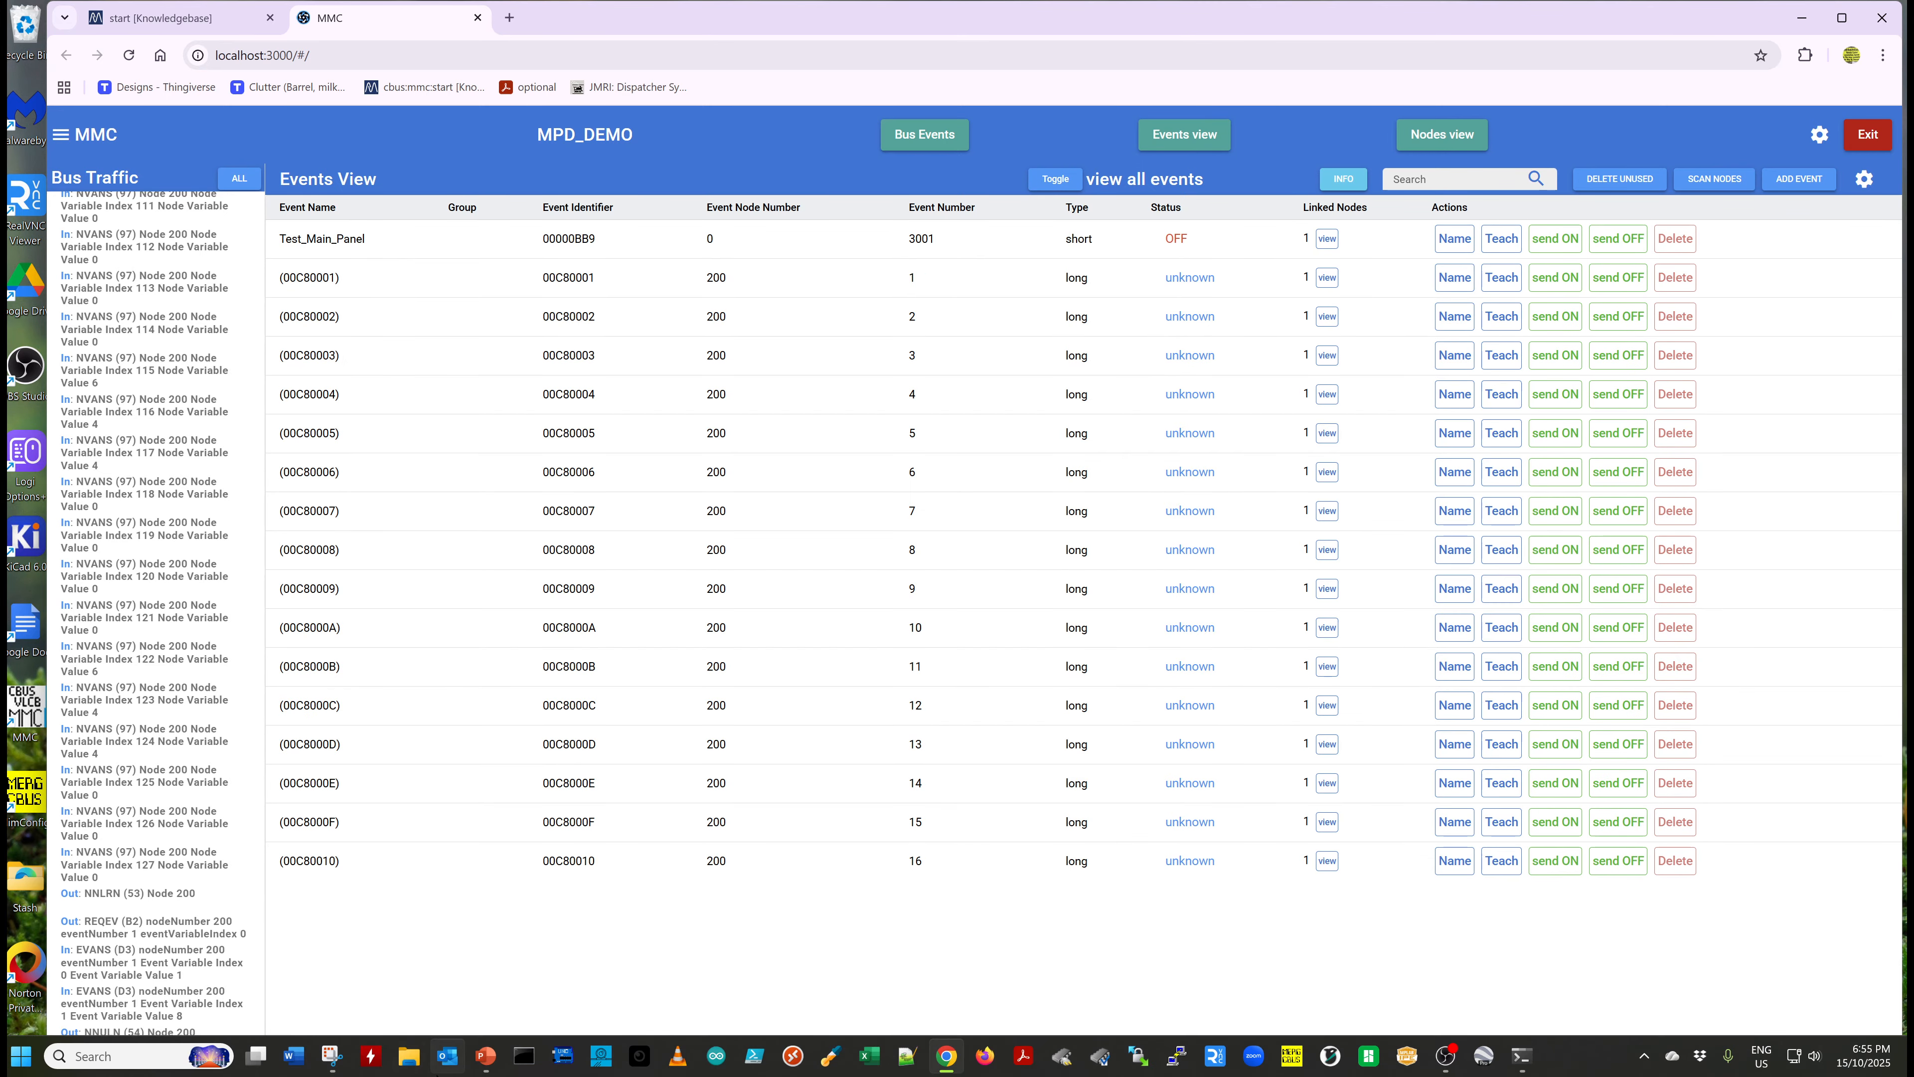
- Look up the SOD_BB01_MPD event number in the PowerPoint event table, and in MMC check a new short event with device number 3501
mouse_move(486, 1054)
left_click(518, 977)
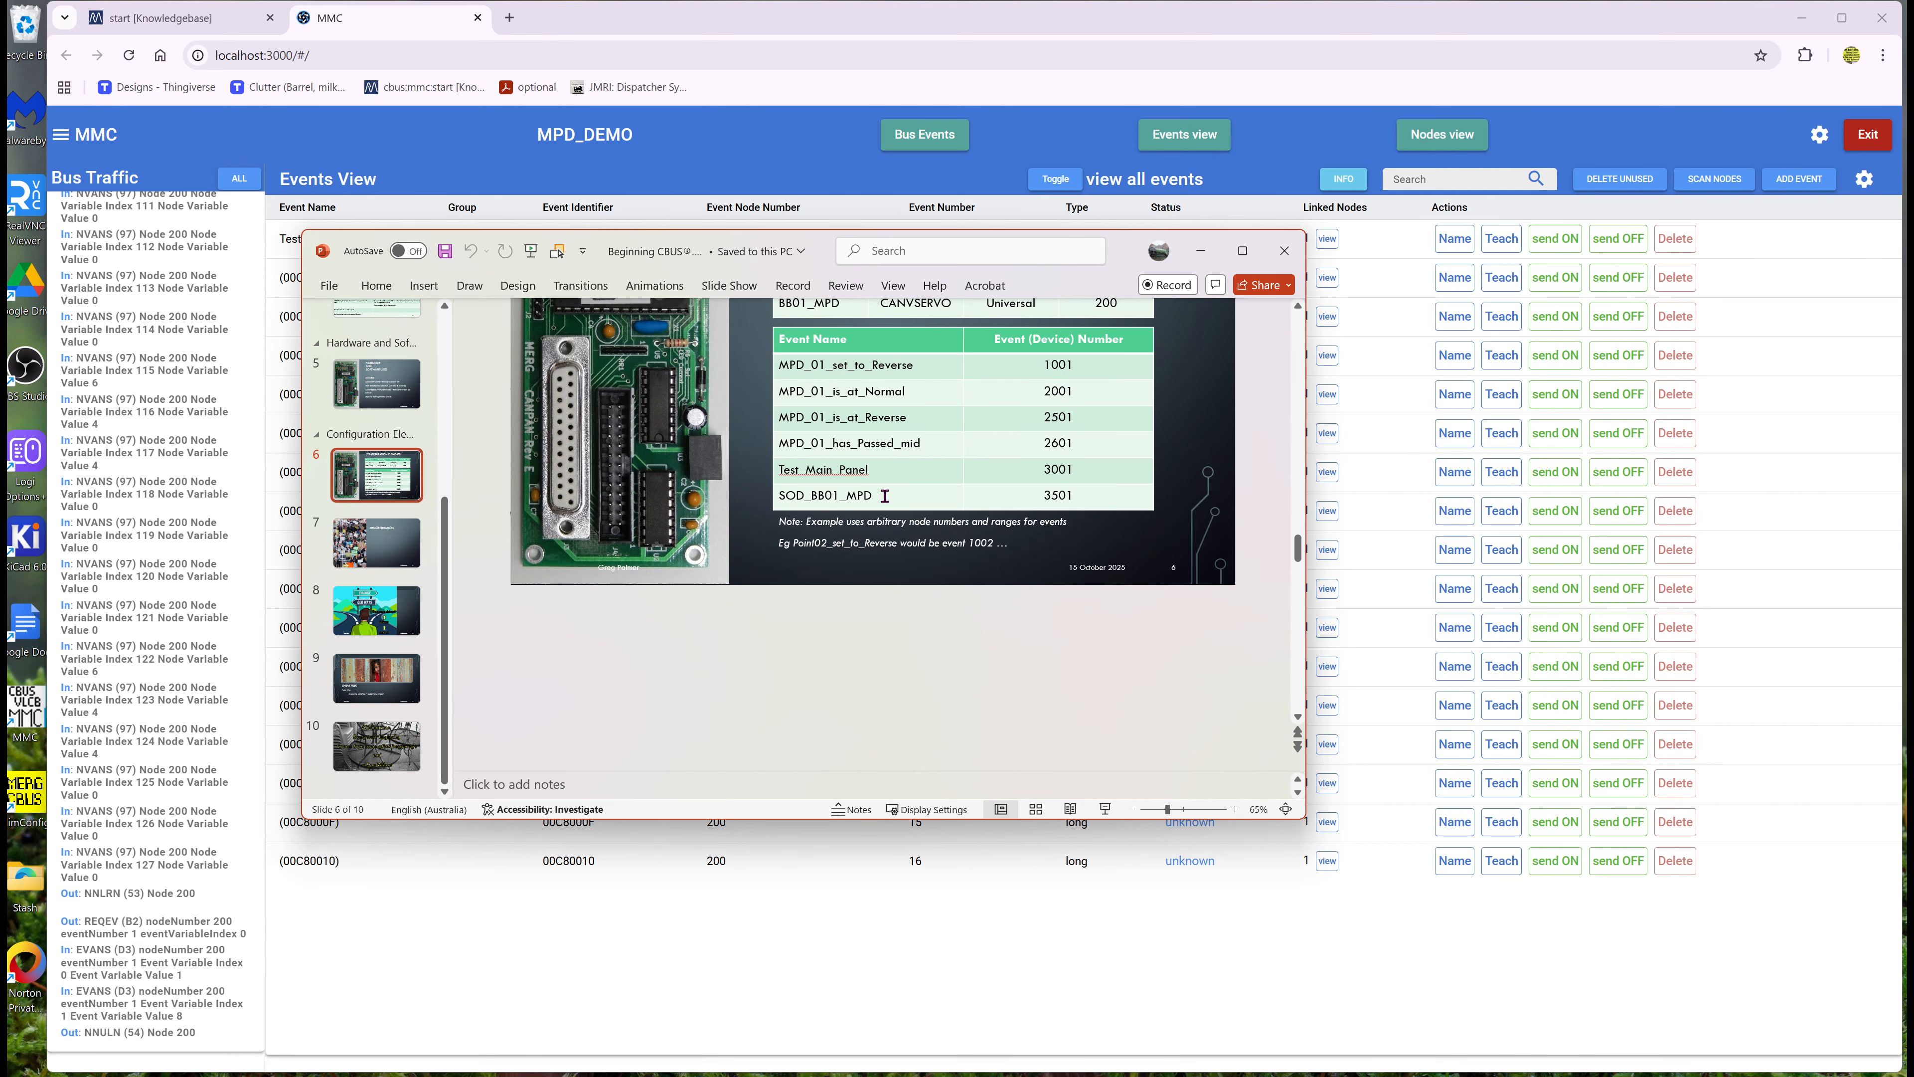
left_click(905, 962)
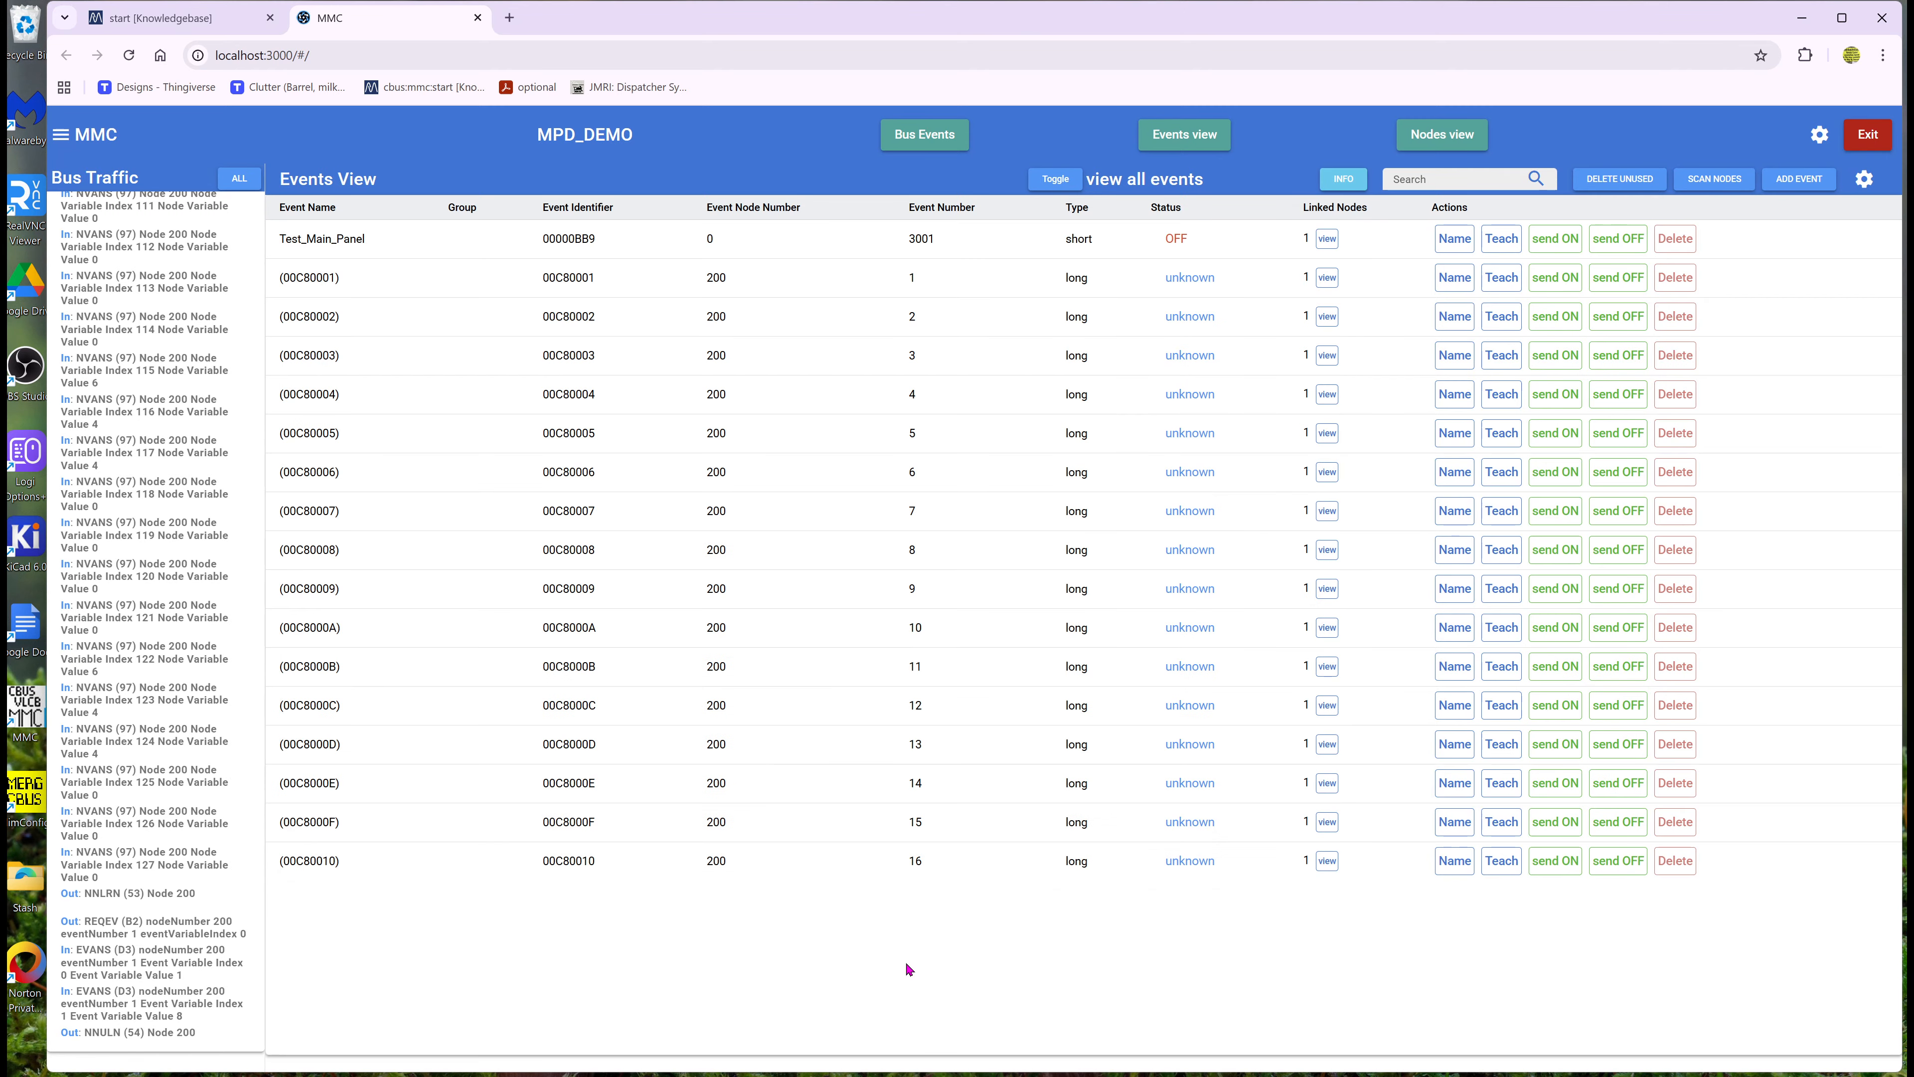
left_click(1813, 182)
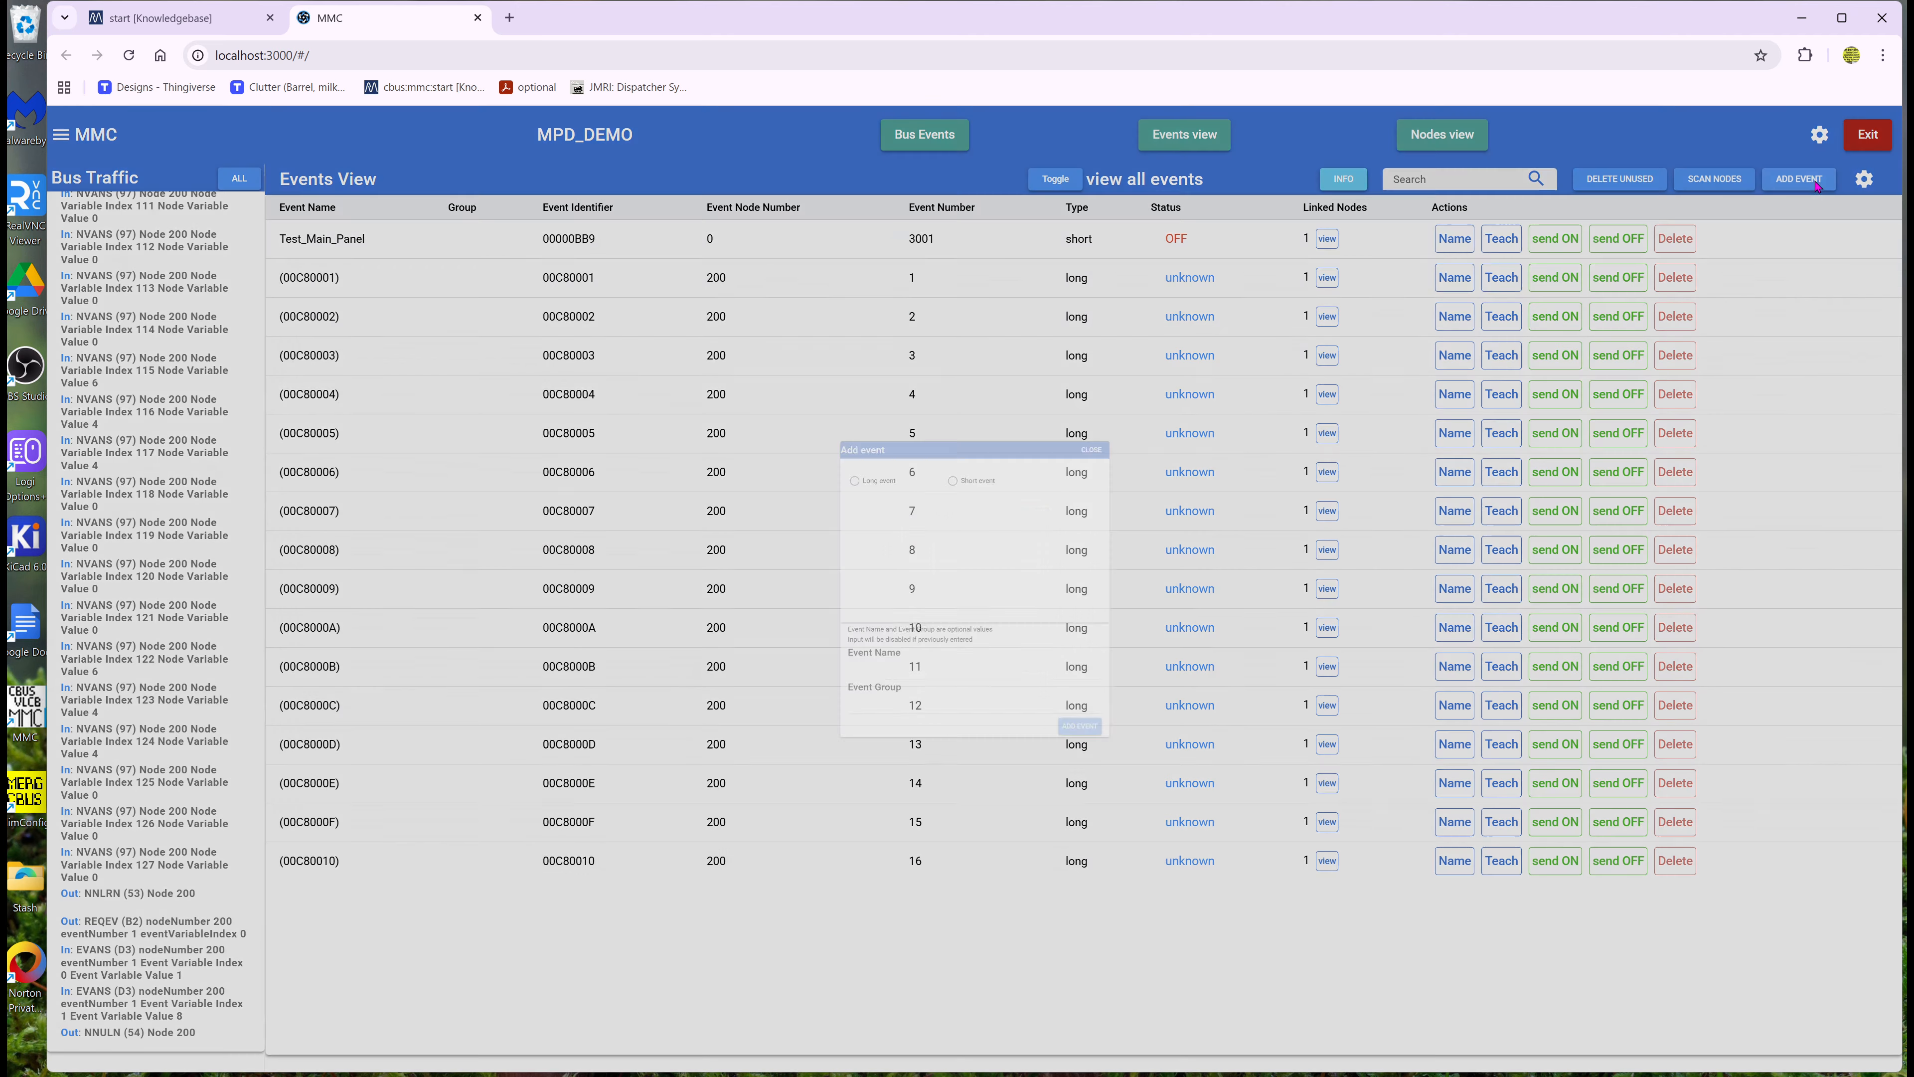
left_click(935, 392)
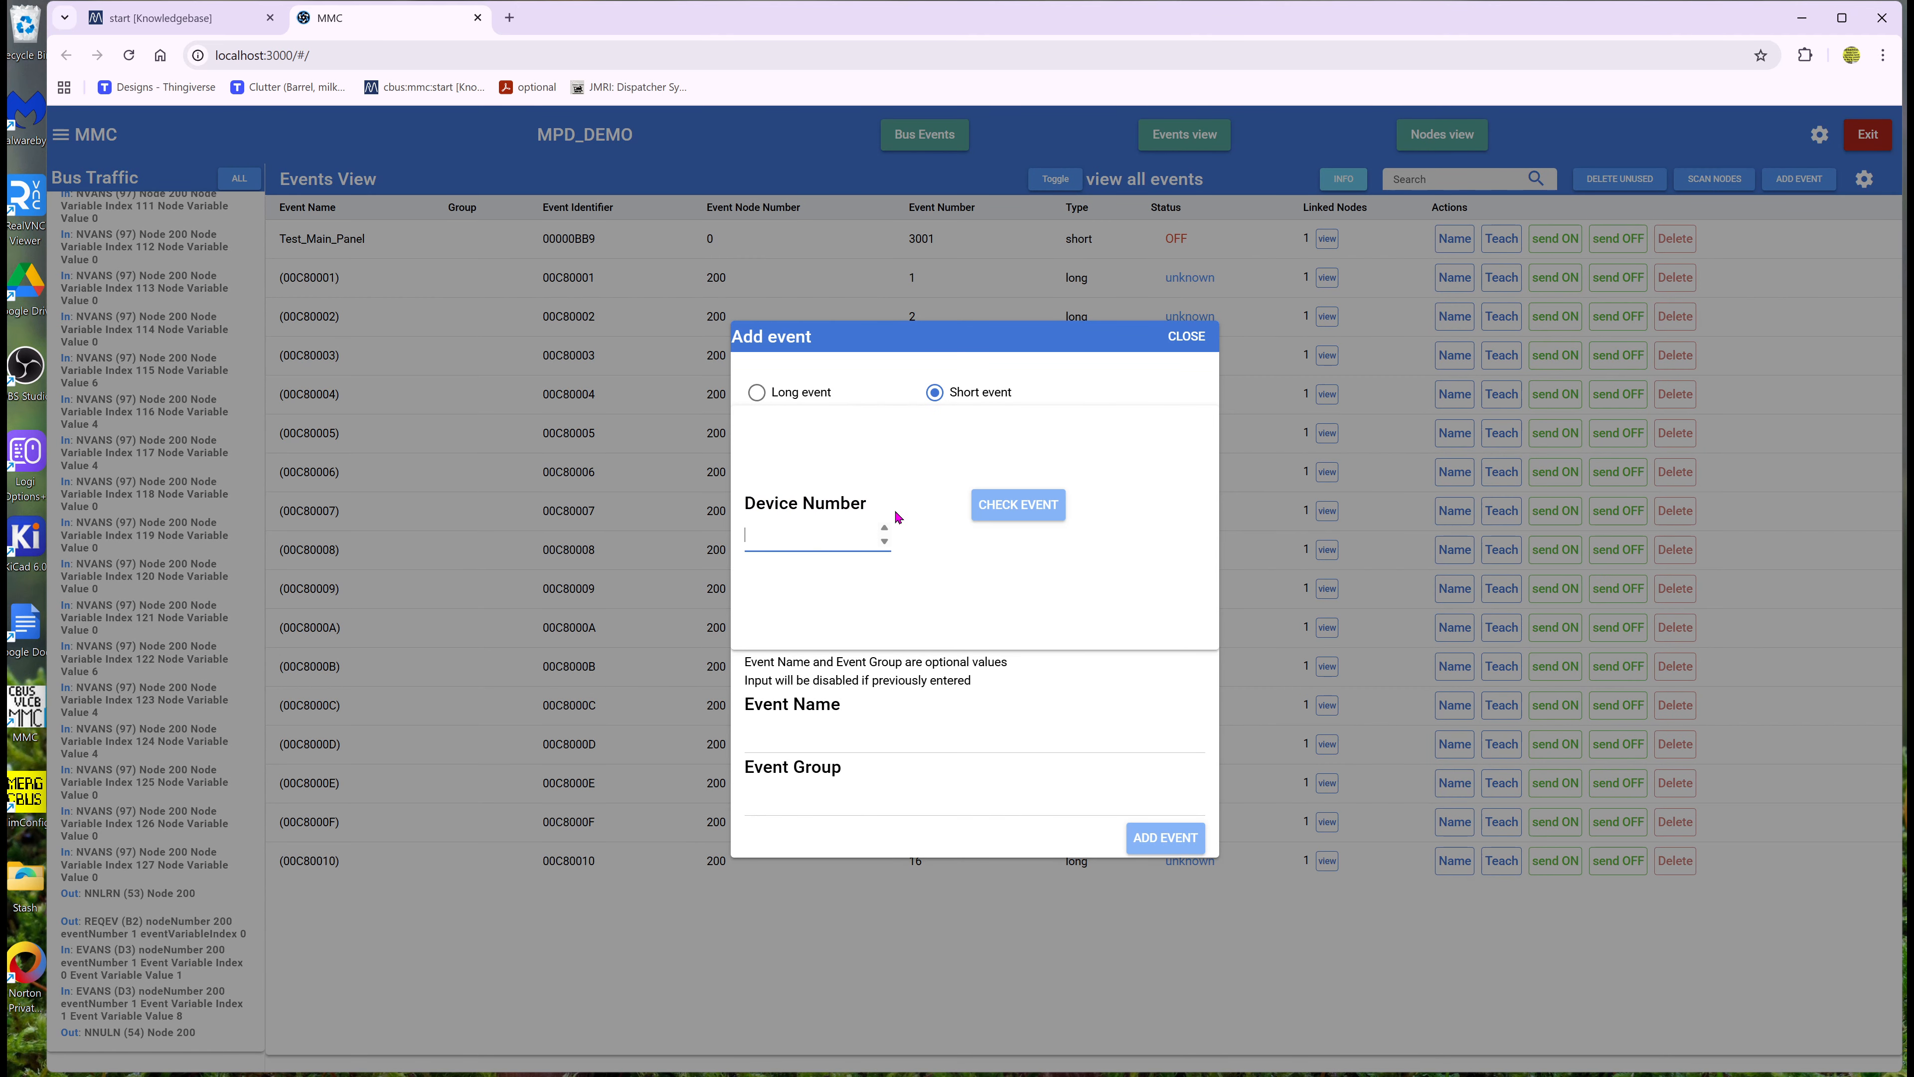
type("35")
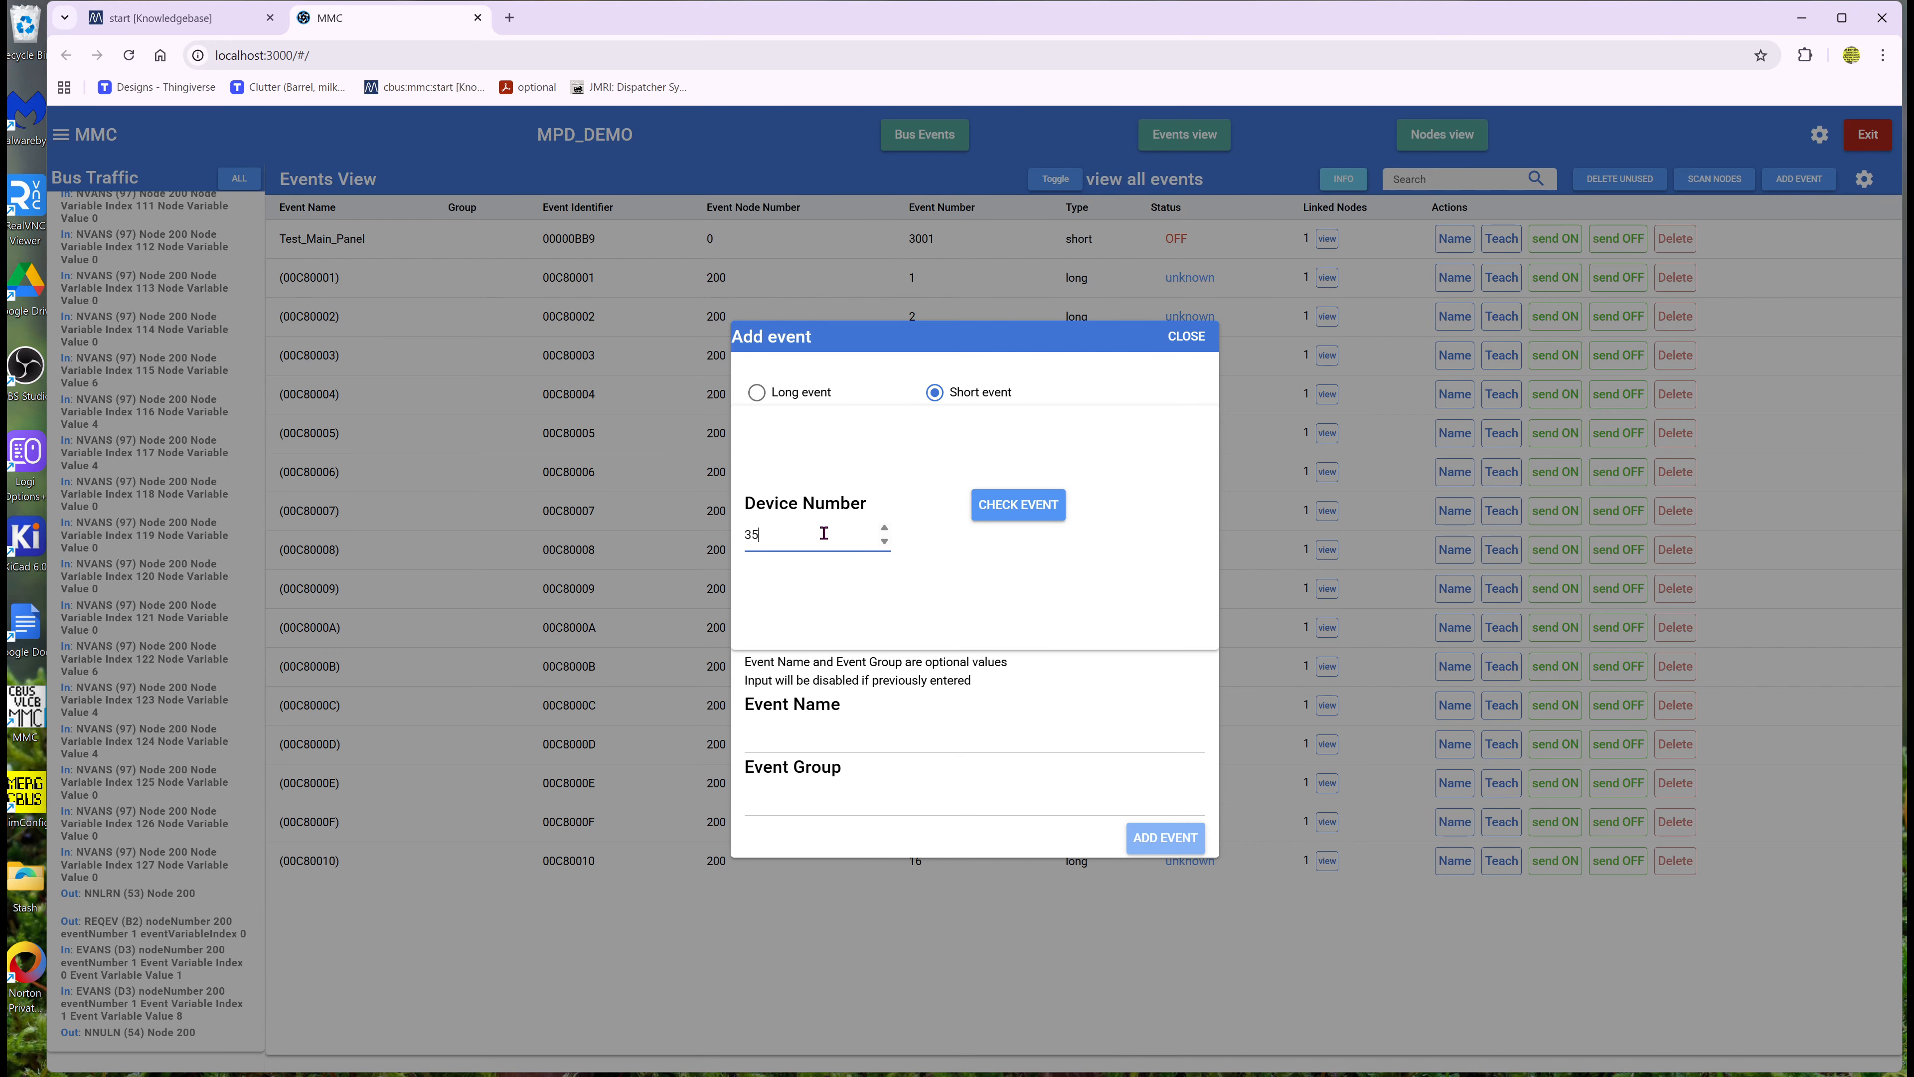
type("01")
key("Tab")
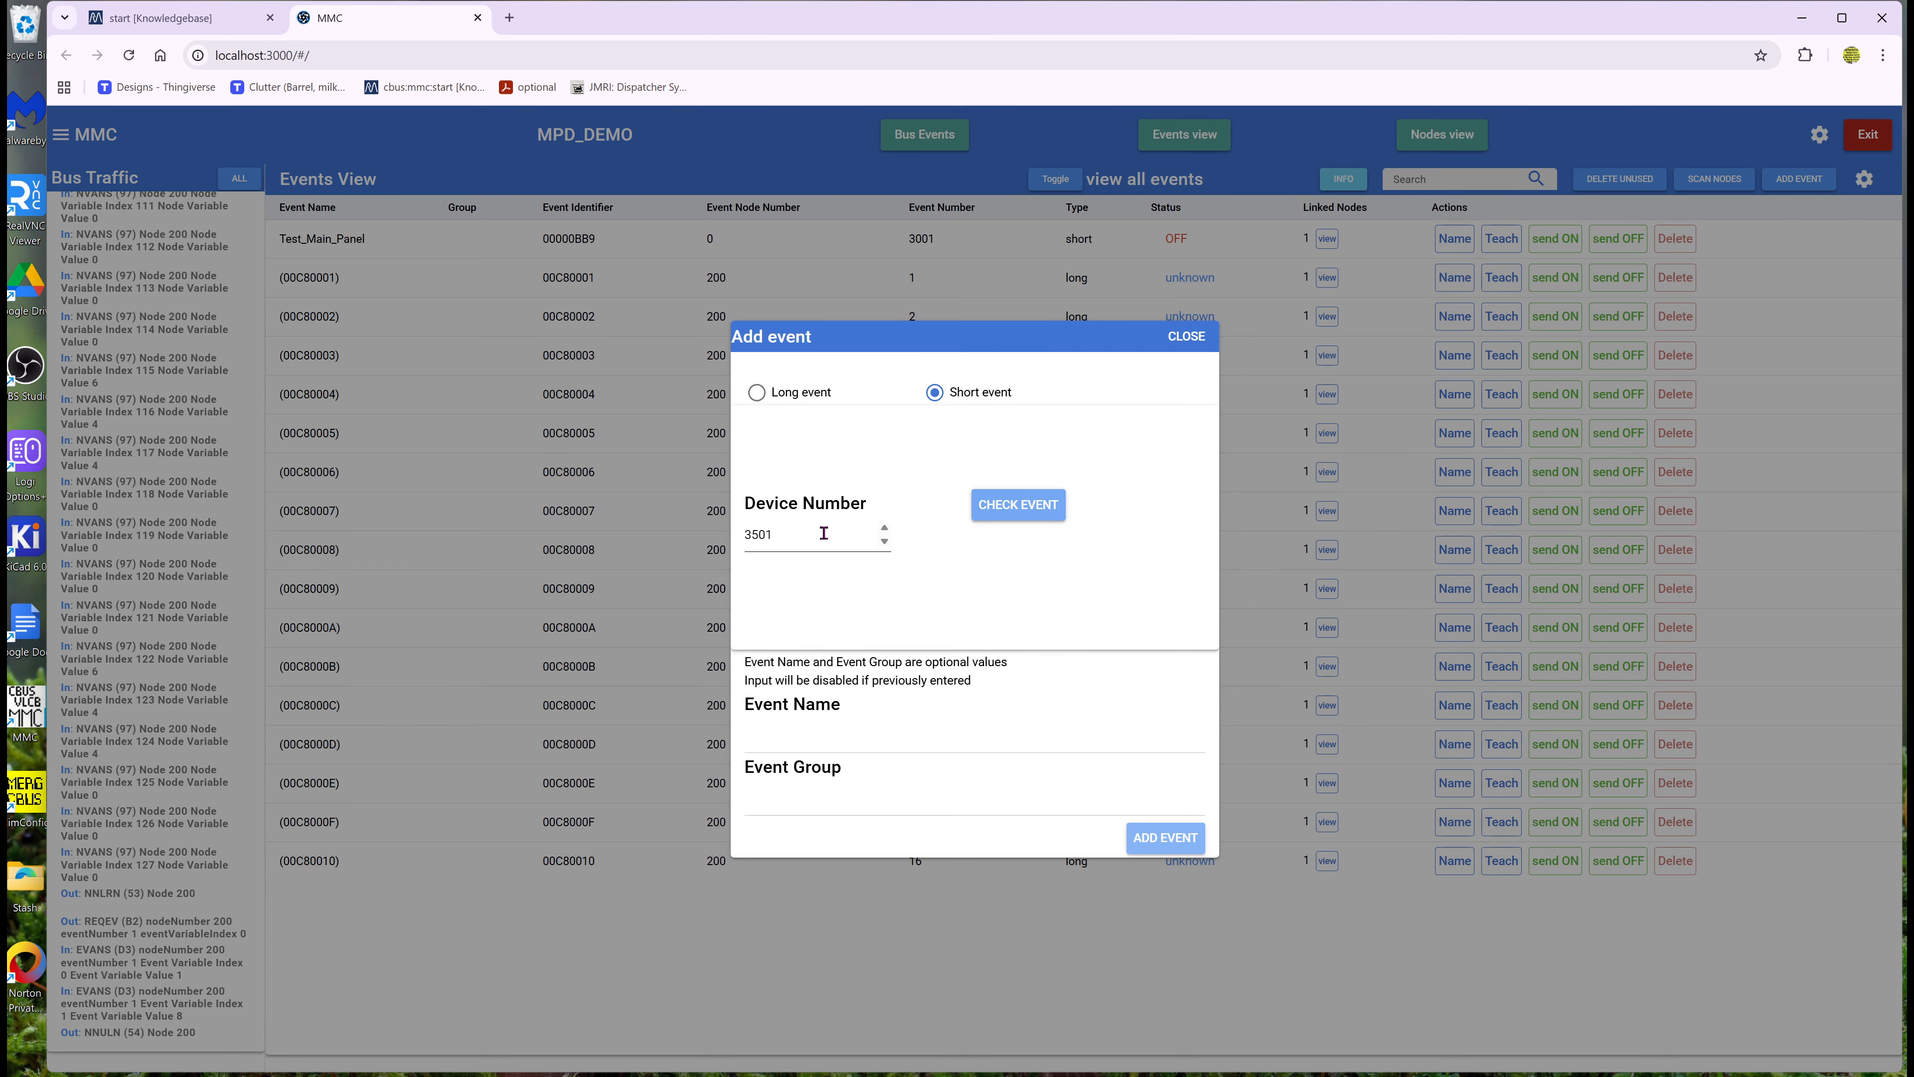
left_click(999, 511)
- Name the new short event SOD_BB01_MPD, add it, and close the dialog
left_click(786, 731)
type("SOD")
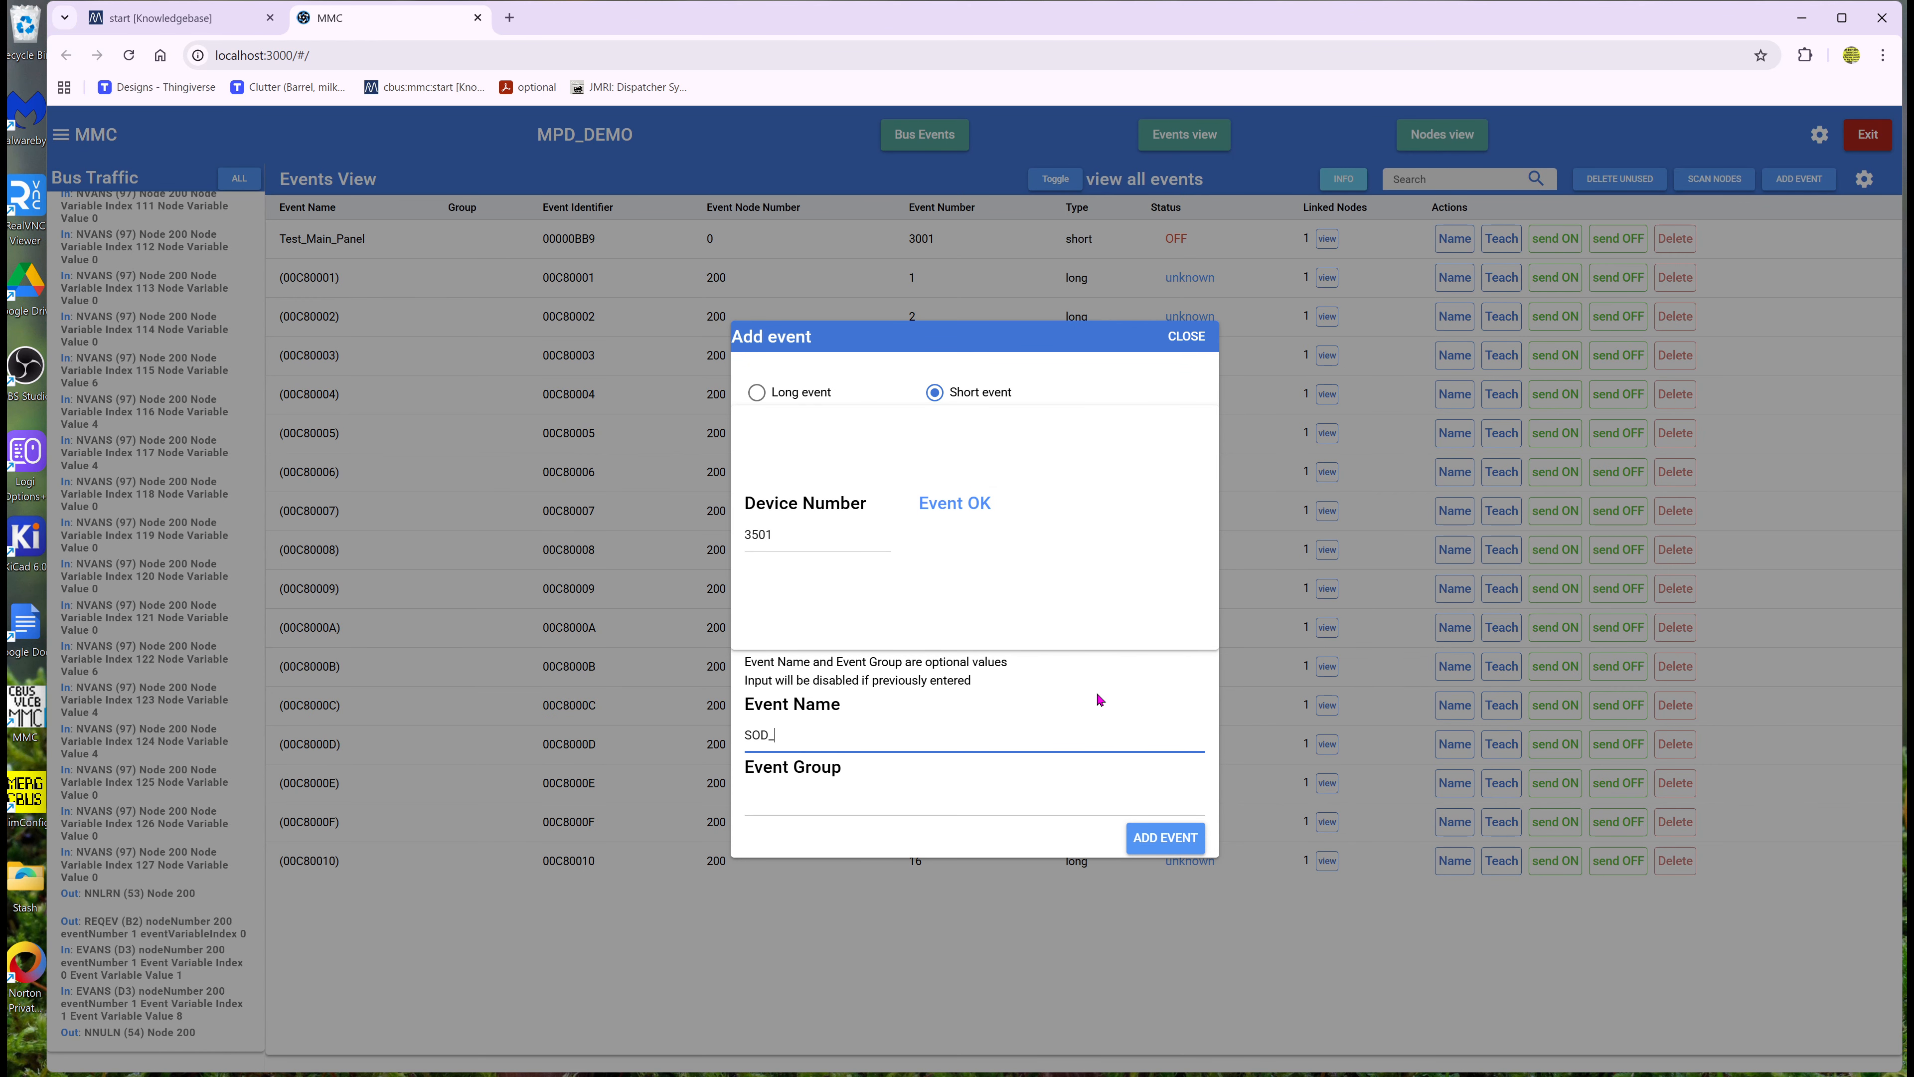
type("_BB01_MPD")
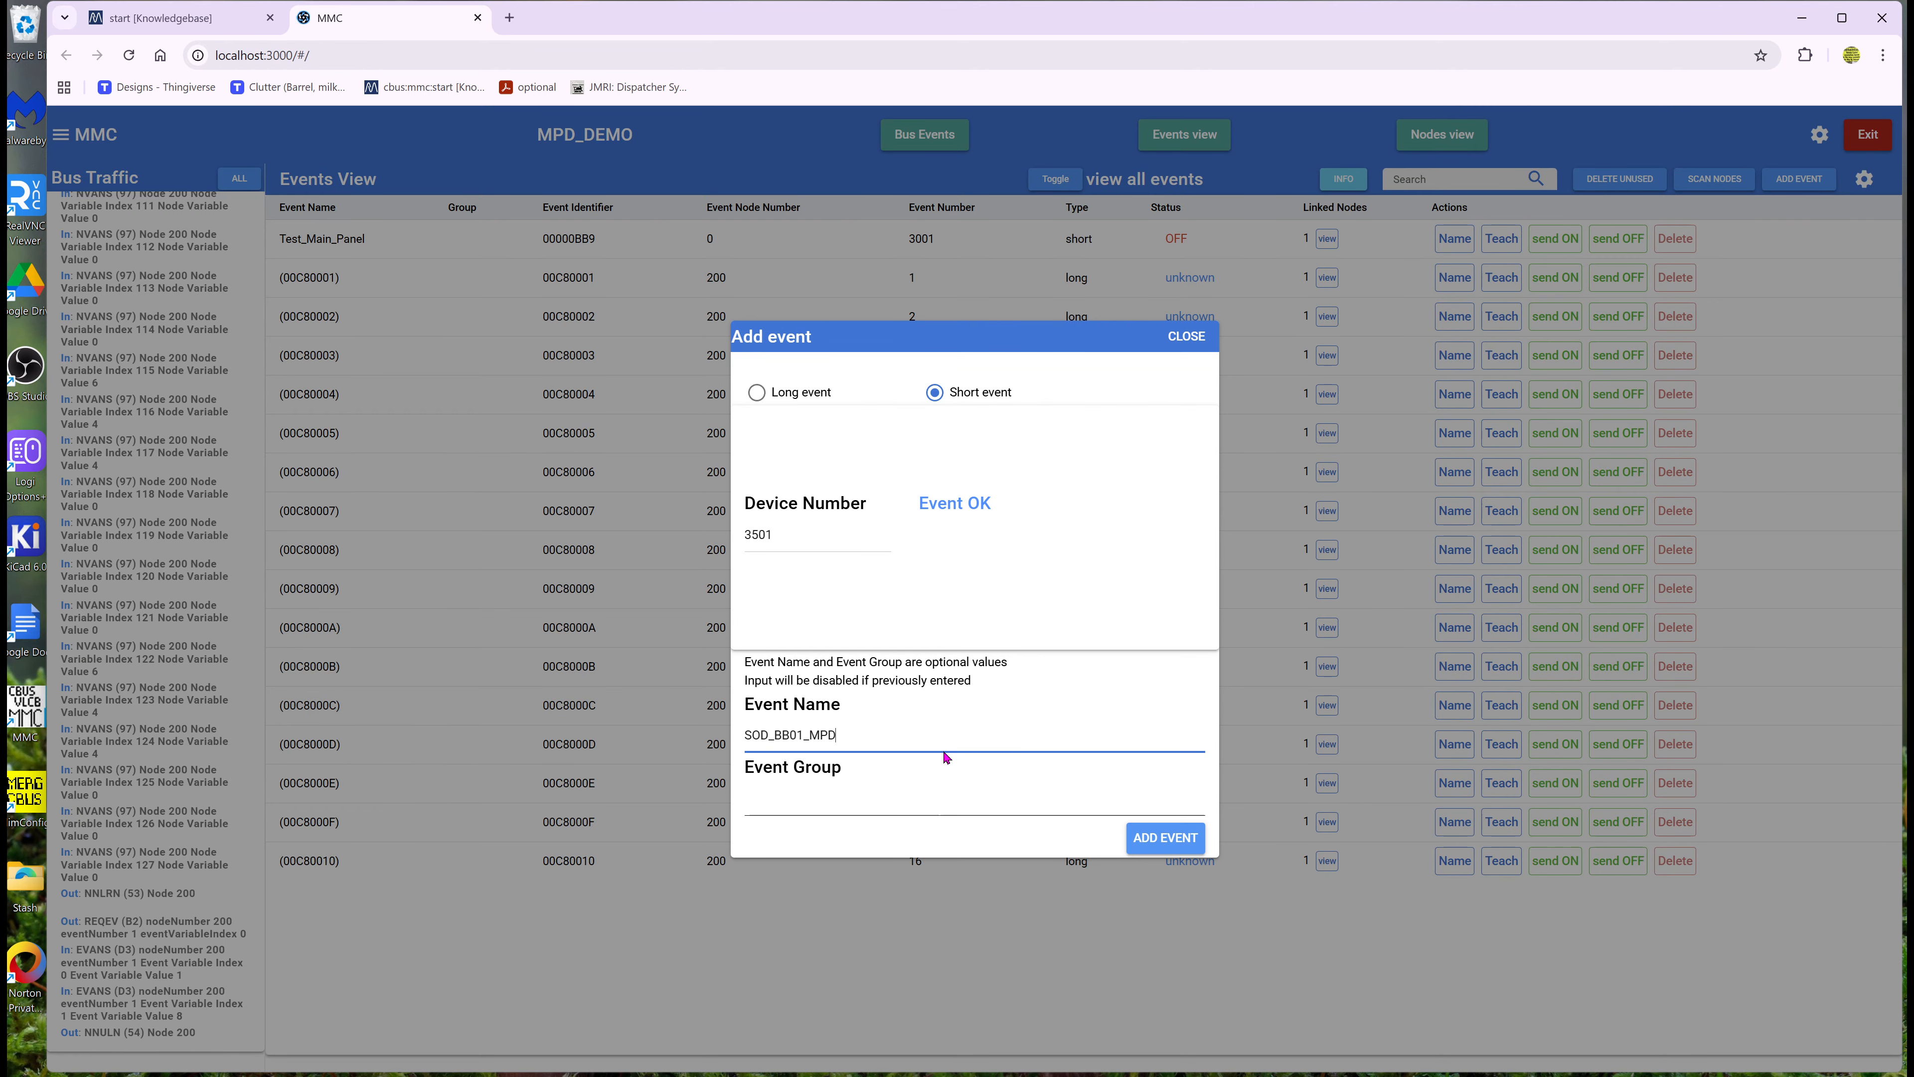
left_click(1186, 336)
- Filter the events list to named events and teach SOD_BB01_MPD to node 200: BB01_MPD
left_click(1055, 178)
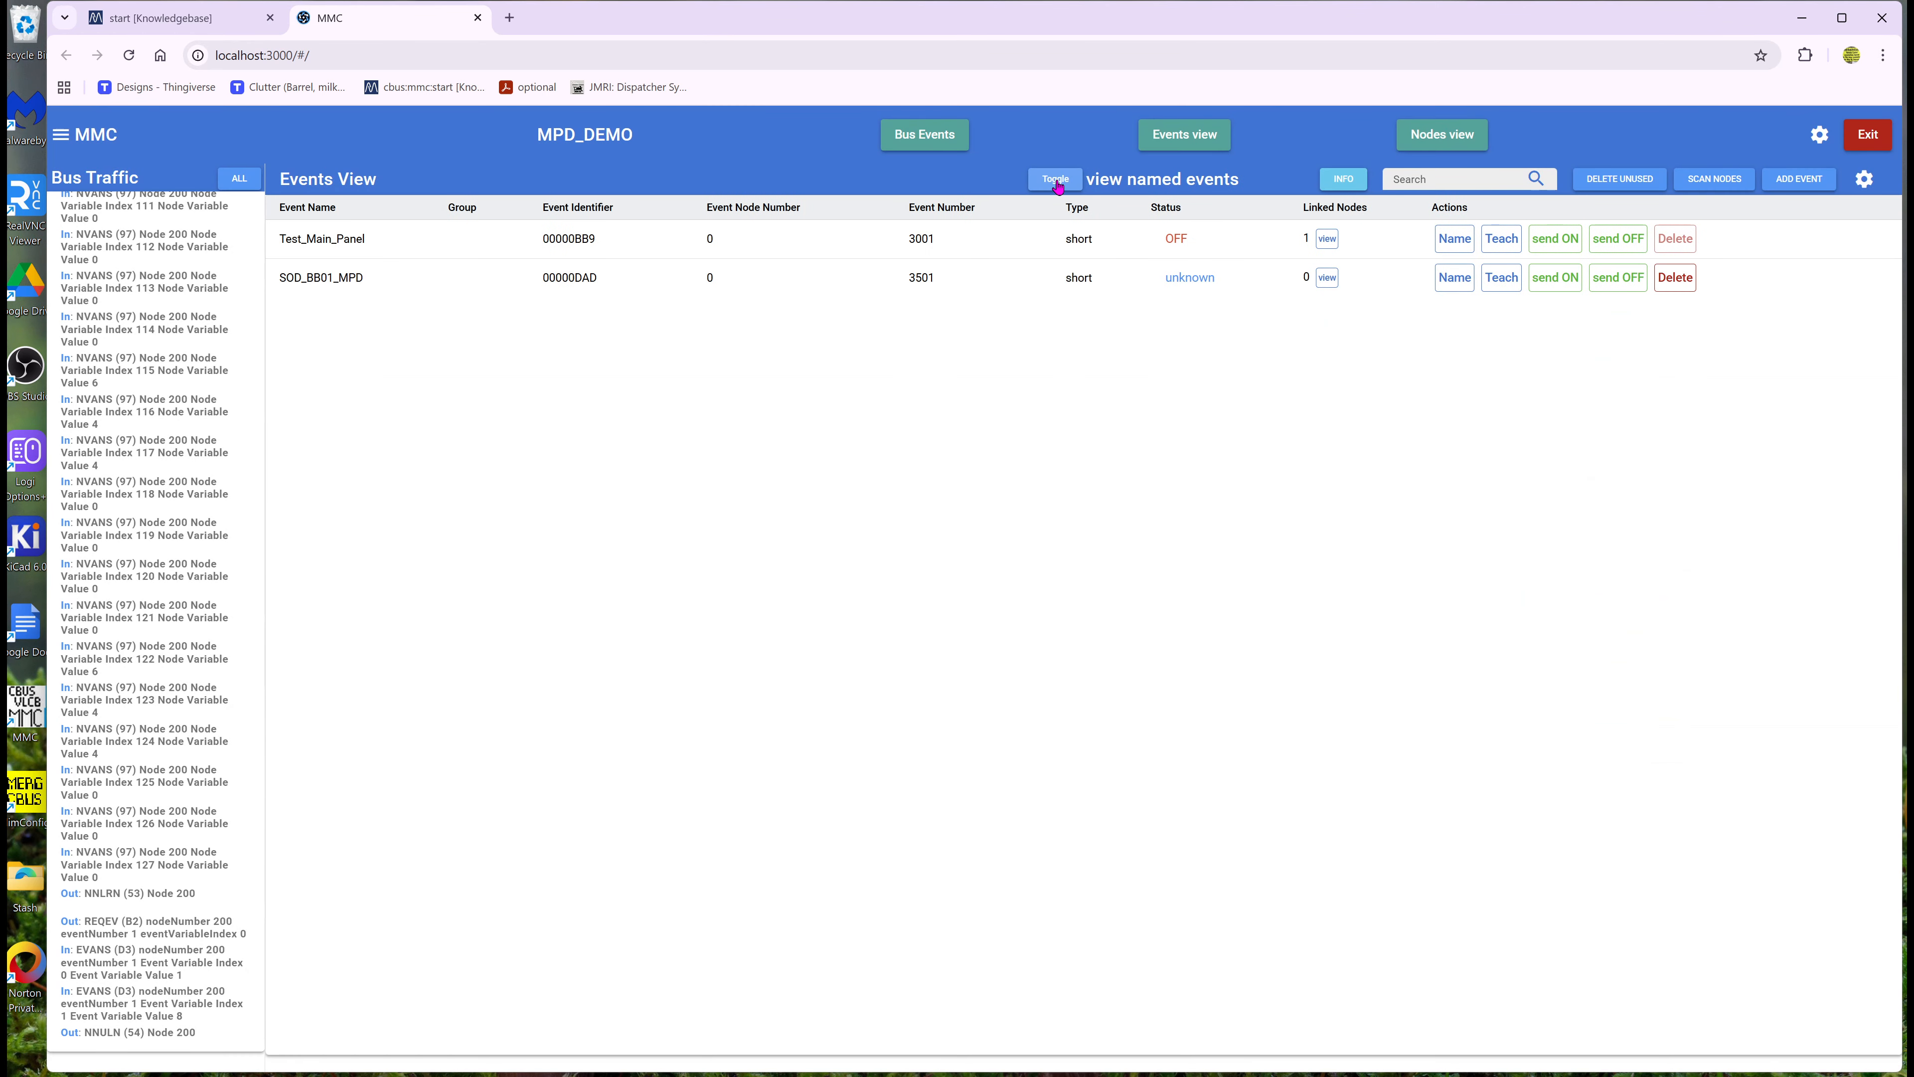
left_click(1508, 285)
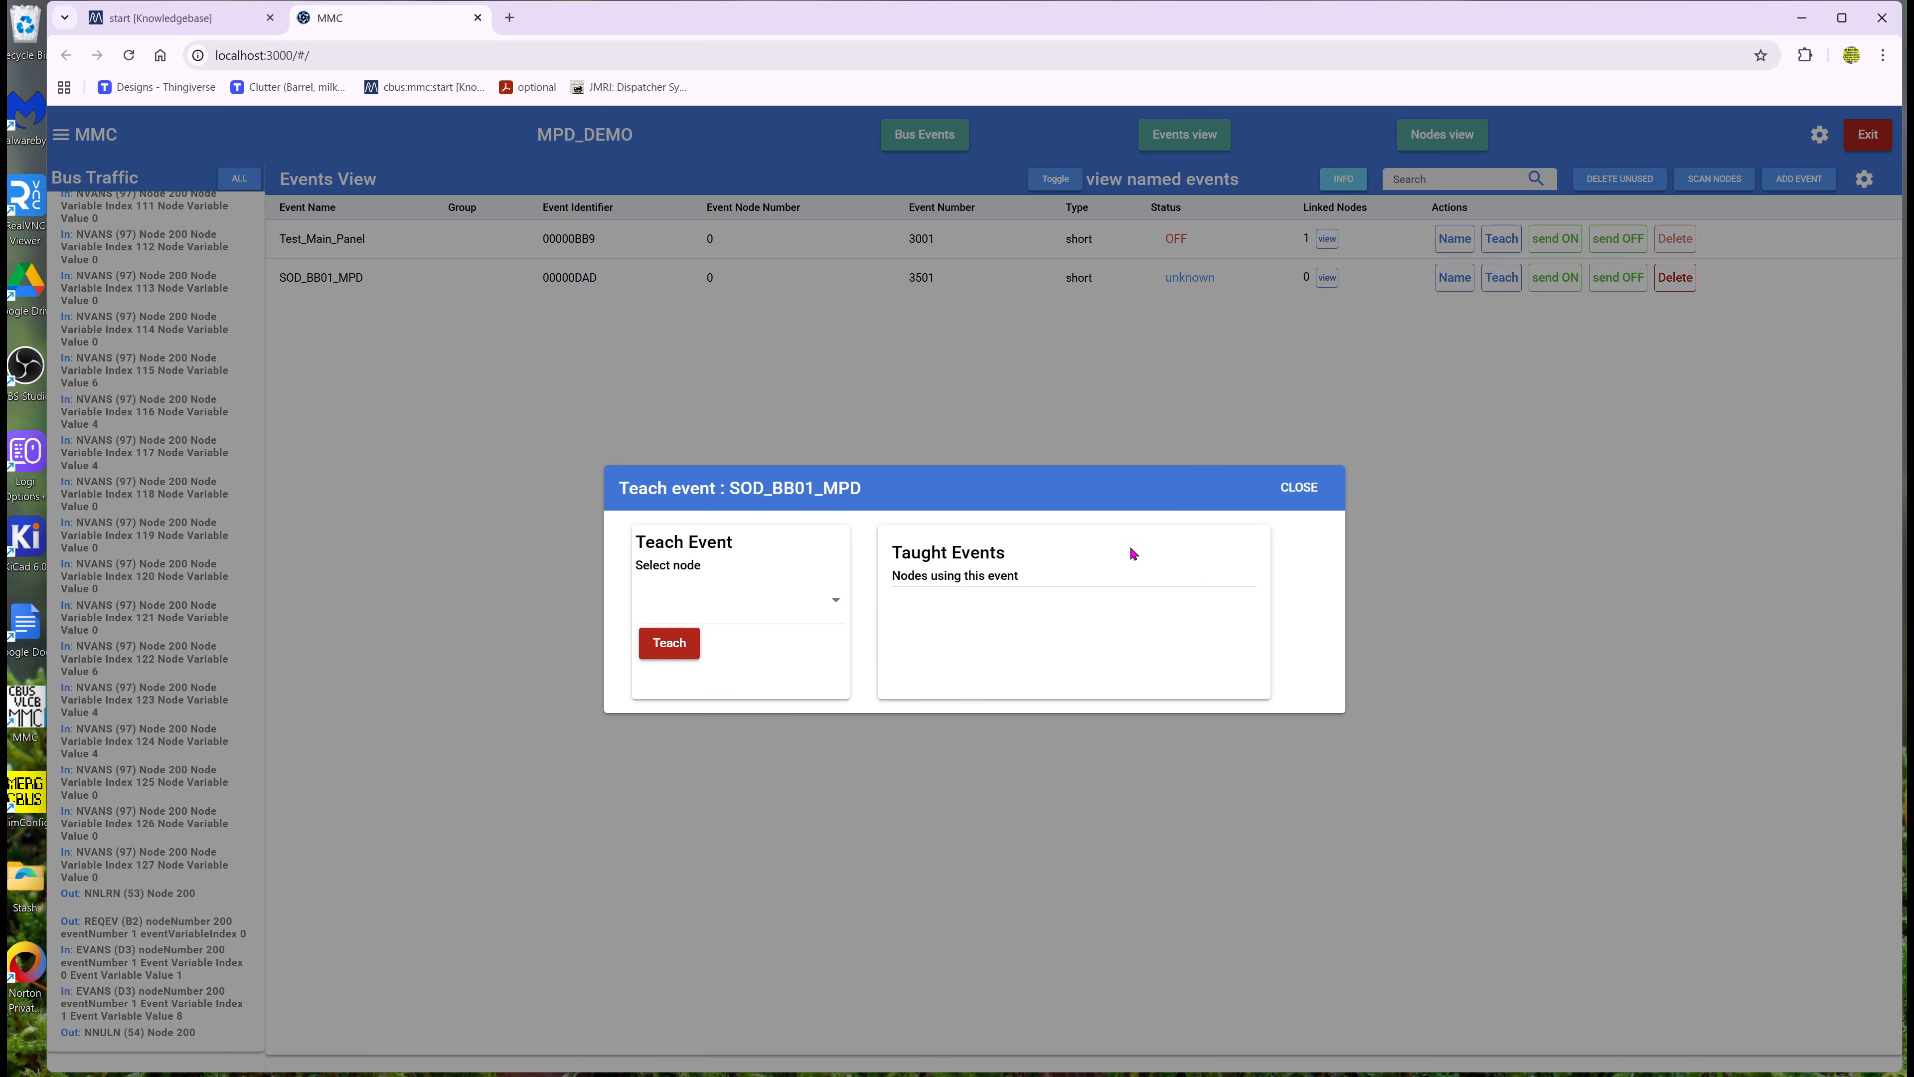
left_click(835, 601)
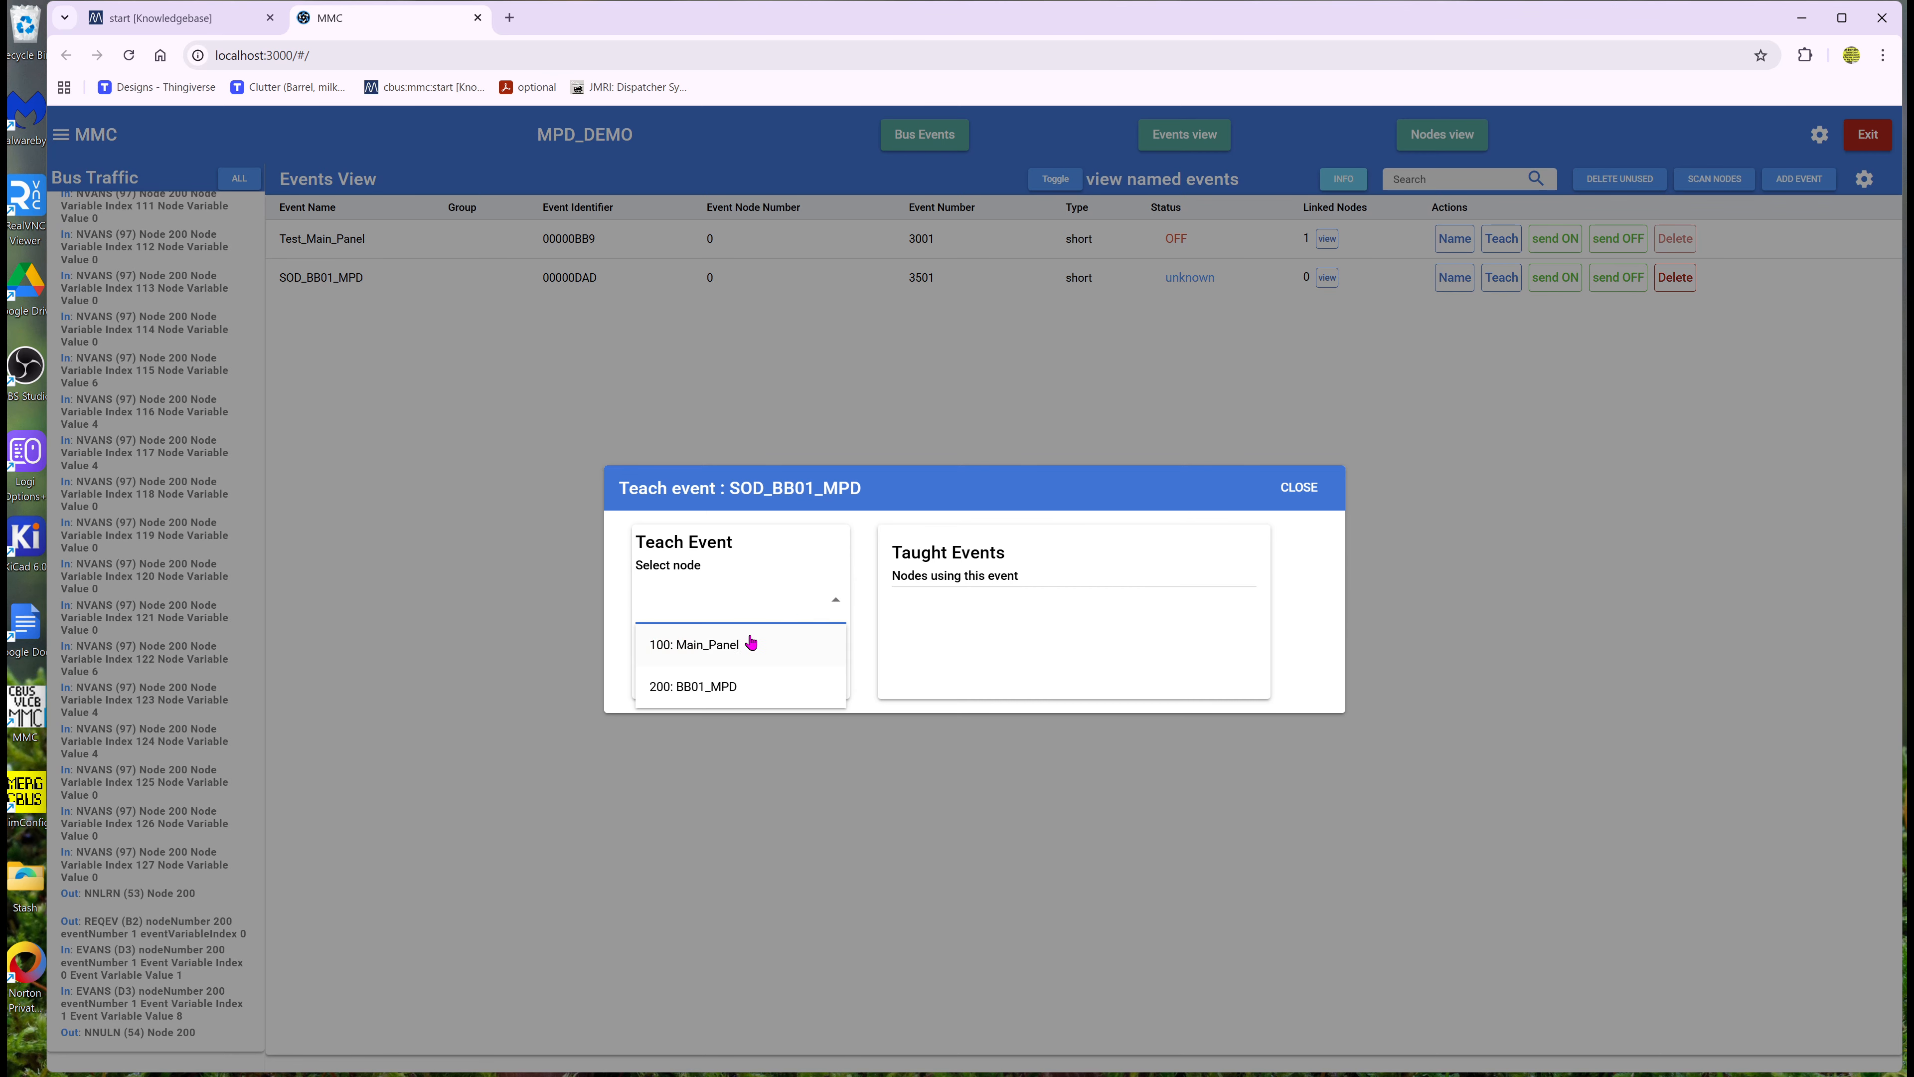
left_click(711, 687)
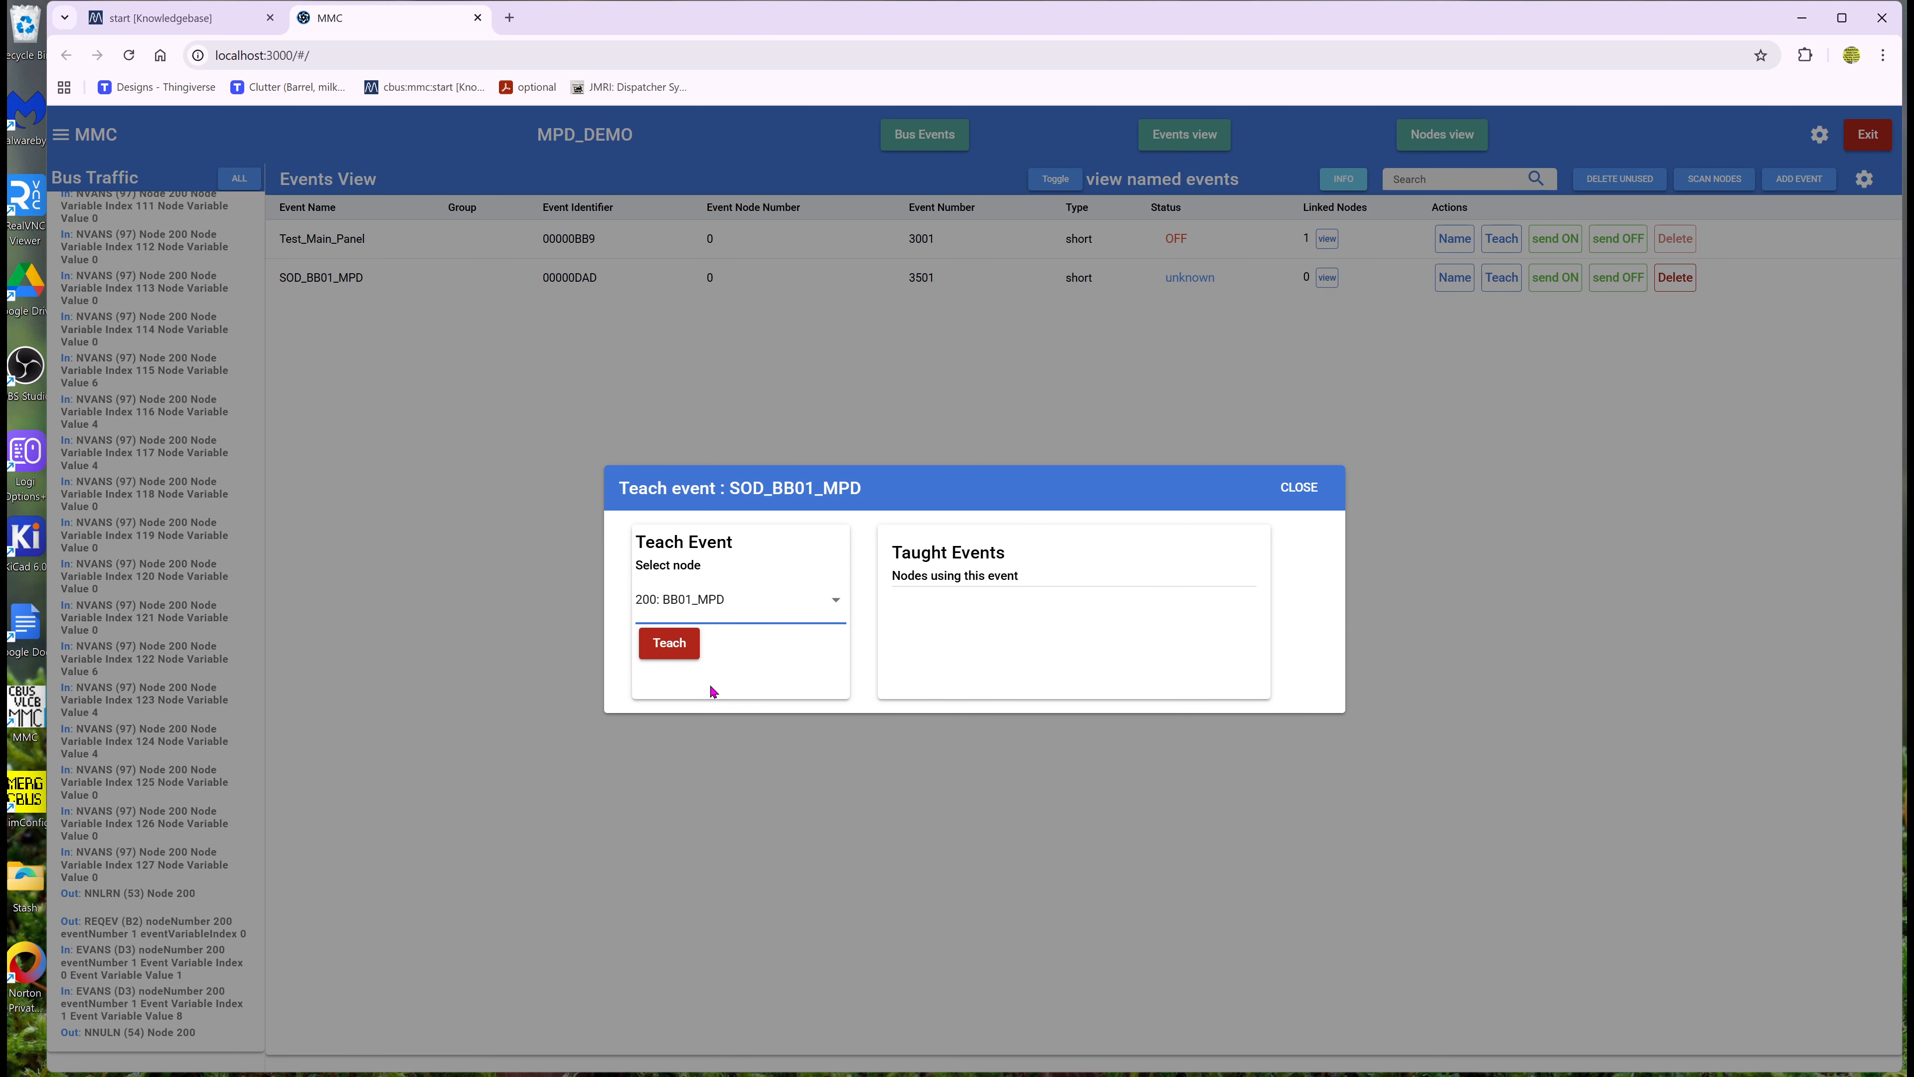
left_click(670, 644)
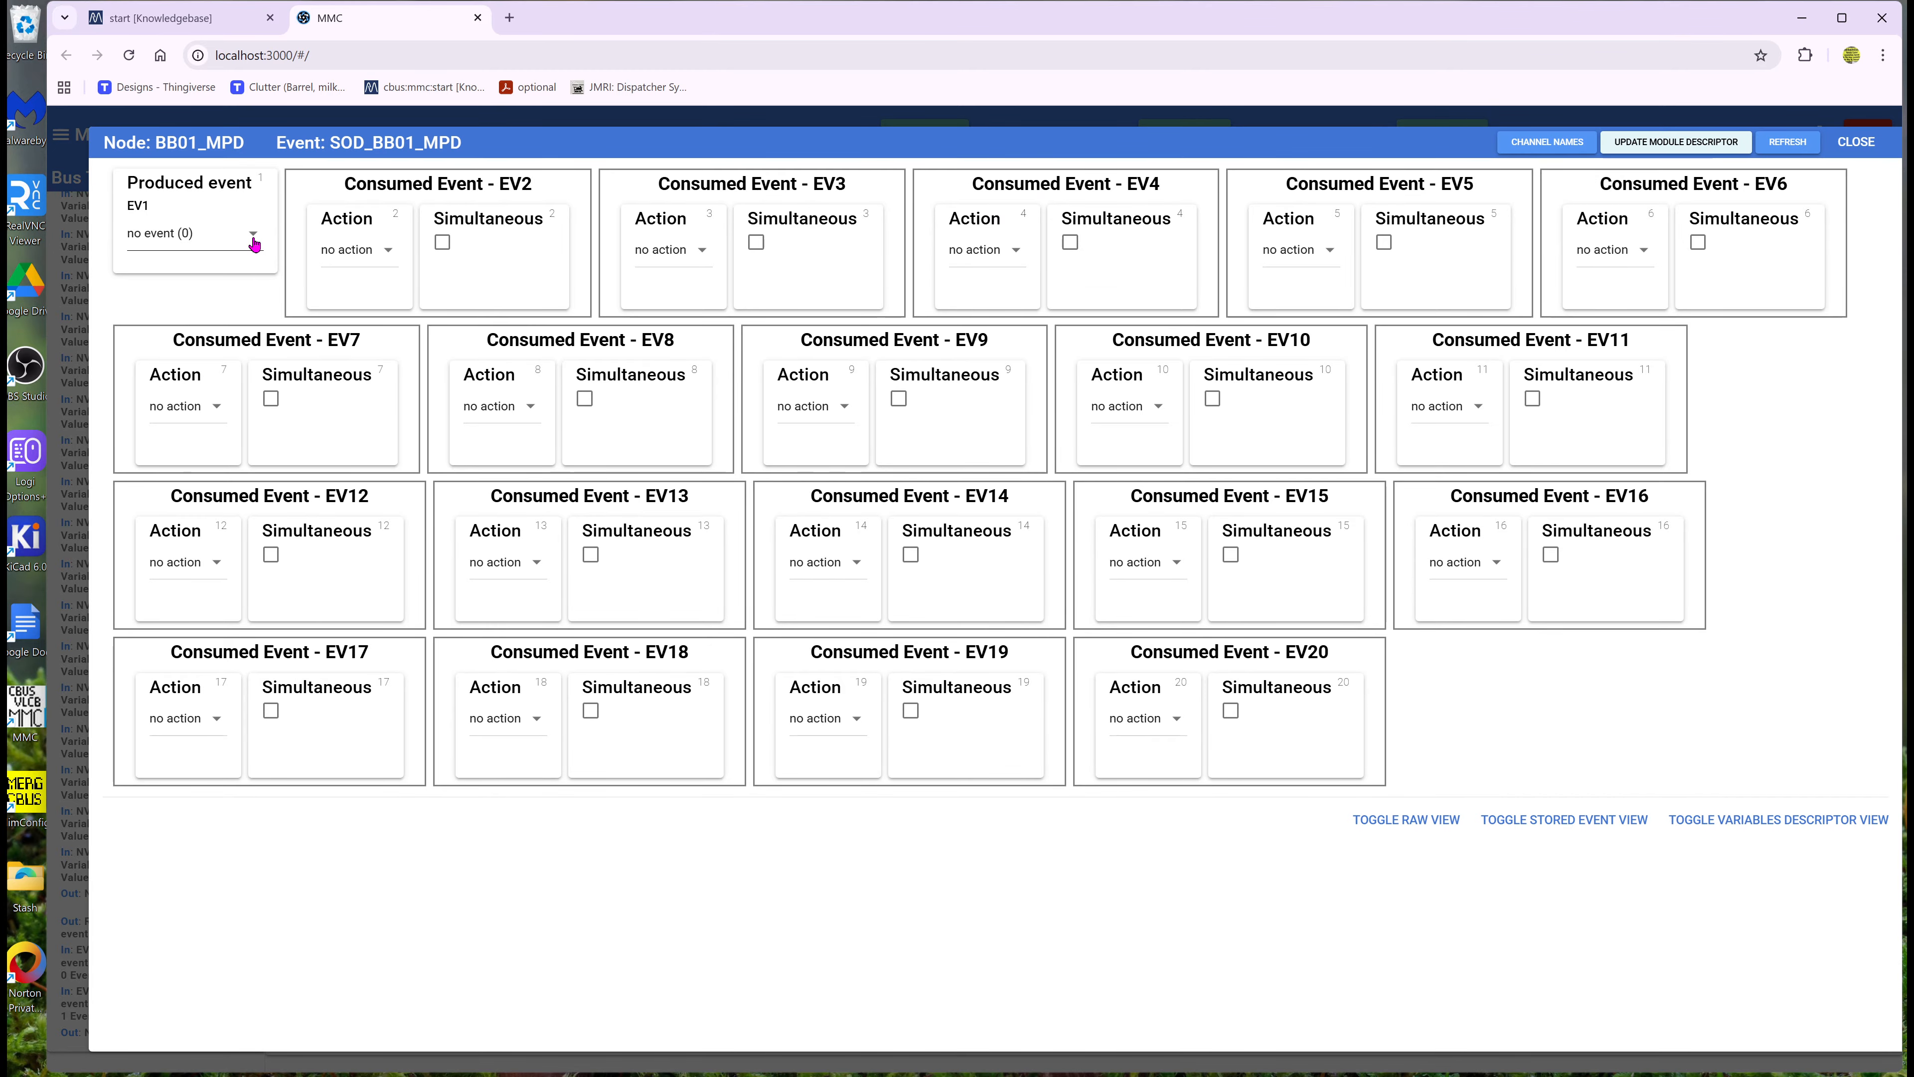
- Set the EV2 consumed action of SOD_BB01_MPD to Consumed SOD, keeping the produced event at no event, and close the teach dialogs
left_click(253, 238)
left_click(218, 282)
left_click(388, 252)
left_click(377, 329)
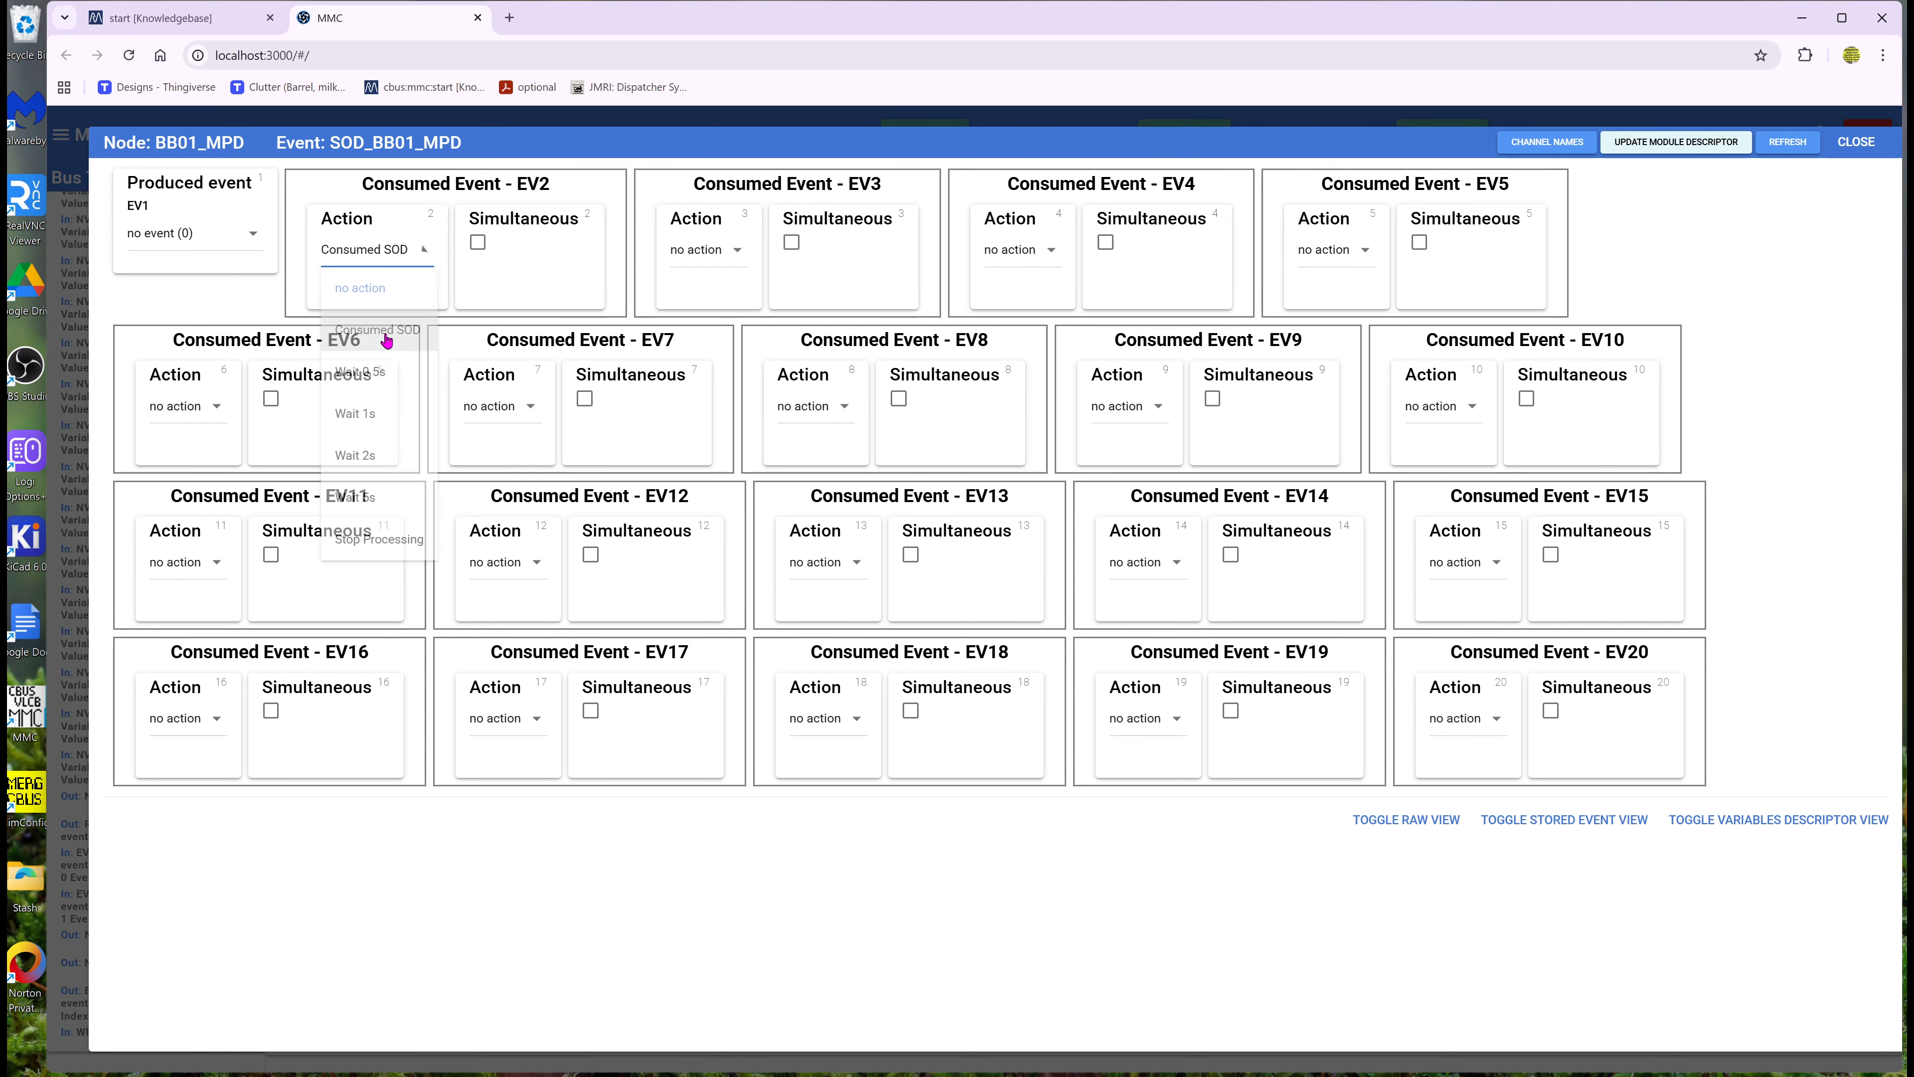
left_click(1855, 142)
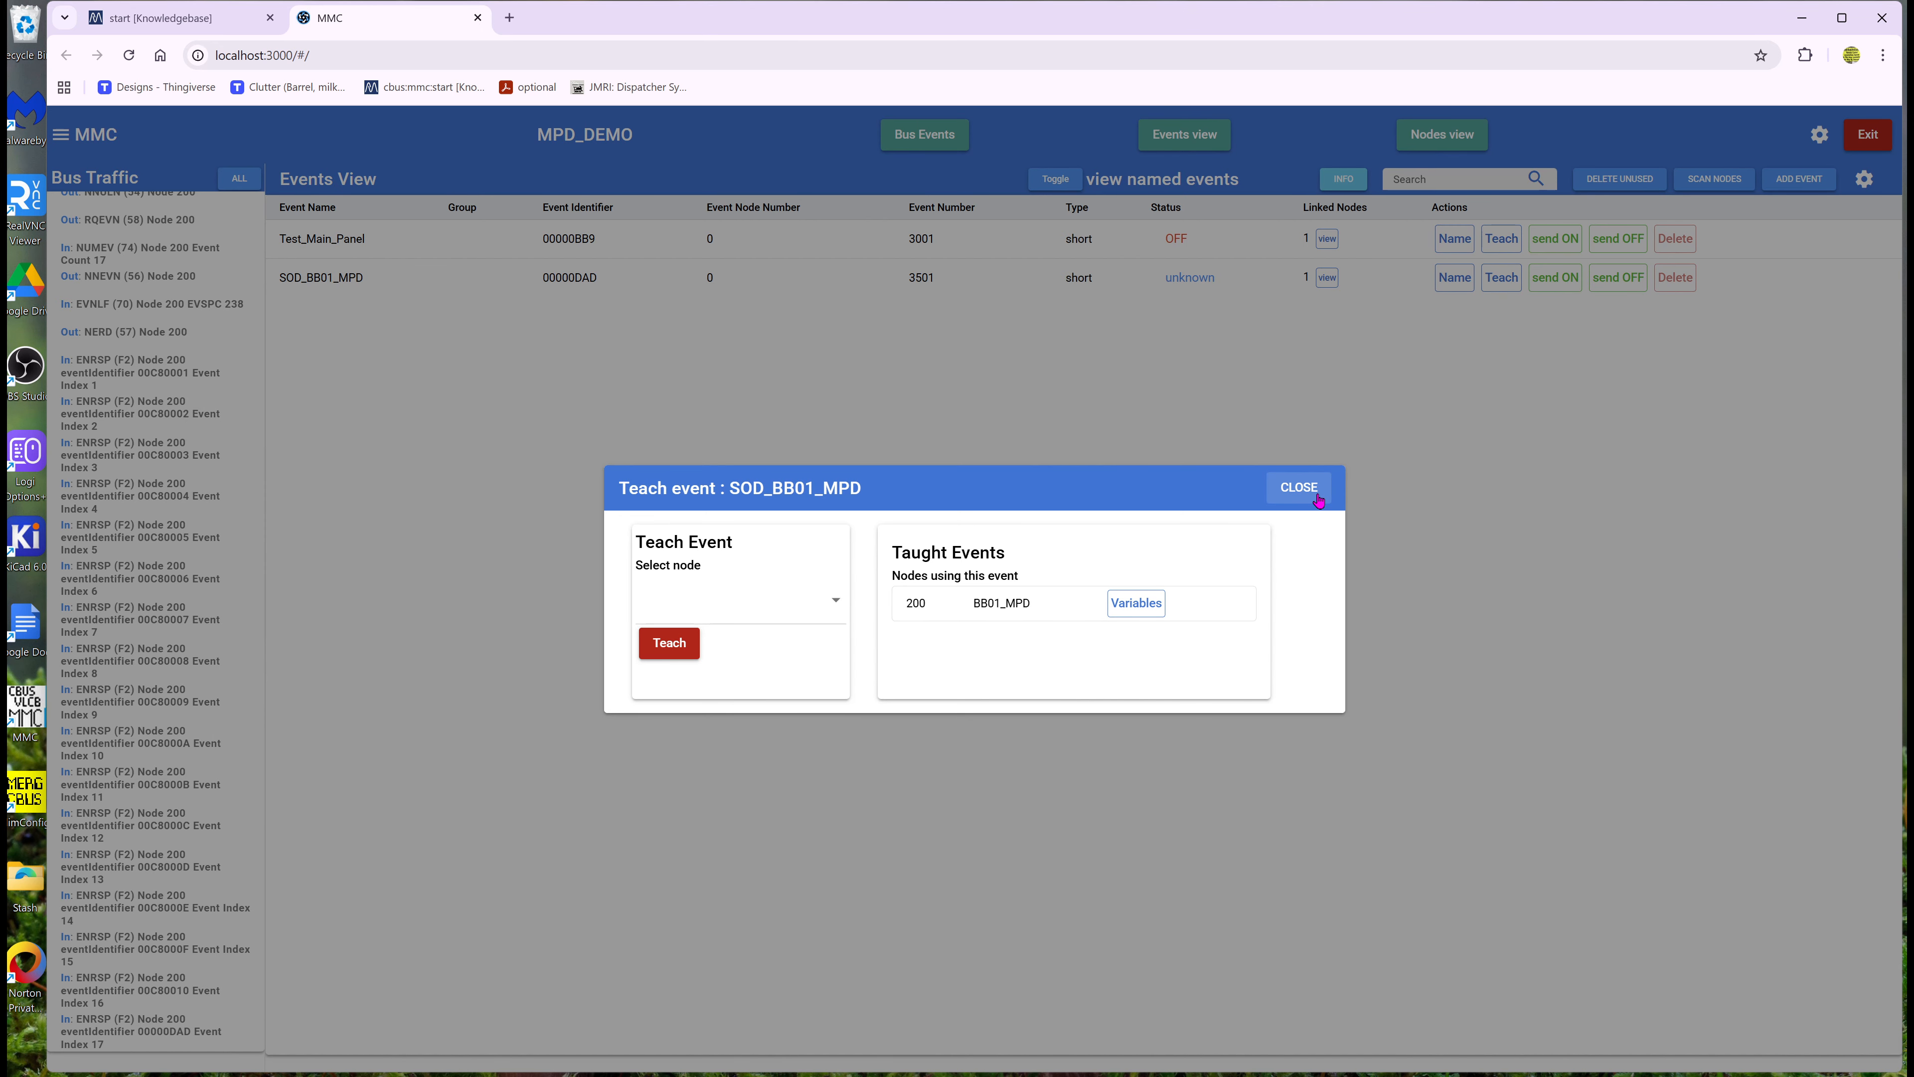
left_click(1299, 488)
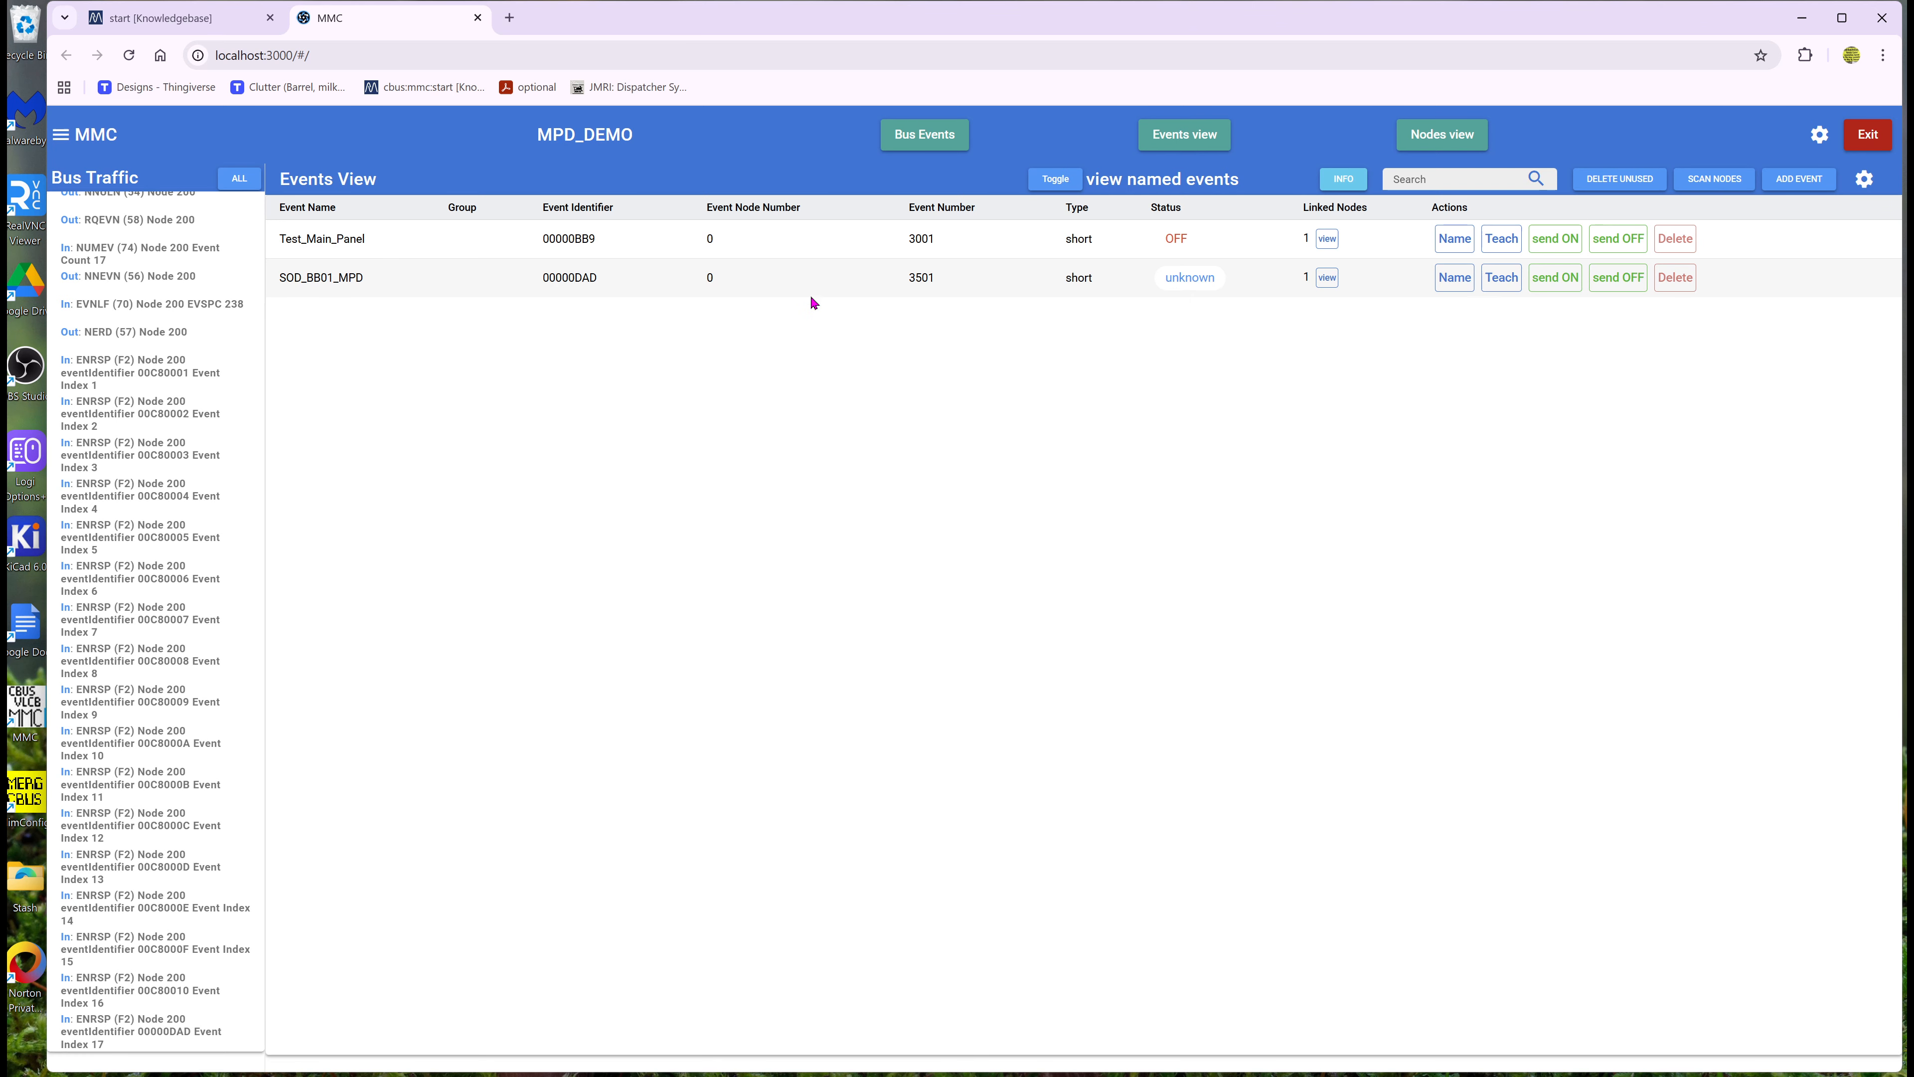
- Test the SOD_BB01_MPD event by sending it OFF and then ON
left_click(1611, 285)
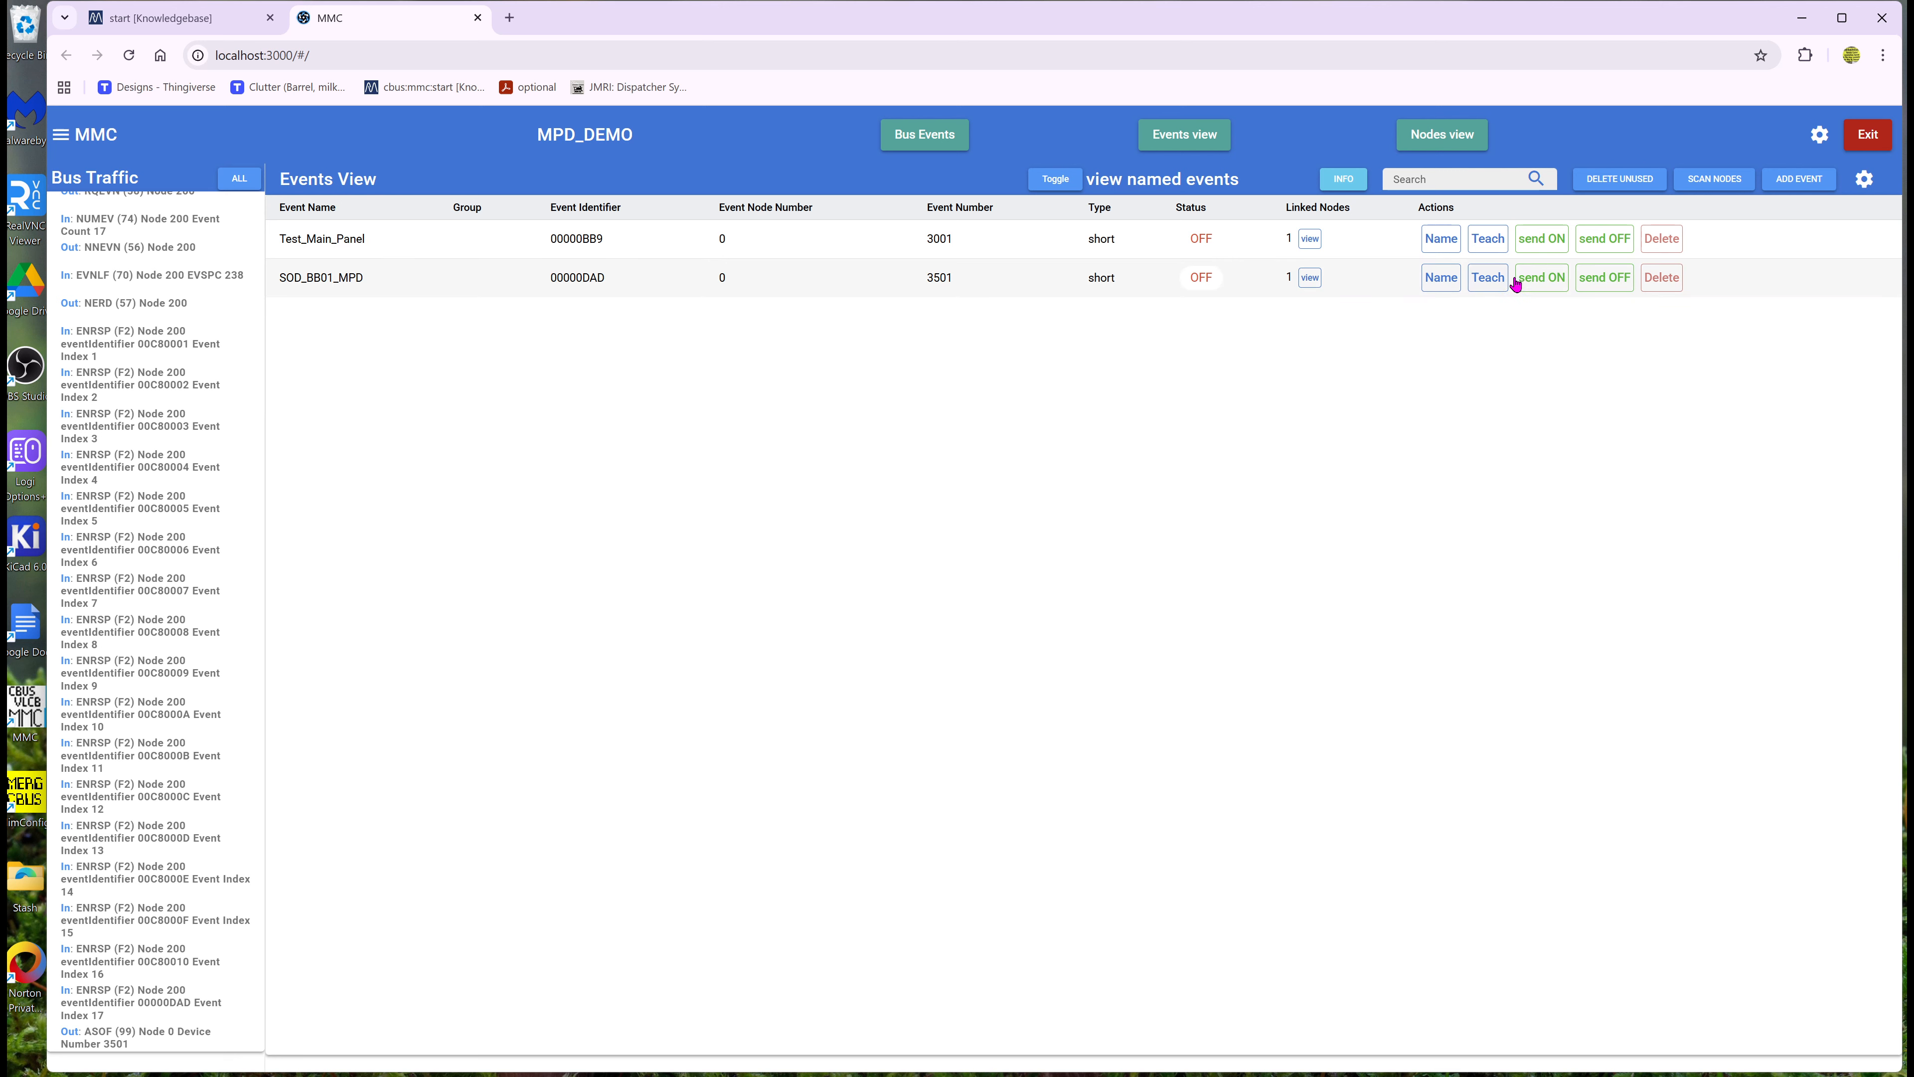
left_click(1553, 285)
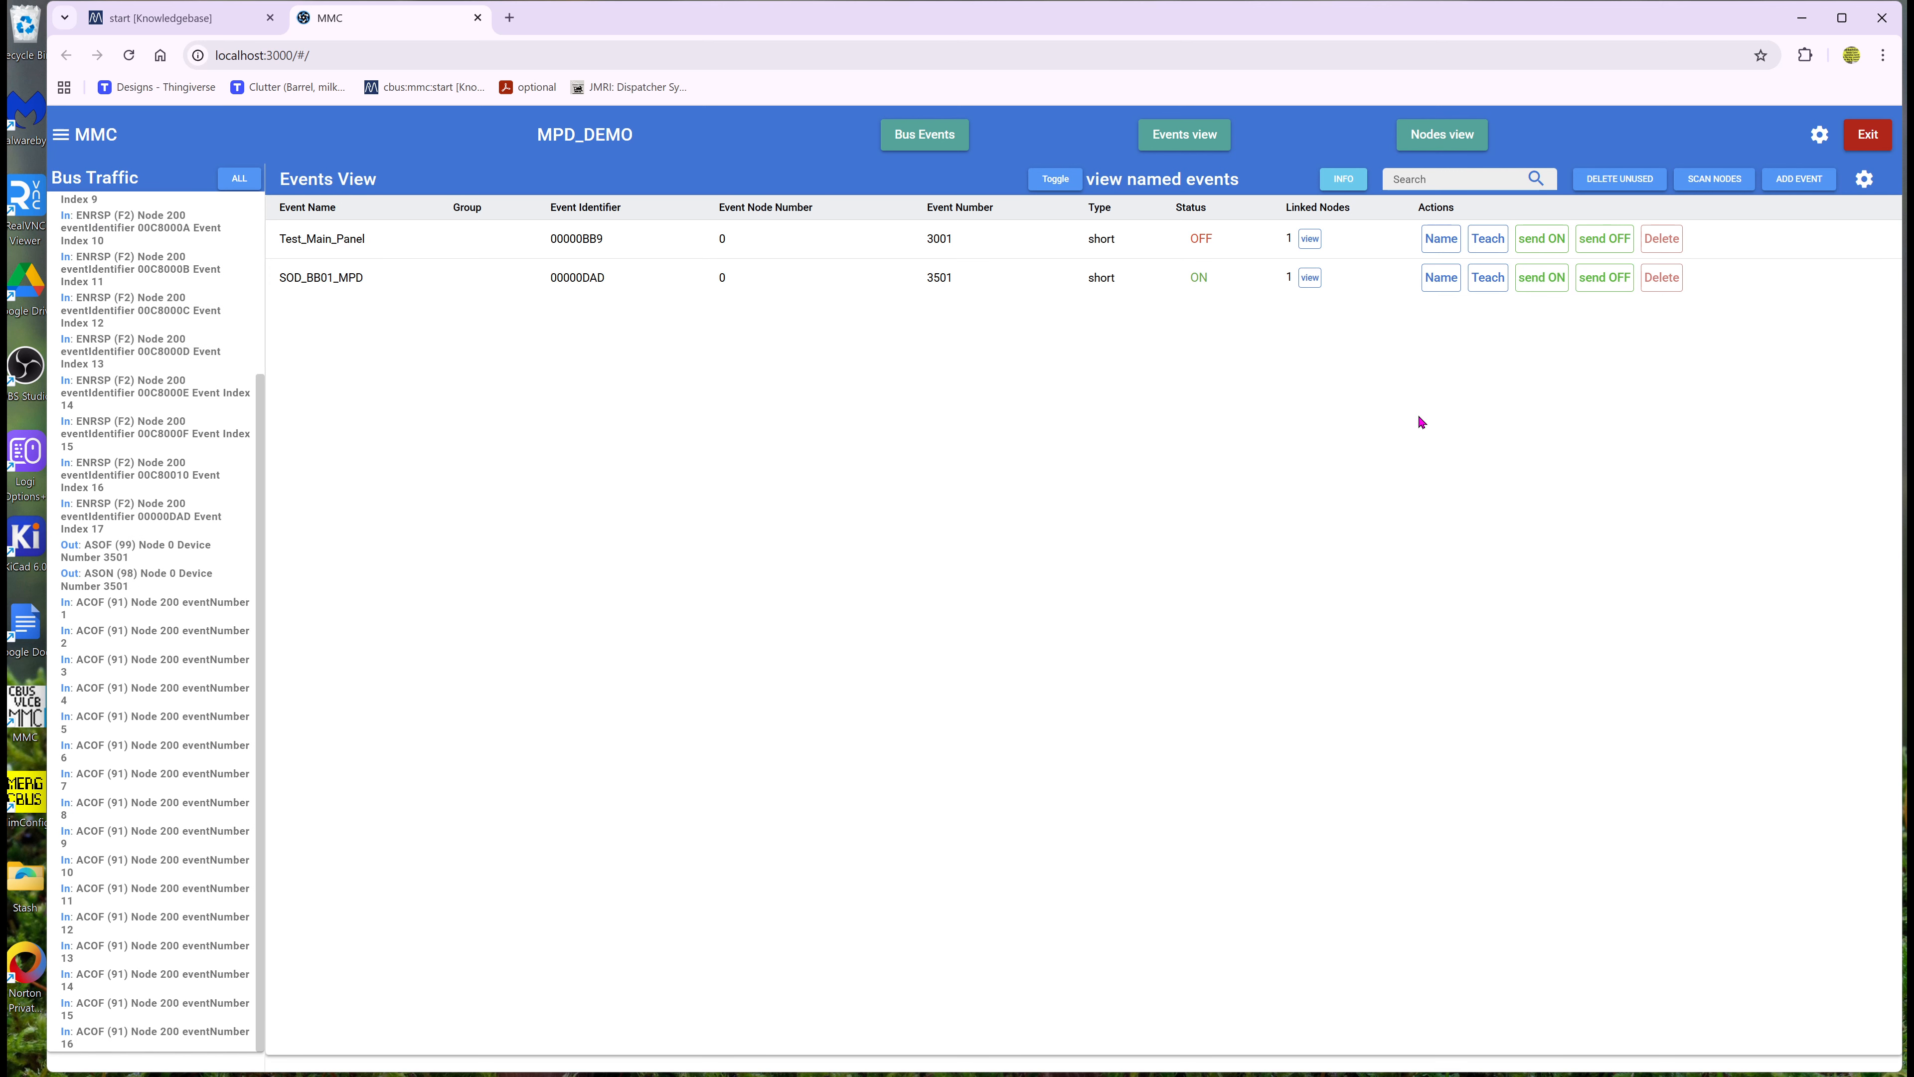
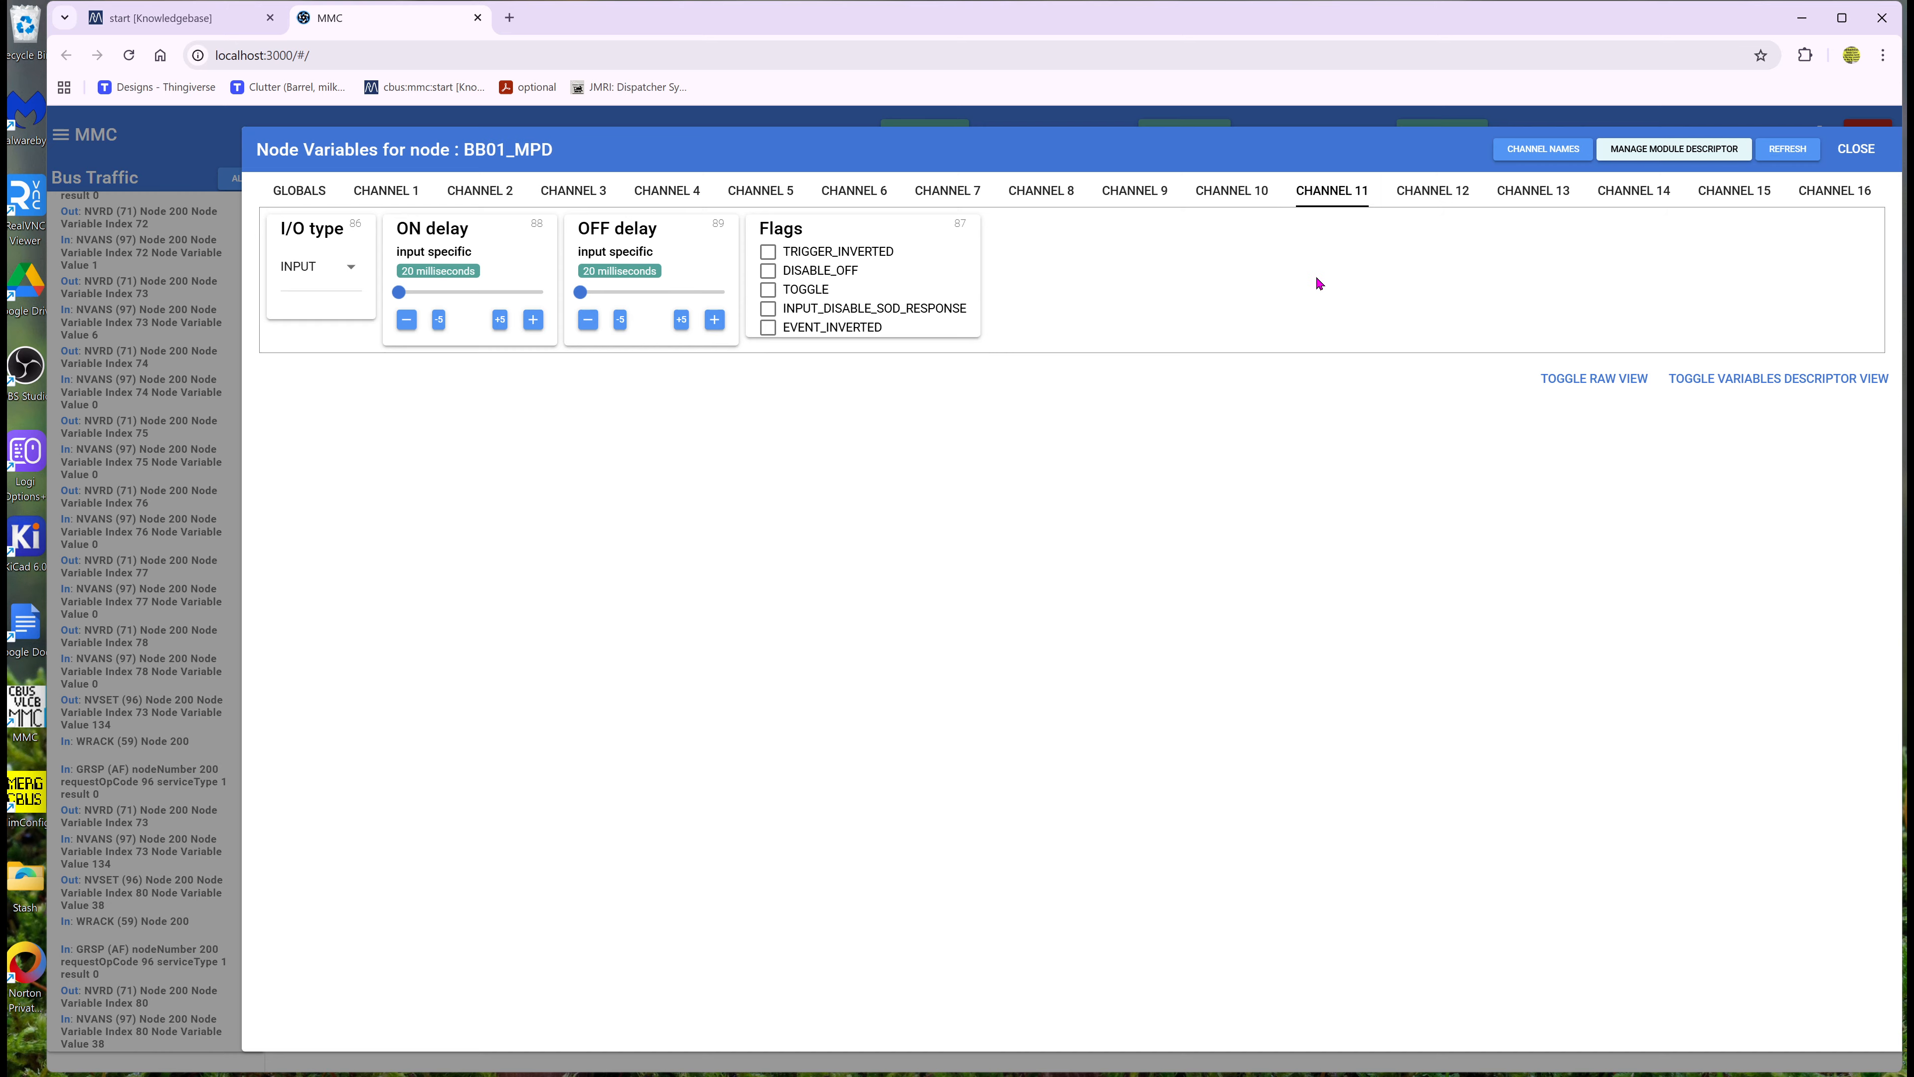
- Enable the INPUT_DISABLE_SOD_RESPONSE flag on channels 11 through 16 of node BB01_MPD and close its node variables
left_click(769, 308)
left_click(1451, 190)
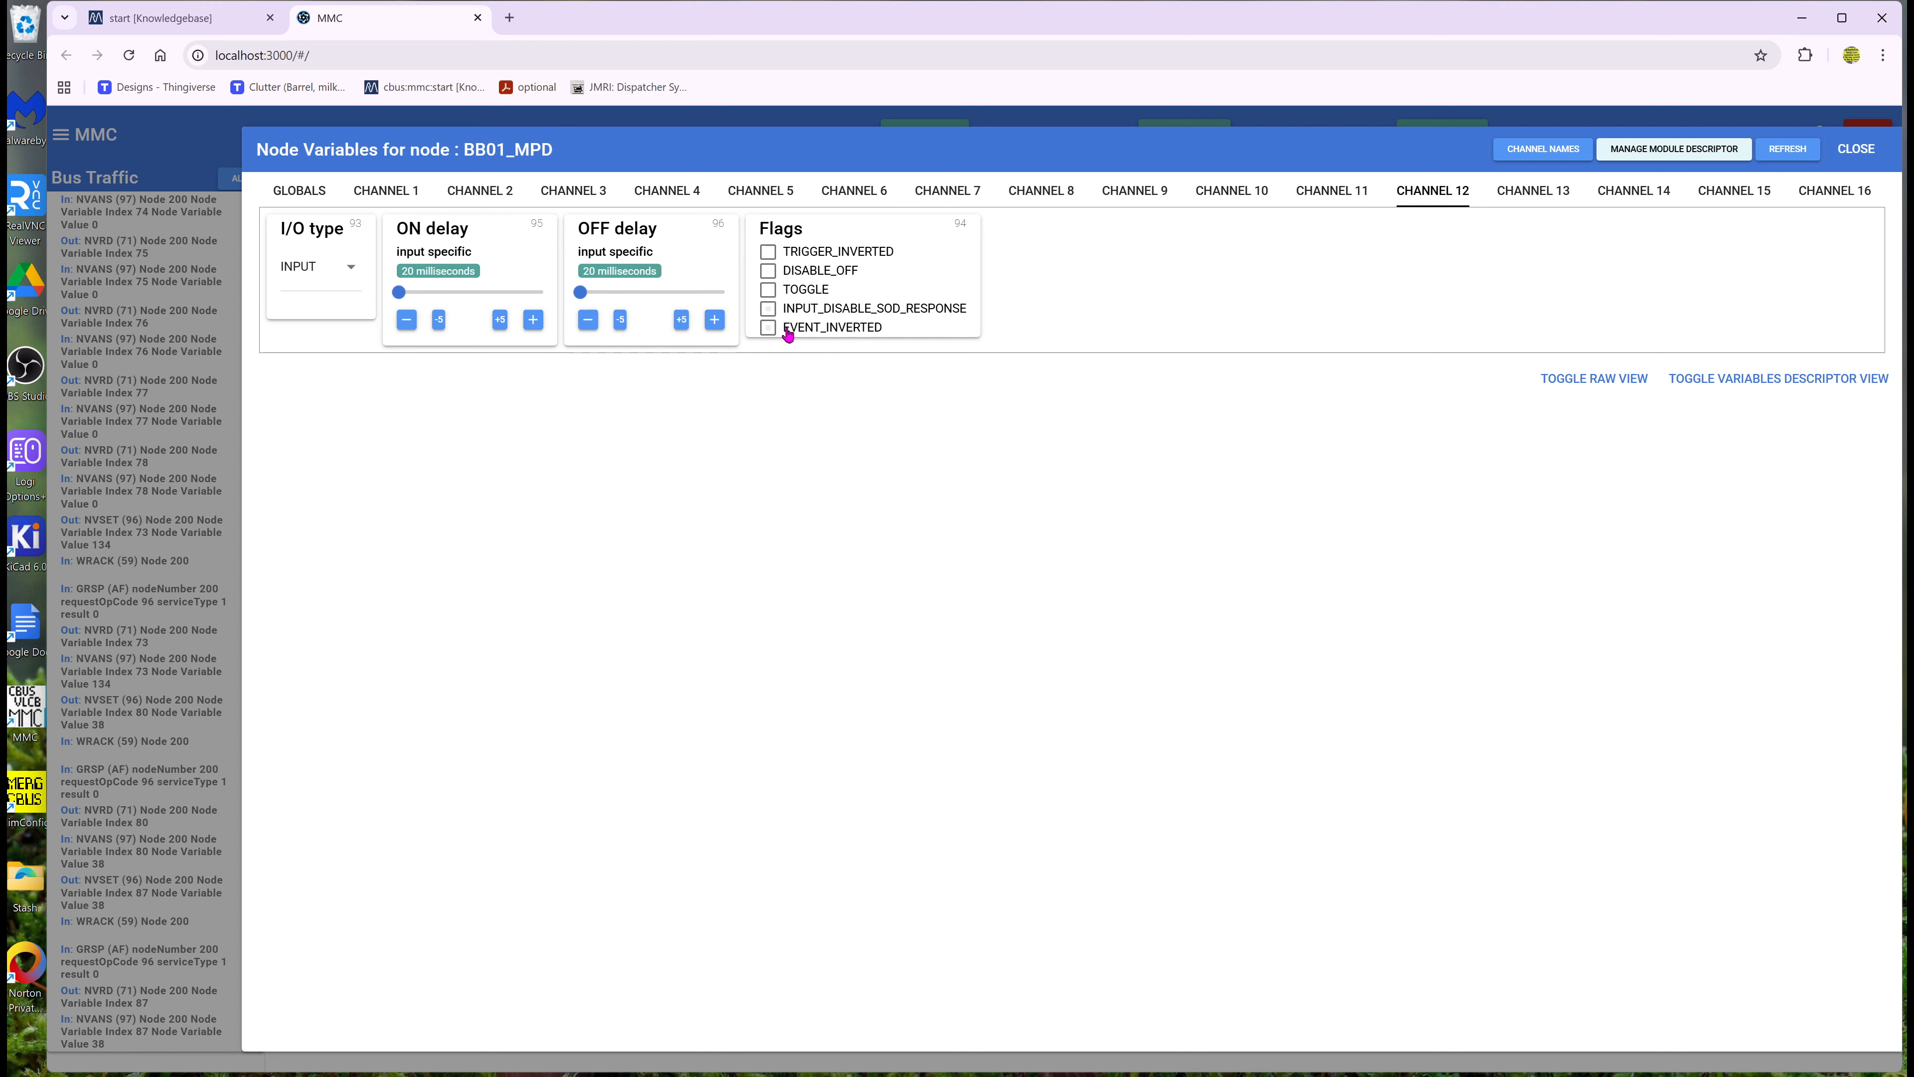
left_click(768, 309)
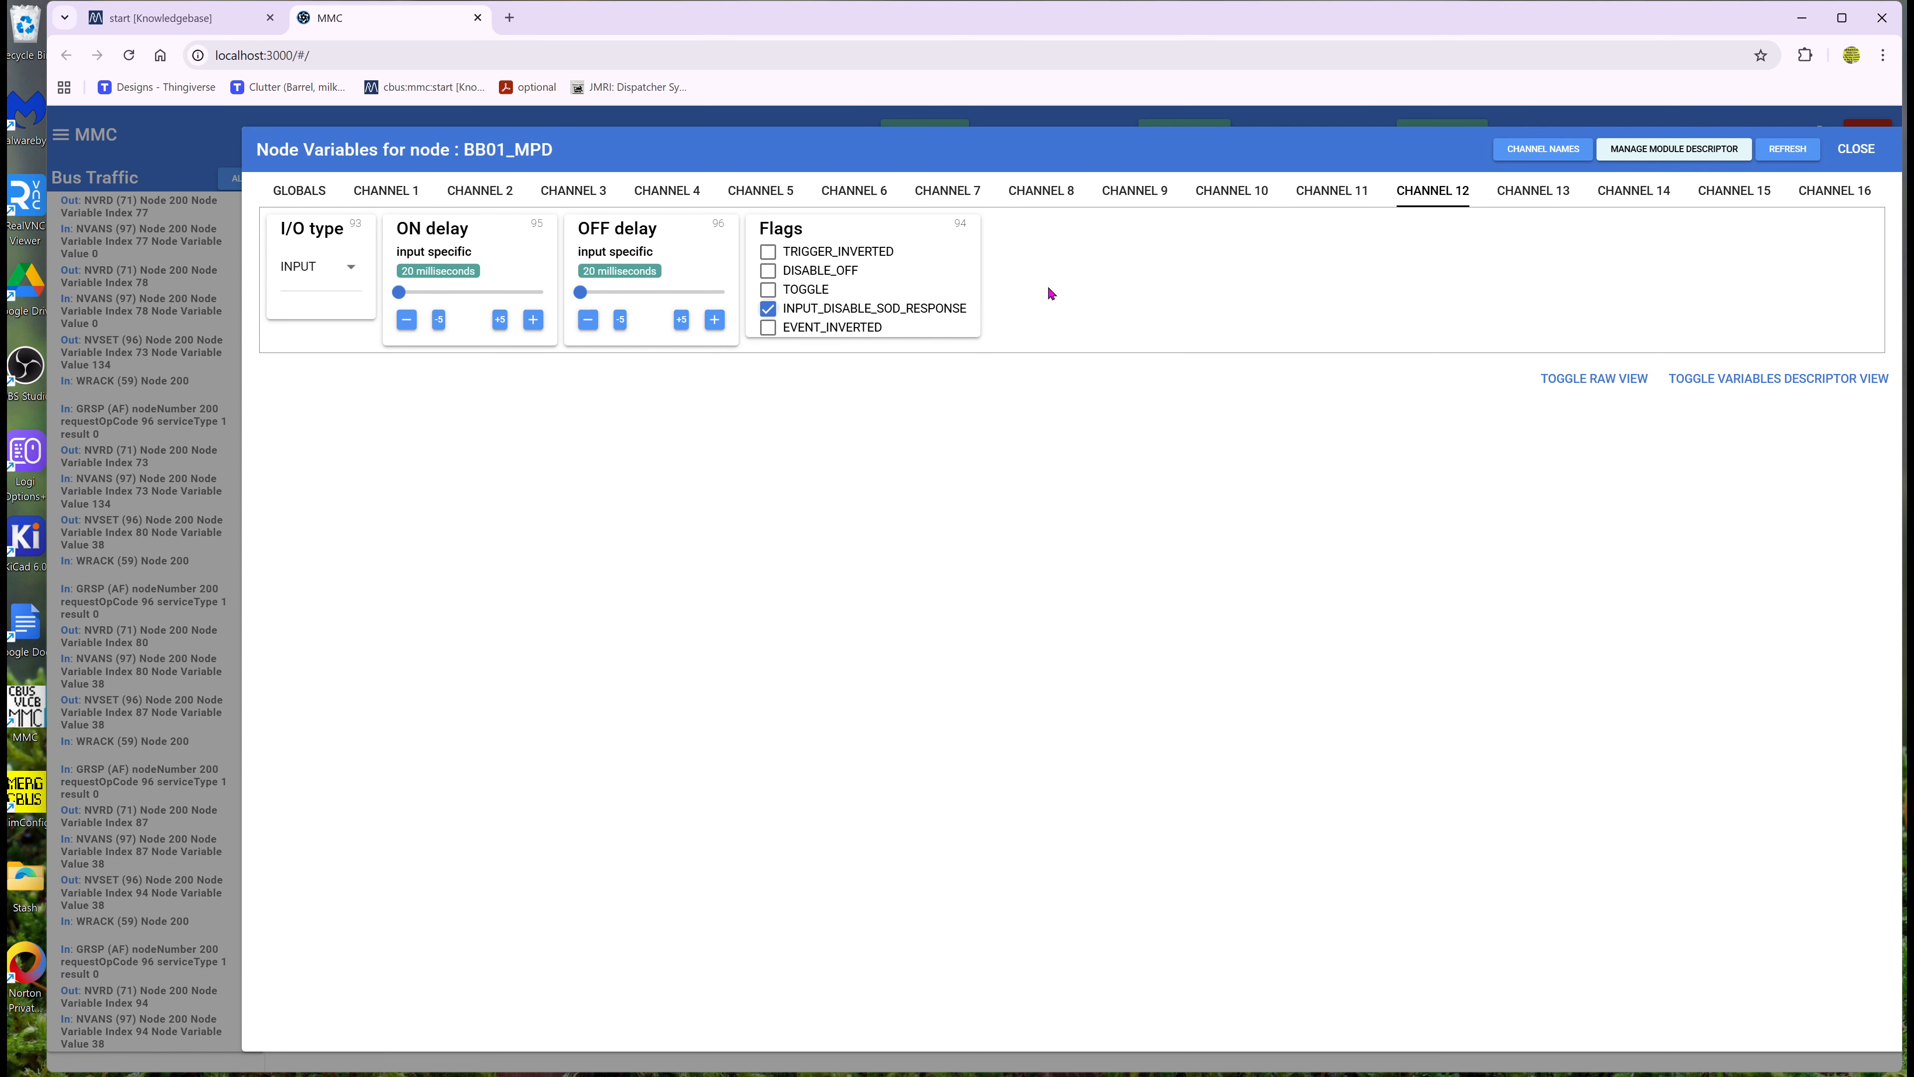
left_click(1530, 197)
left_click(776, 309)
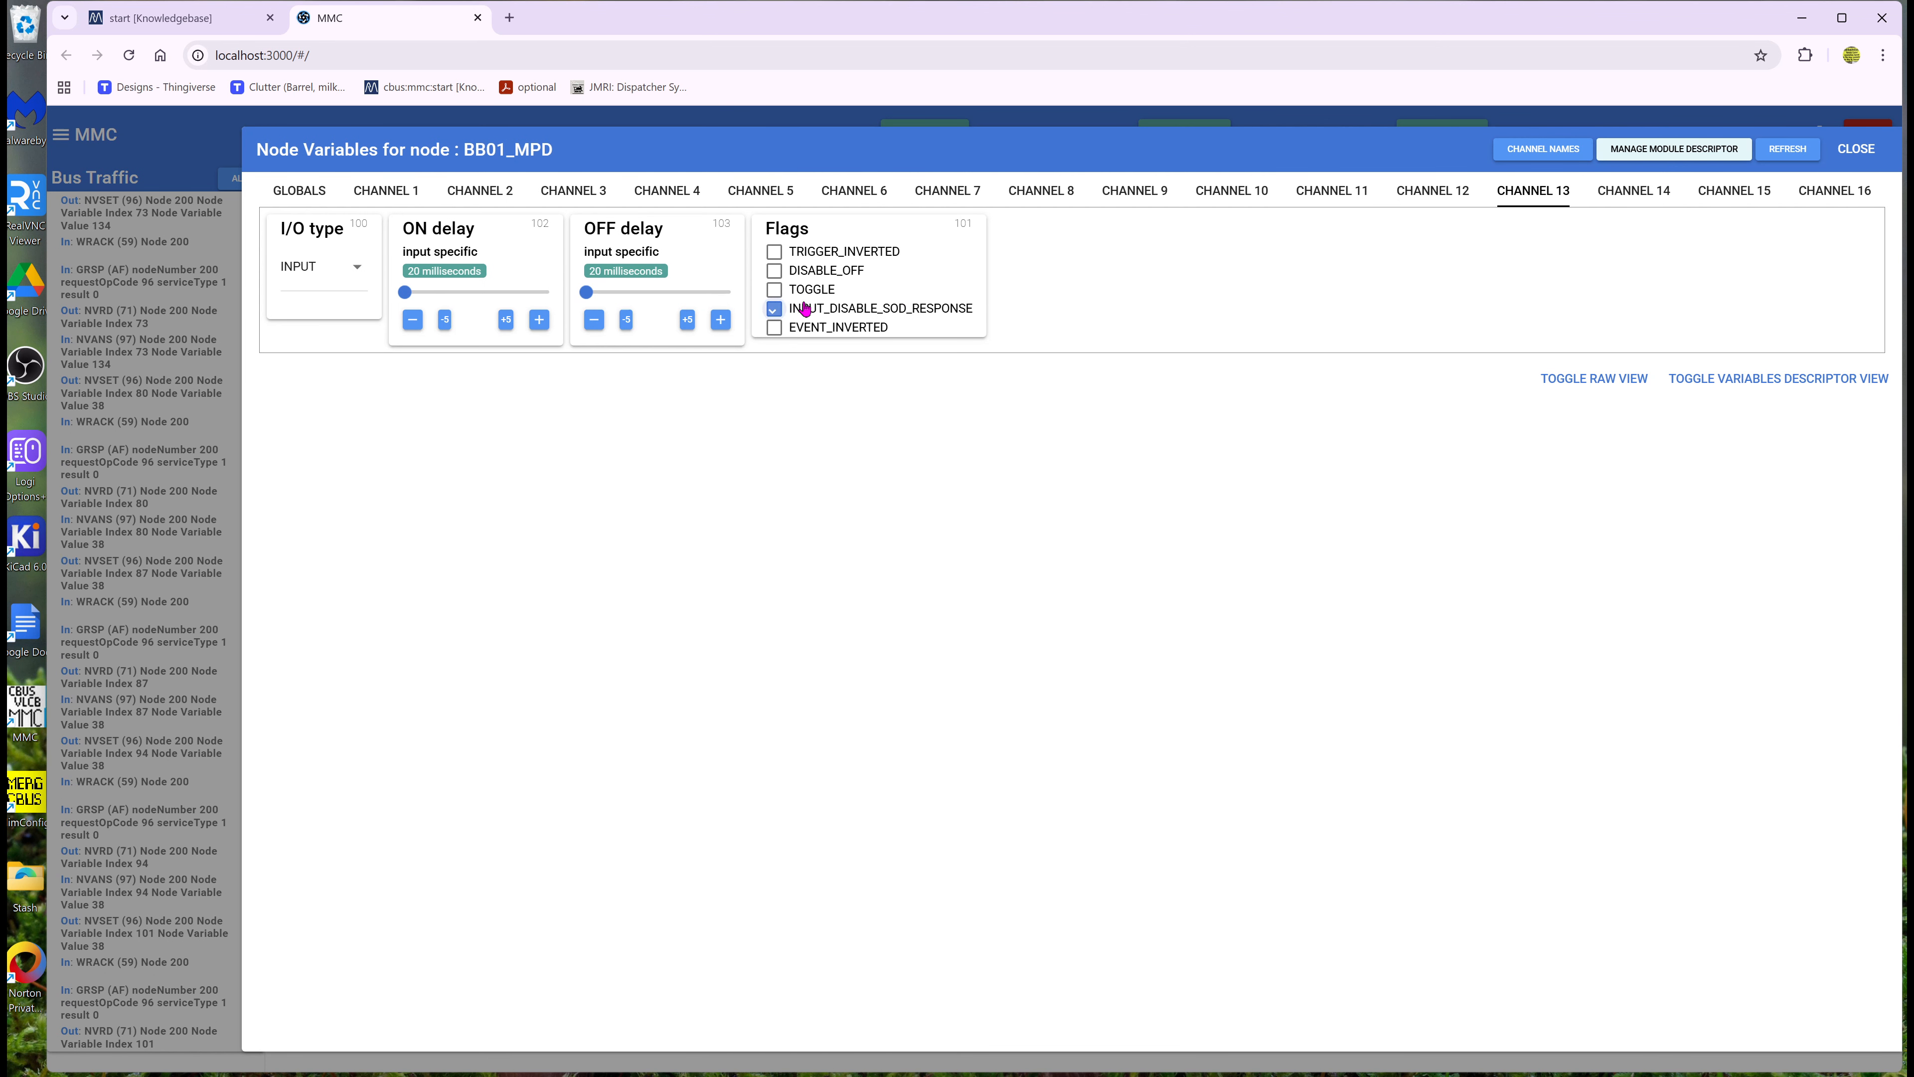
left_click(1624, 190)
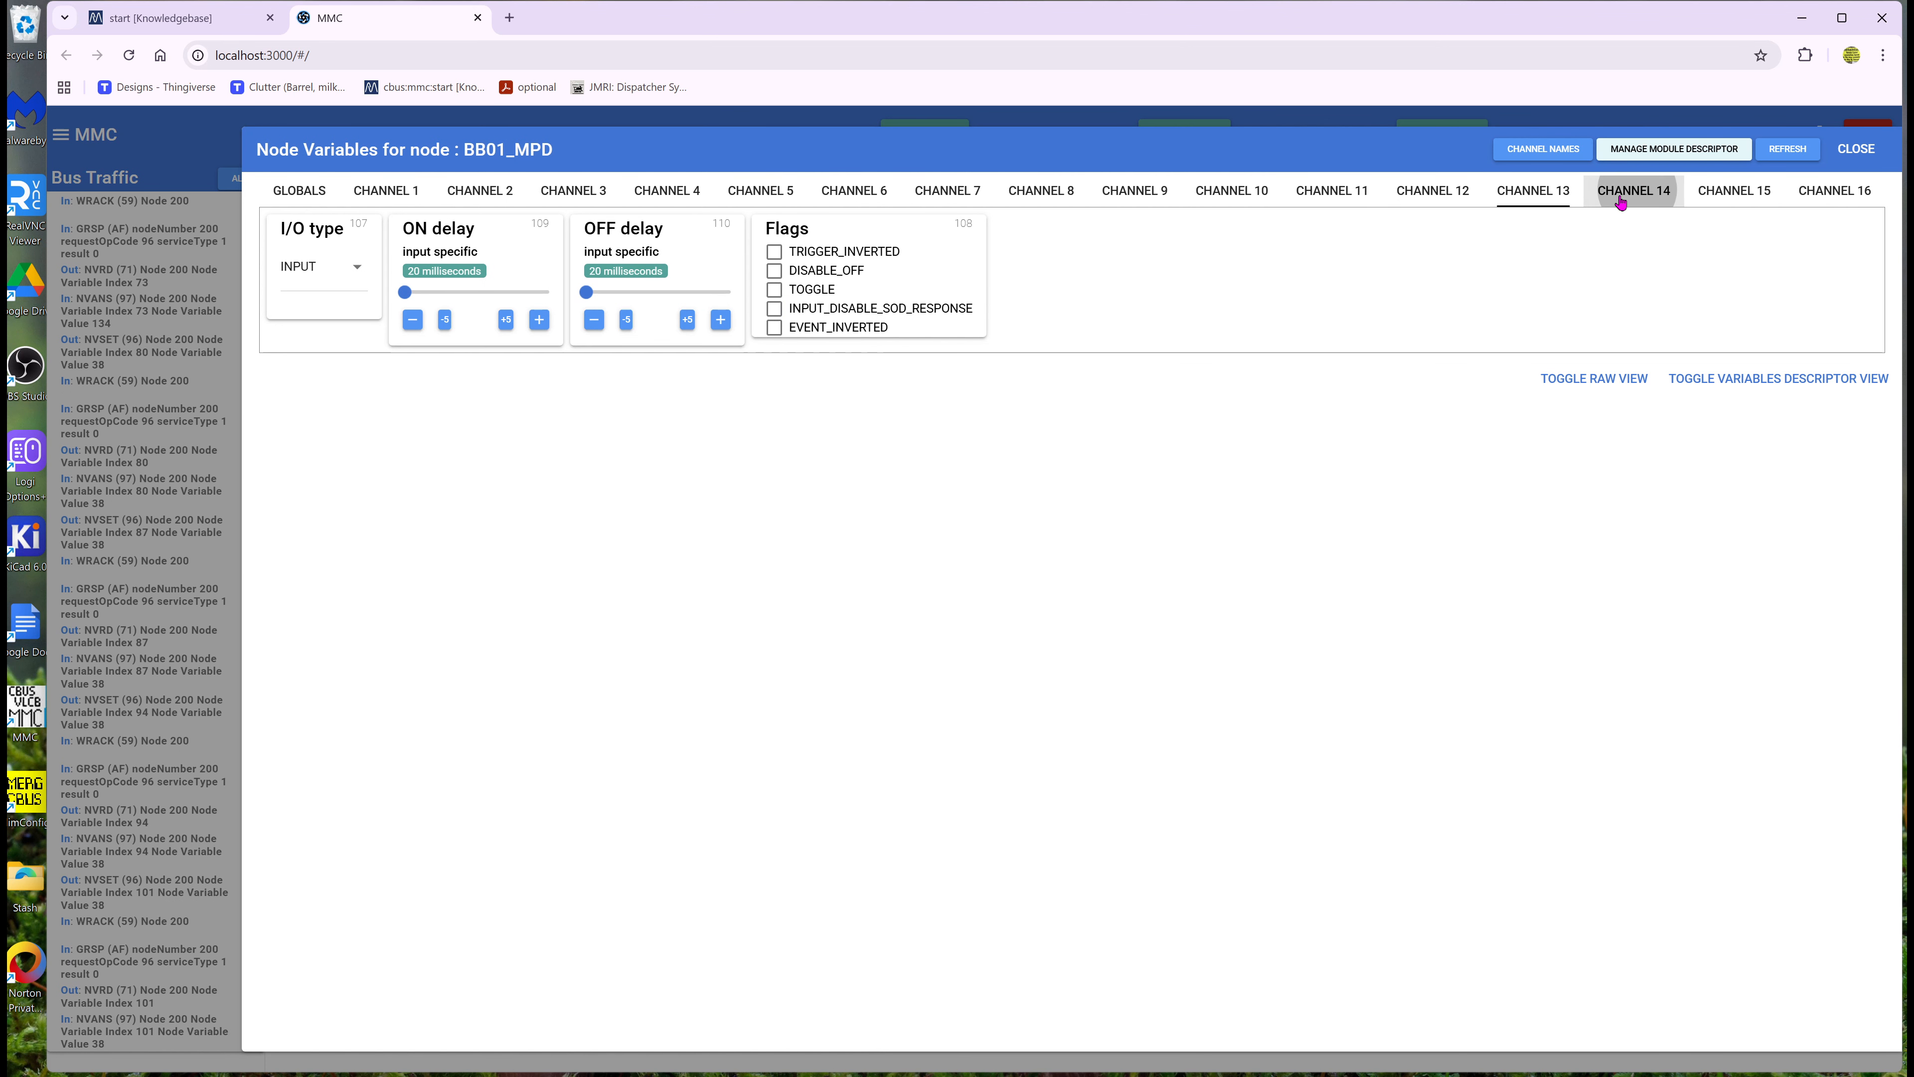
left_click(776, 309)
left_click(1725, 189)
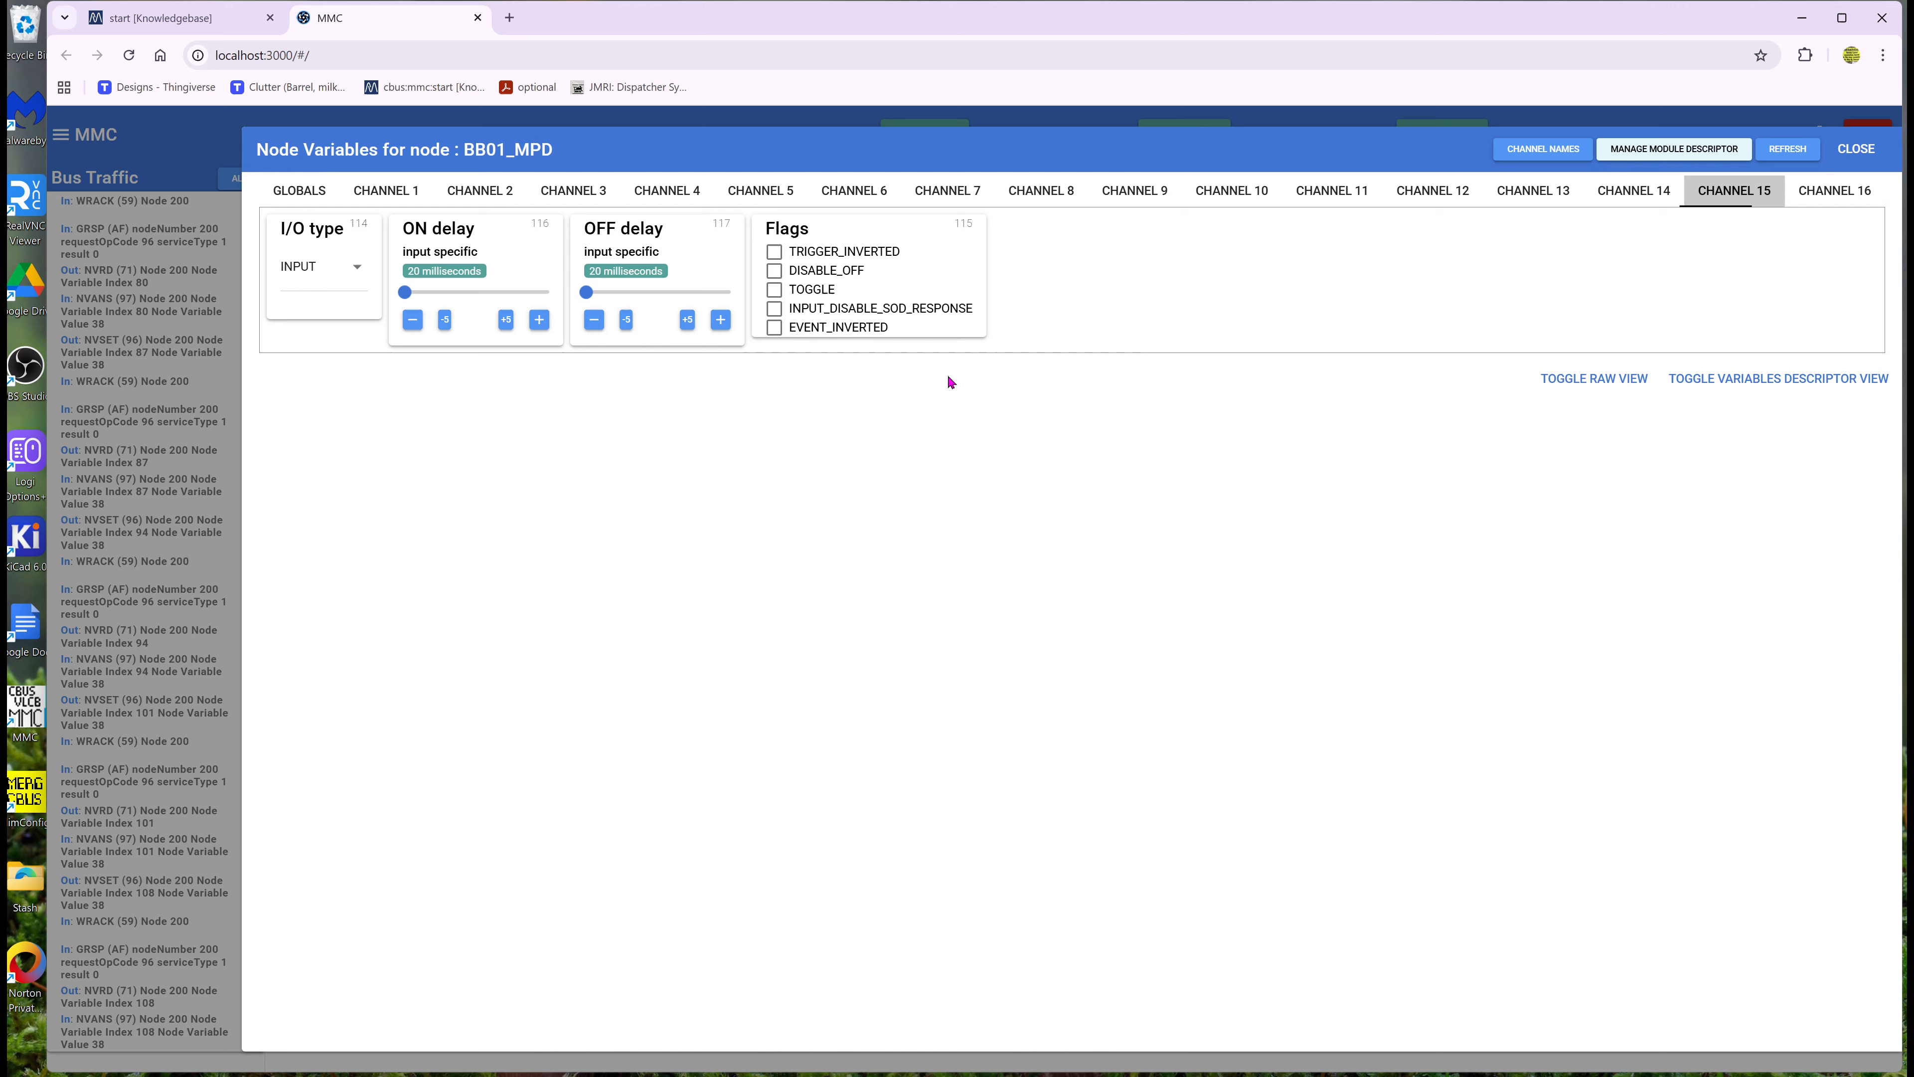
left_click(805, 314)
left_click(1834, 190)
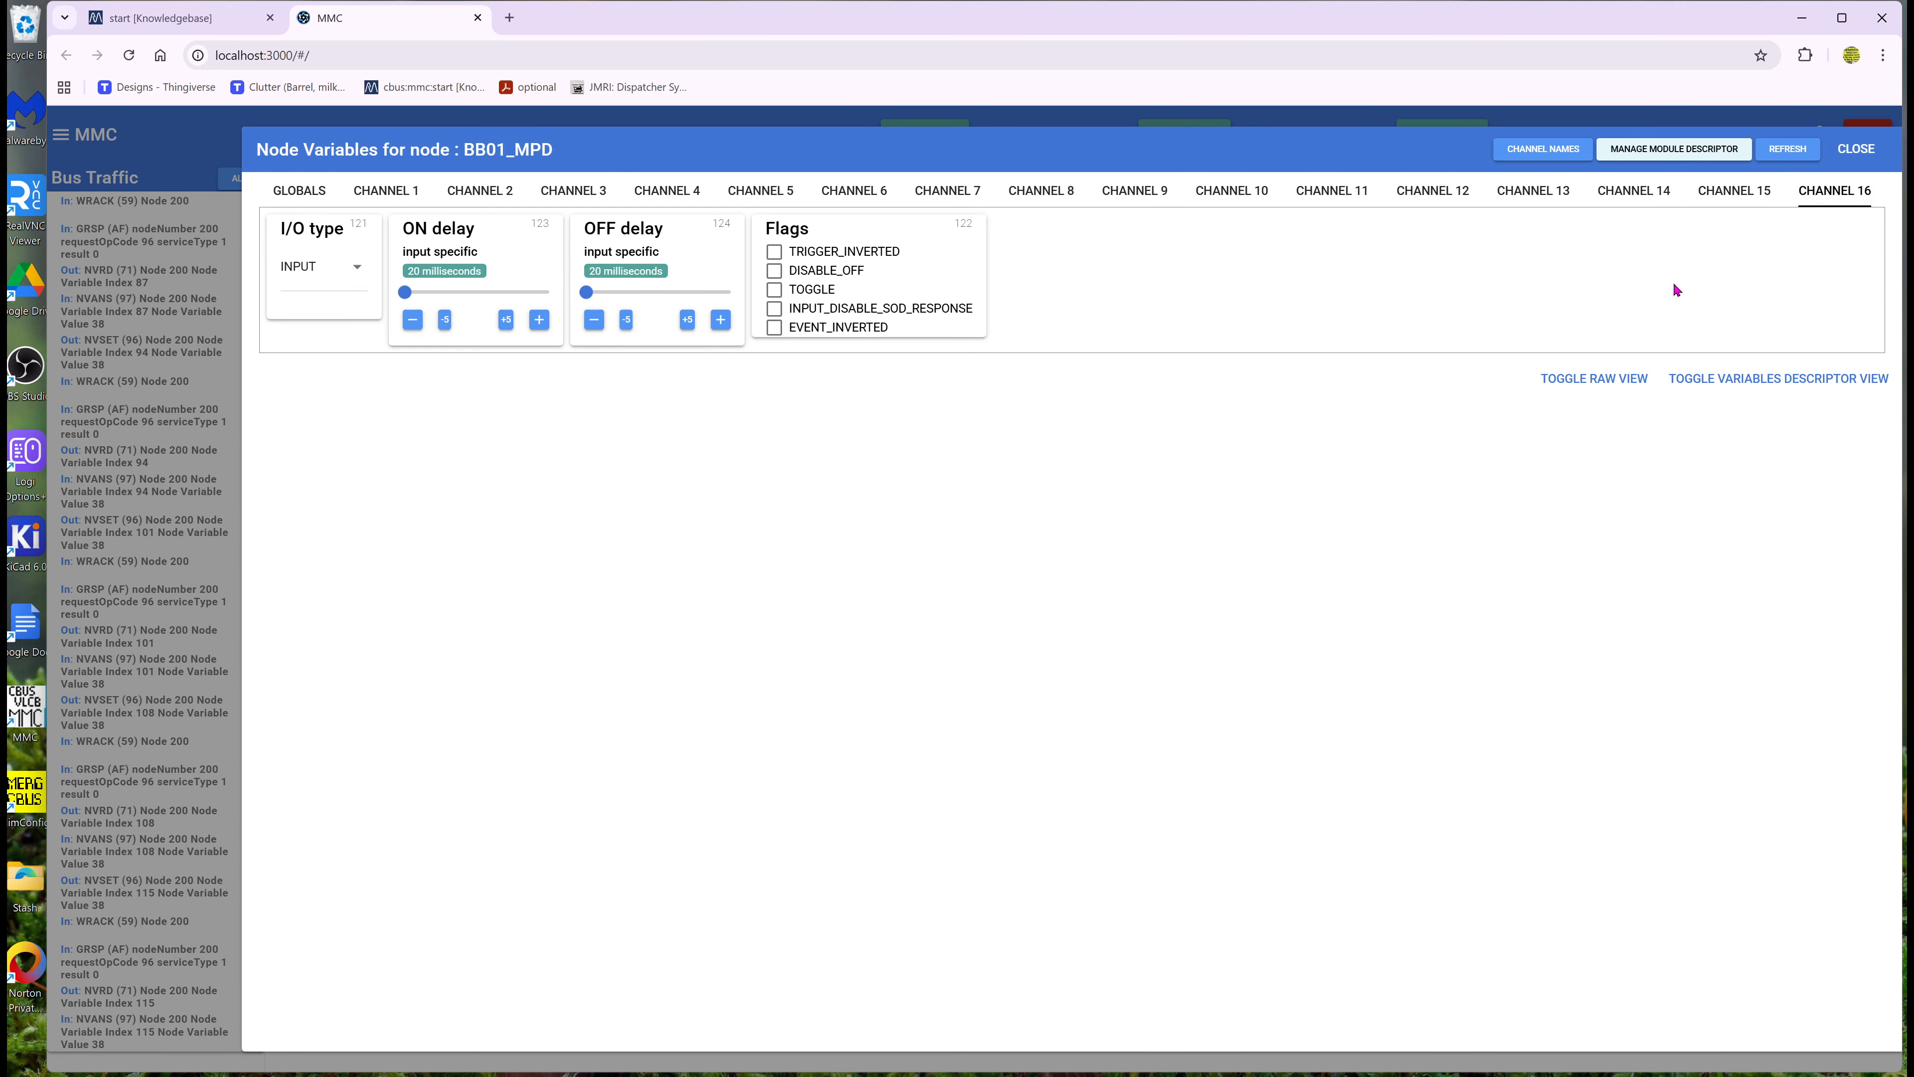
left_click(774, 309)
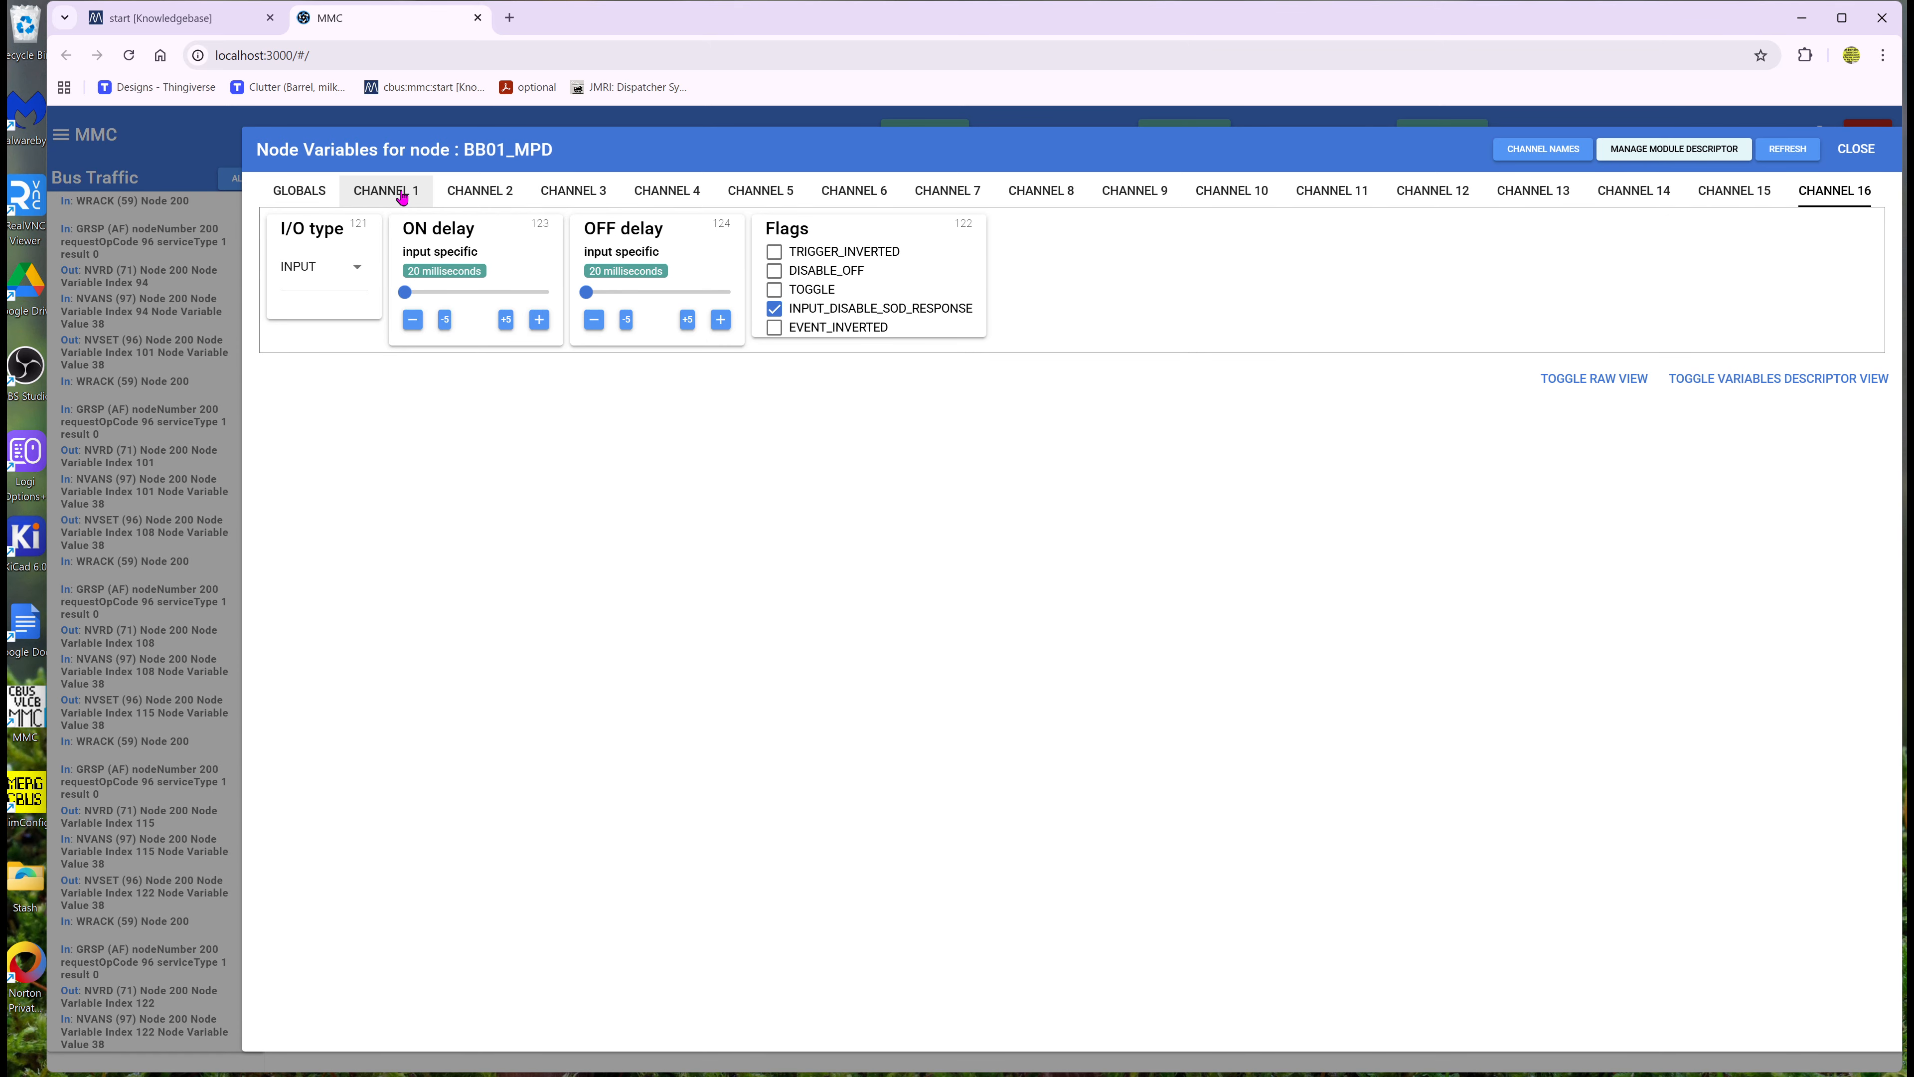
left_click(1863, 151)
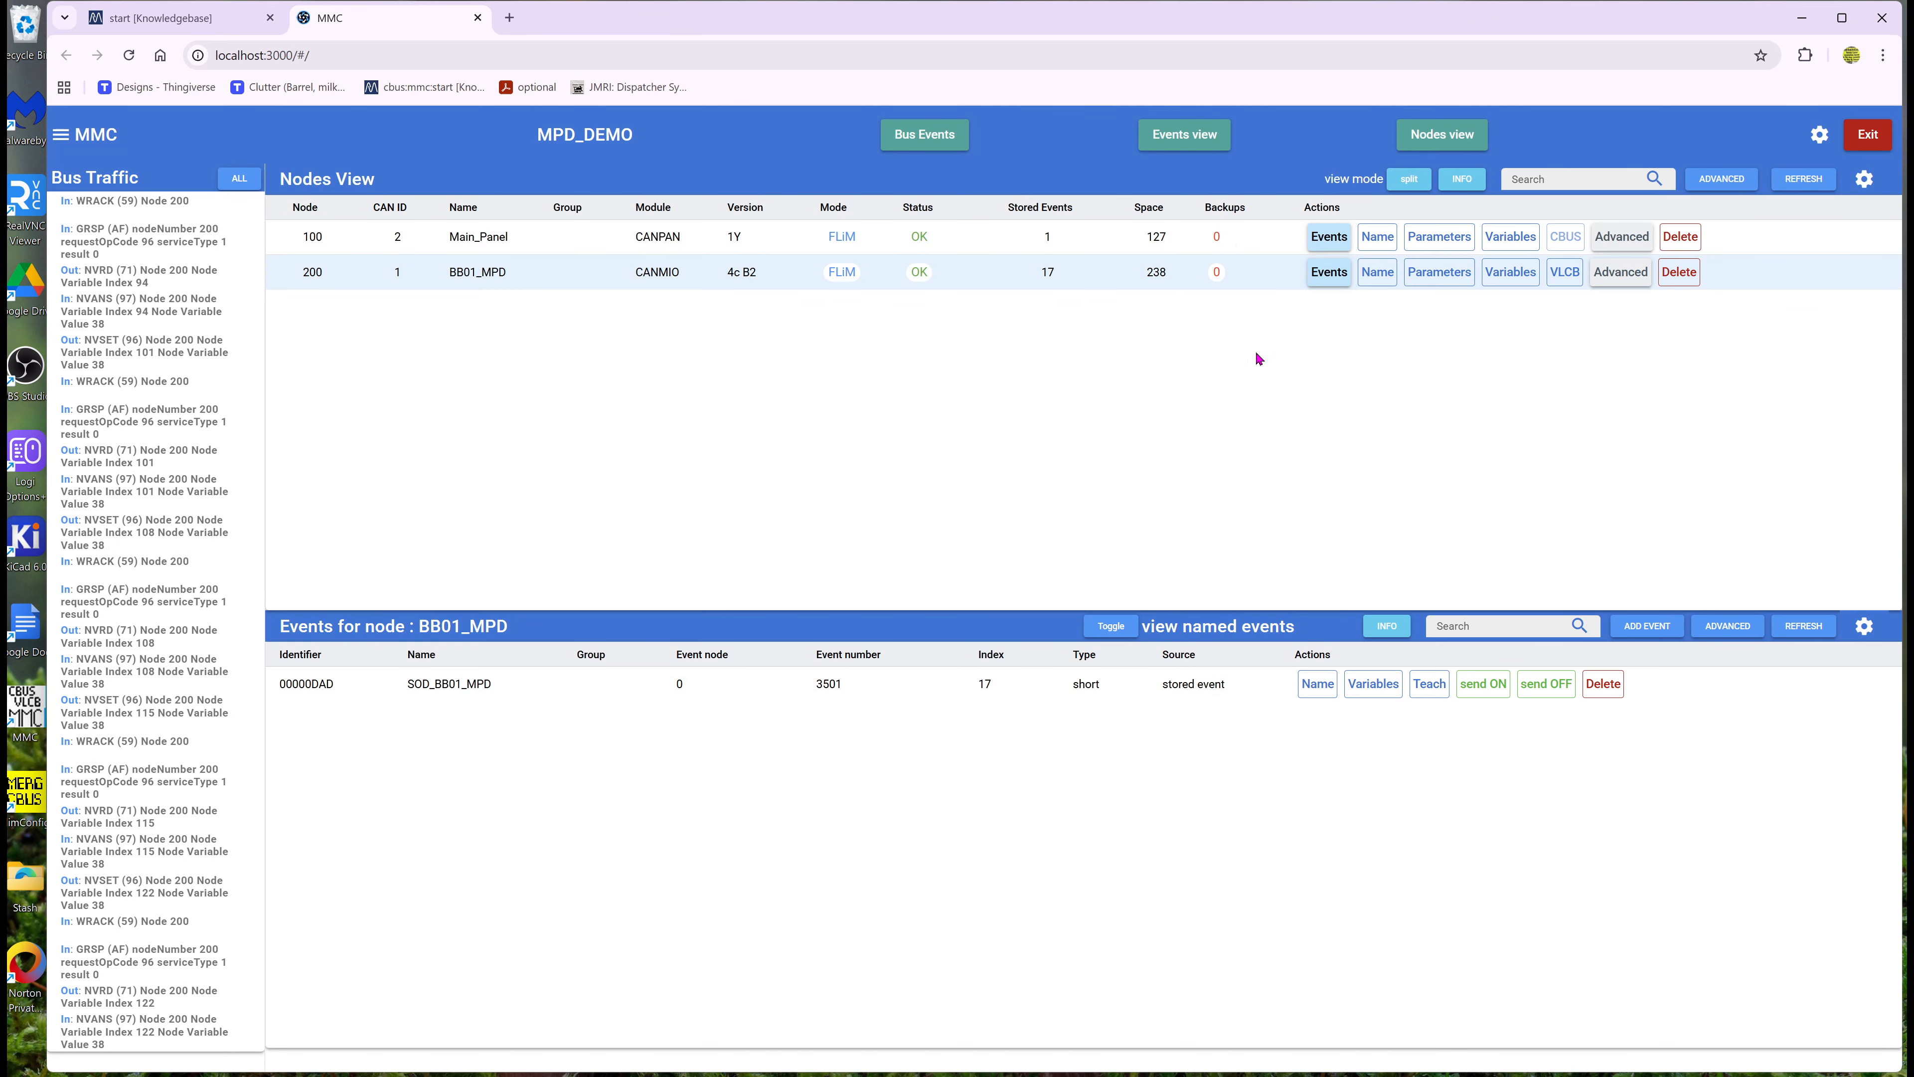
- Return to the events list and show all events to check their statuses
left_click(1184, 135)
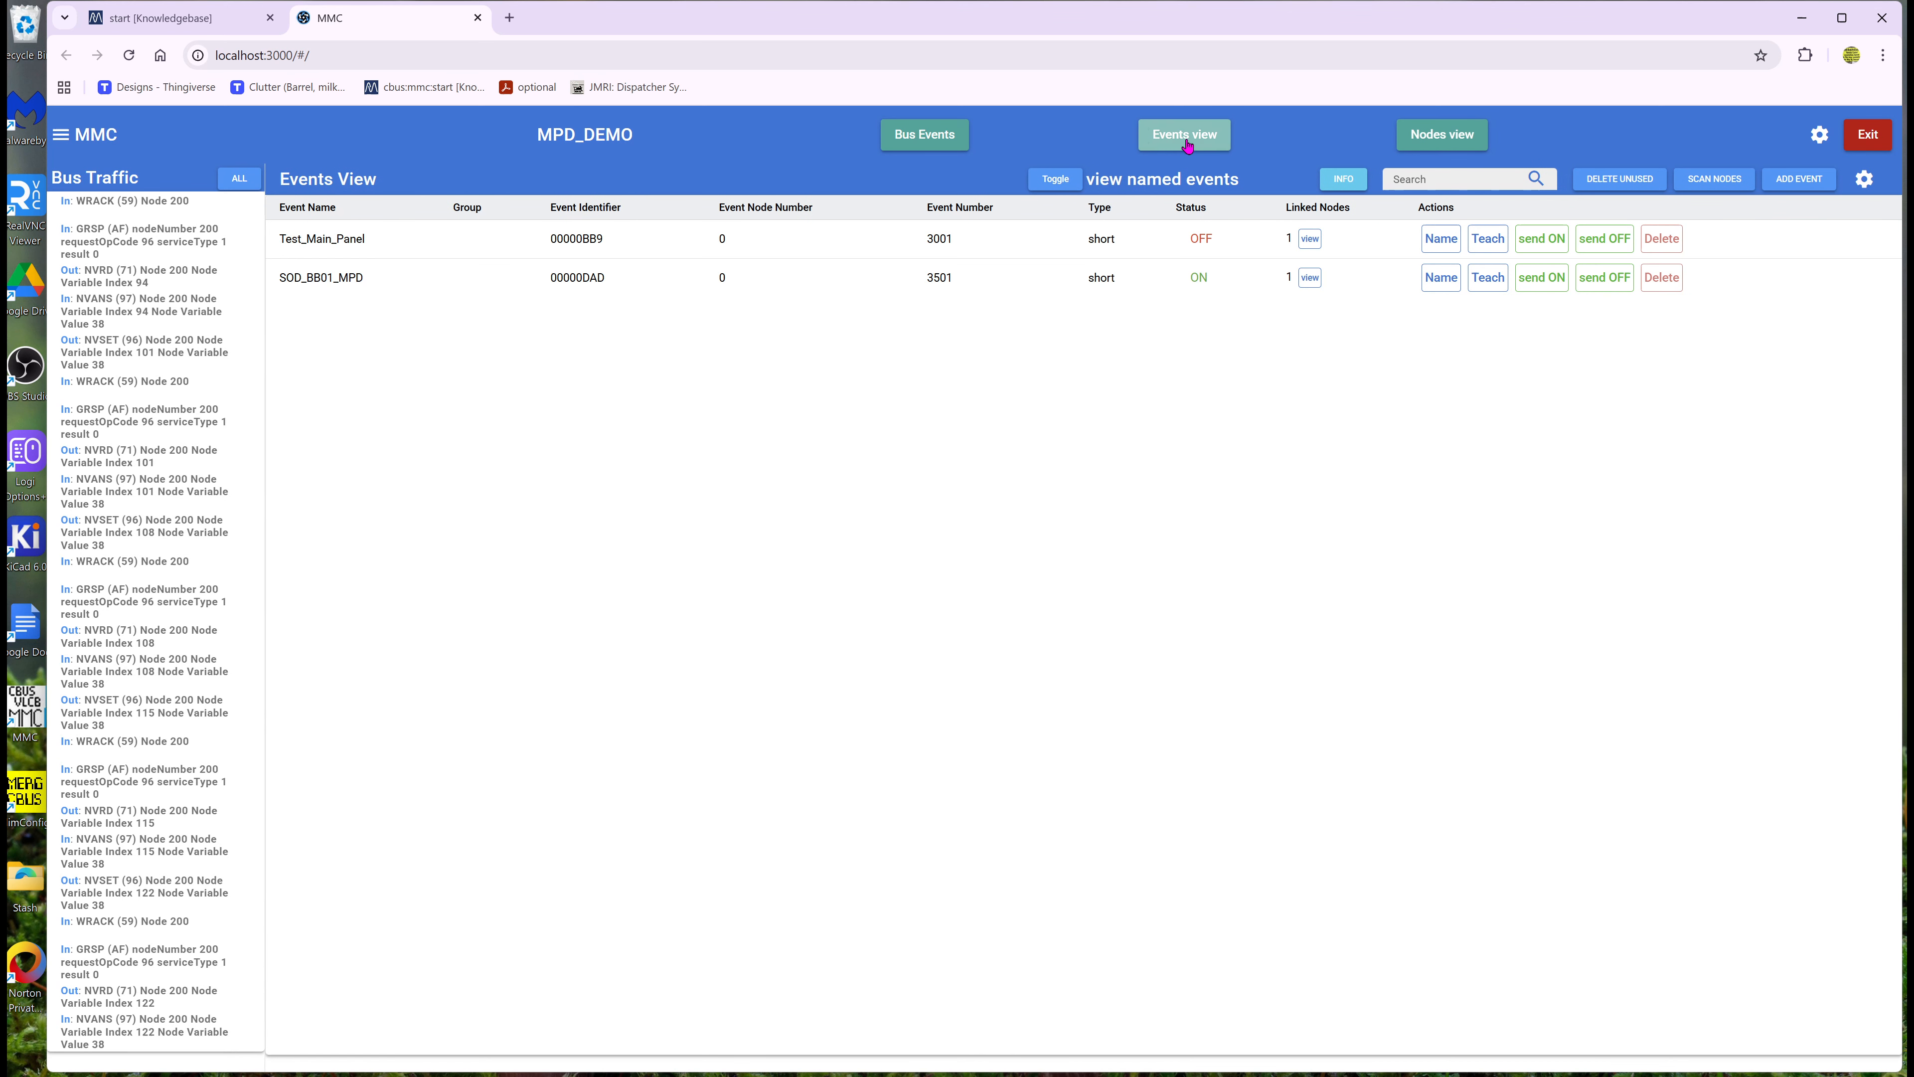
left_click(1058, 181)
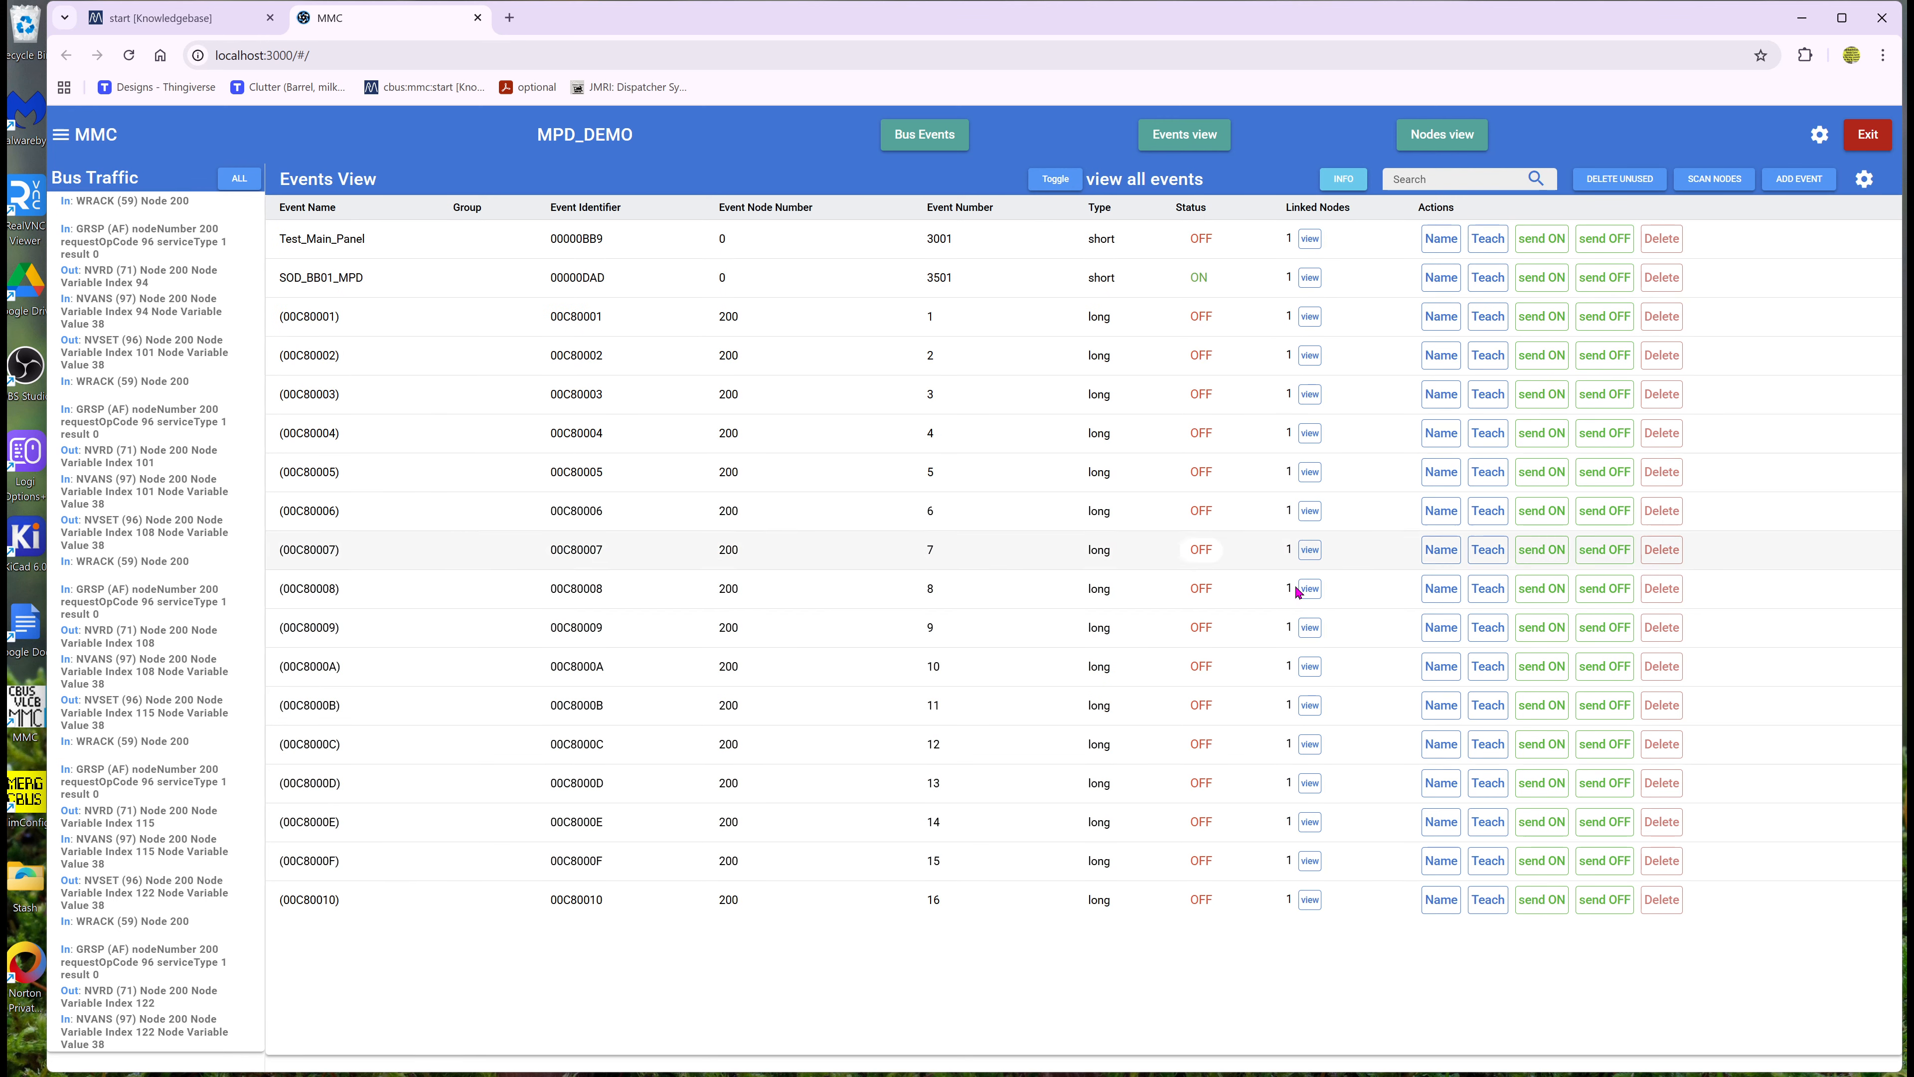
- Check which node is linked to event 00C8000F and list the events of node BB01_MPD
left_click(1309, 861)
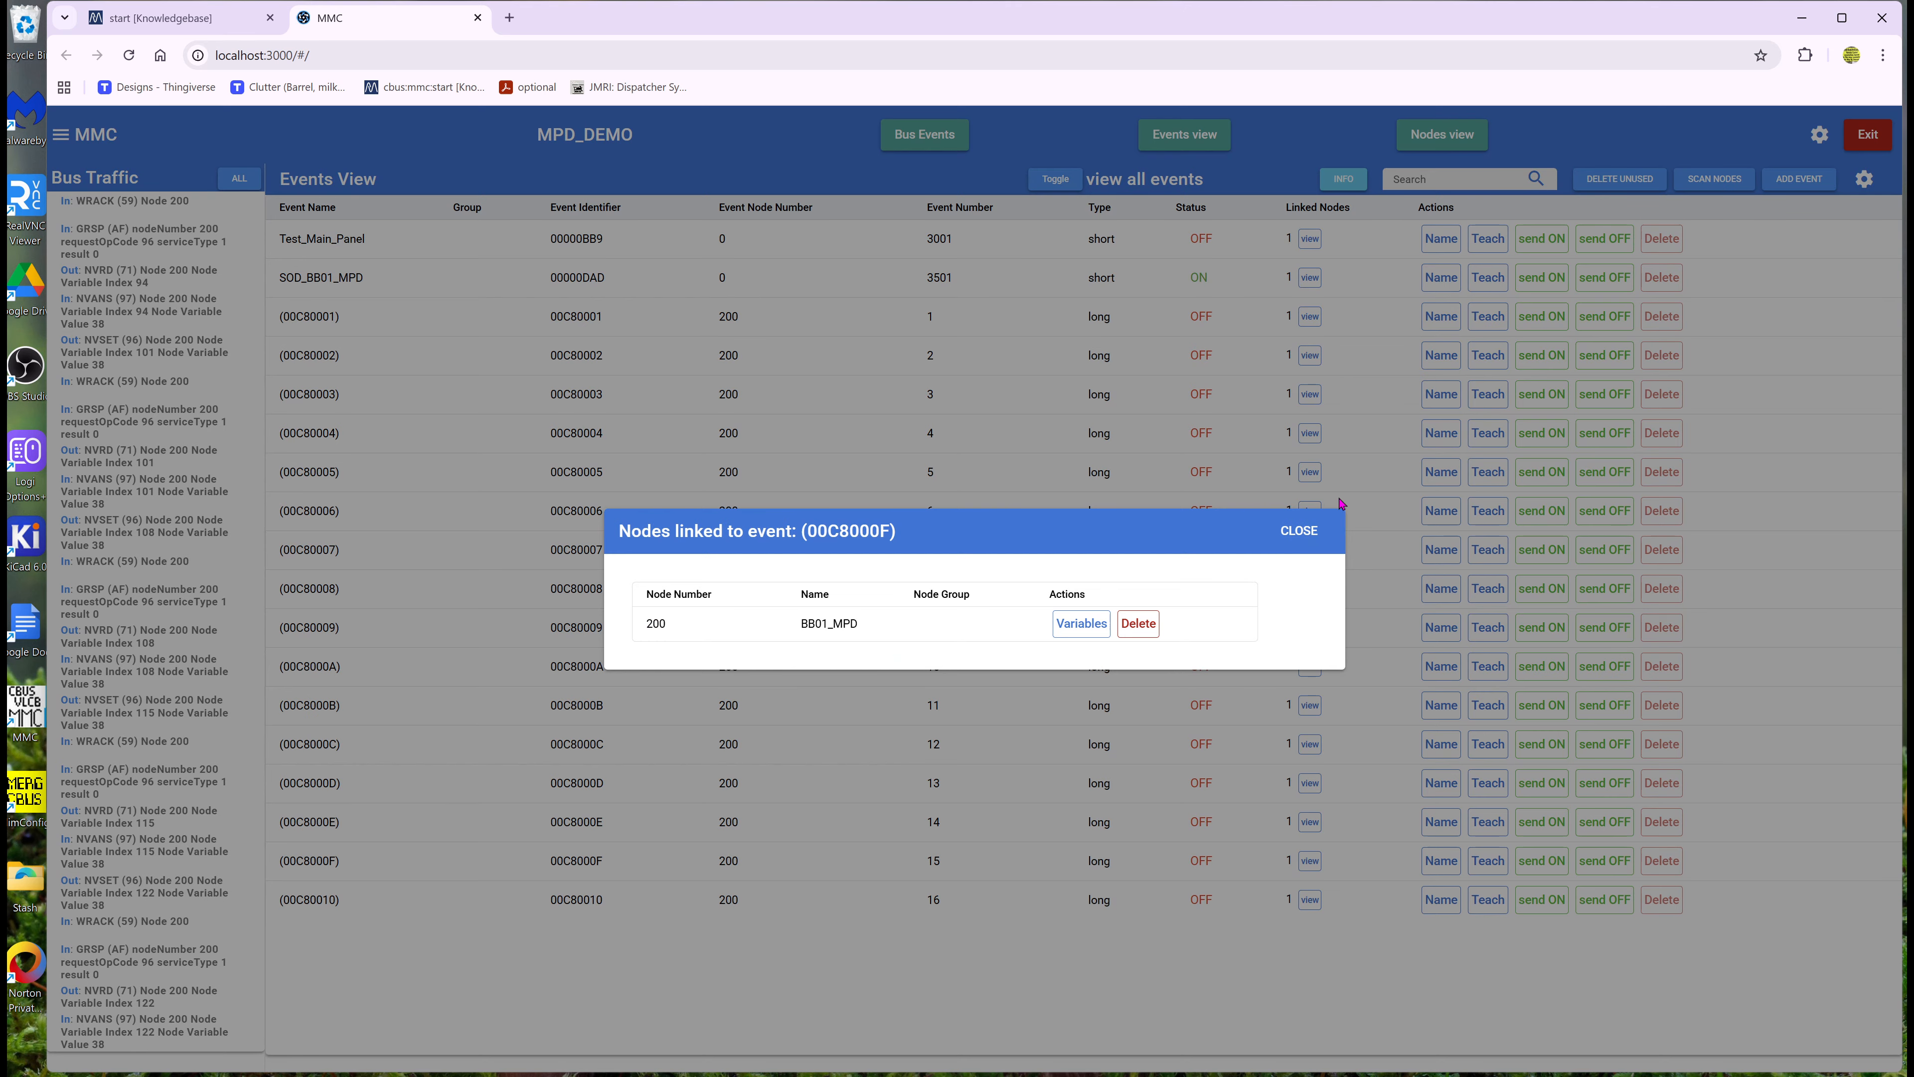
left_click(1299, 530)
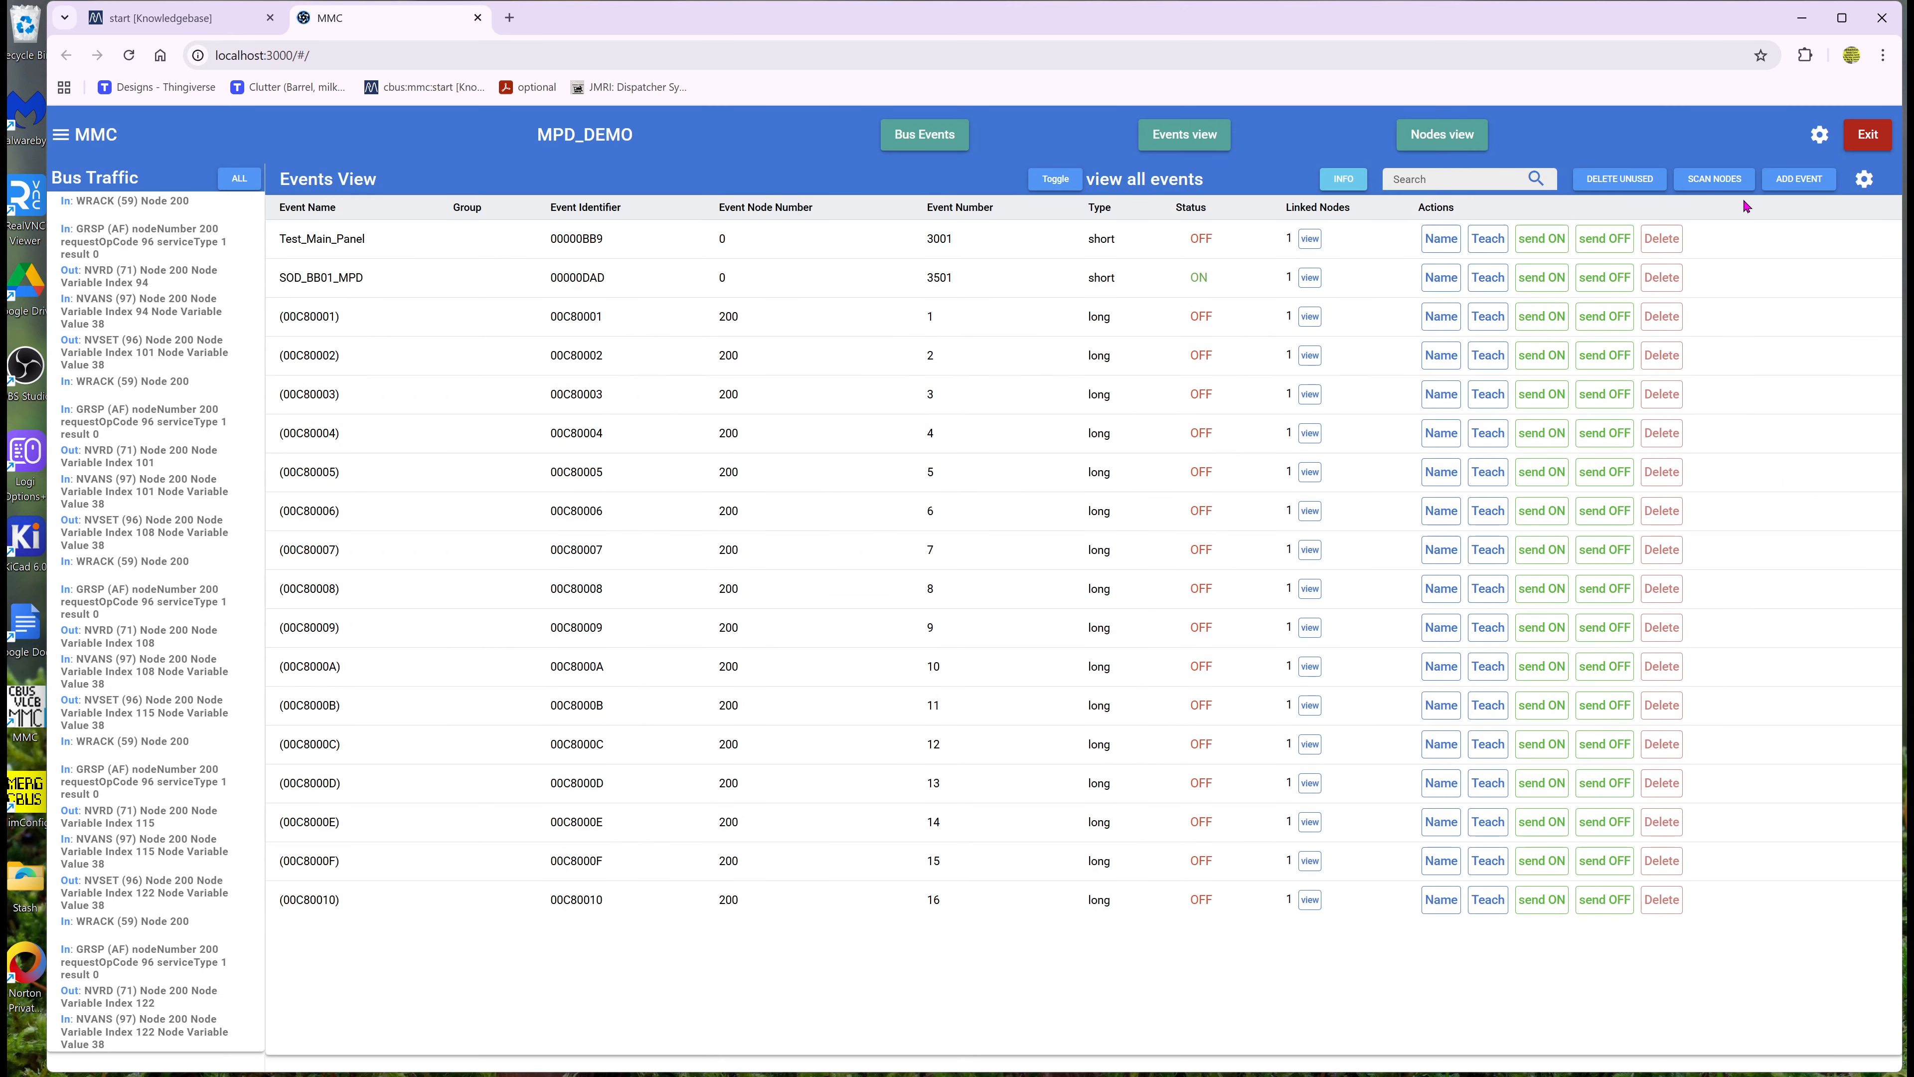
left_click(1444, 134)
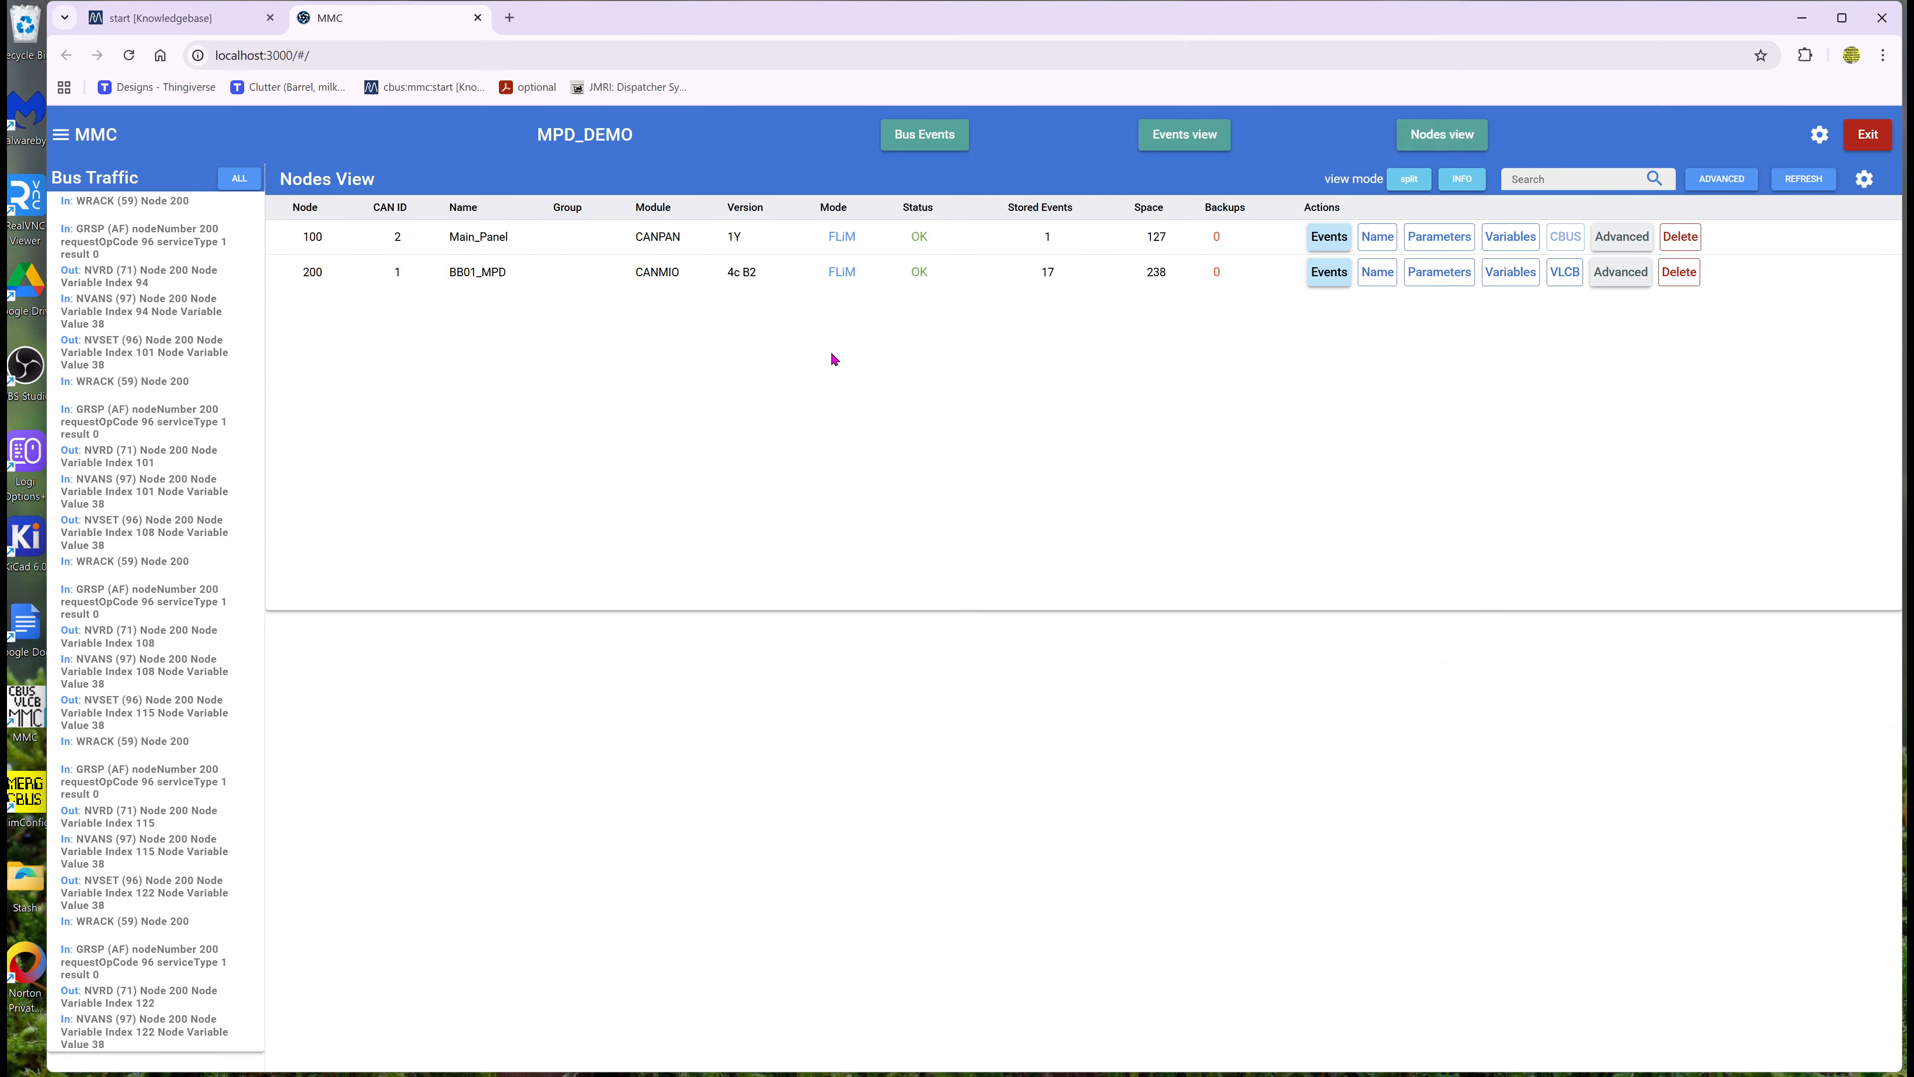
left_click(1332, 274)
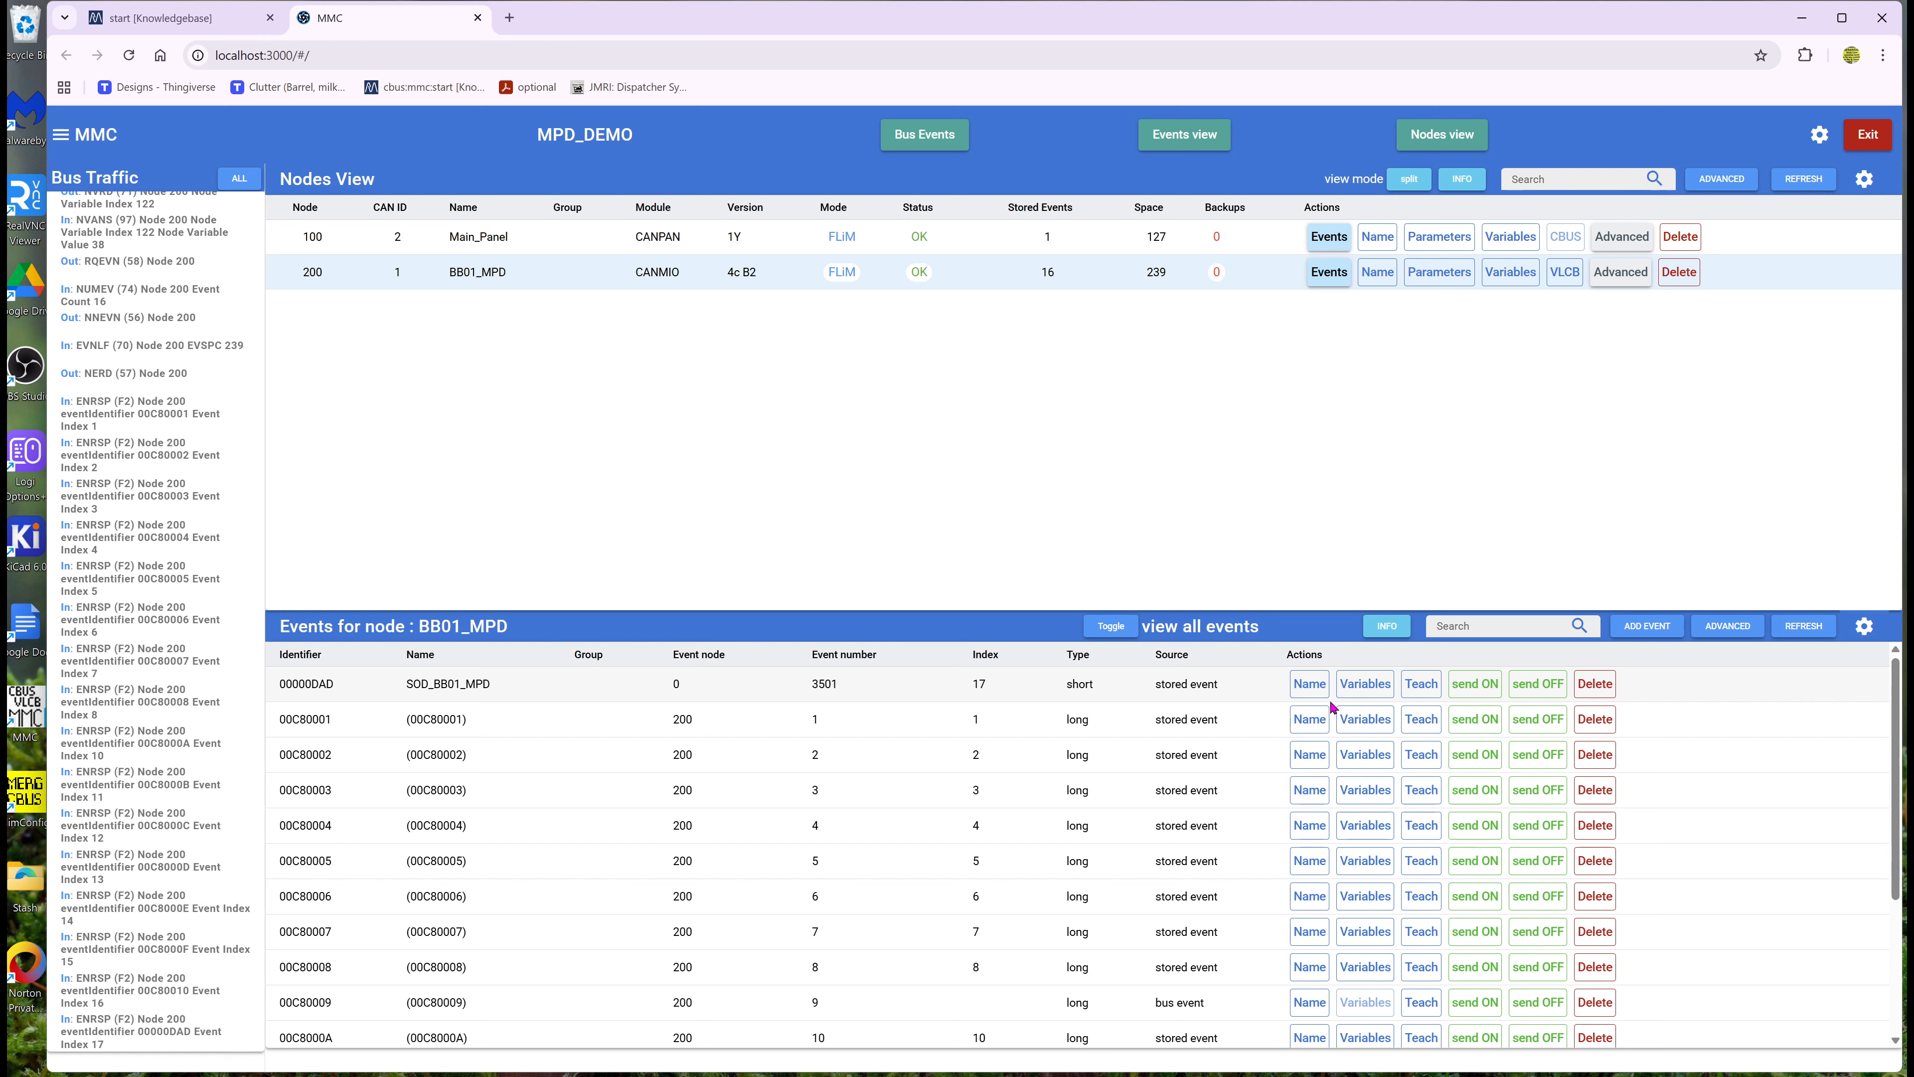
- Look at the advanced event functions of BB01_MPD without using them, and send the SOD_BB01_MPD event ON
left_click(1728, 629)
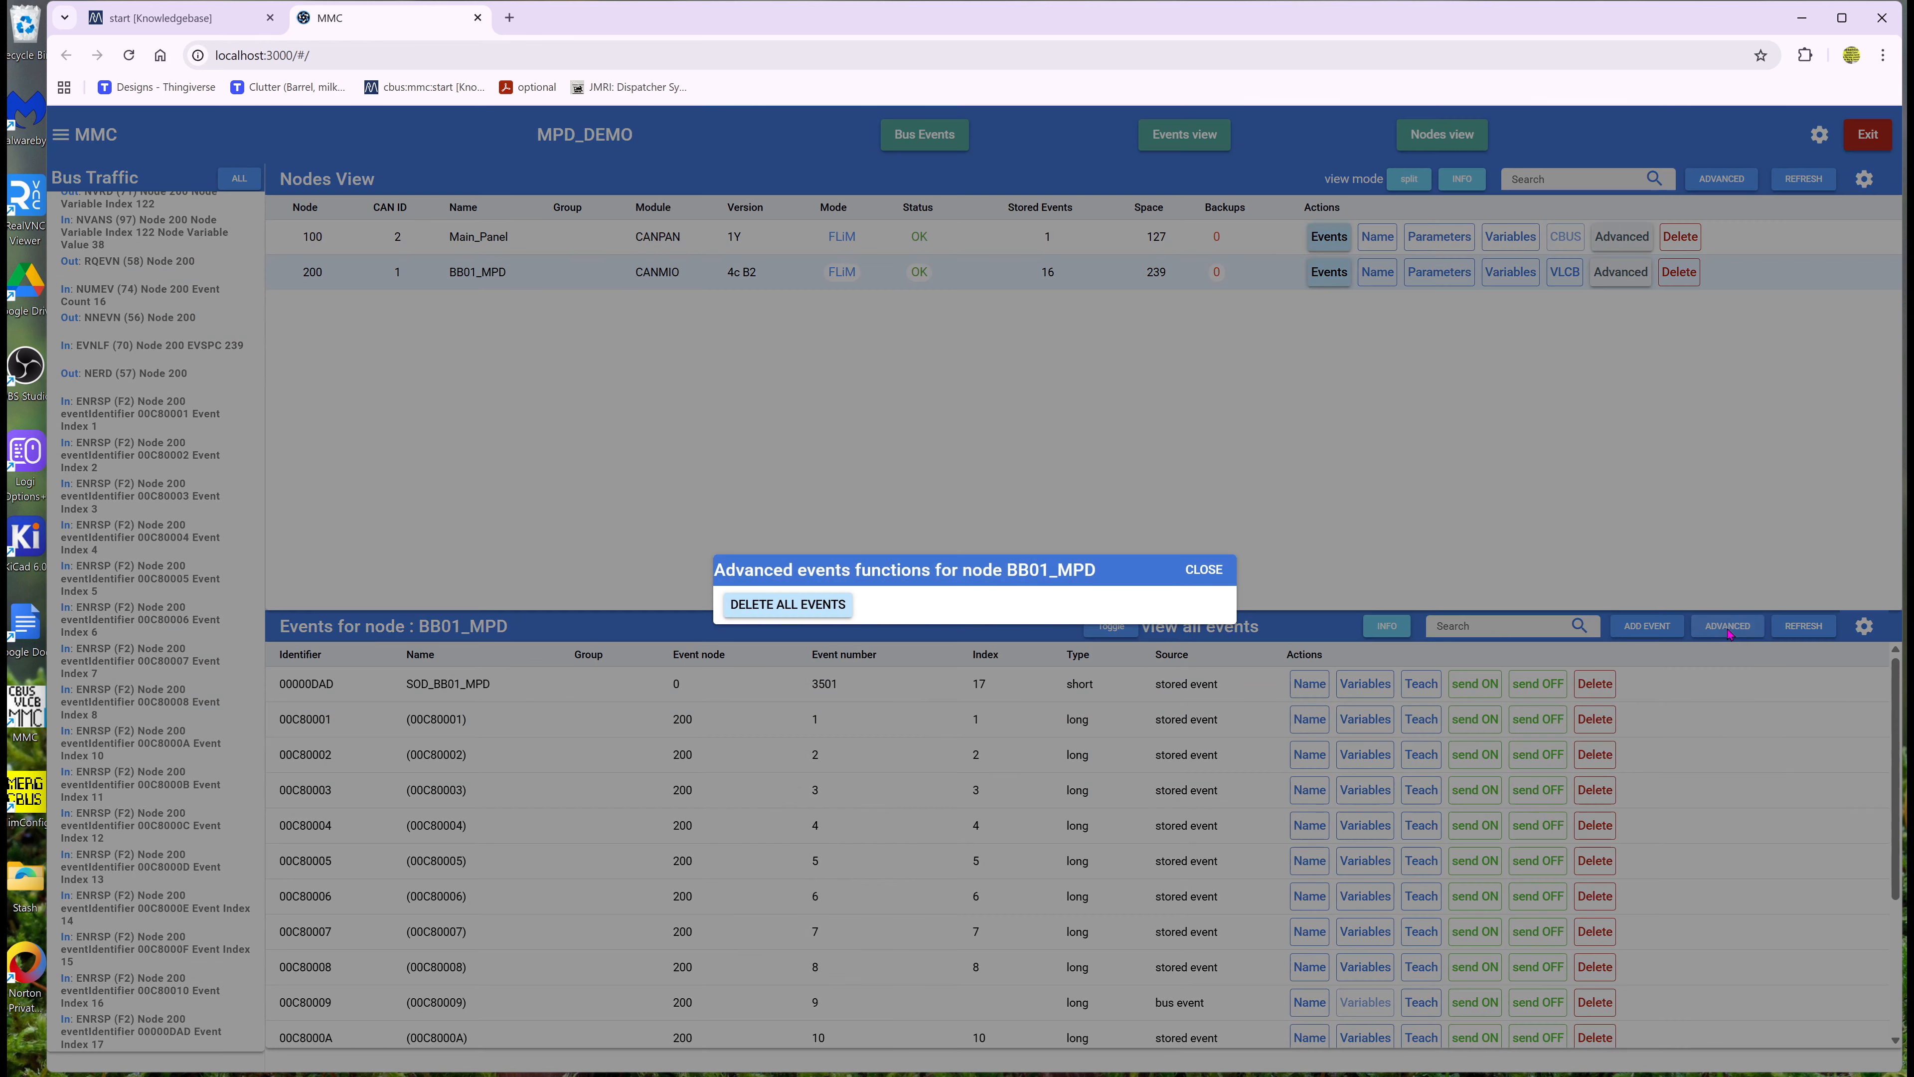
left_click(1204, 570)
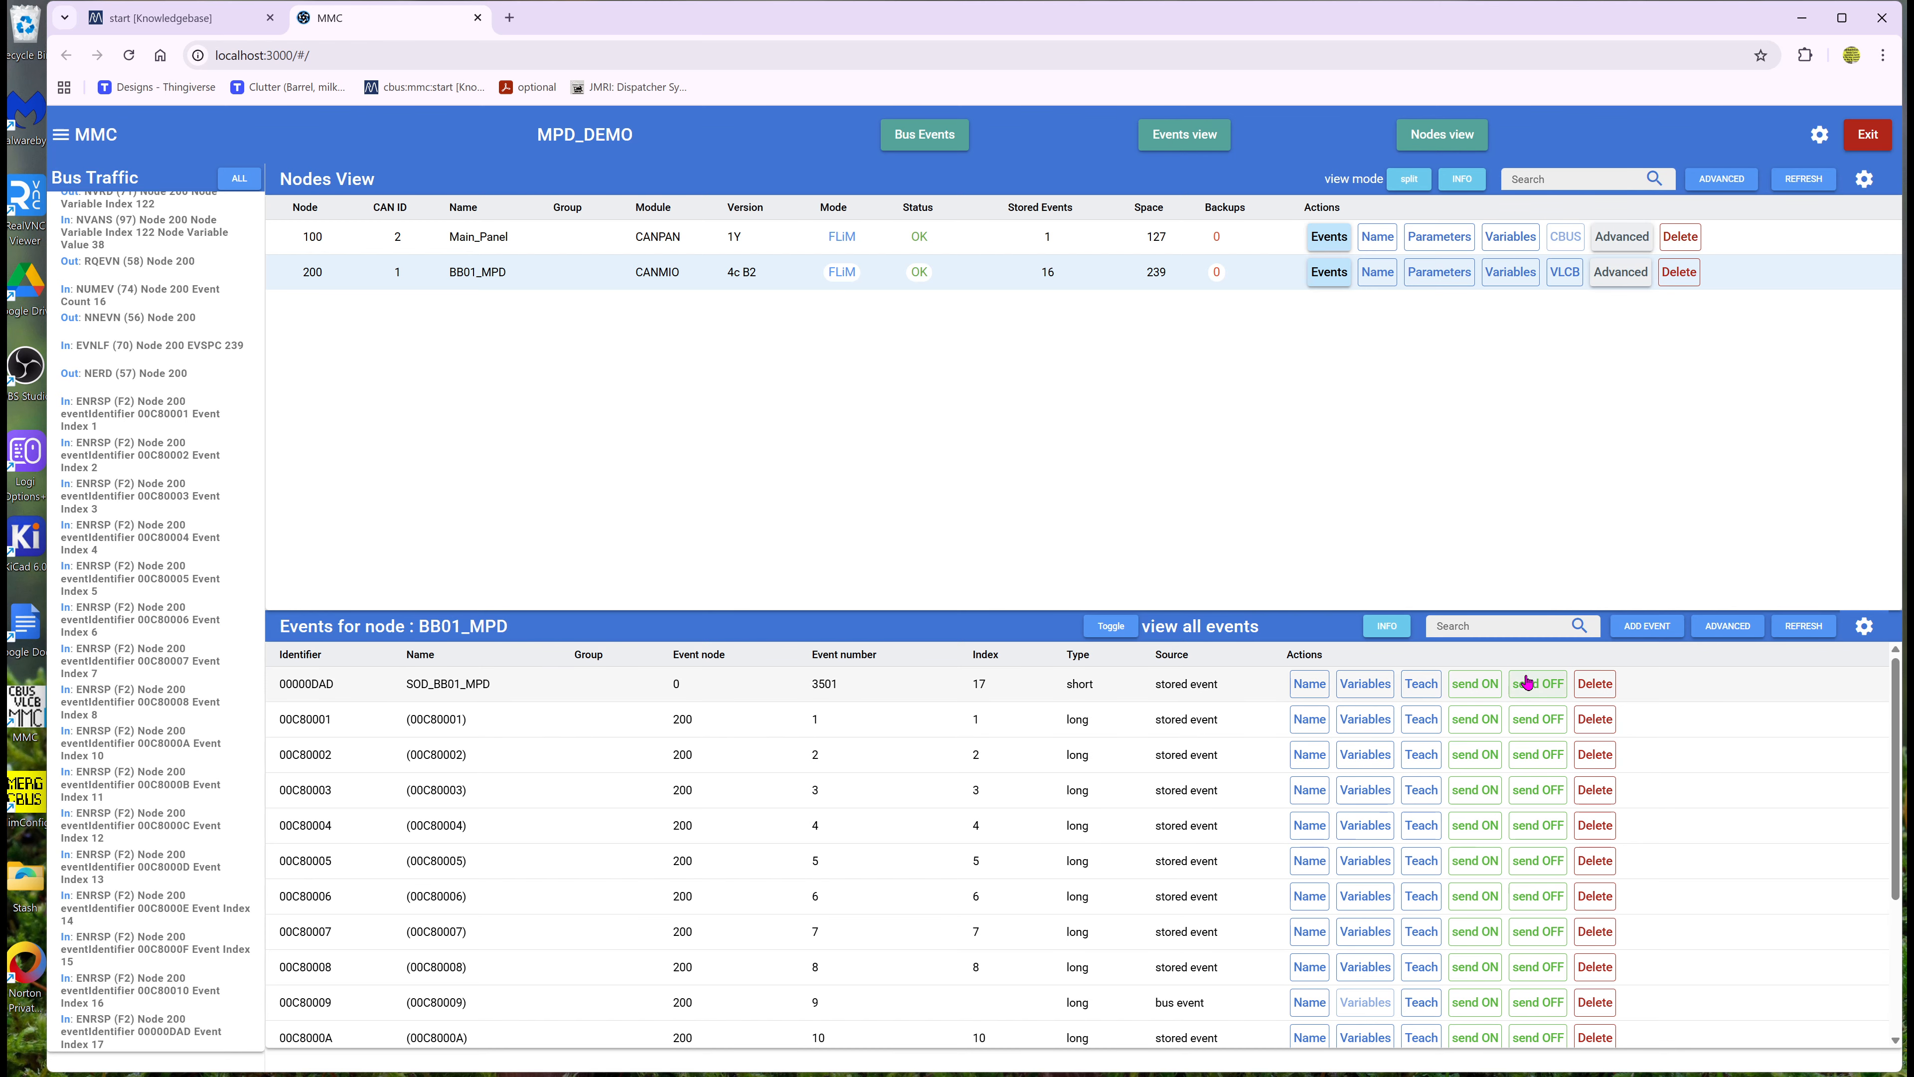
left_click(1475, 683)
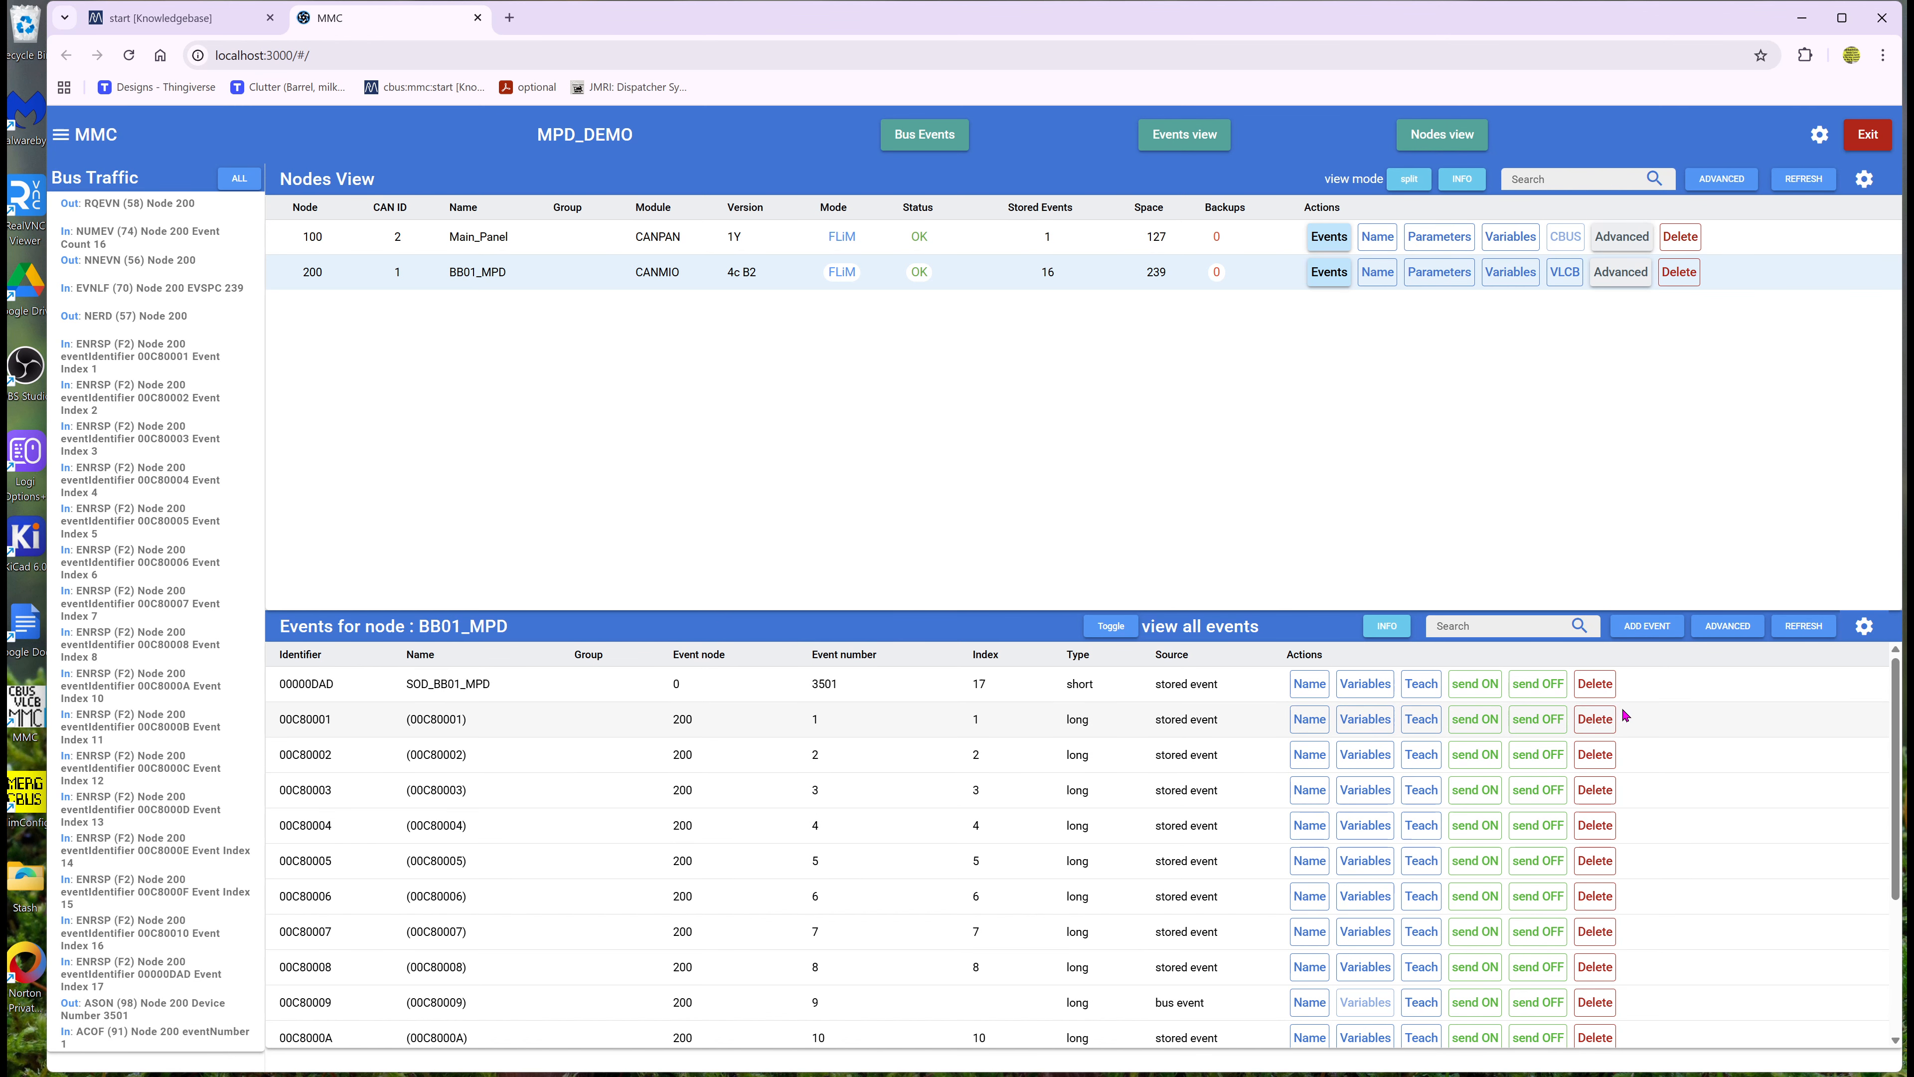
- Delete the events 00C80001 through 00C80006 from node BB01_MPD, confirming each deletion
left_click(1595, 719)
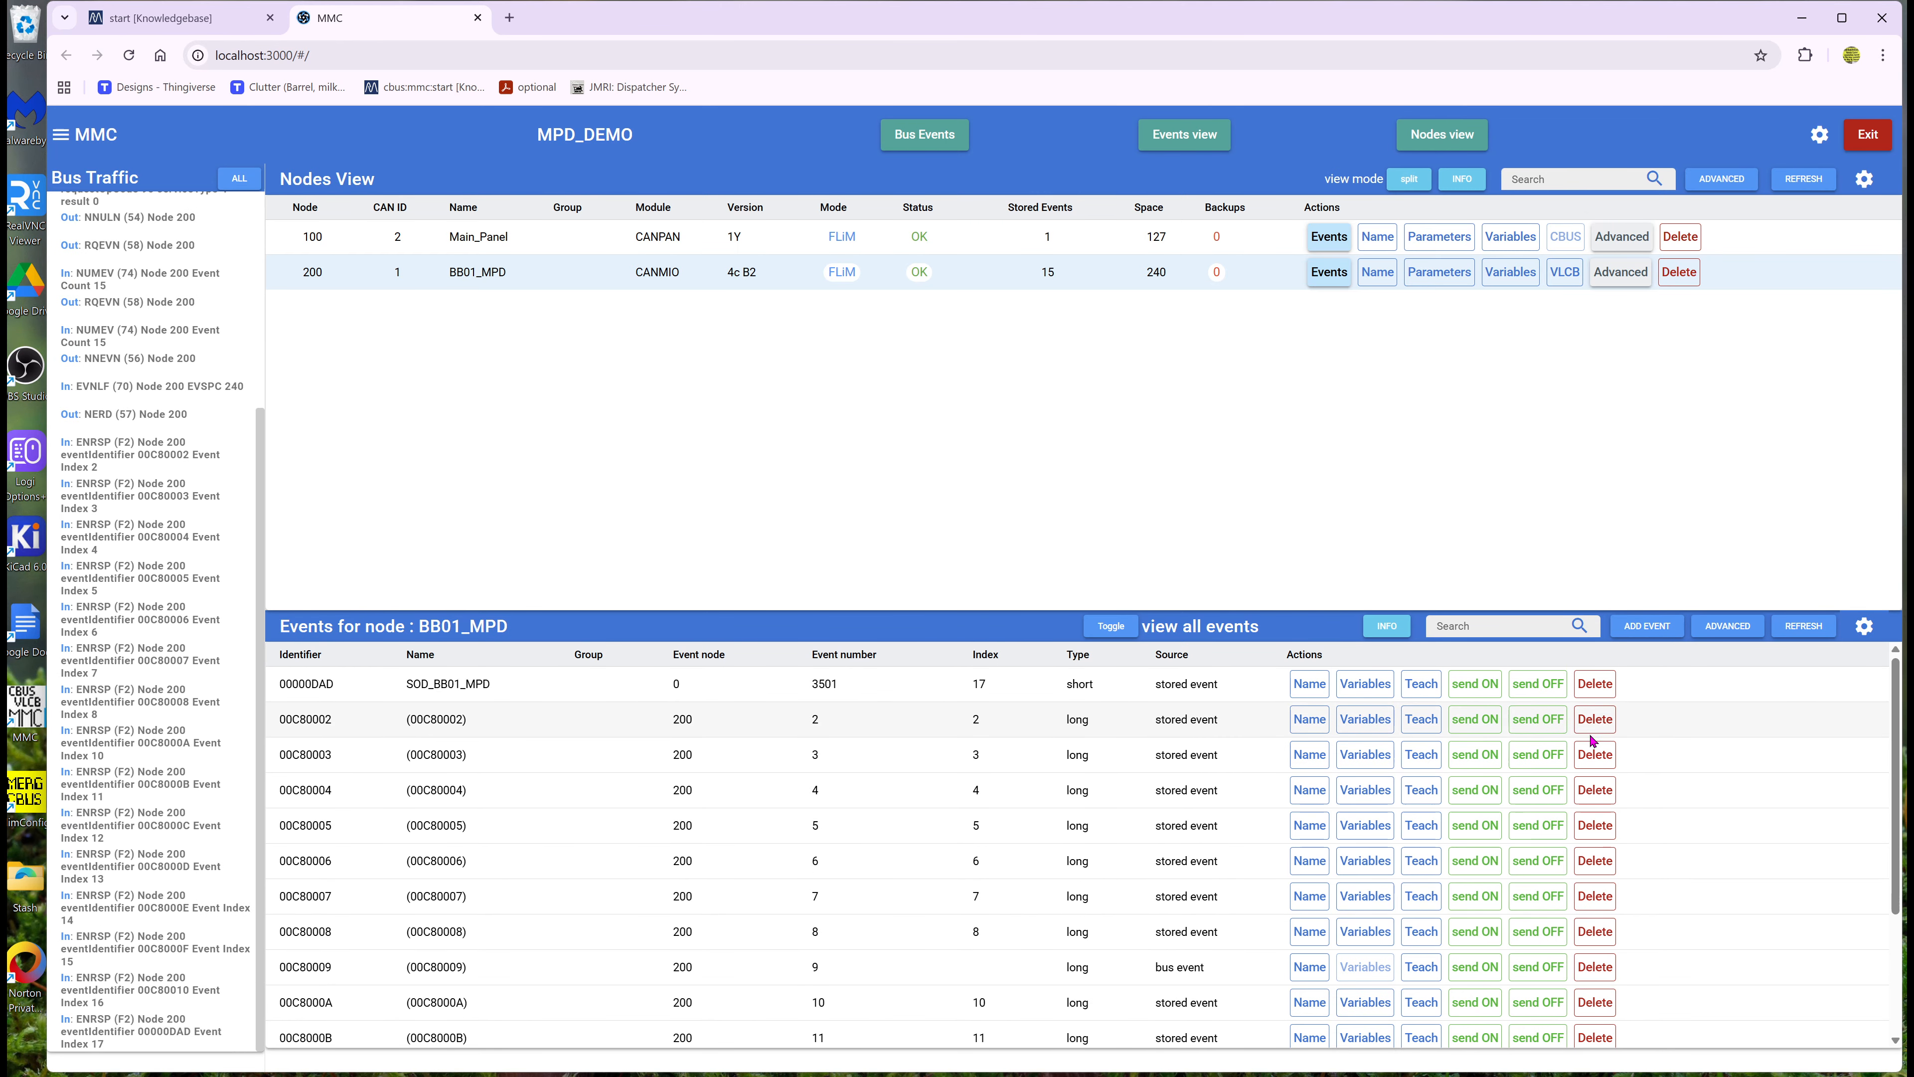
left_click(1595, 722)
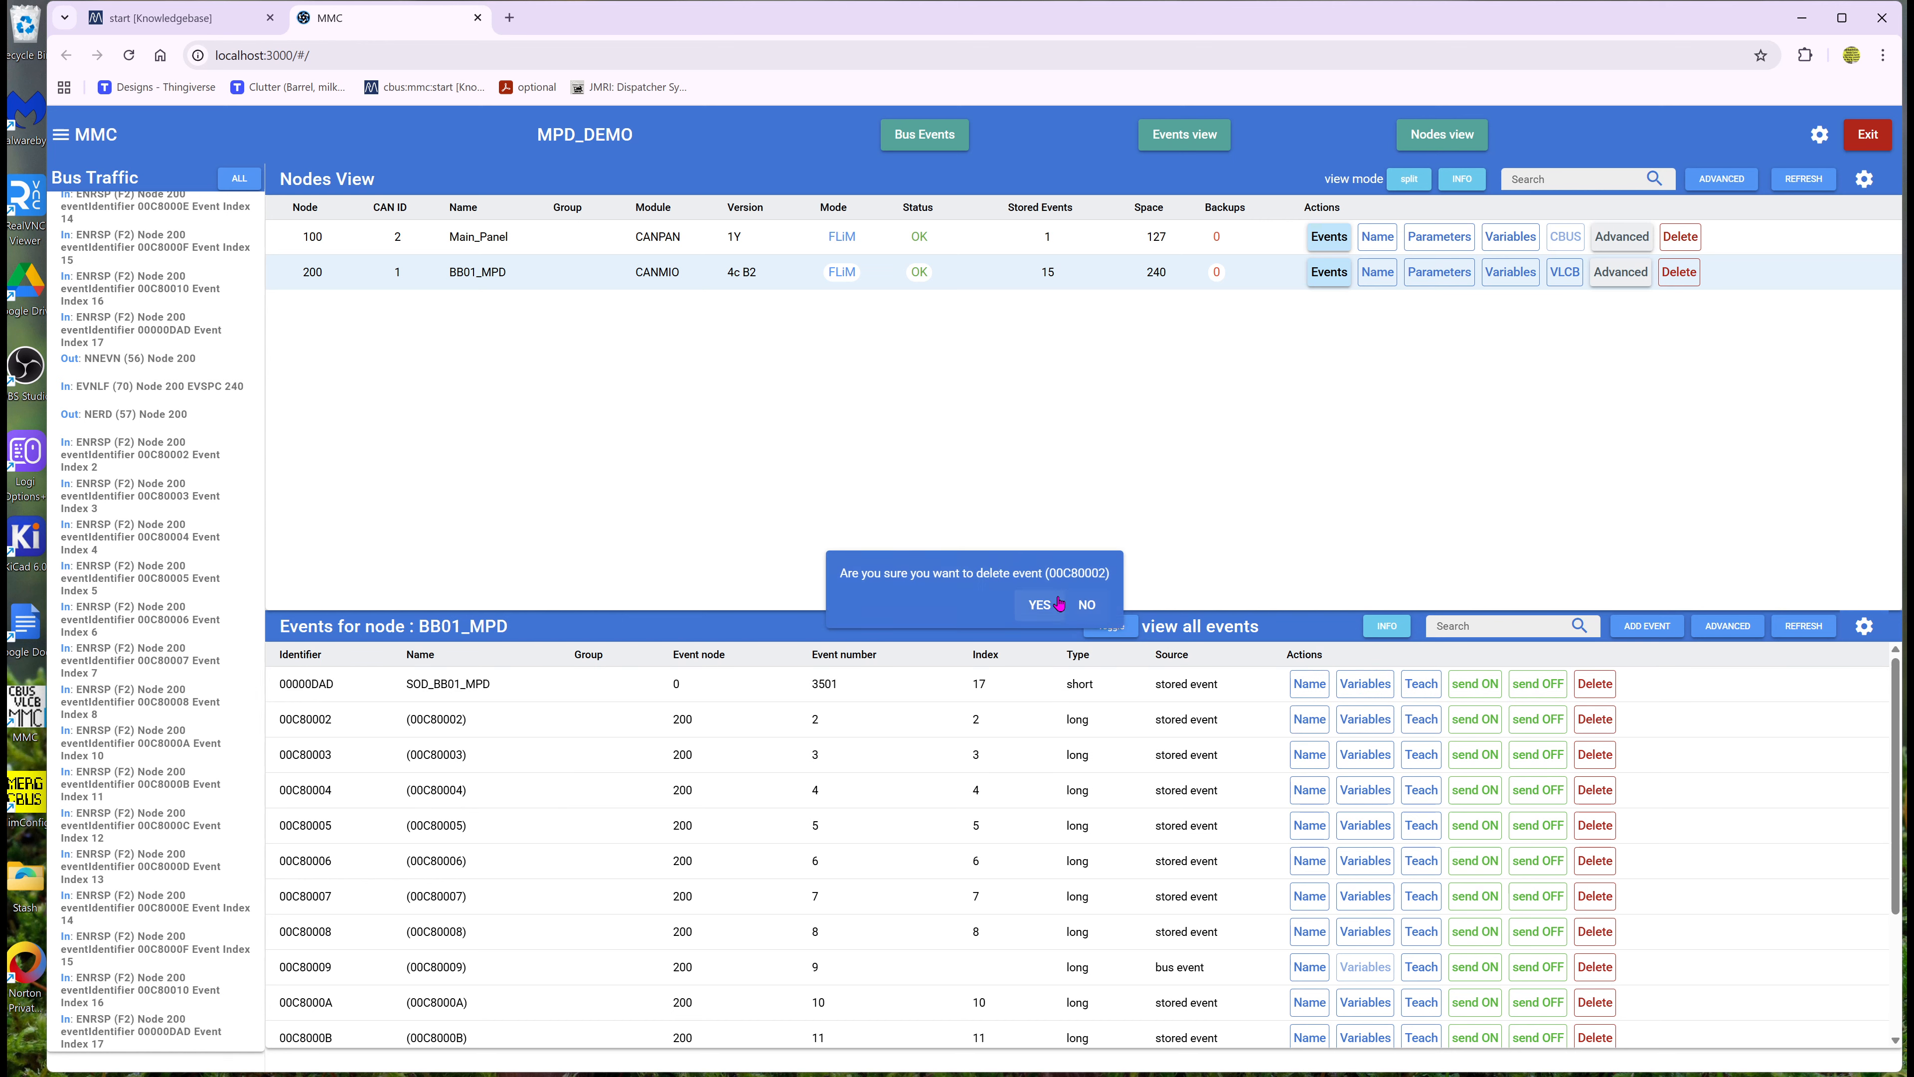
key("Return")
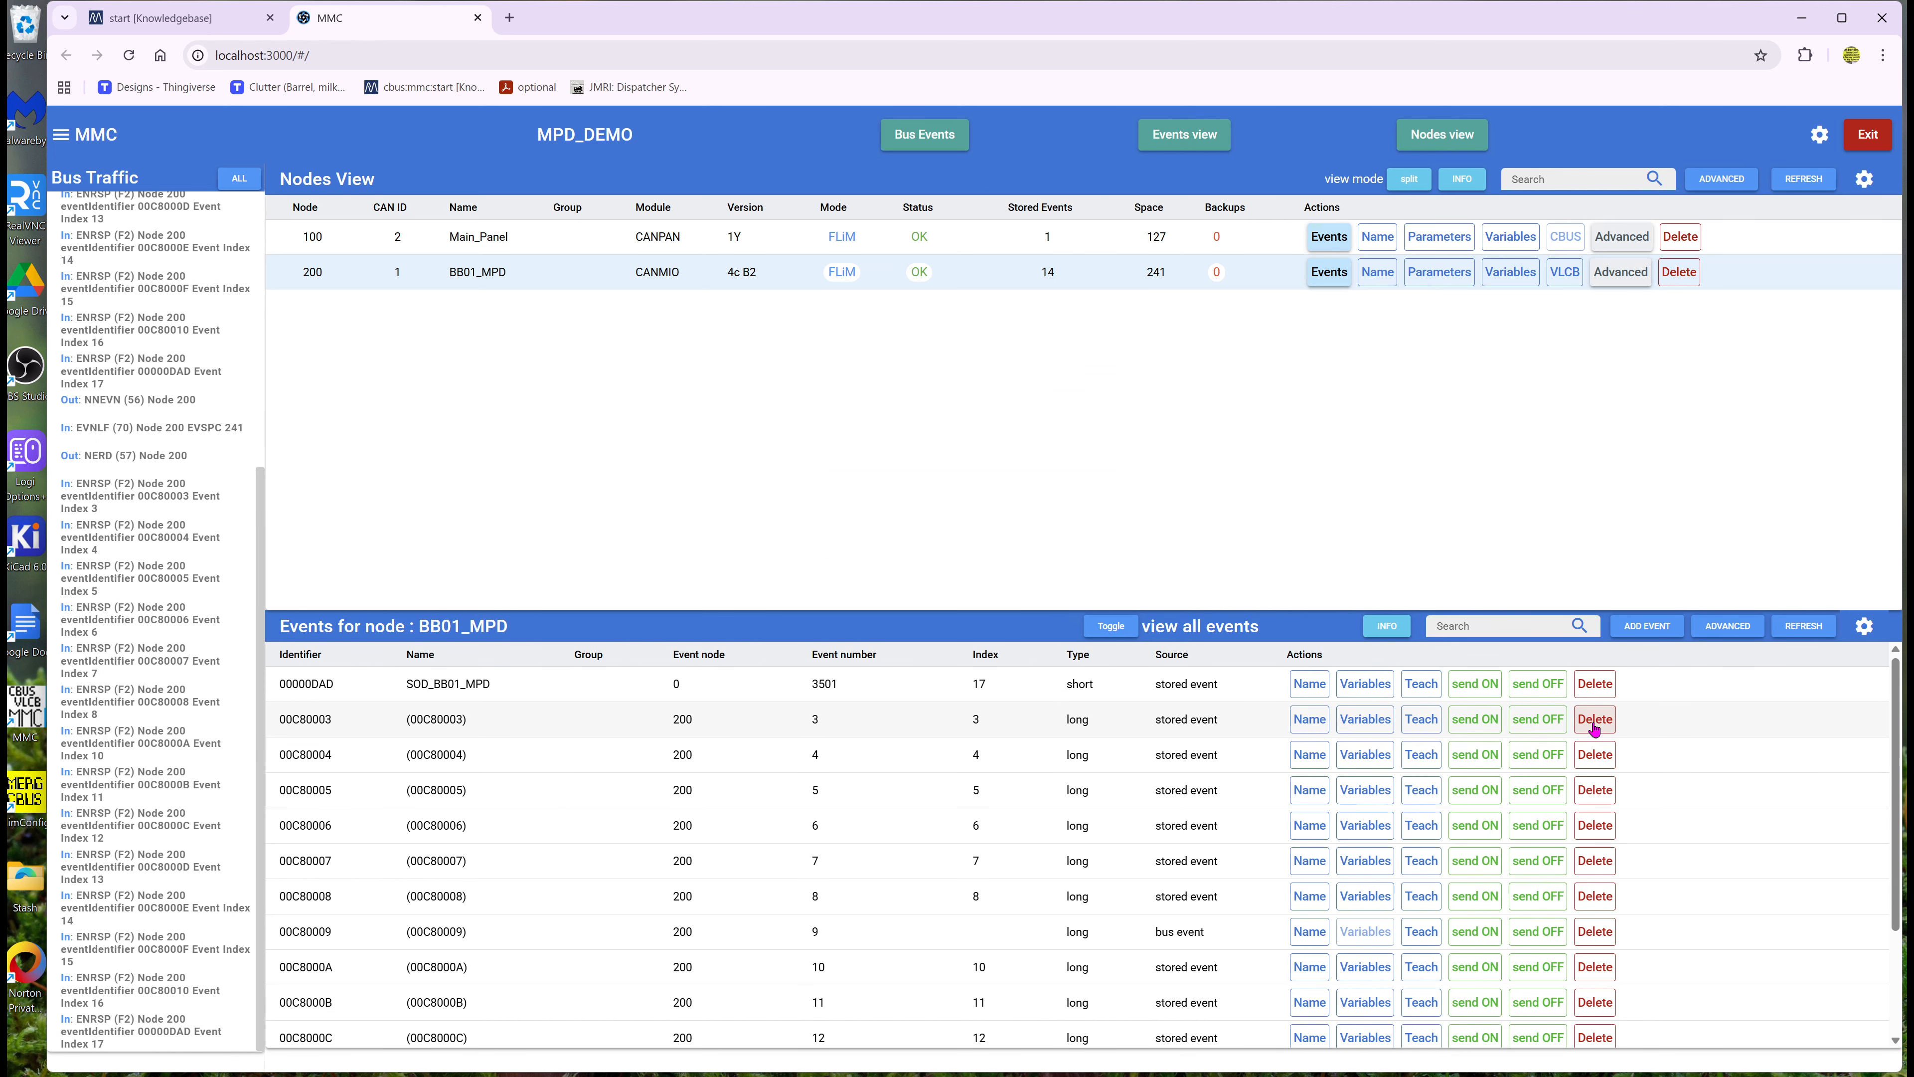
left_click(1596, 723)
key("Return")
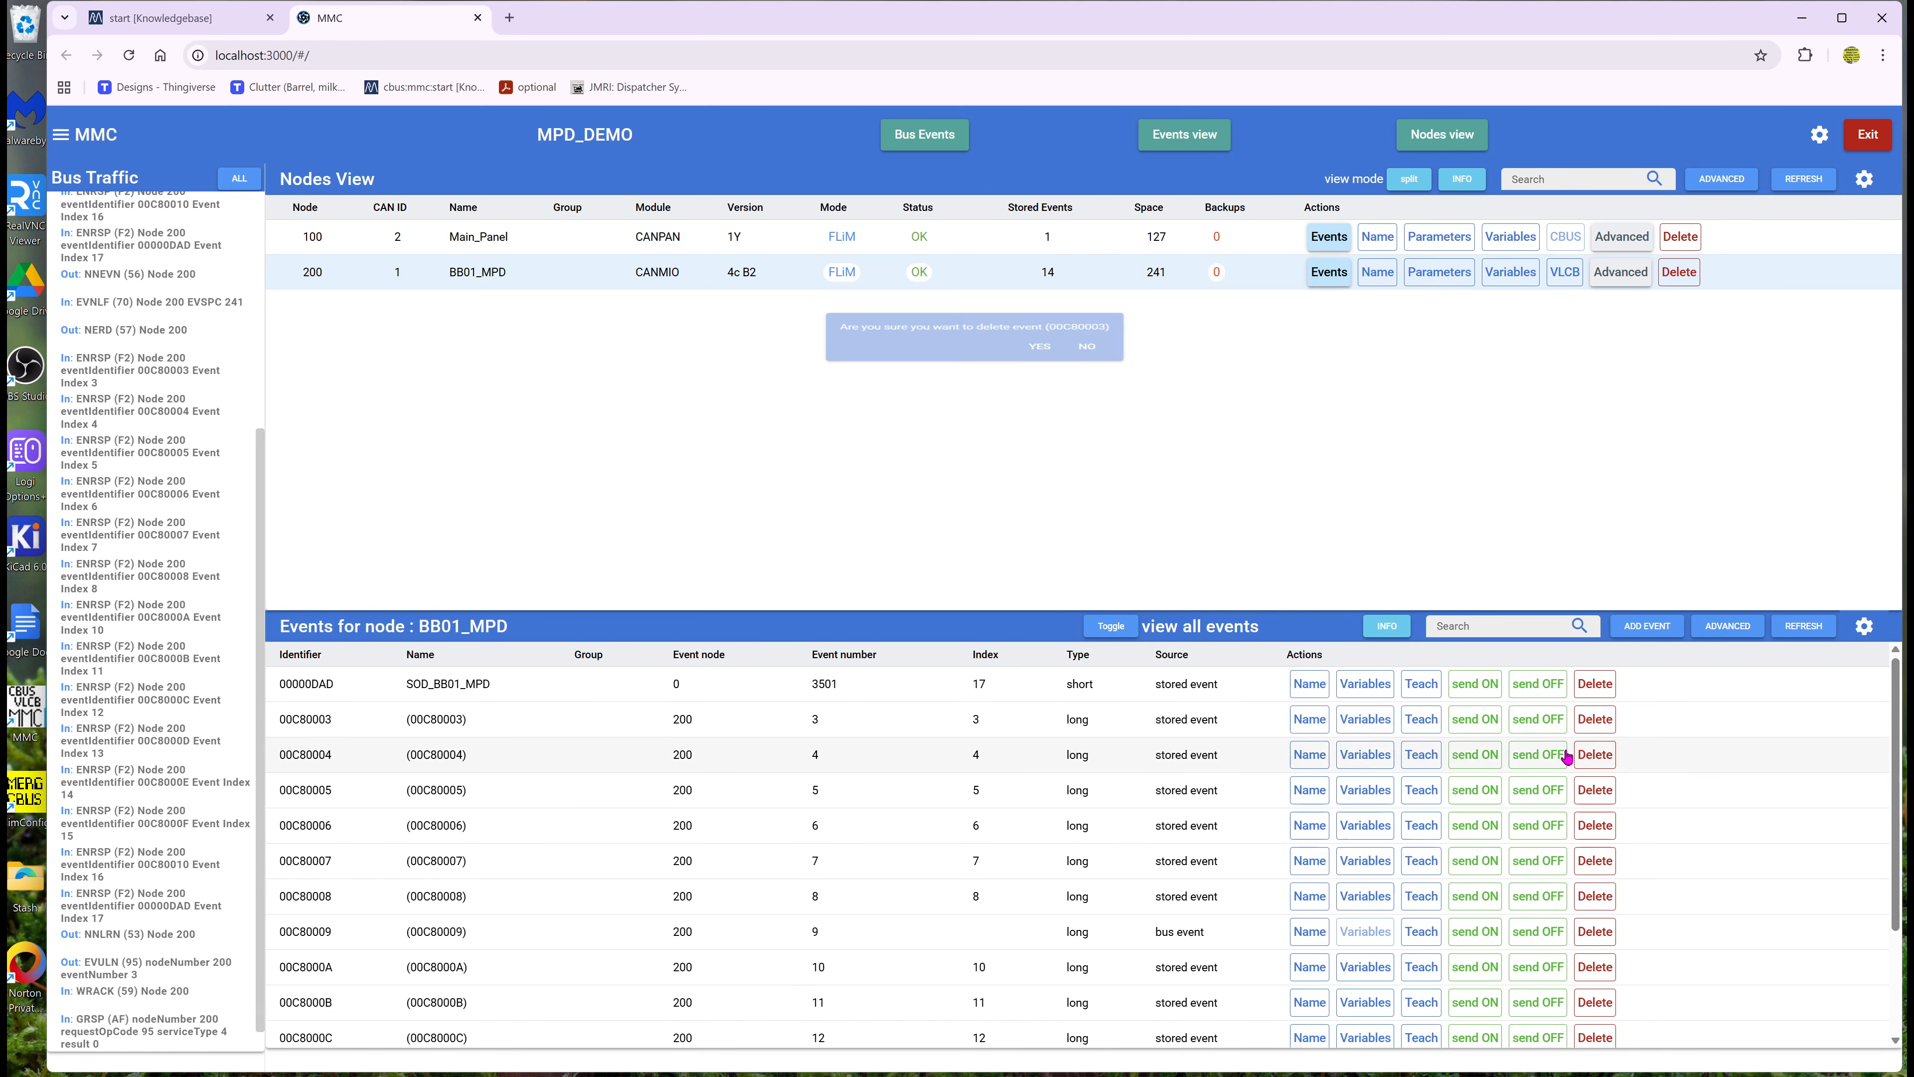
left_click(1586, 726)
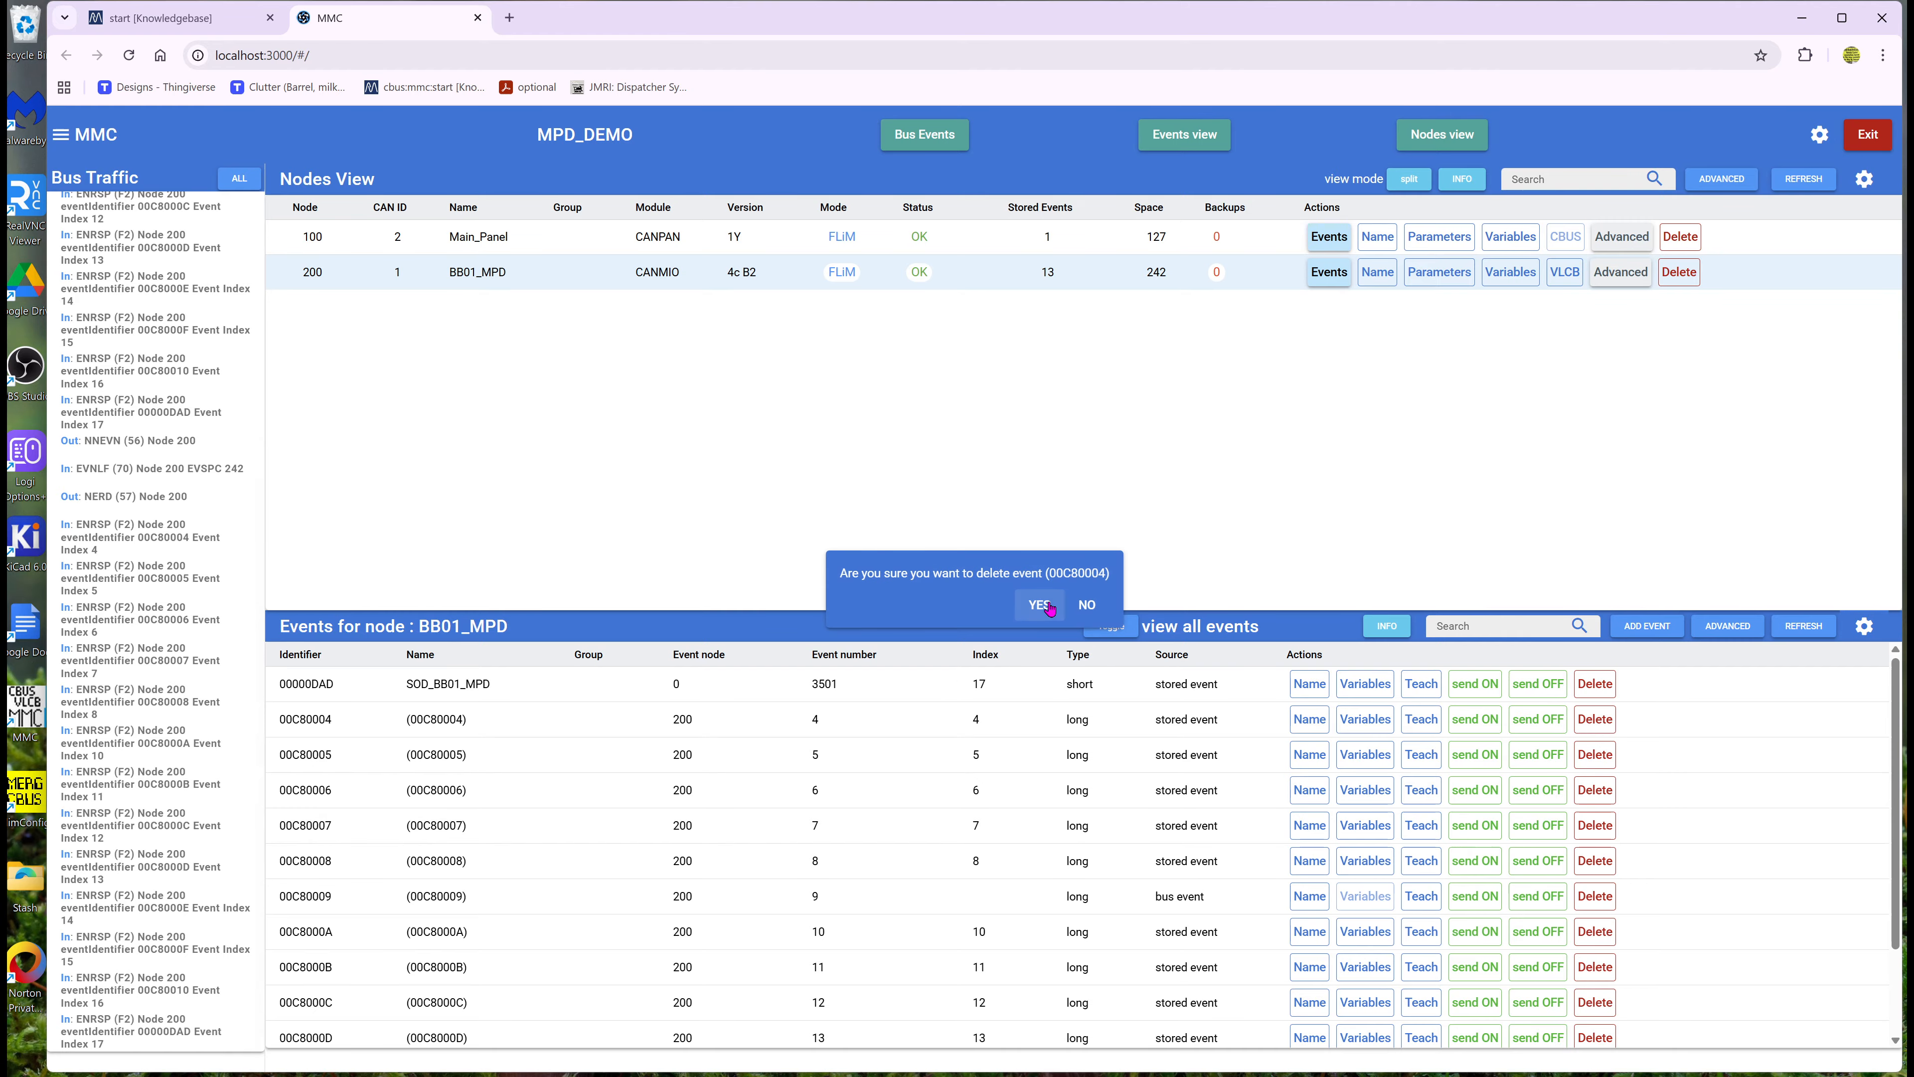
left_click(1039, 606)
left_click(1595, 719)
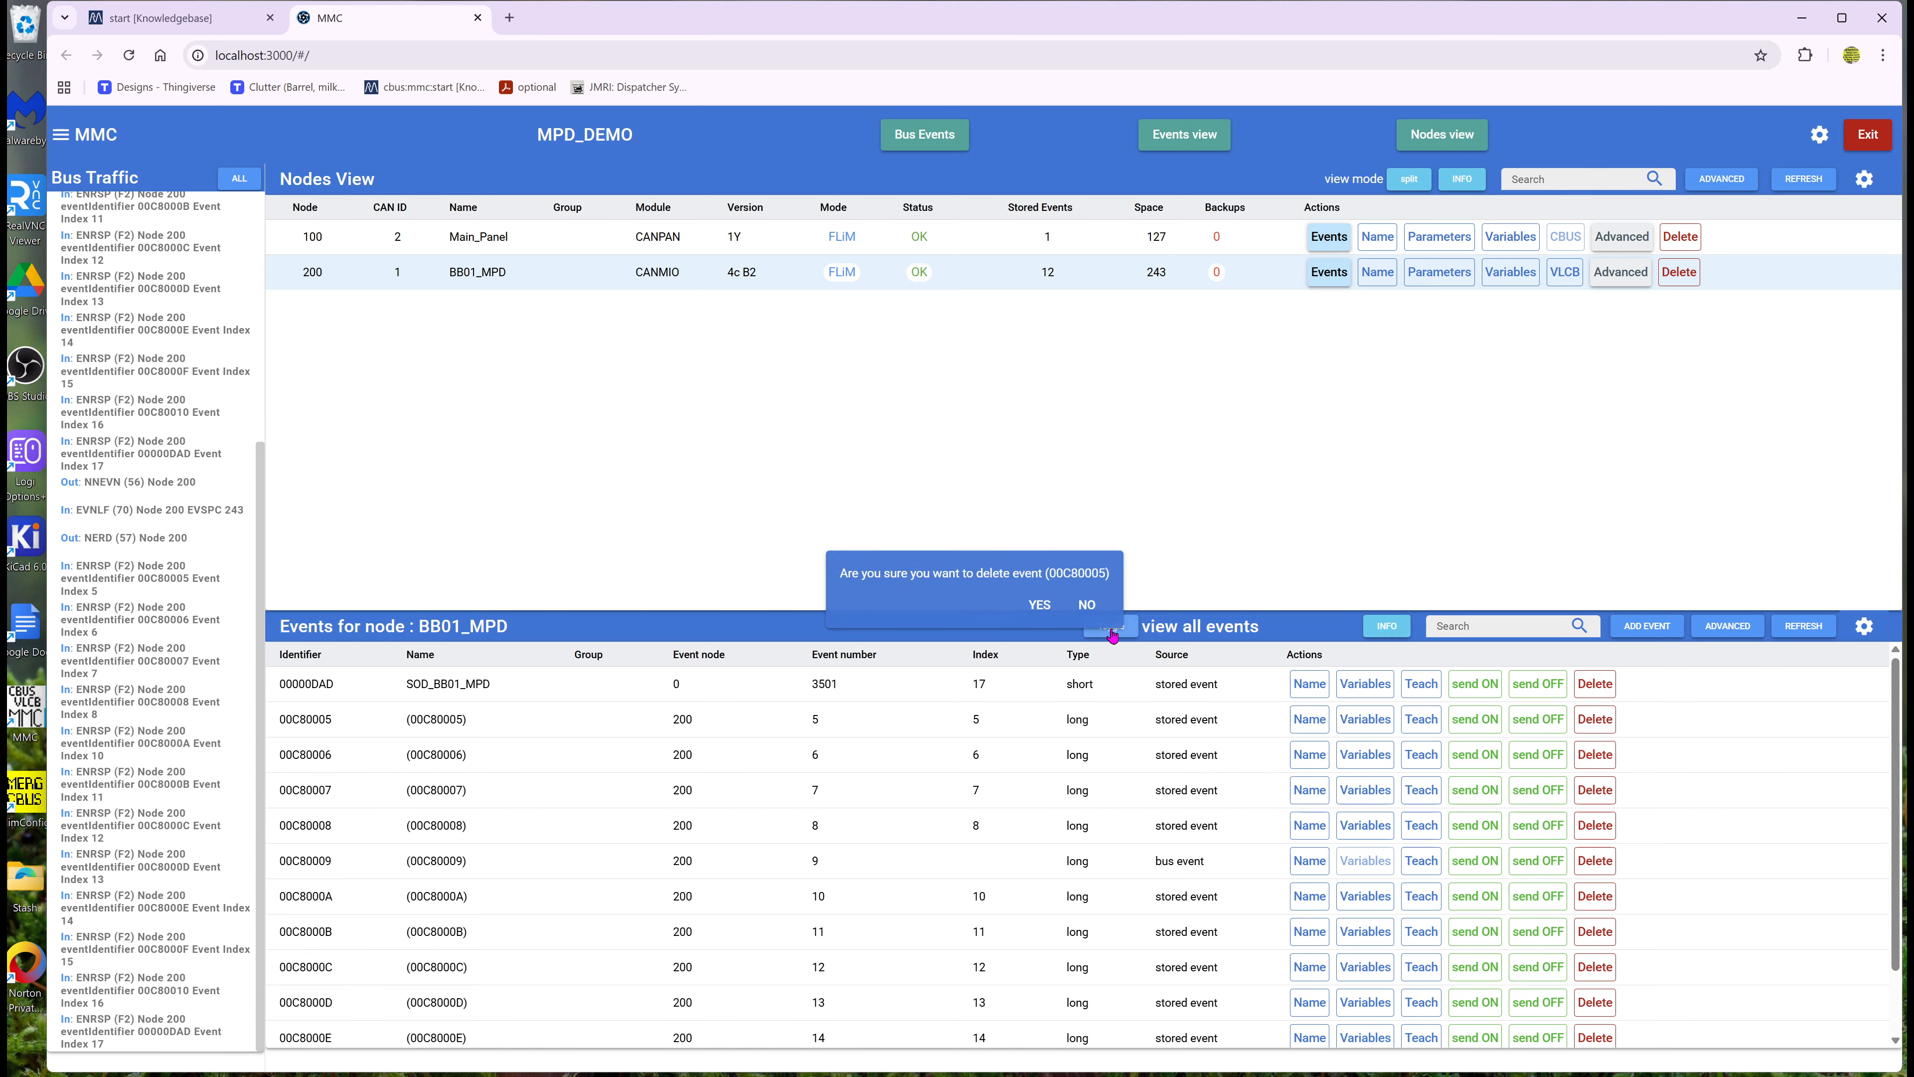
left_click(1037, 609)
left_click(1595, 719)
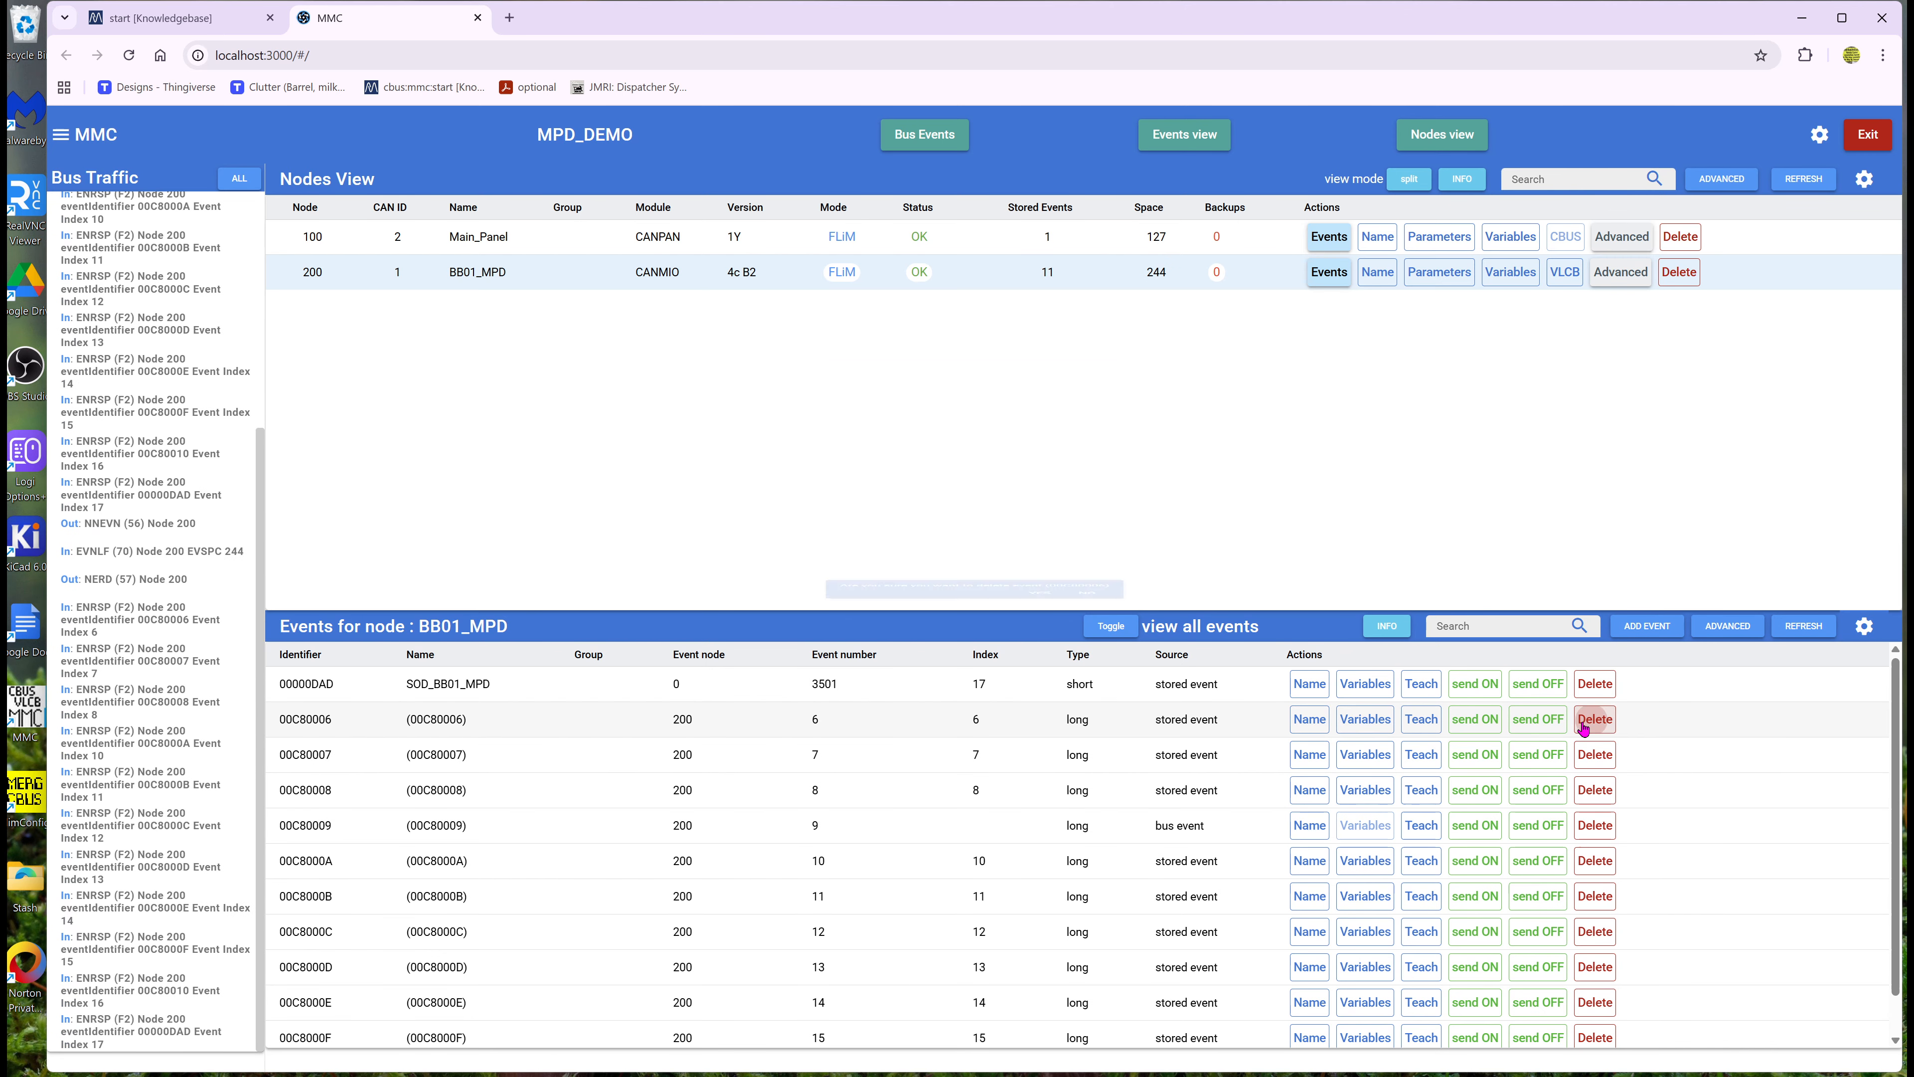
left_click(1039, 604)
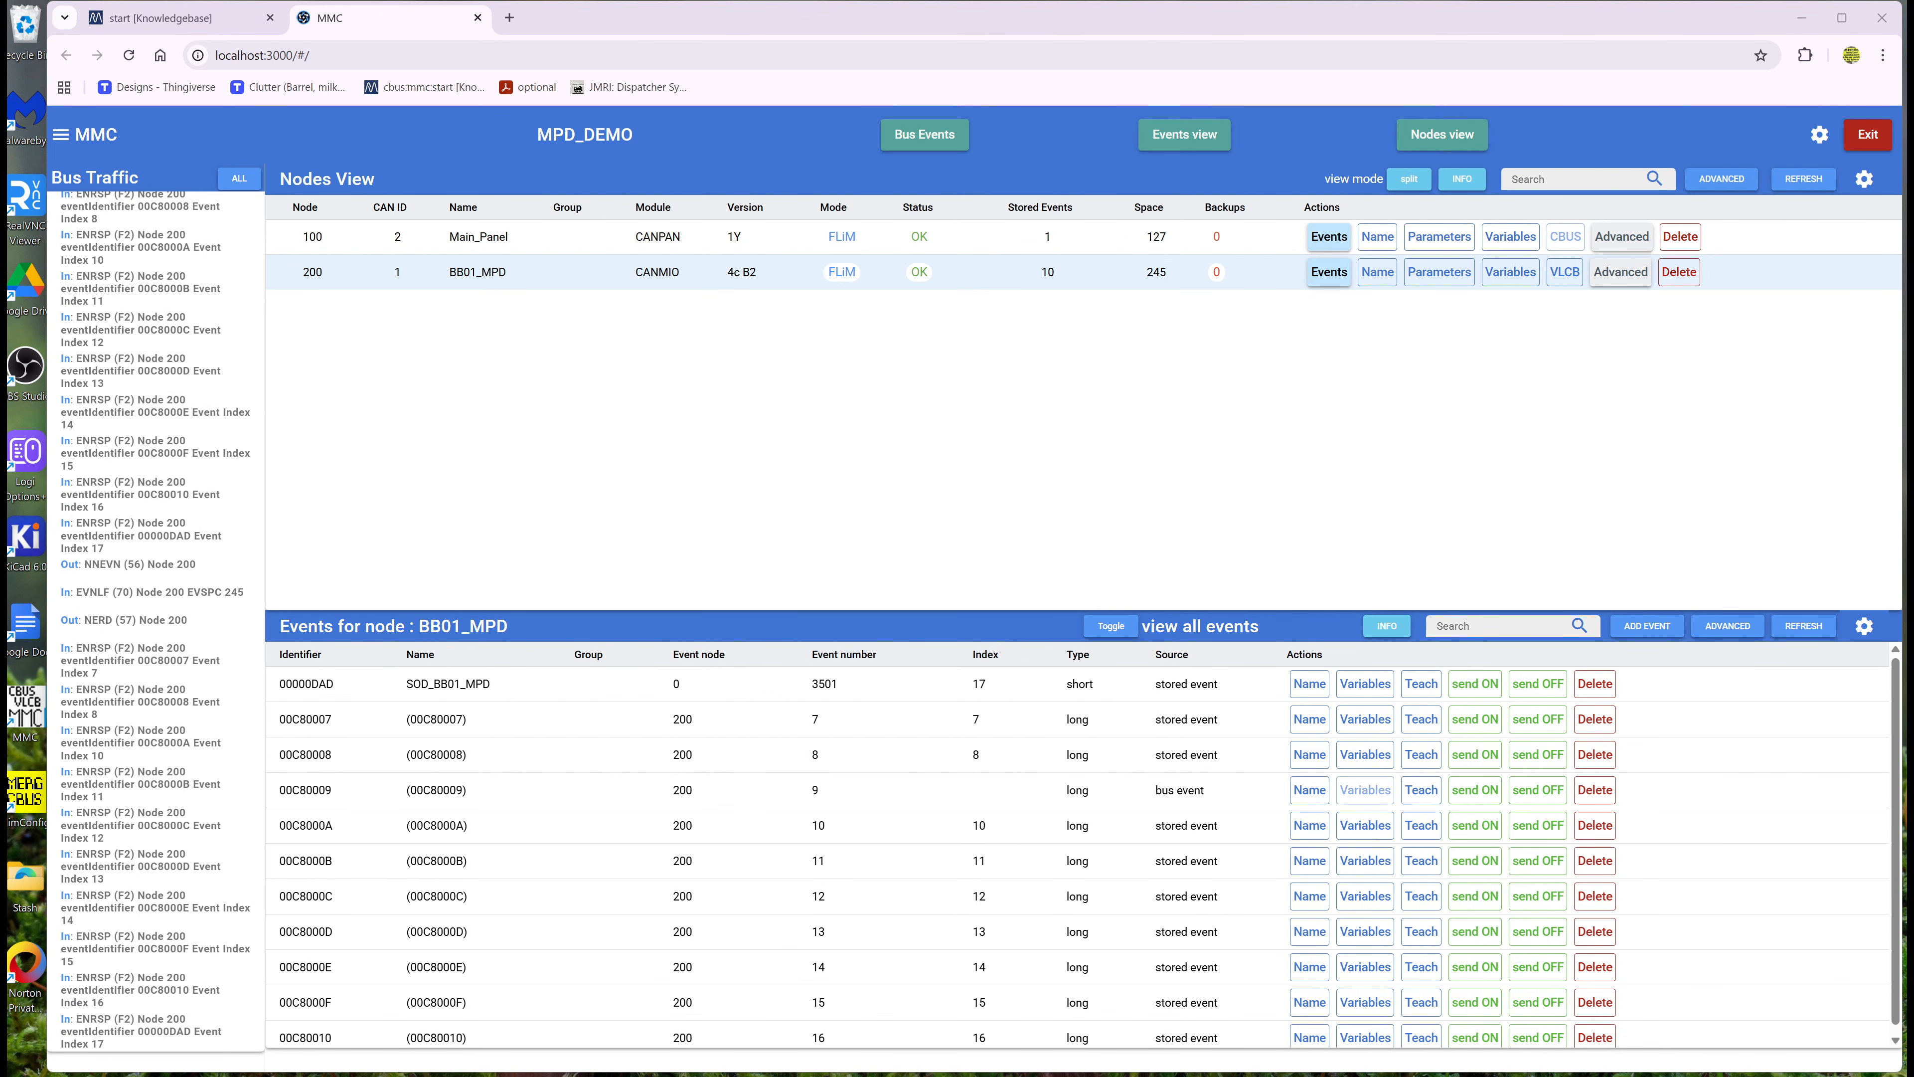
- Delete the events 00C80007 through 00C8000B from node BB01_MPD, confirming each deletion
left_click(1595, 724)
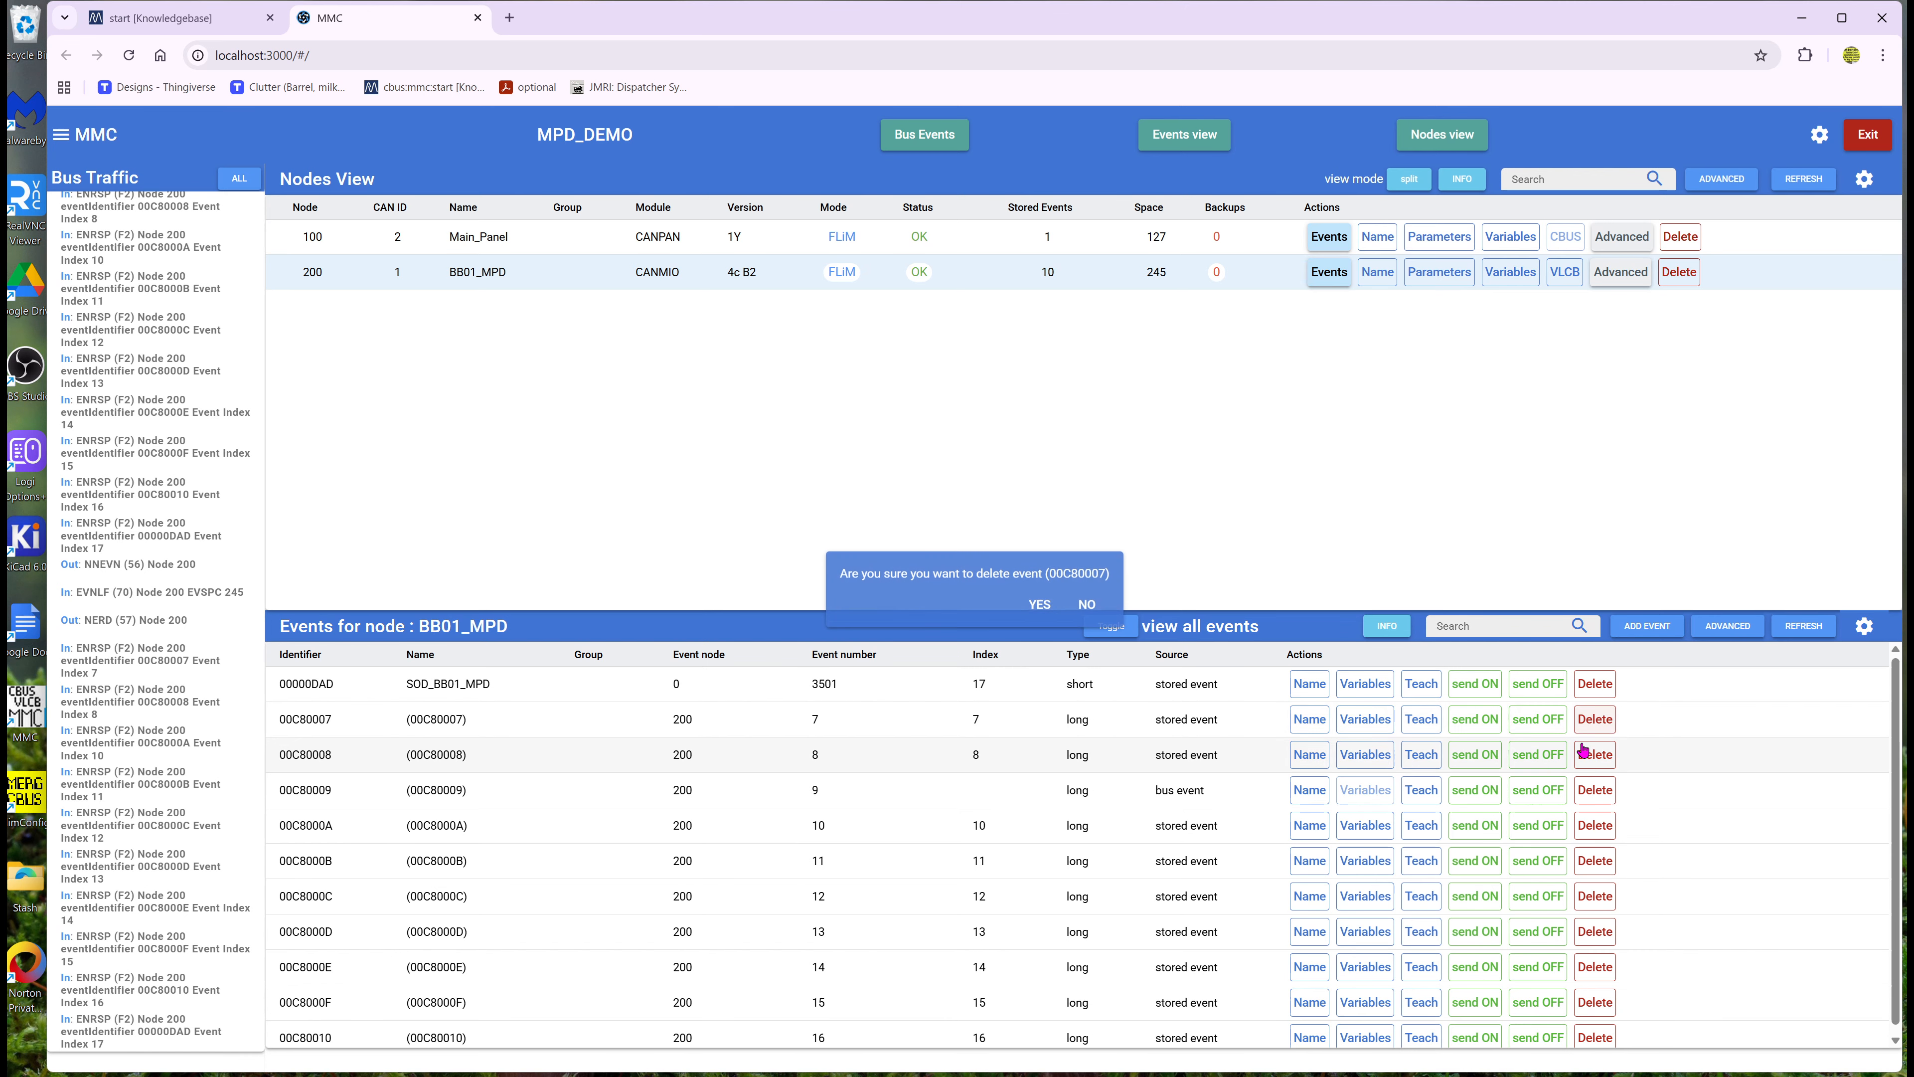
left_click(1039, 604)
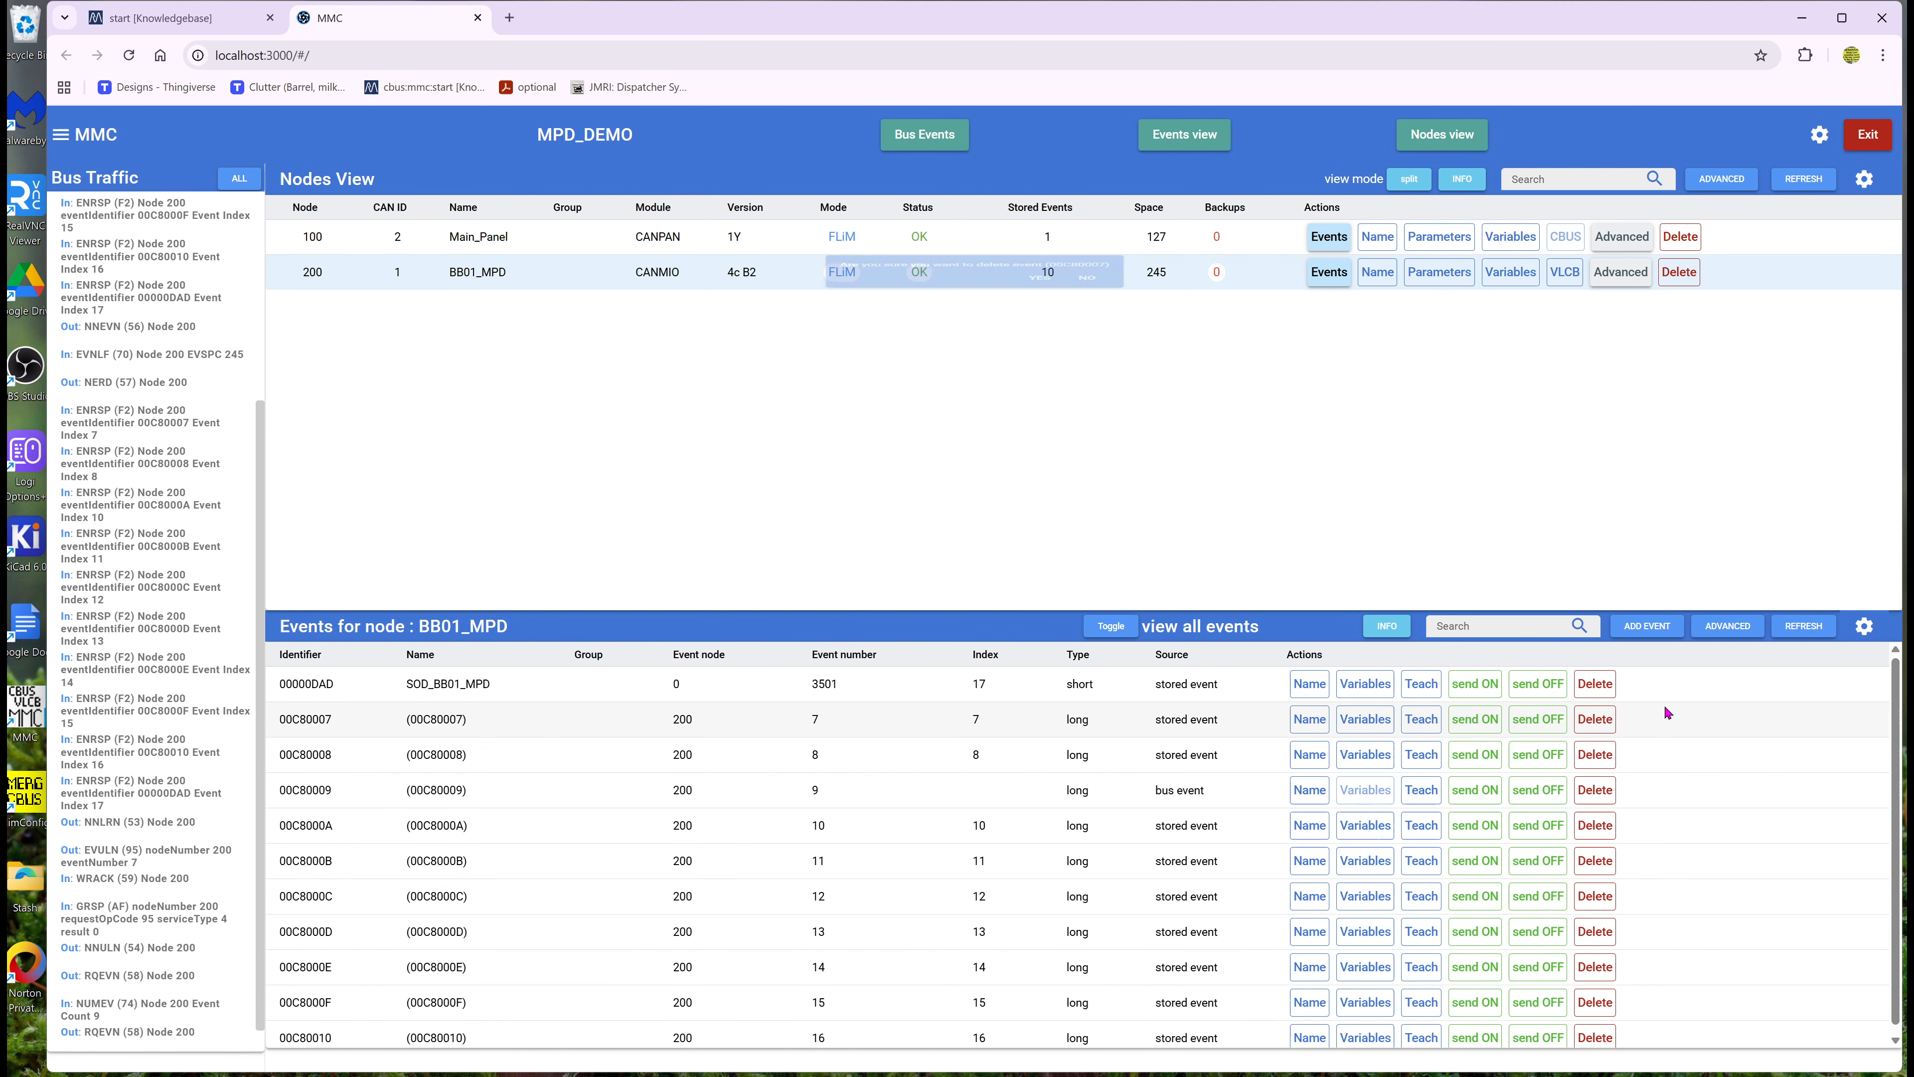
left_click(1602, 718)
left_click(1040, 605)
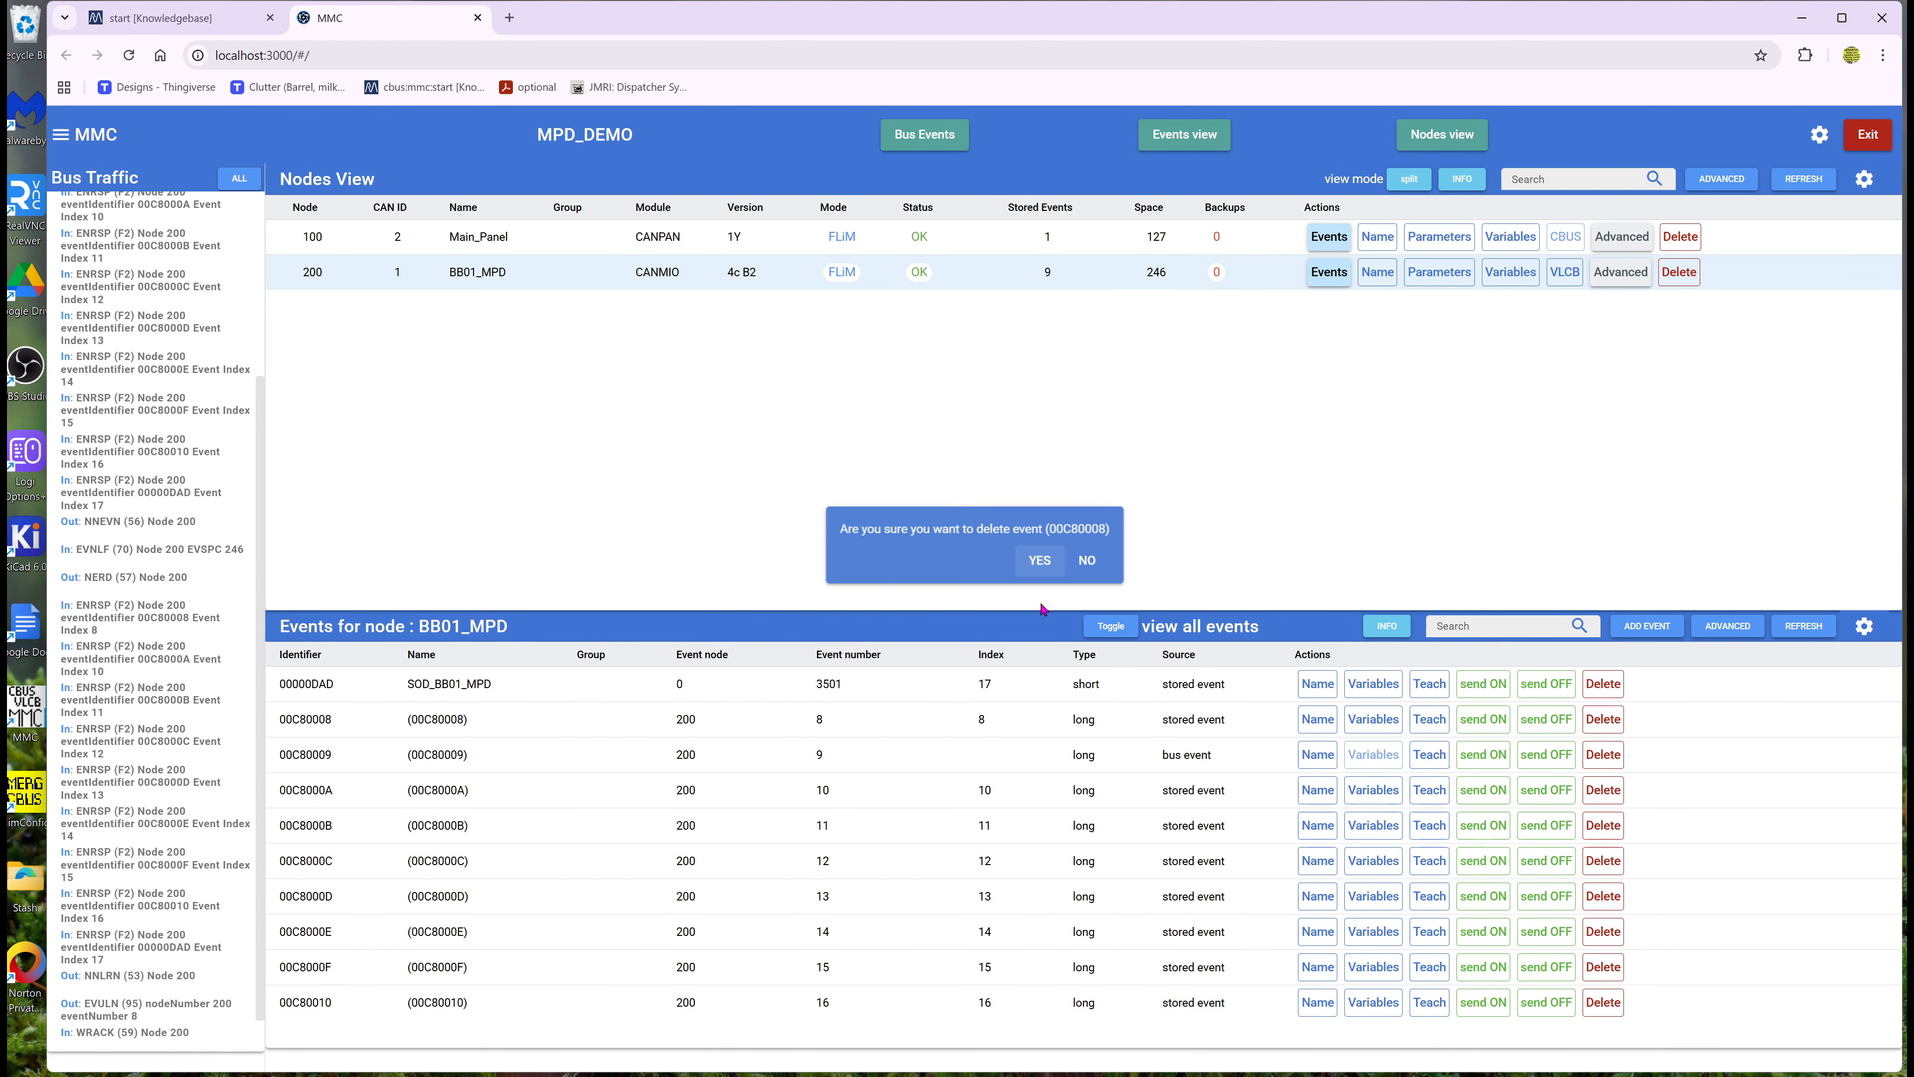
left_click(1603, 719)
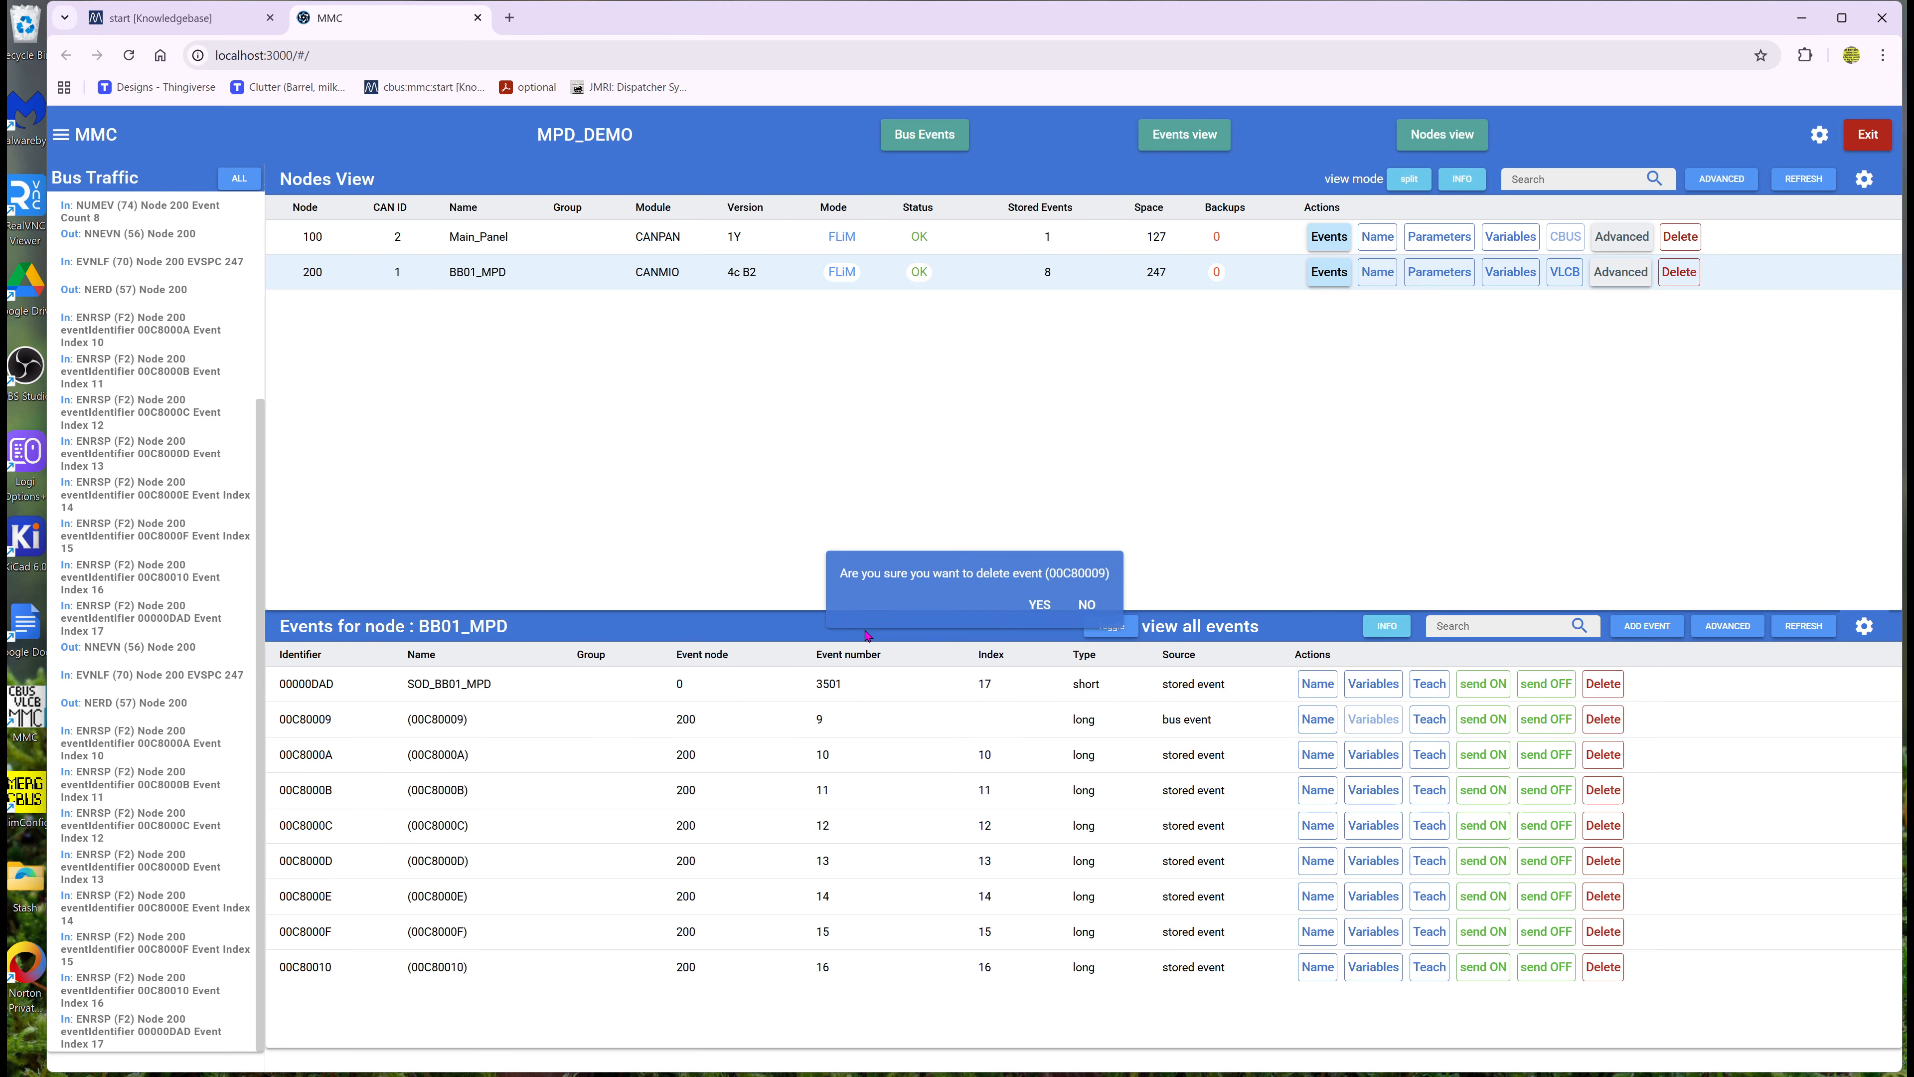
left_click(1038, 607)
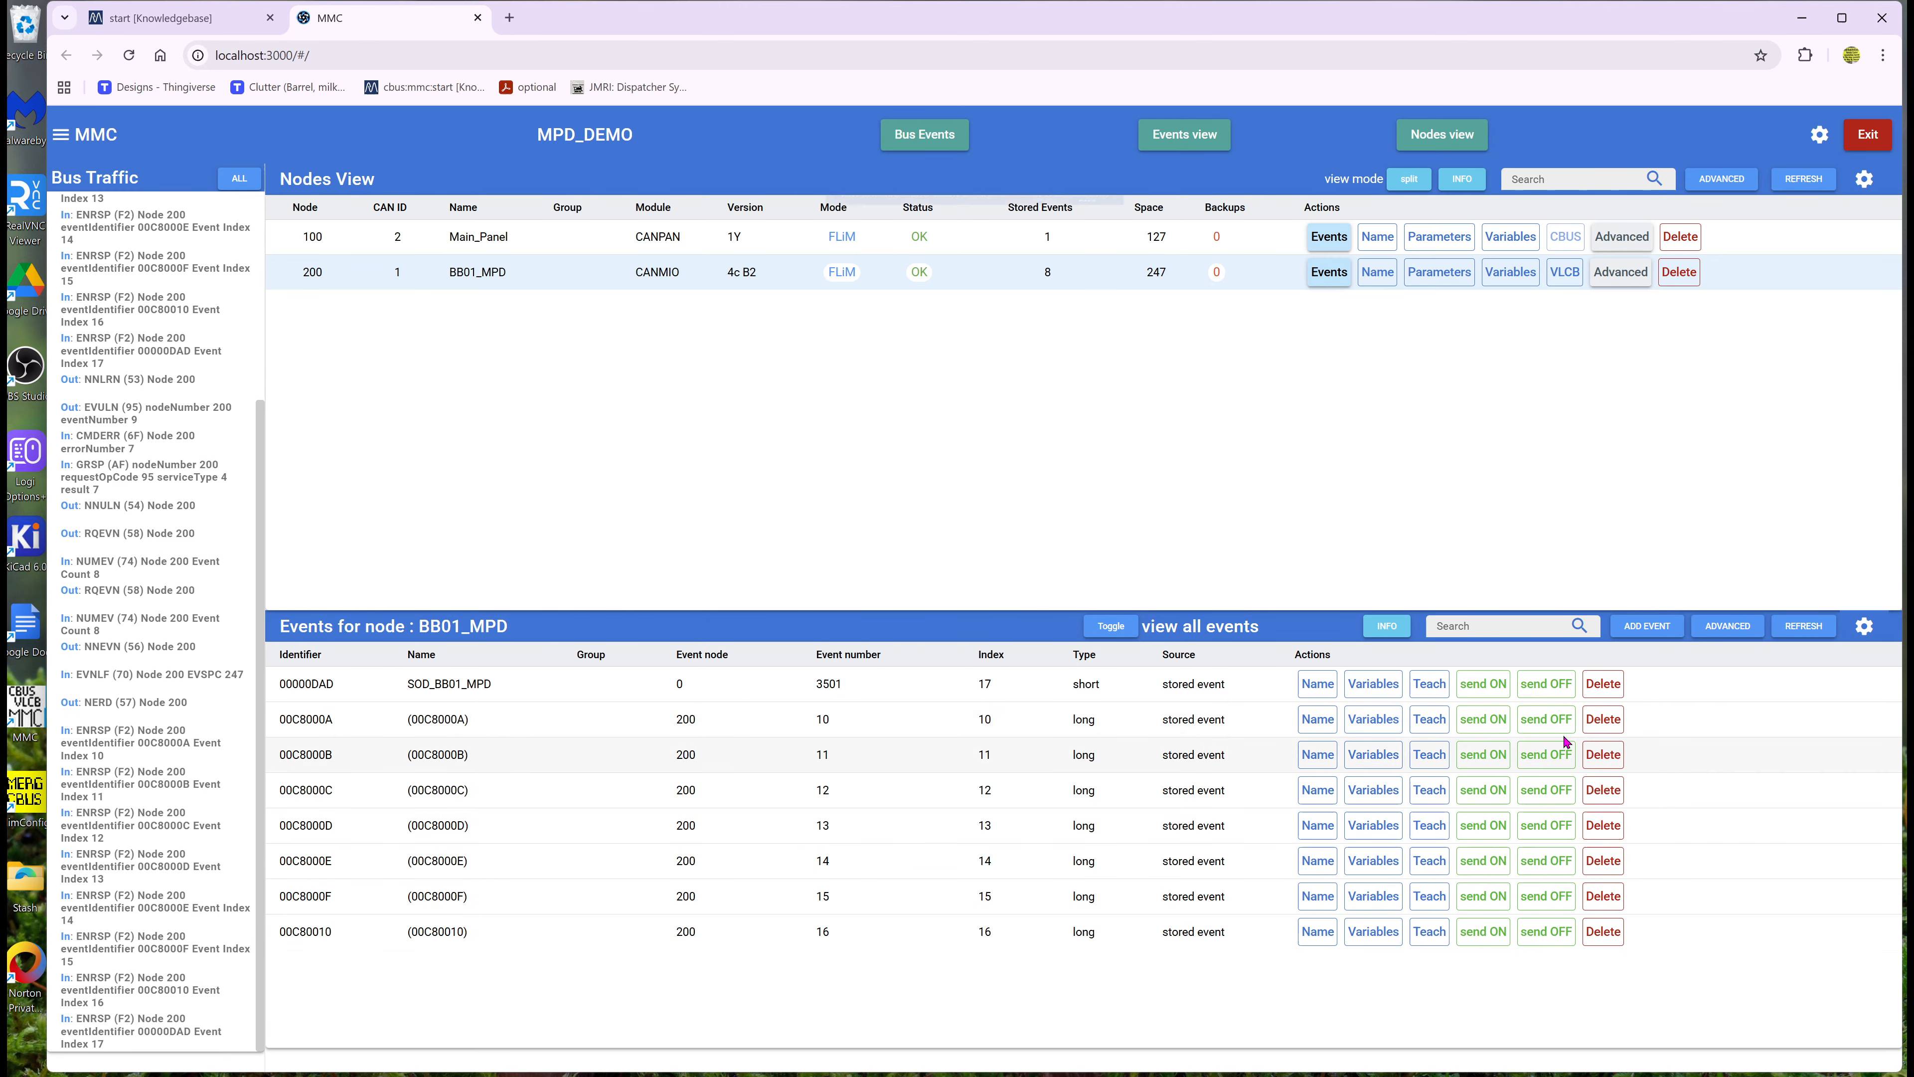
left_click(1603, 719)
left_click(1040, 605)
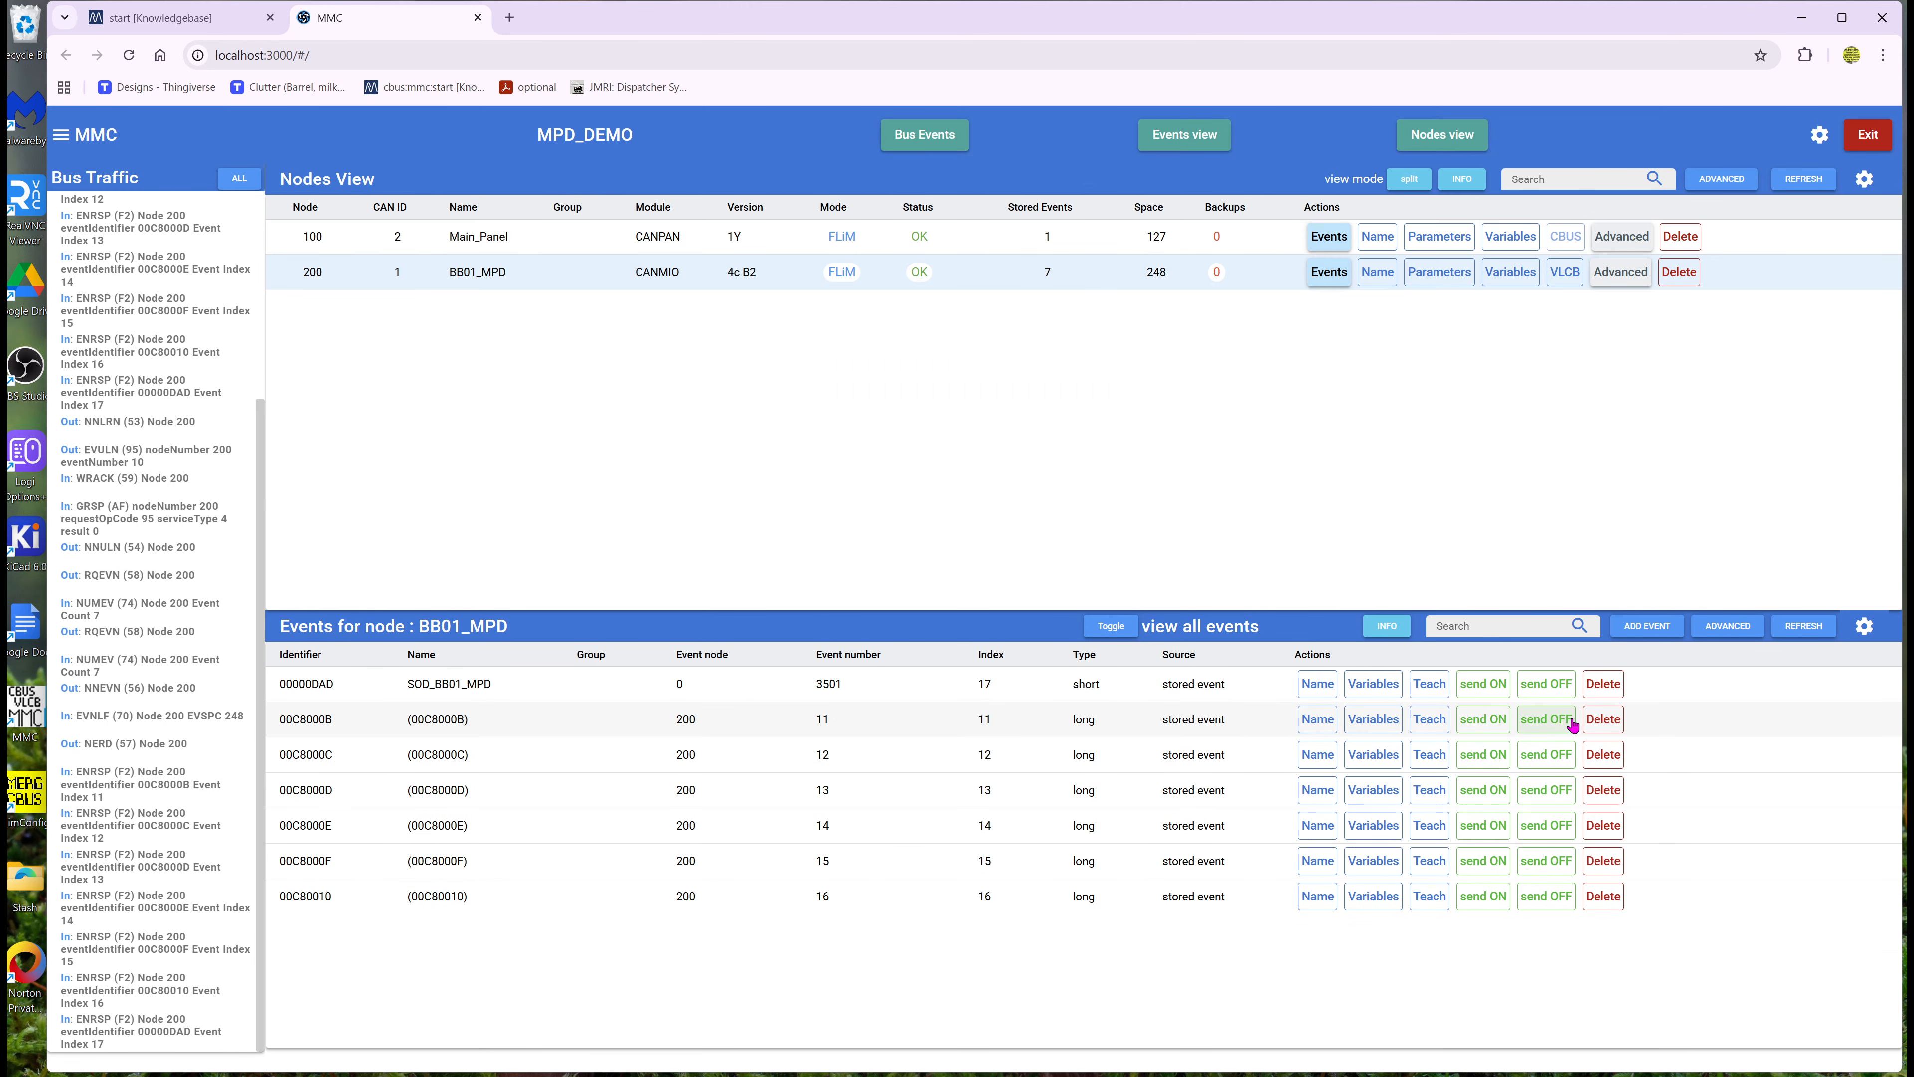
left_click(1603, 718)
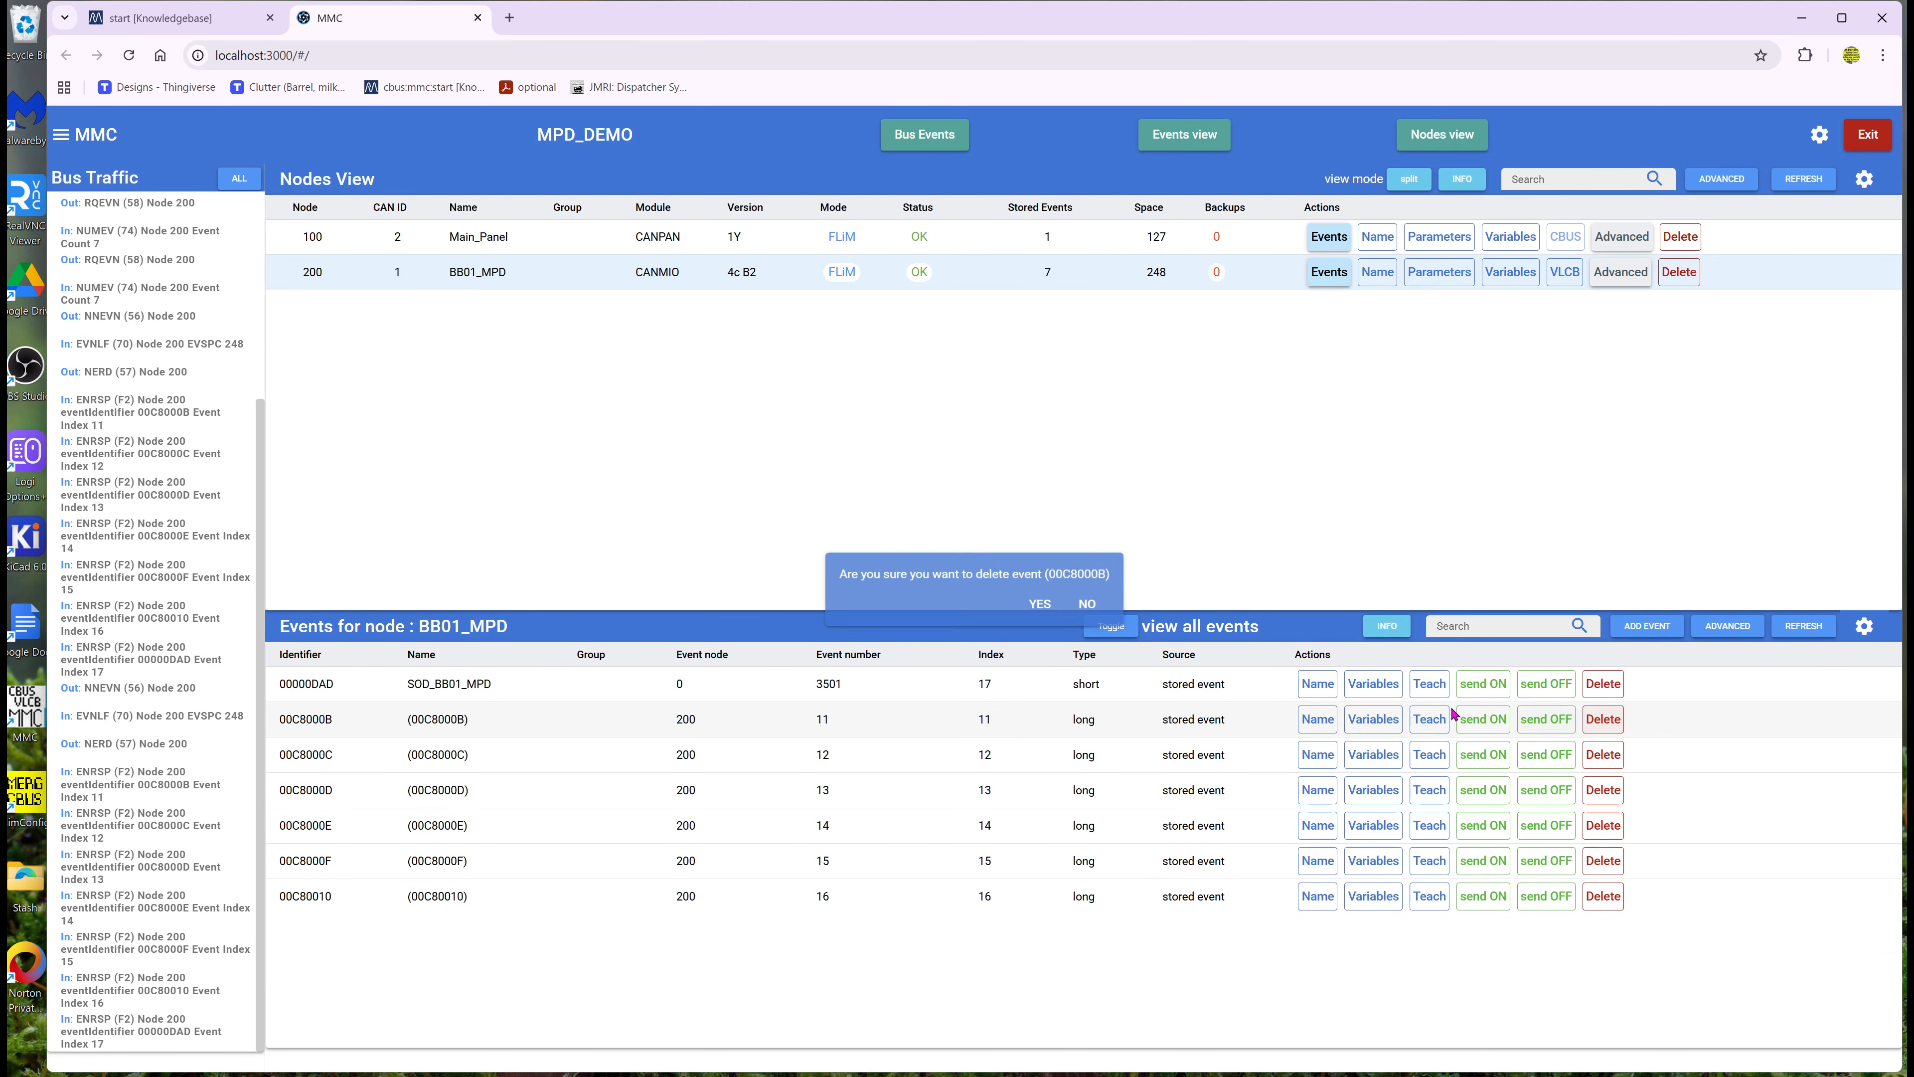
left_click(1039, 604)
- Delete the events 00C8000C through 00C80010 from node BB01_MPD, leaving only SOD_BB01_MPD
left_click(1603, 719)
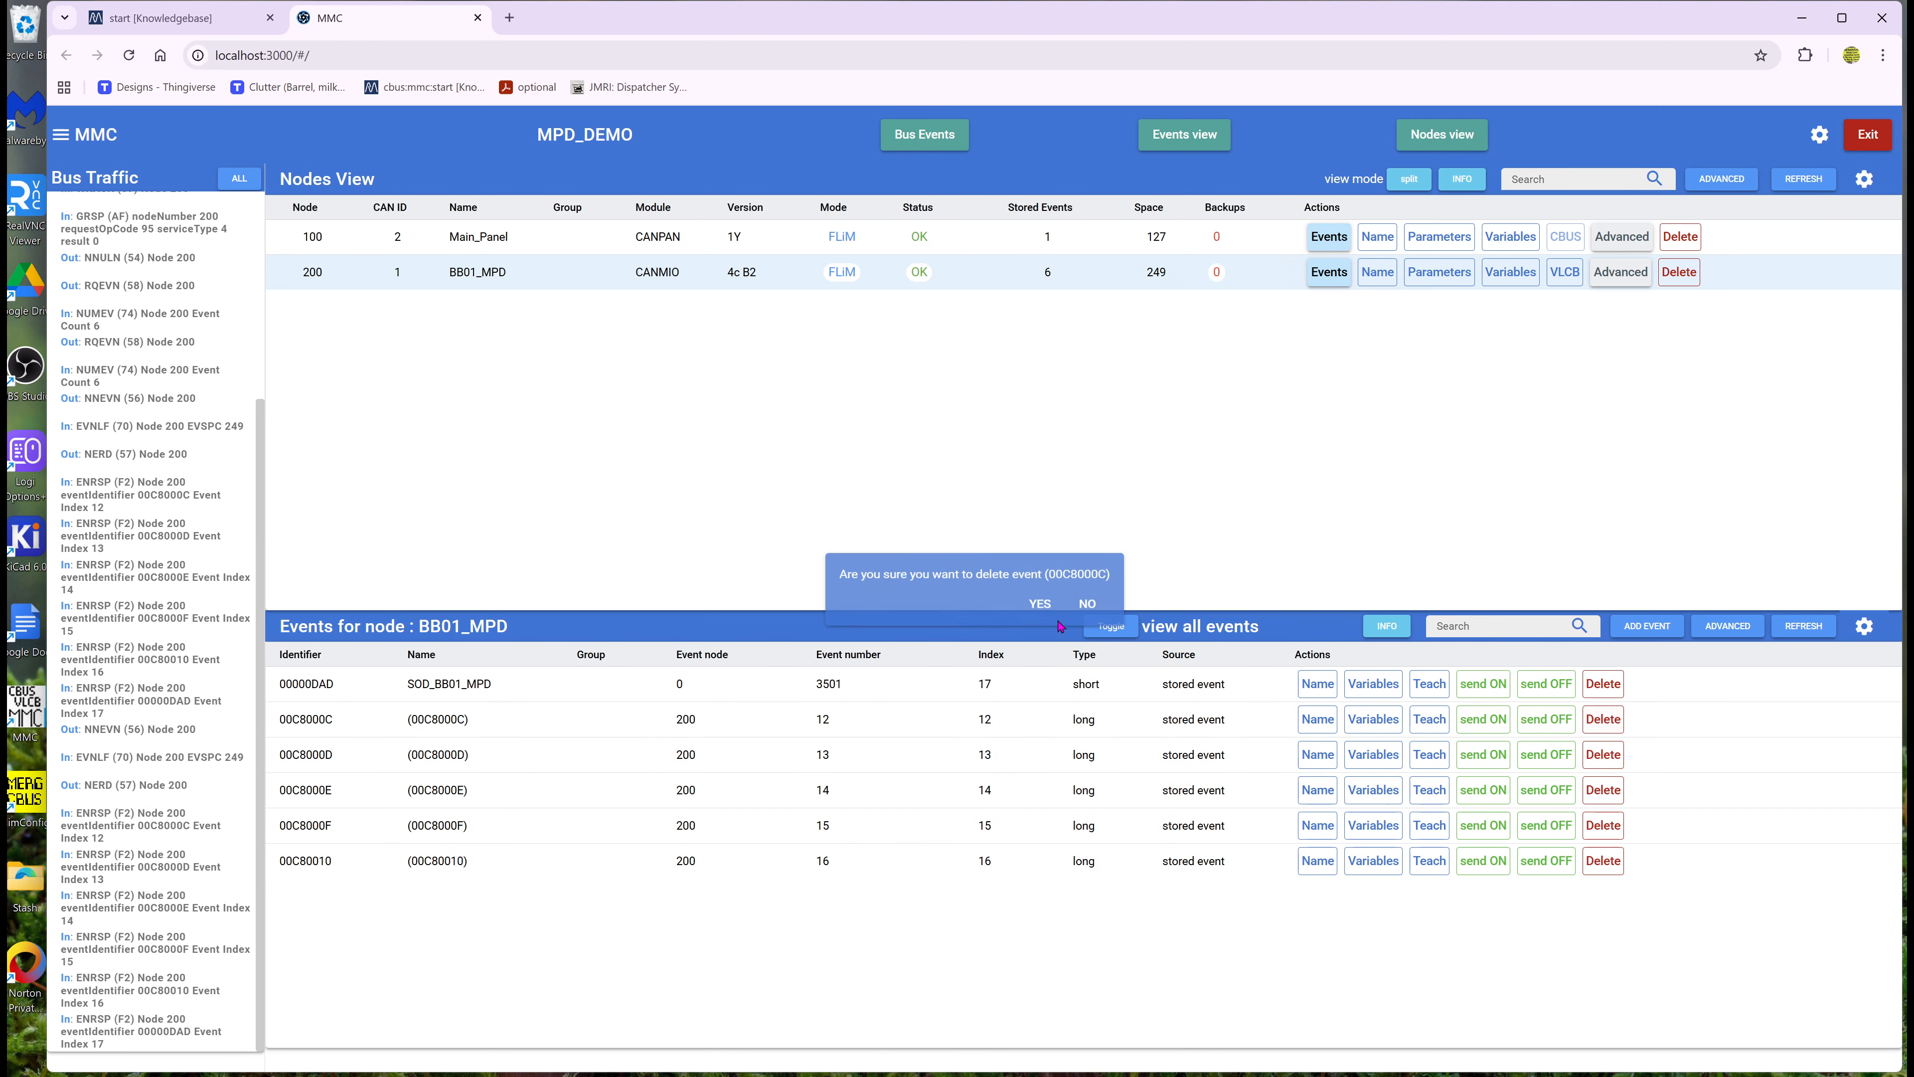
left_click(1040, 604)
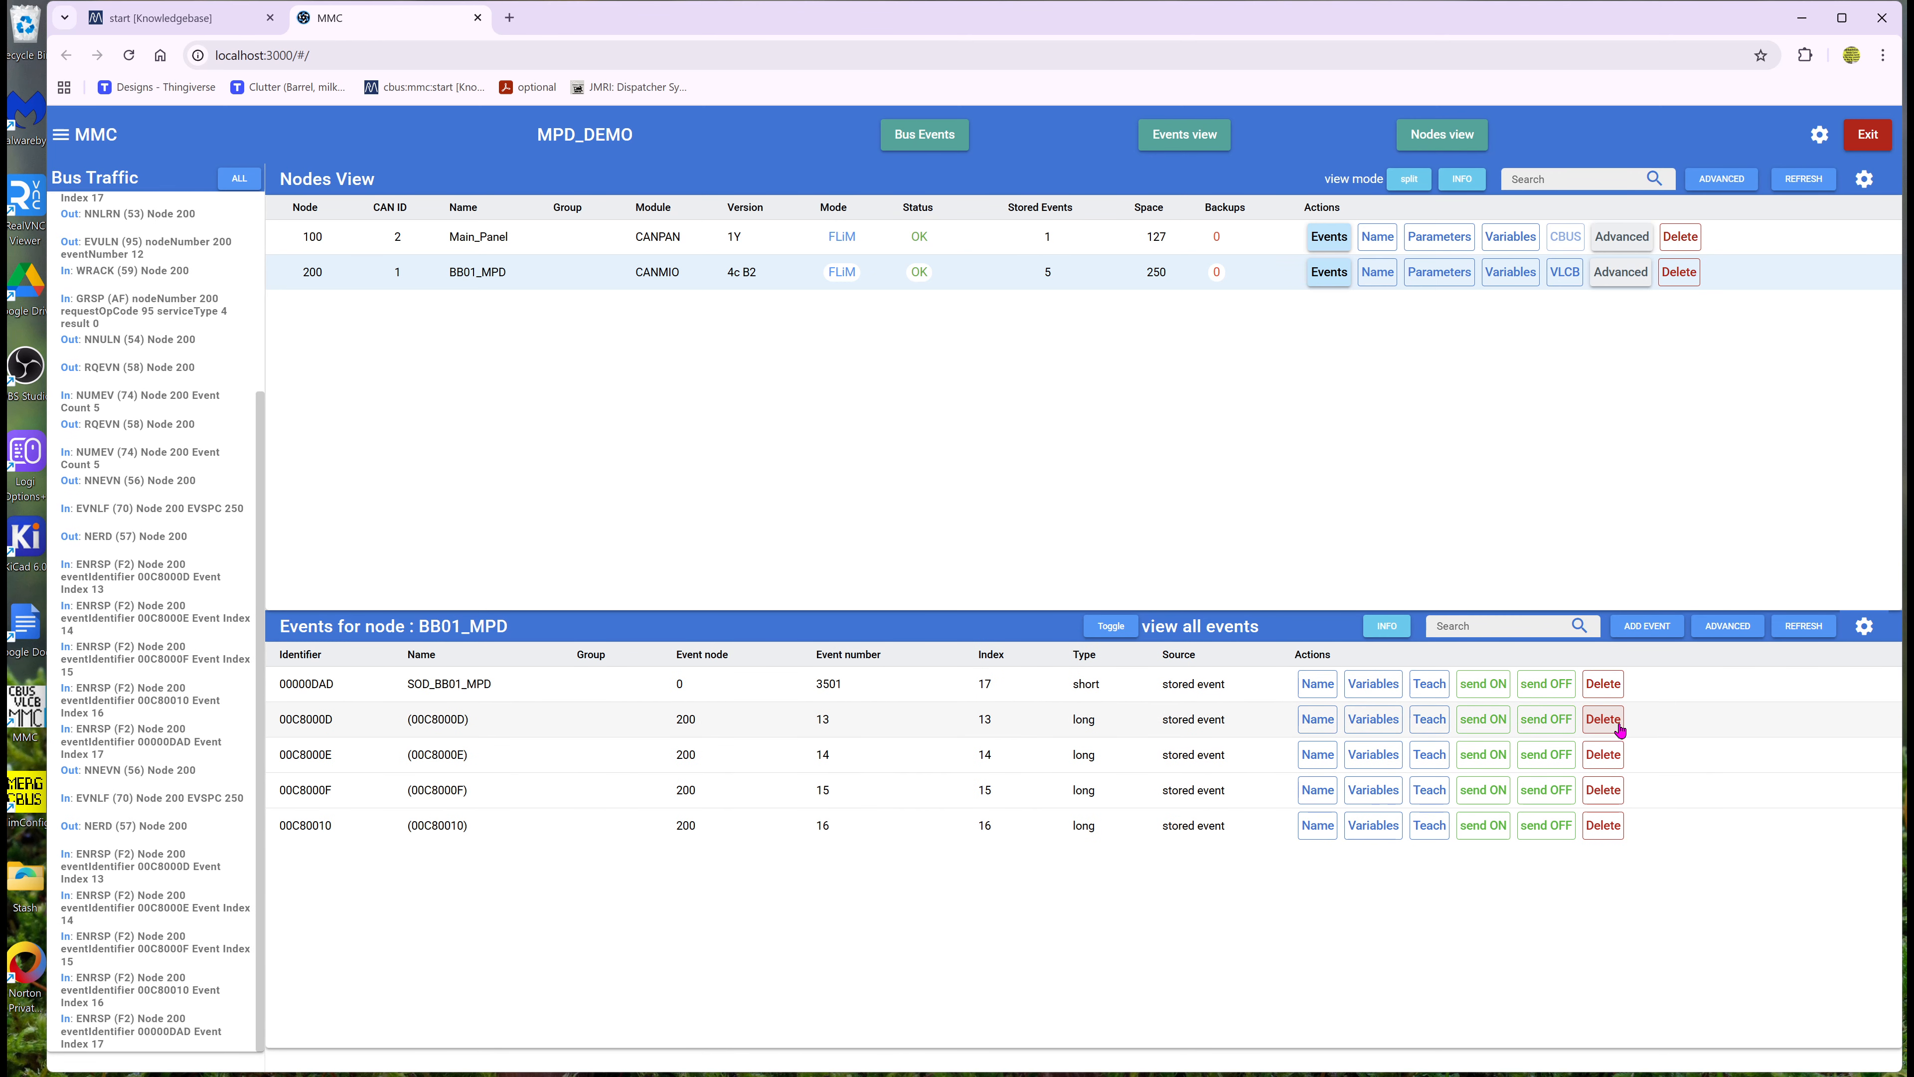
left_click(1603, 718)
left_click(1051, 616)
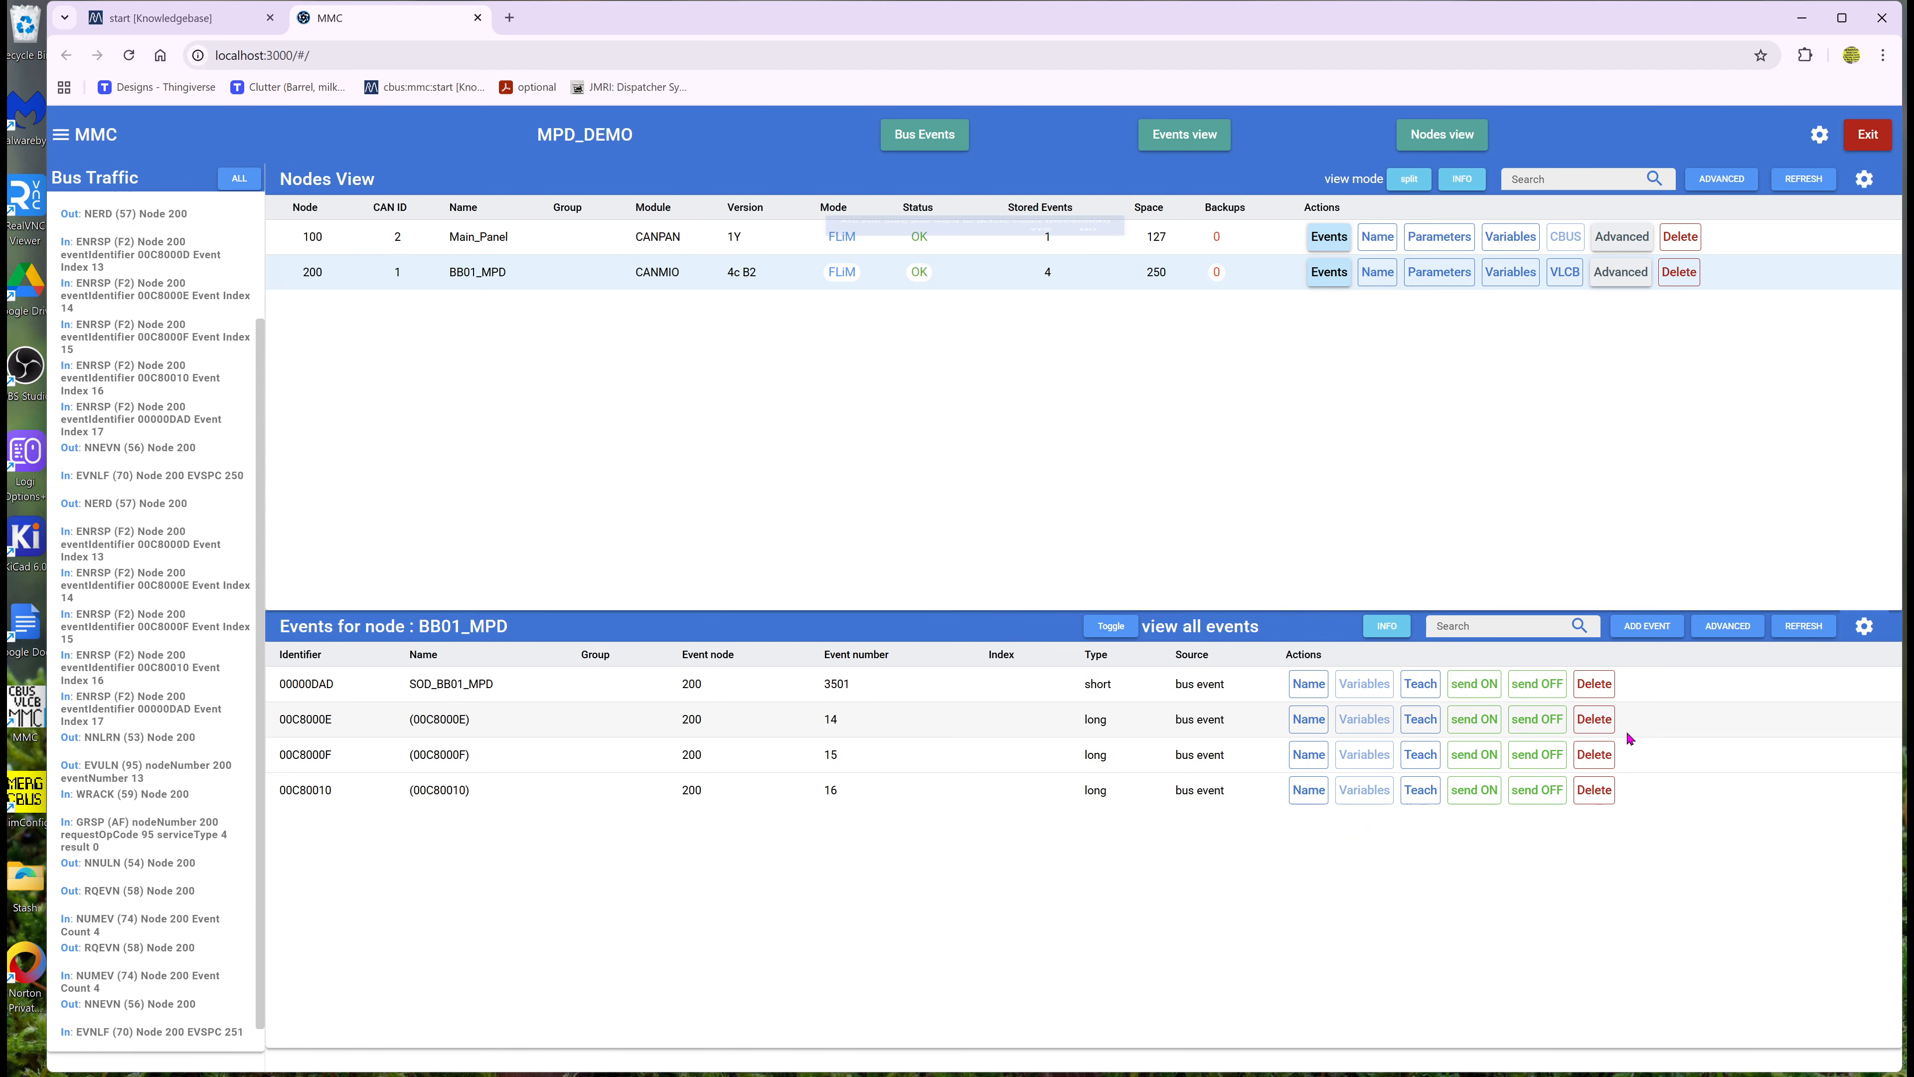
left_click(1603, 719)
left_click(1040, 602)
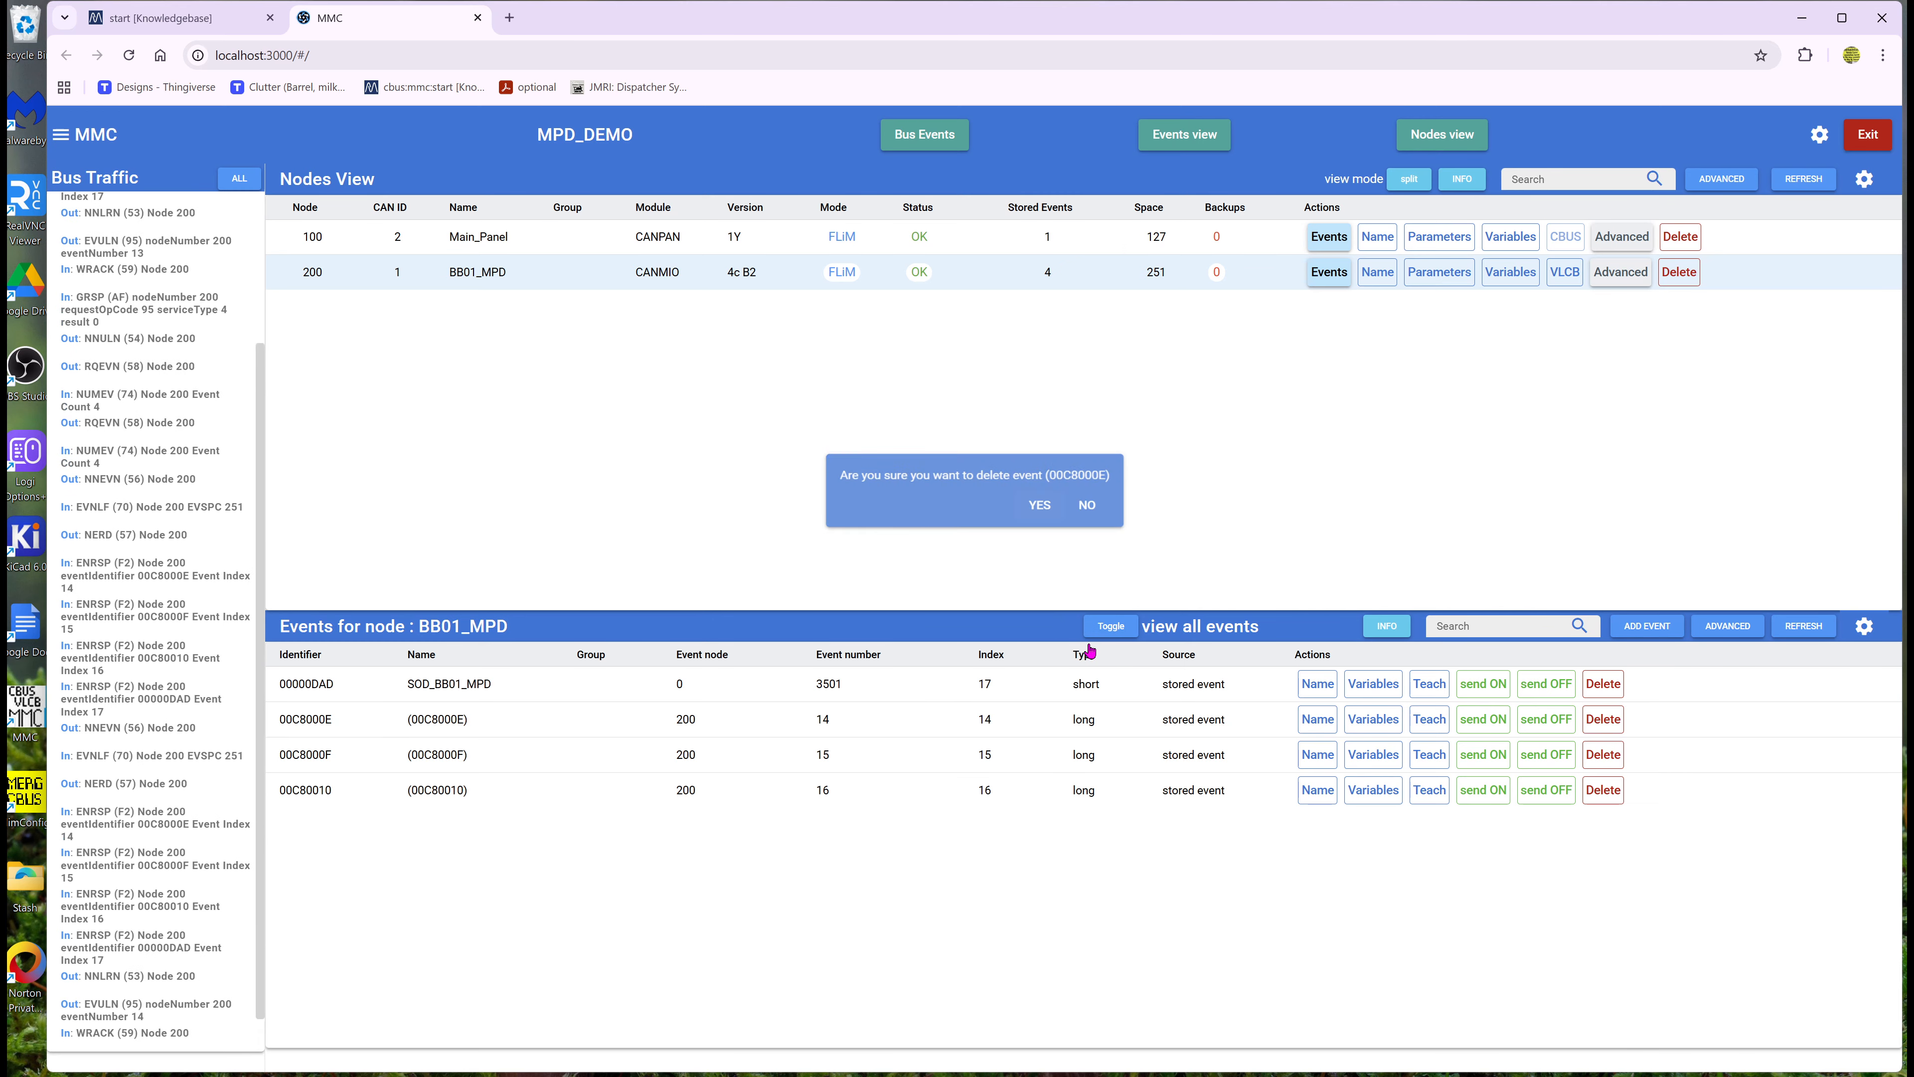
left_click(1619, 722)
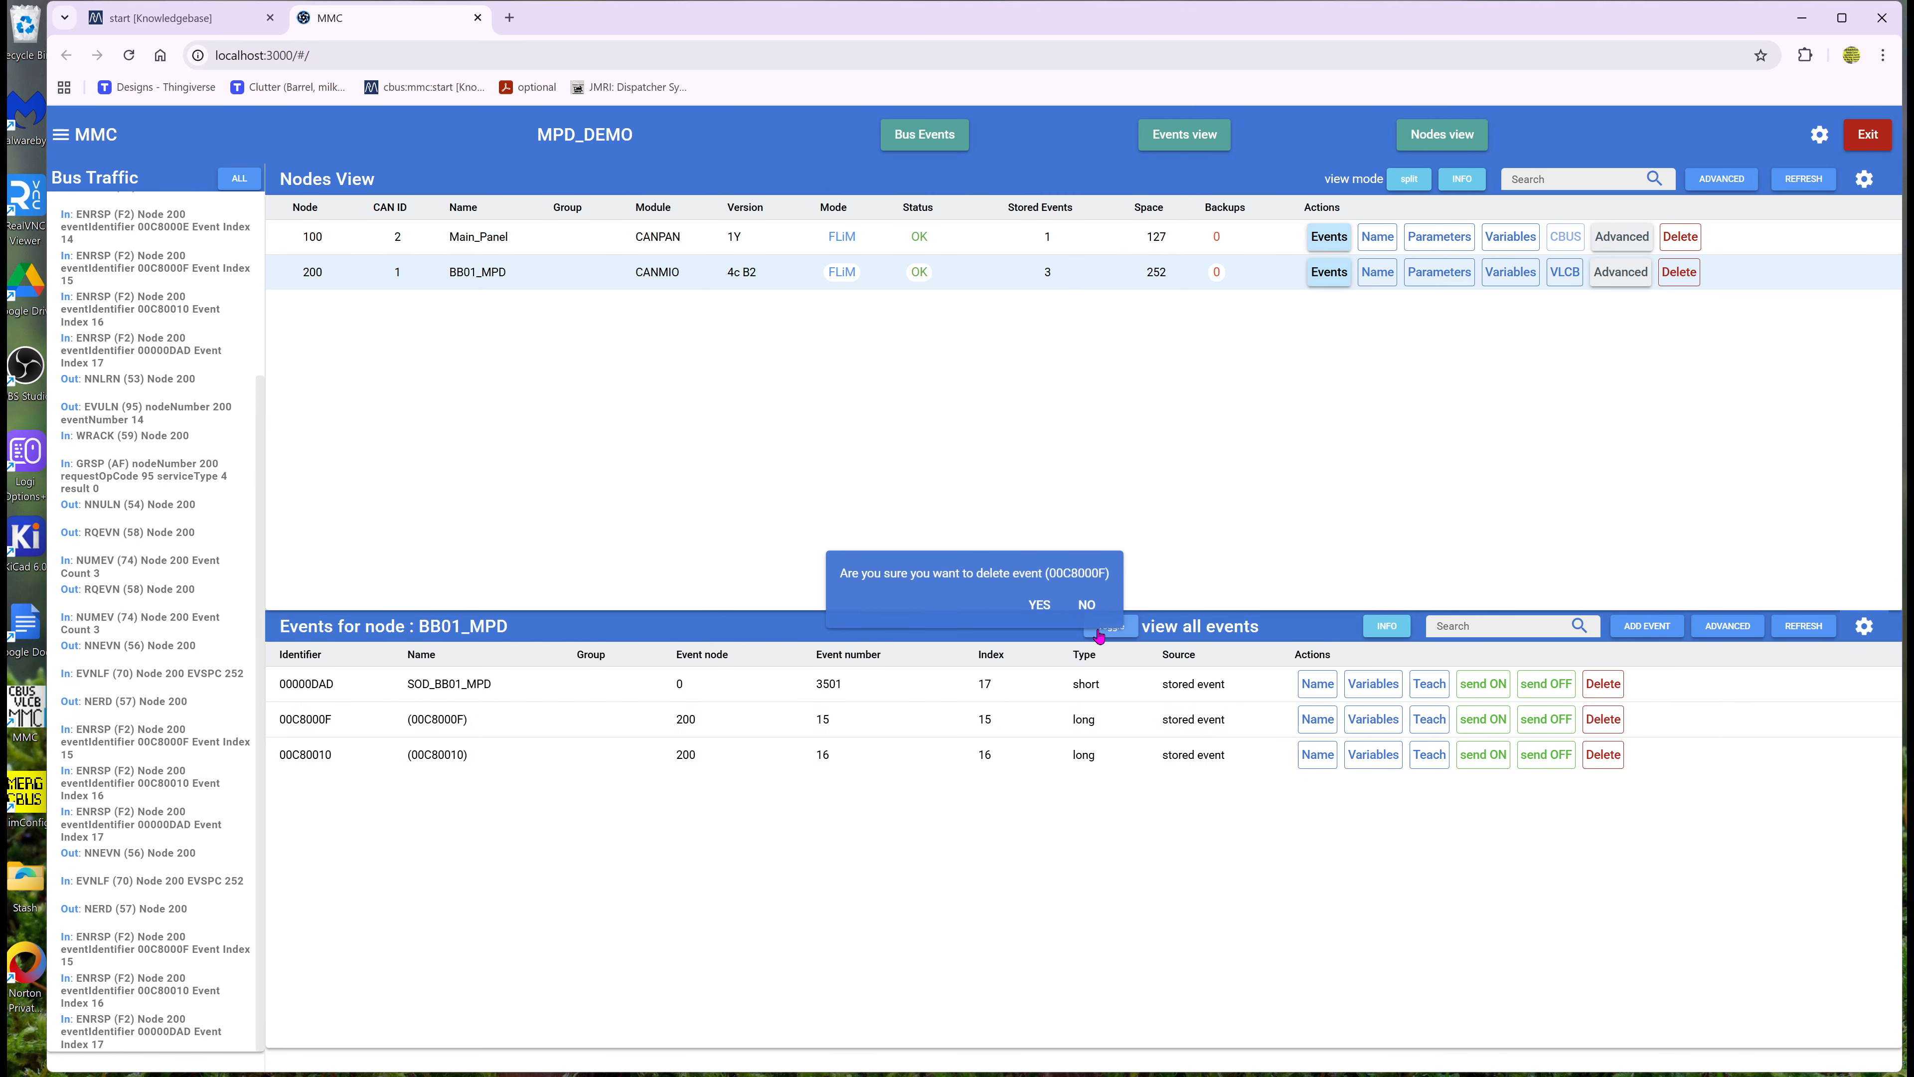
left_click(1038, 603)
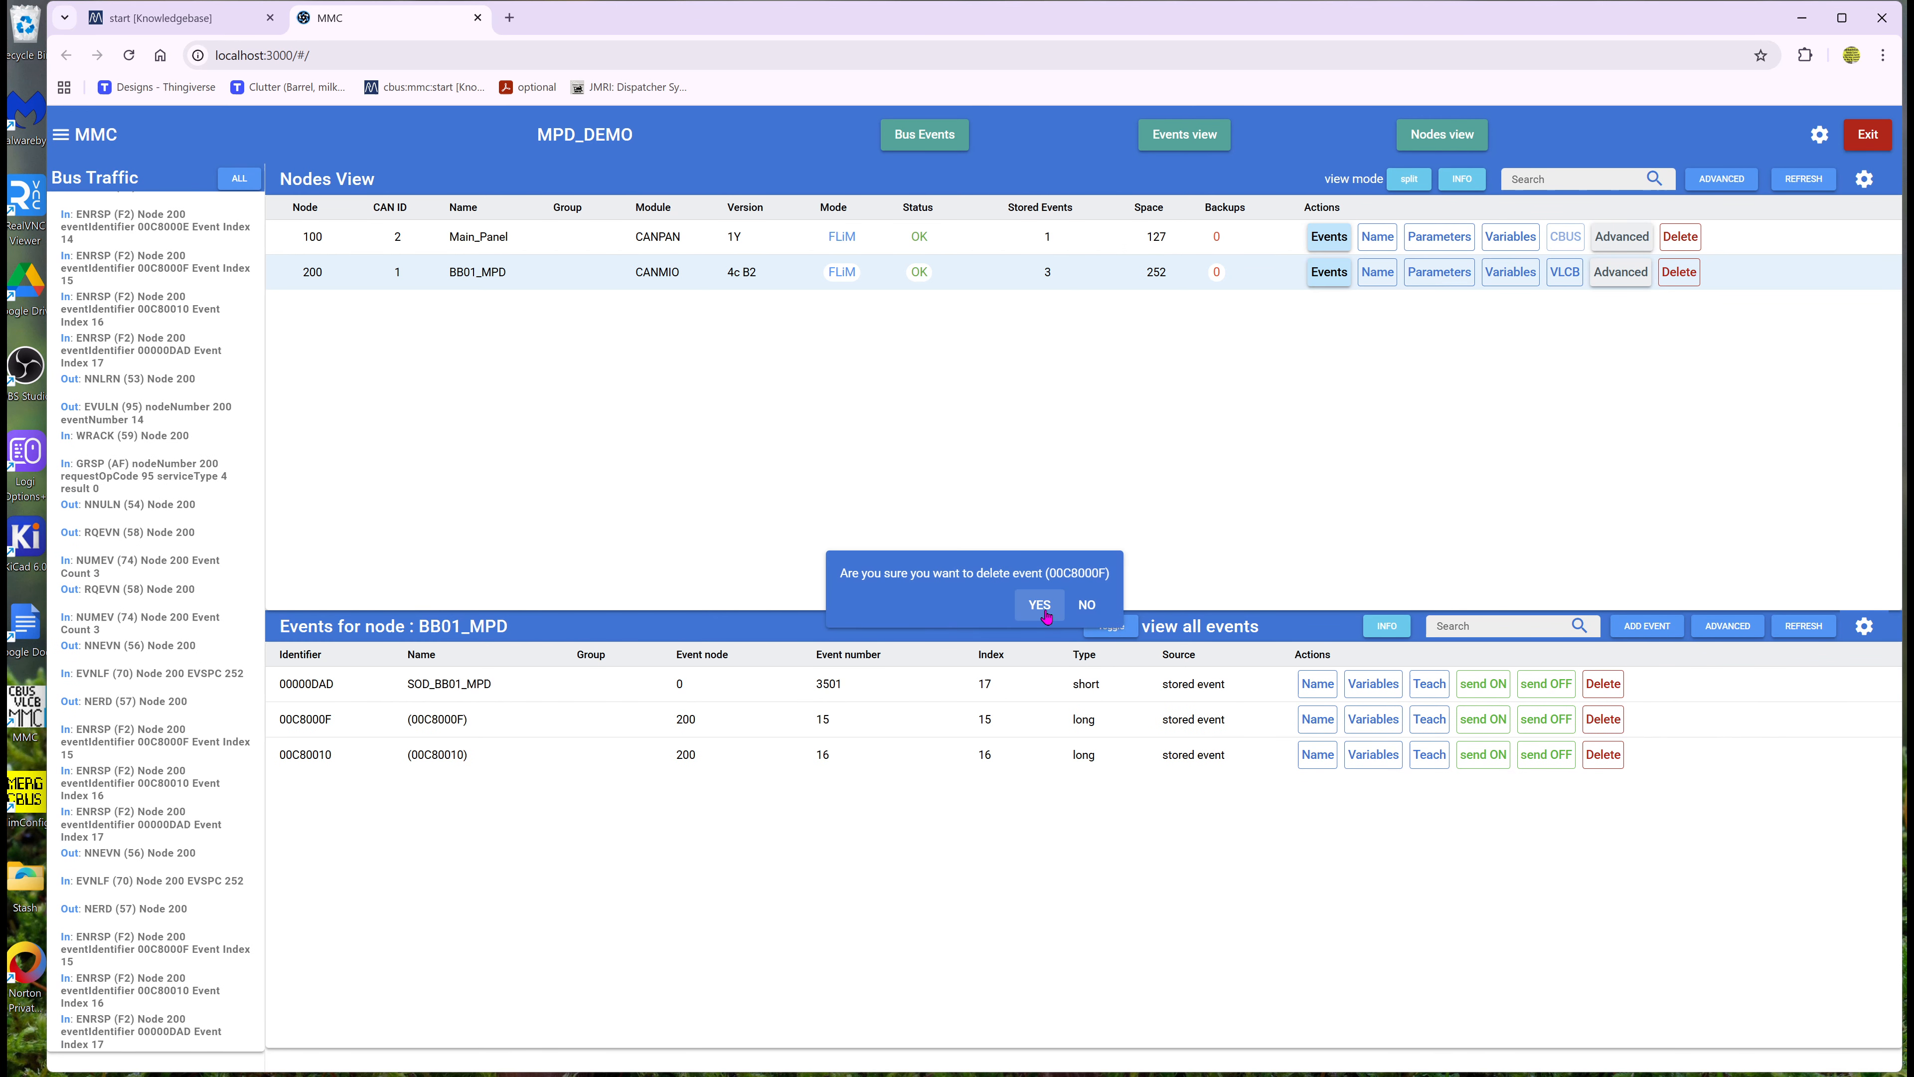
left_click(1598, 730)
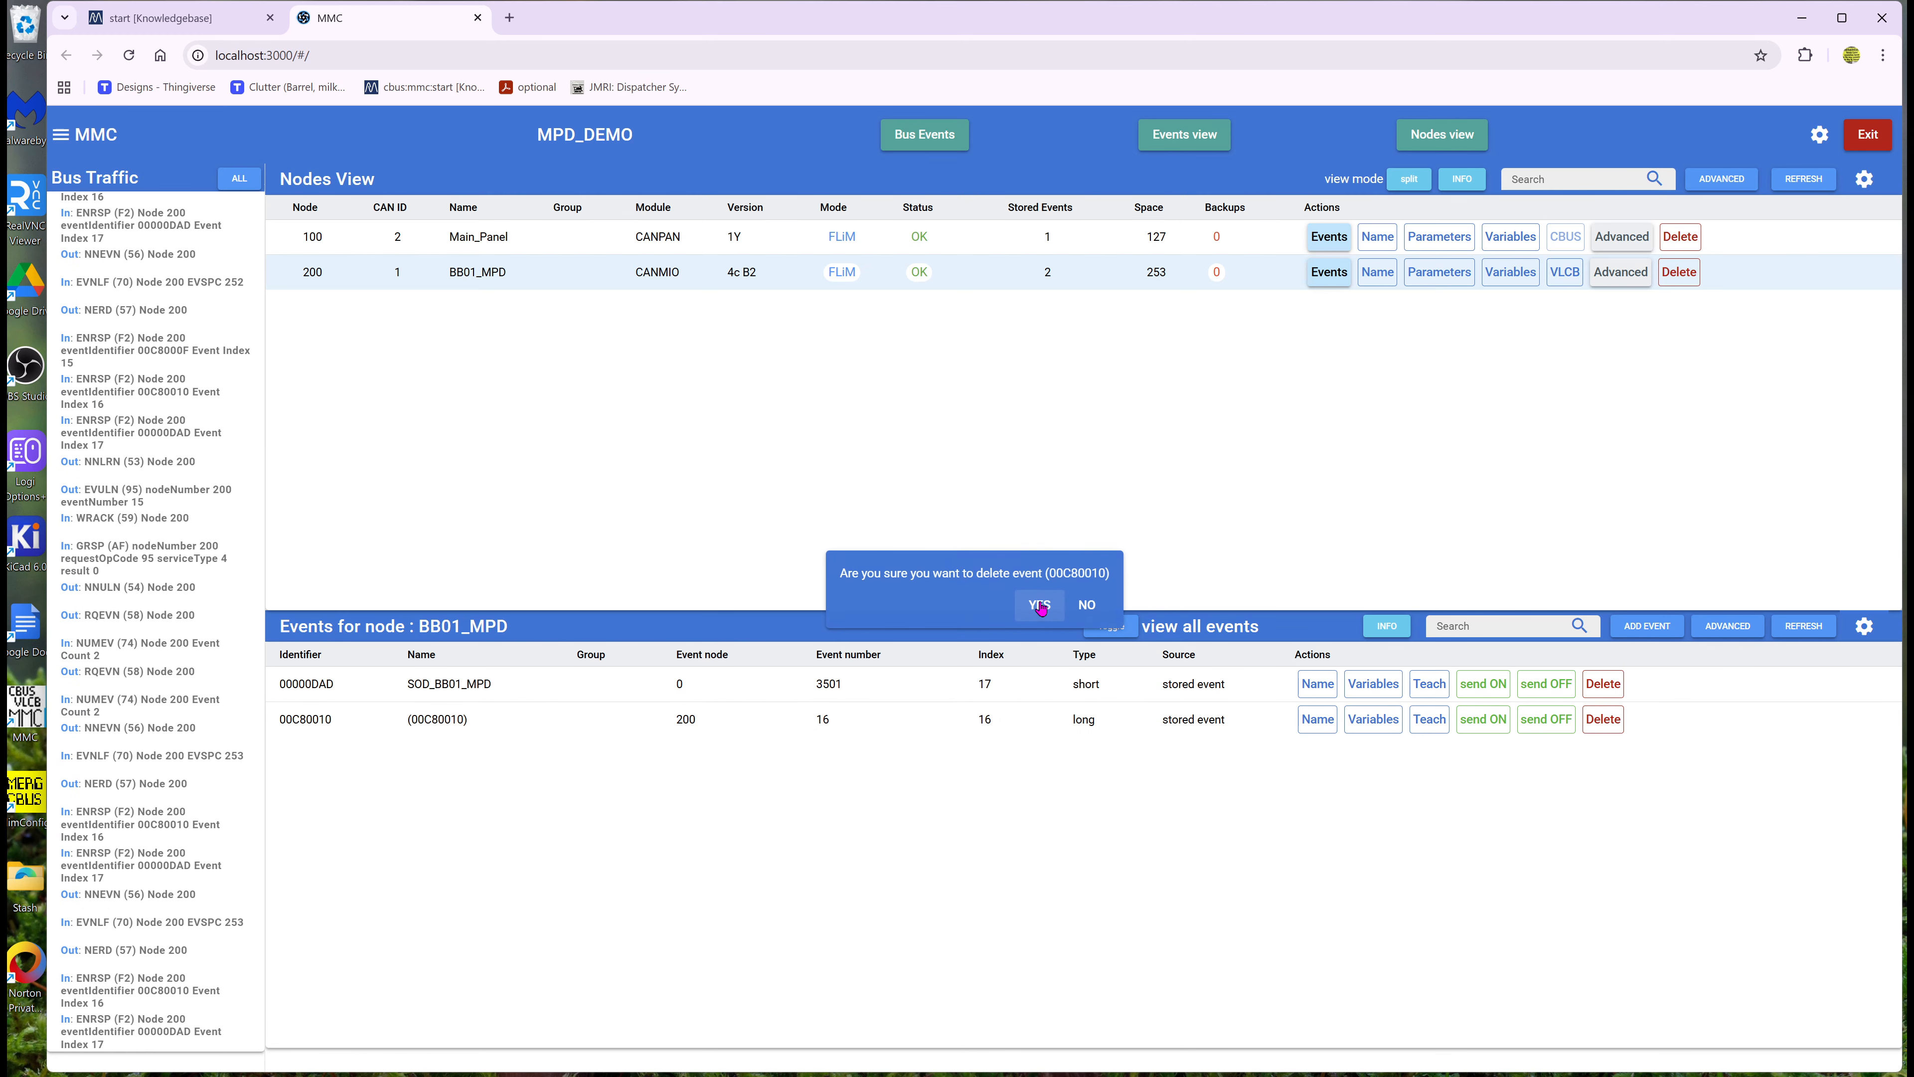
left_click(1039, 520)
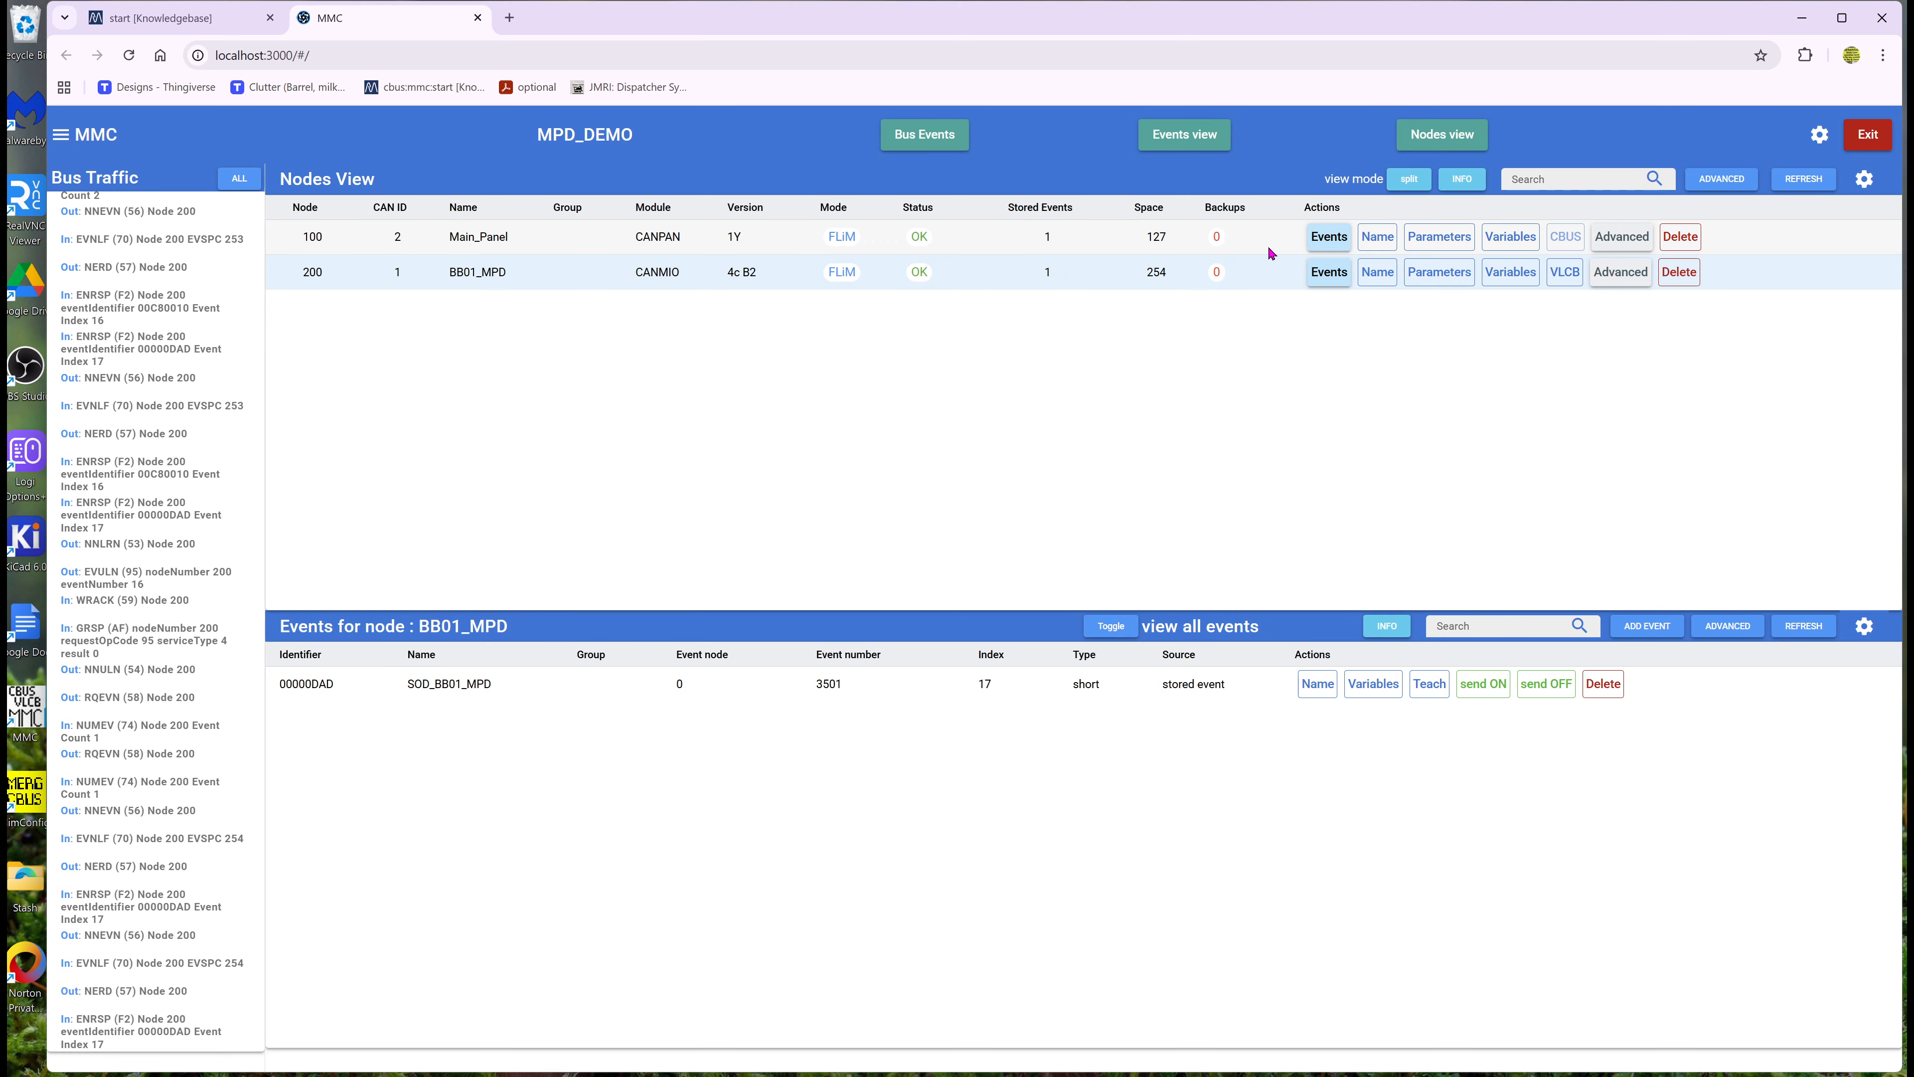
- Review the stored events of node Main_Panel and the list of bus events
left_click(1330, 238)
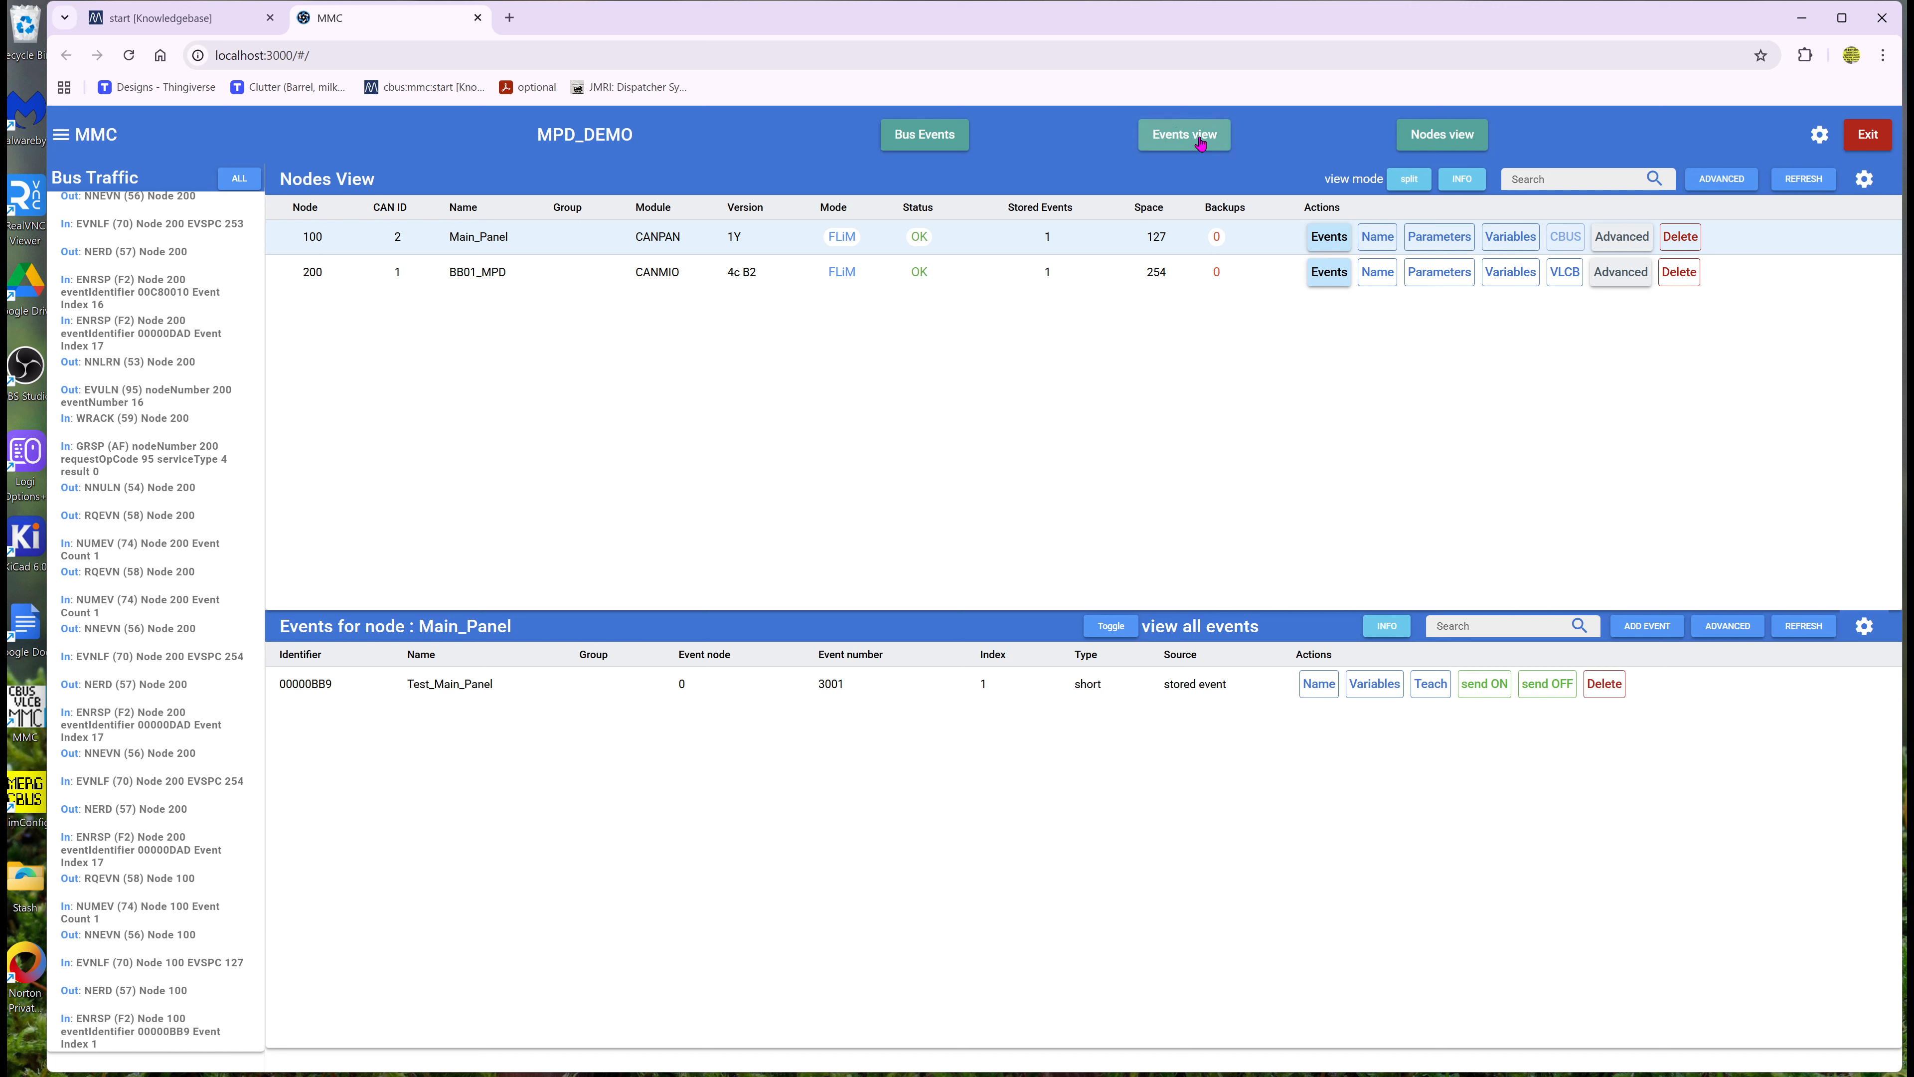
left_click(939, 142)
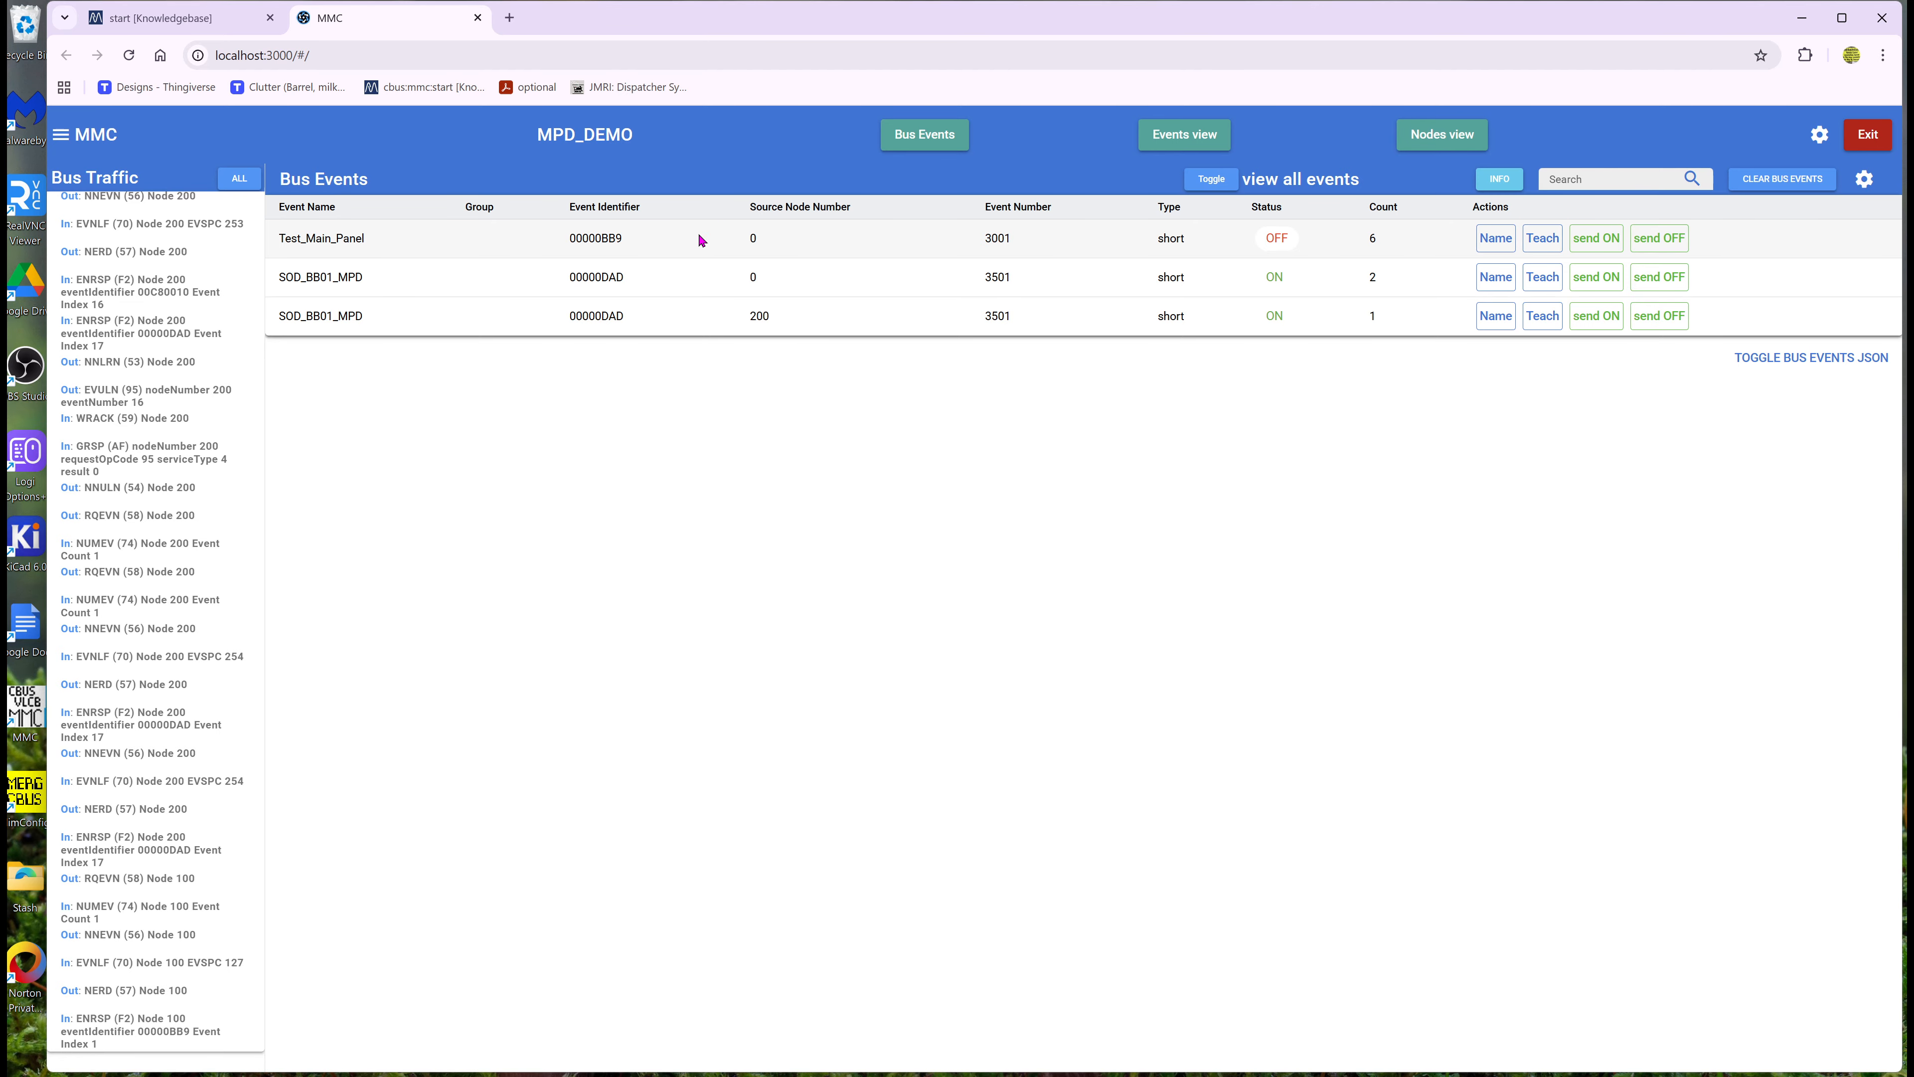
- Delete all unused events, those without linked nodes or a user-provided name, from the events list
left_click(1196, 141)
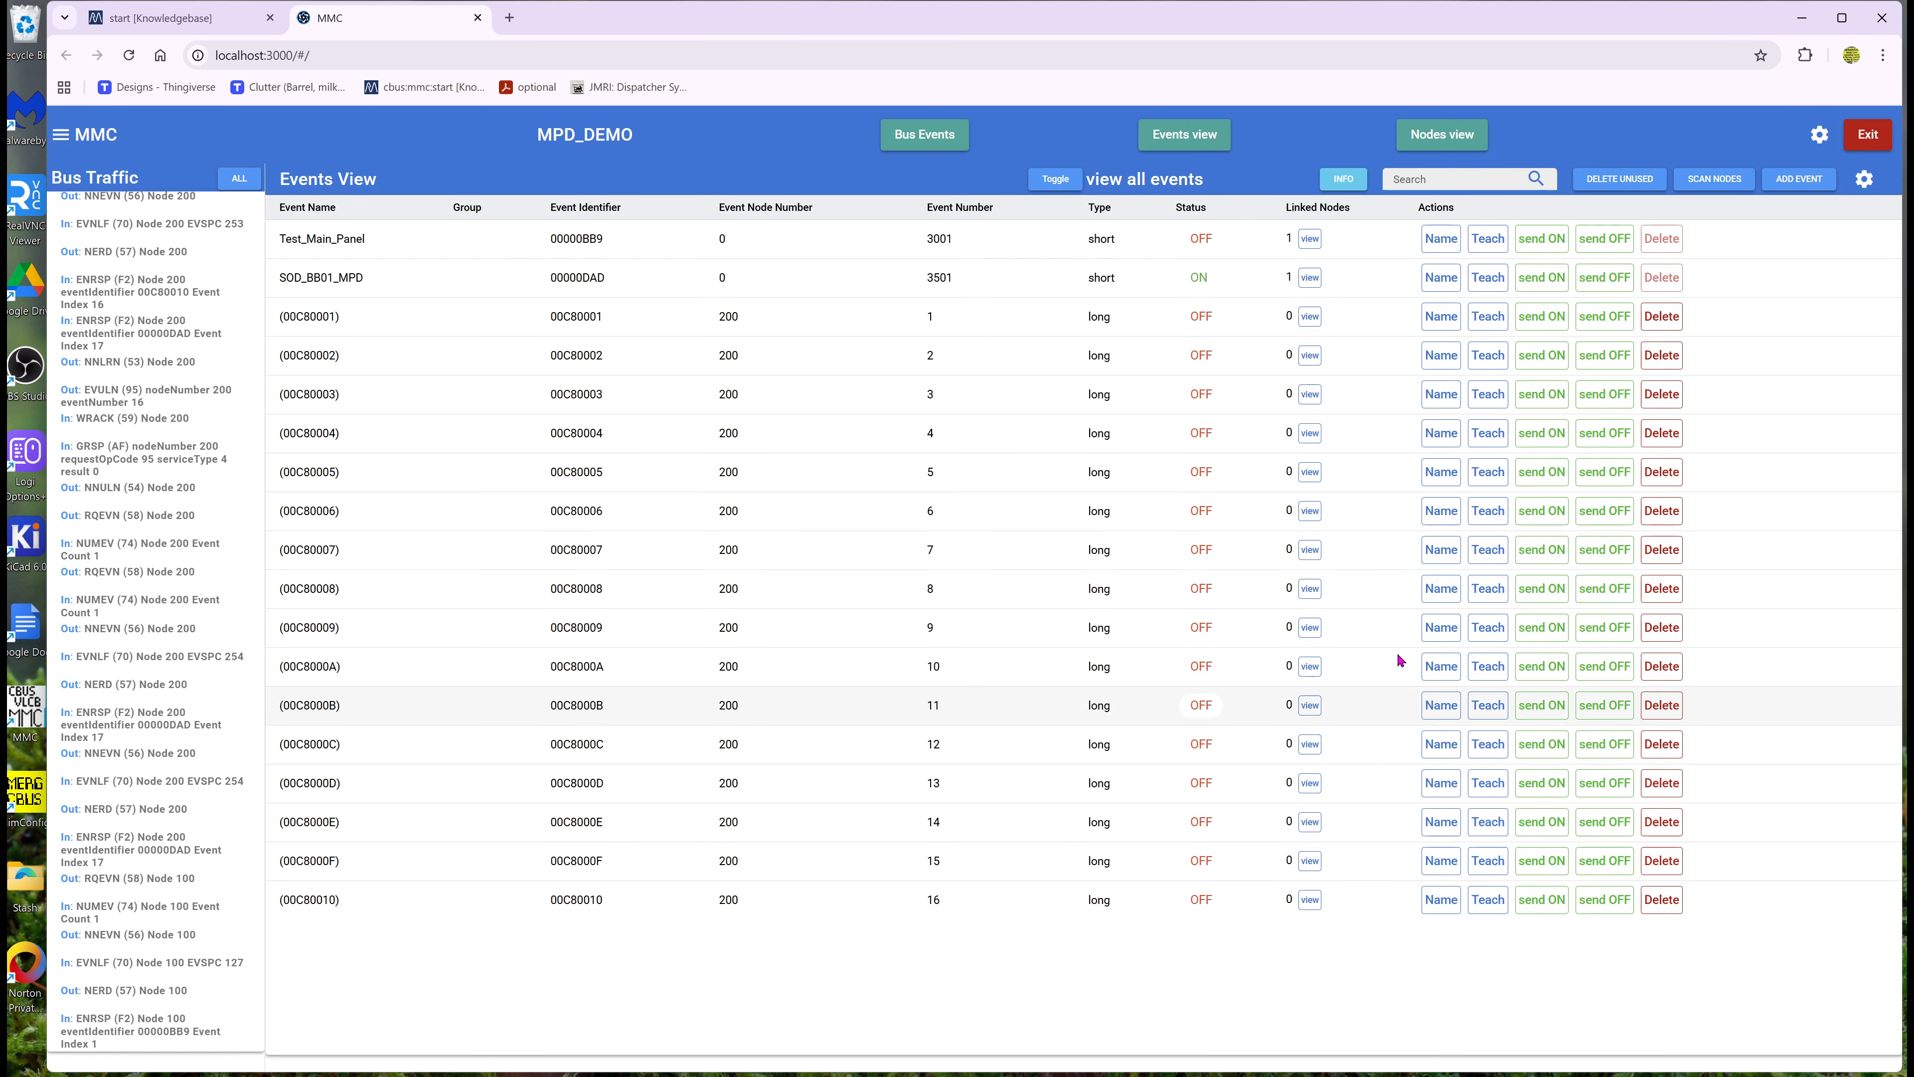
left_click(1618, 178)
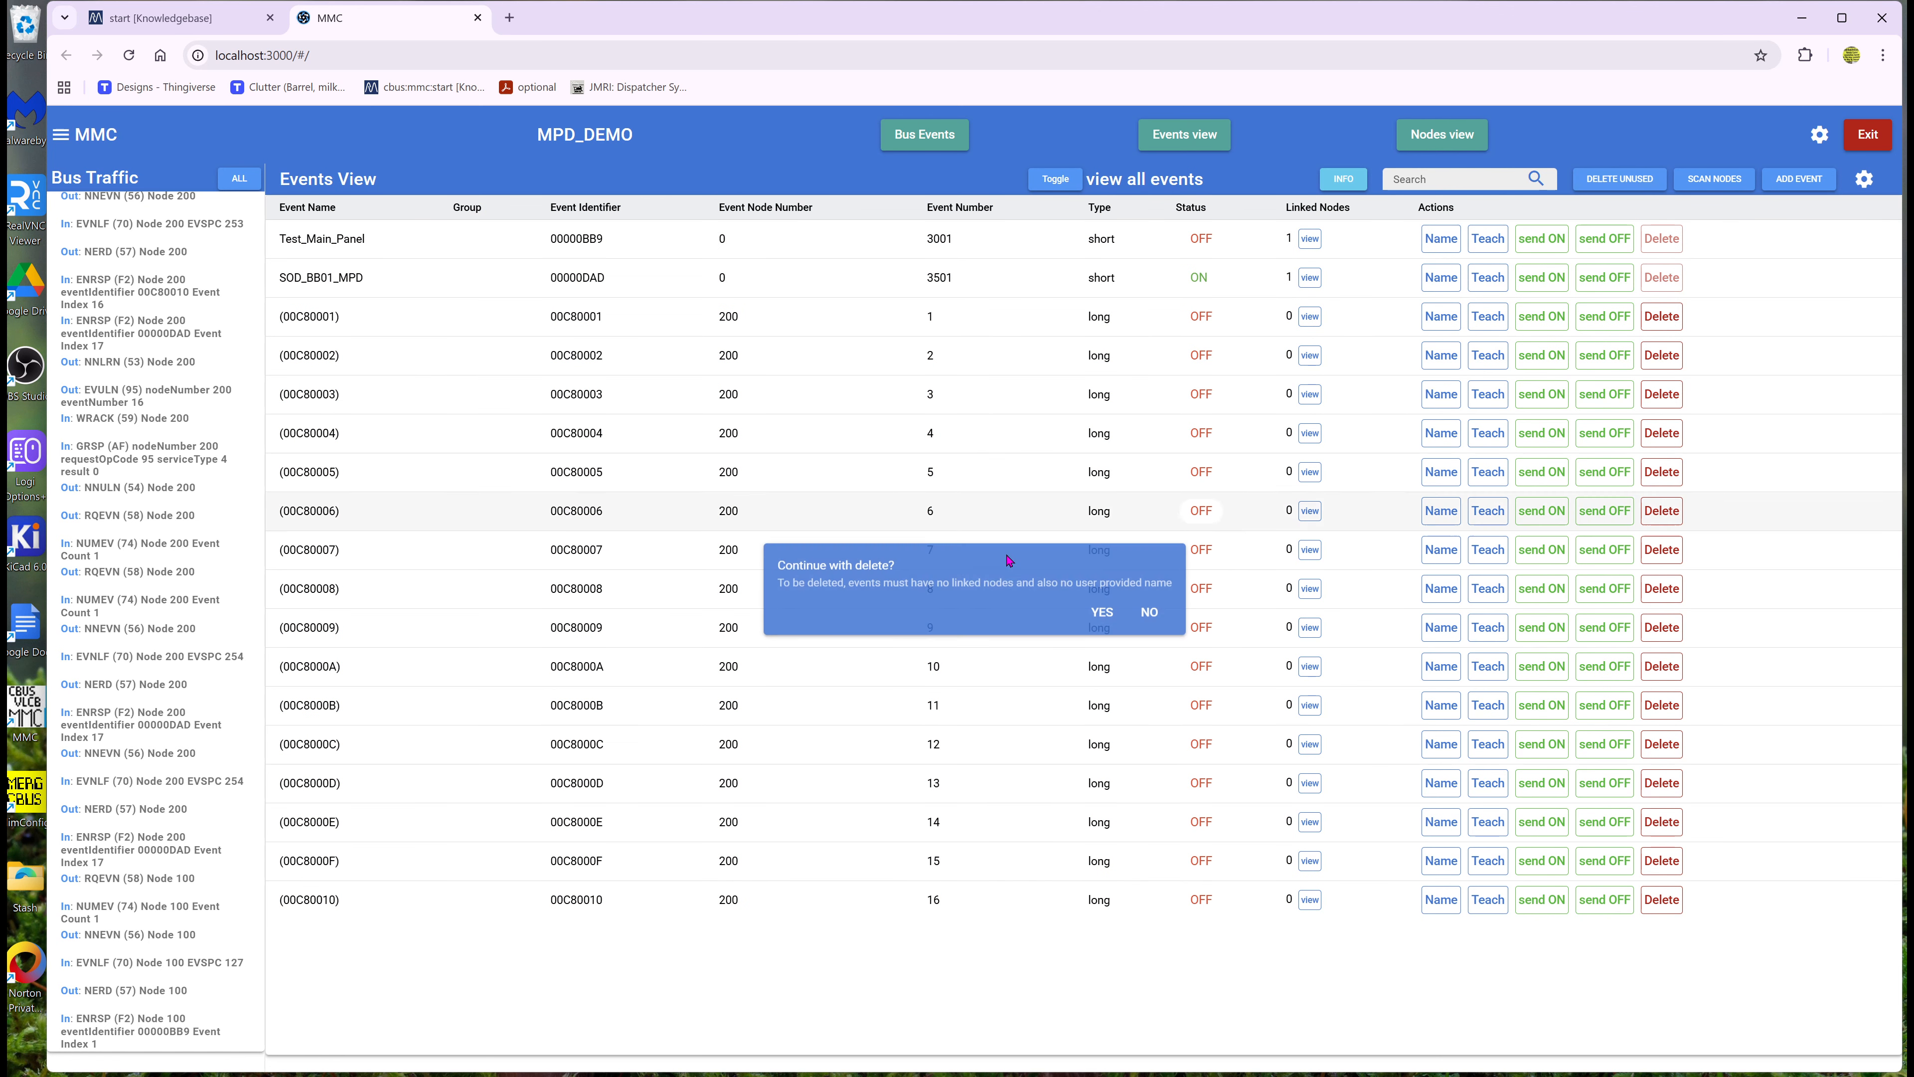
left_click(1102, 612)
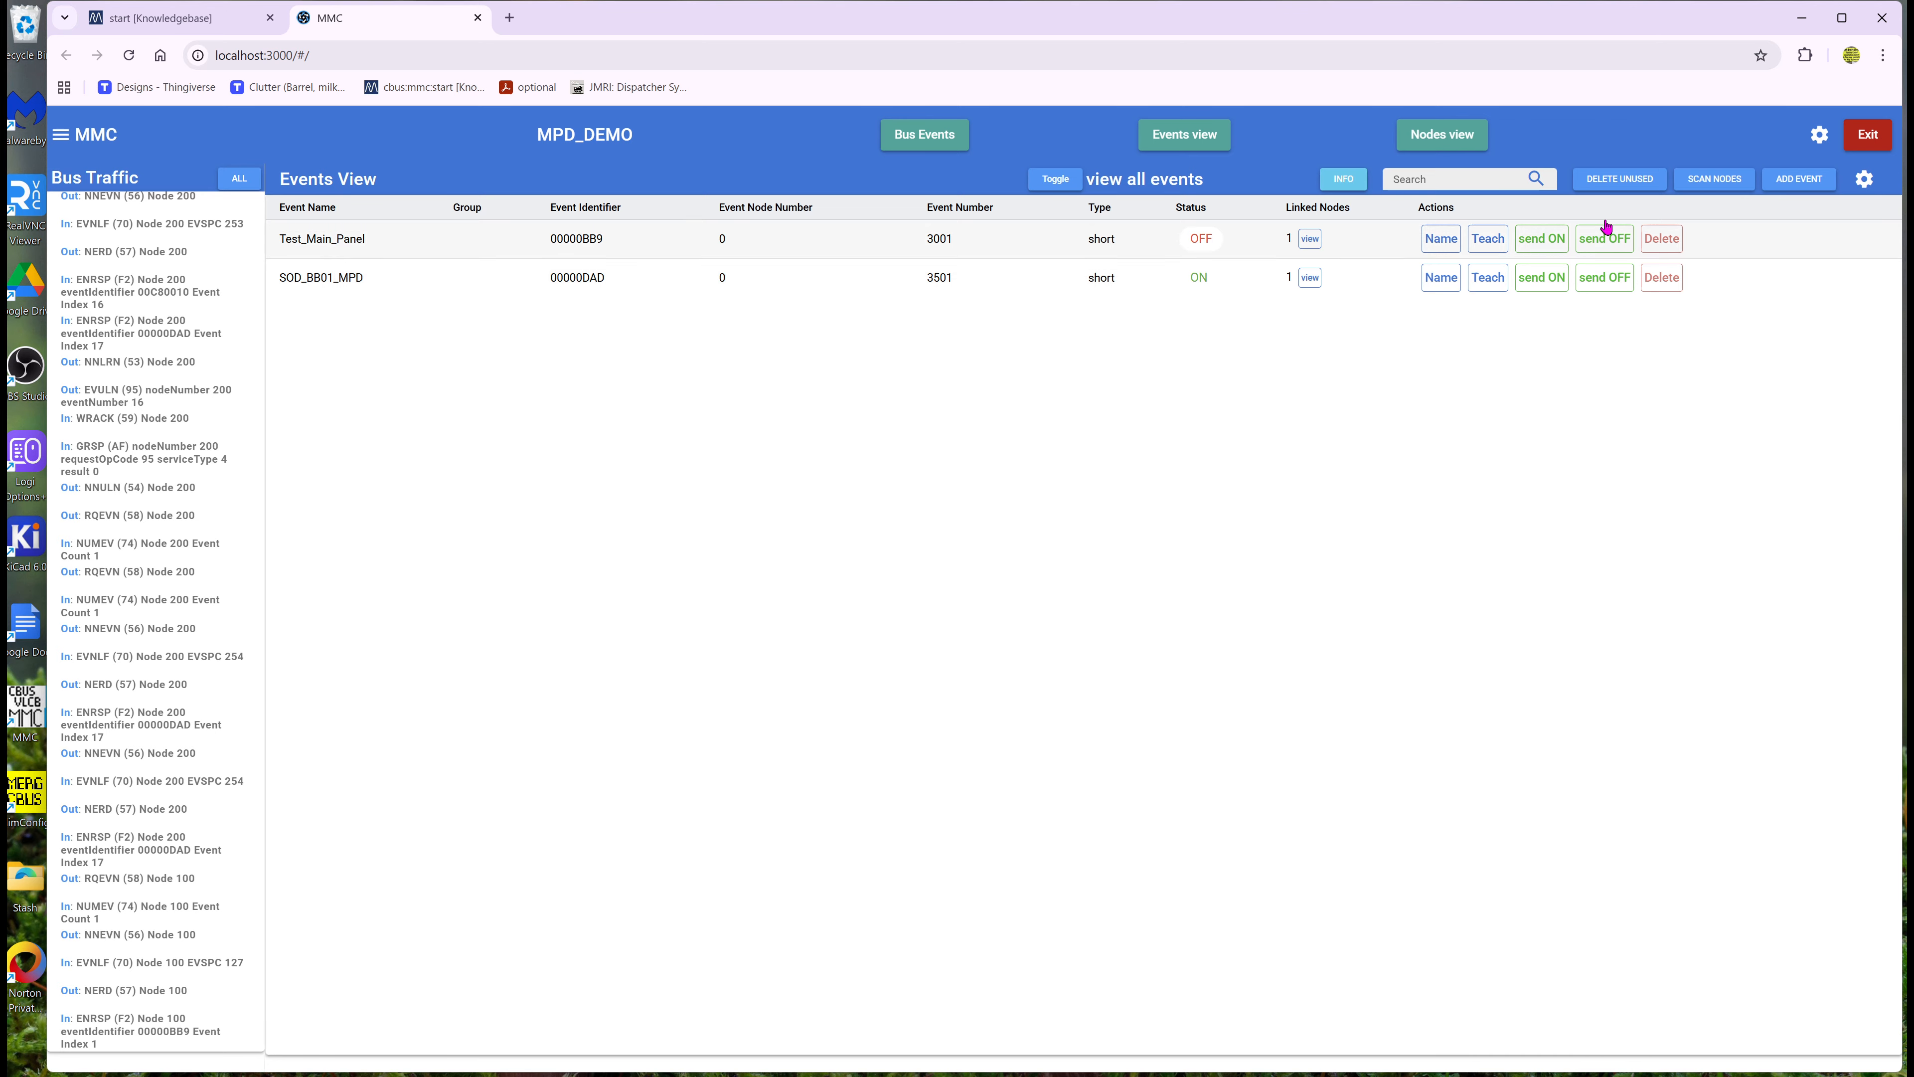
- Open the node variables of BB01_MPD and set Channel 1's I/O type to SERVO
left_click(1453, 137)
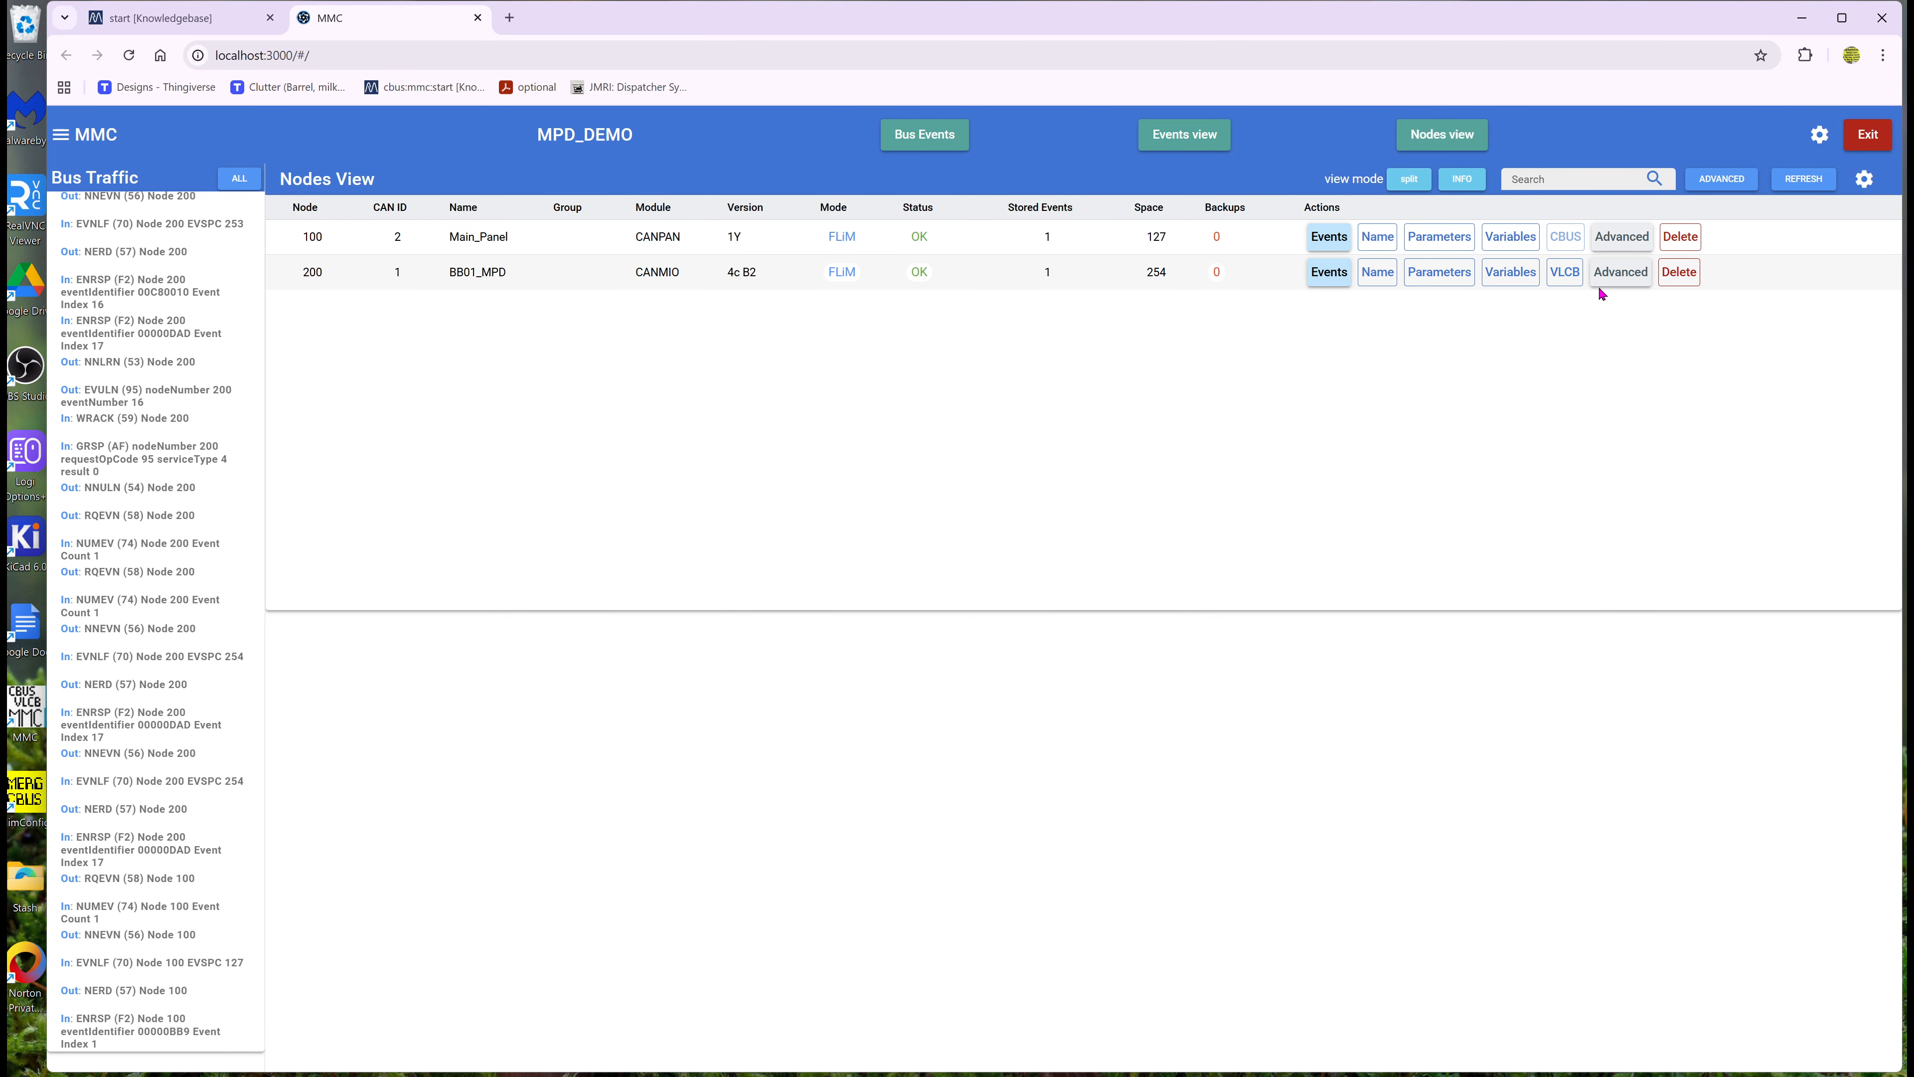
left_click(1507, 273)
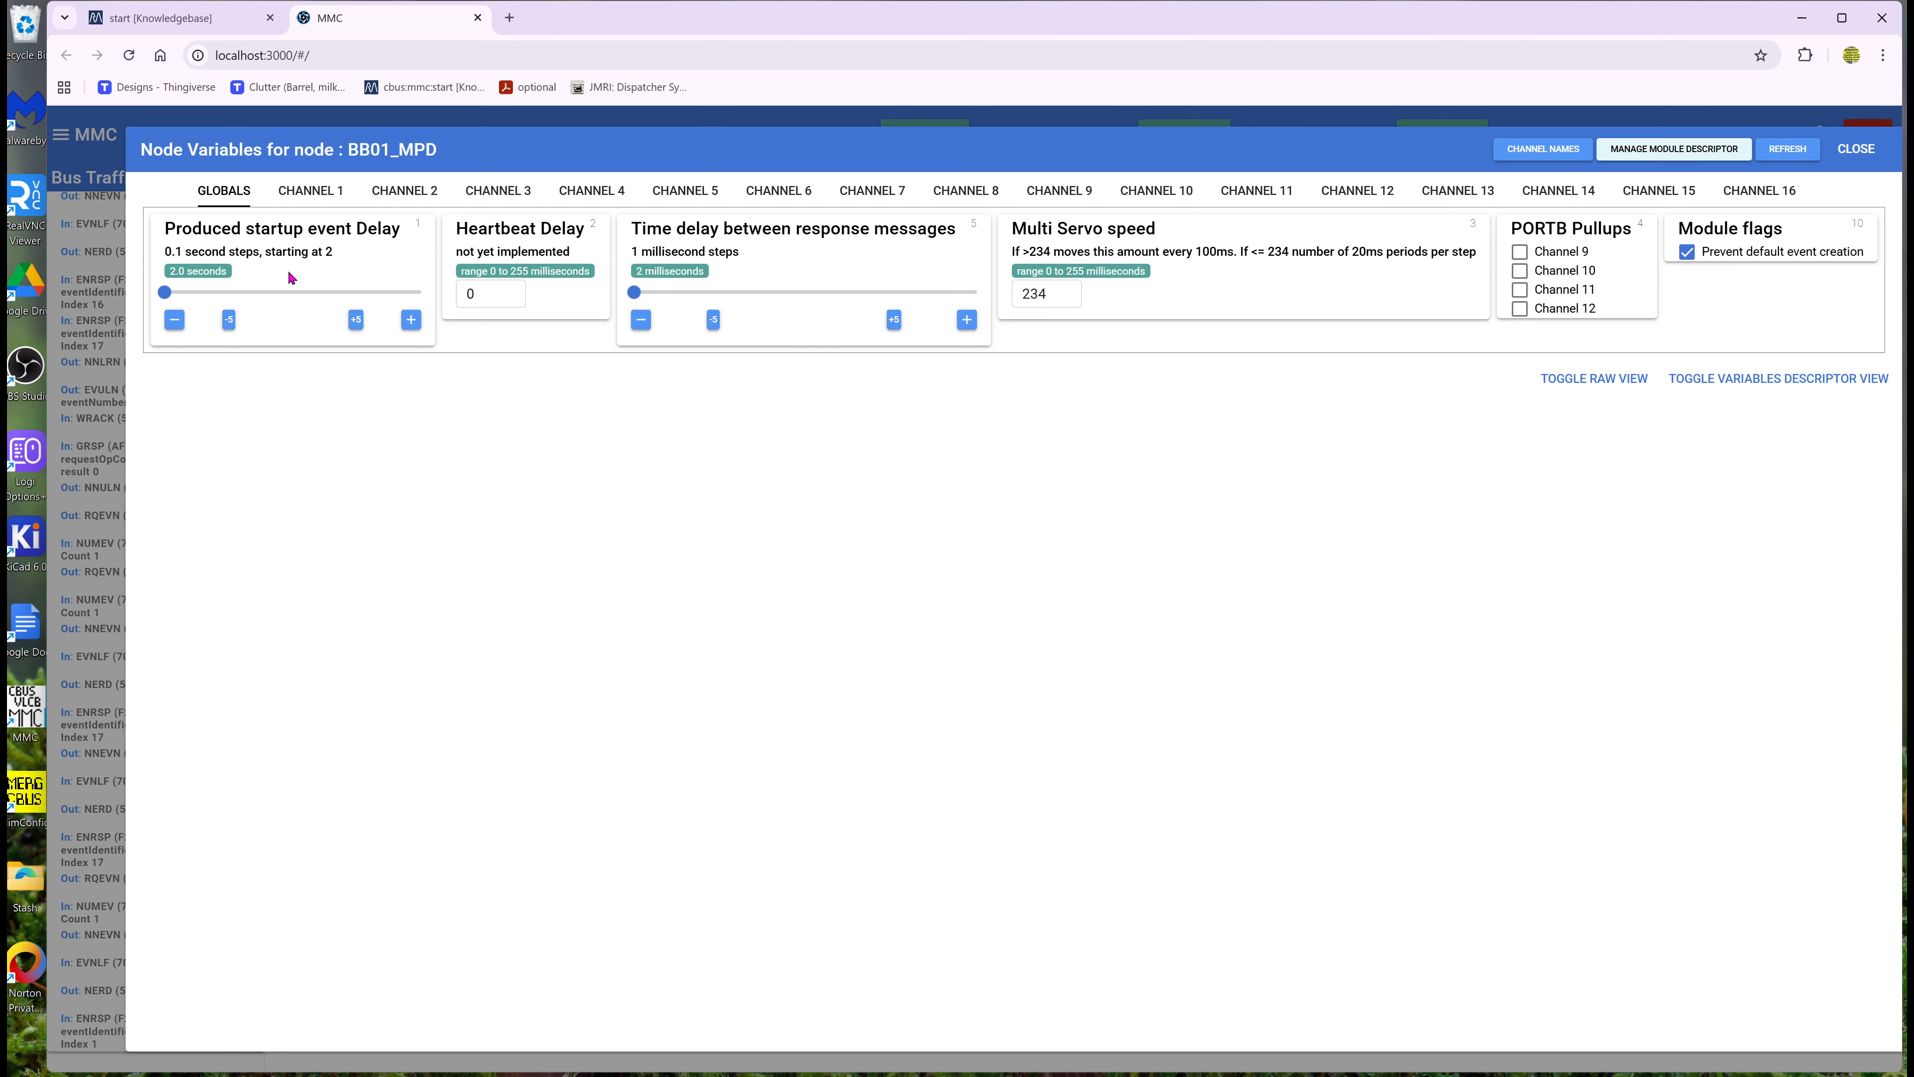
left_click(309, 191)
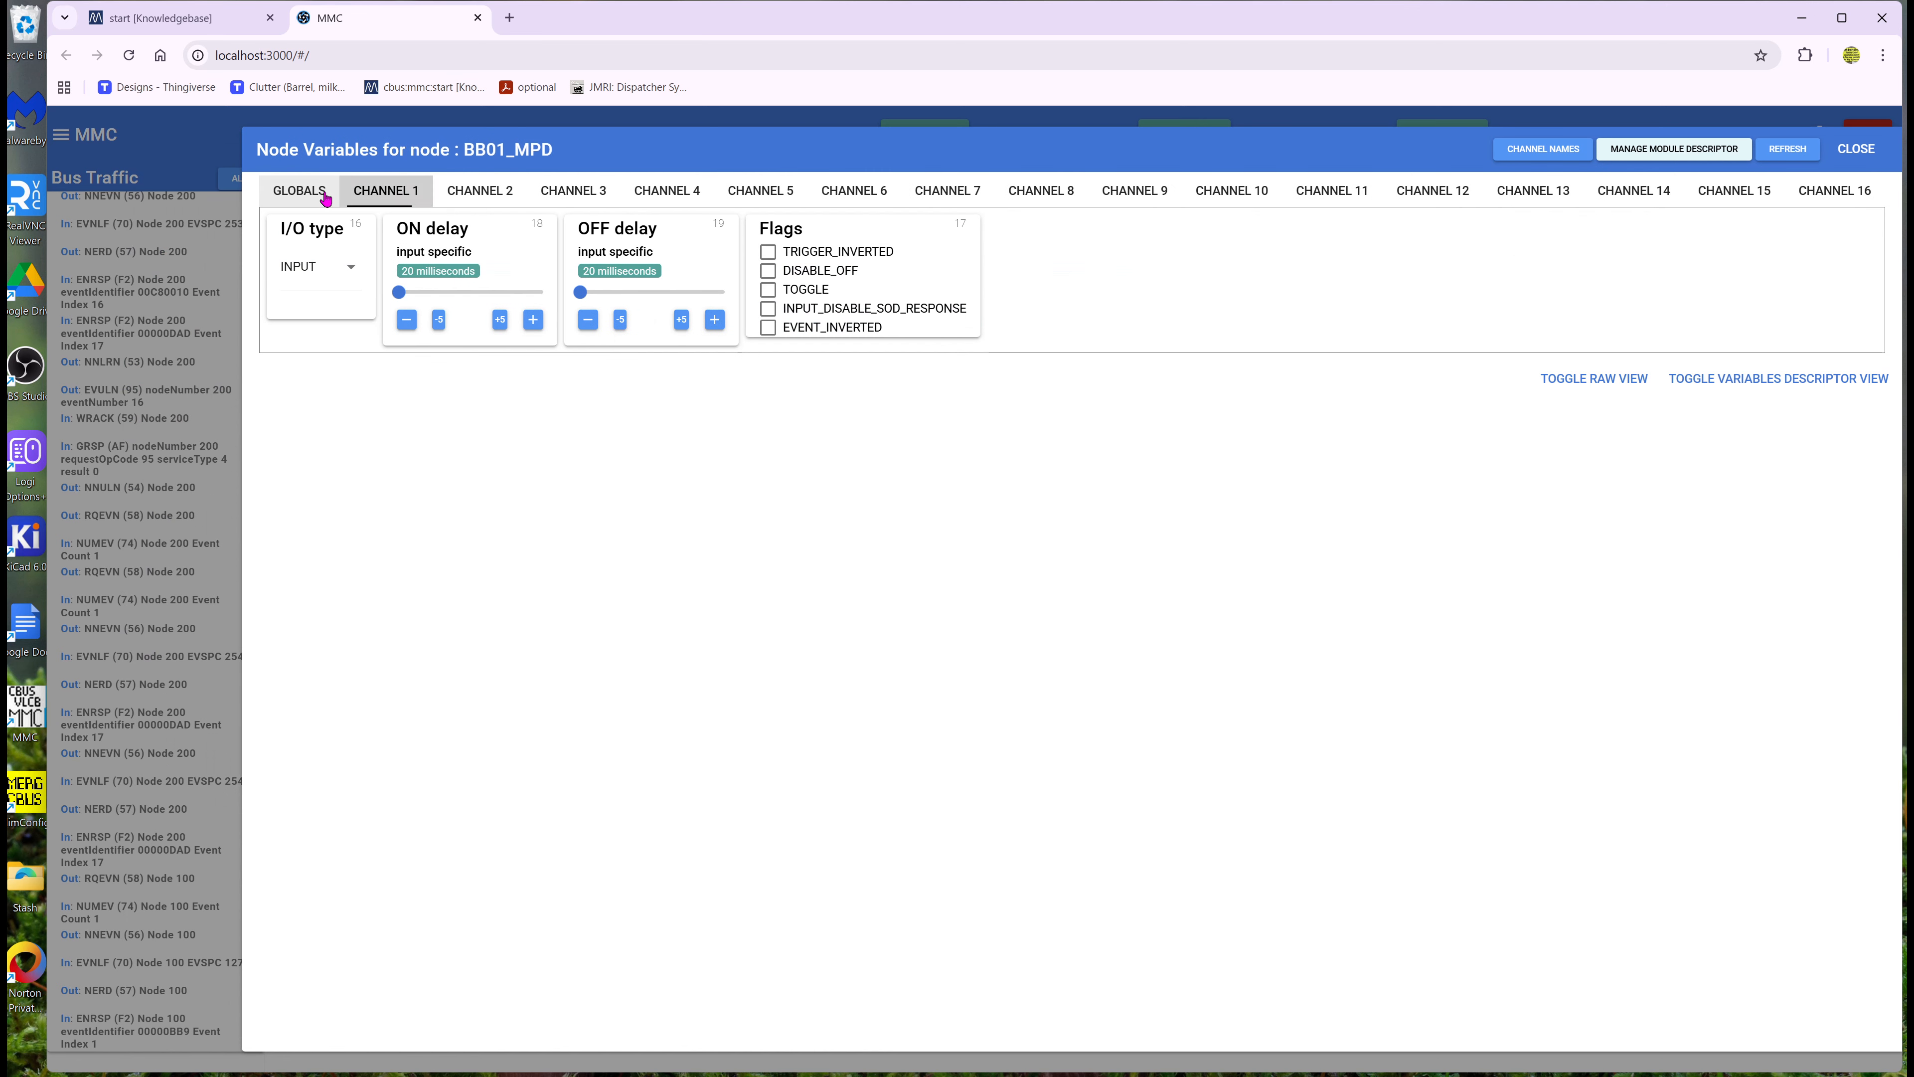
left_click(350, 276)
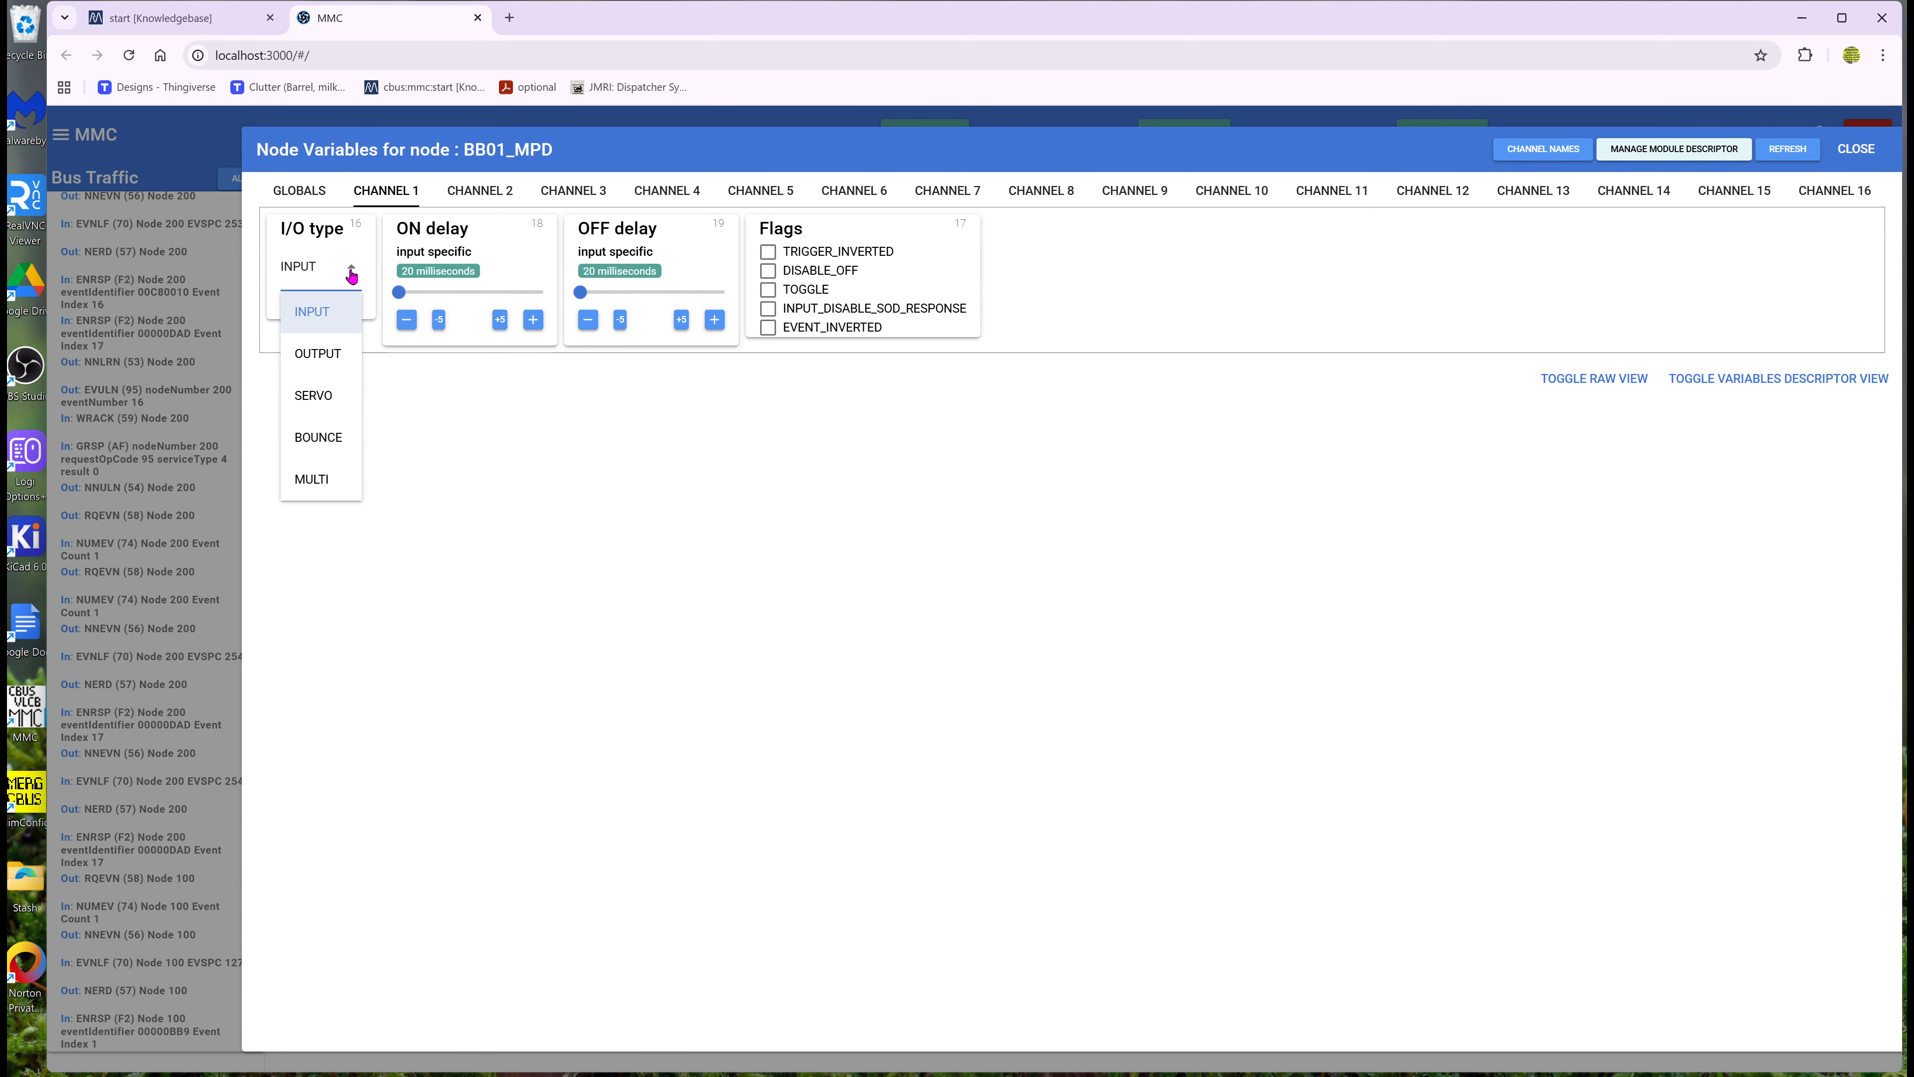
left_click(321, 397)
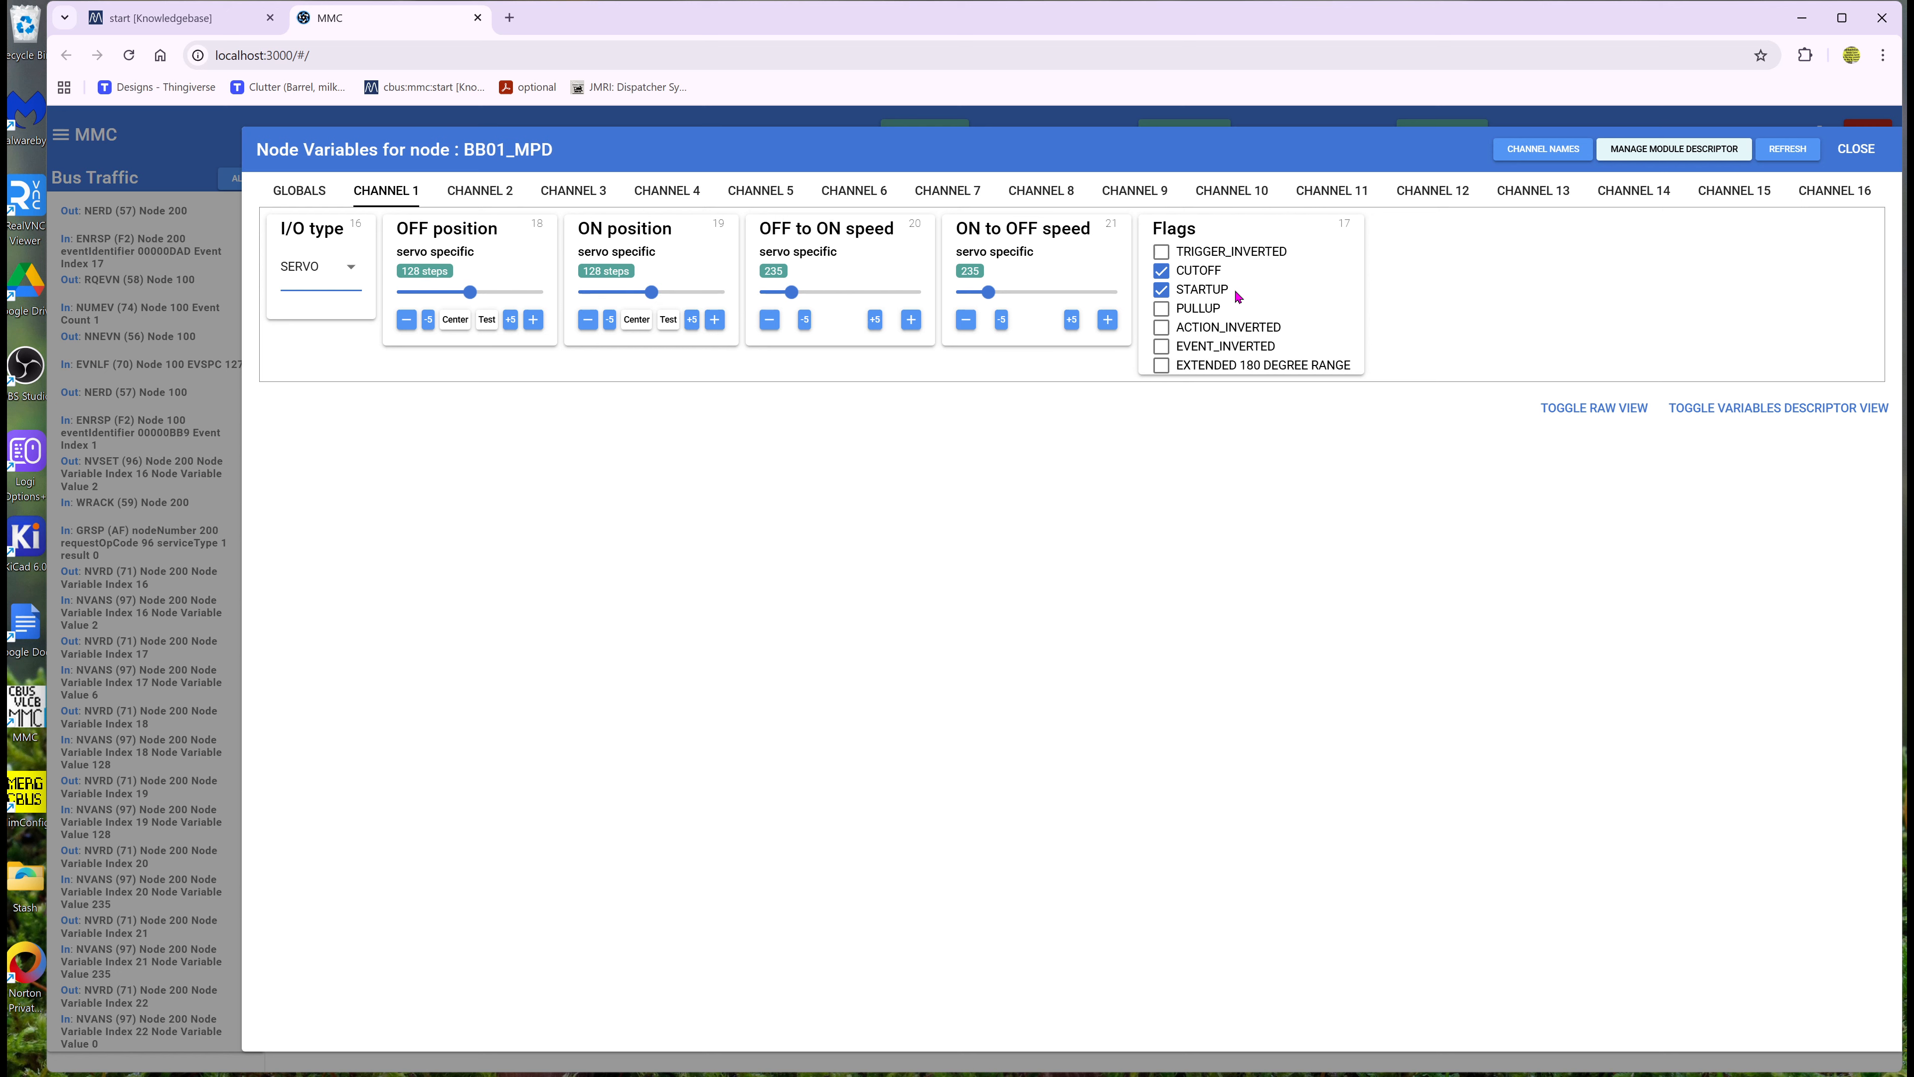
- Disable the STARTUP flag and enable the PULLUP flag for Channel 1, then close the node variables
left_click(1161, 290)
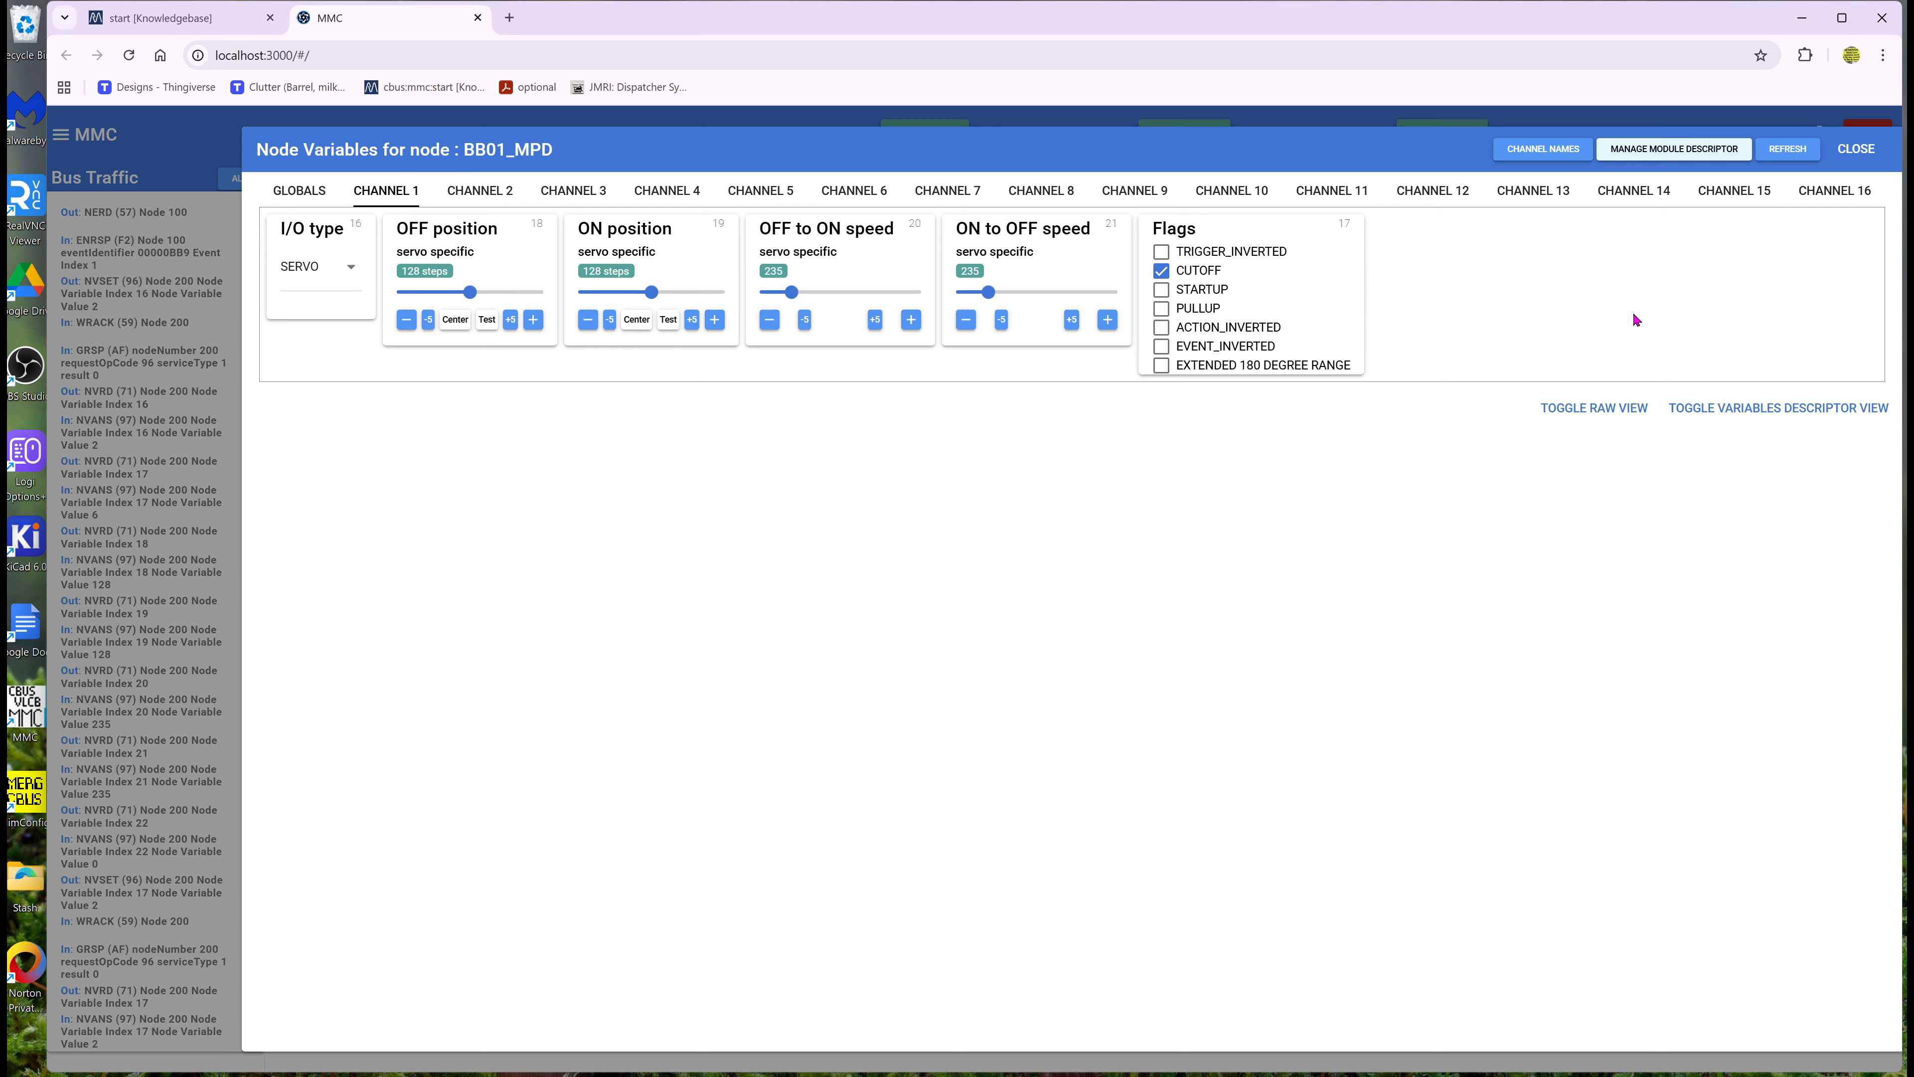
left_click(1161, 308)
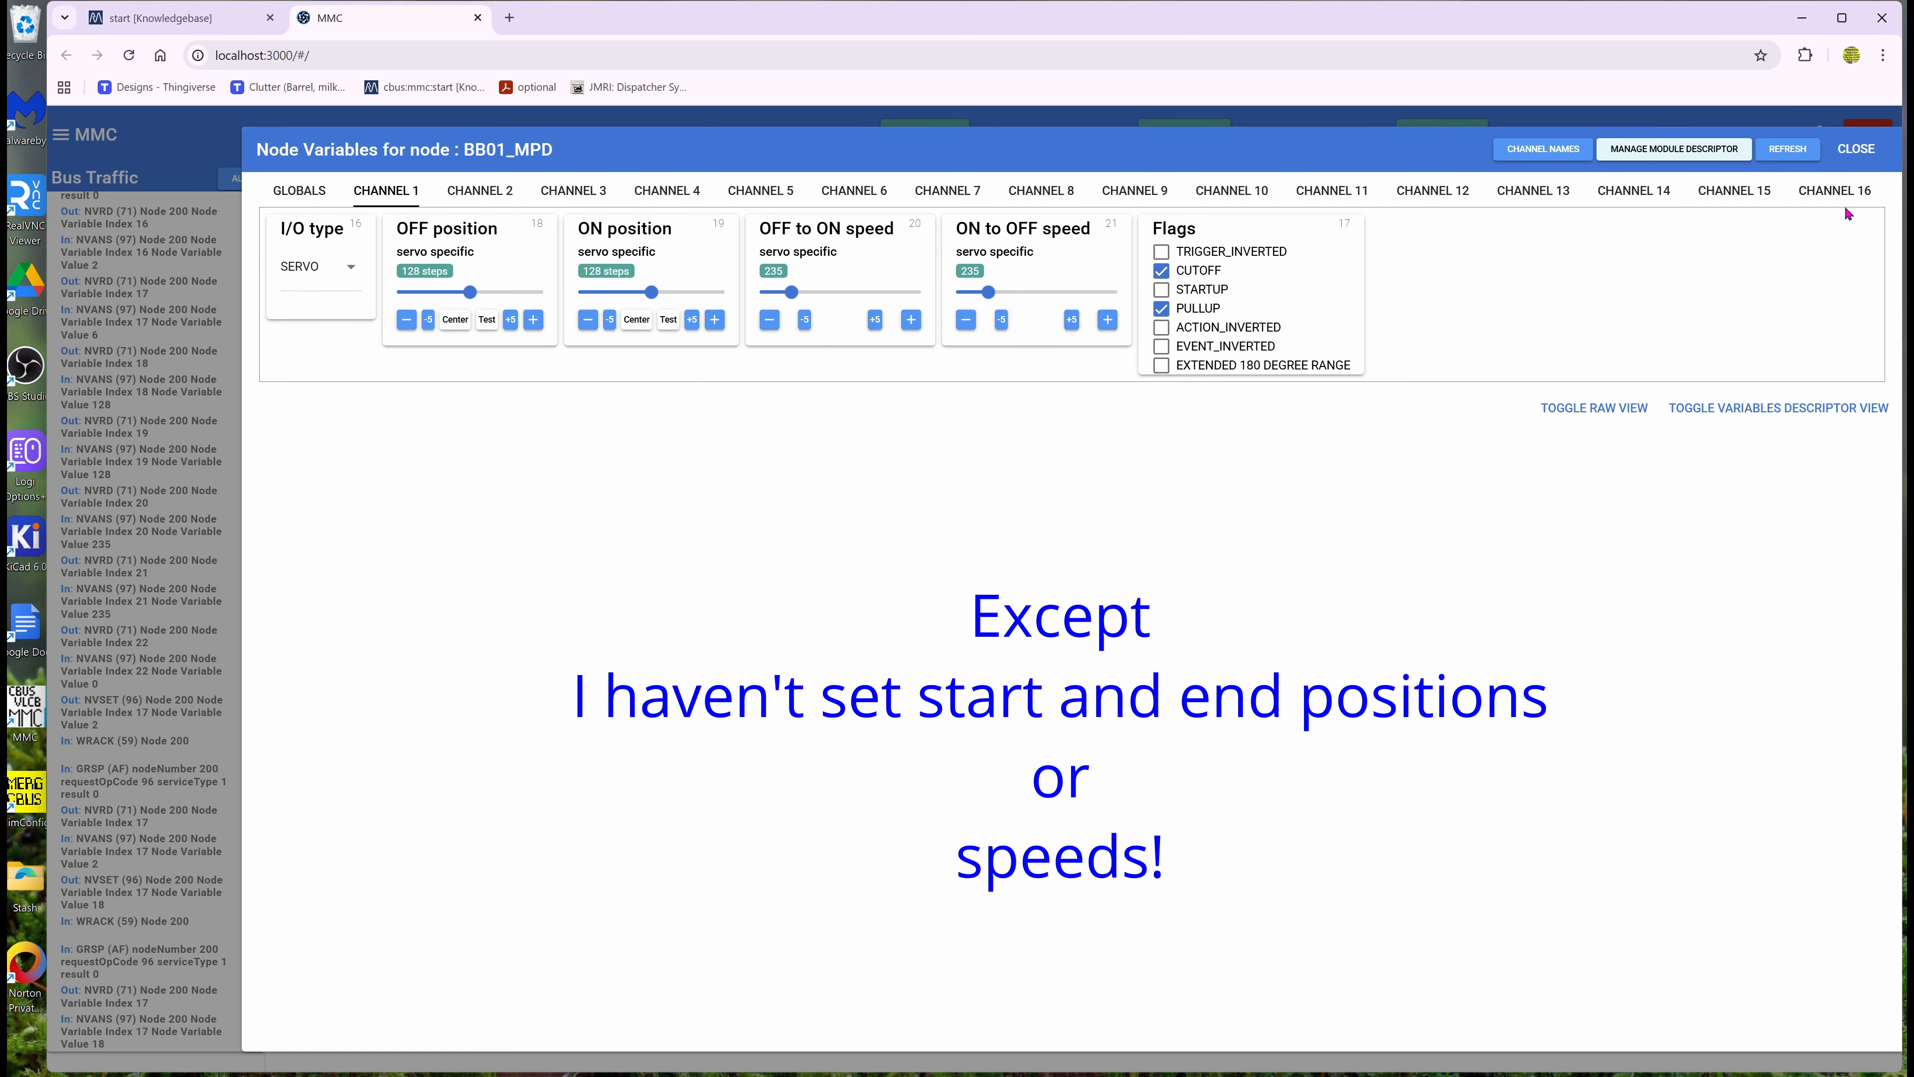
left_click(1874, 154)
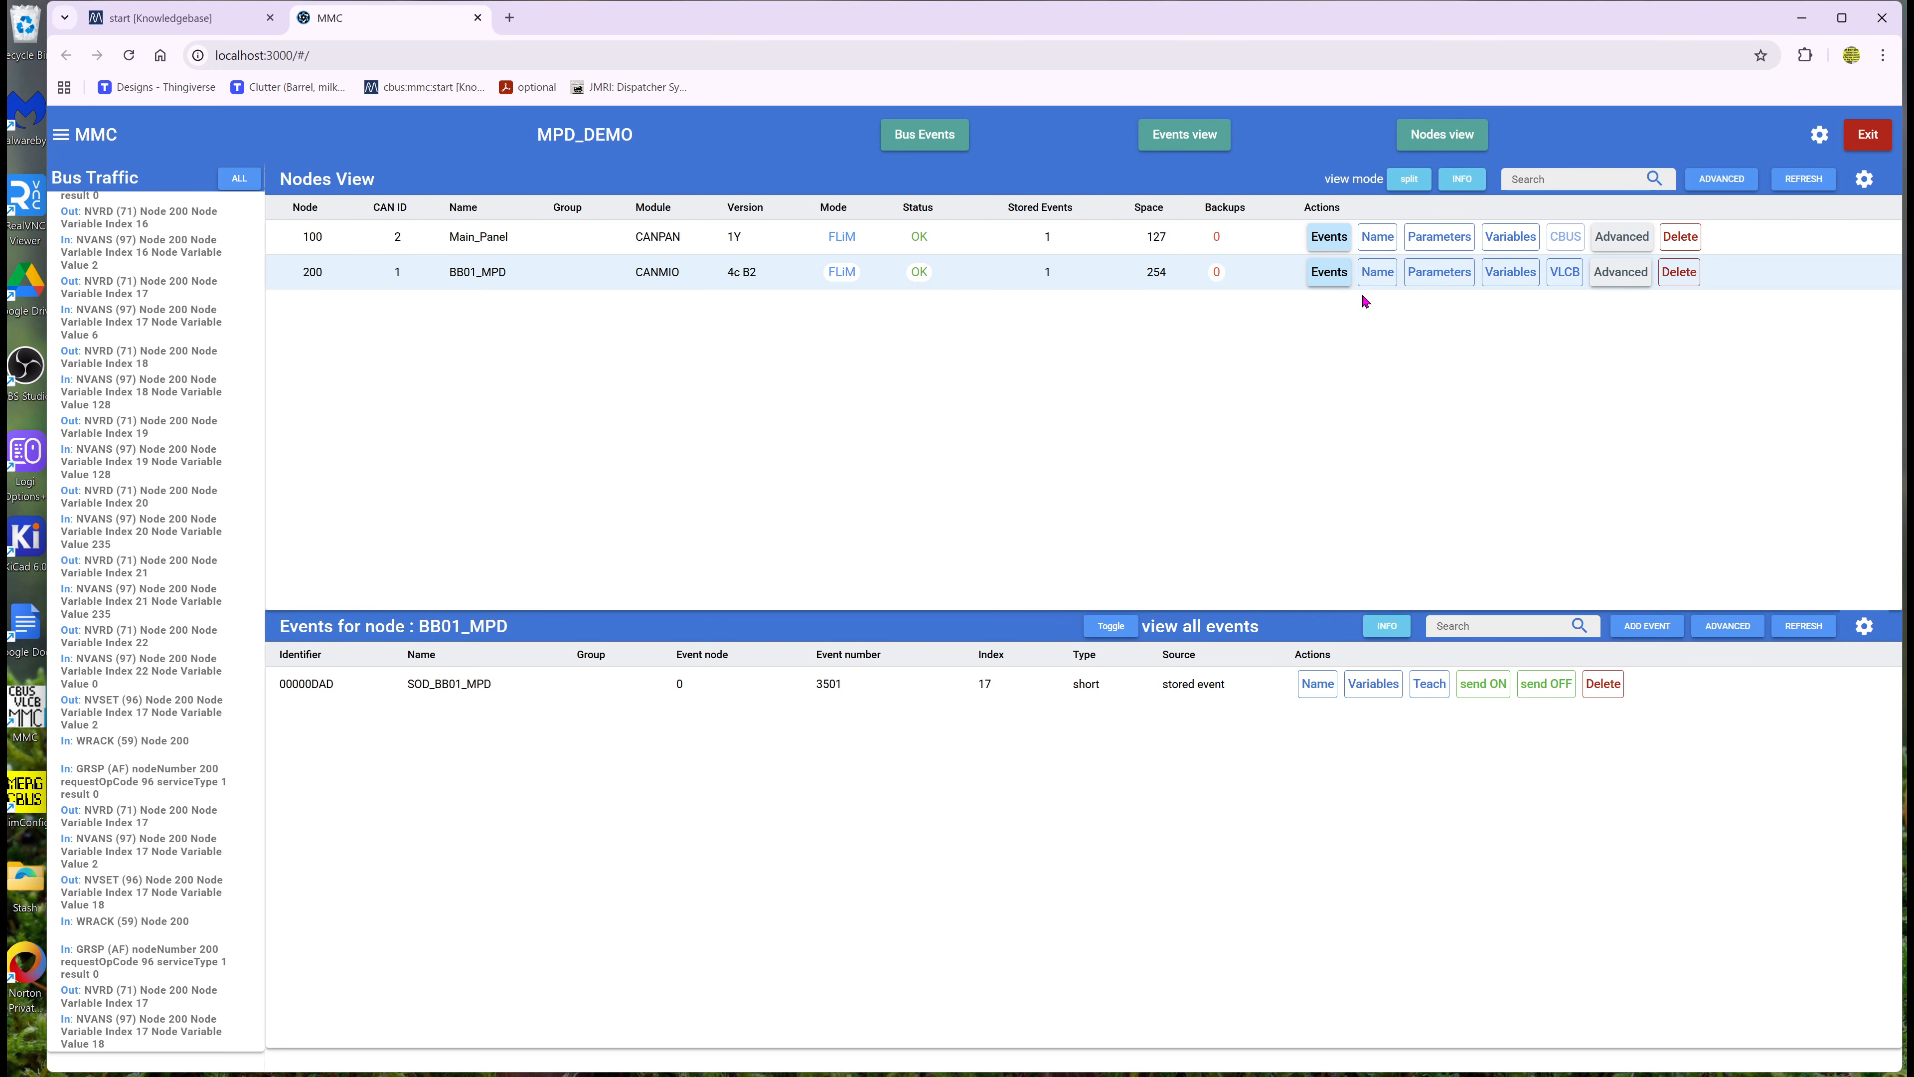
- Rename channel 1 of node BB01_MPD as MPD_01 in its channel names
left_click(1318, 279)
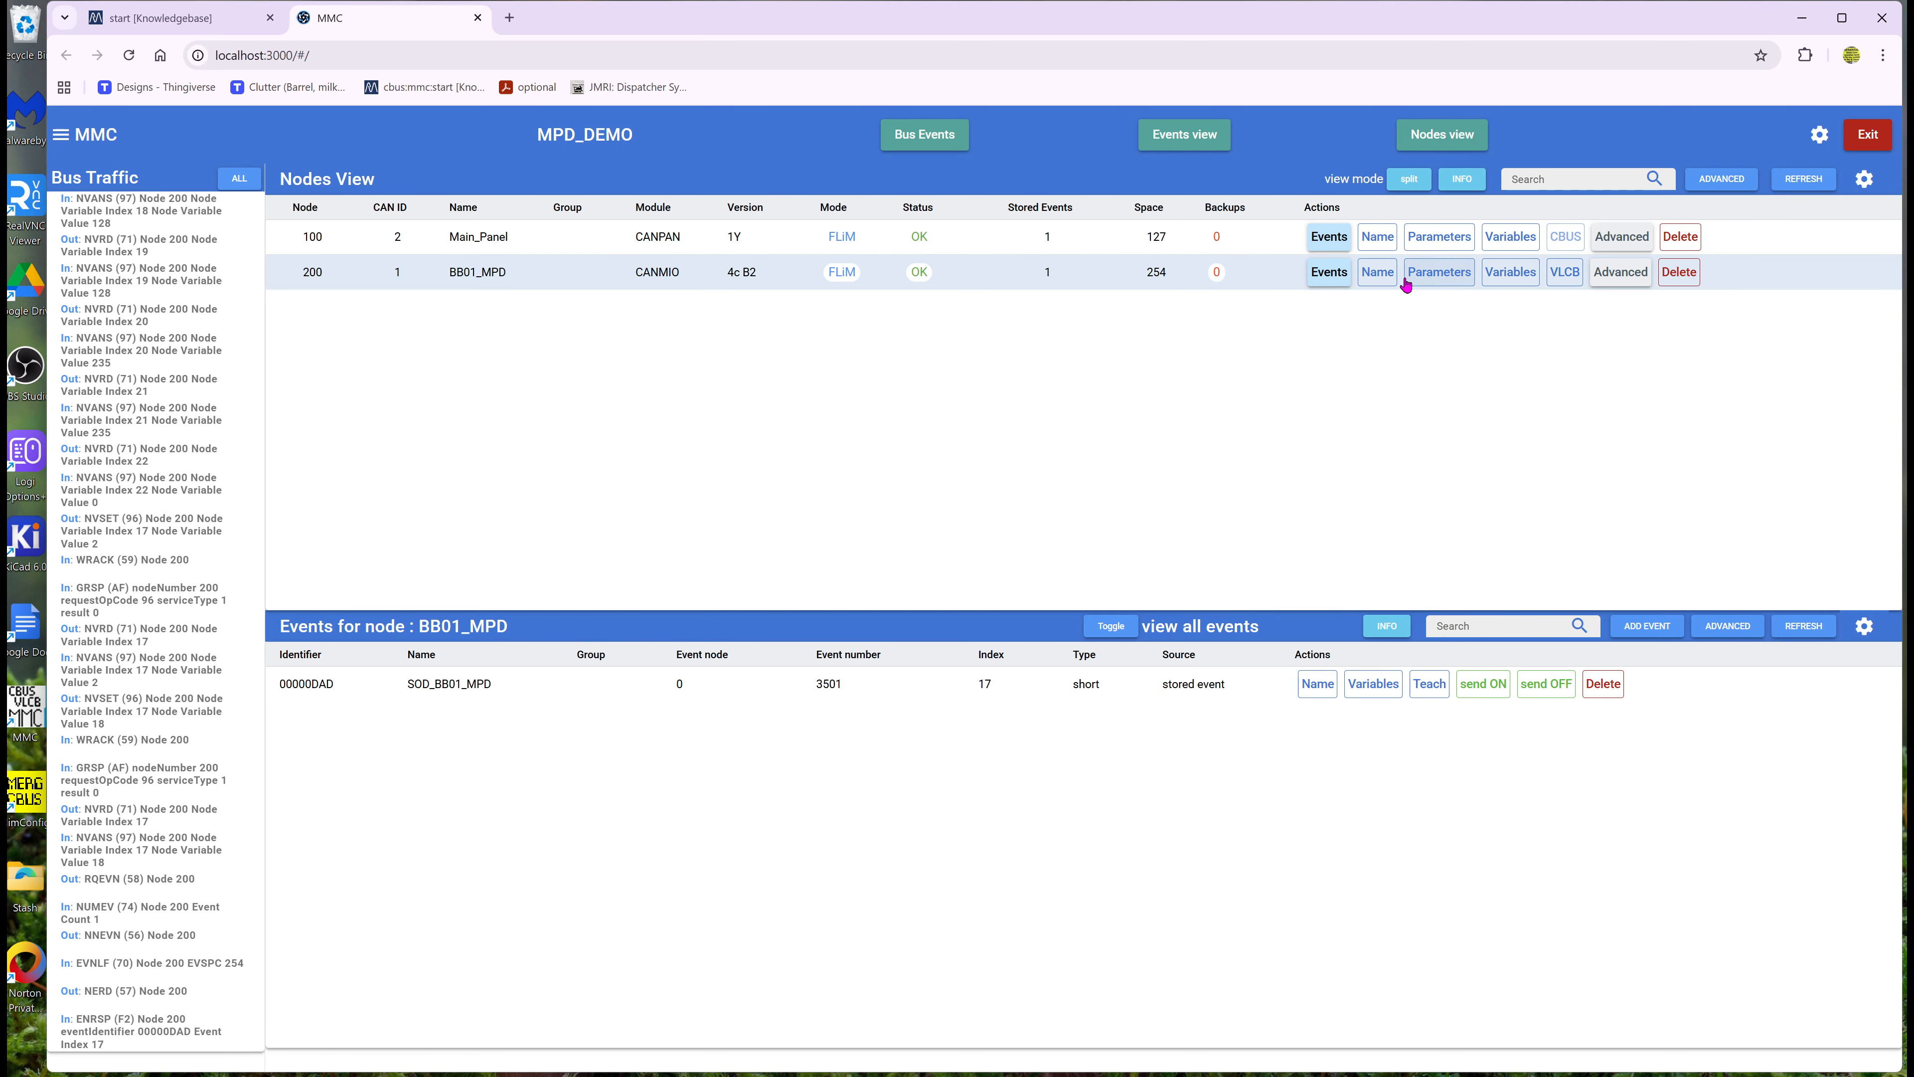
left_click(1520, 279)
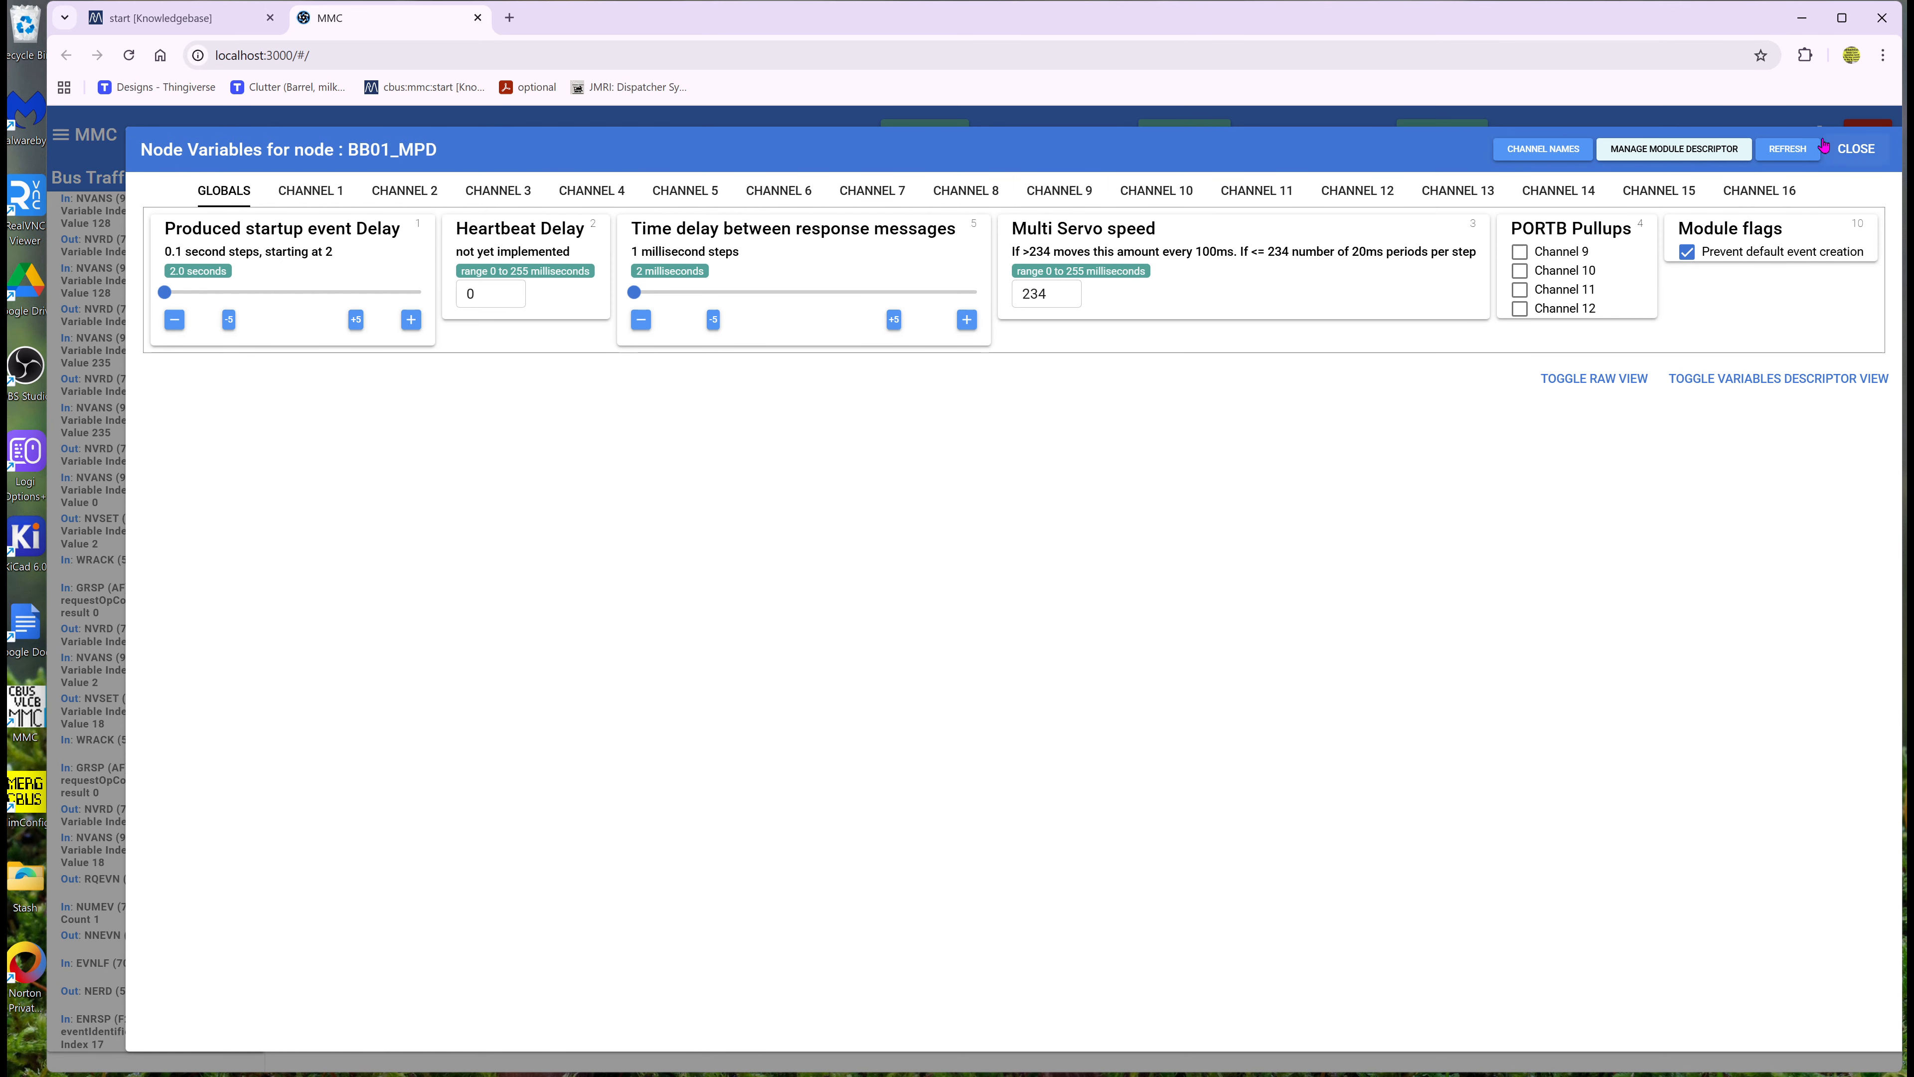
left_click(1560, 157)
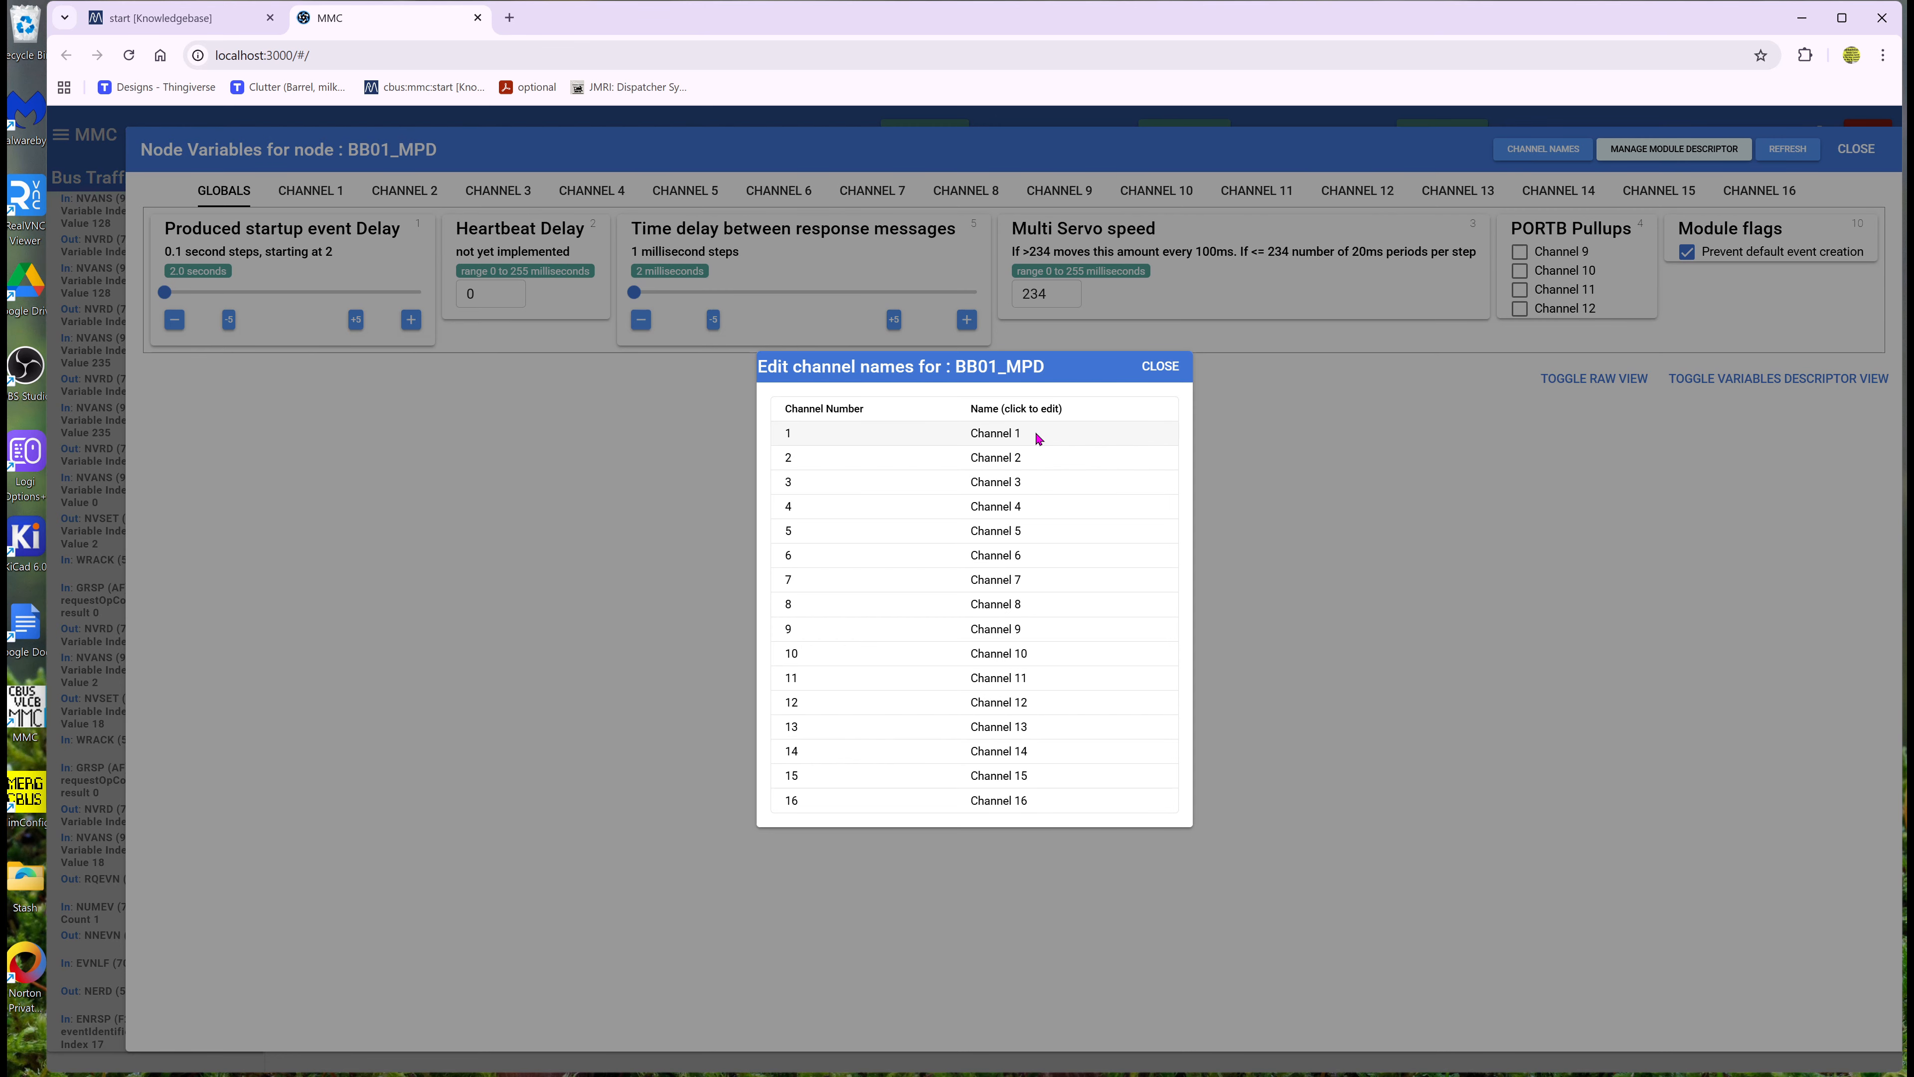
left_click(1038, 437)
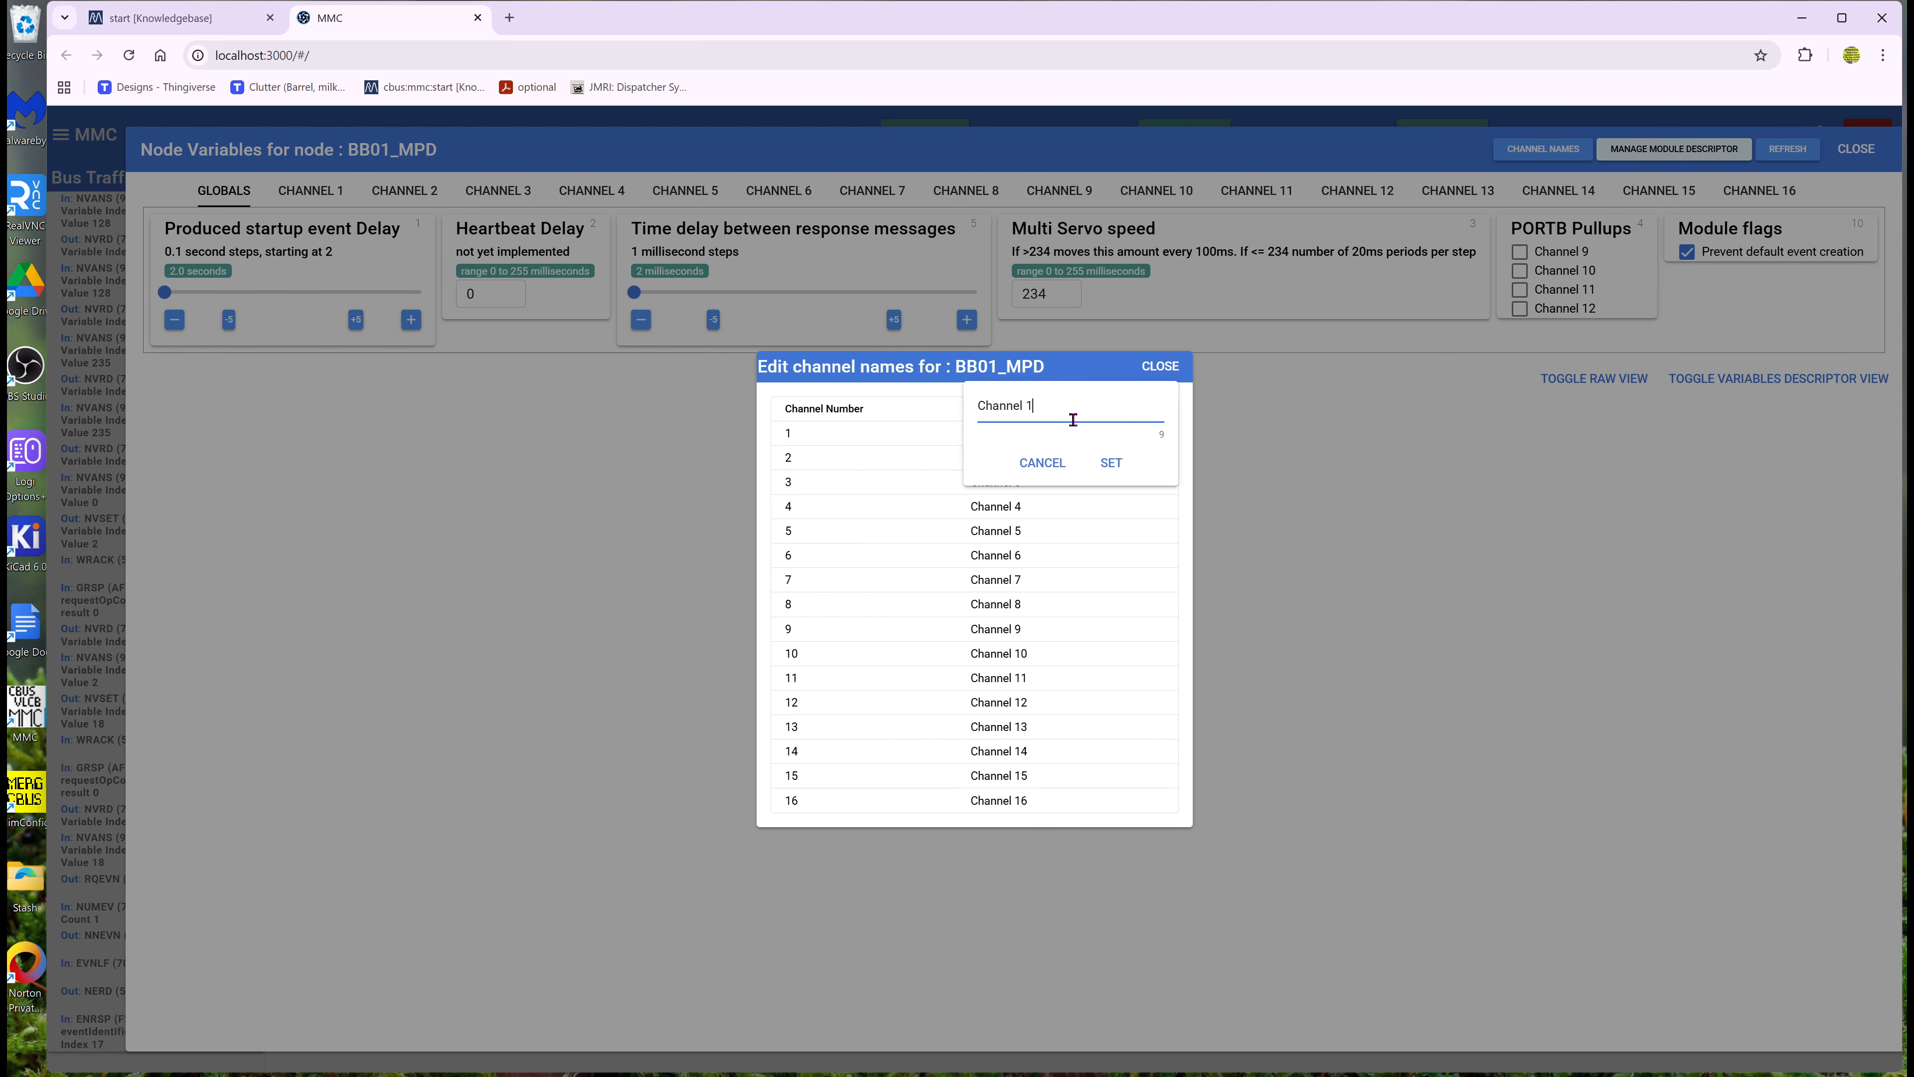
key("BackSpace")
key("BackSpace")
key("BackSpace")
key("BackSpace")
type("MPD_01")
left_click(1111, 462)
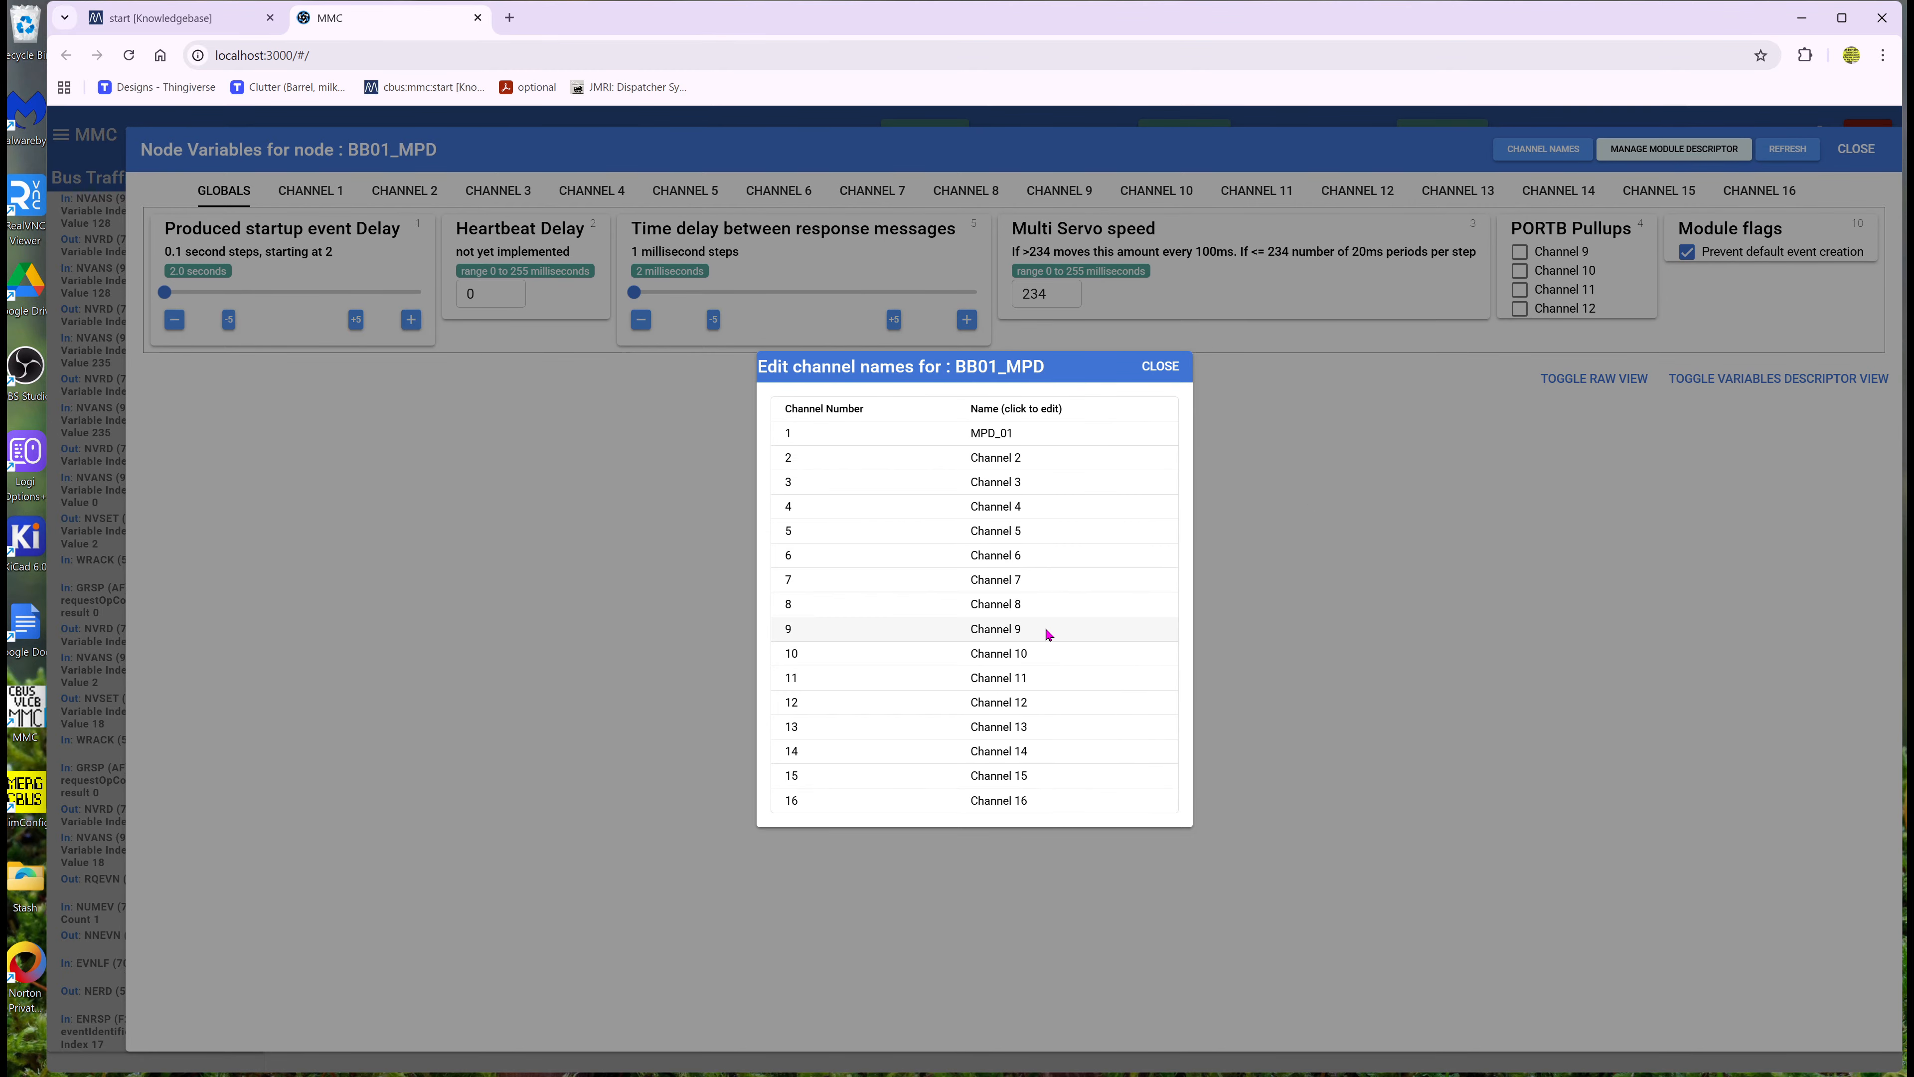
- Rename channel 9 of node BB01_MPD as MPD_01_Frog_Polarity
left_click(1032, 640)
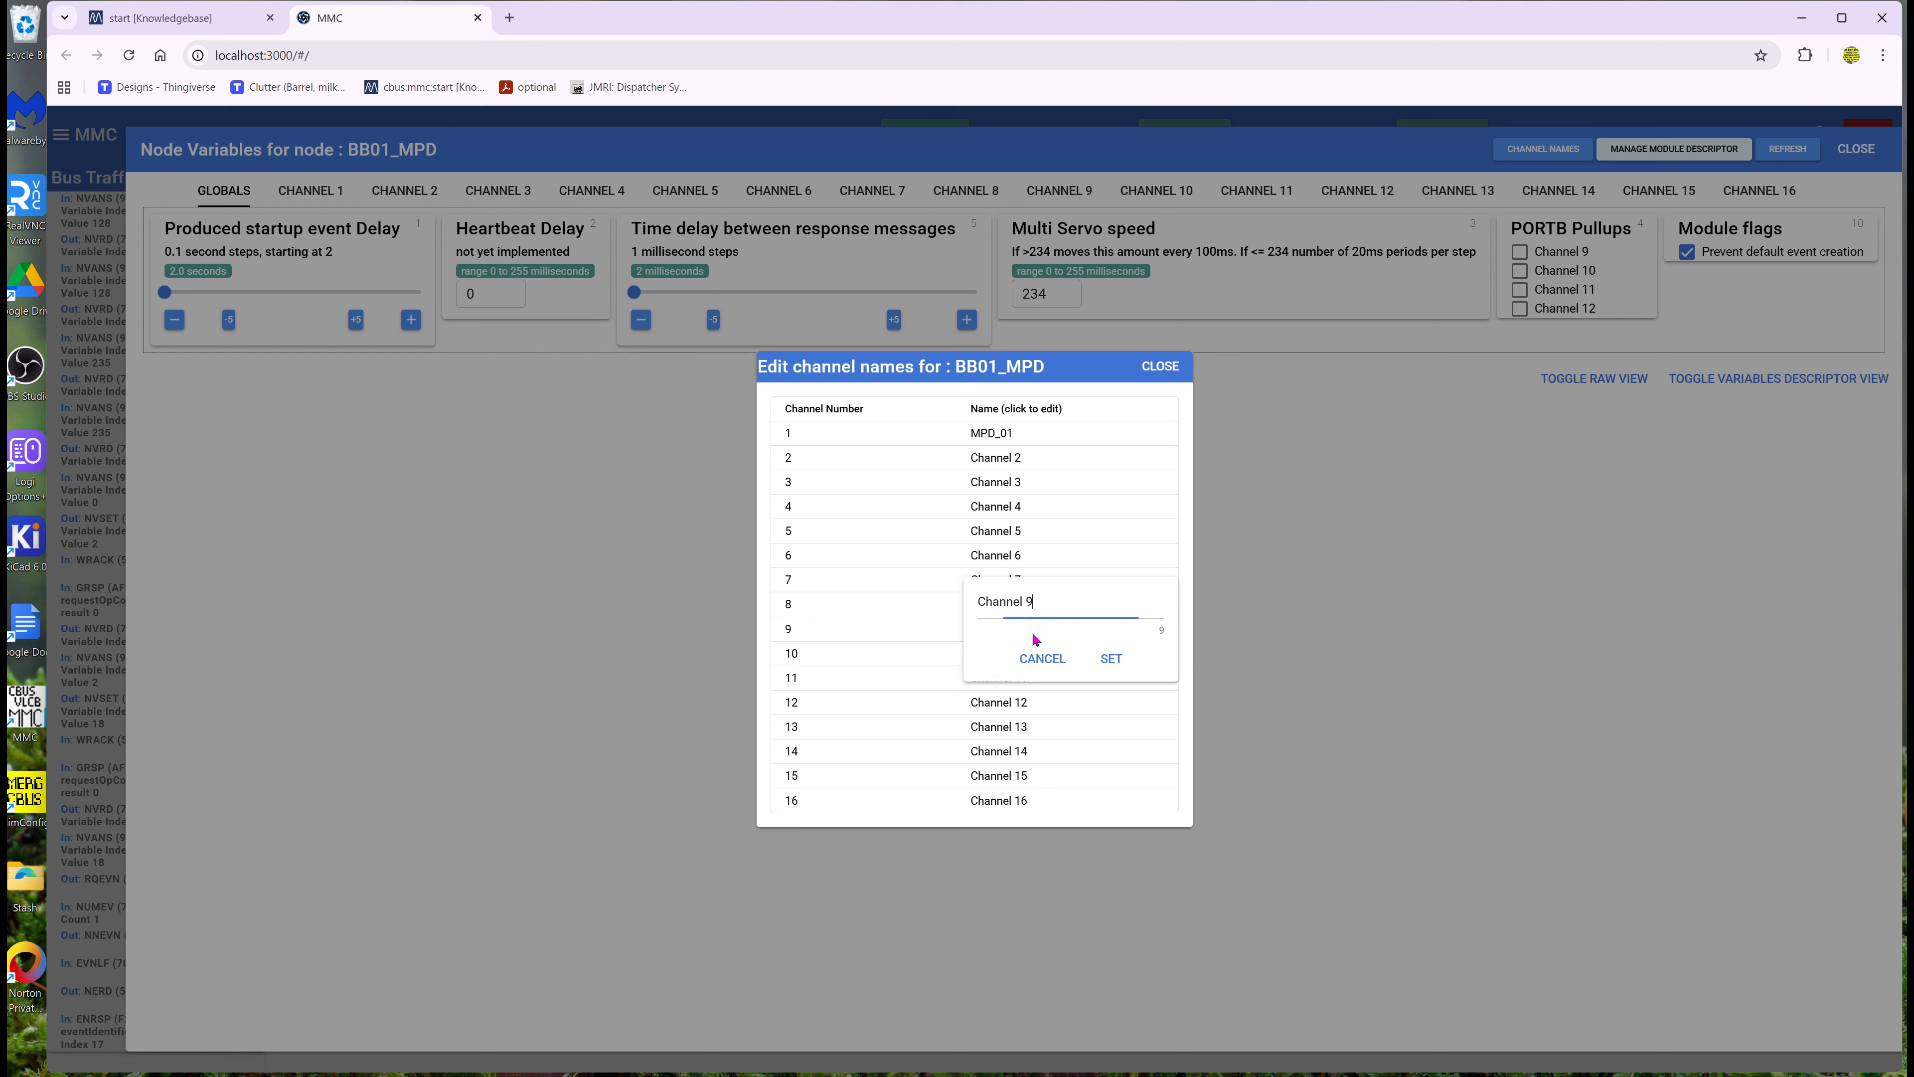
left_click_drag(1038, 603, 928, 603)
type("M")
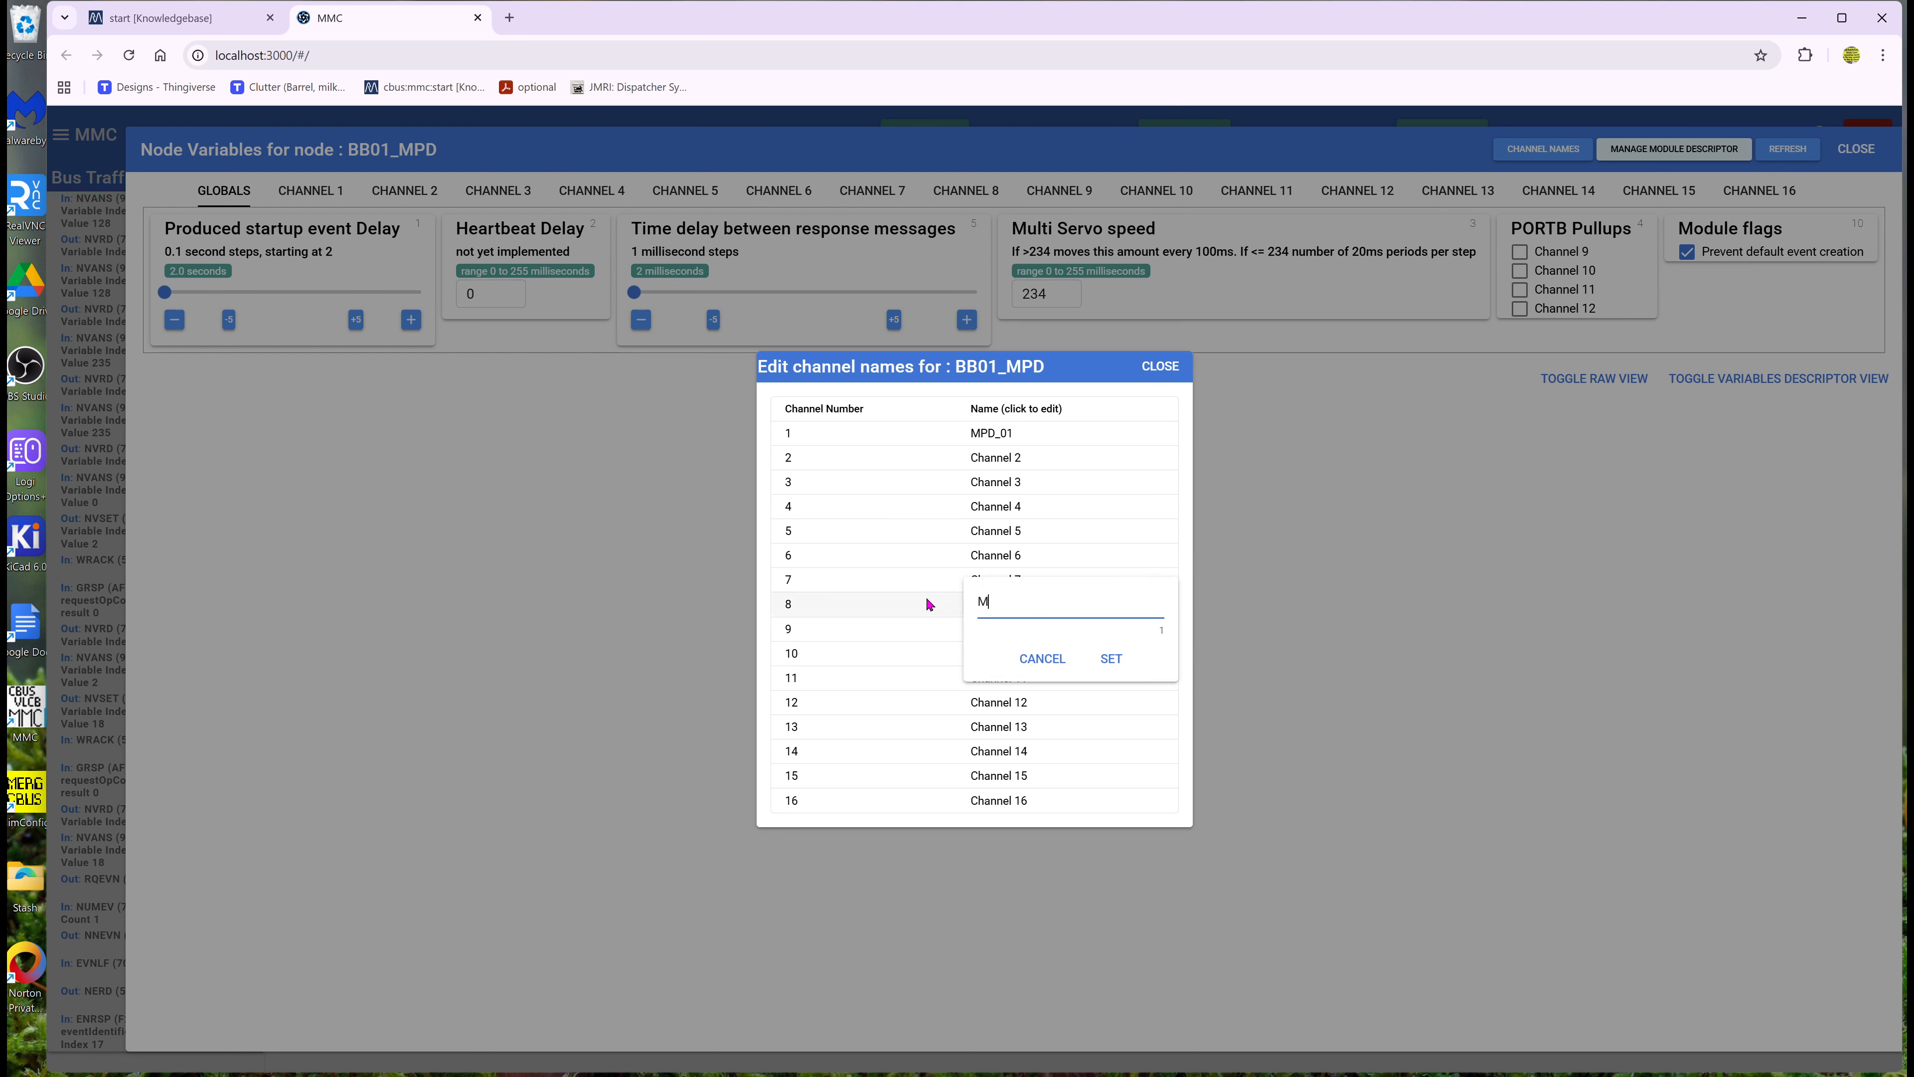
type("PD_01_Frog_Polarity")
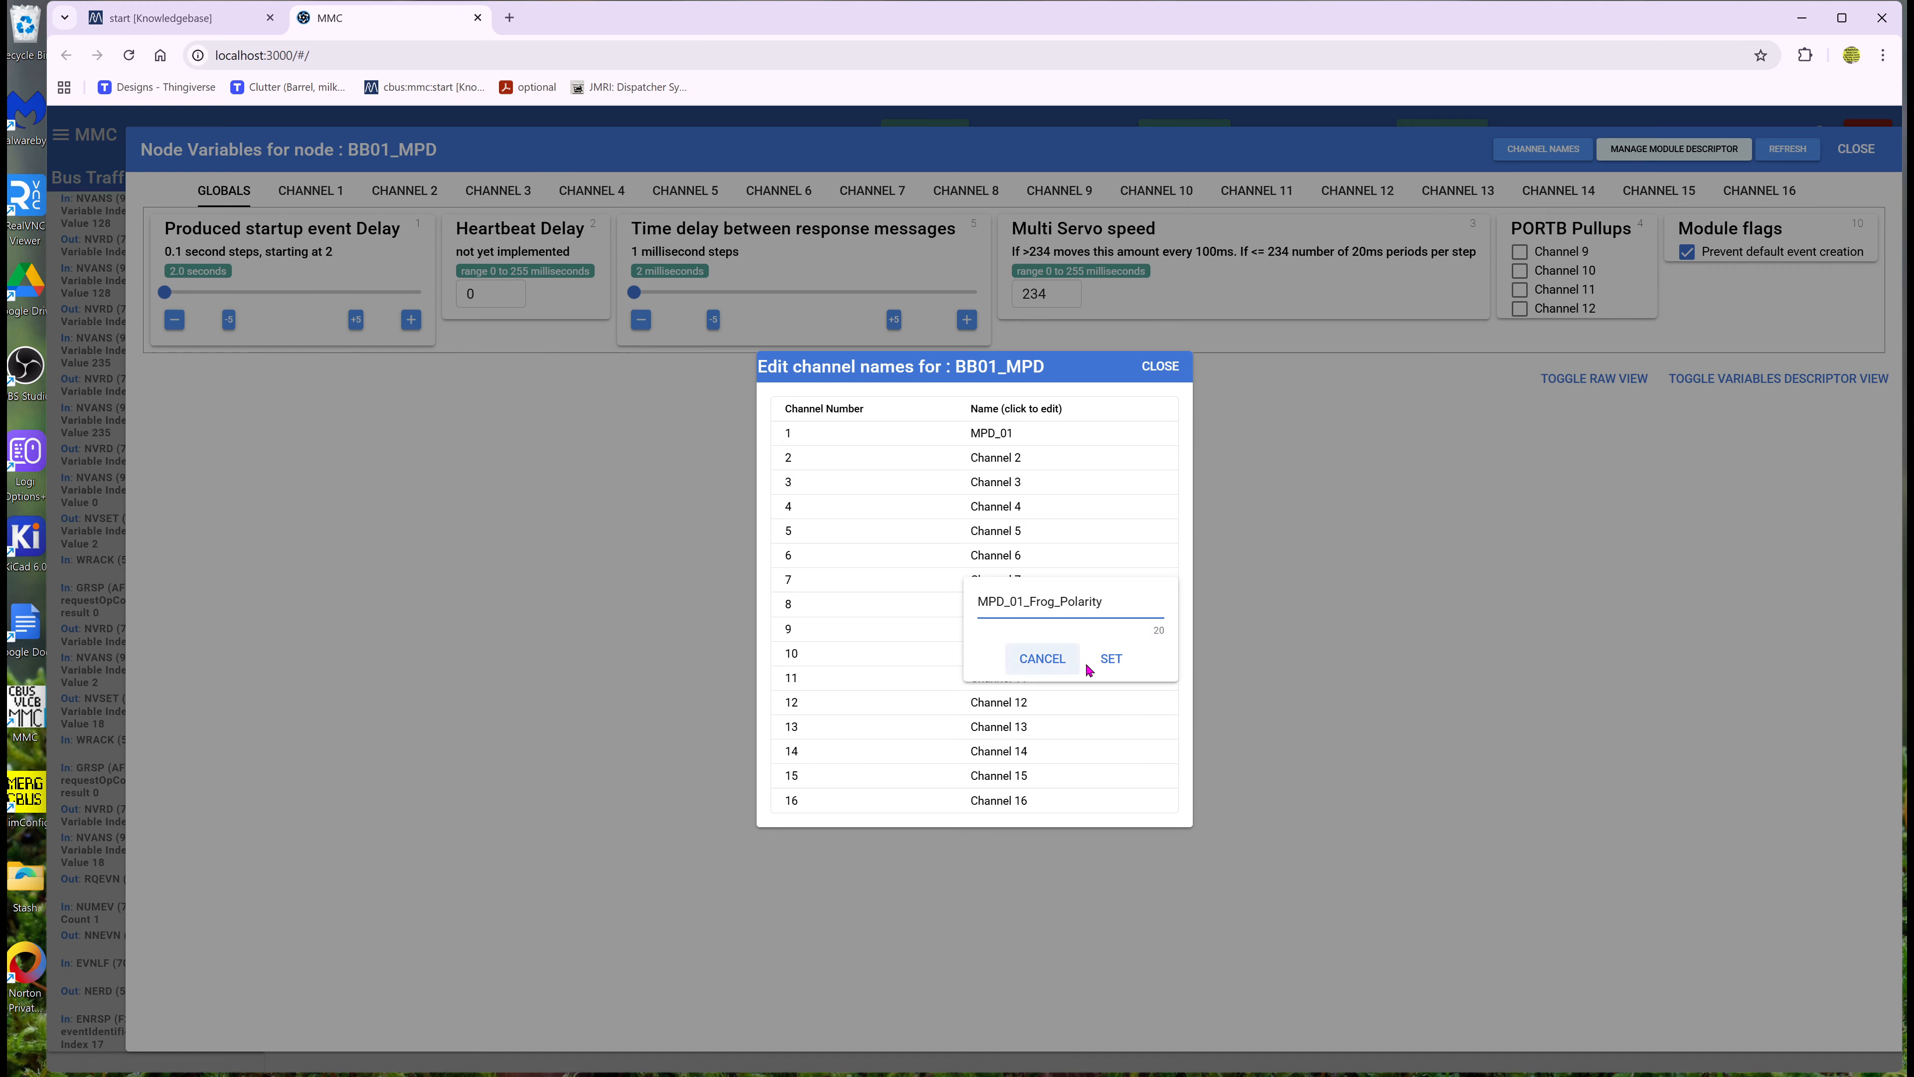
left_click(1109, 660)
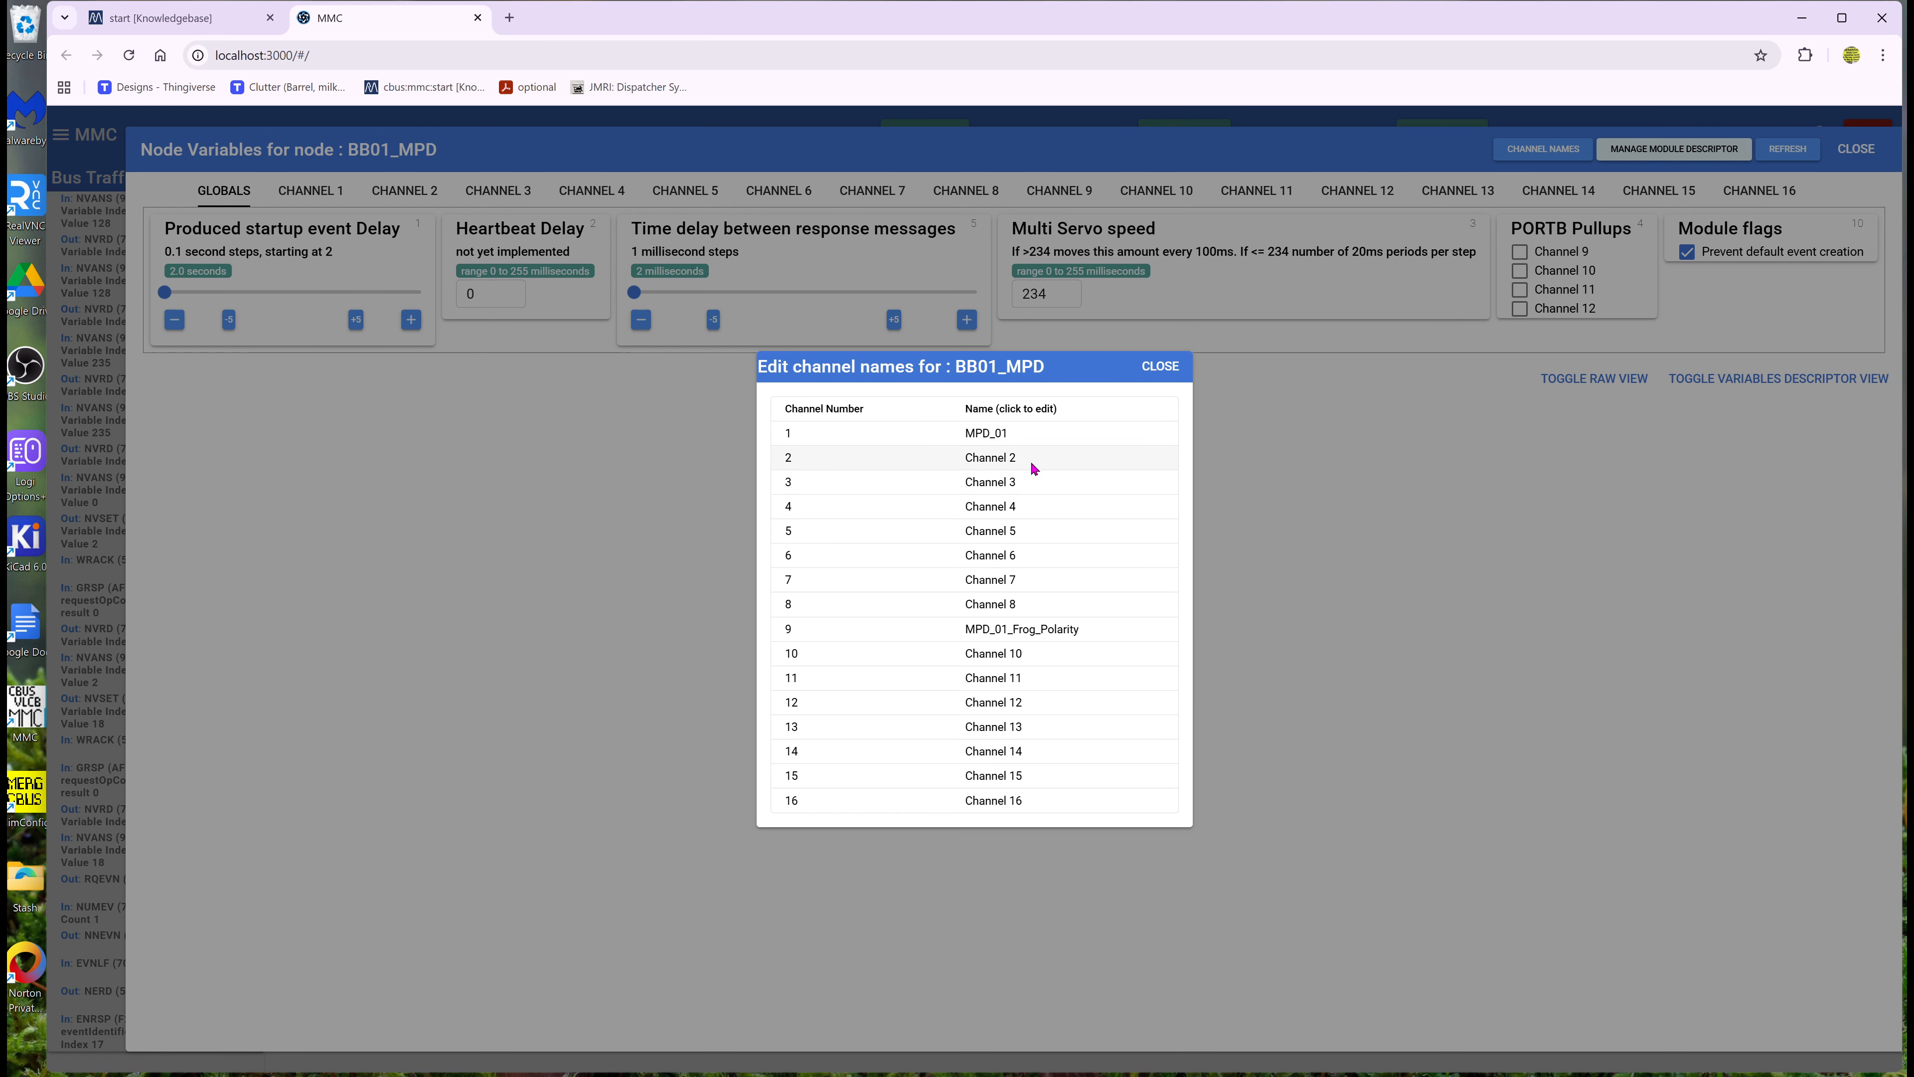
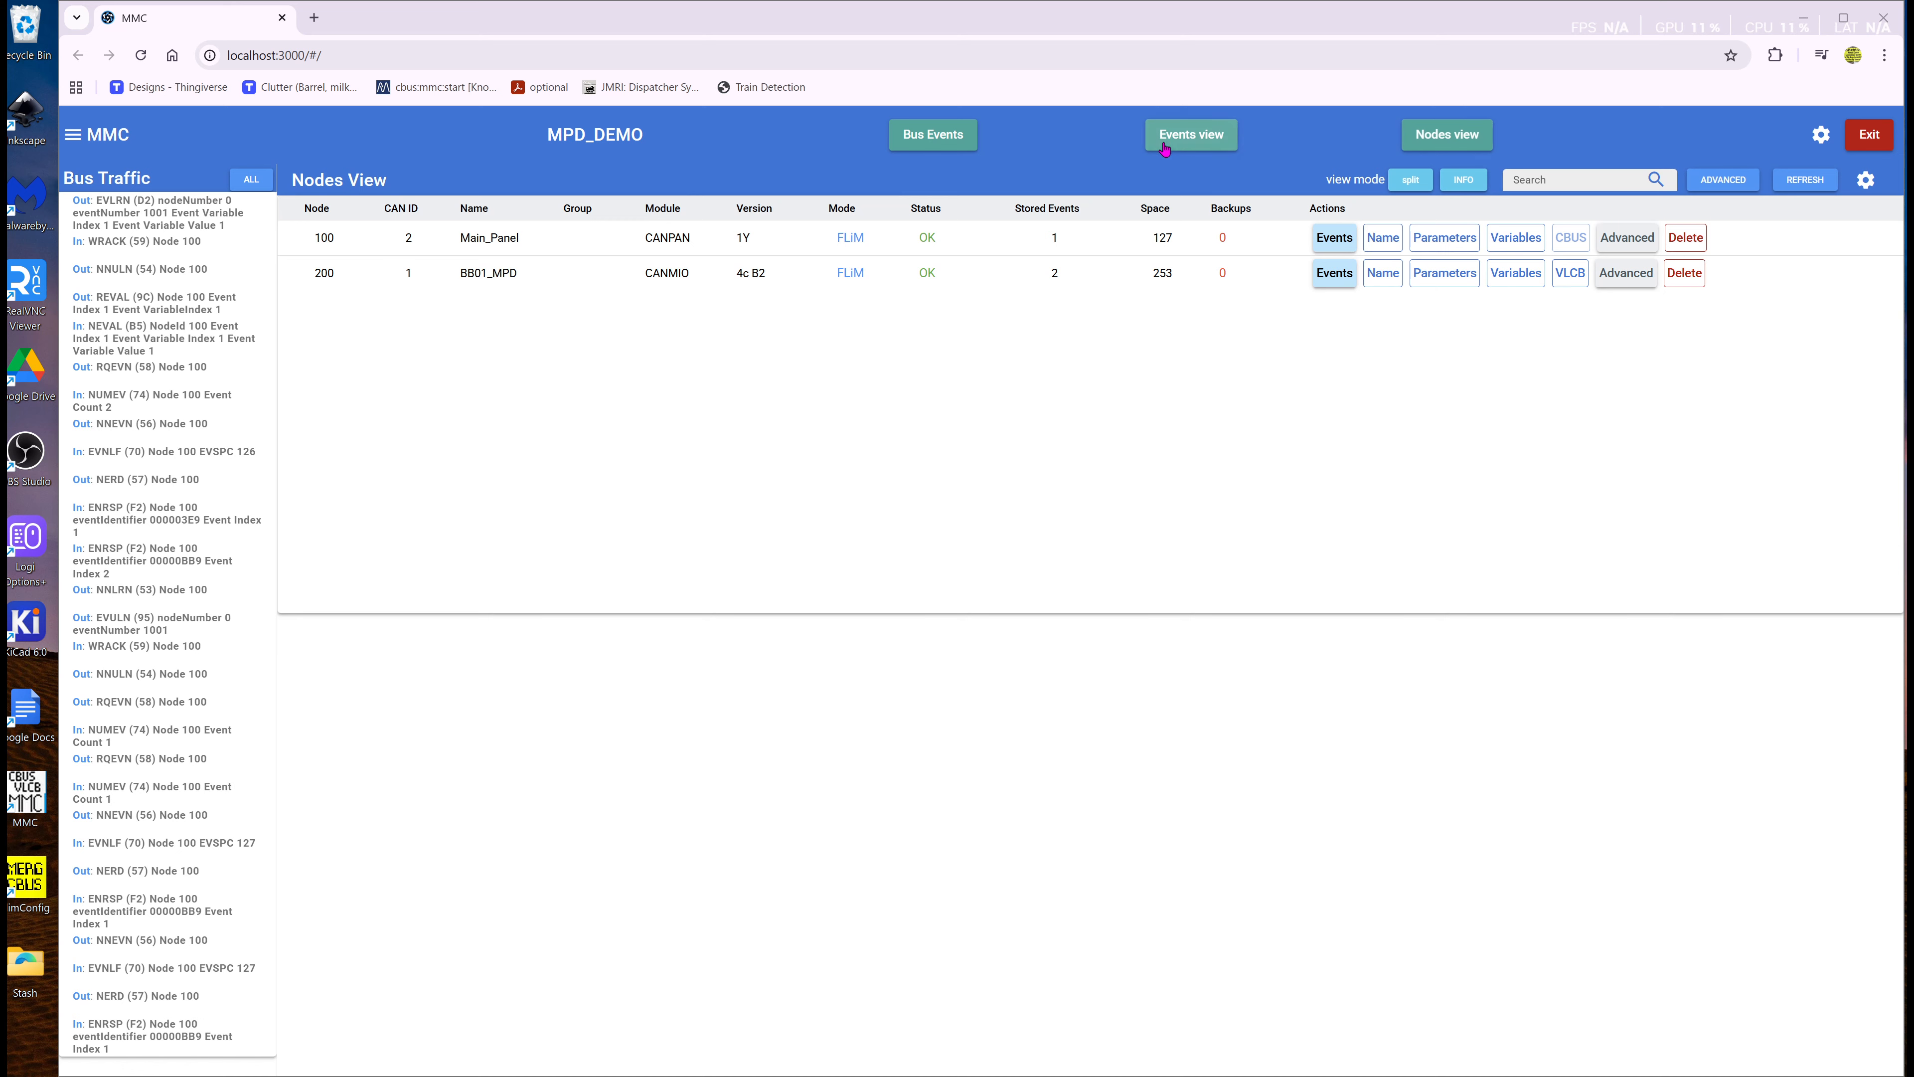
- Check in the events list which nodes are linked to the event MPD_01_set_to_Reverse
left_click(1175, 141)
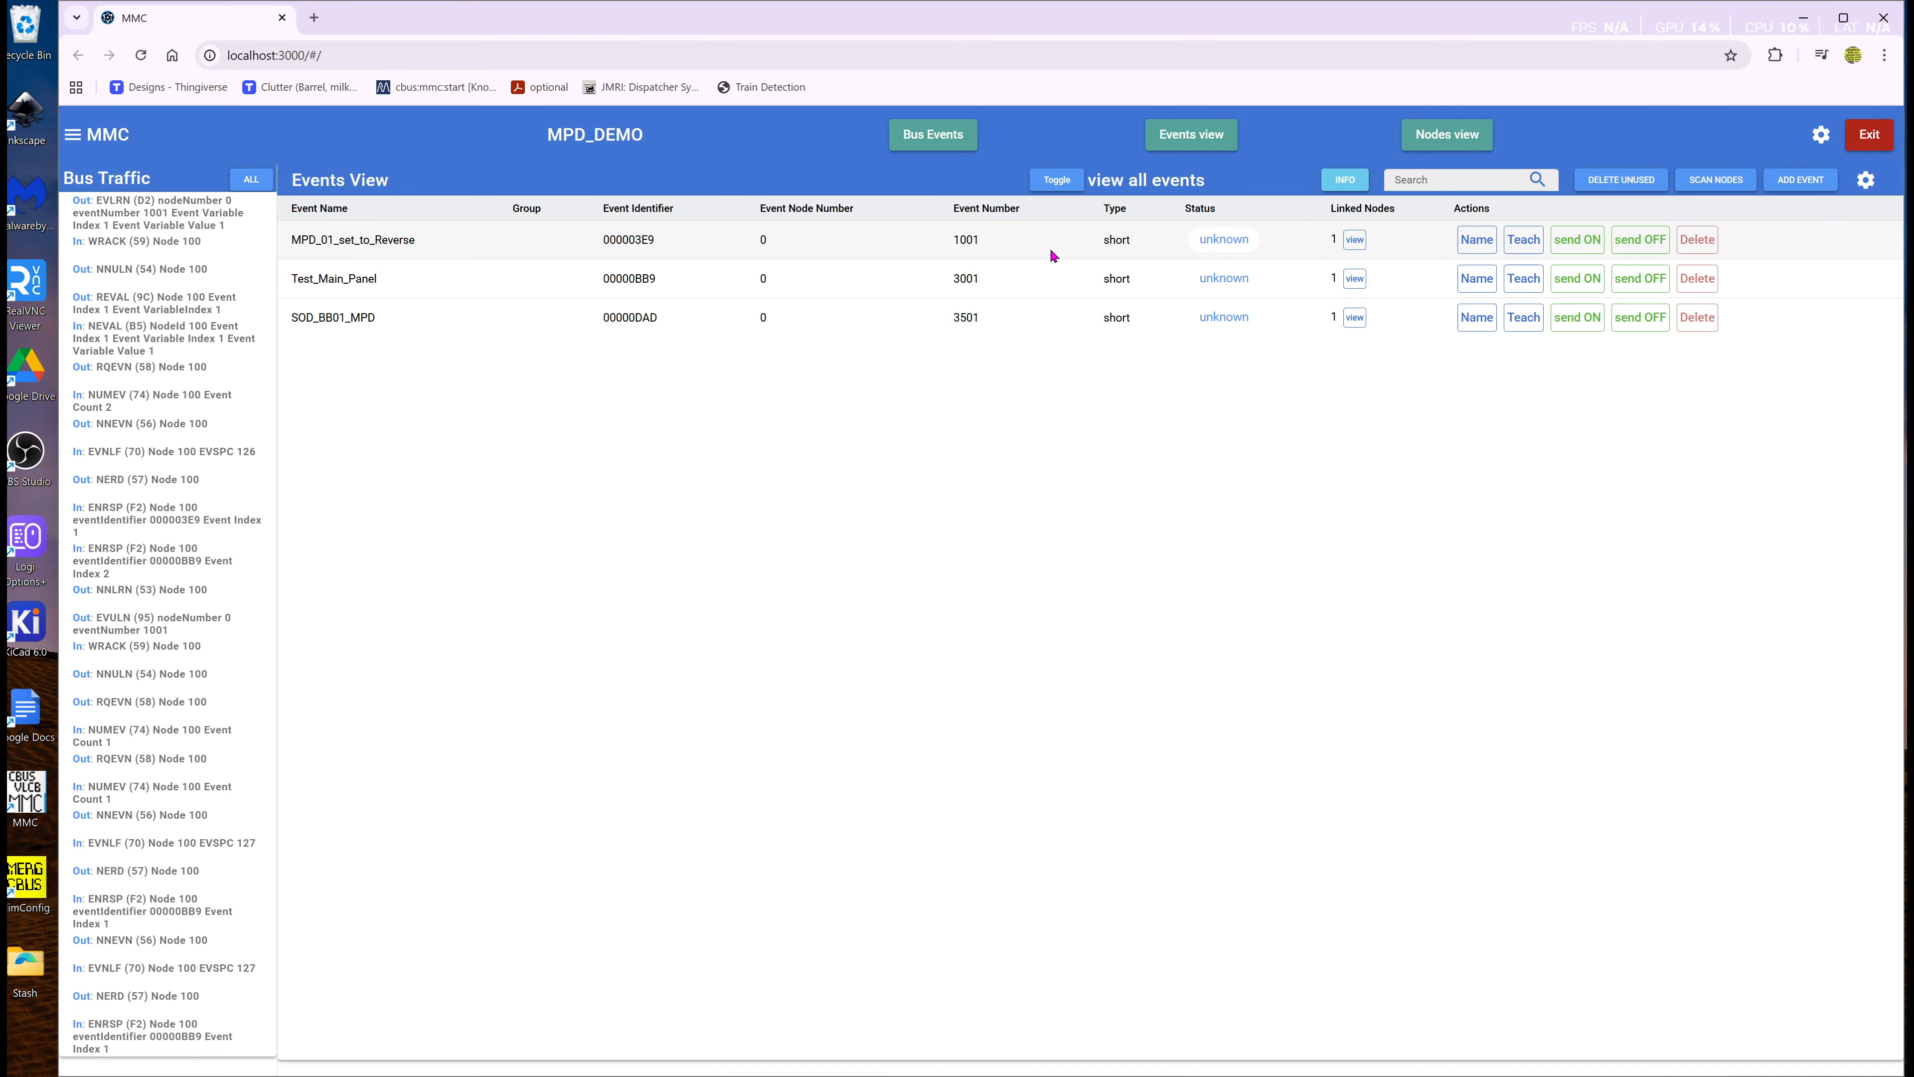
left_click(1353, 240)
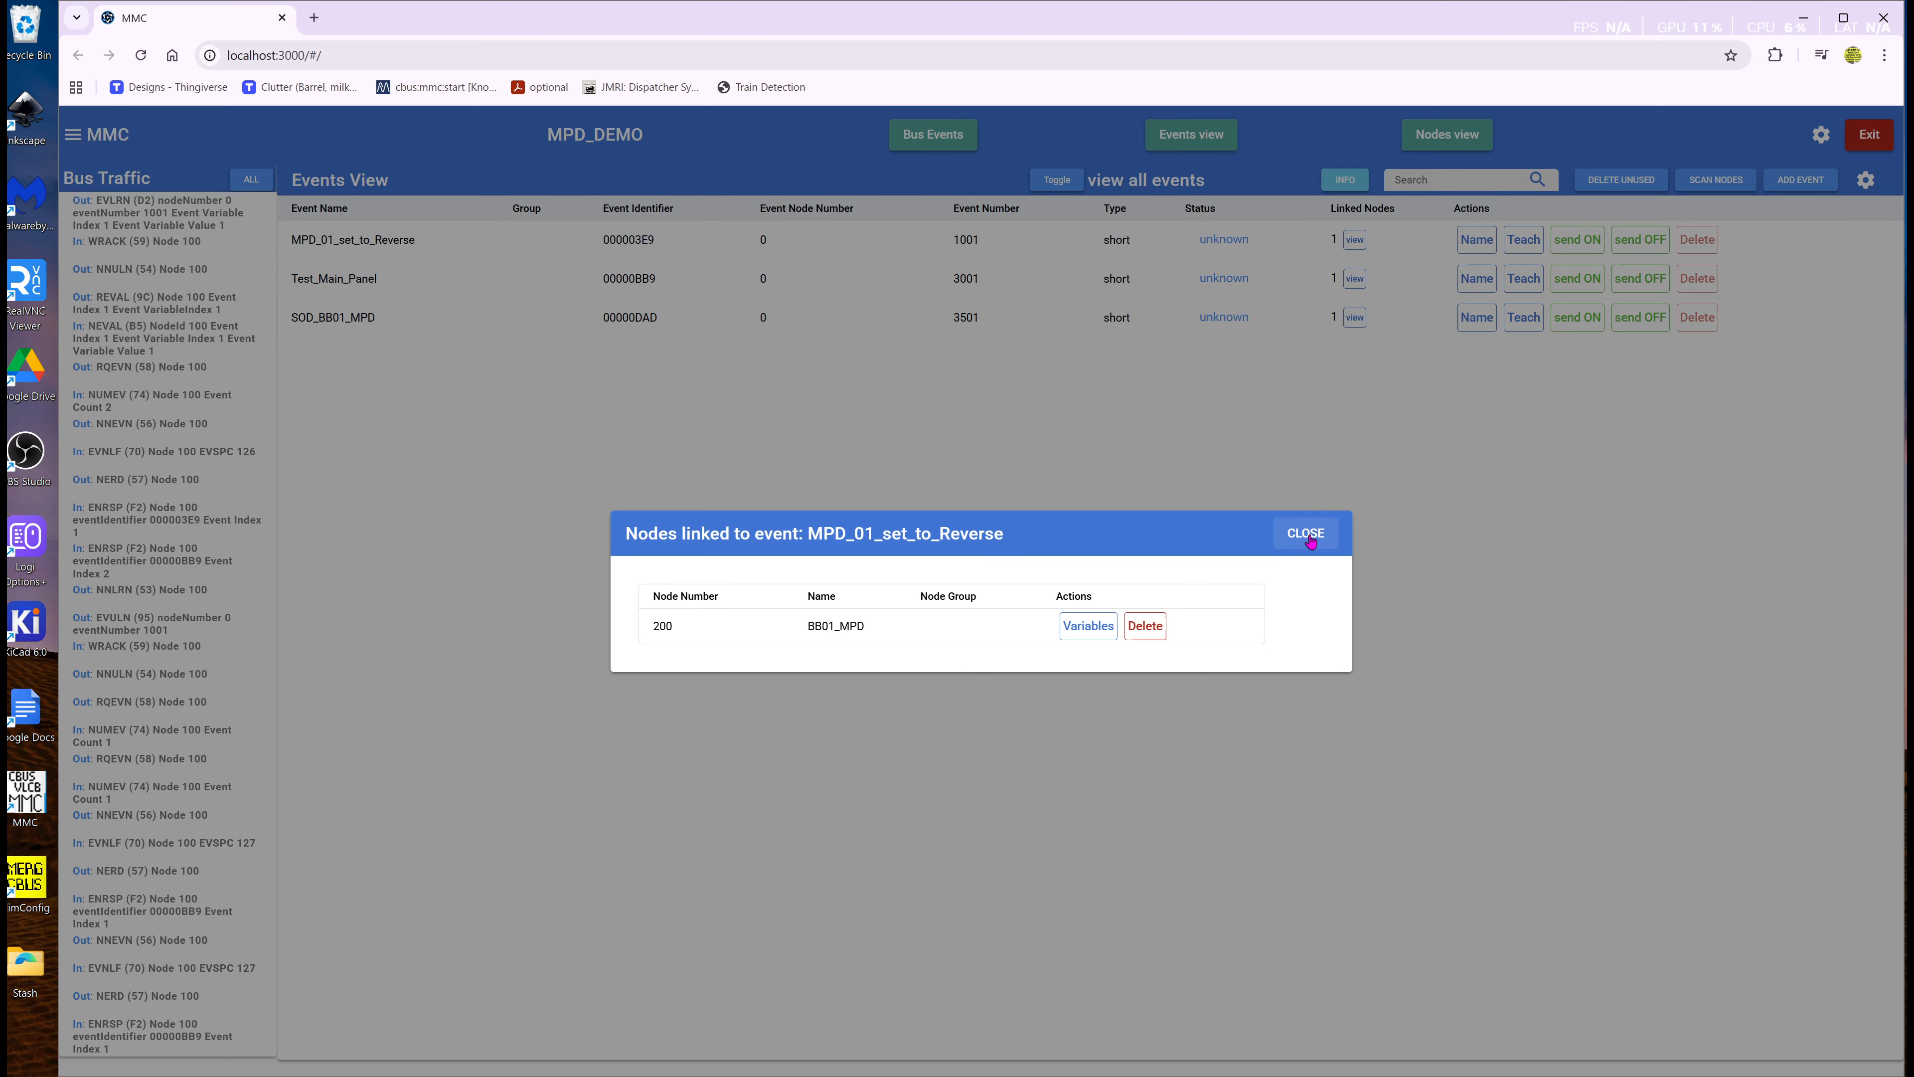
left_click(1303, 535)
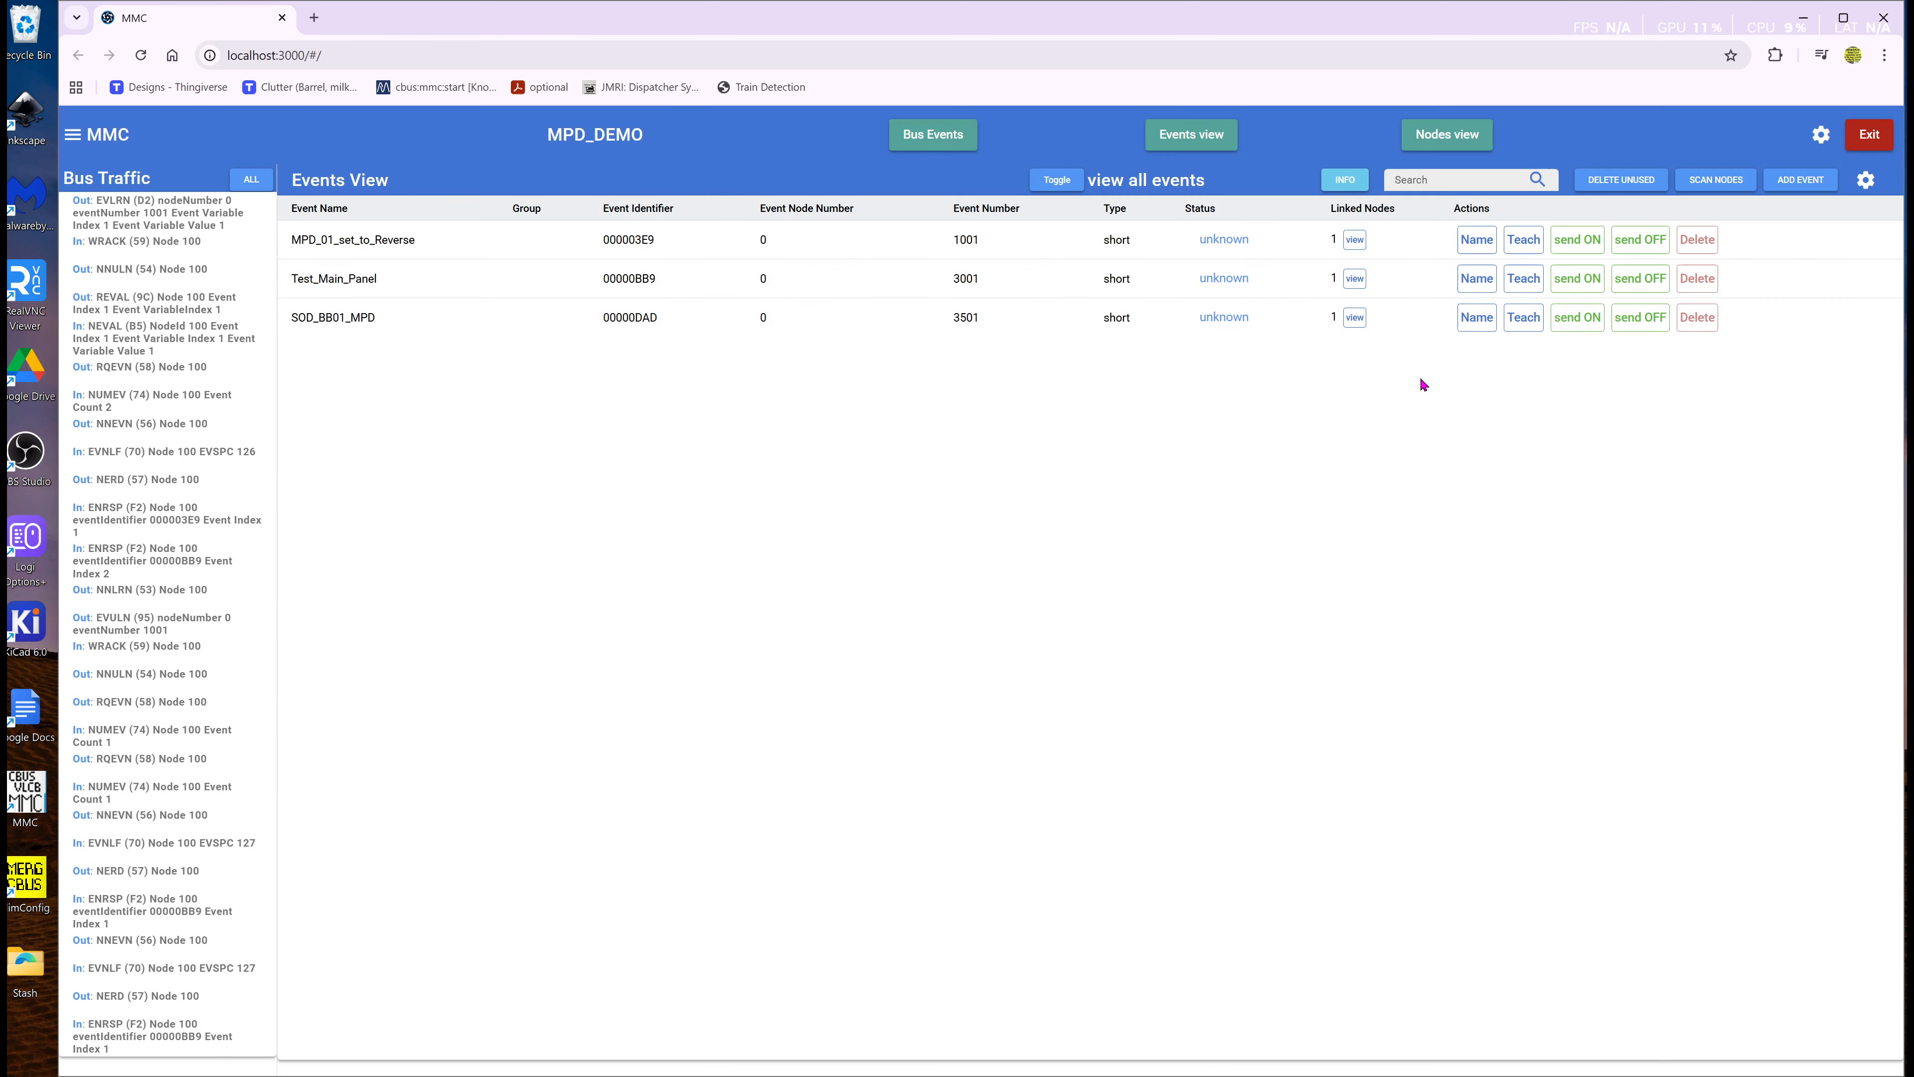
- Teach the event MPD_01_set_to_Reverse to node 100: Main_Panel
left_click(1520, 239)
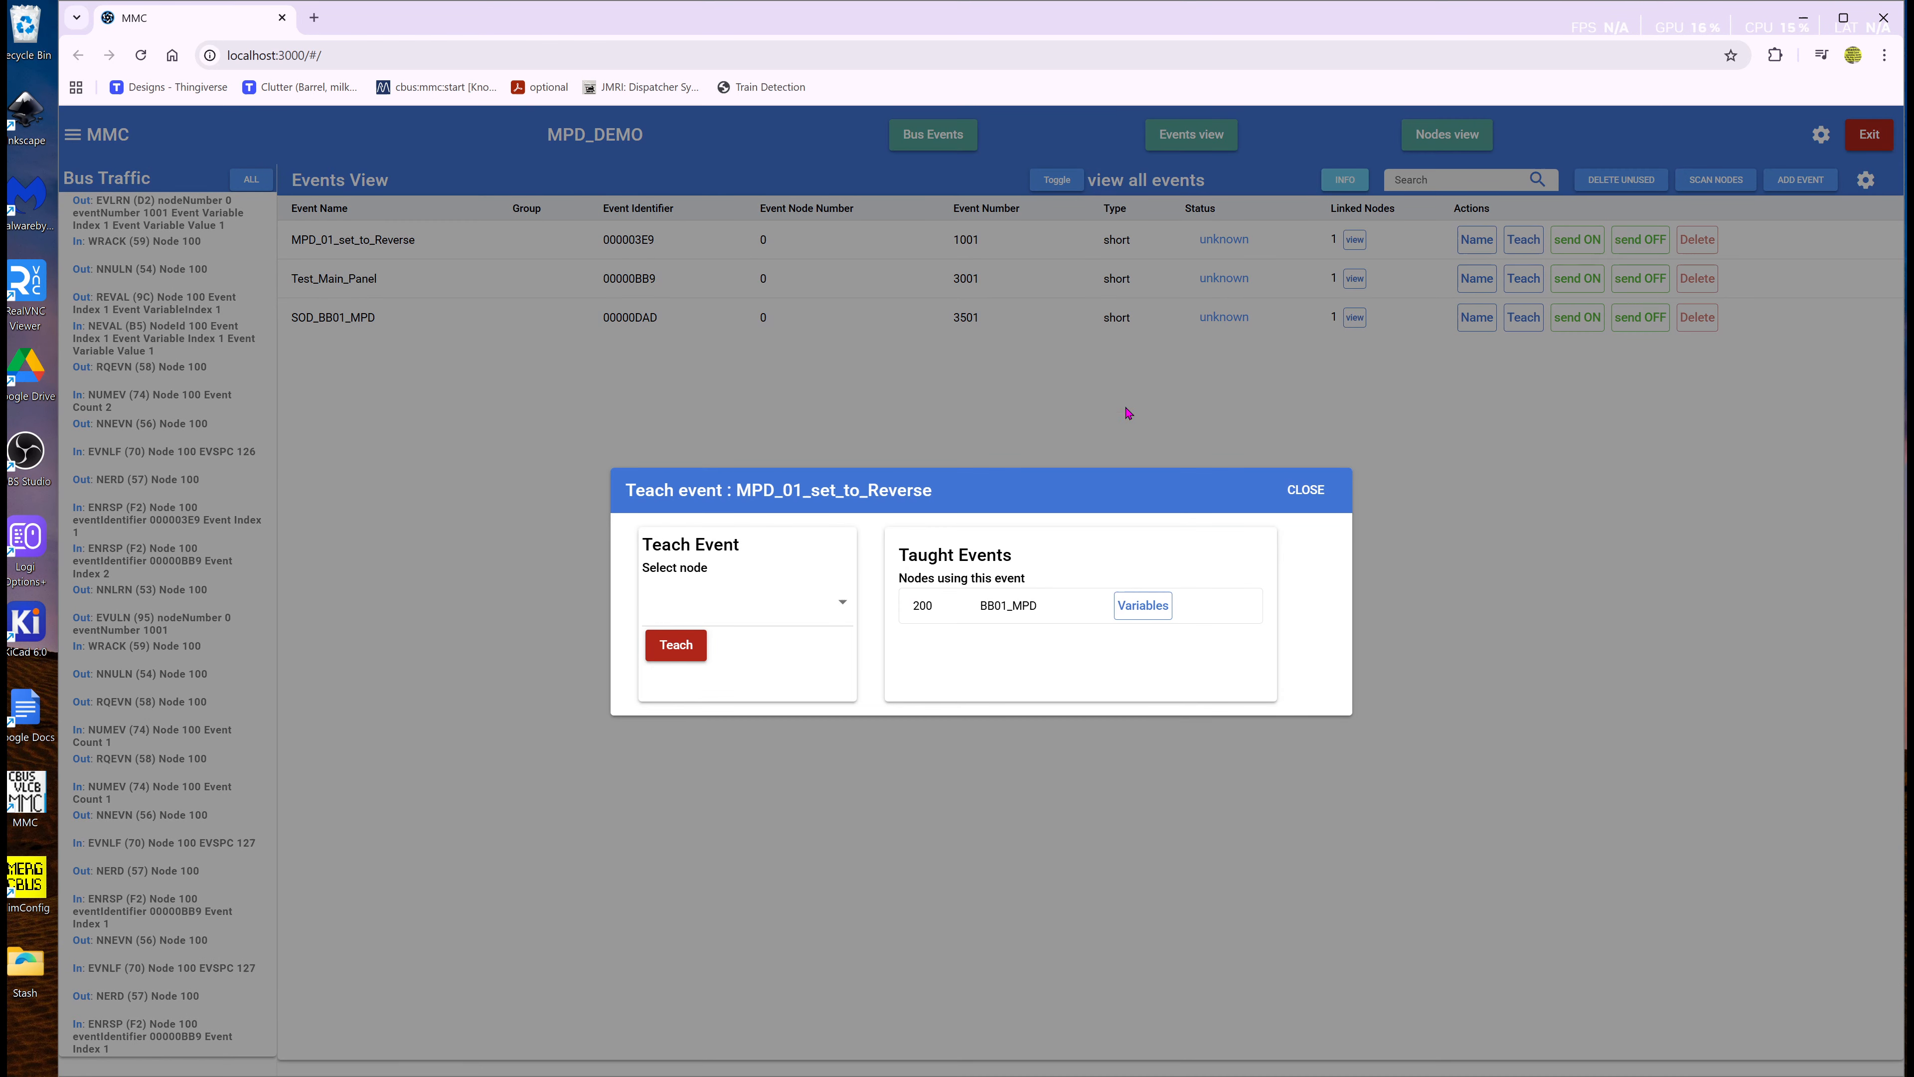
left_click(838, 606)
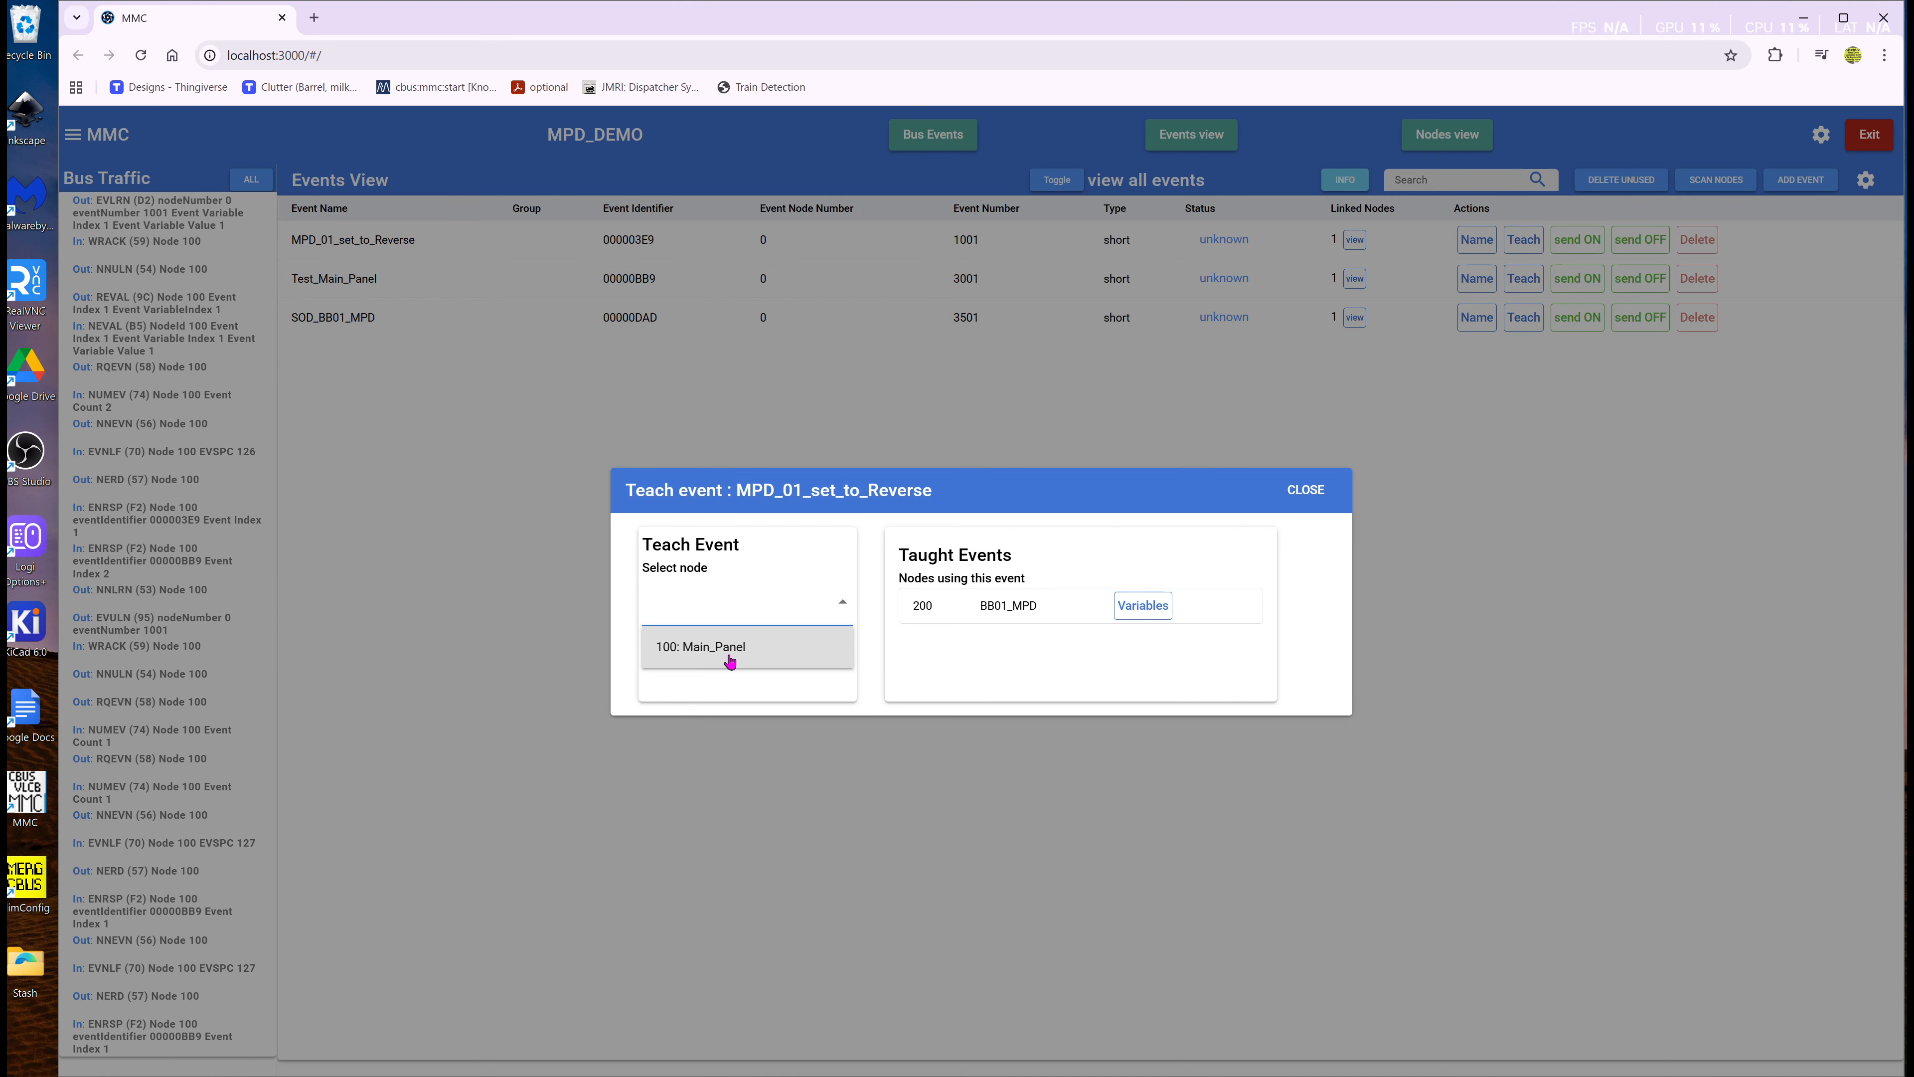
left_click(728, 652)
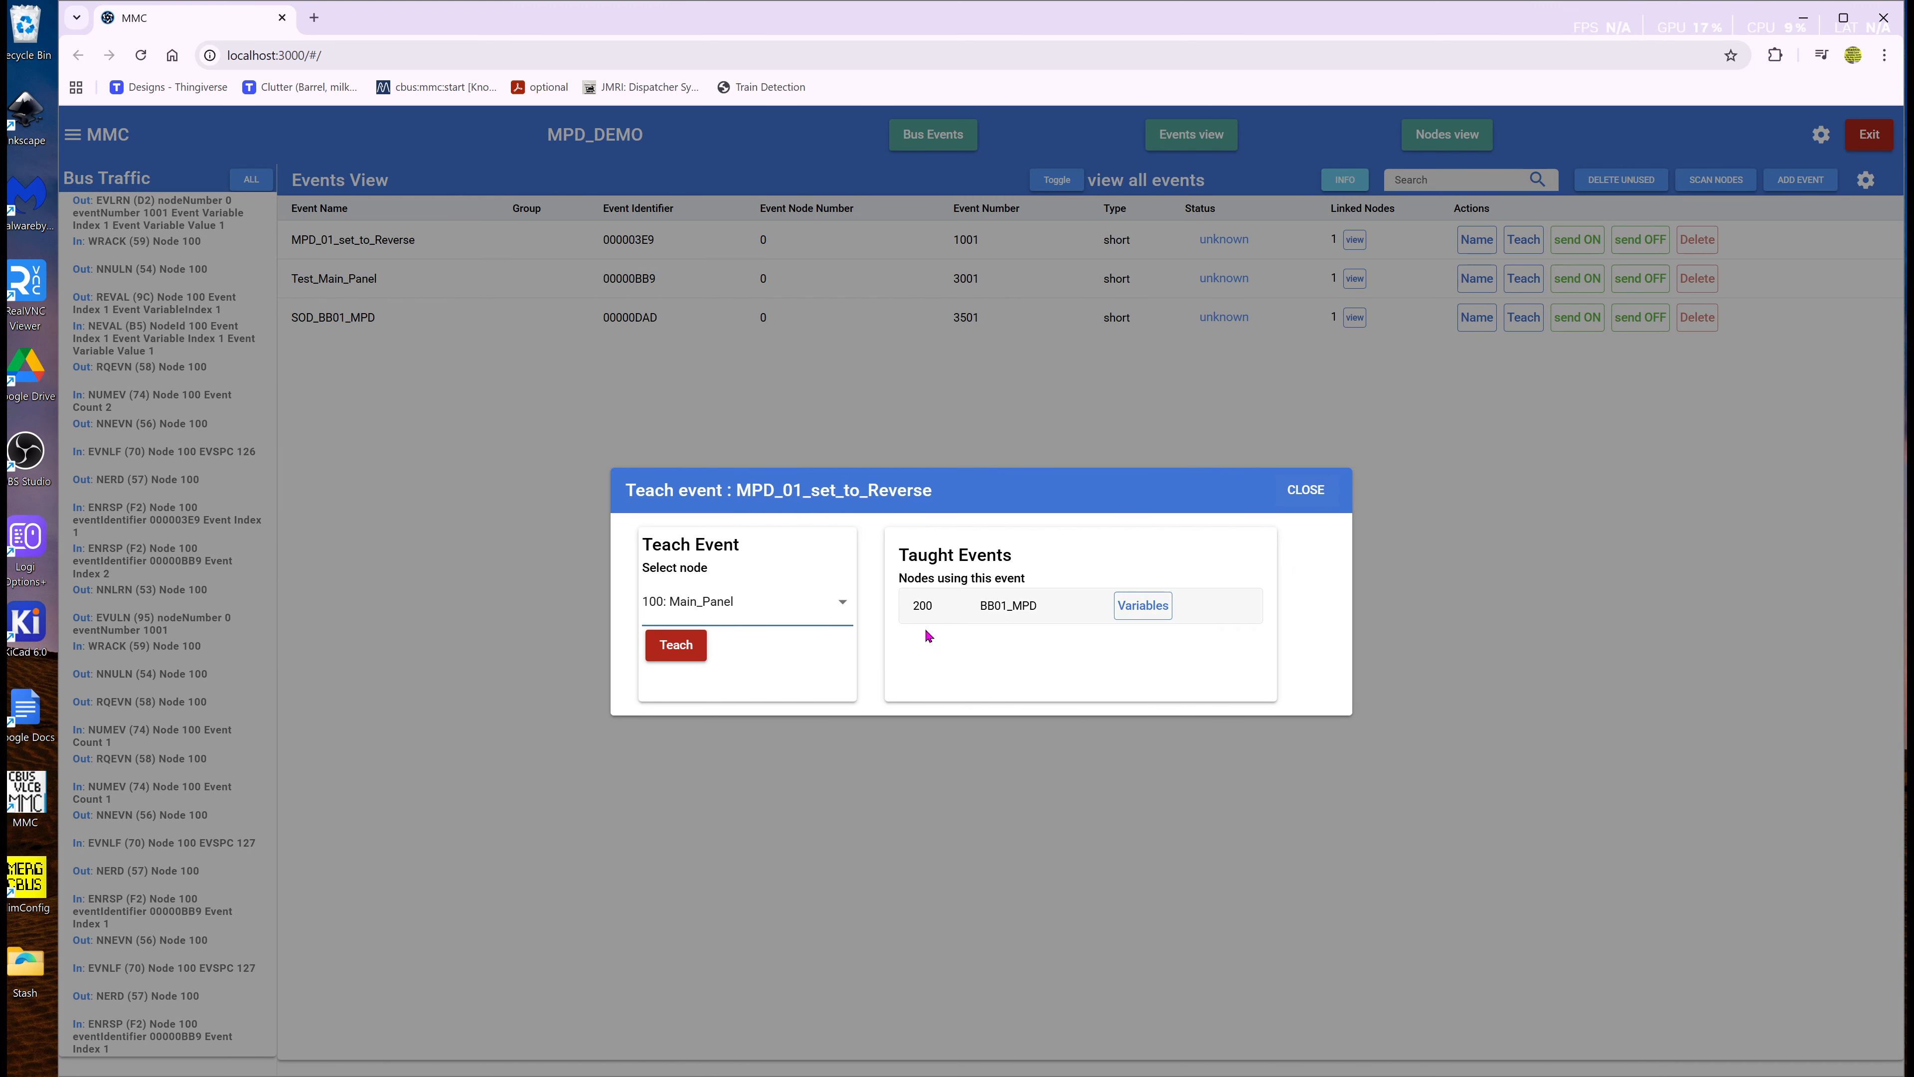
left_click(676, 646)
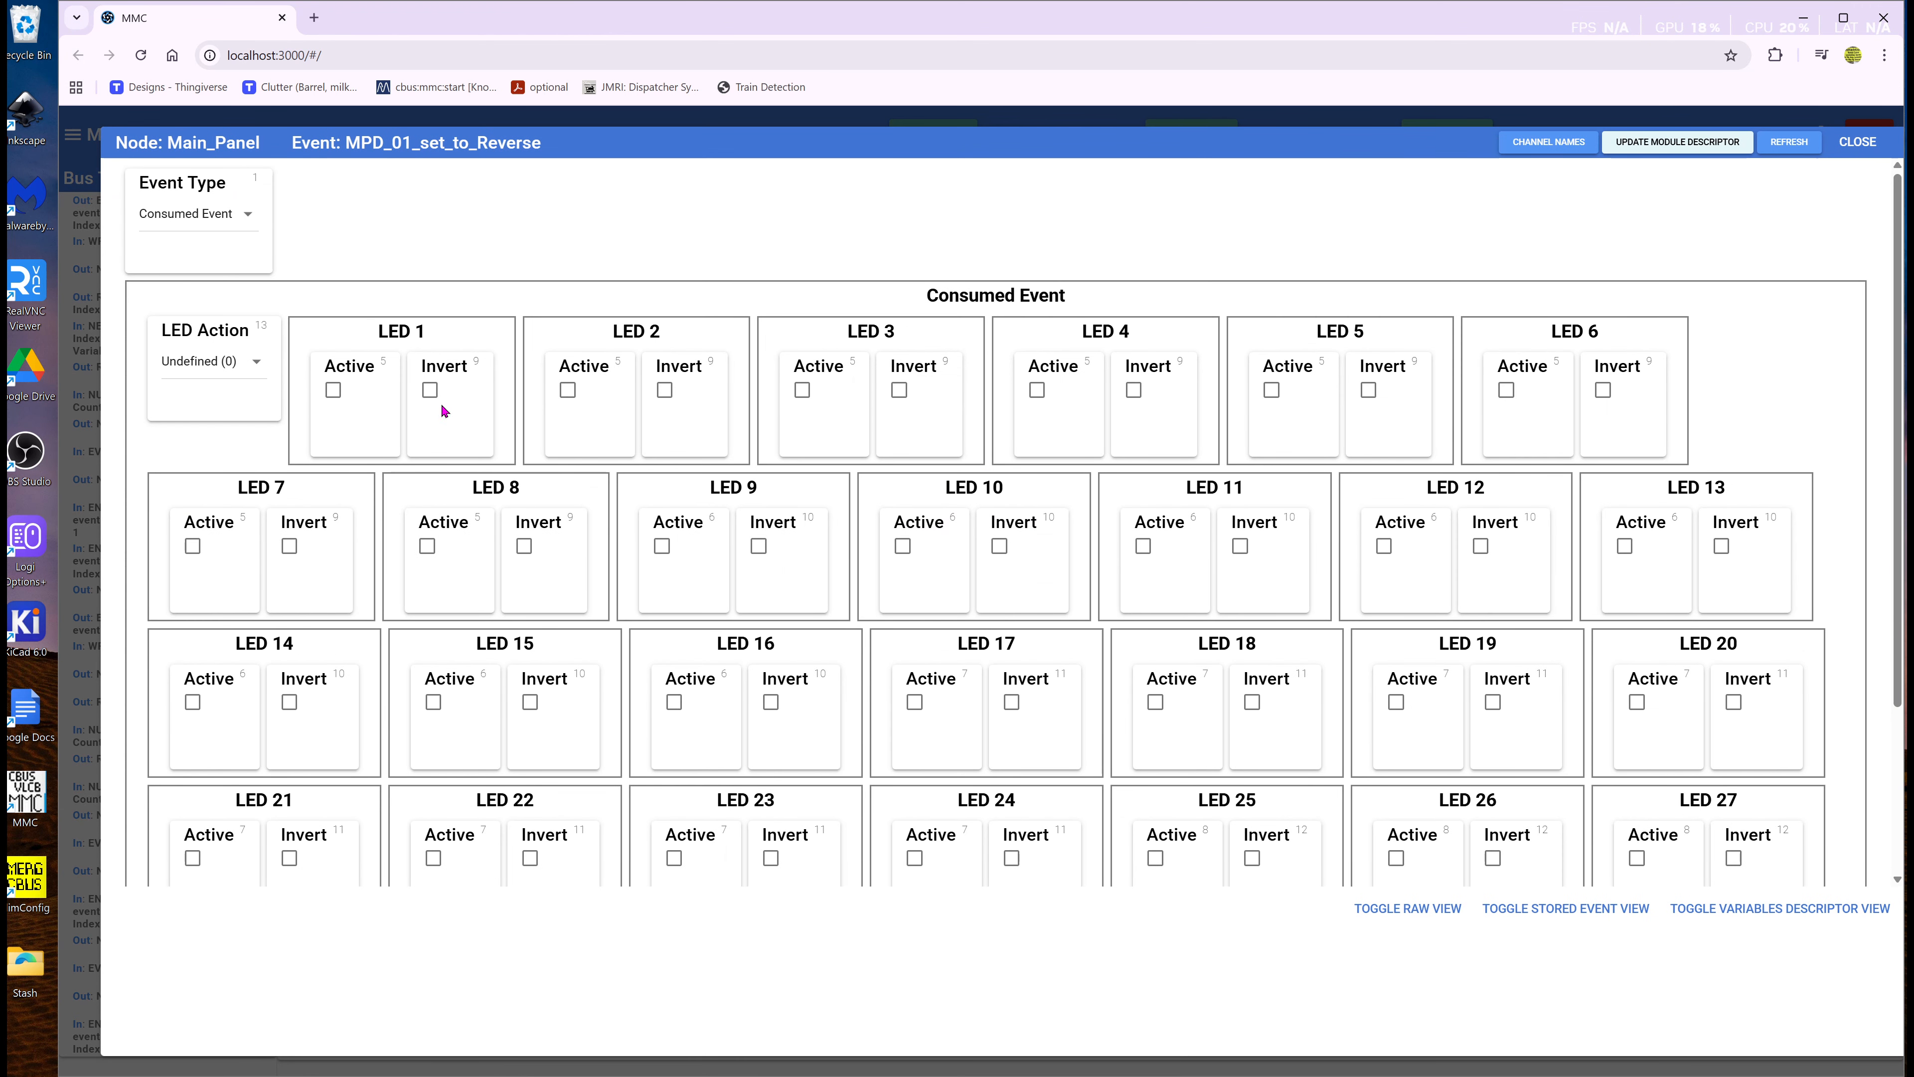
- Configure MPD_01_set_to_Reverse on Main_Panel as a Produced Event from Switch 1 in Push ON/Push OFF mode
left_click(248, 220)
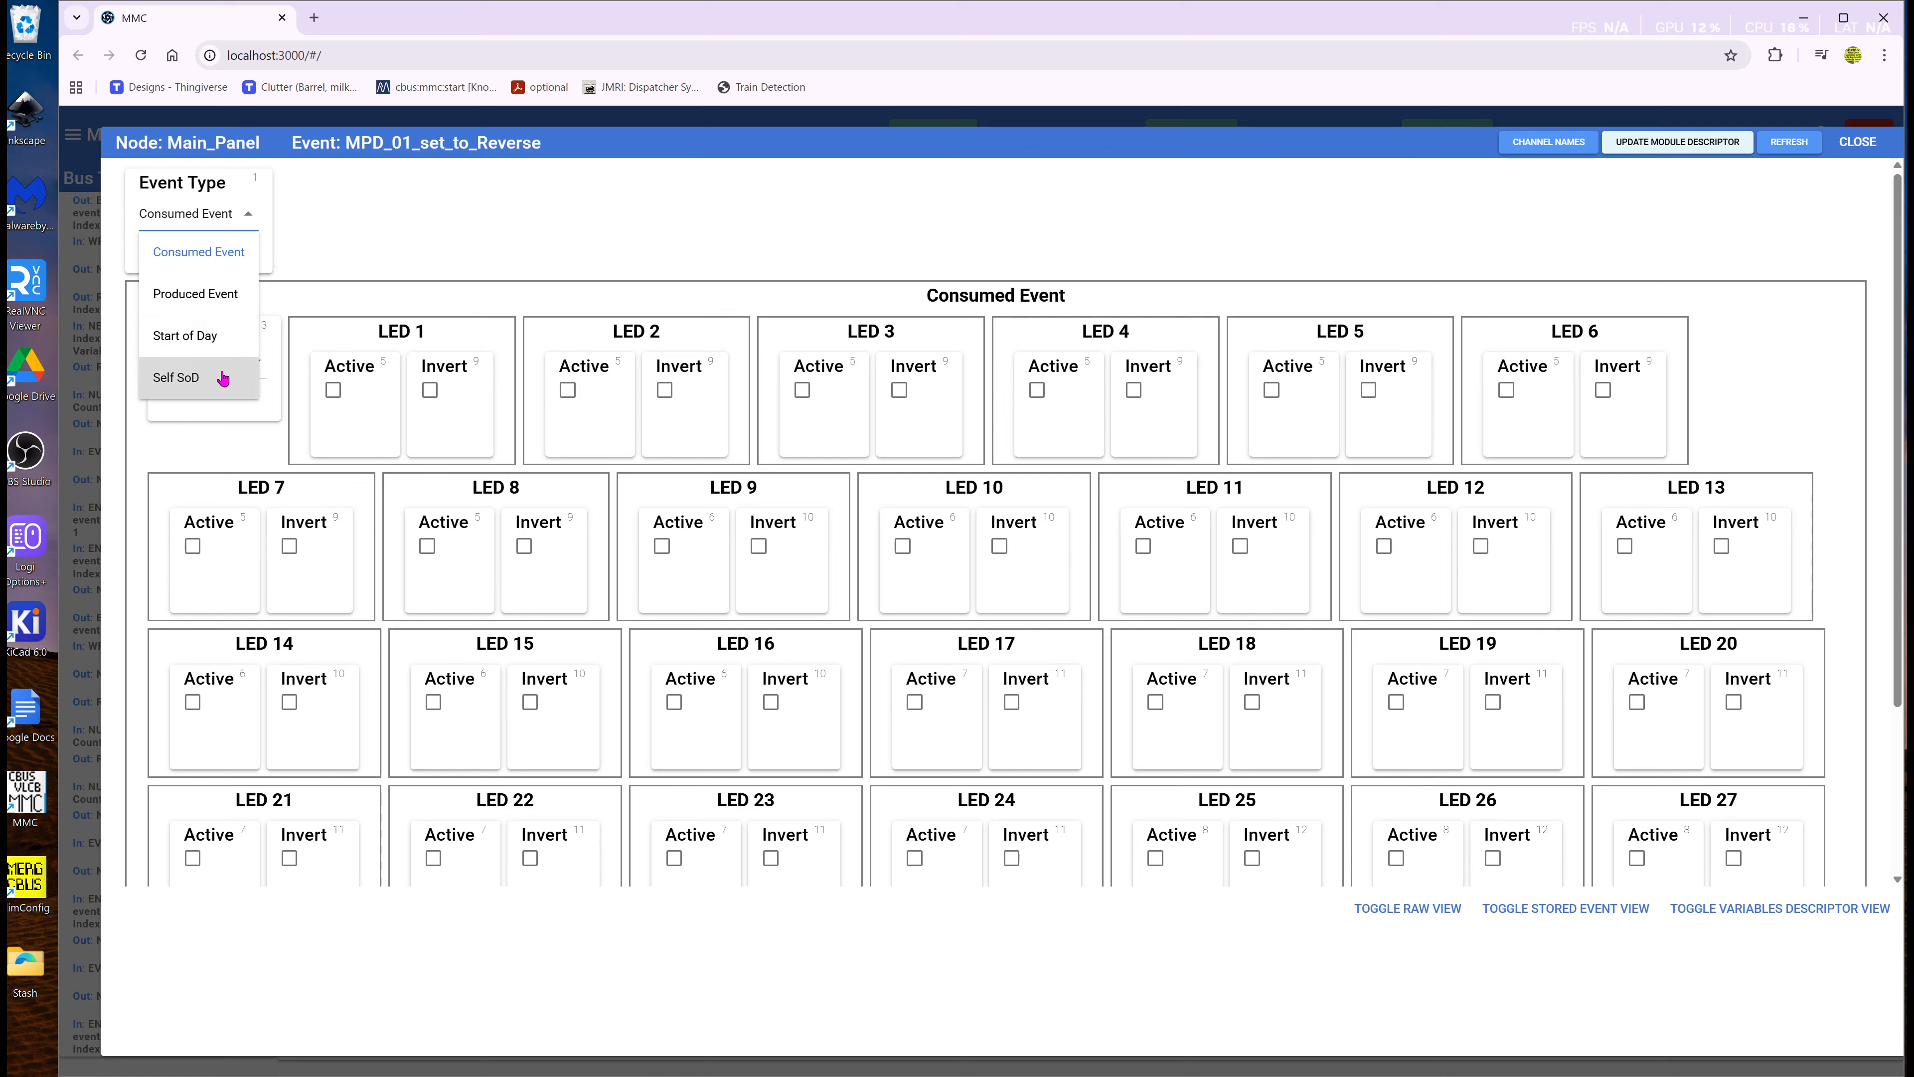
left_click(218, 296)
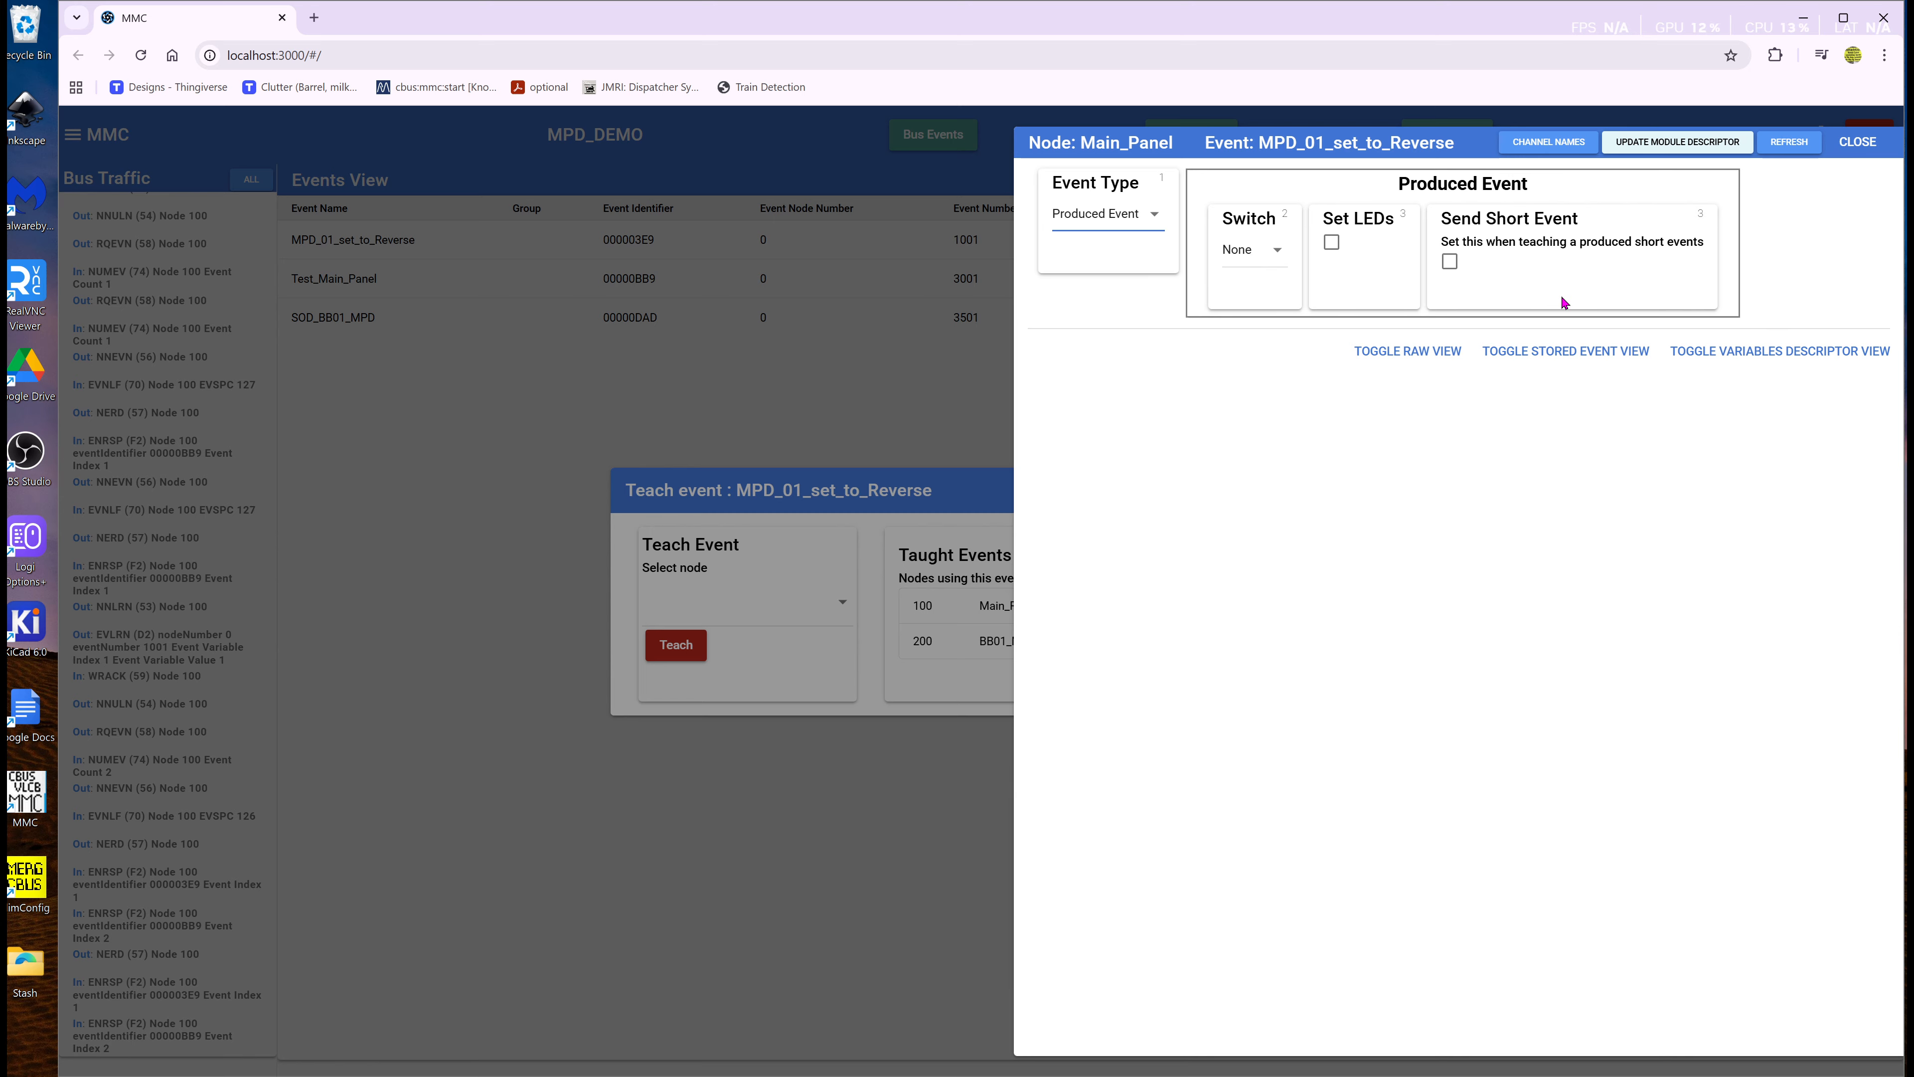
left_click(1269, 255)
left_click(1266, 328)
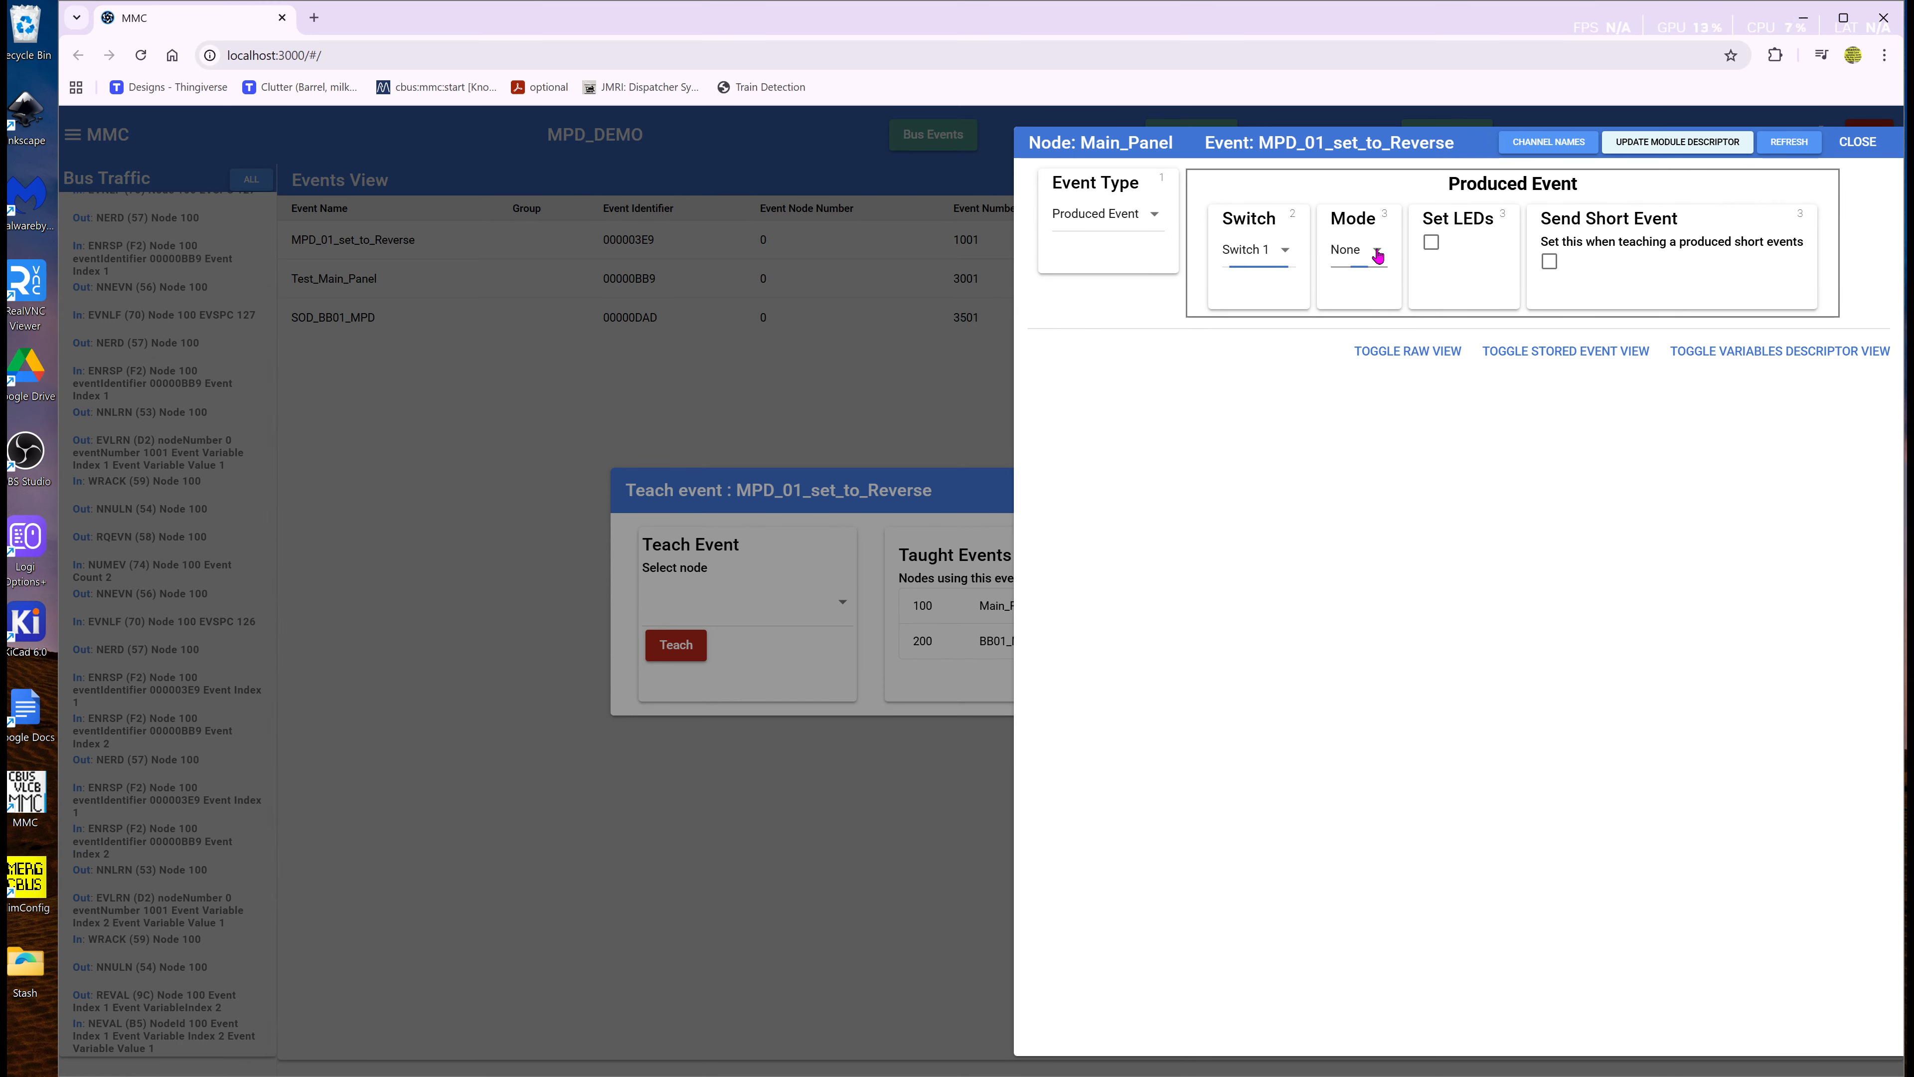
left_click(1376, 255)
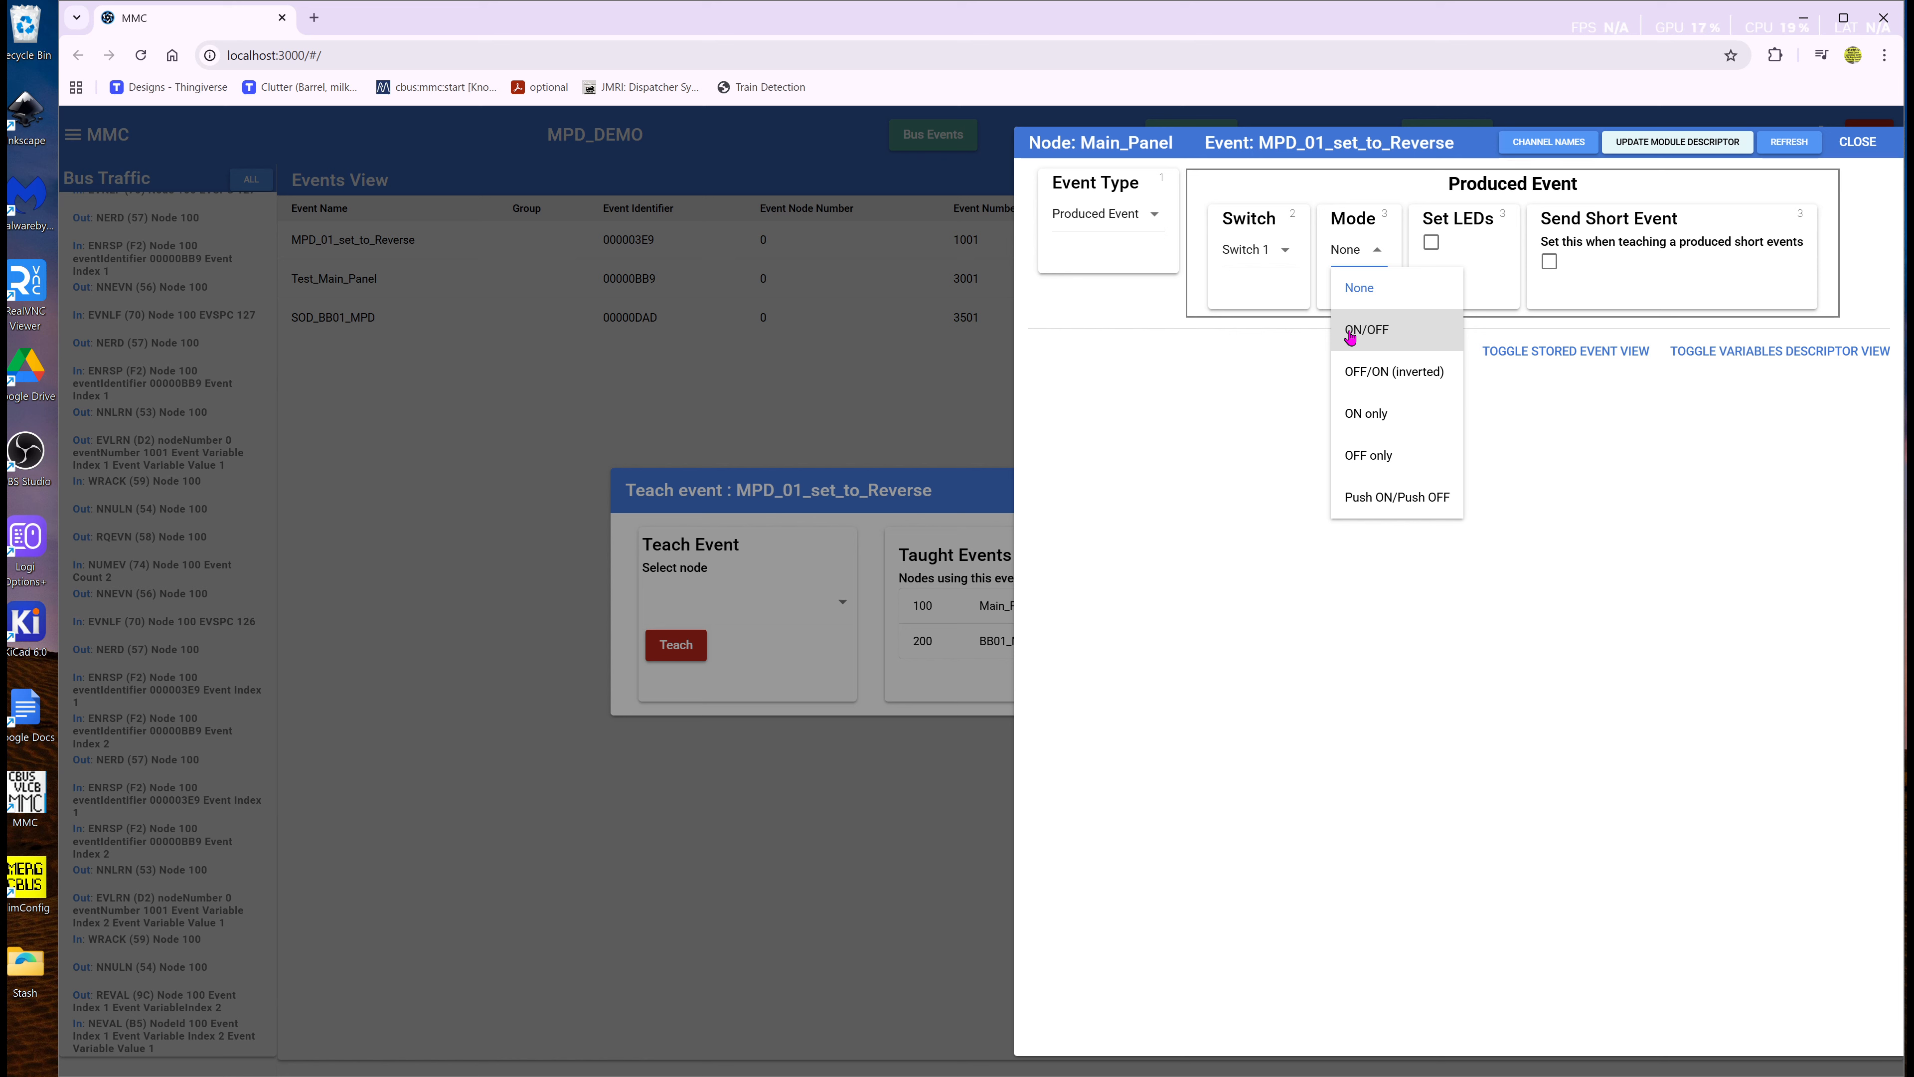
left_click(1350, 511)
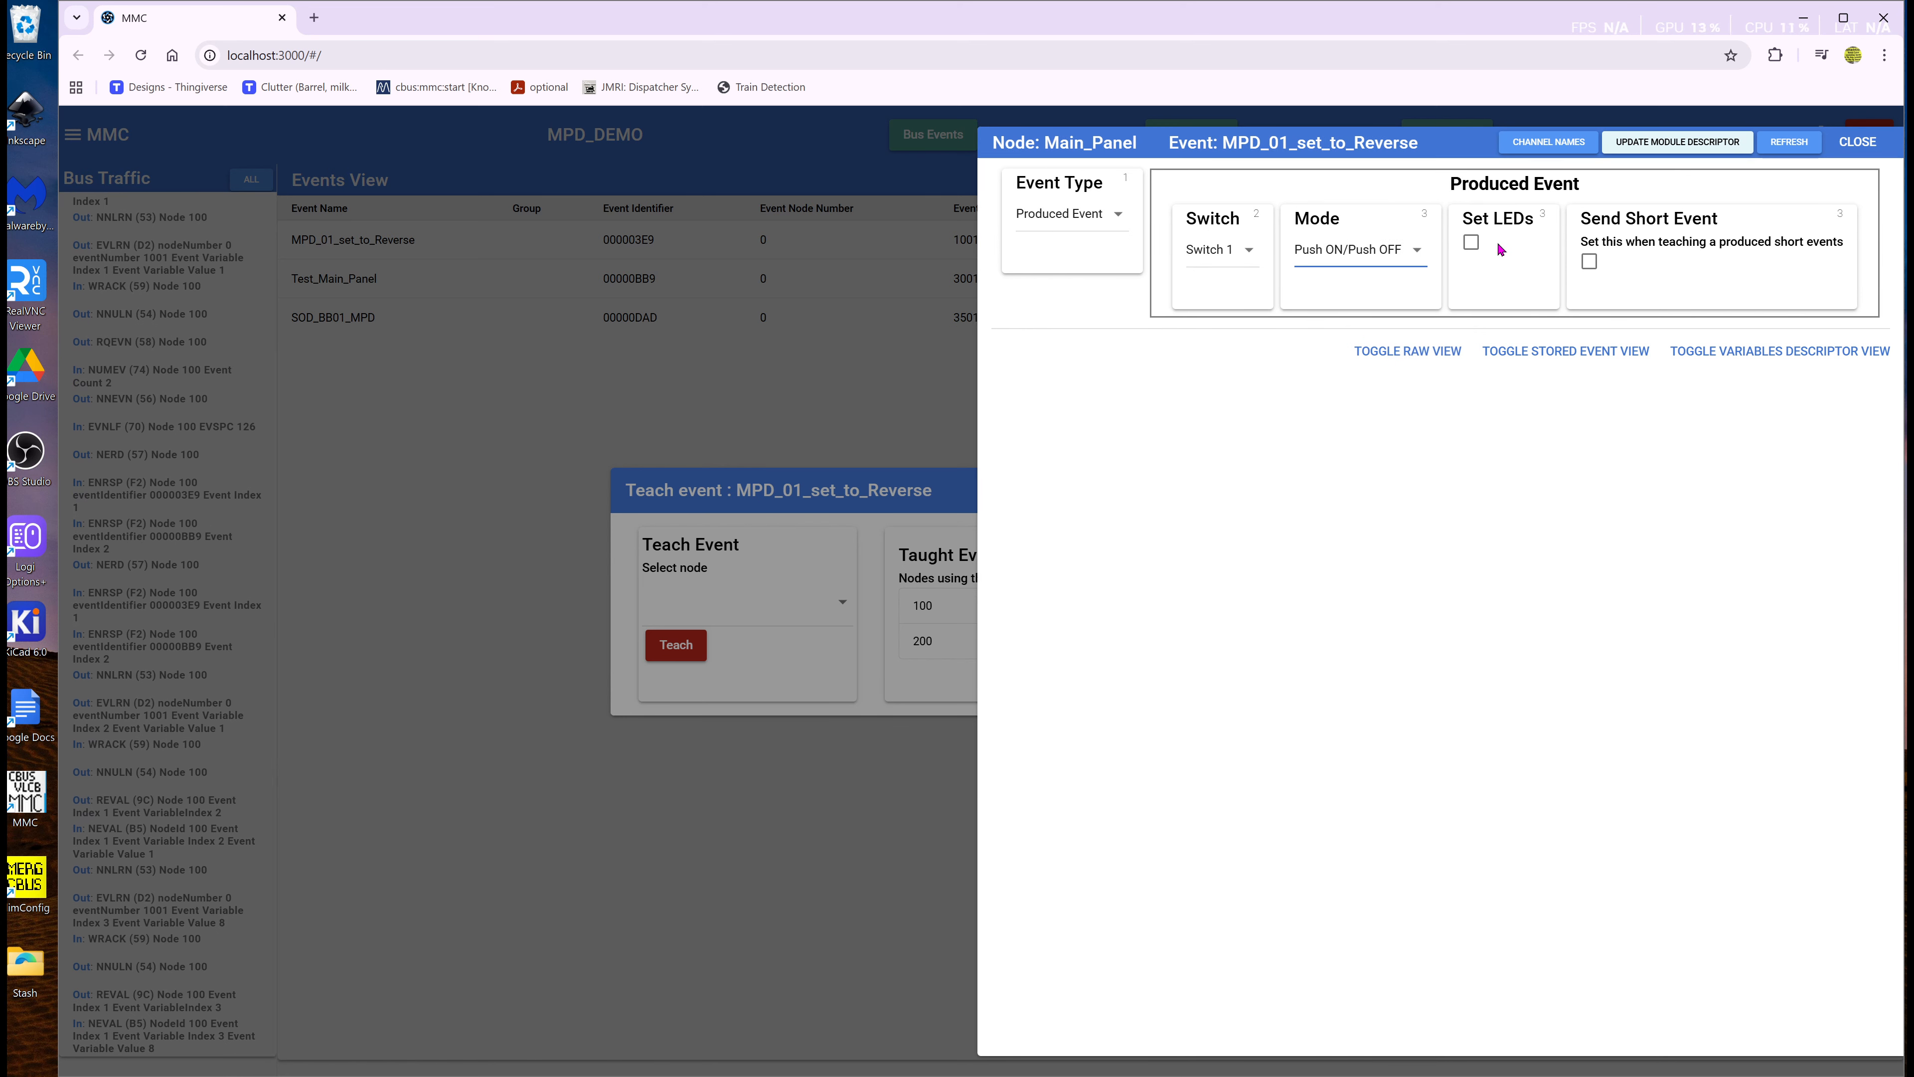
- Briefly show the Set LEDs options and turn them back off, enable Send Short Event, and finish teaching the event
left_click(1472, 245)
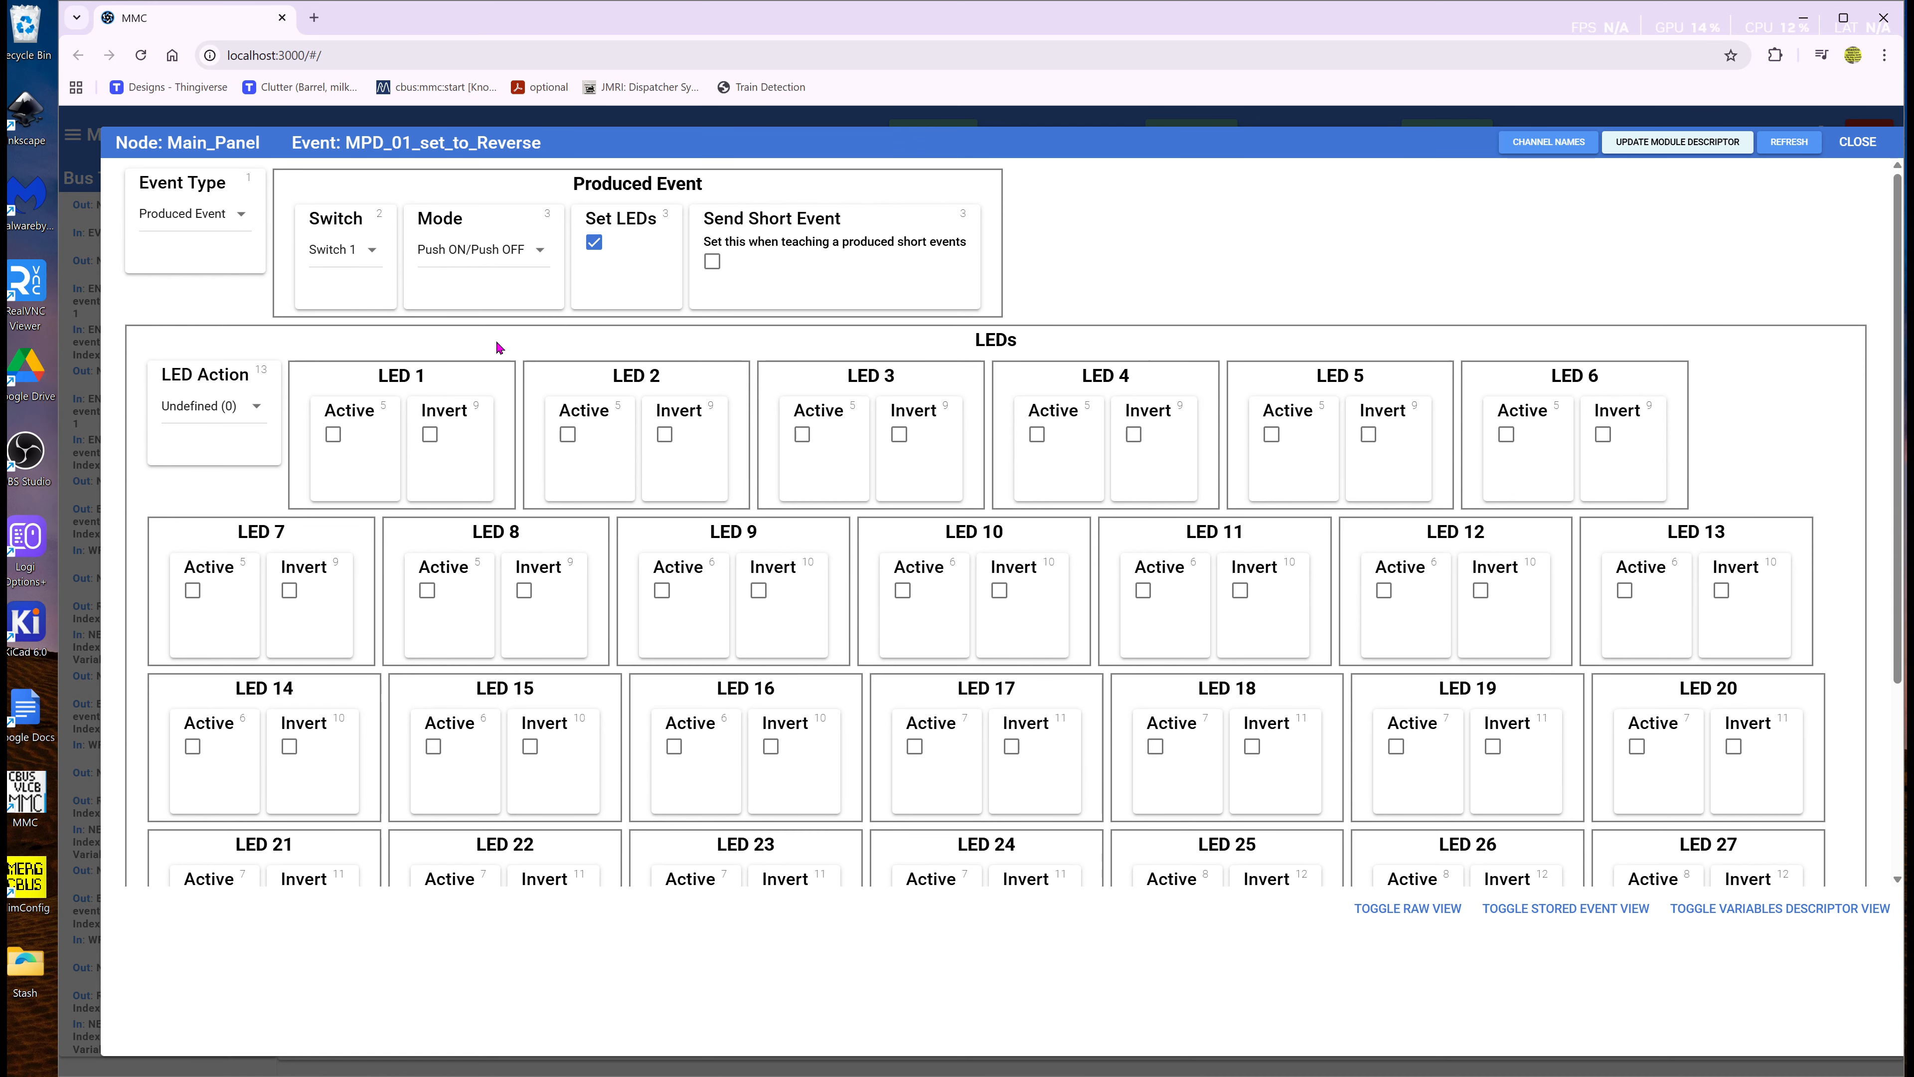
left_click(595, 242)
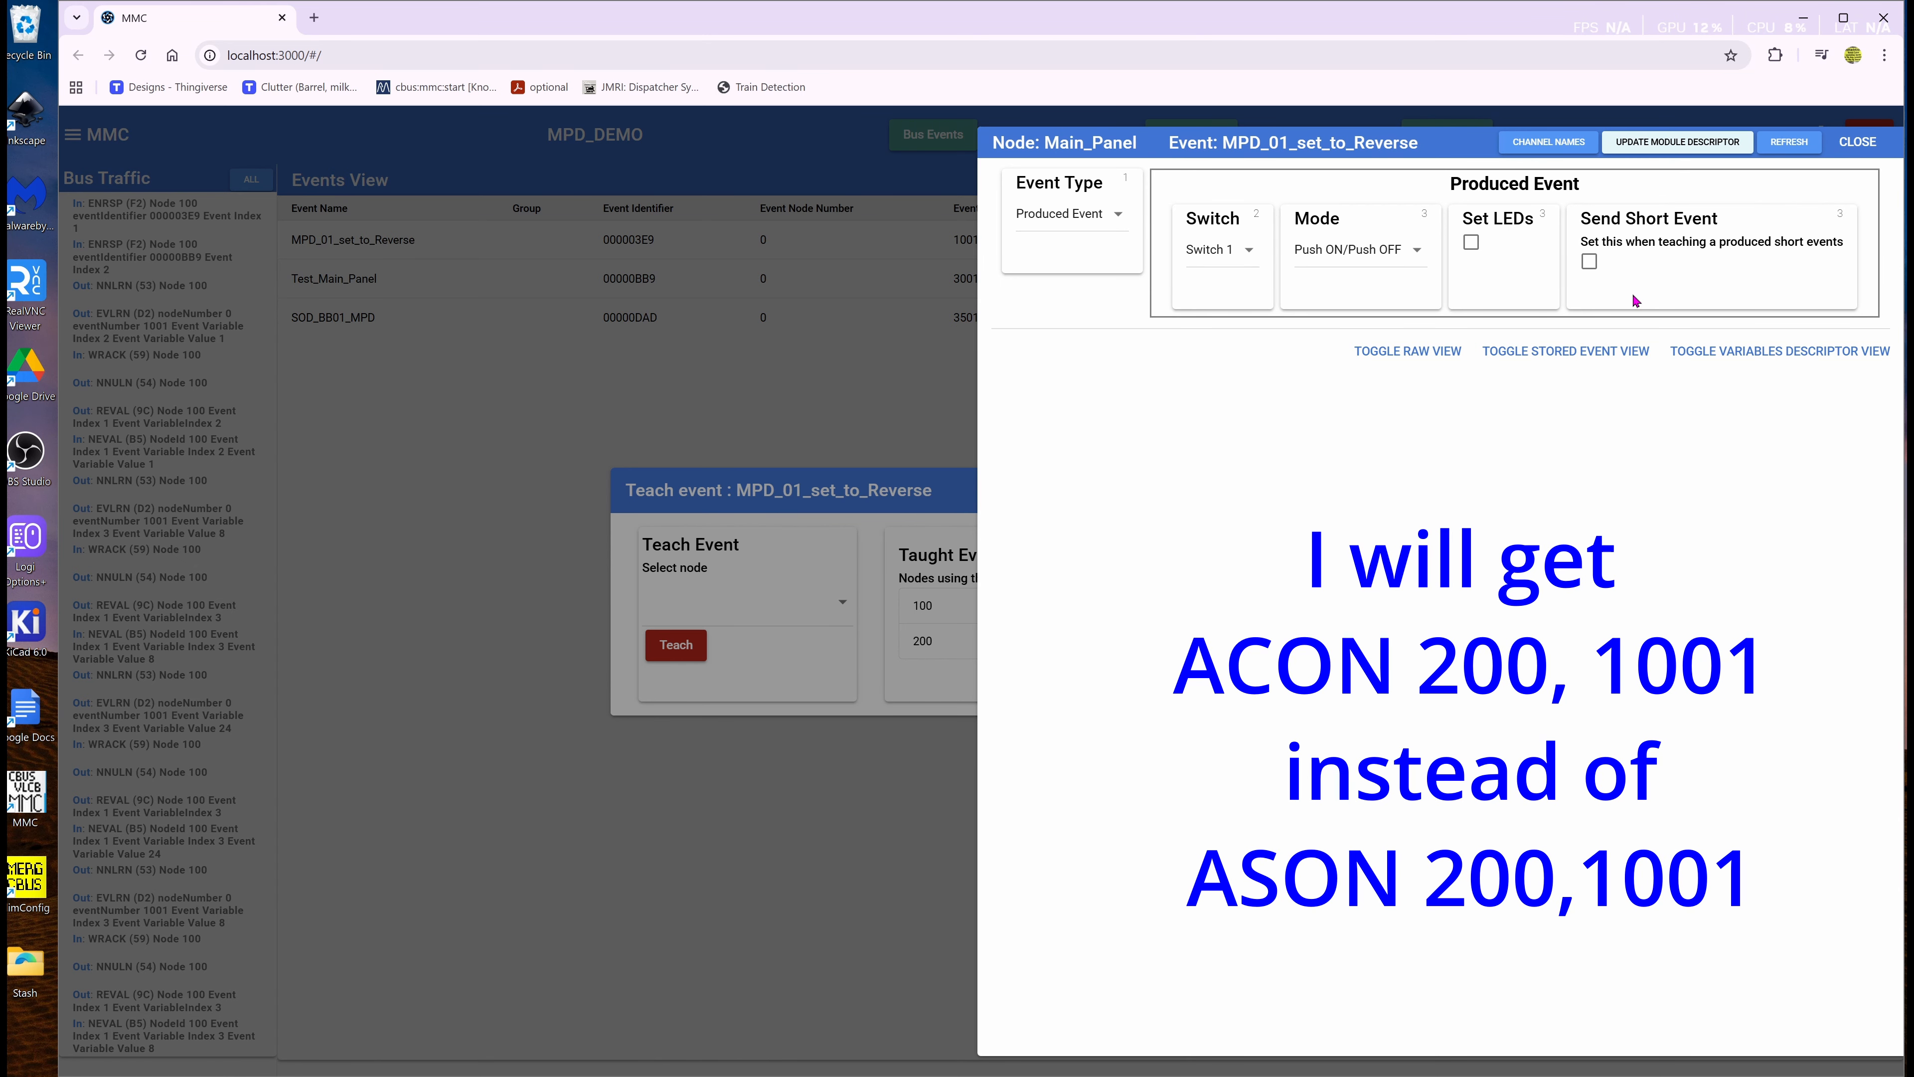
left_click(1585, 264)
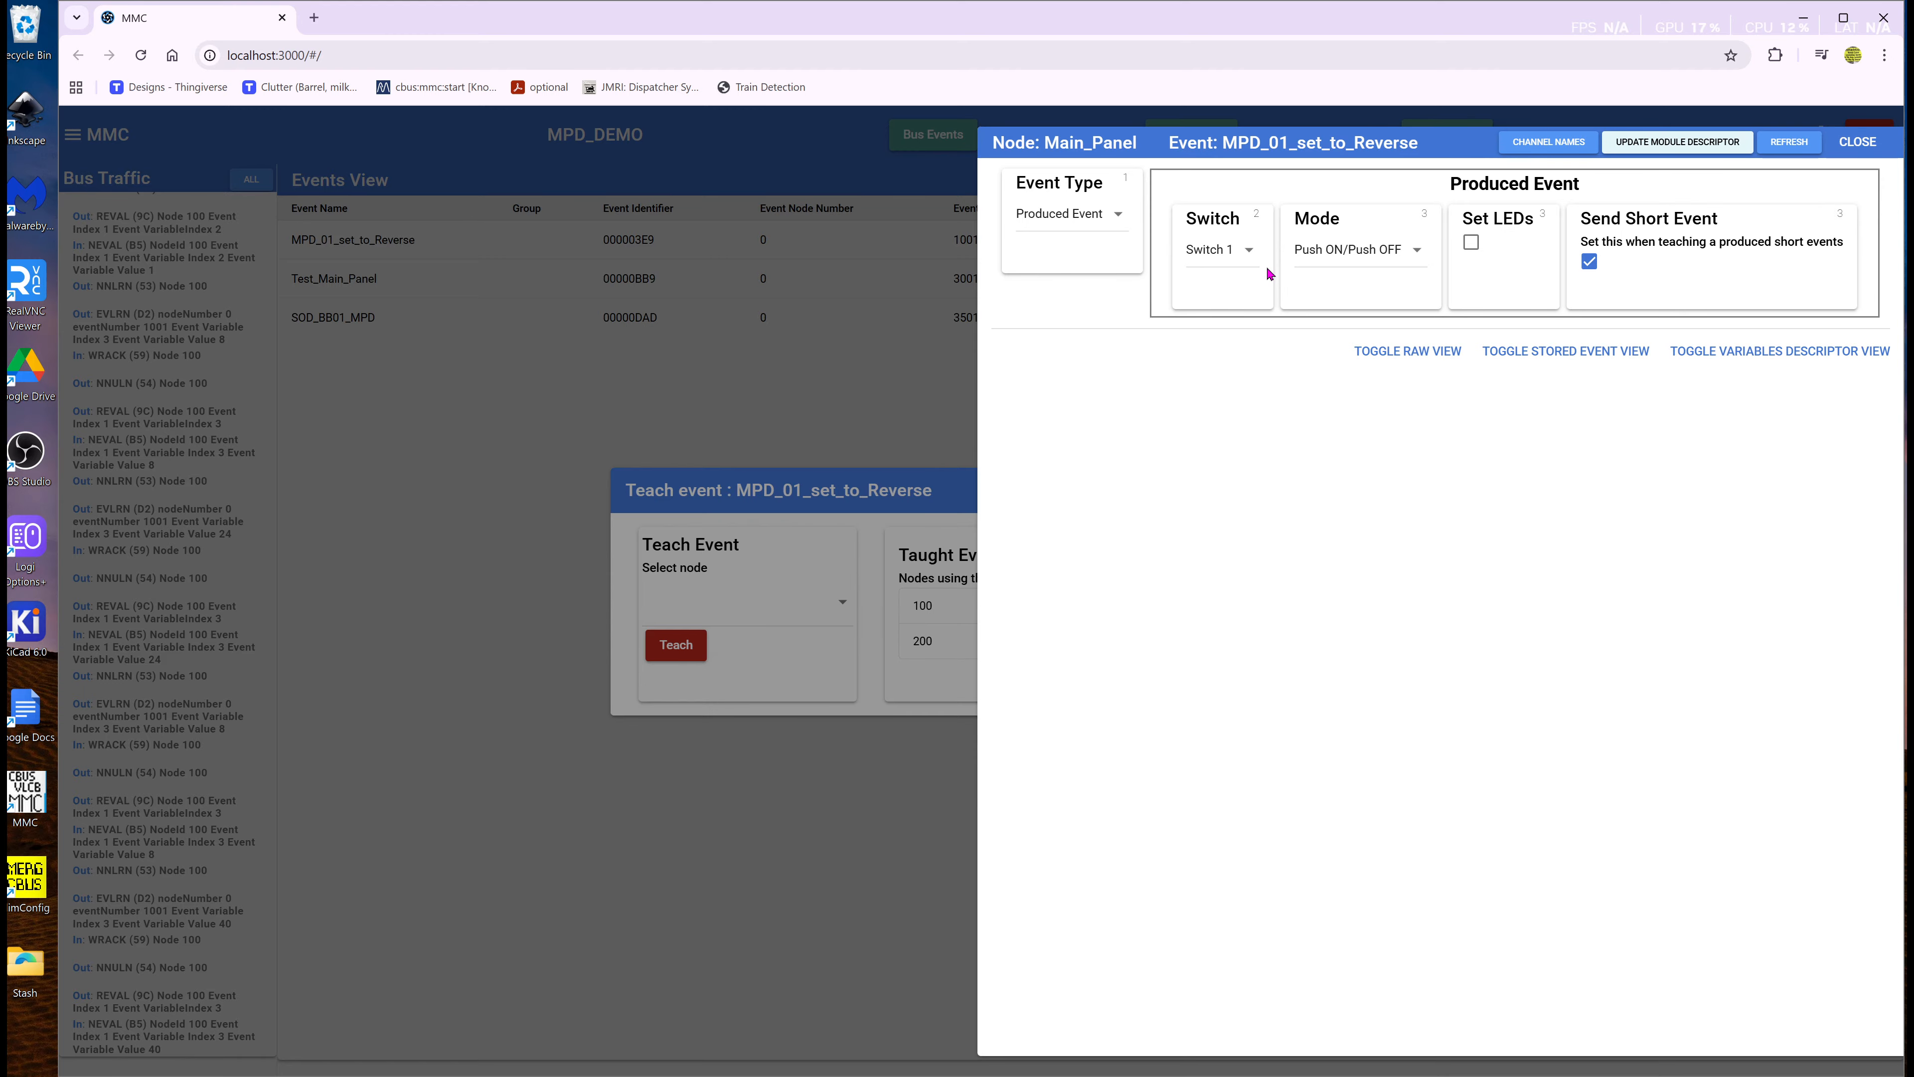
left_click(1858, 143)
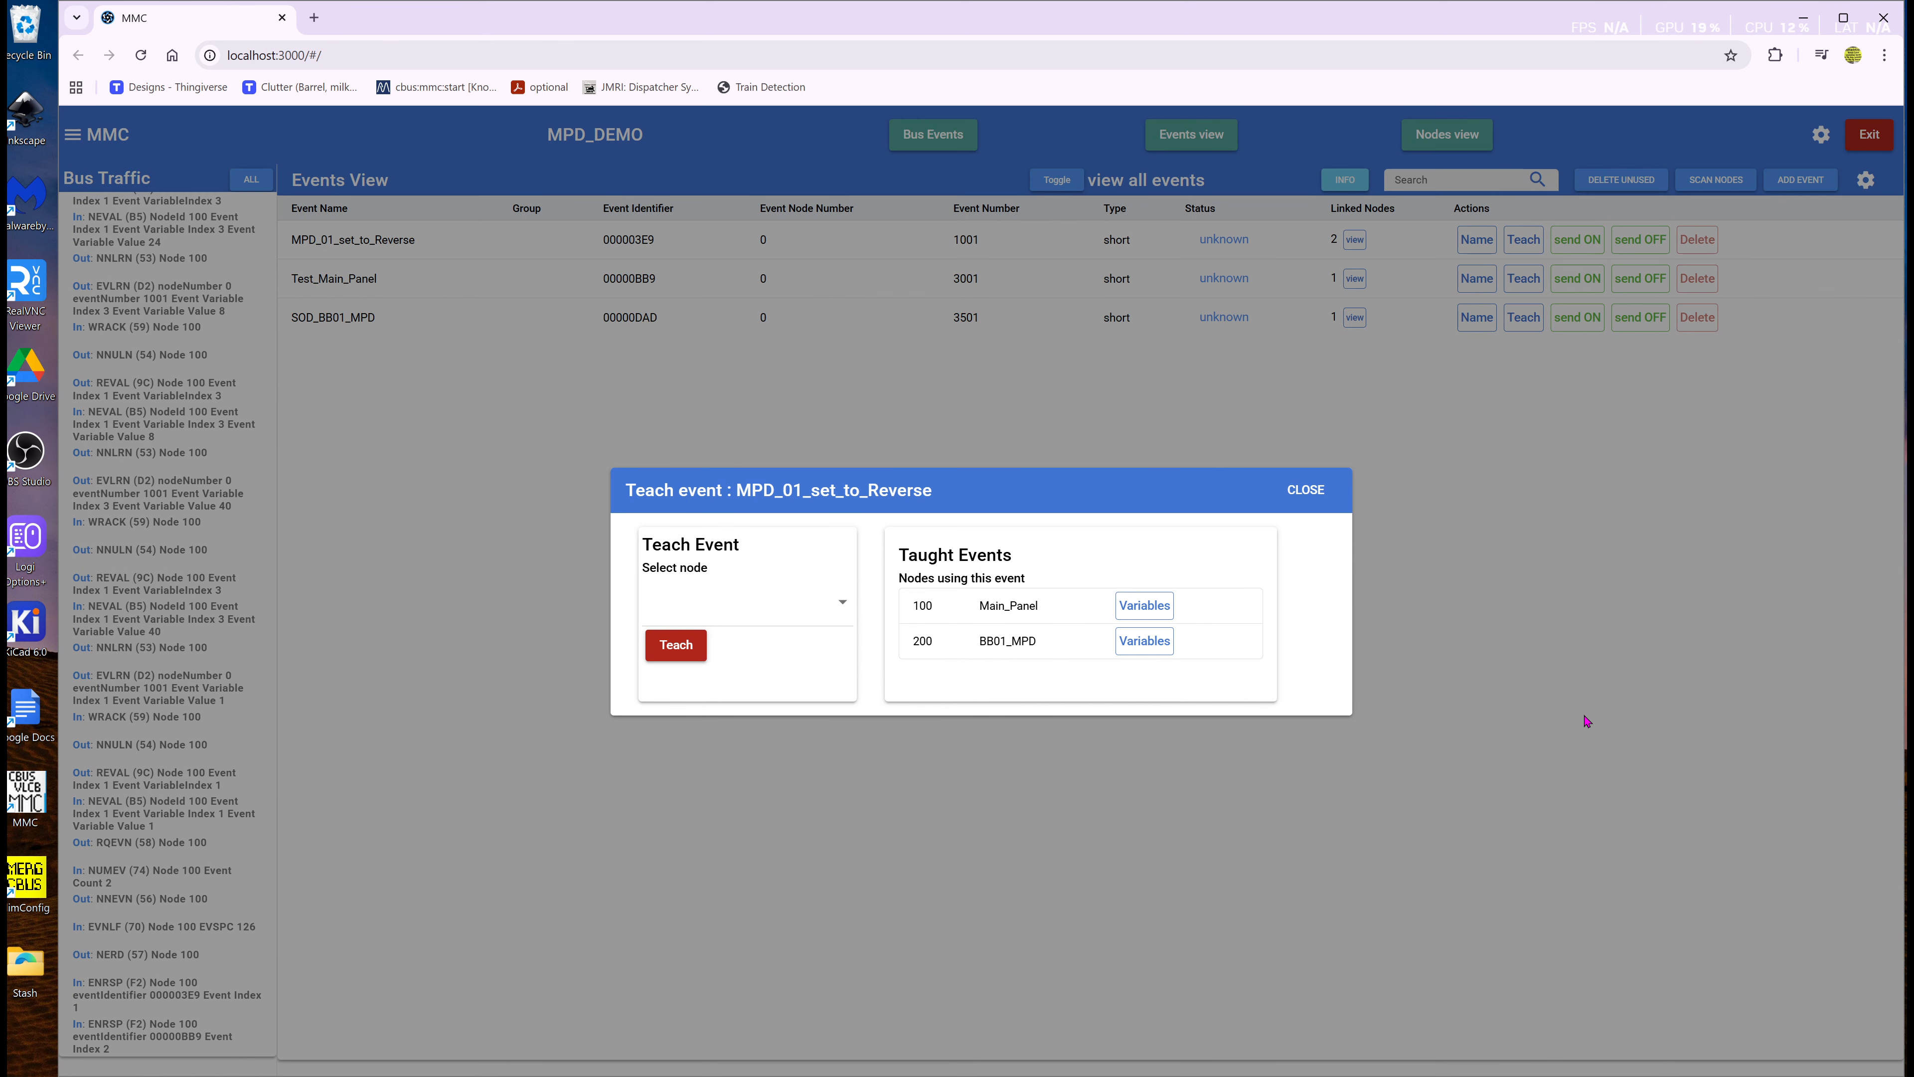
left_click(1317, 497)
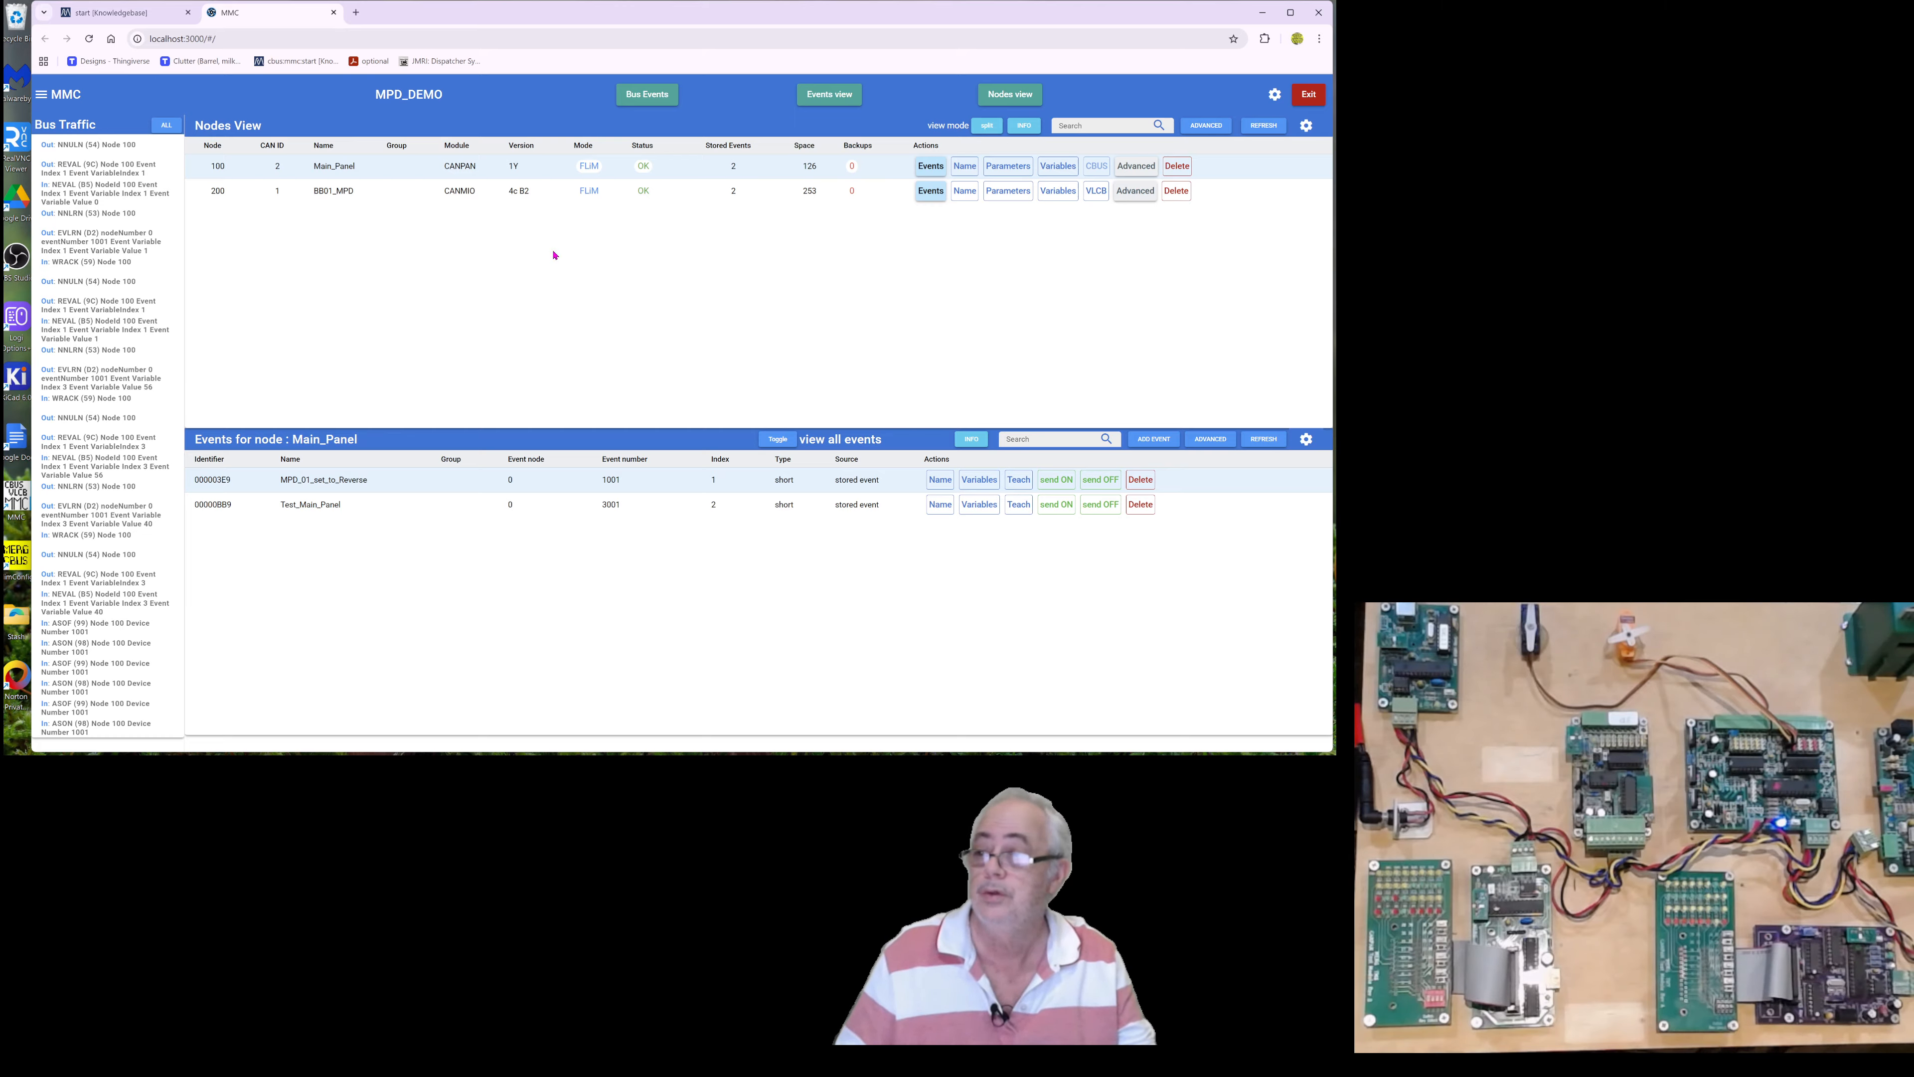
- Switch from the nodes view to the list of all events
left_click(837, 93)
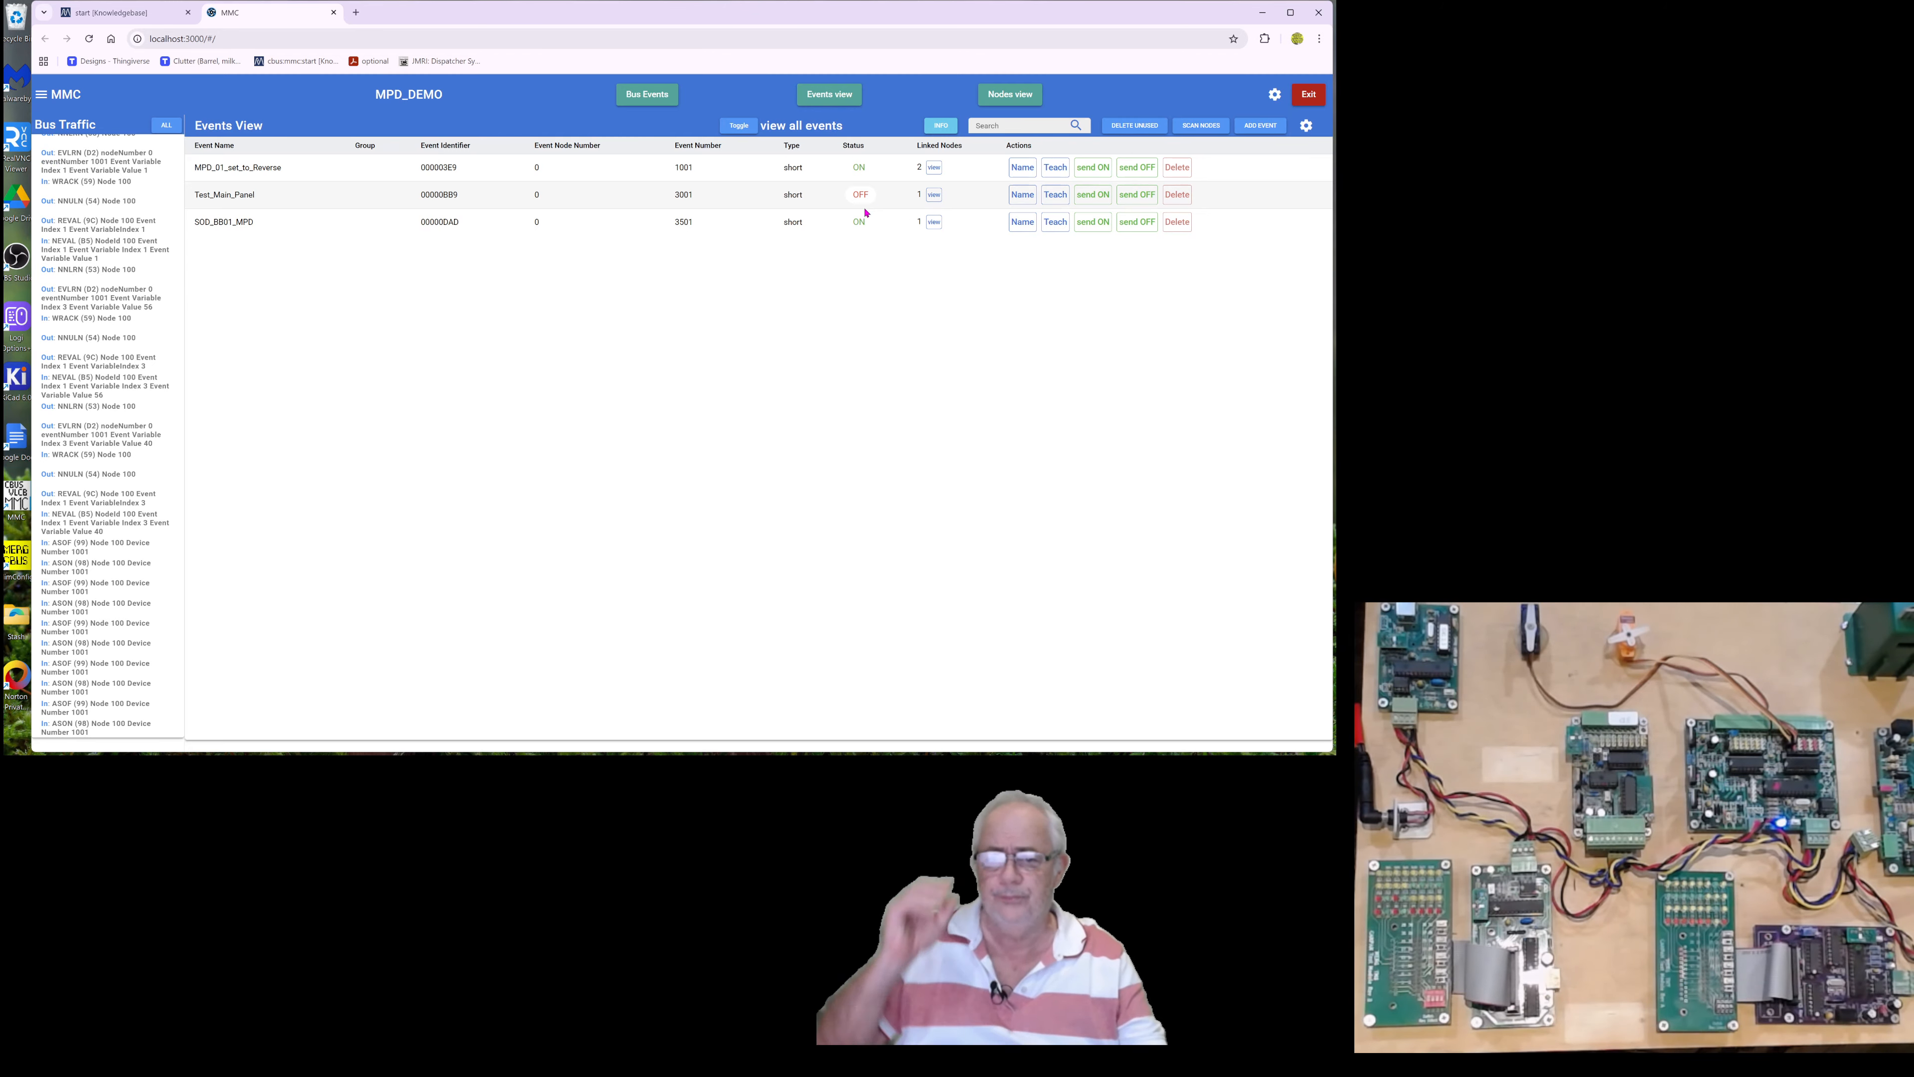
mouse_move(354, 752)
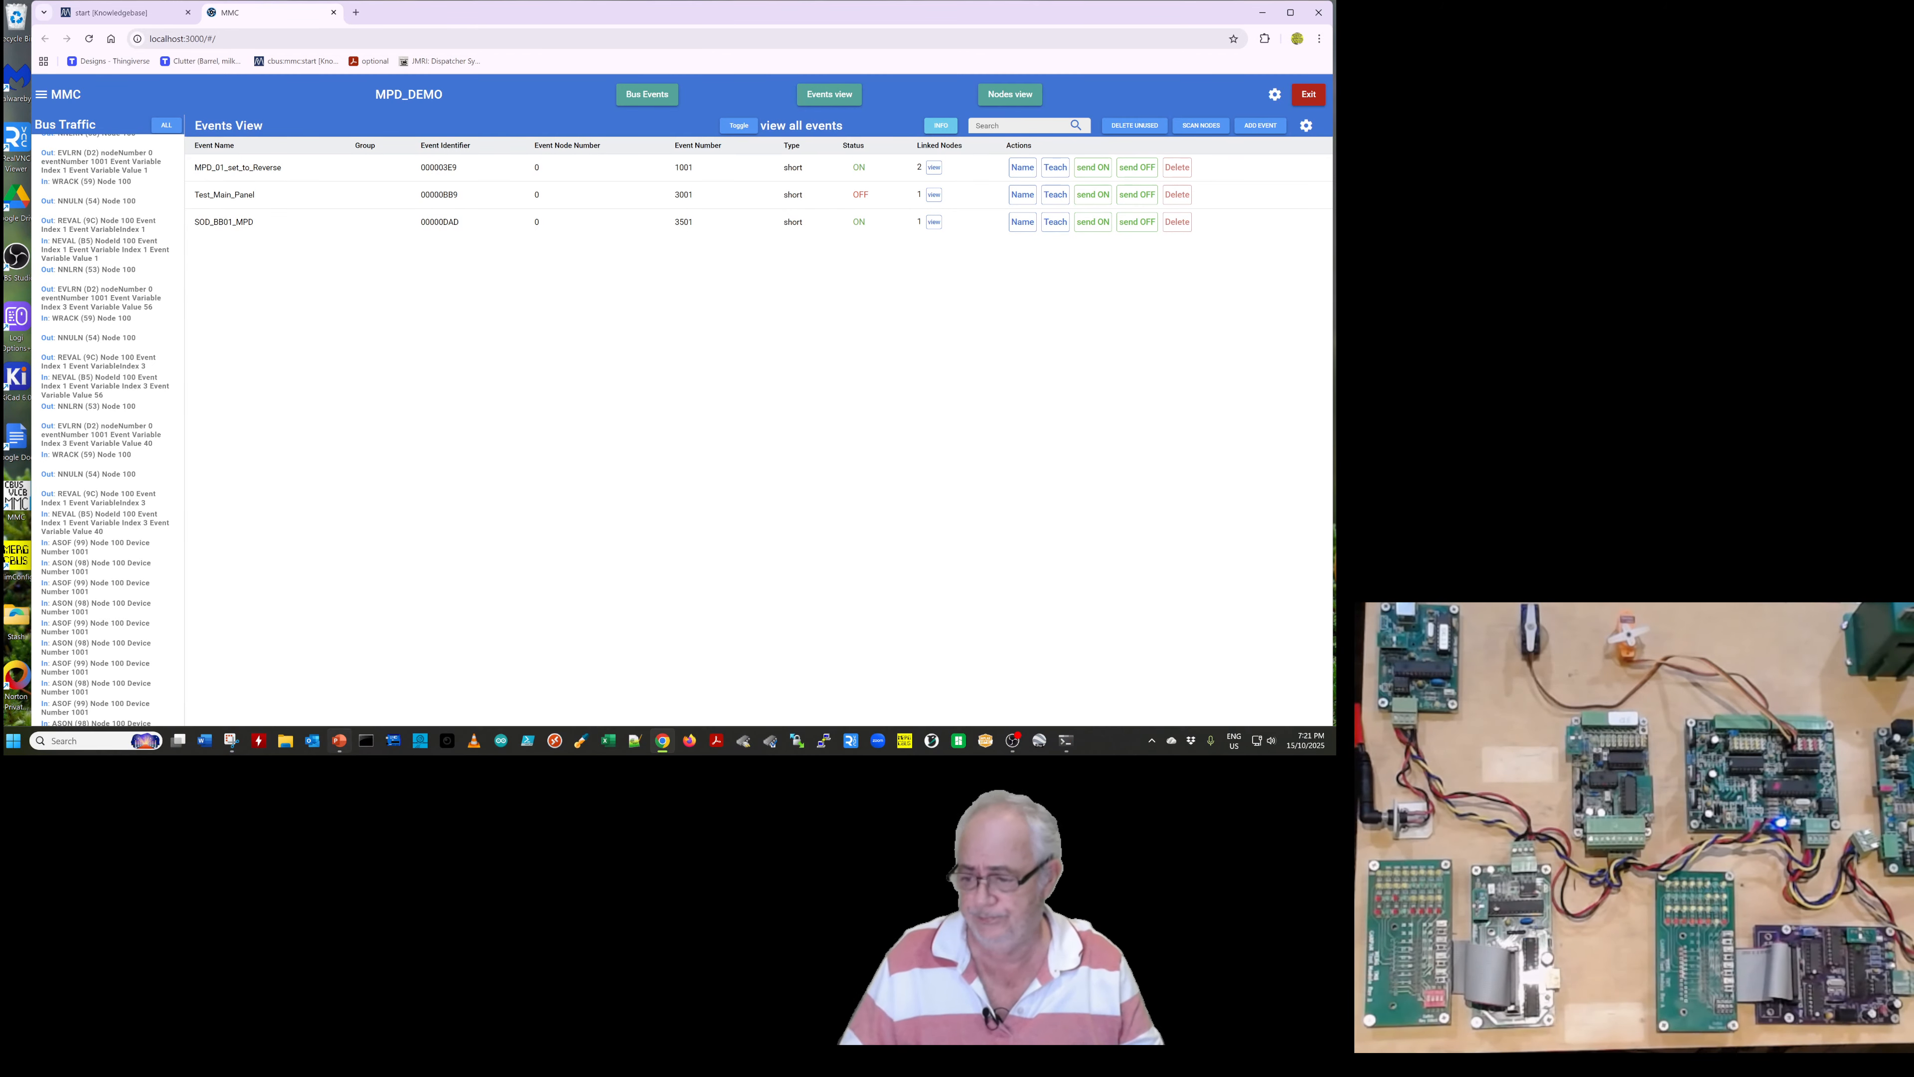
mouse_move(669, 746)
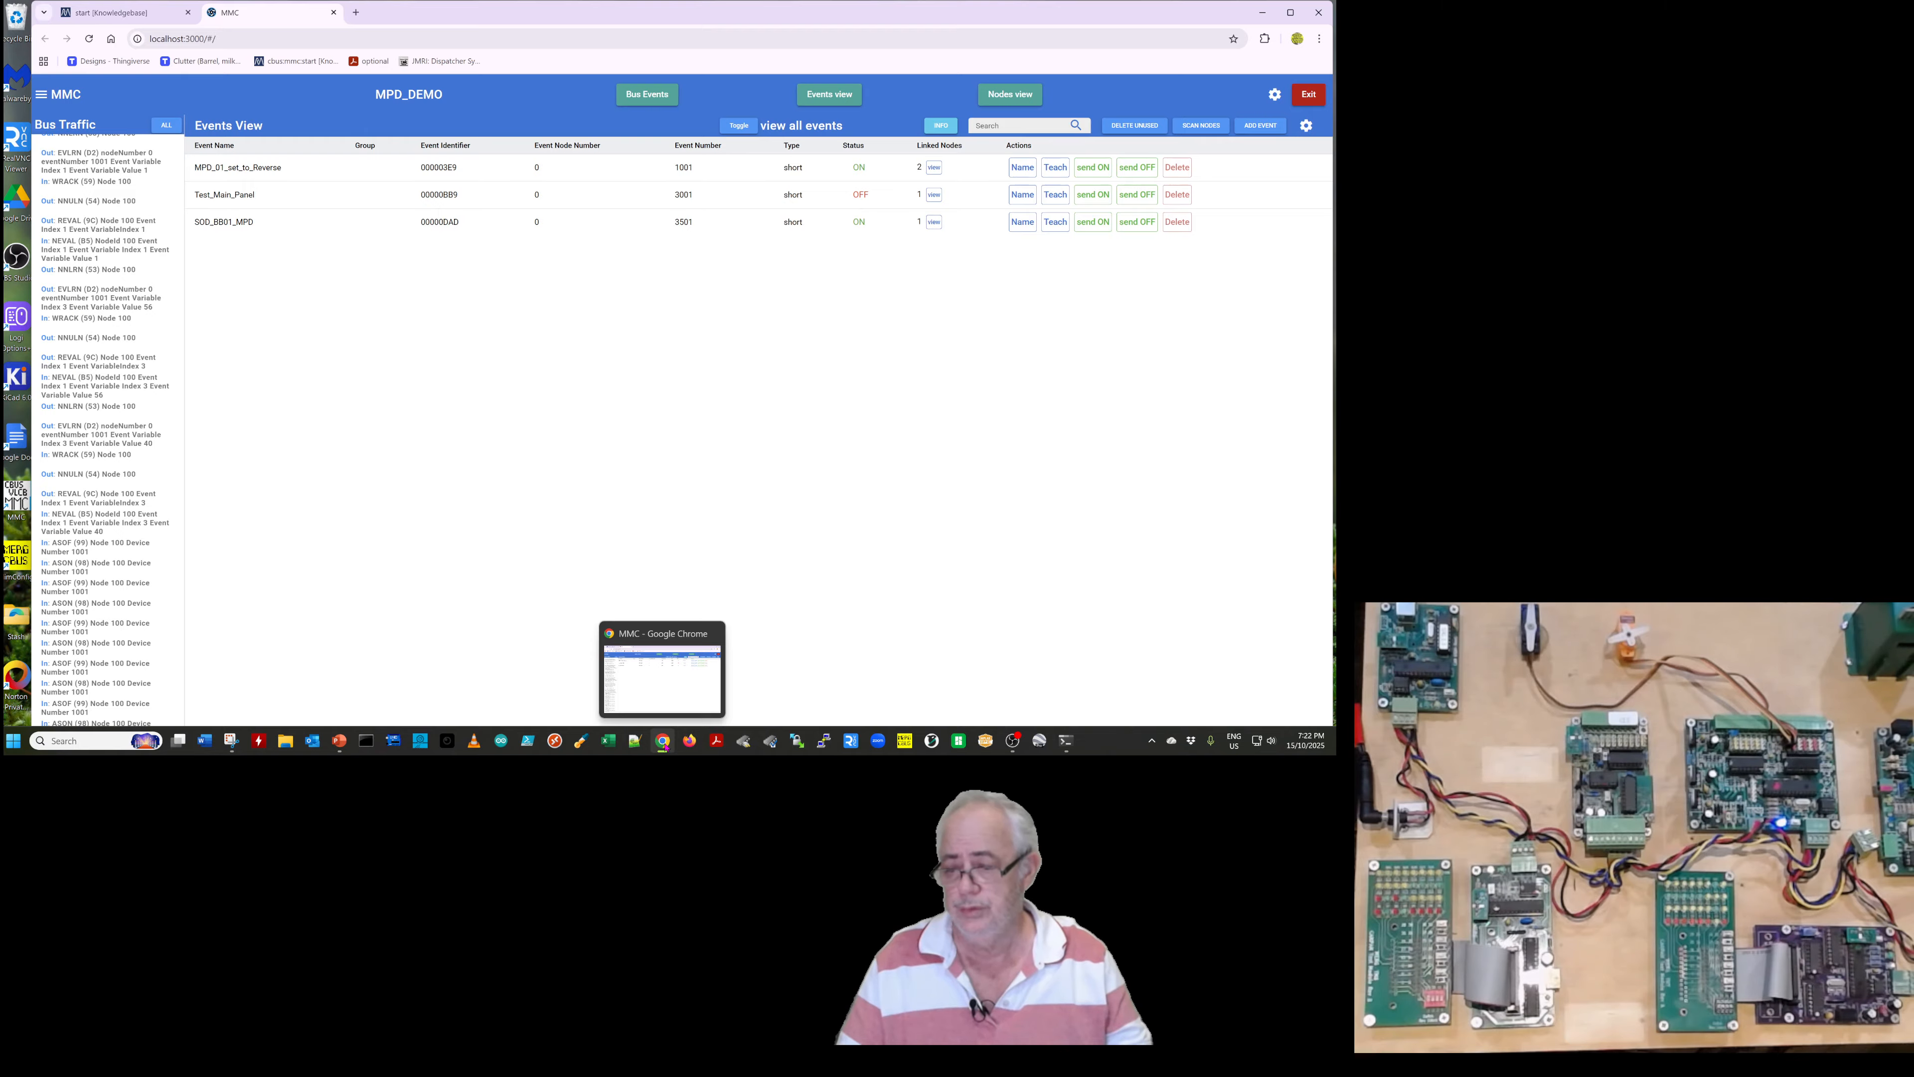
left_click(339, 740)
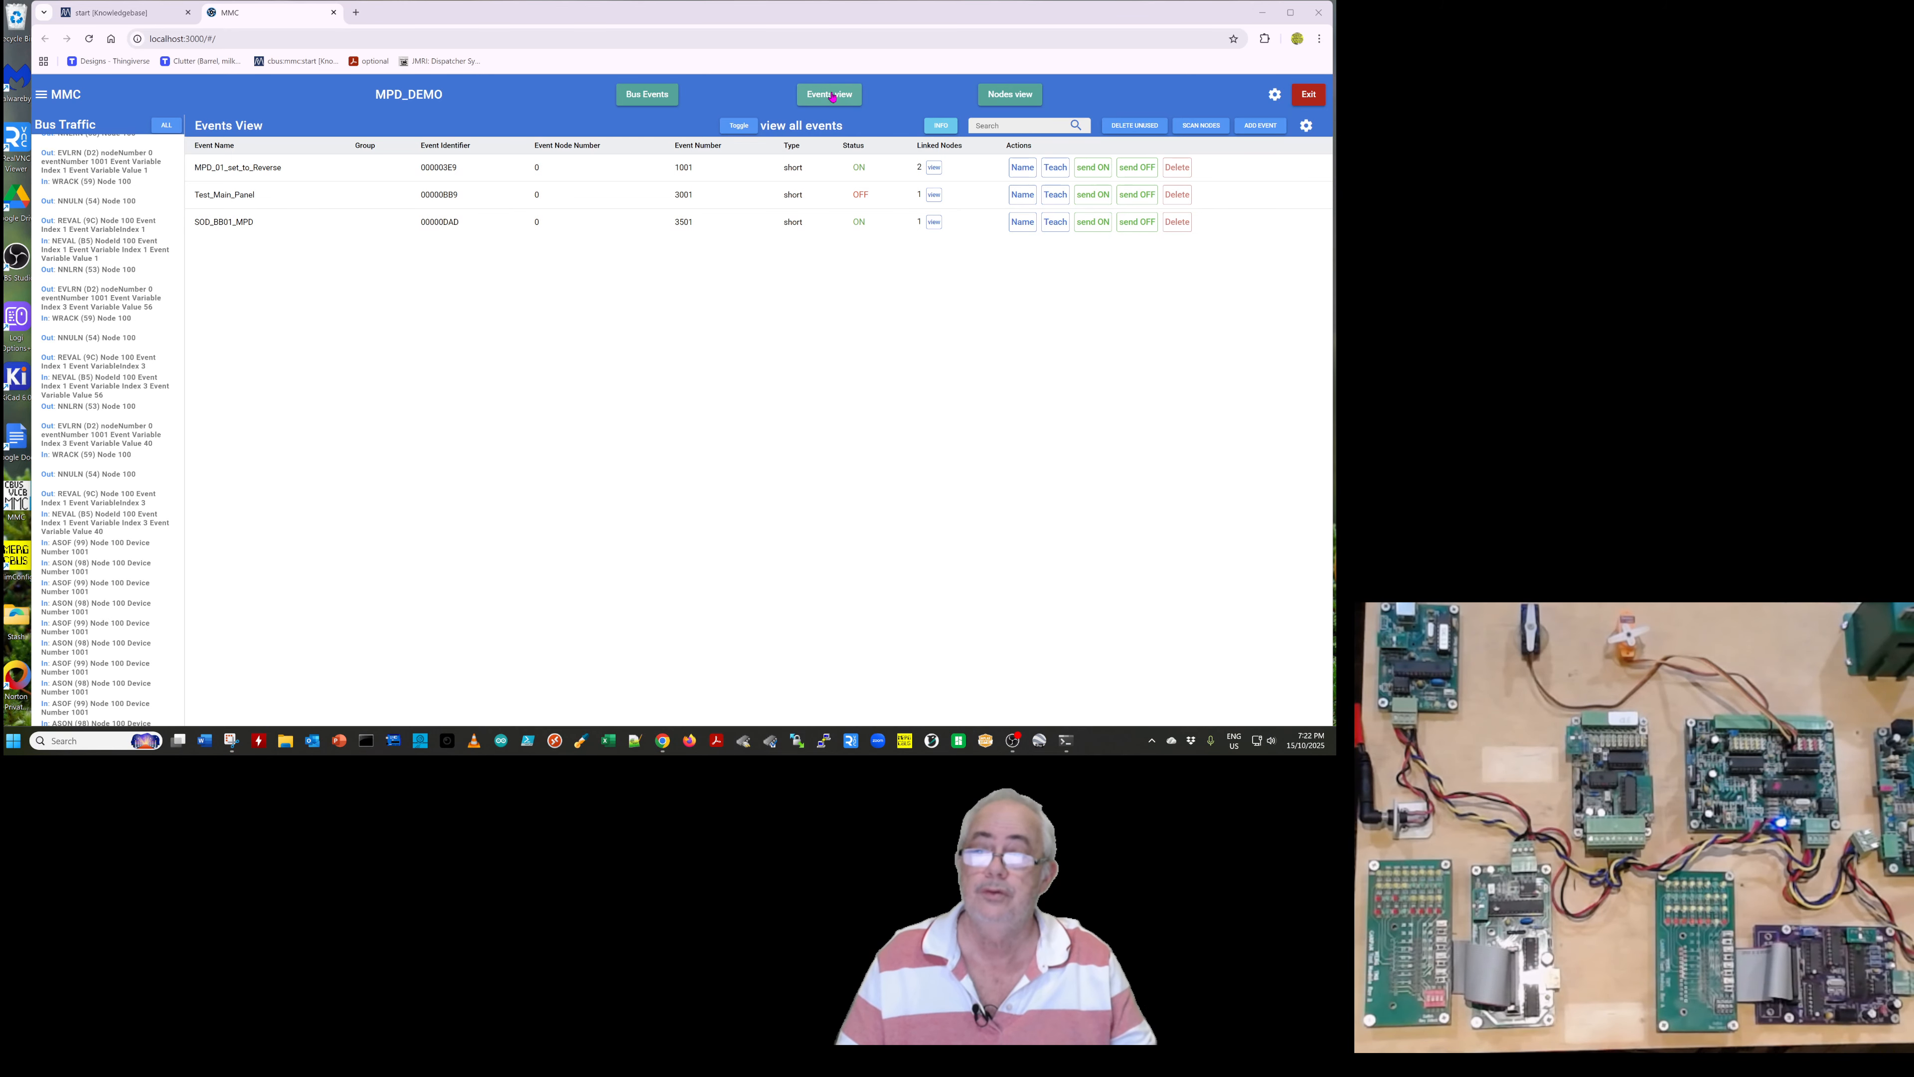
- Add a short event with device number 2001 named MPD_01_is_at_Normal, checking the event number before adding it
left_click(1260, 125)
left_click(654, 276)
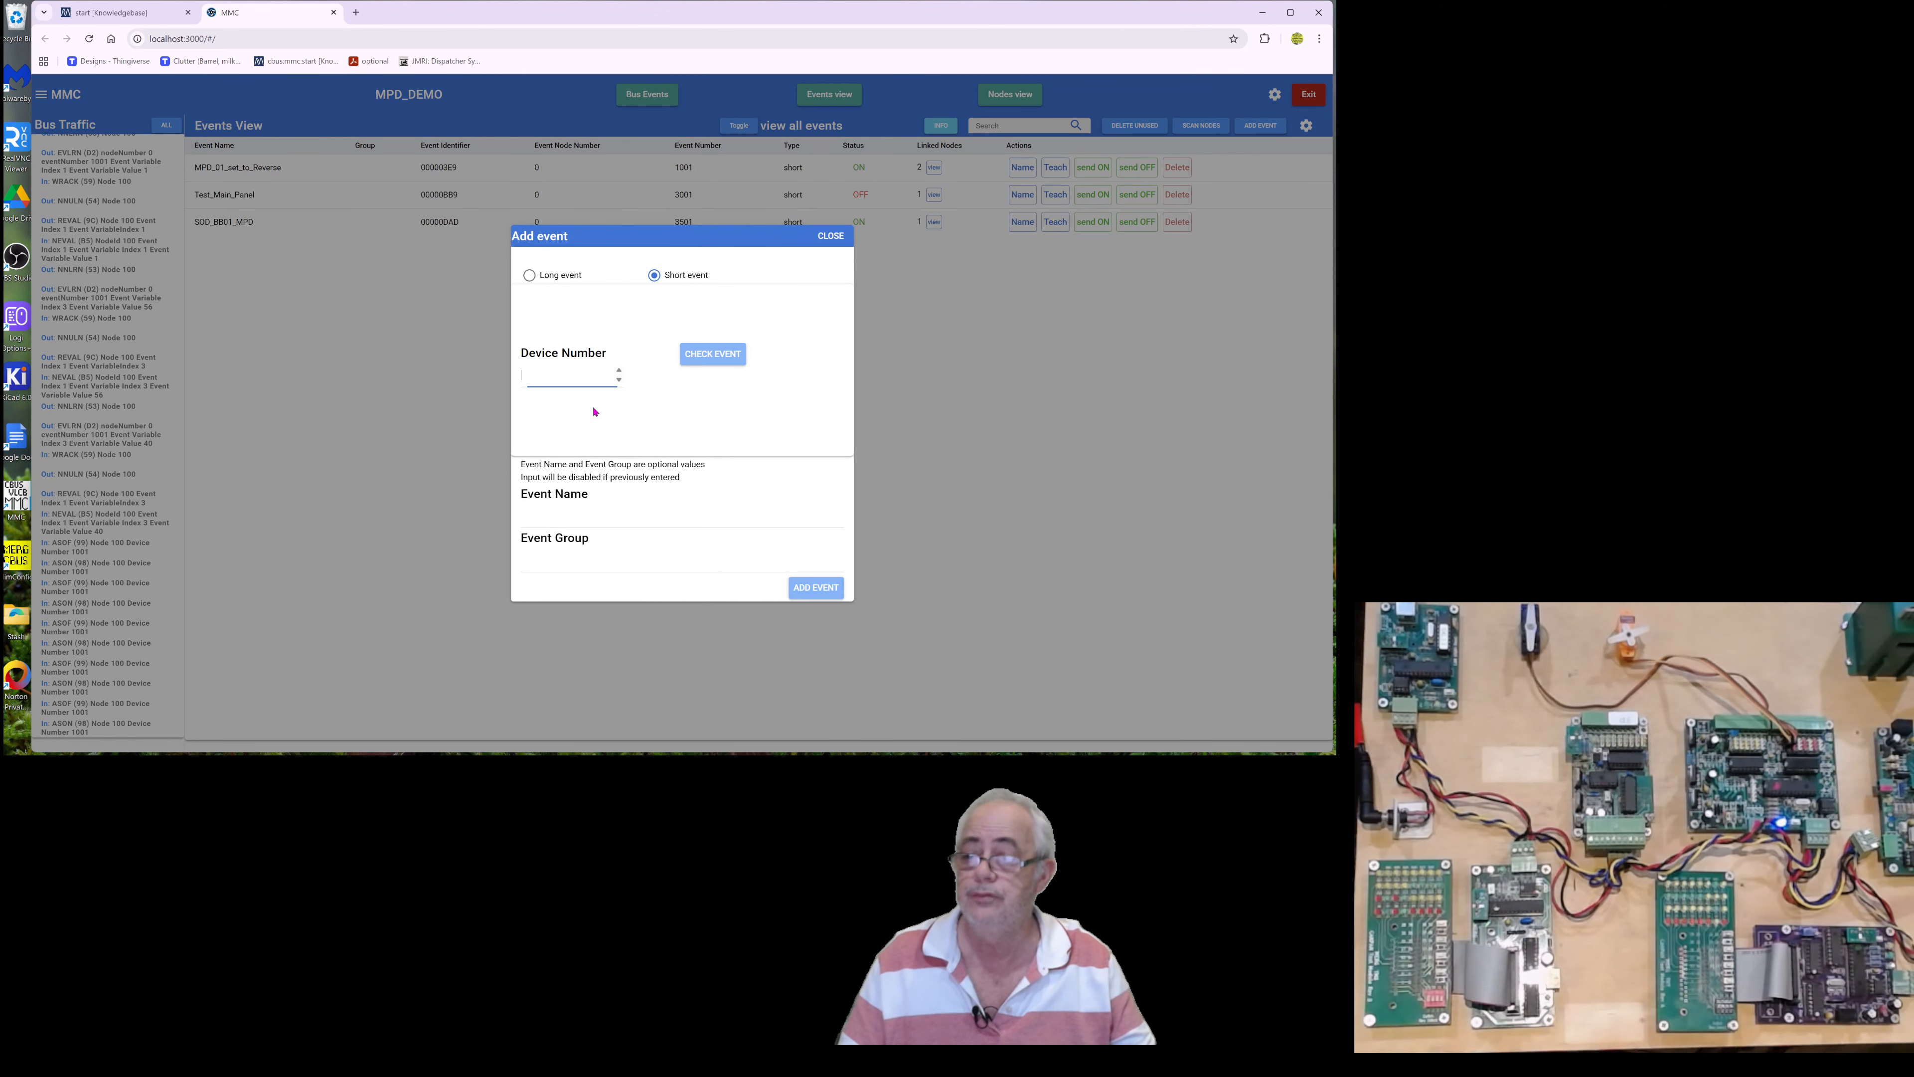
left_click(549, 371)
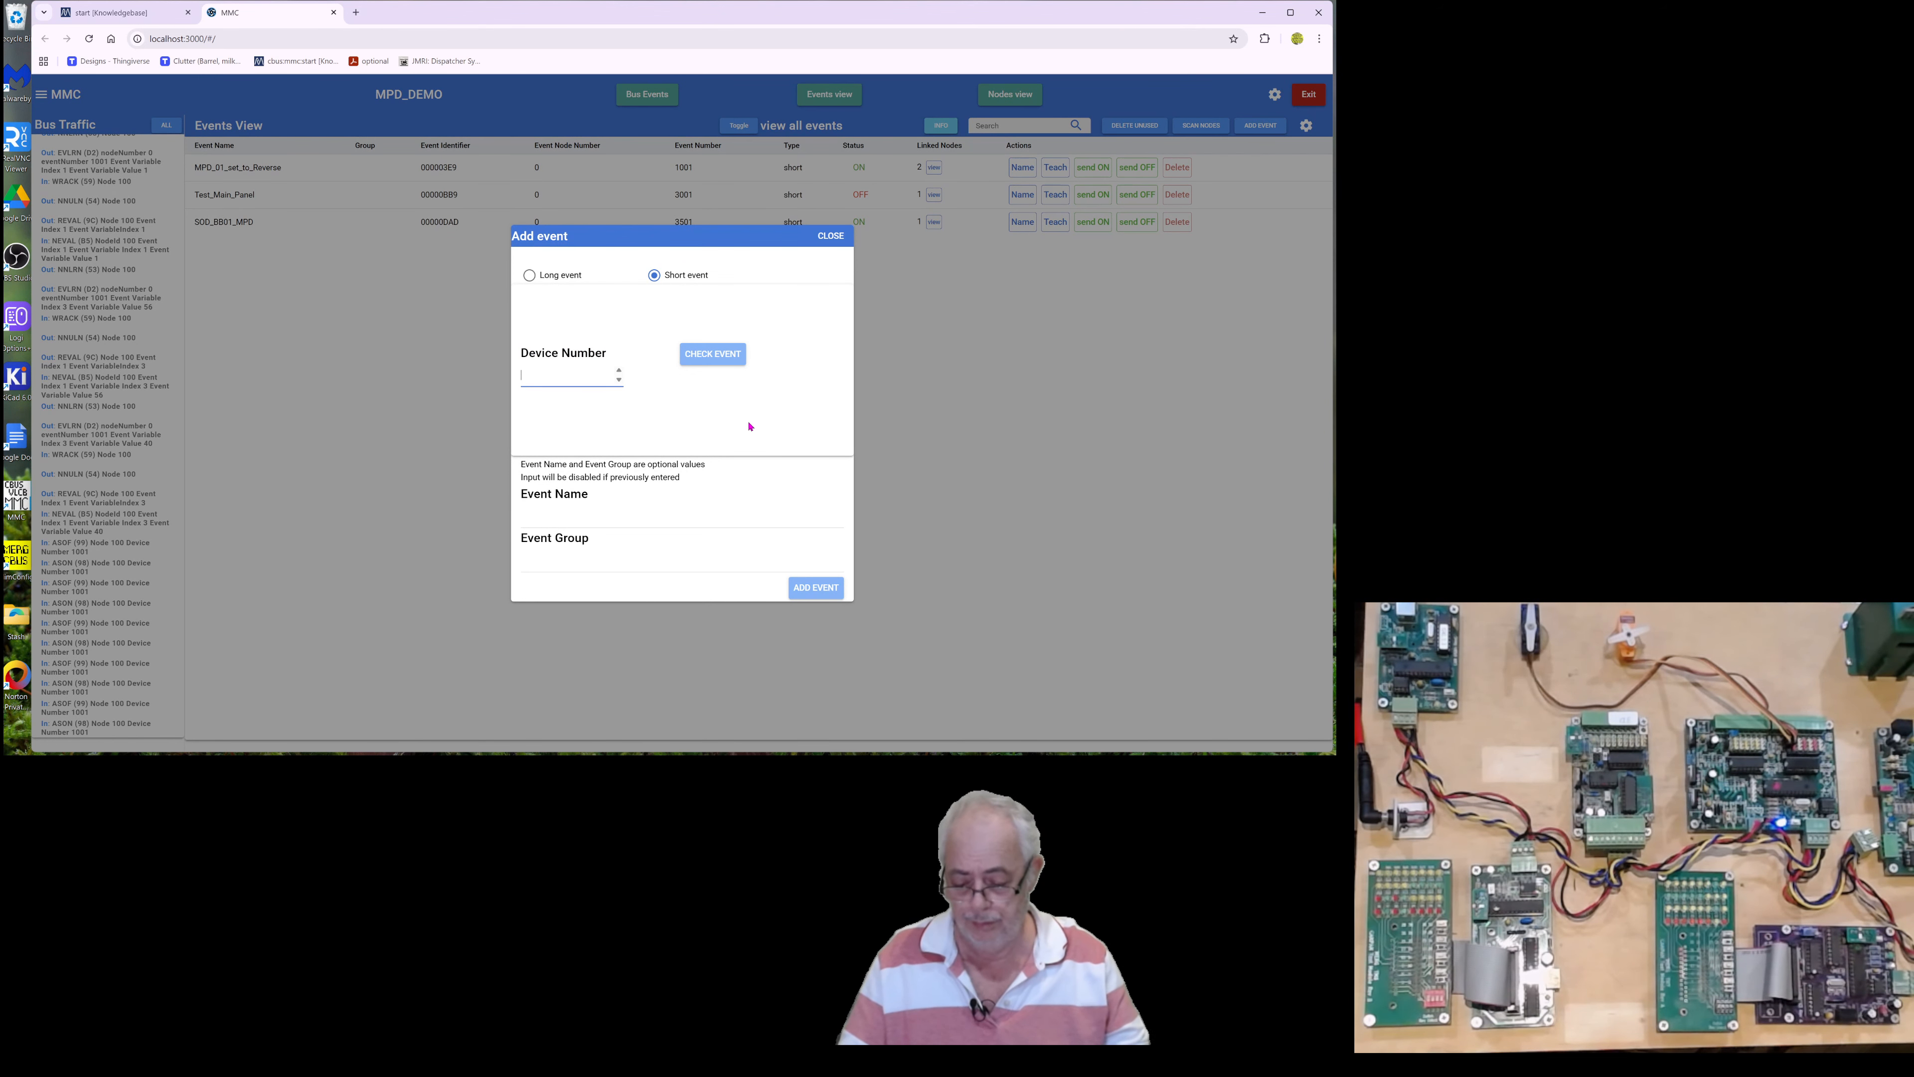
type("2001")
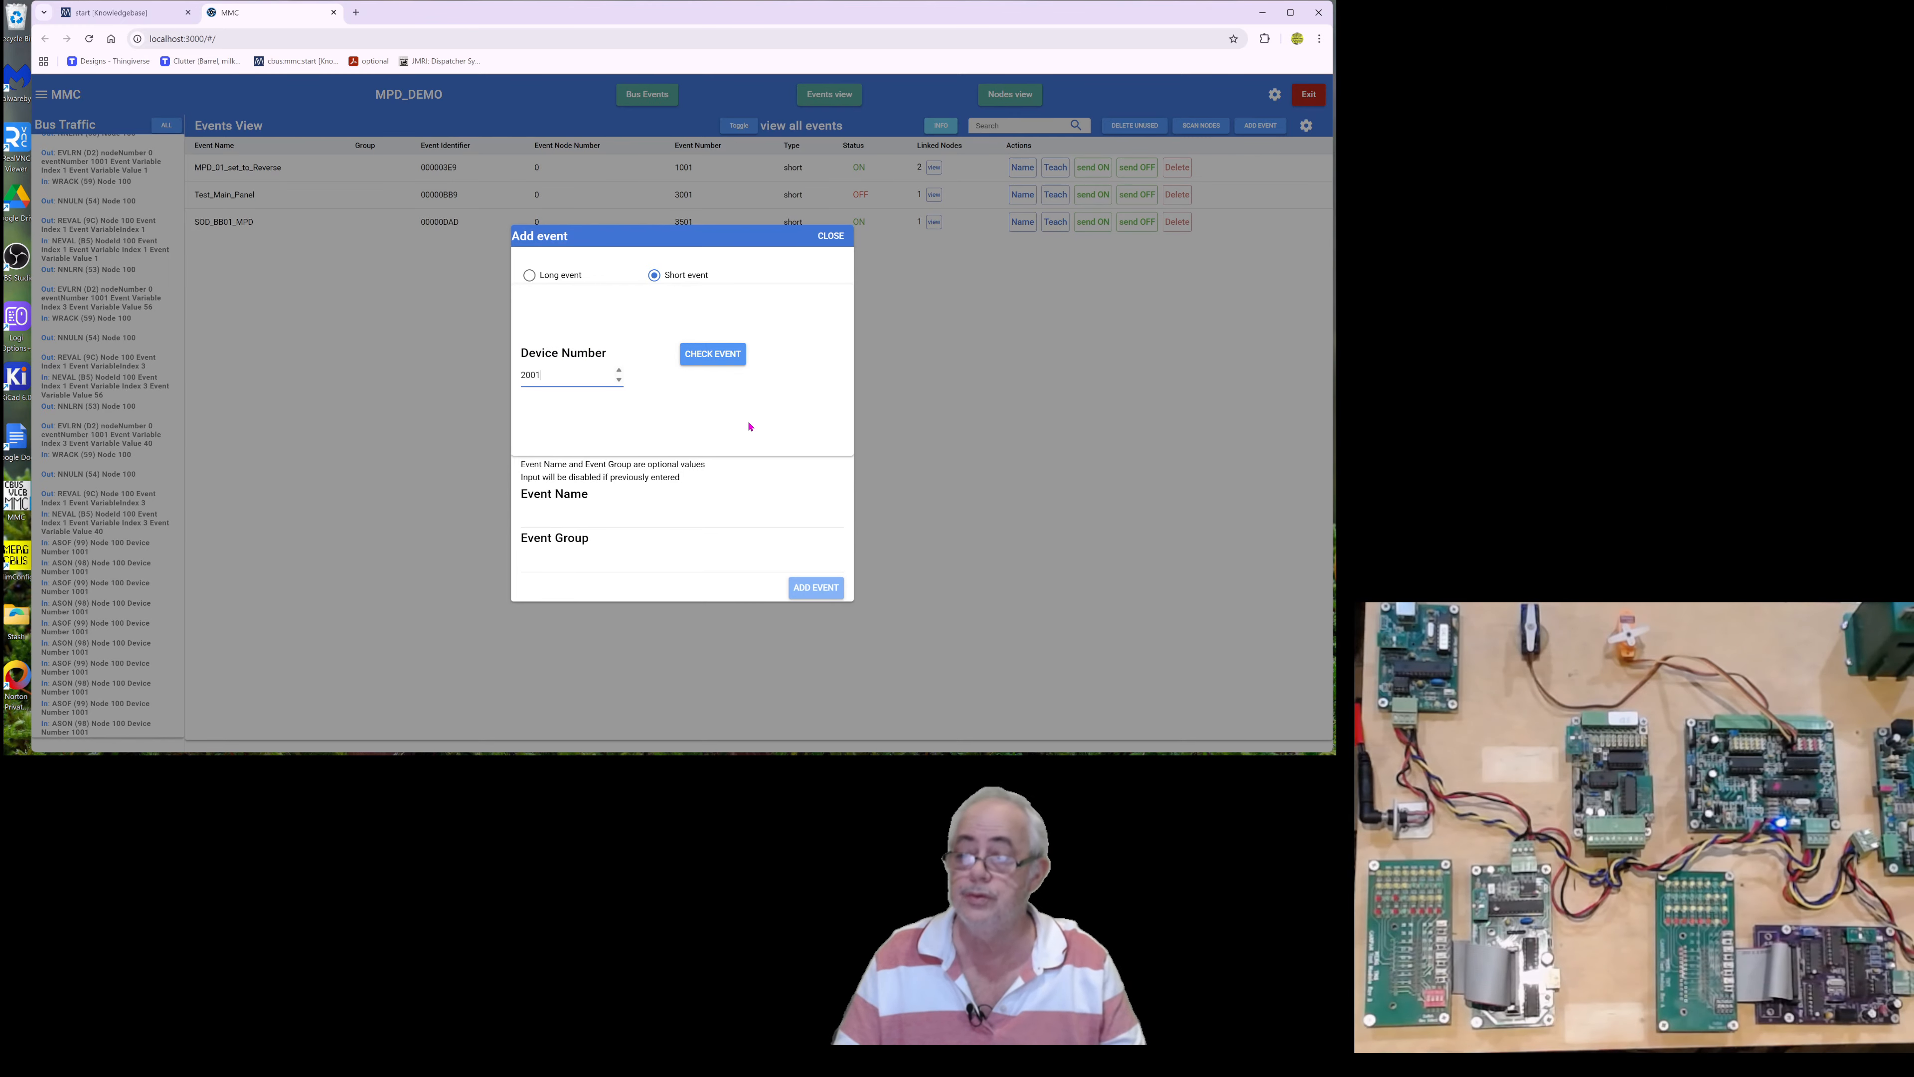
left_click(712, 354)
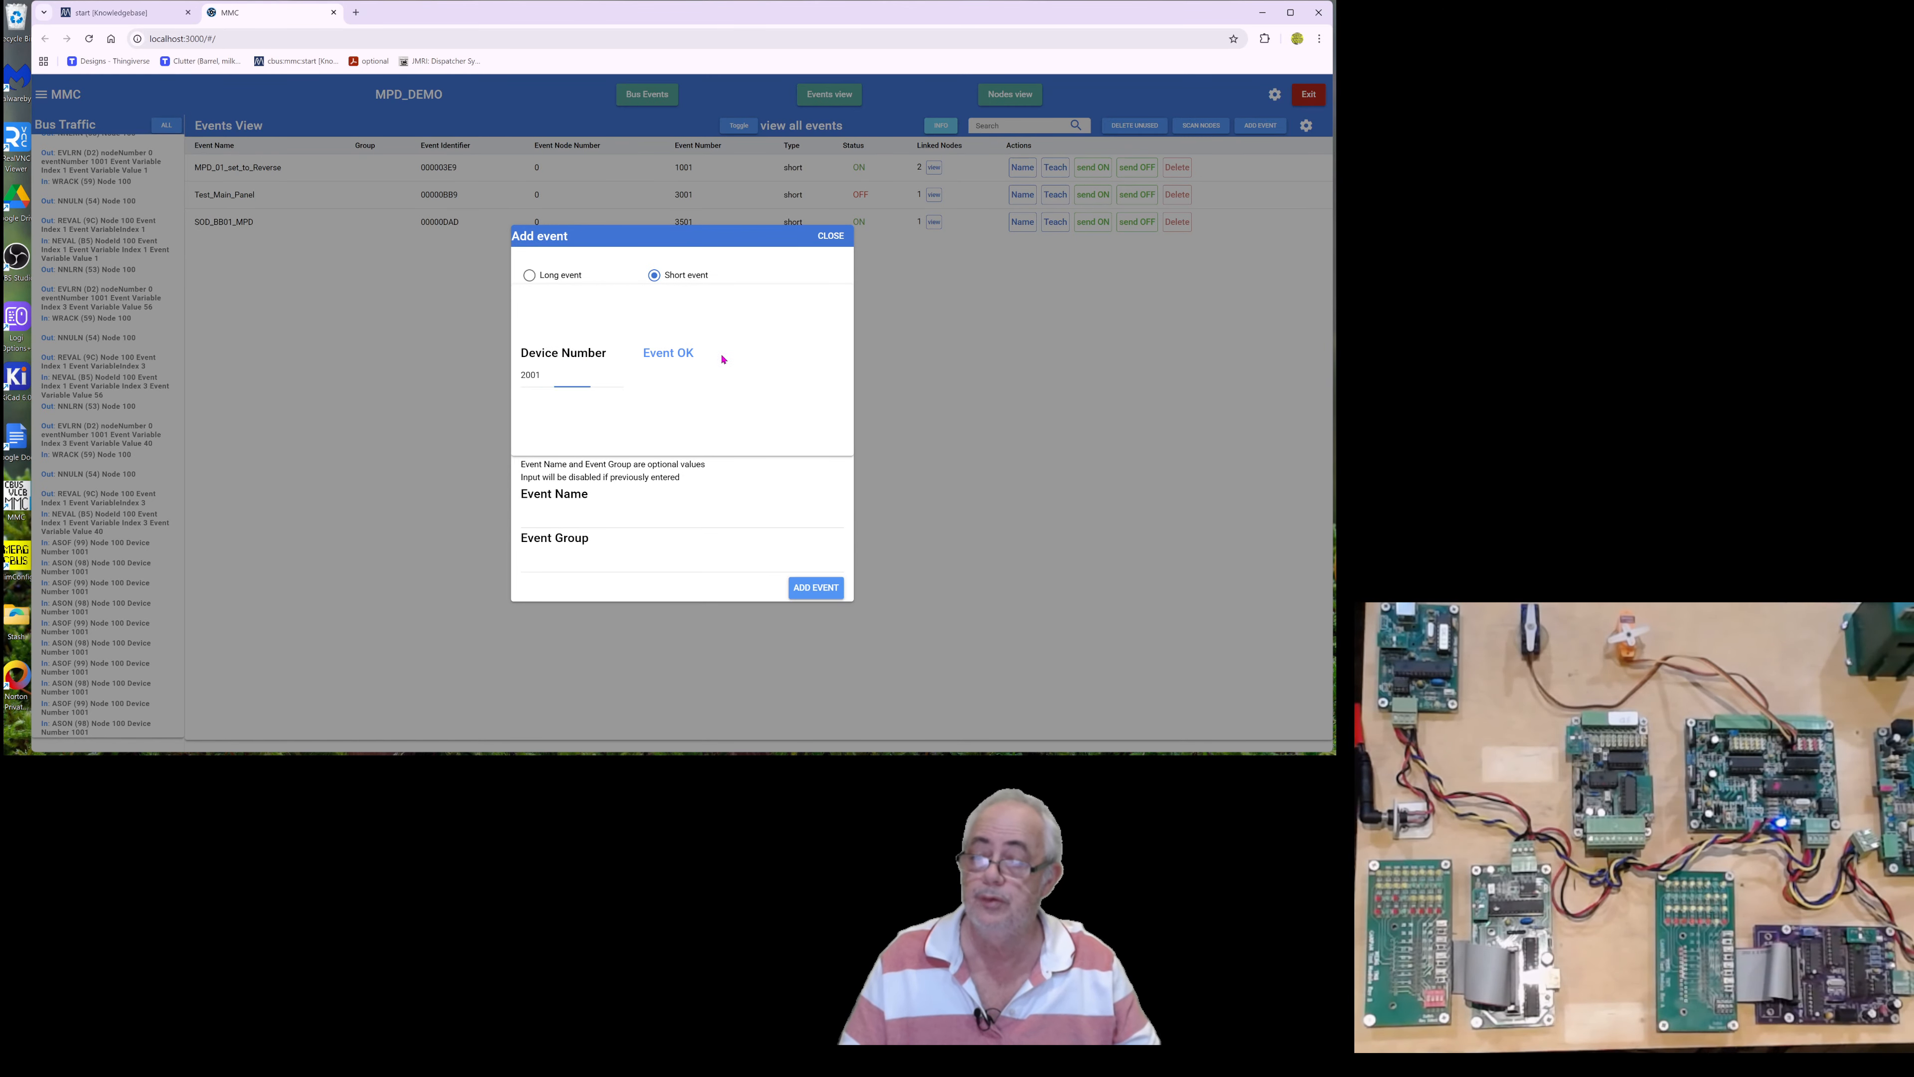
left_click(551, 515)
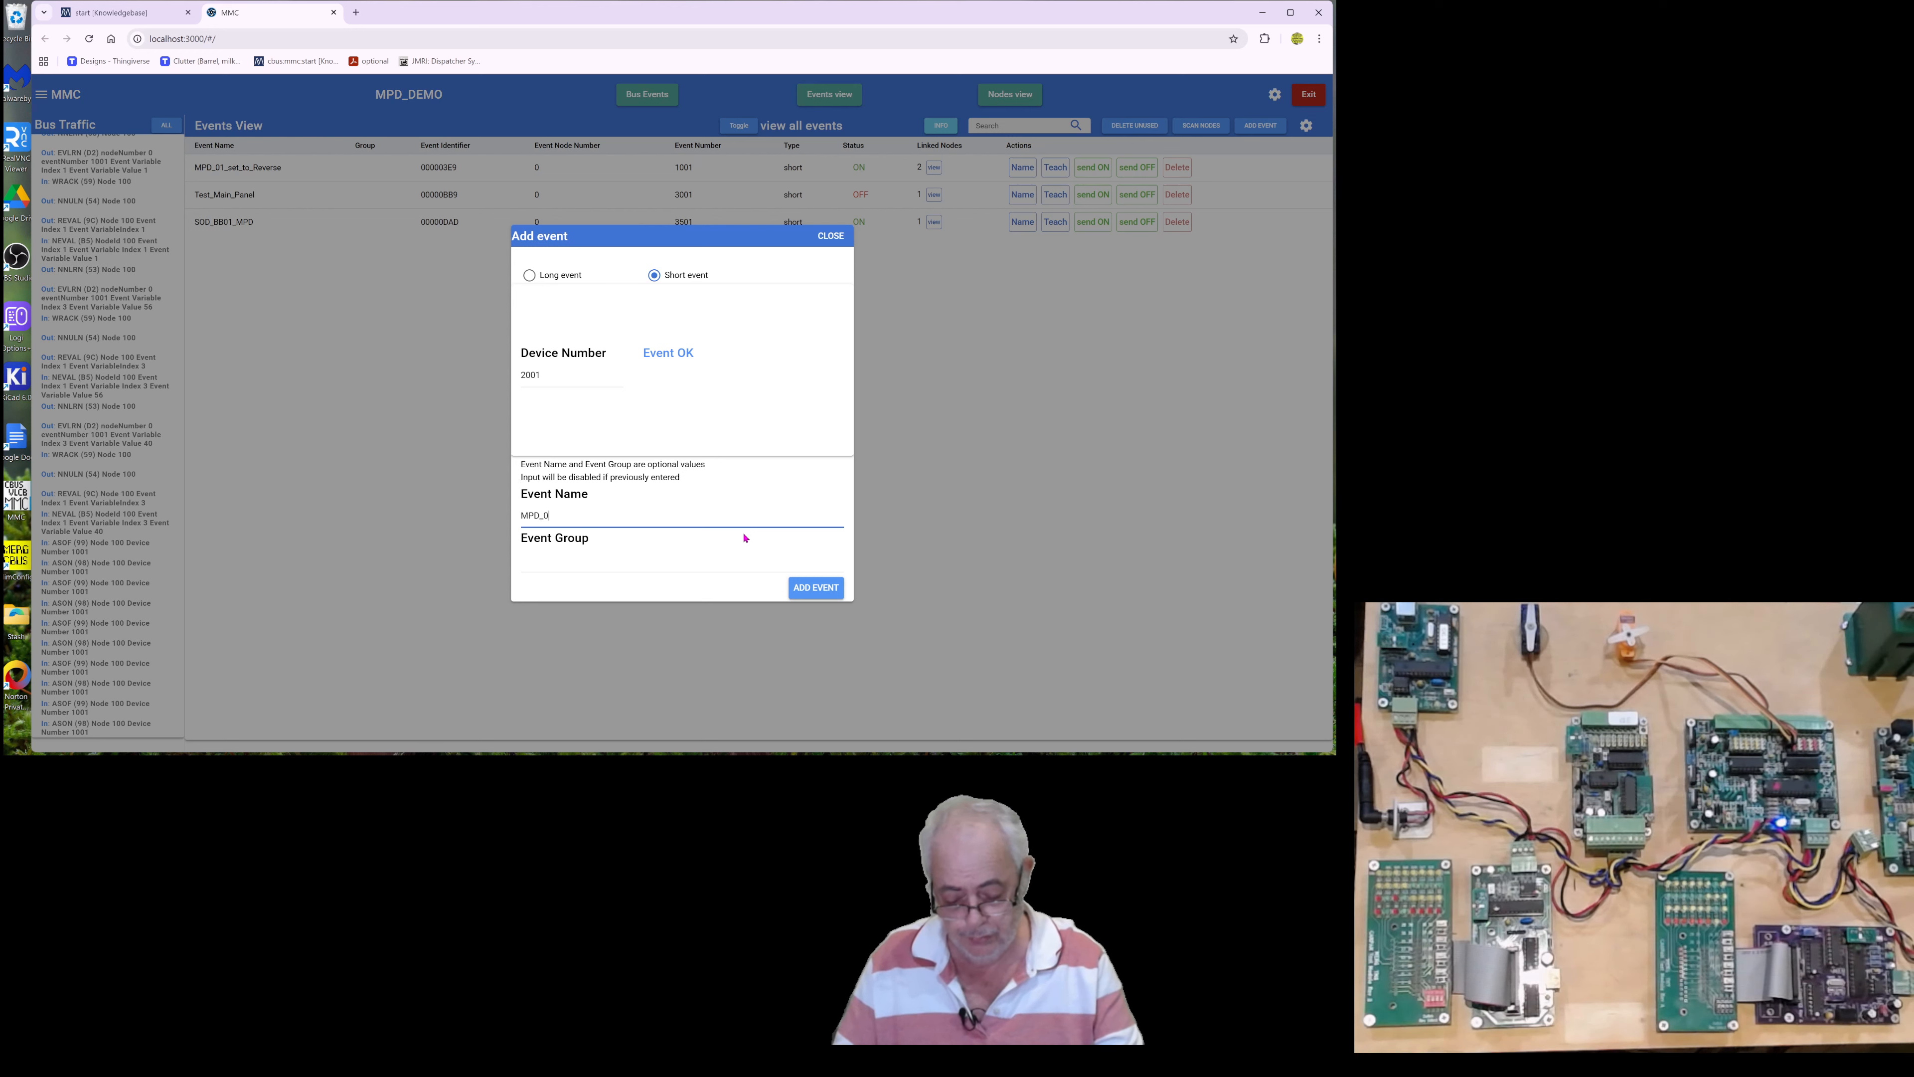
type("MPD_01_is_at_No")
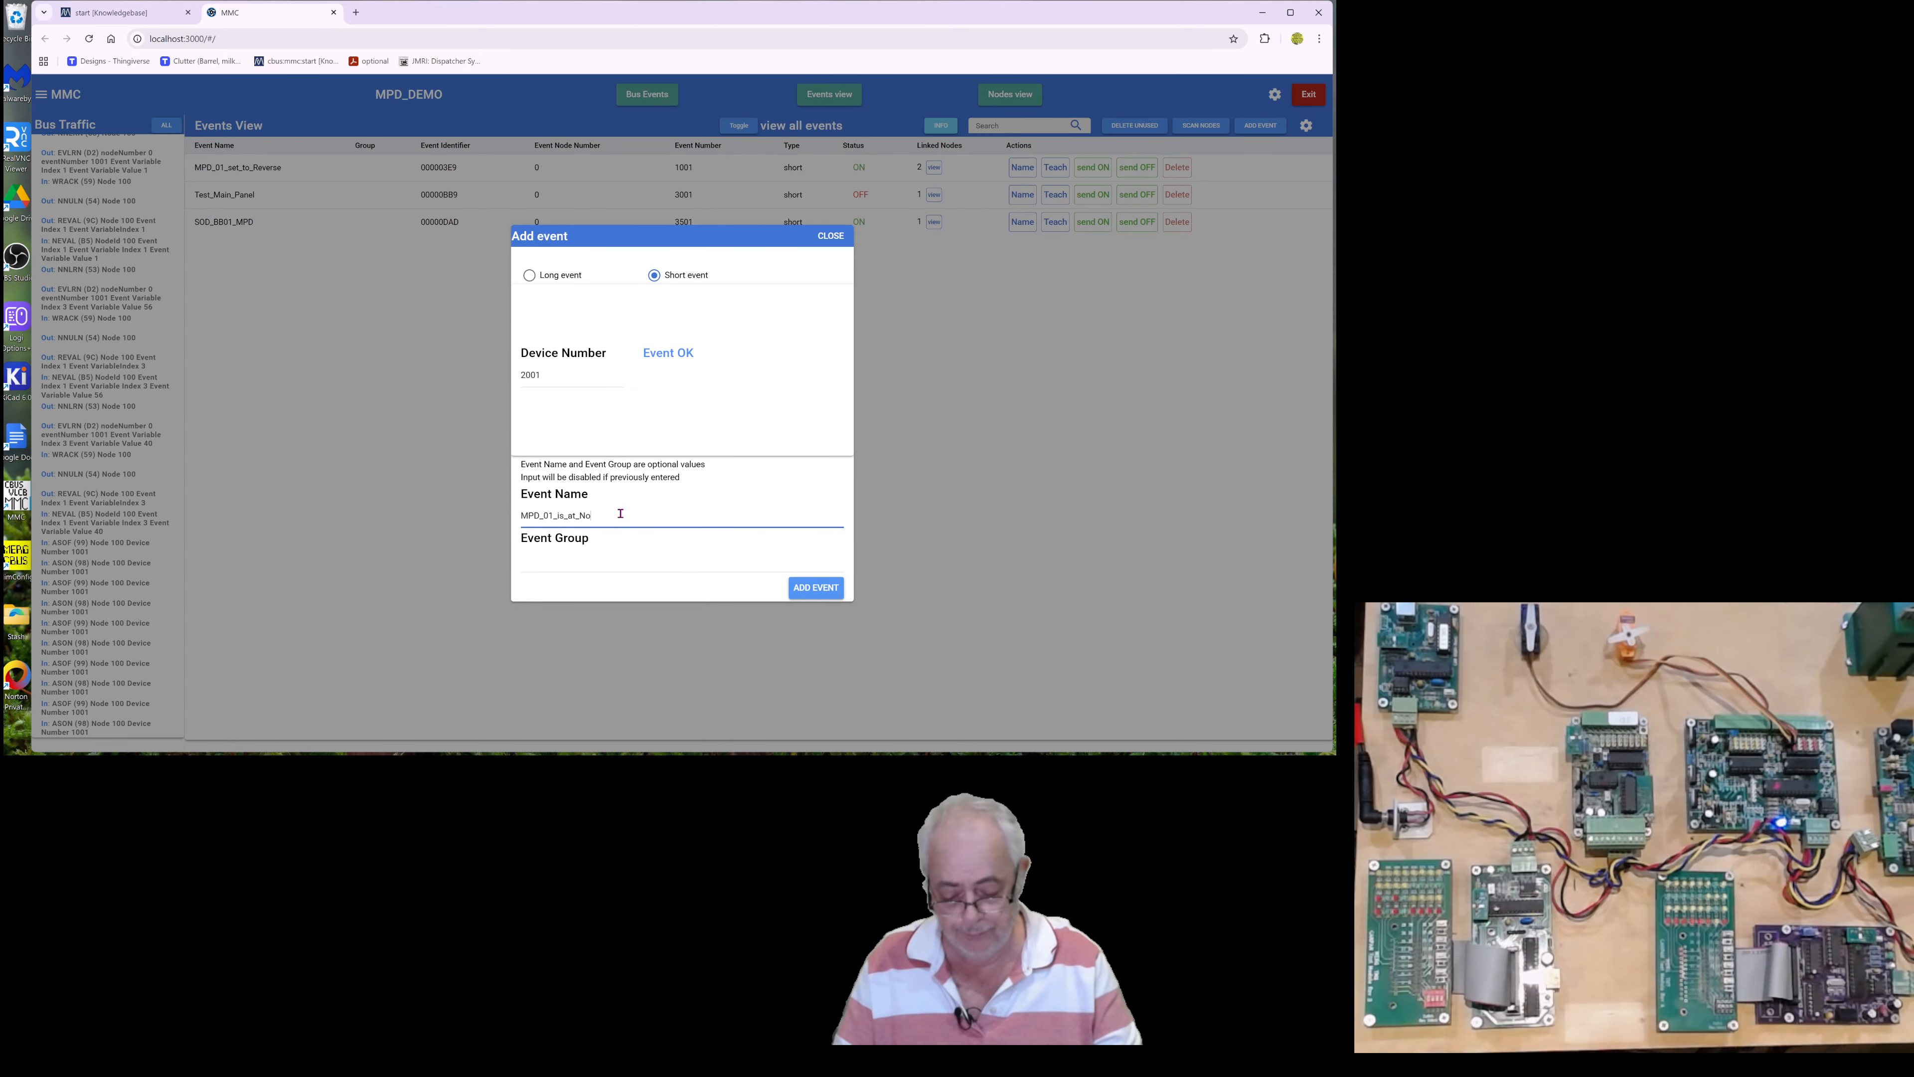
type("rmal")
key("Return")
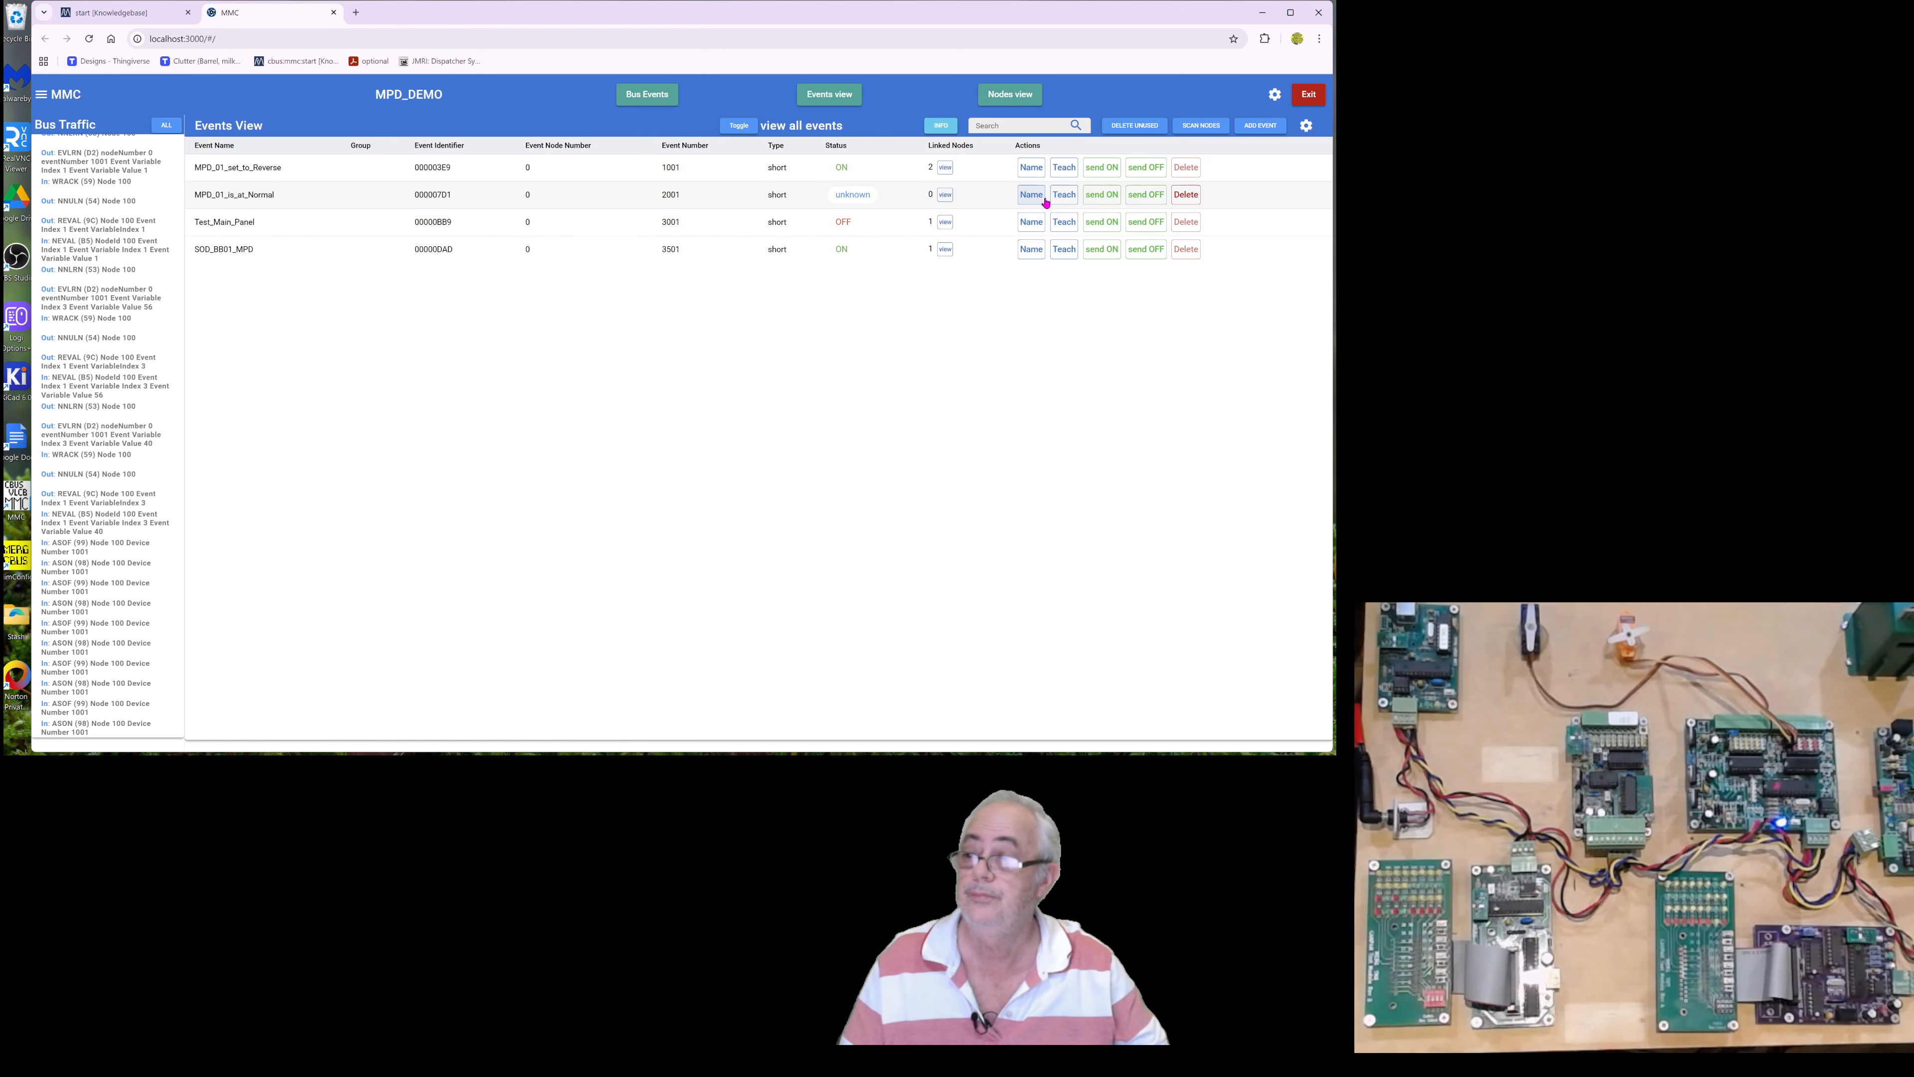
- Assign the event MPD_01_is_at_Normal to the event group Feedback
left_click(1025, 198)
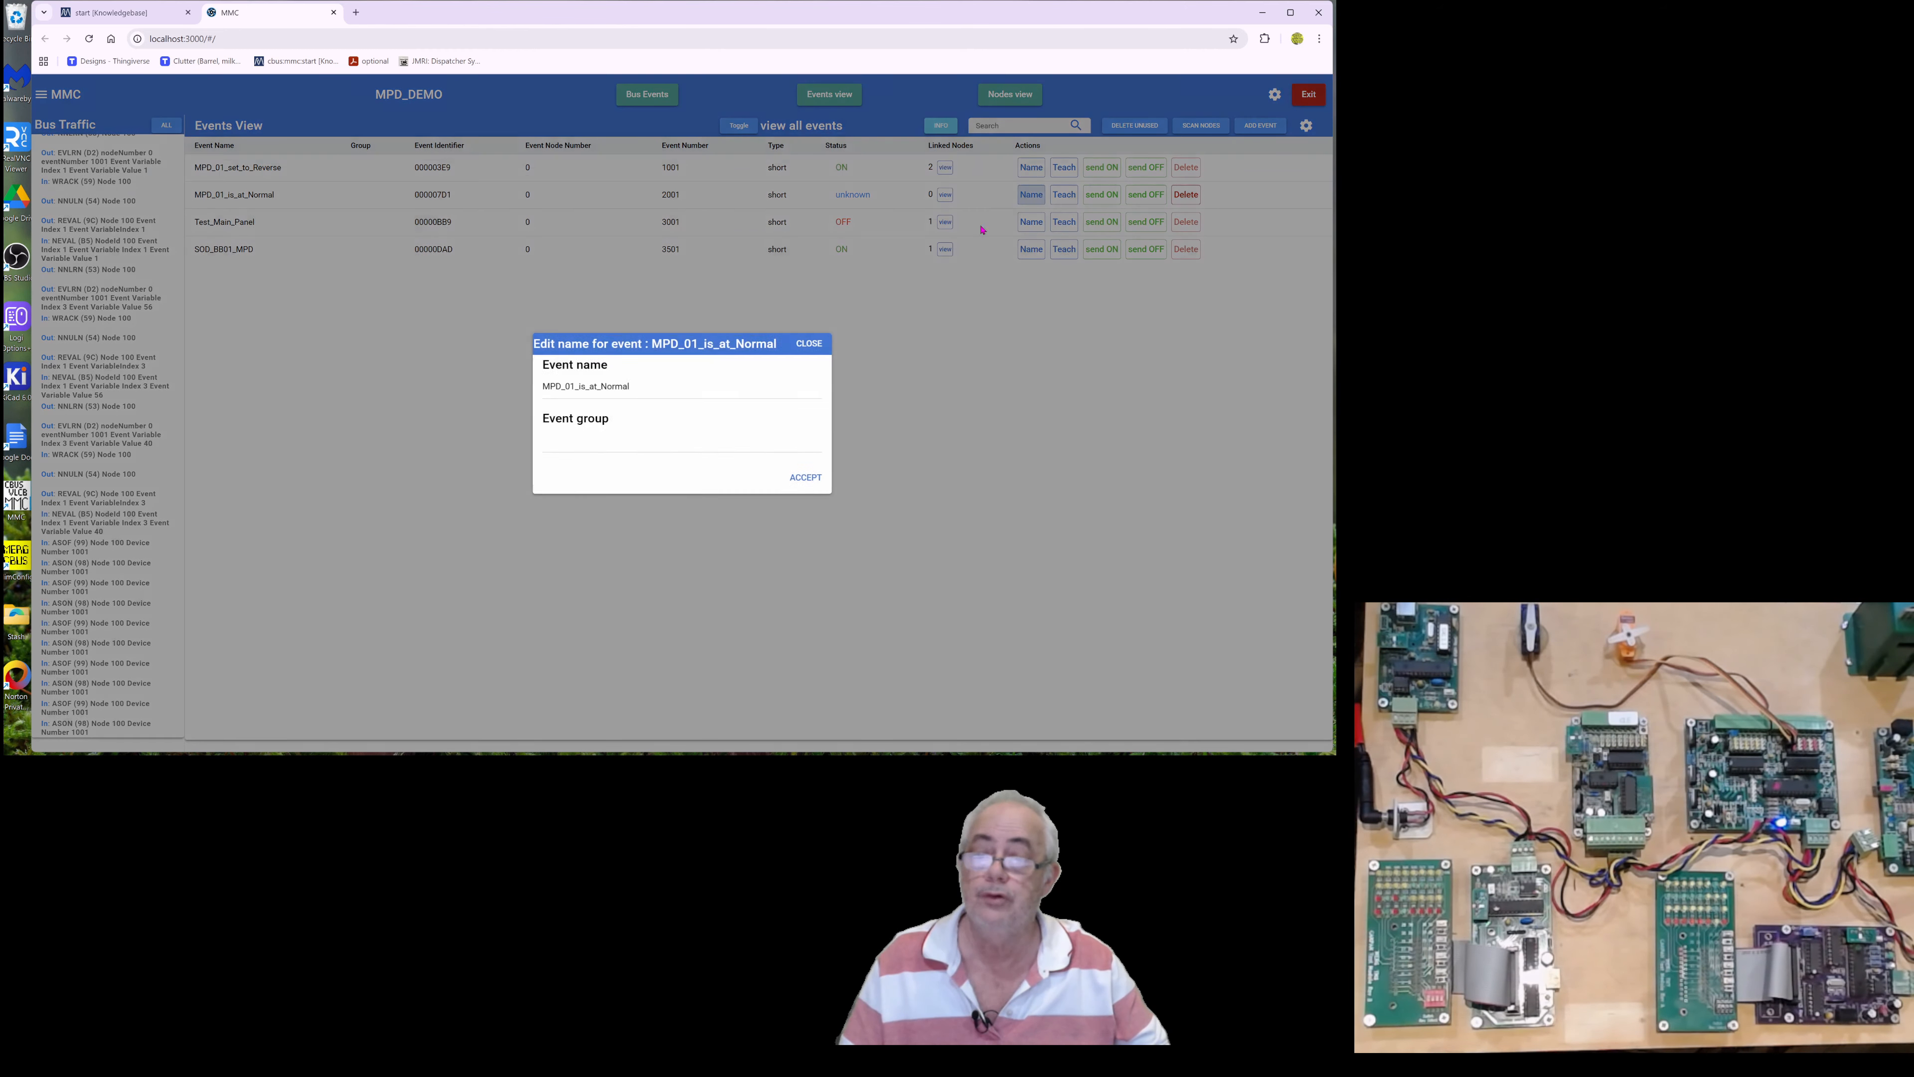
left_click(564, 435)
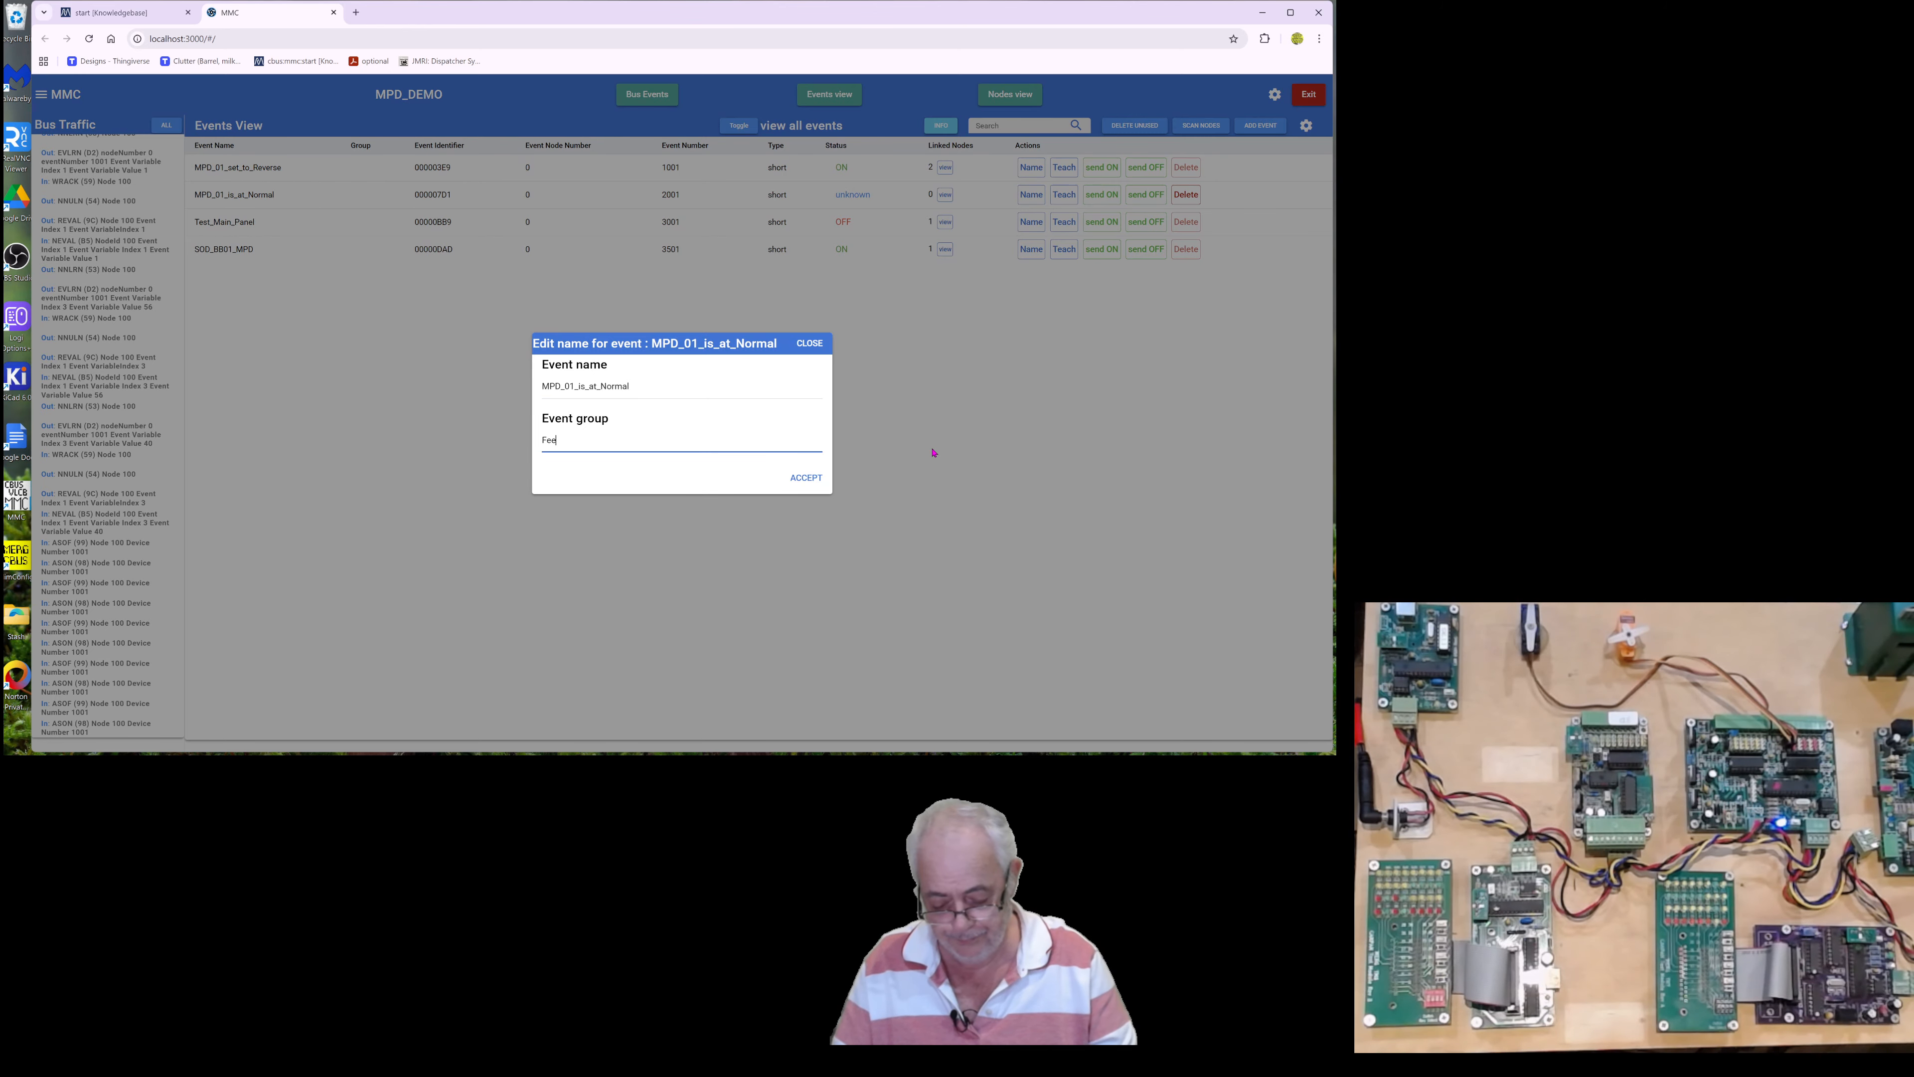
type("Feedback")
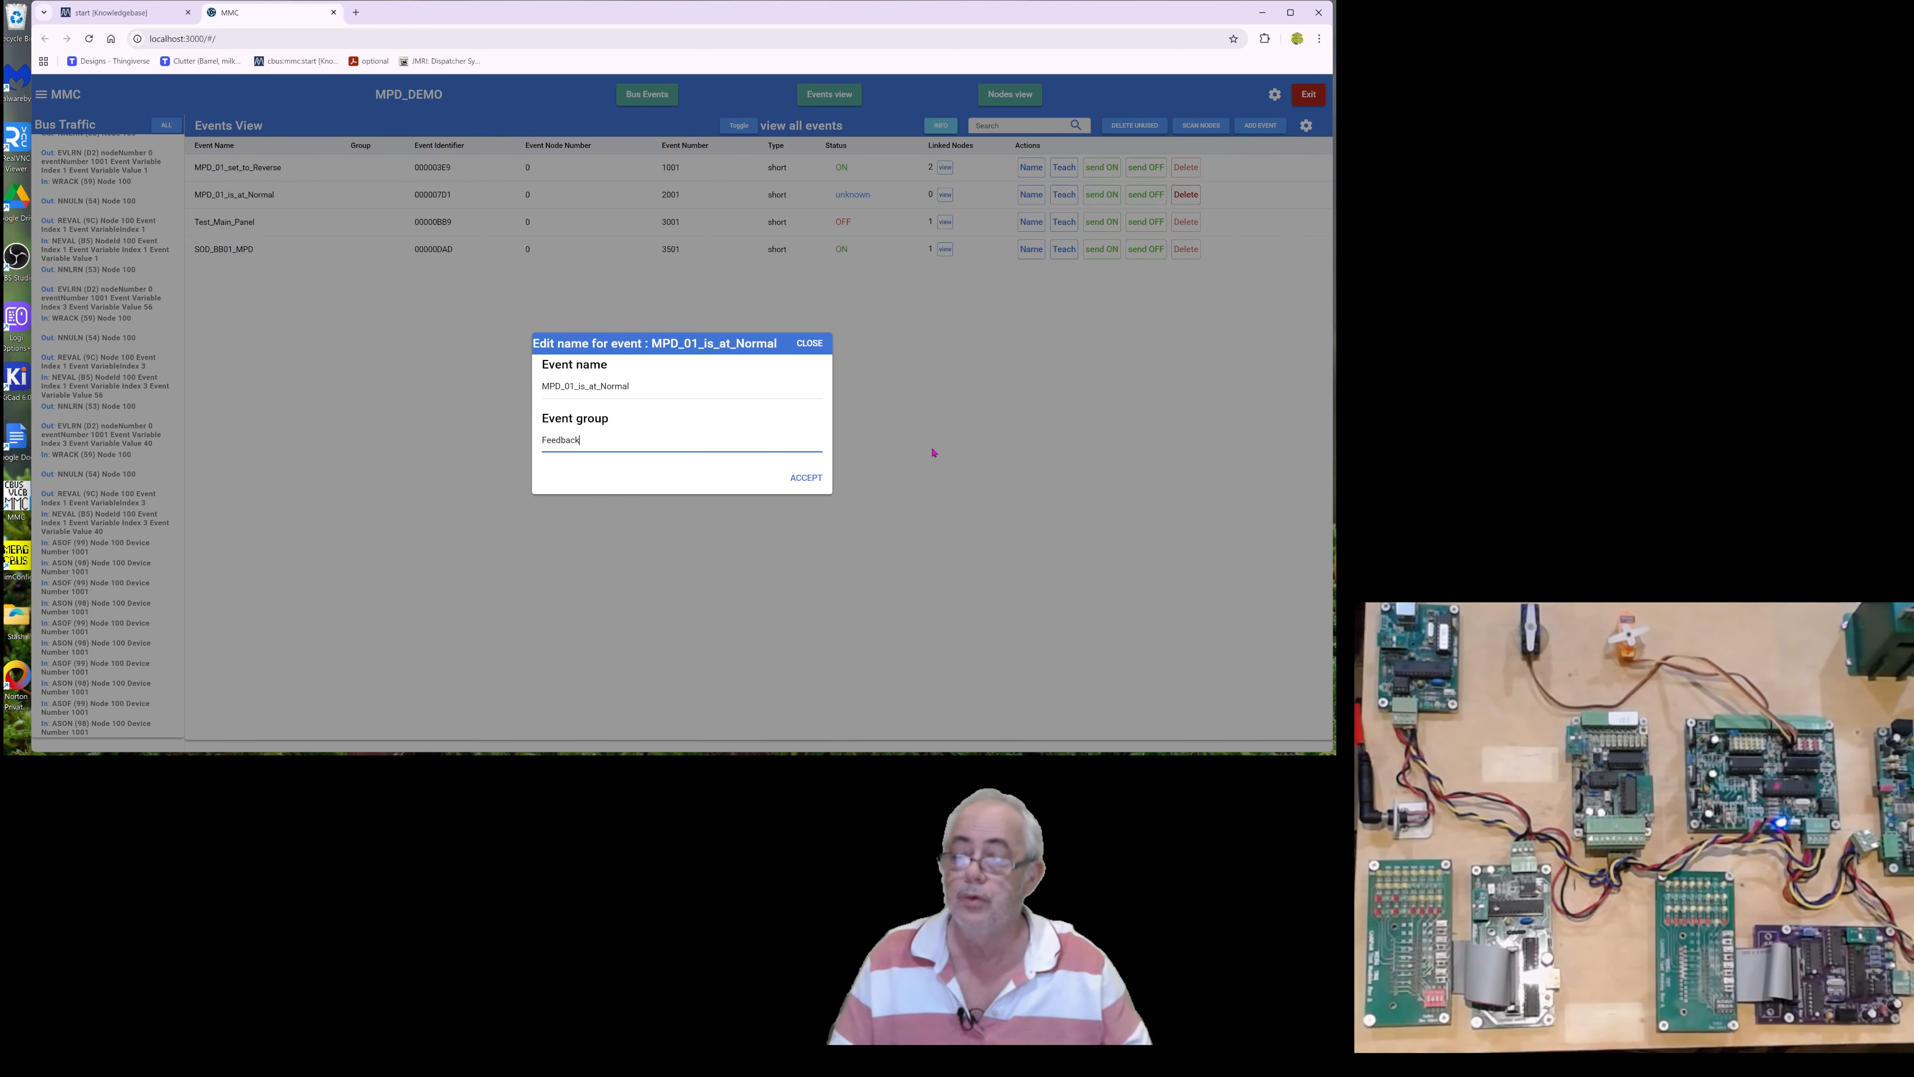
left_click(803, 478)
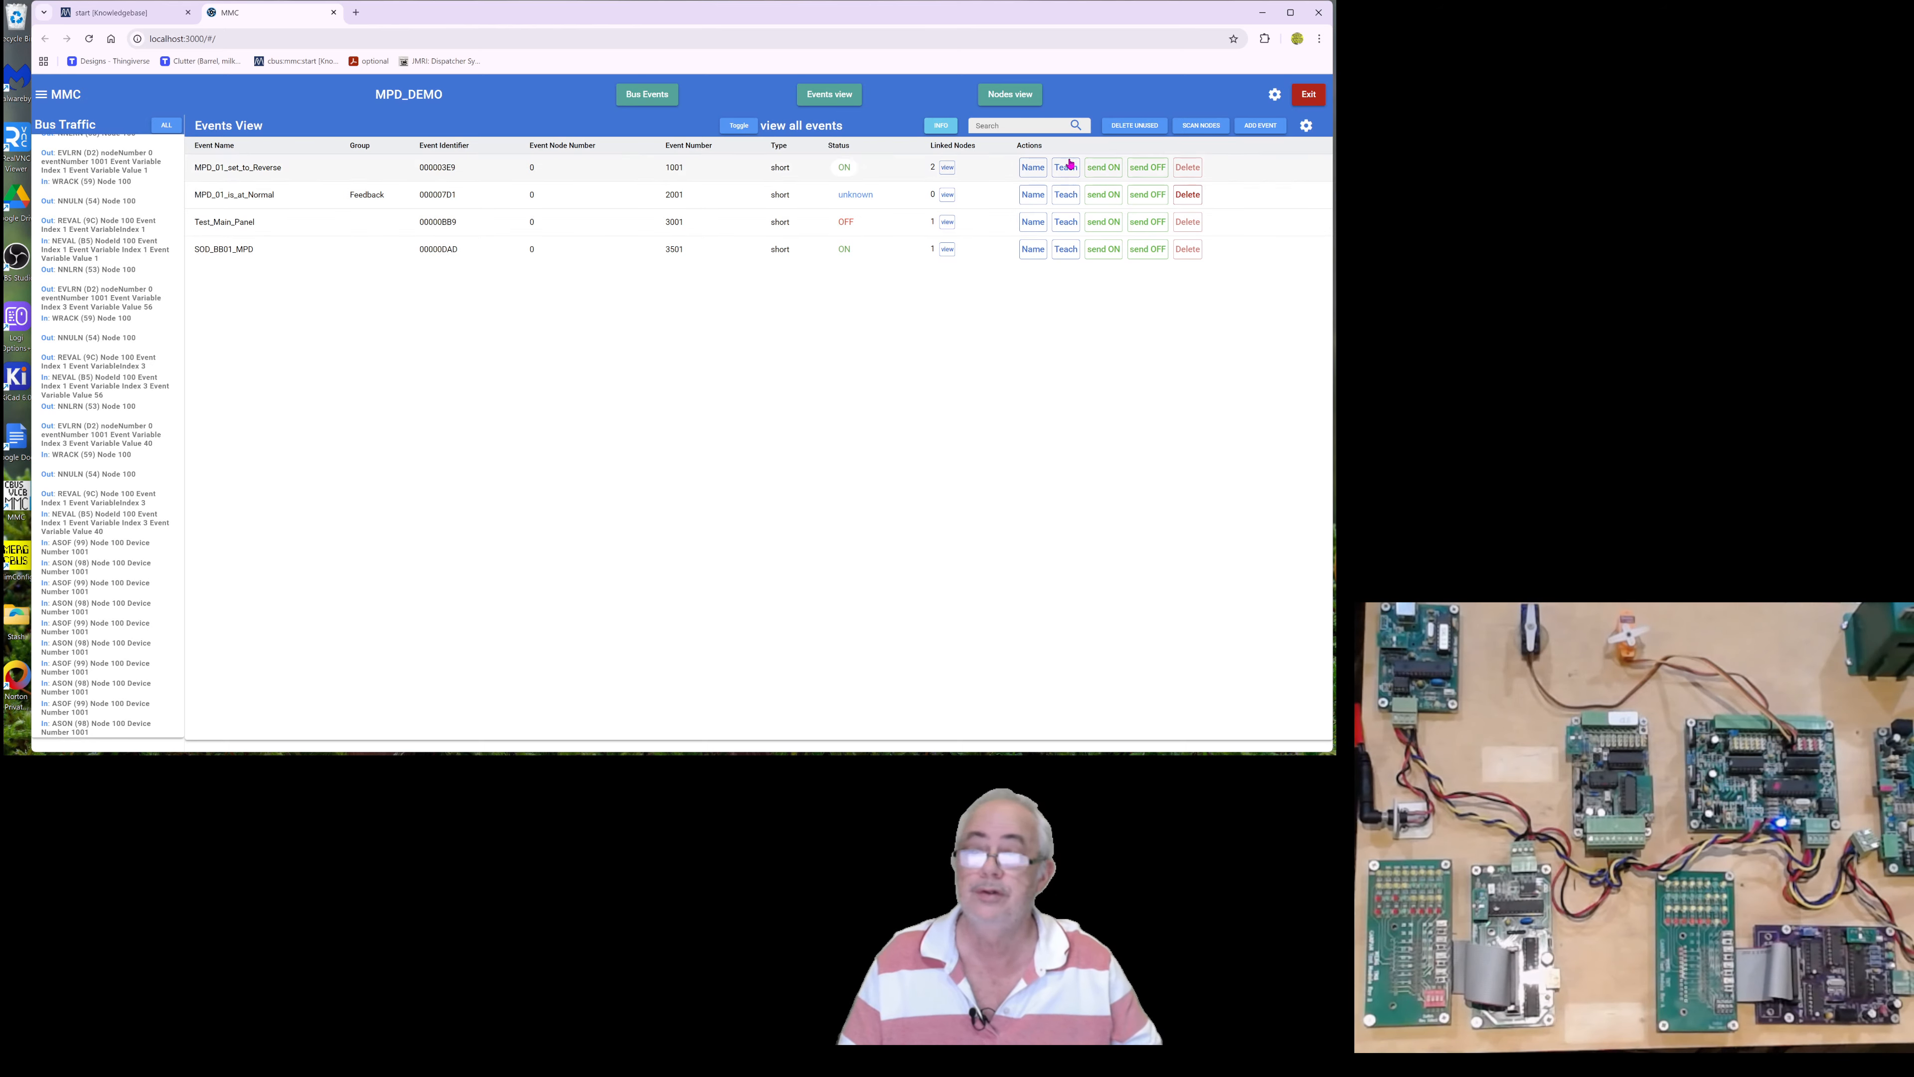
- Add a checked short event with device number 2501, named MPD_01_is_at_Reverse, in the event group Feedback
left_click(1240, 129)
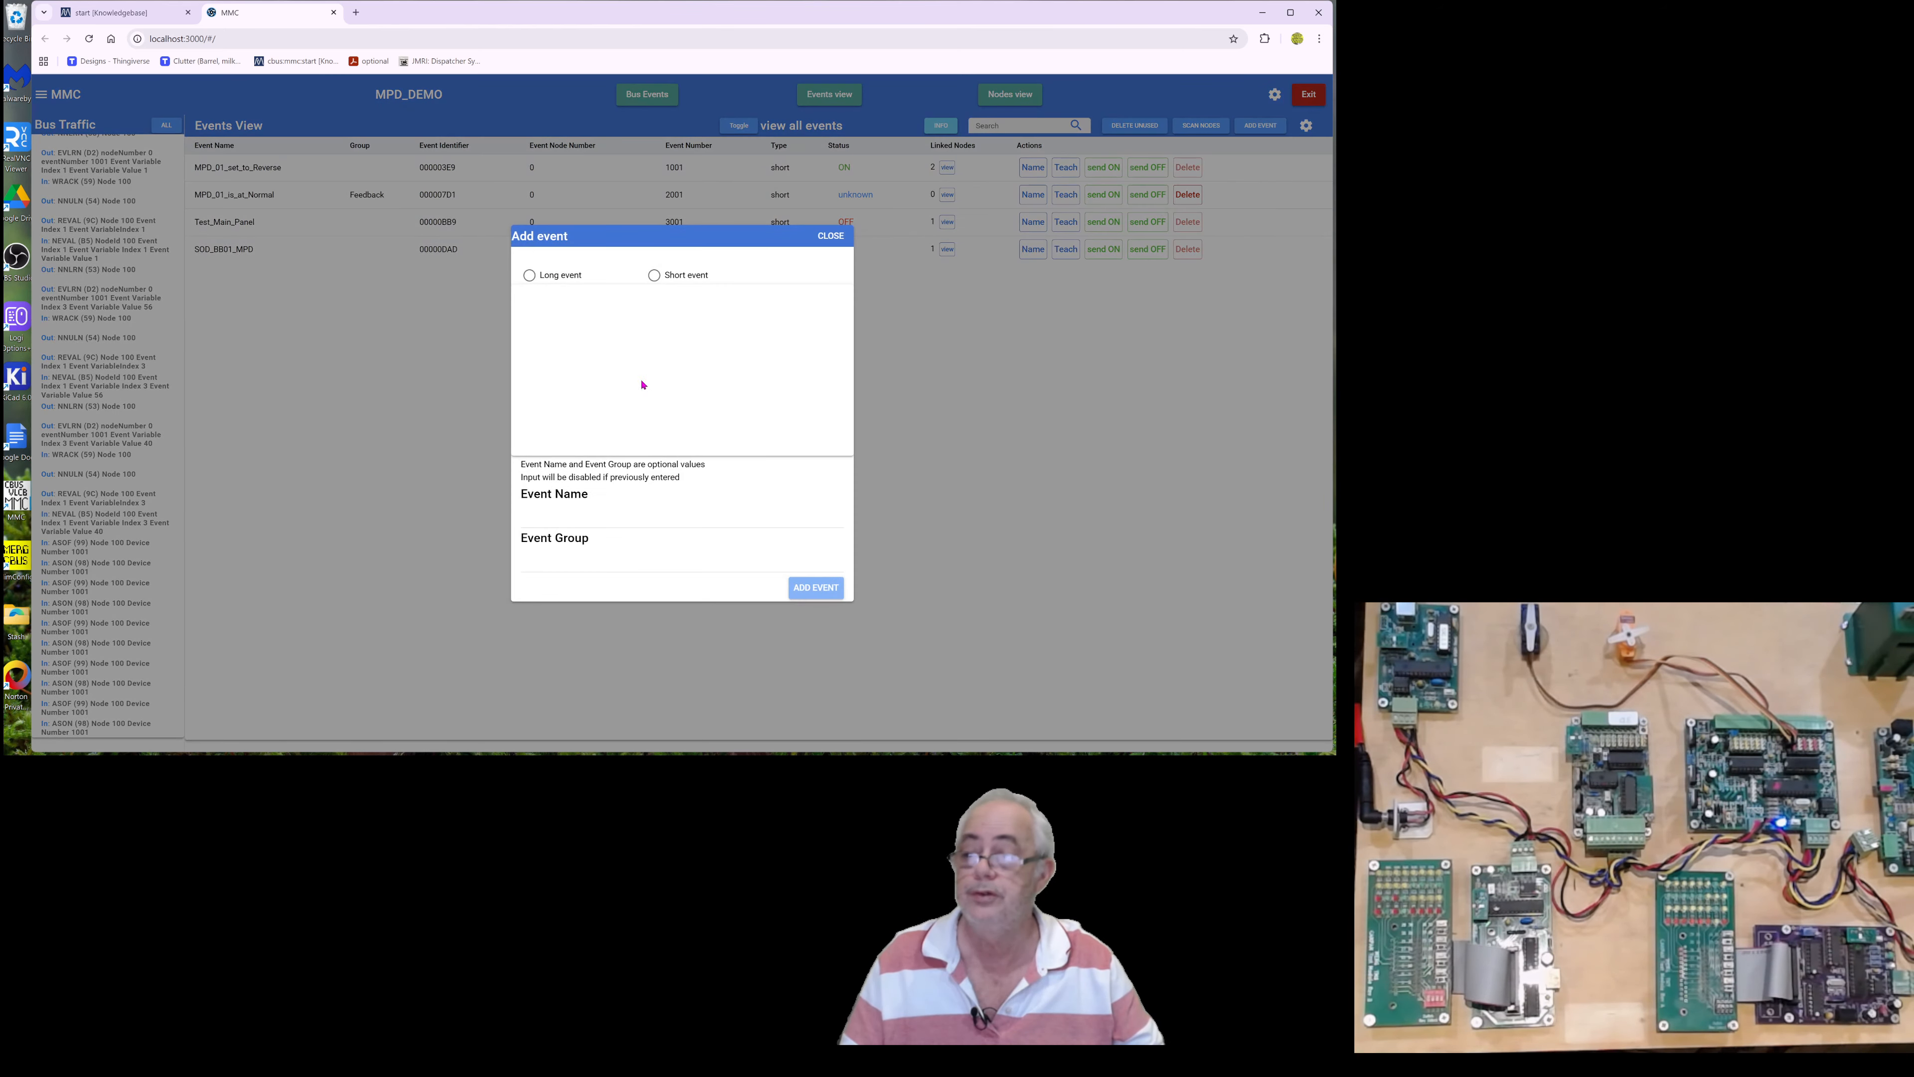
left_click(672, 272)
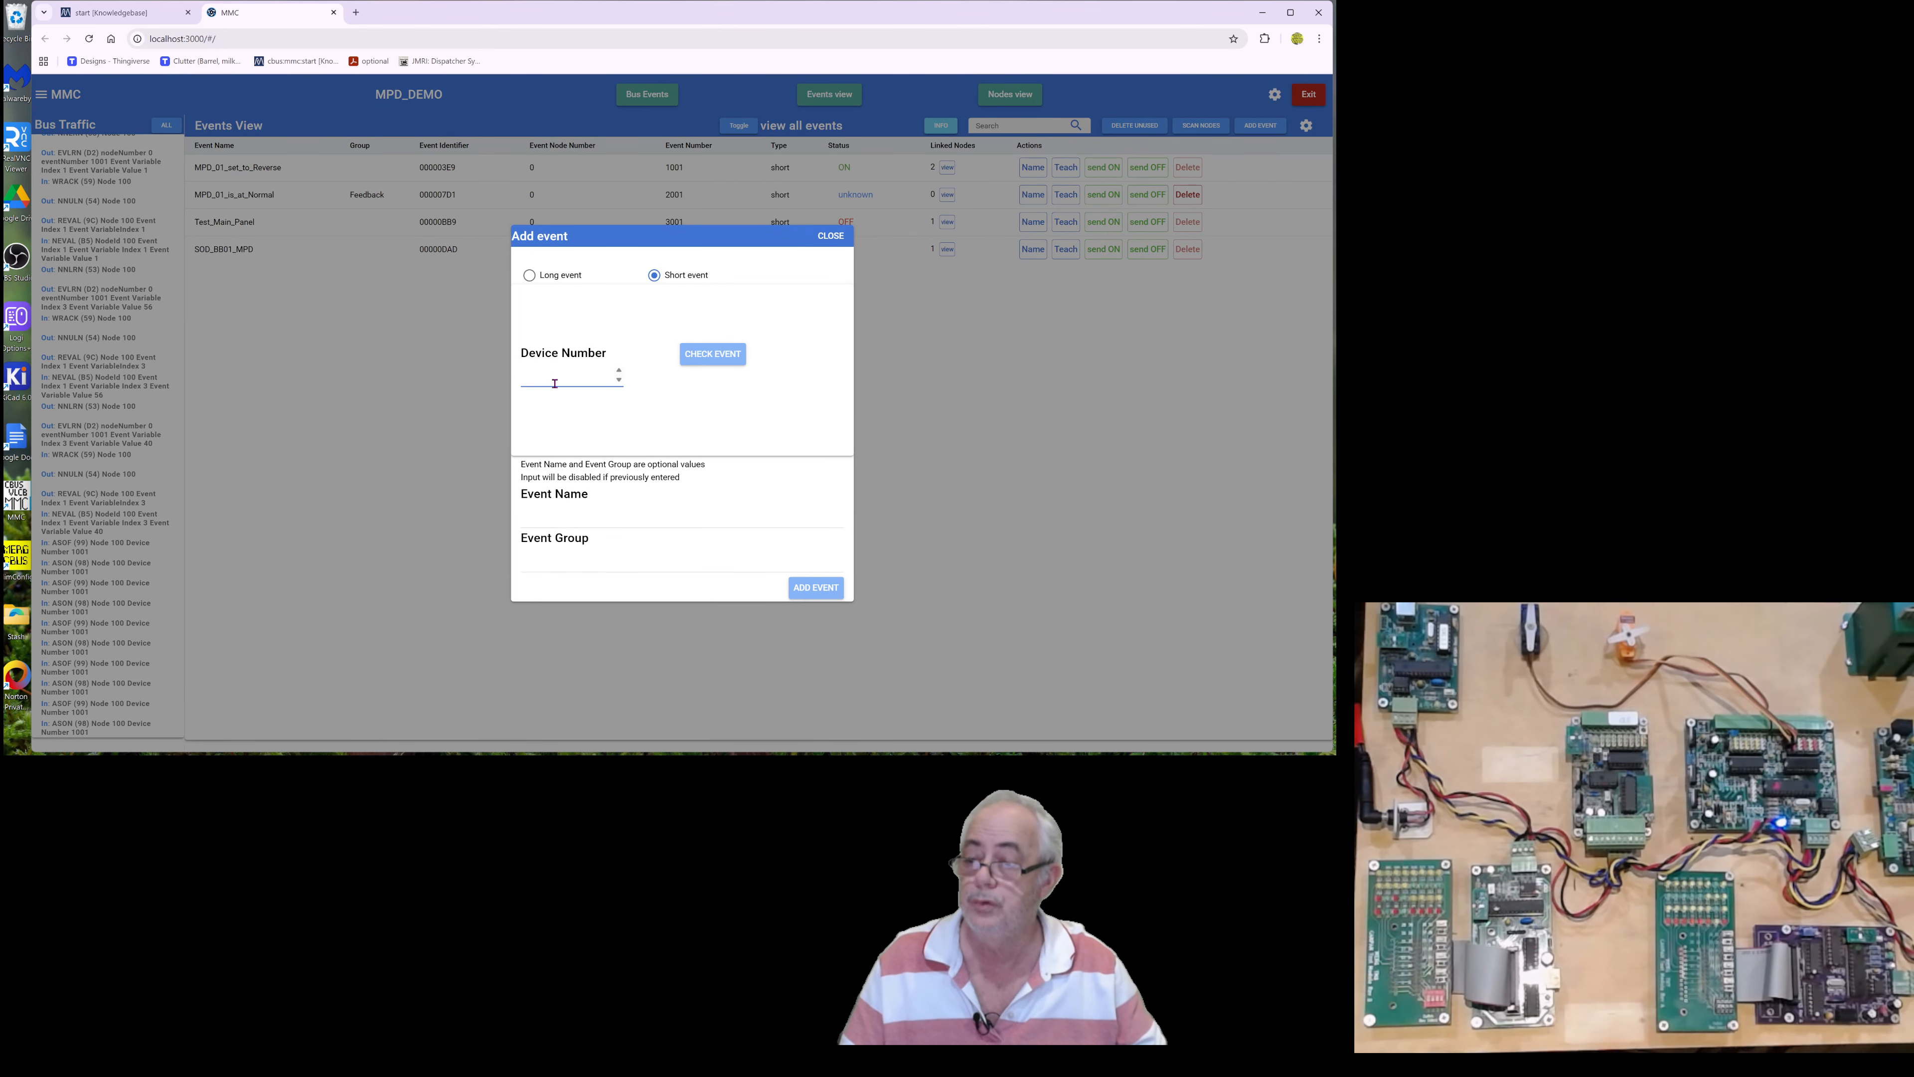
type("2501")
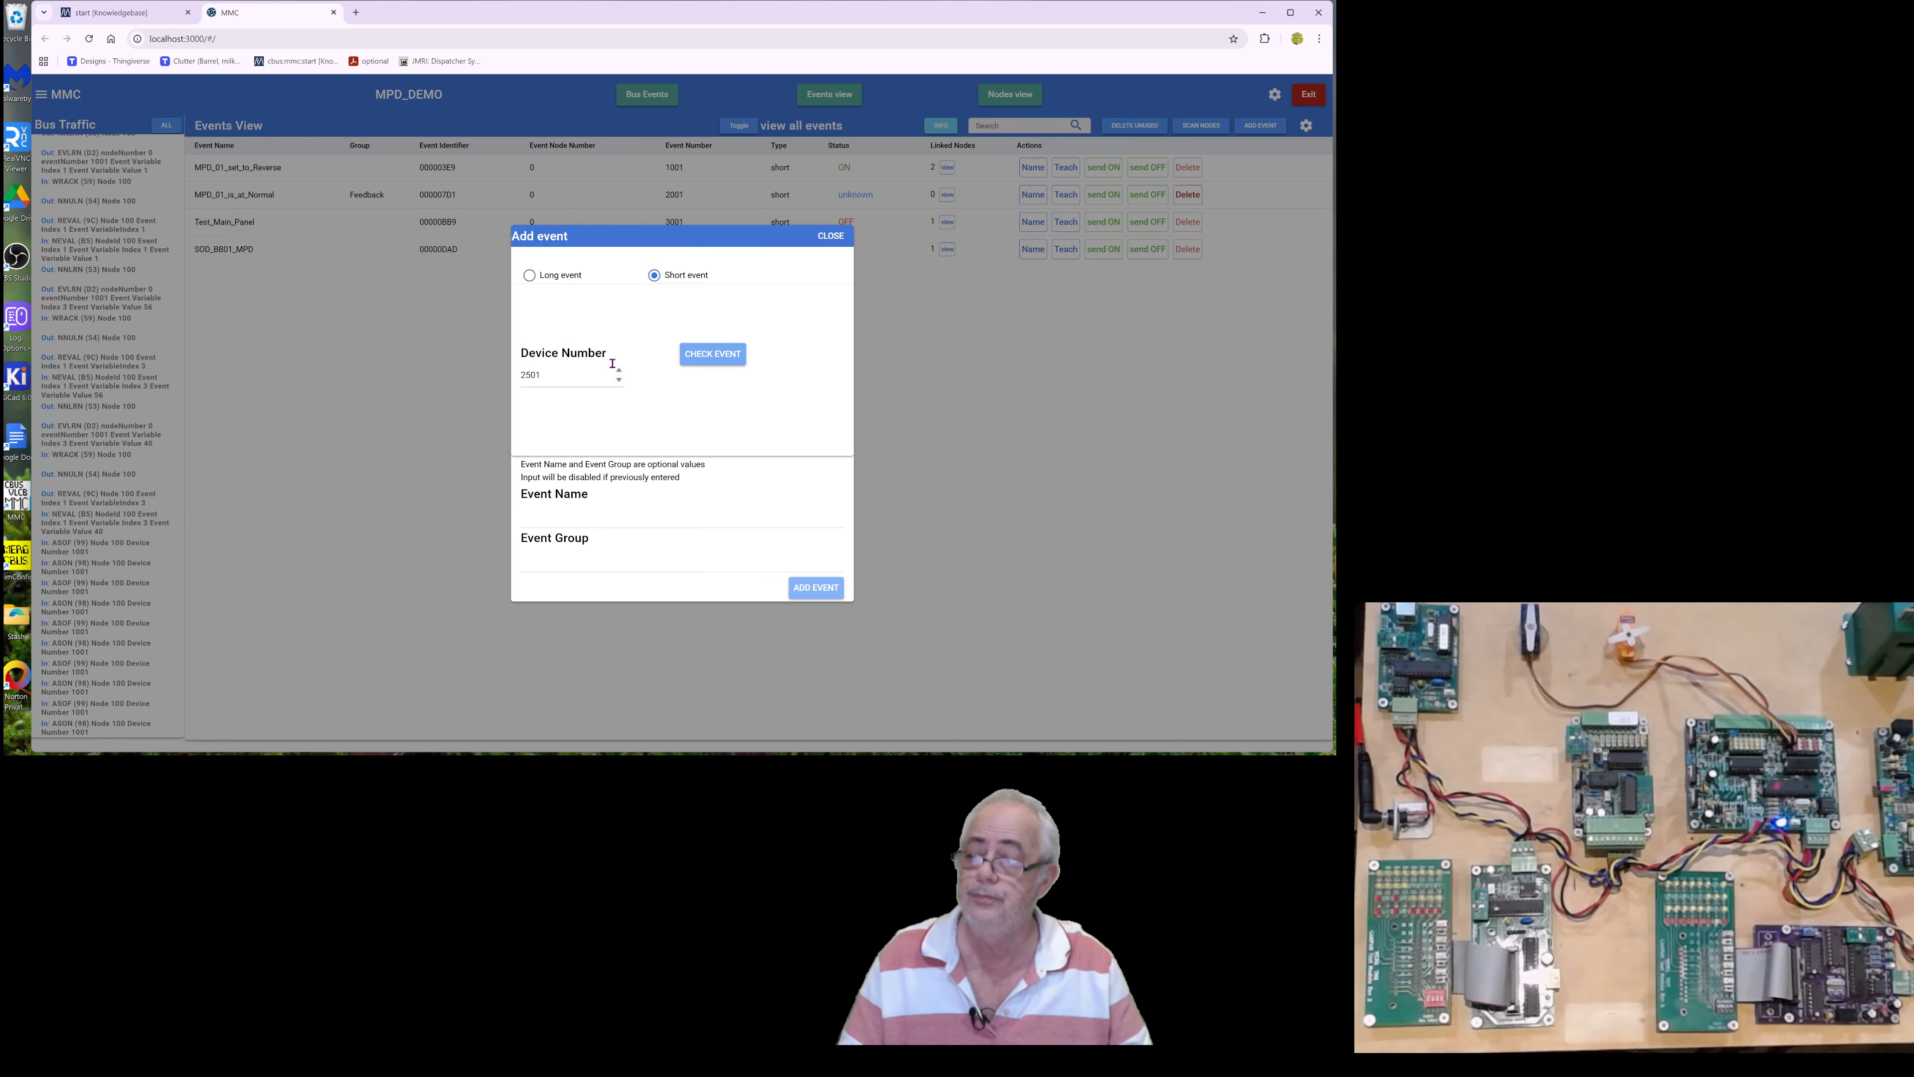
left_click(715, 363)
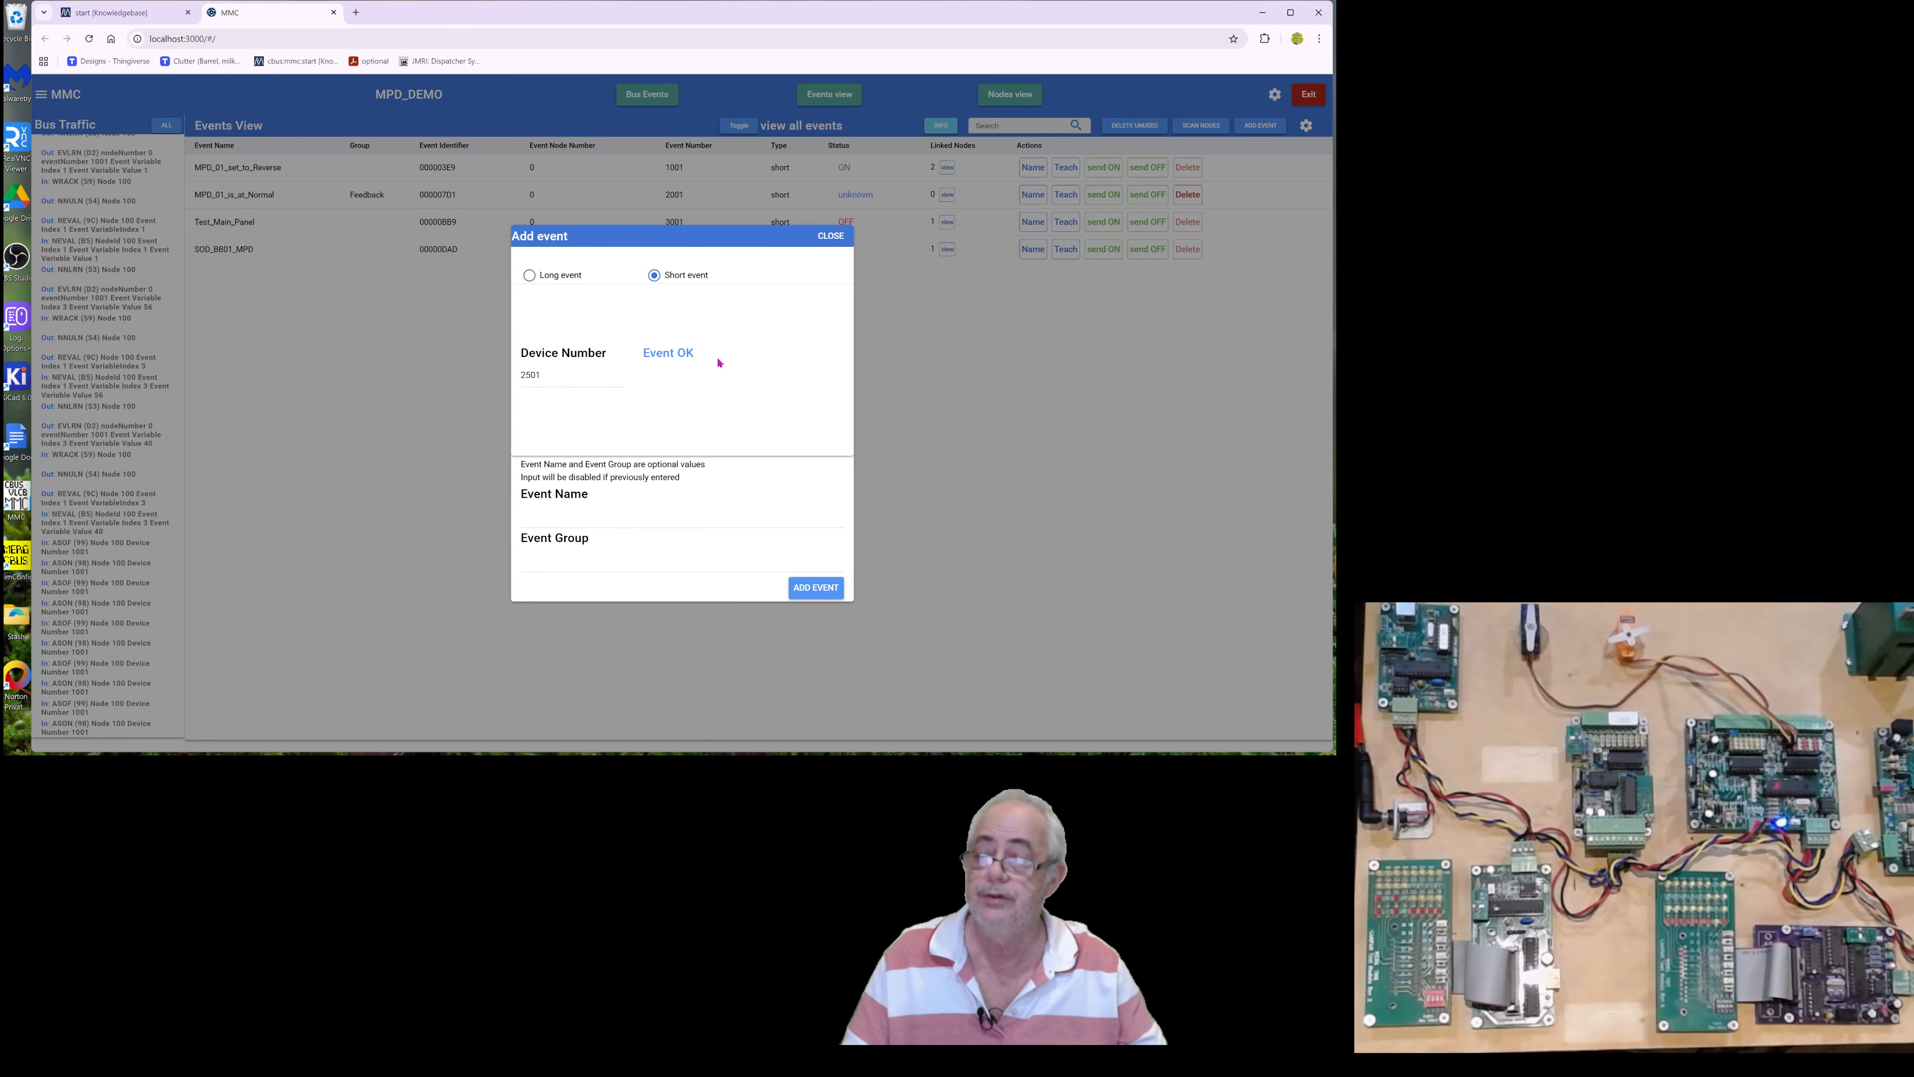
left_click(594, 524)
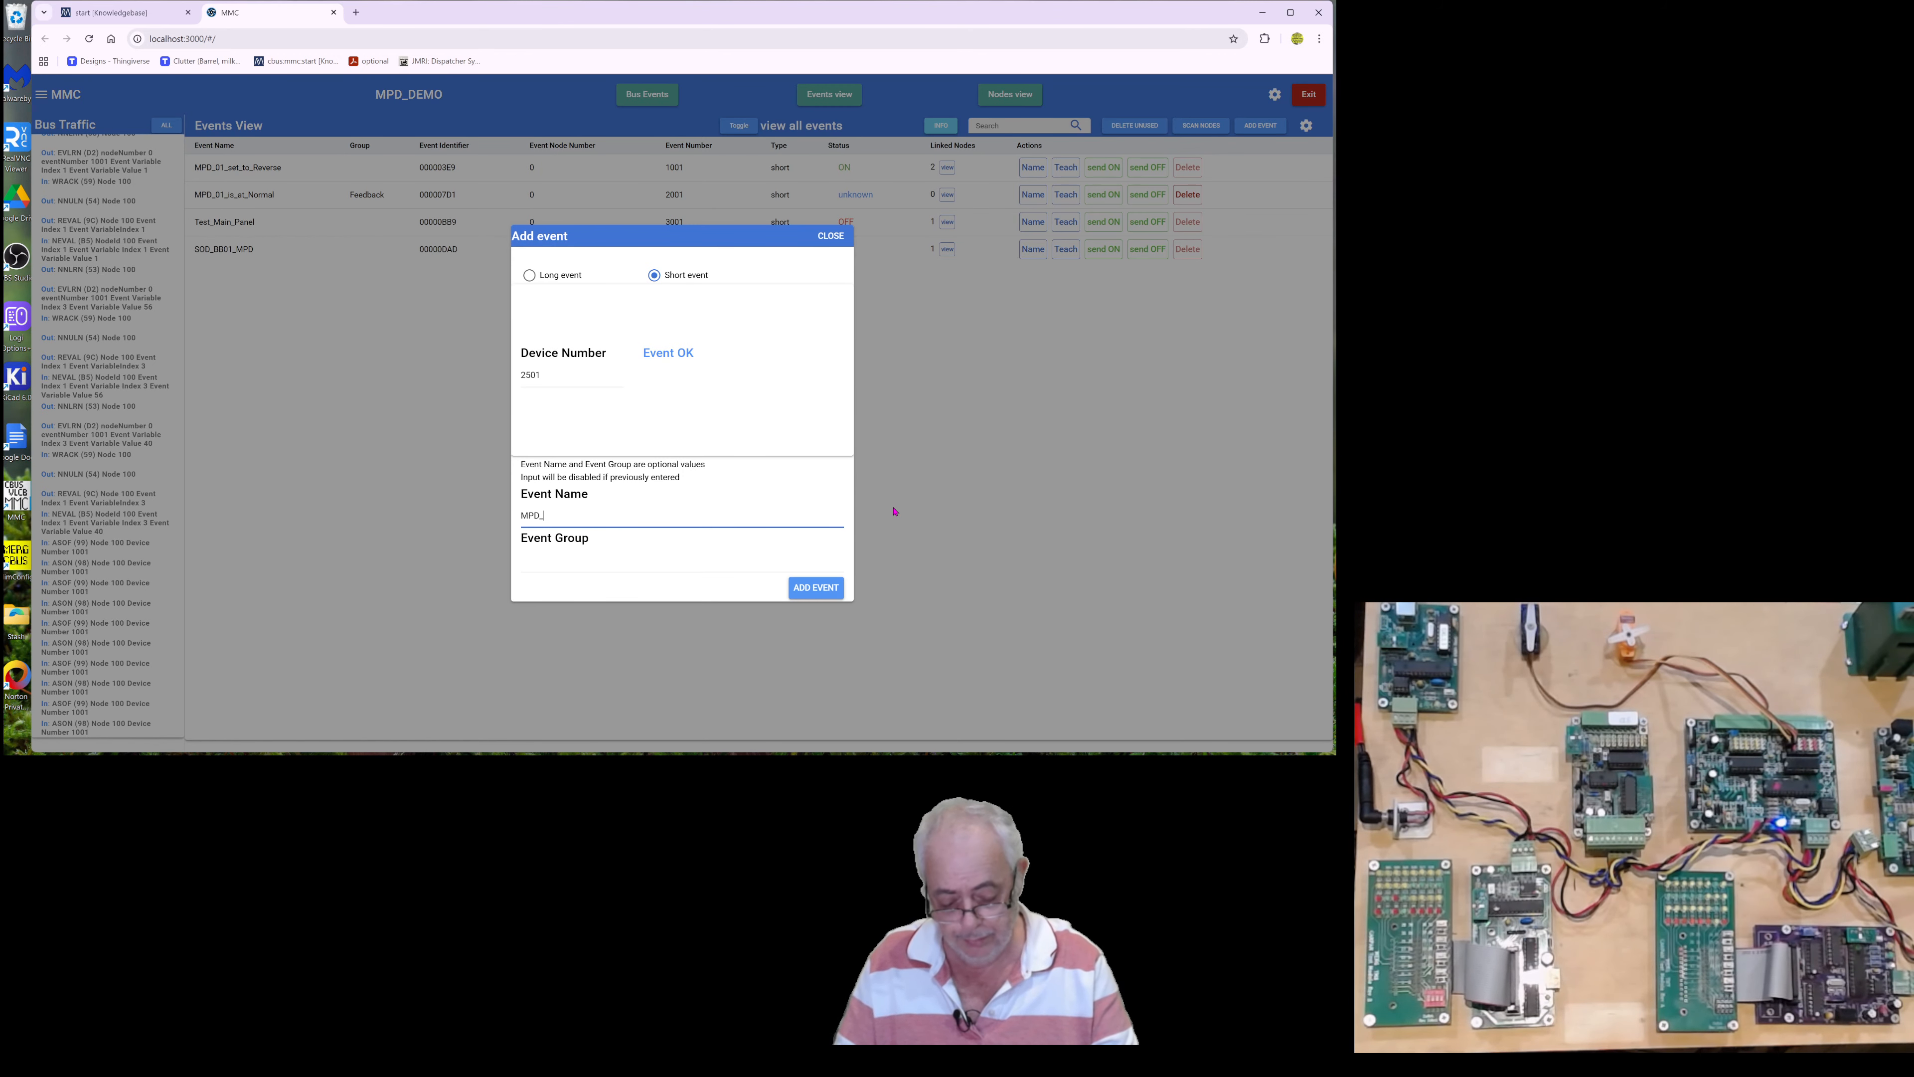
type("MPD_01_ids")
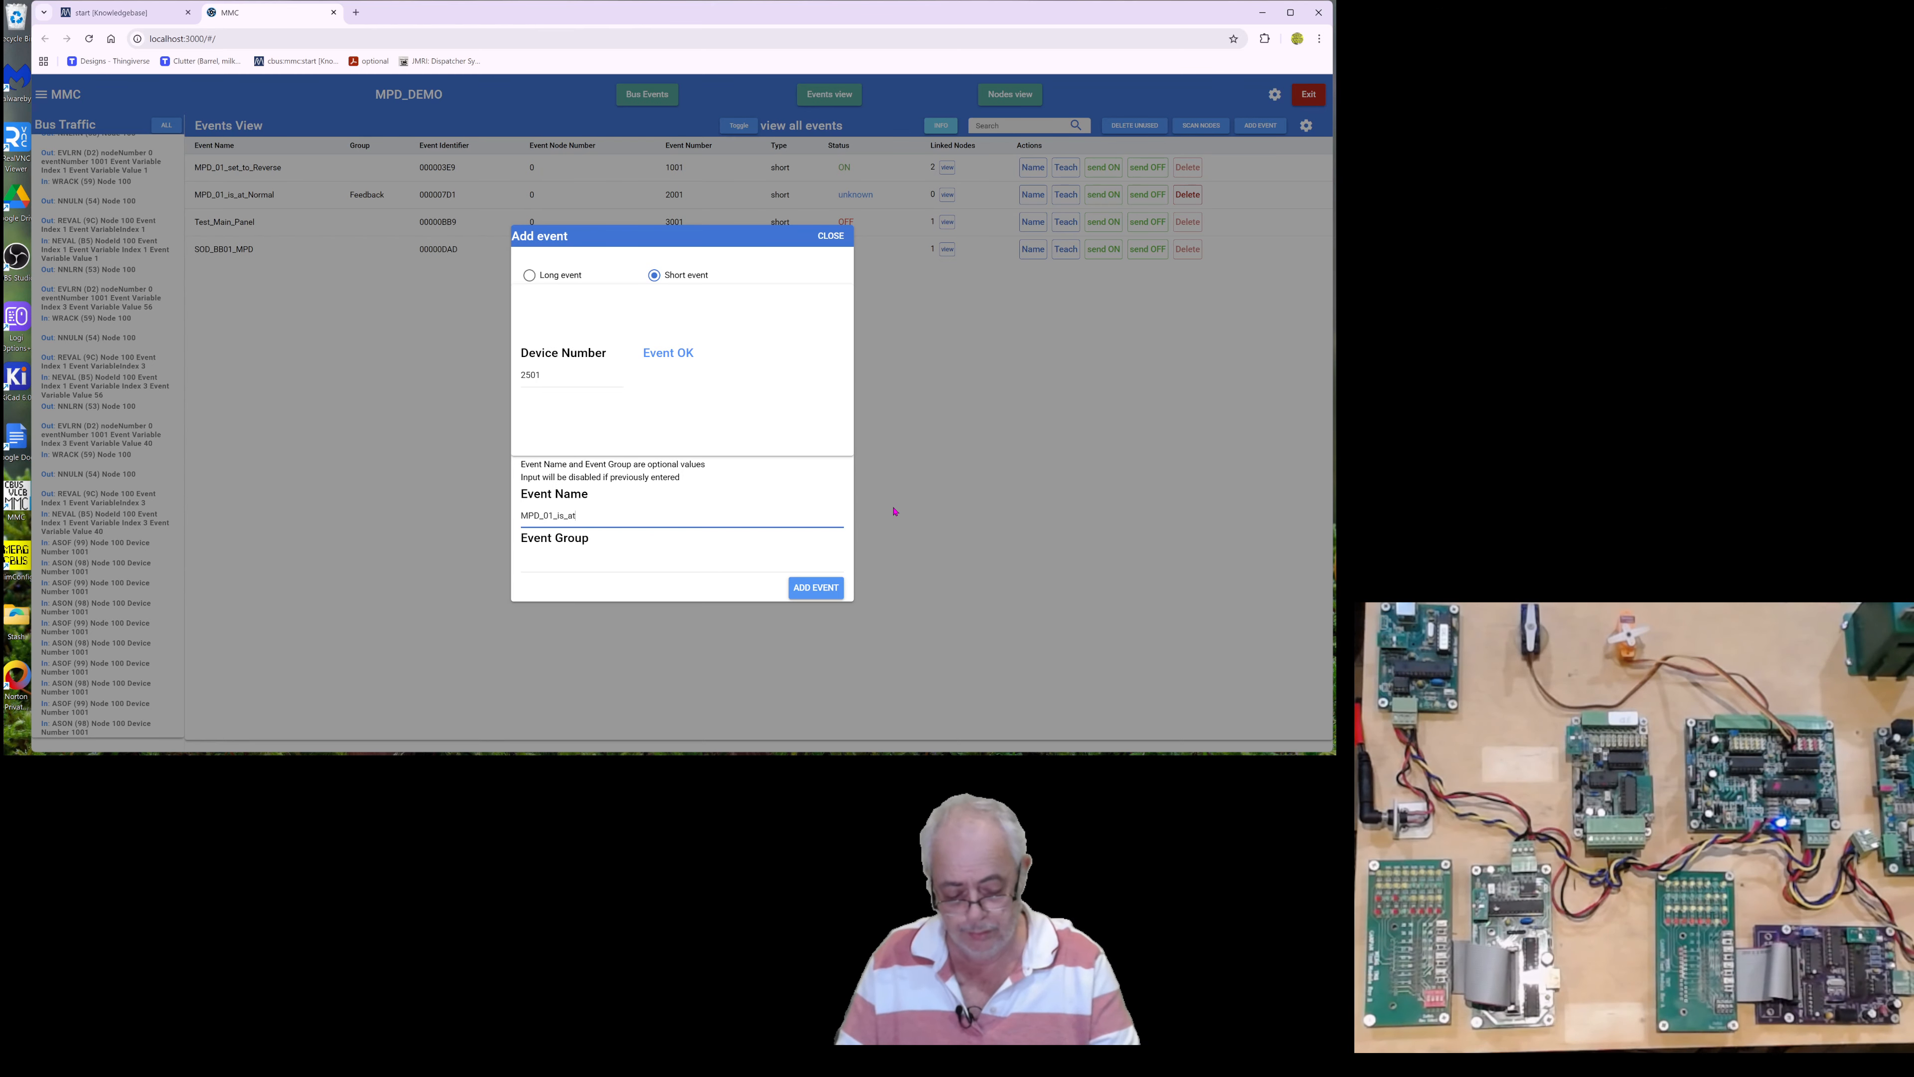
type("_Reverse")
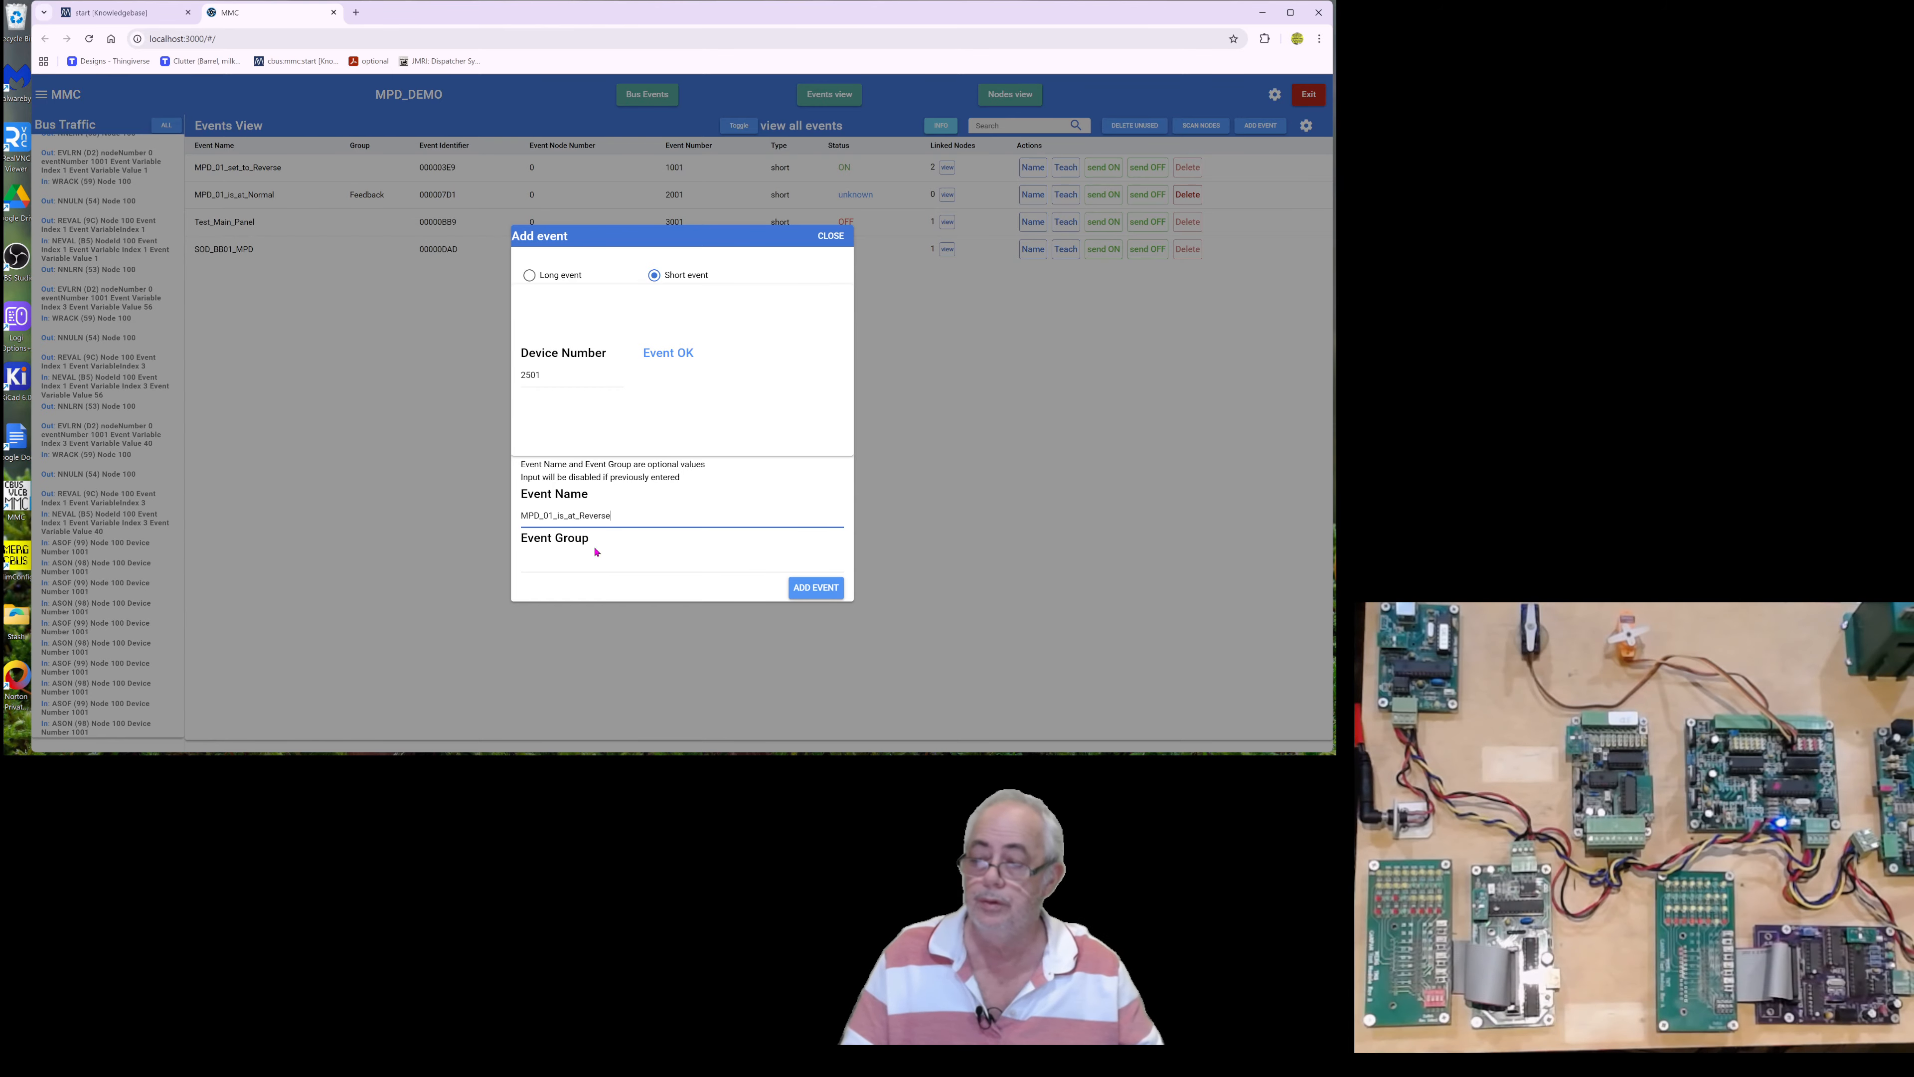
left_click(619, 555)
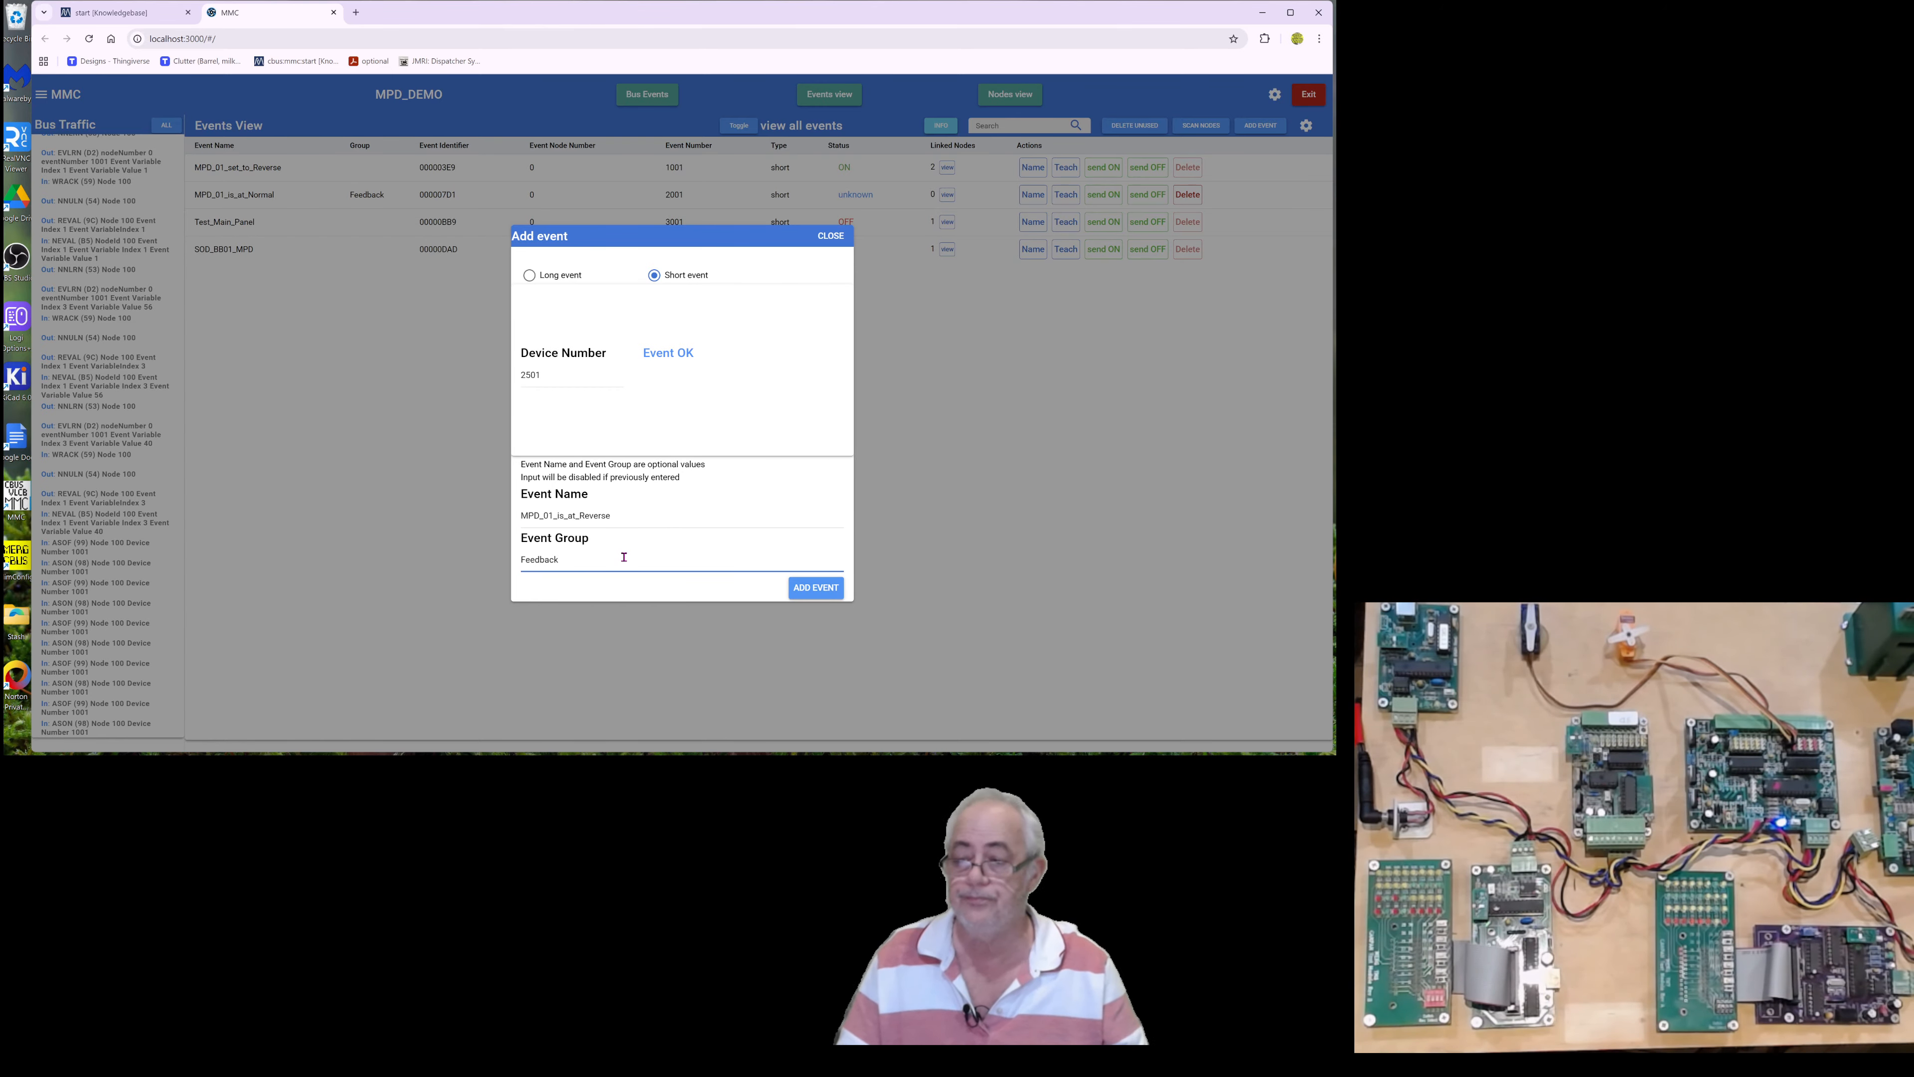
left_click(814, 588)
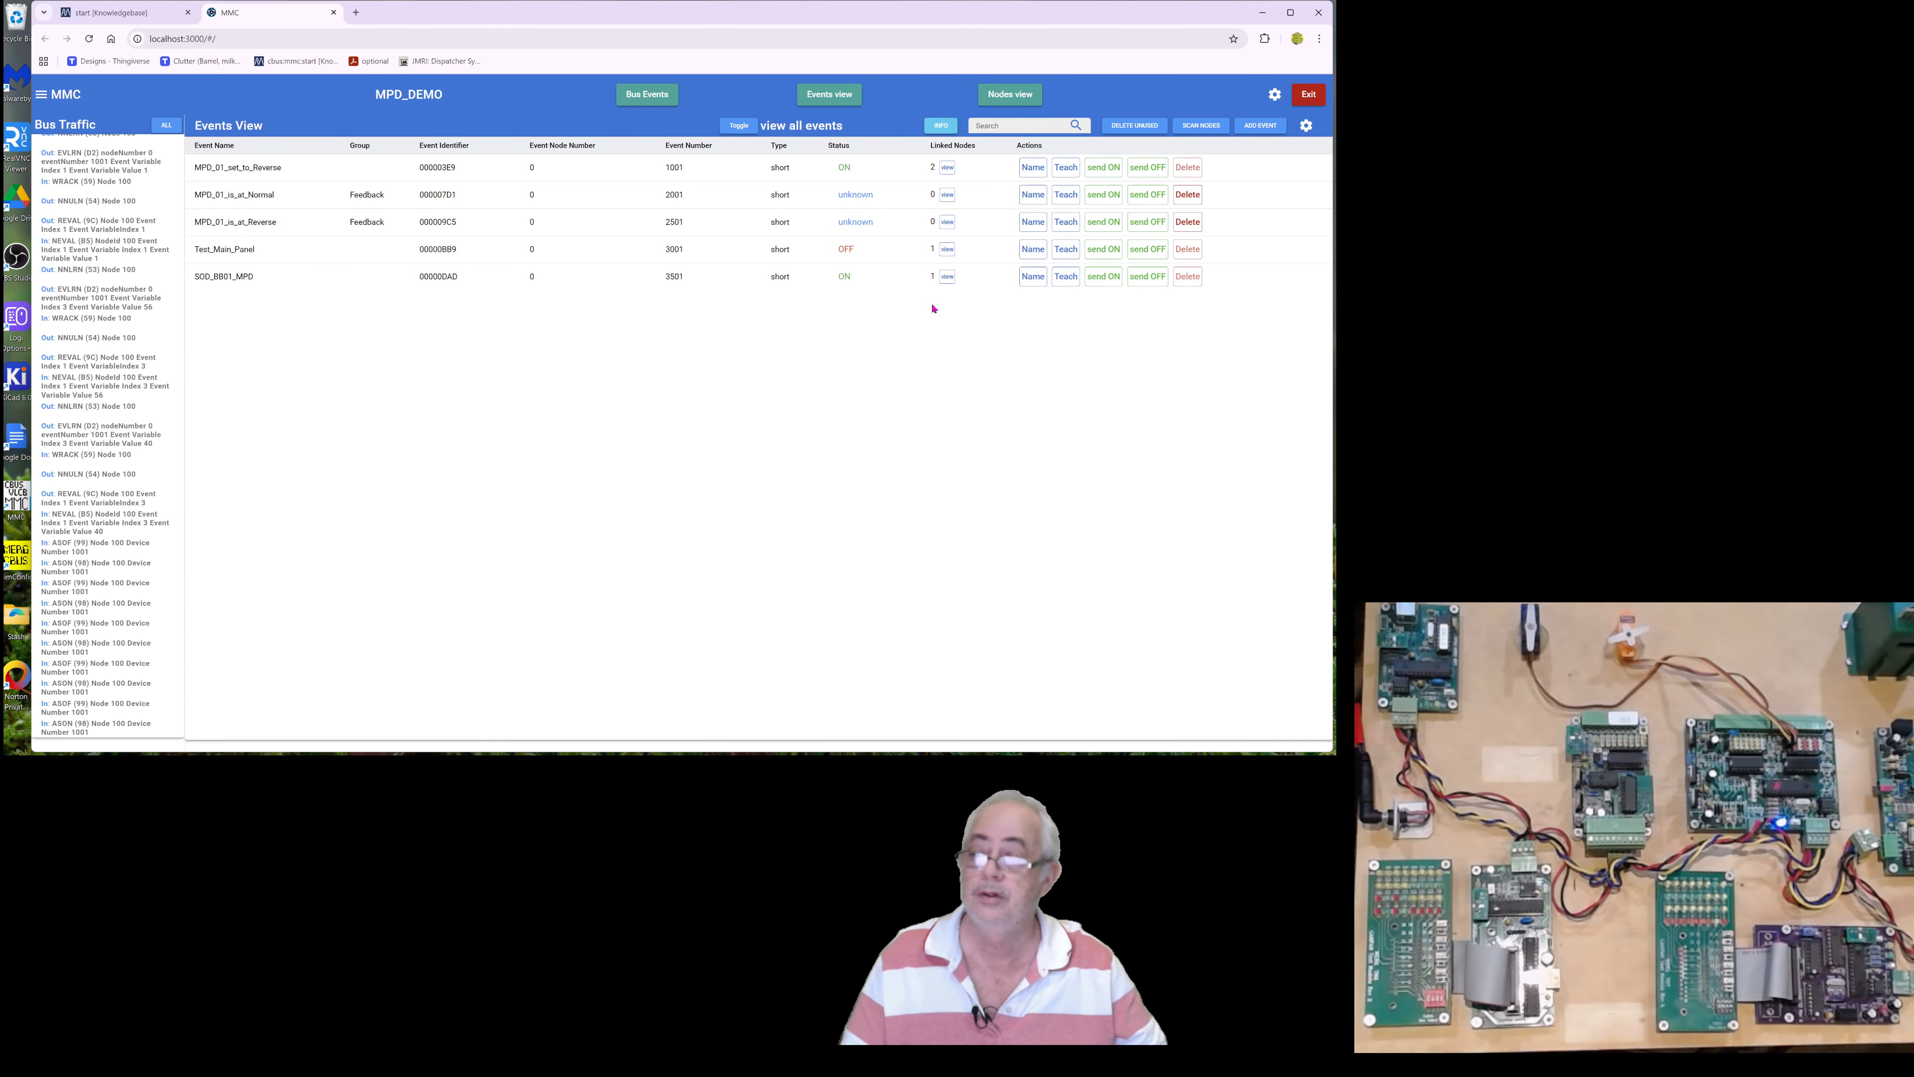
- Add a checked short event with device number 2601, named MPD_01_is_passed_mid, in the event group Feedback
left_click(1262, 127)
left_click(652, 277)
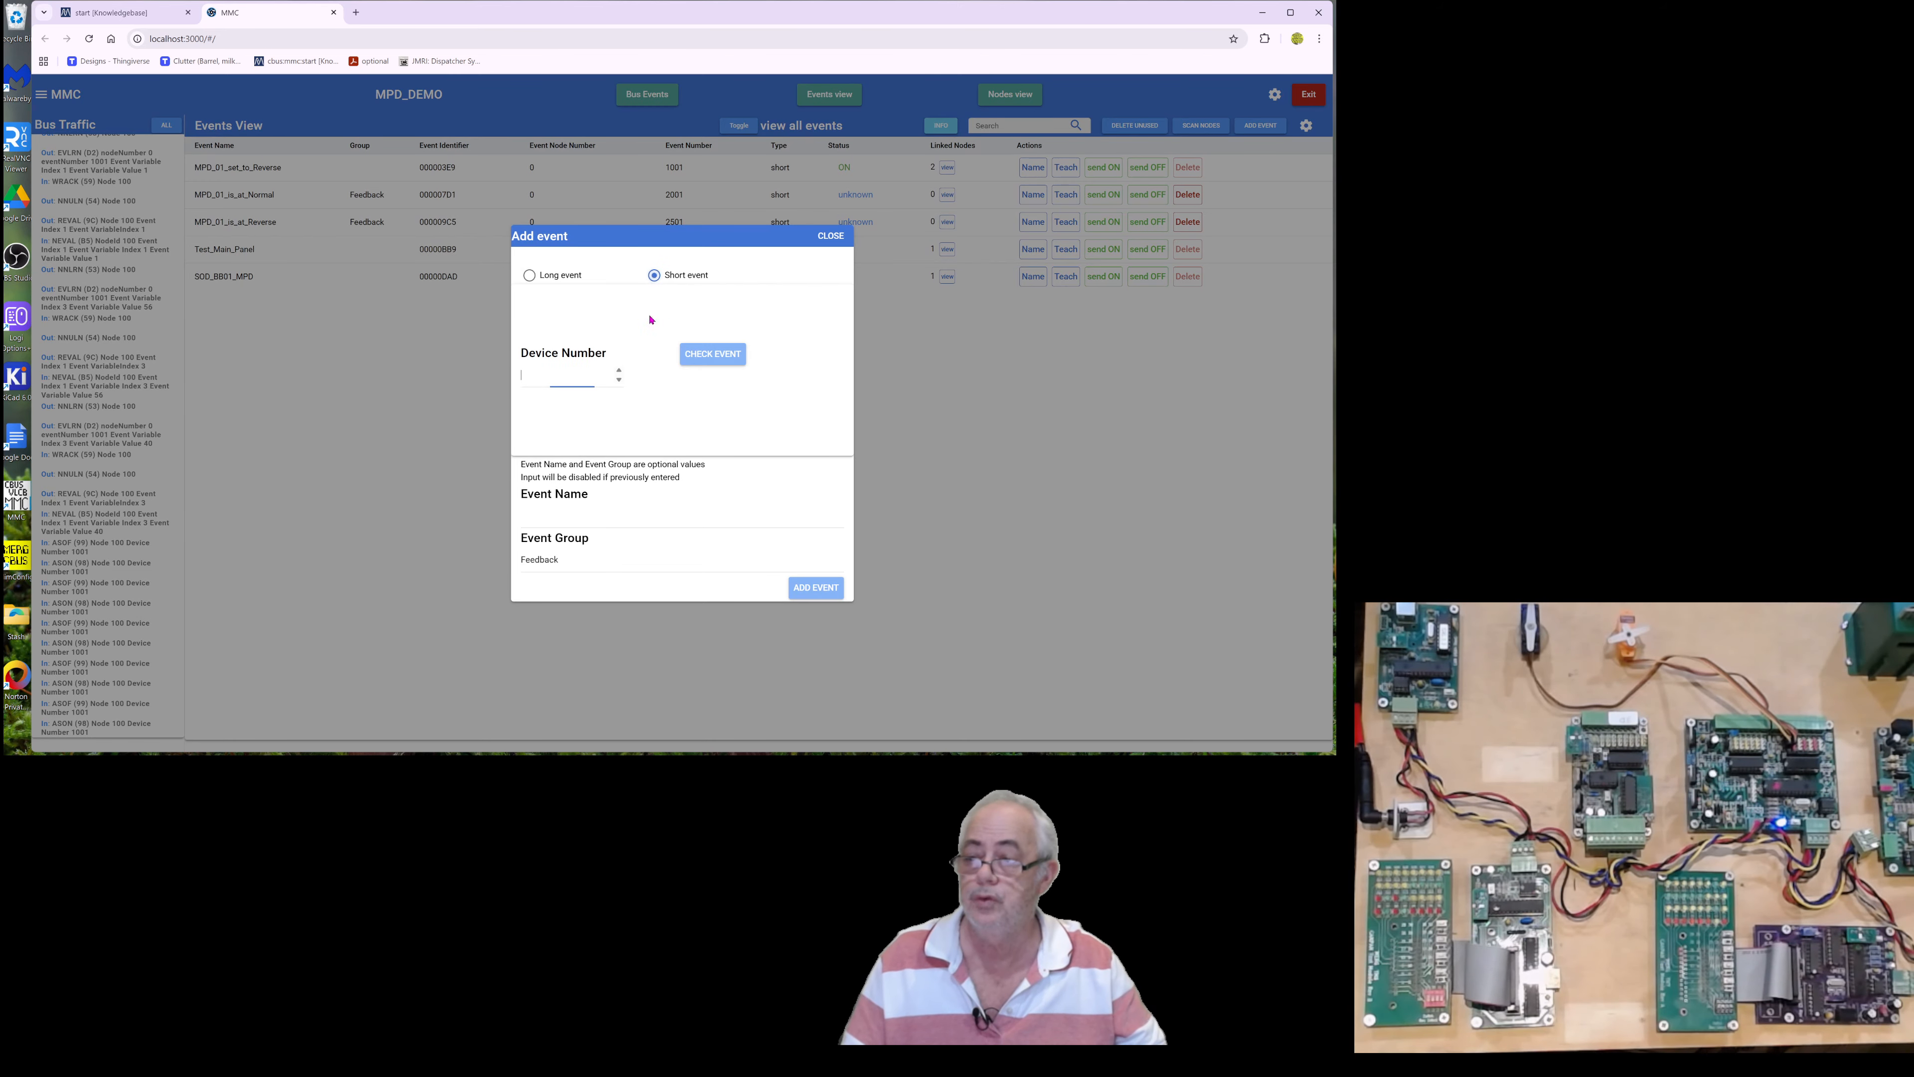
type("2")
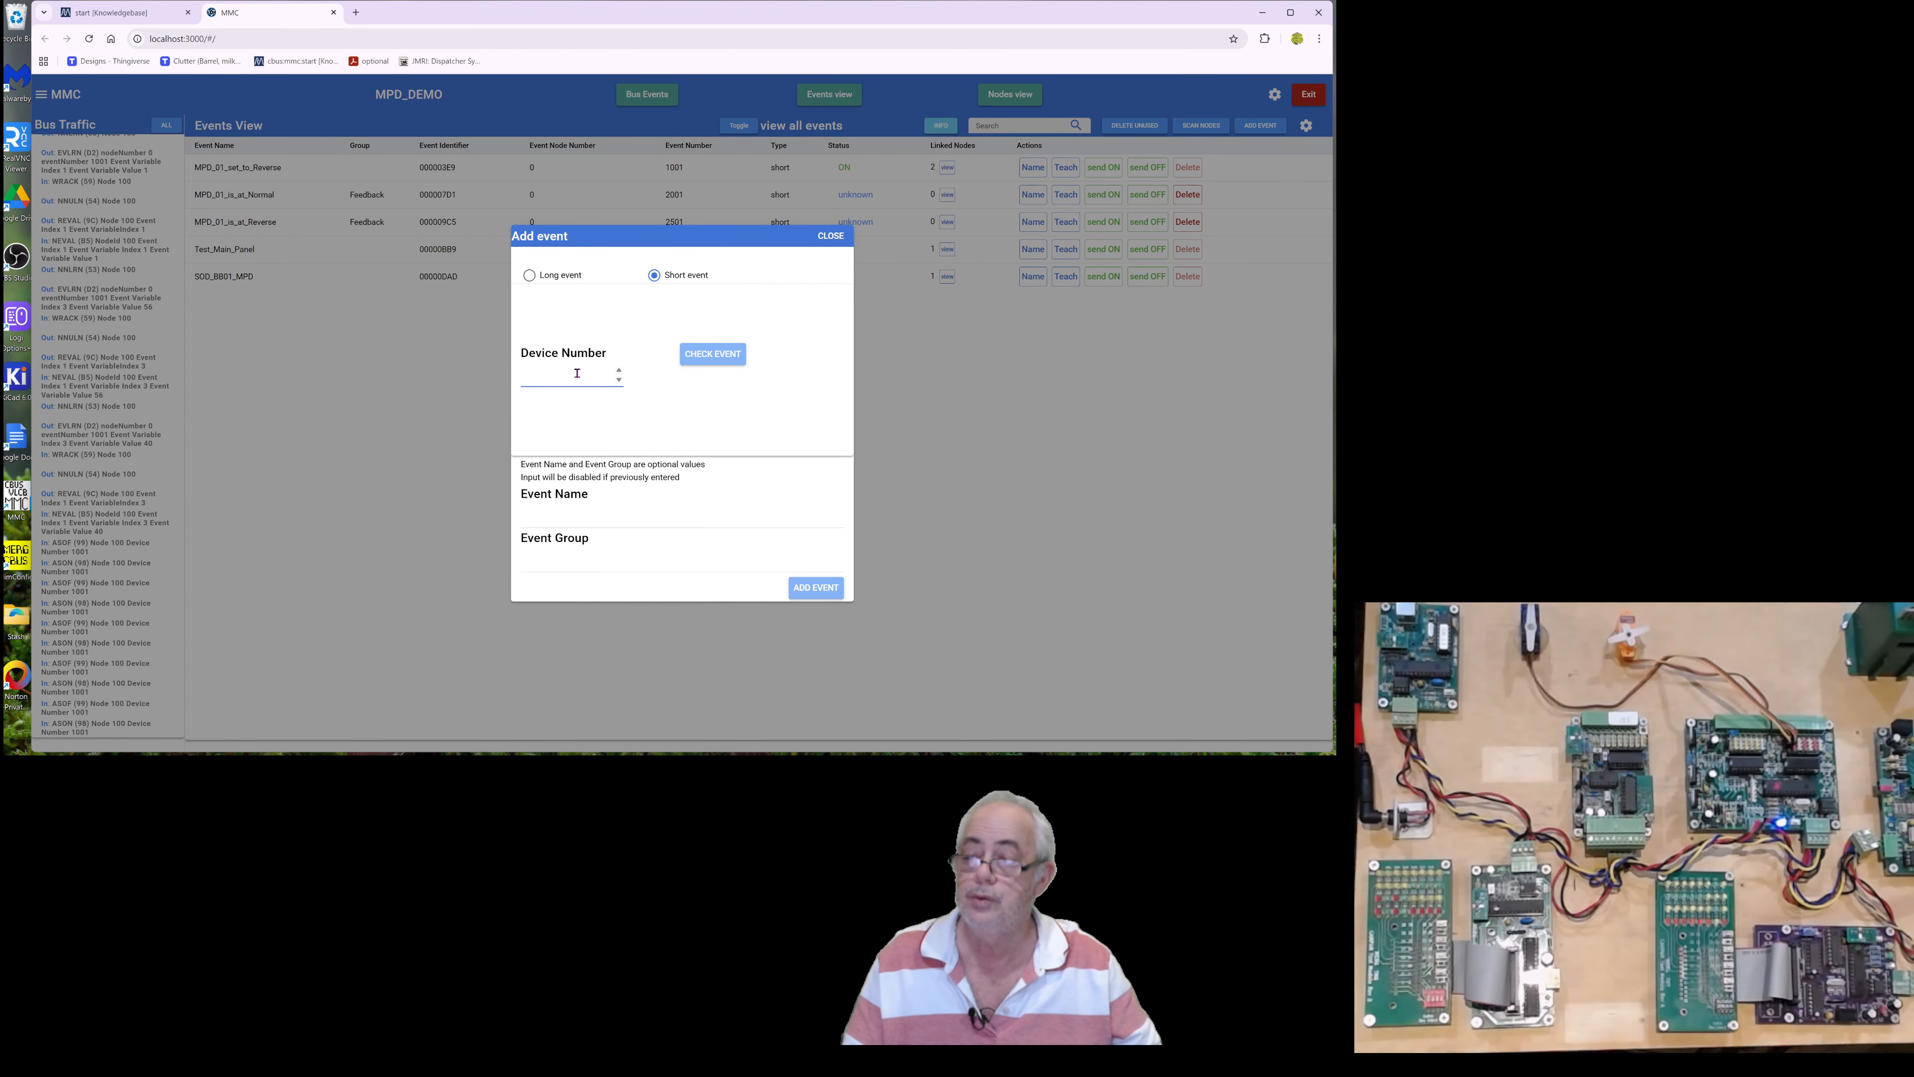
type("60")
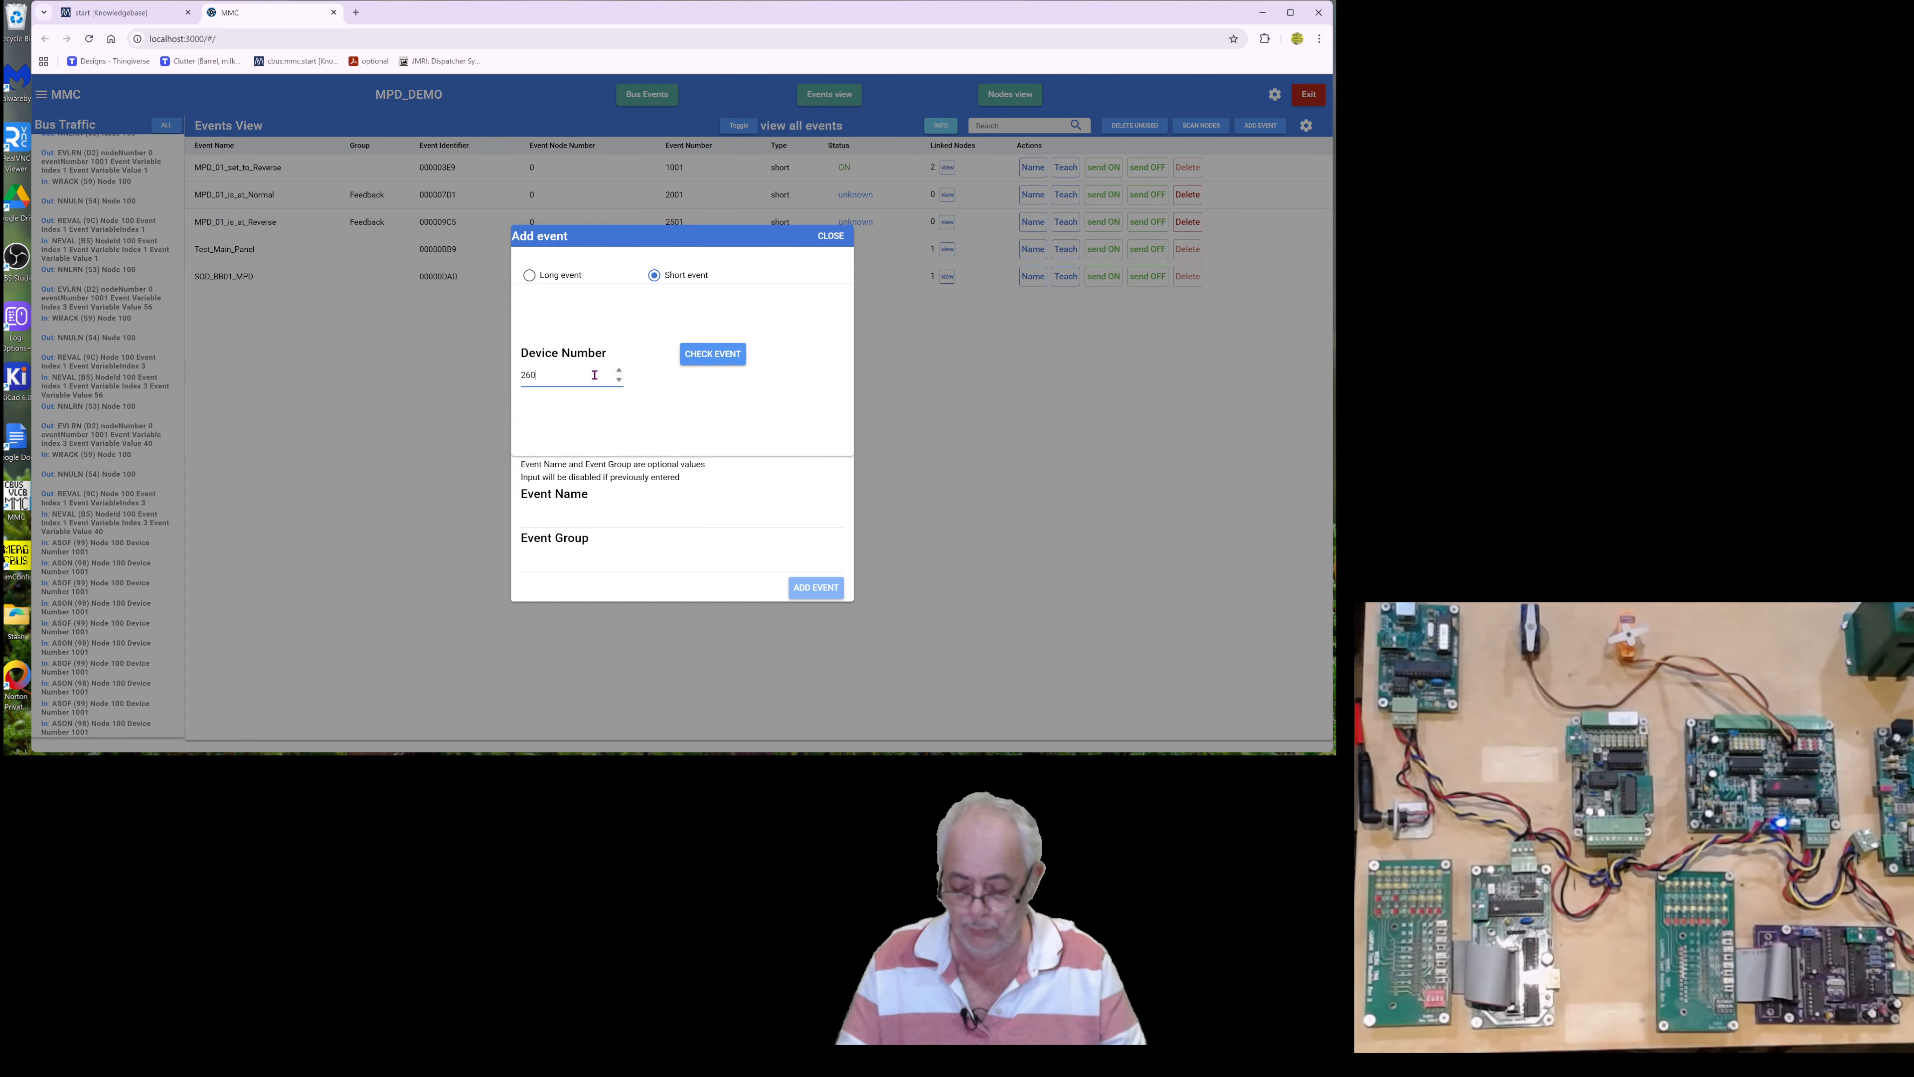
type("1")
left_click(726, 360)
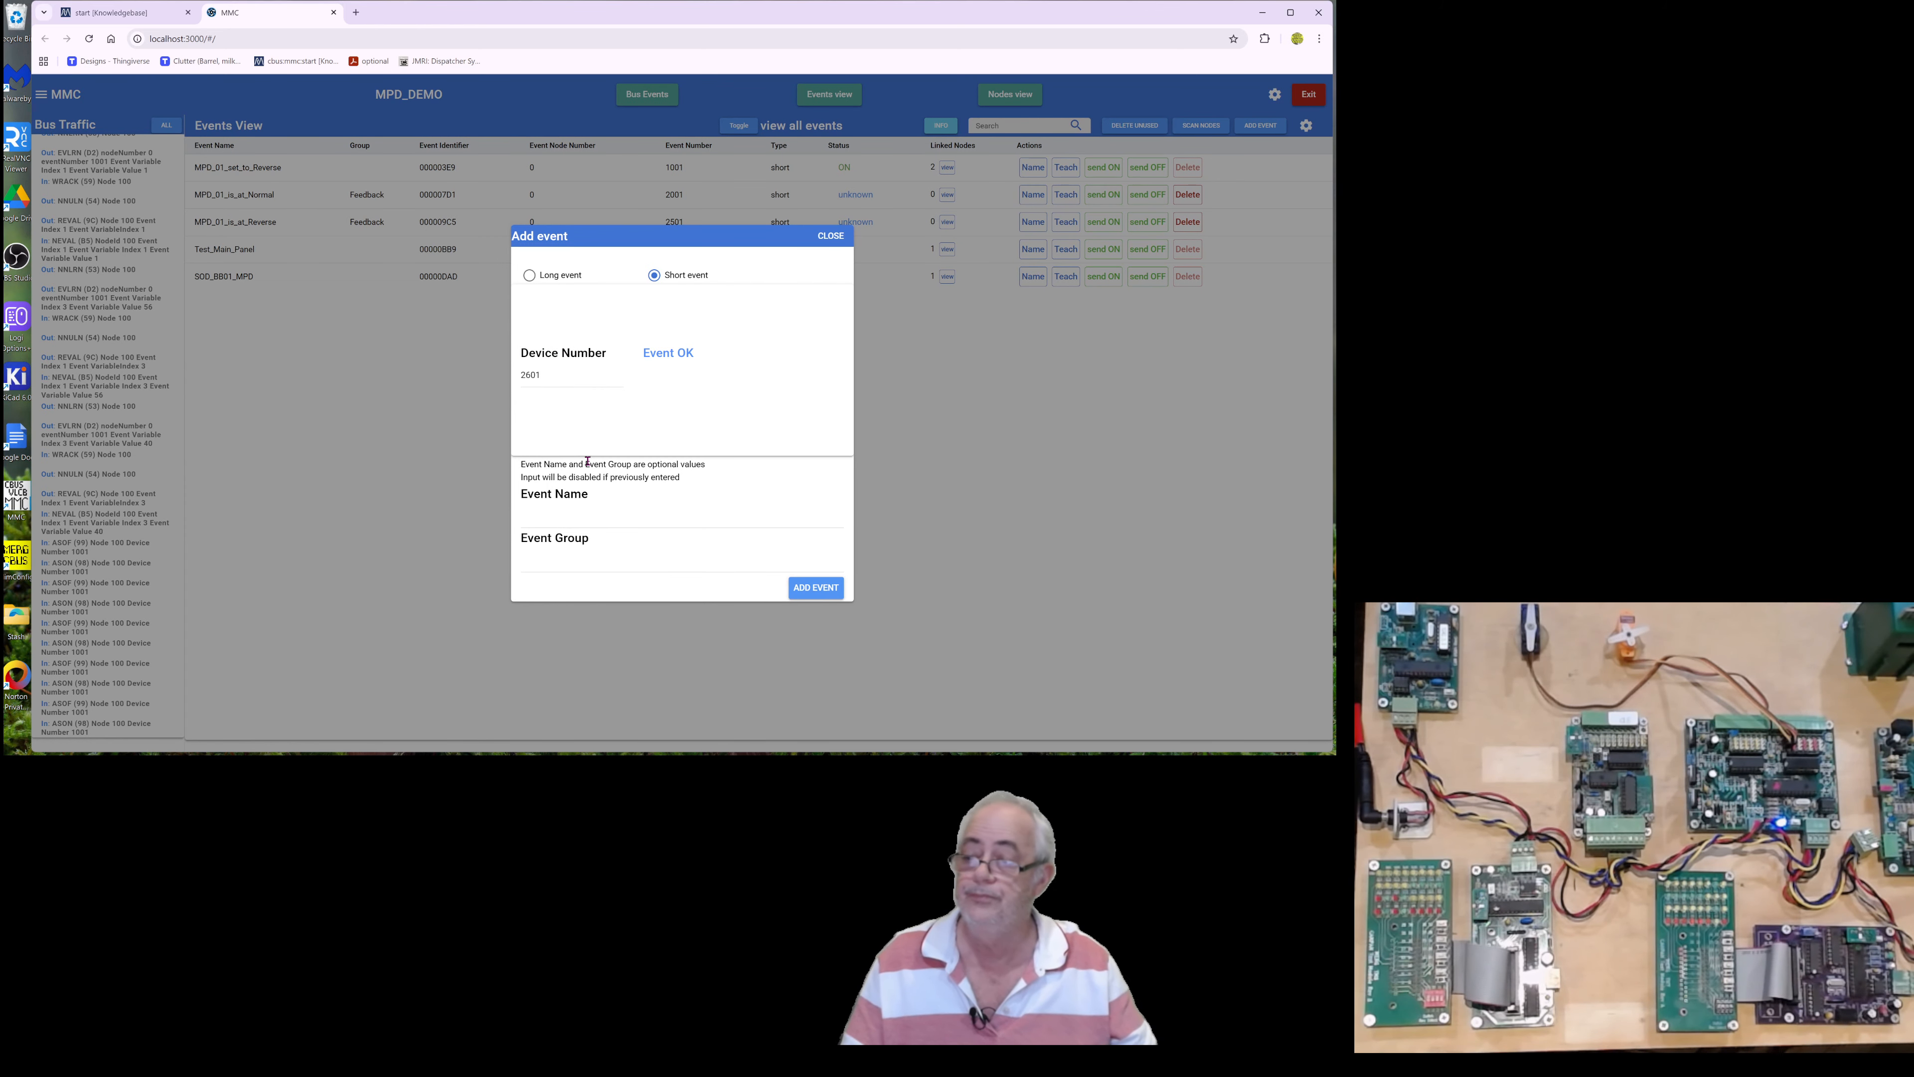
left_click(583, 513)
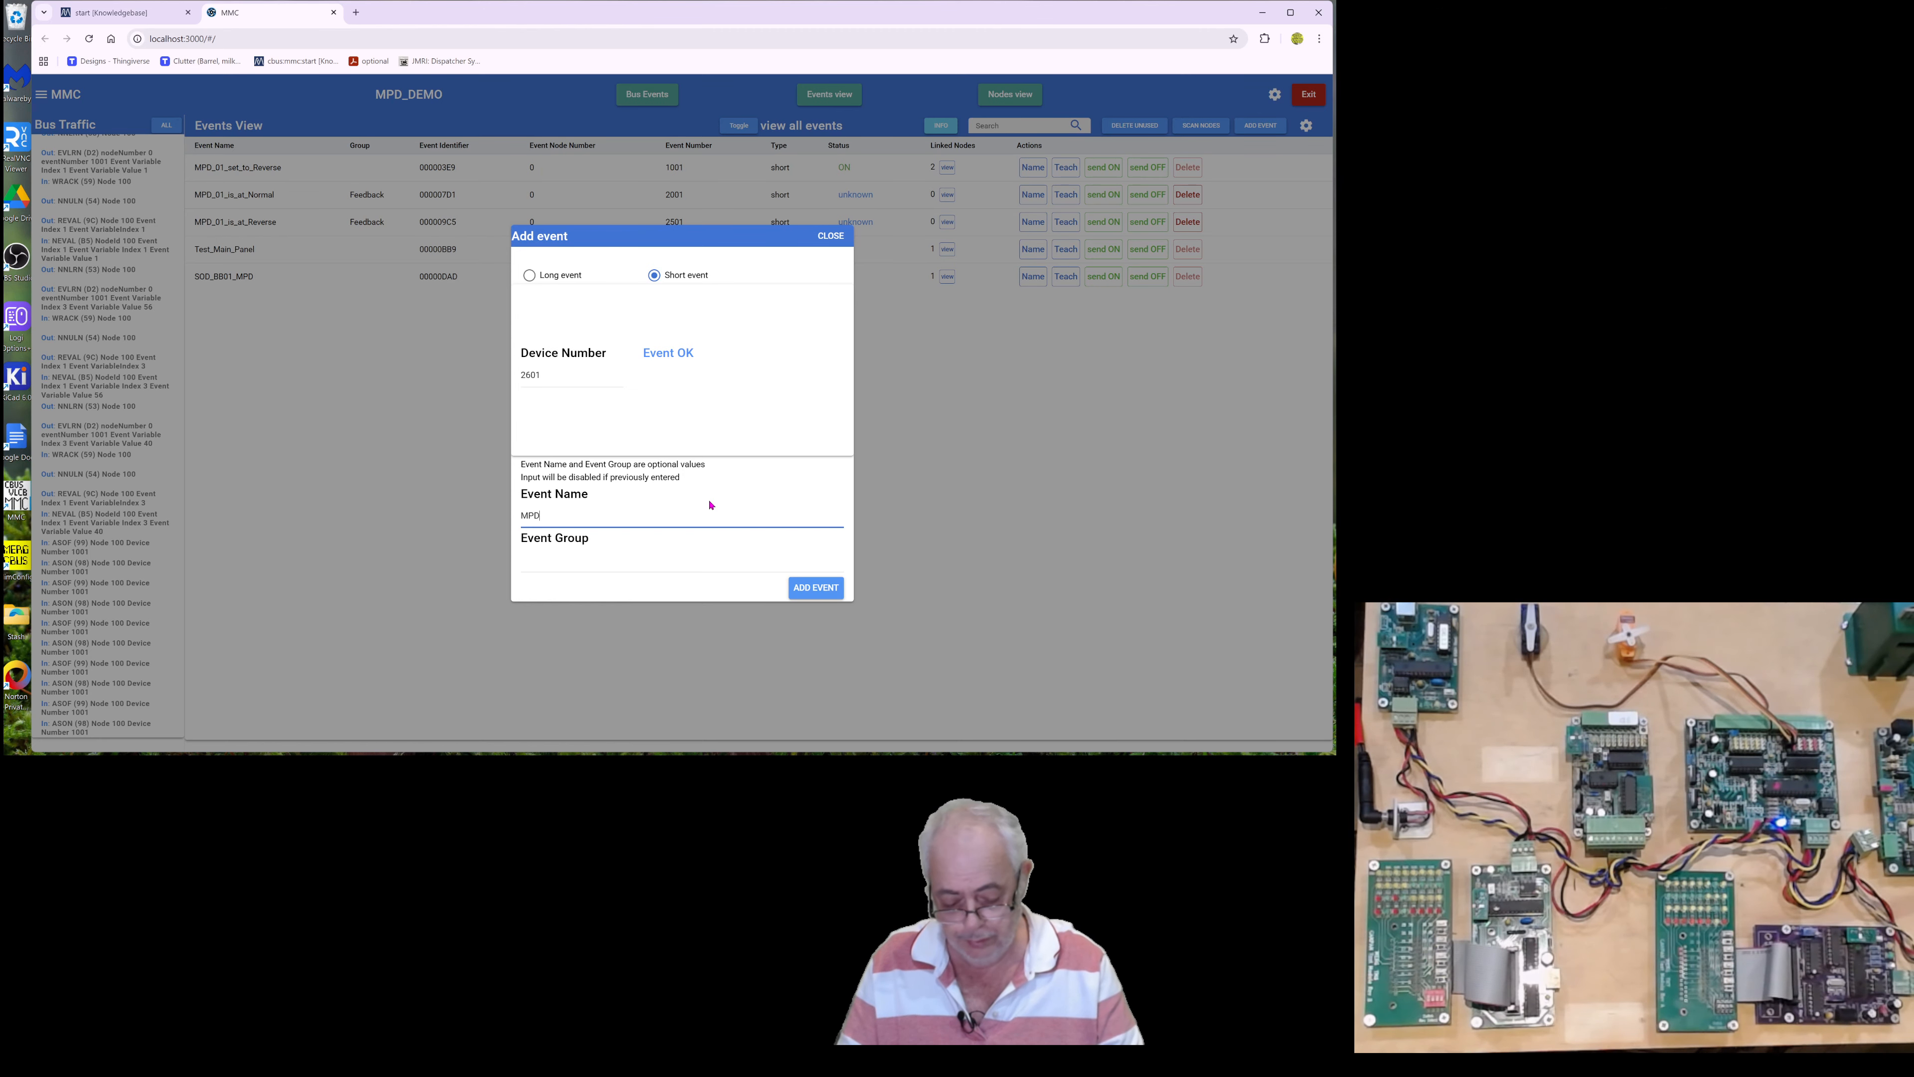
type("MPD01_")
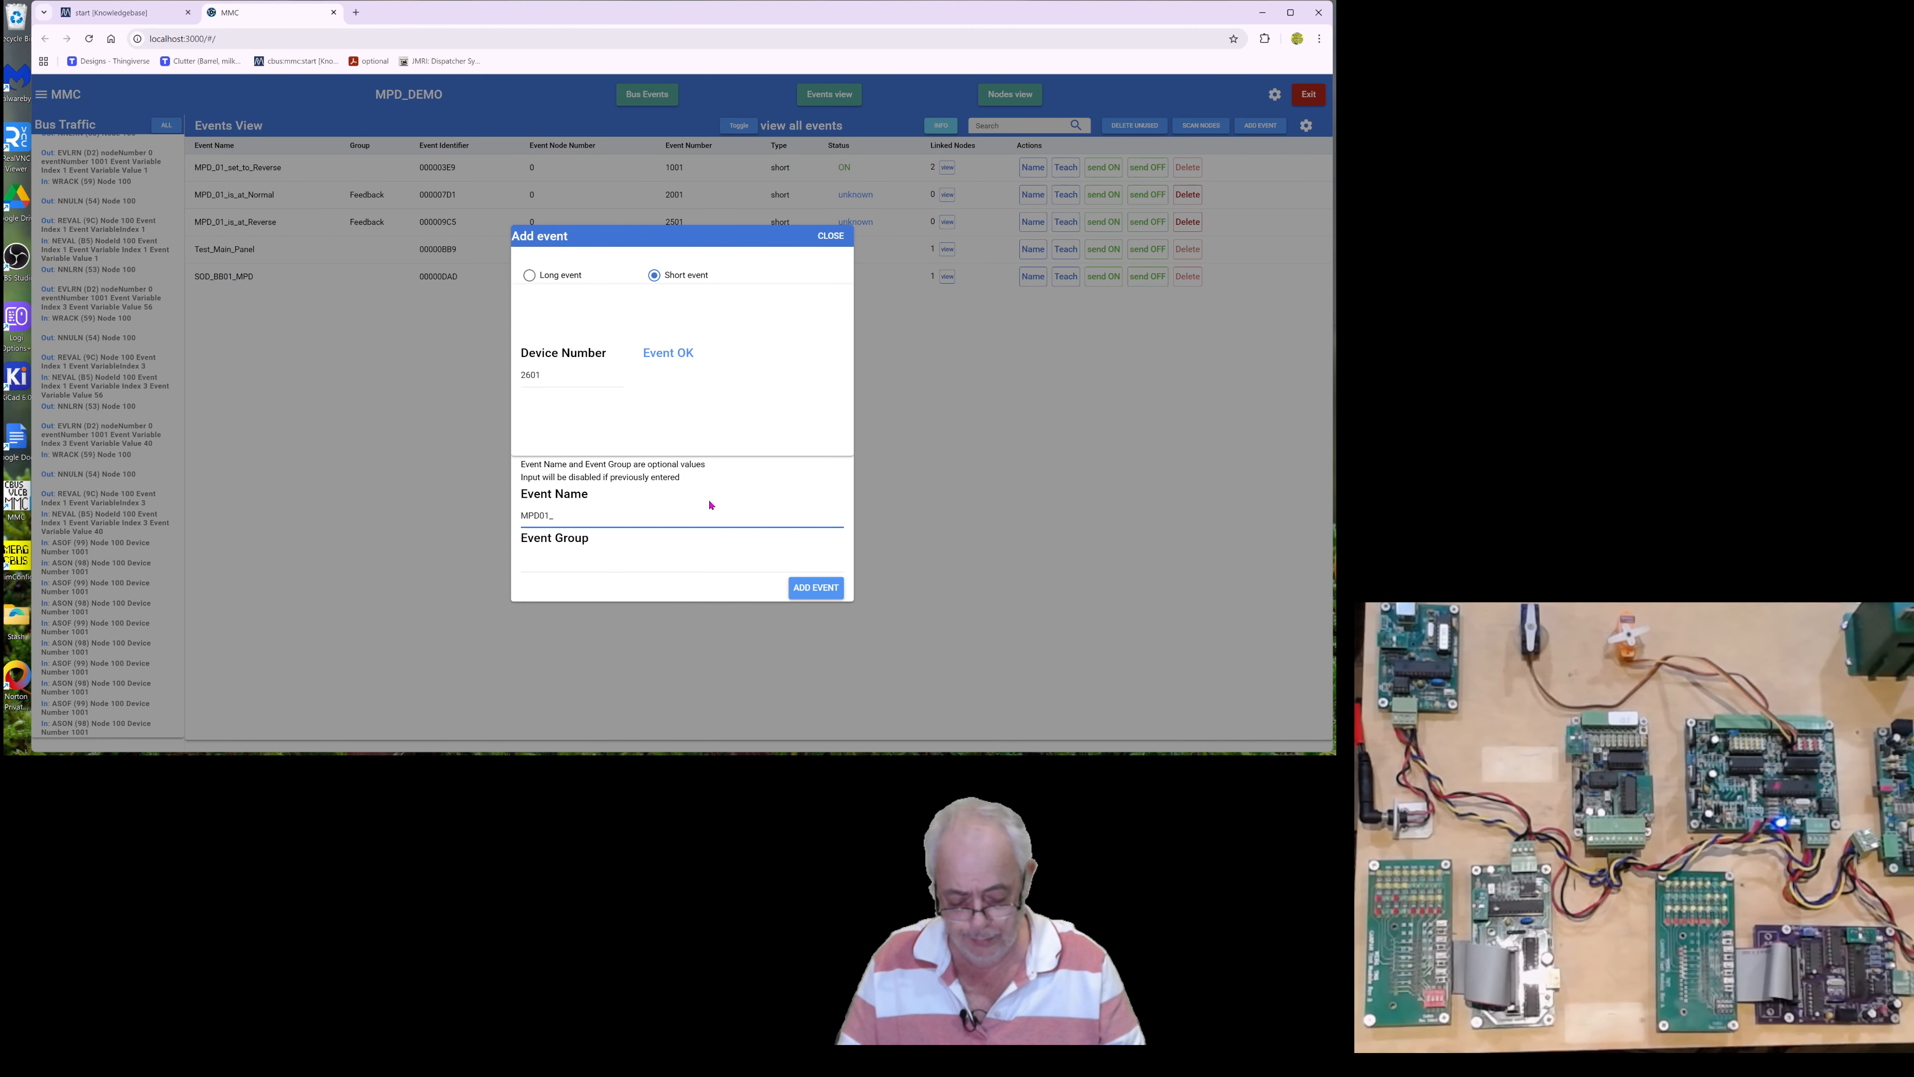
type("_")
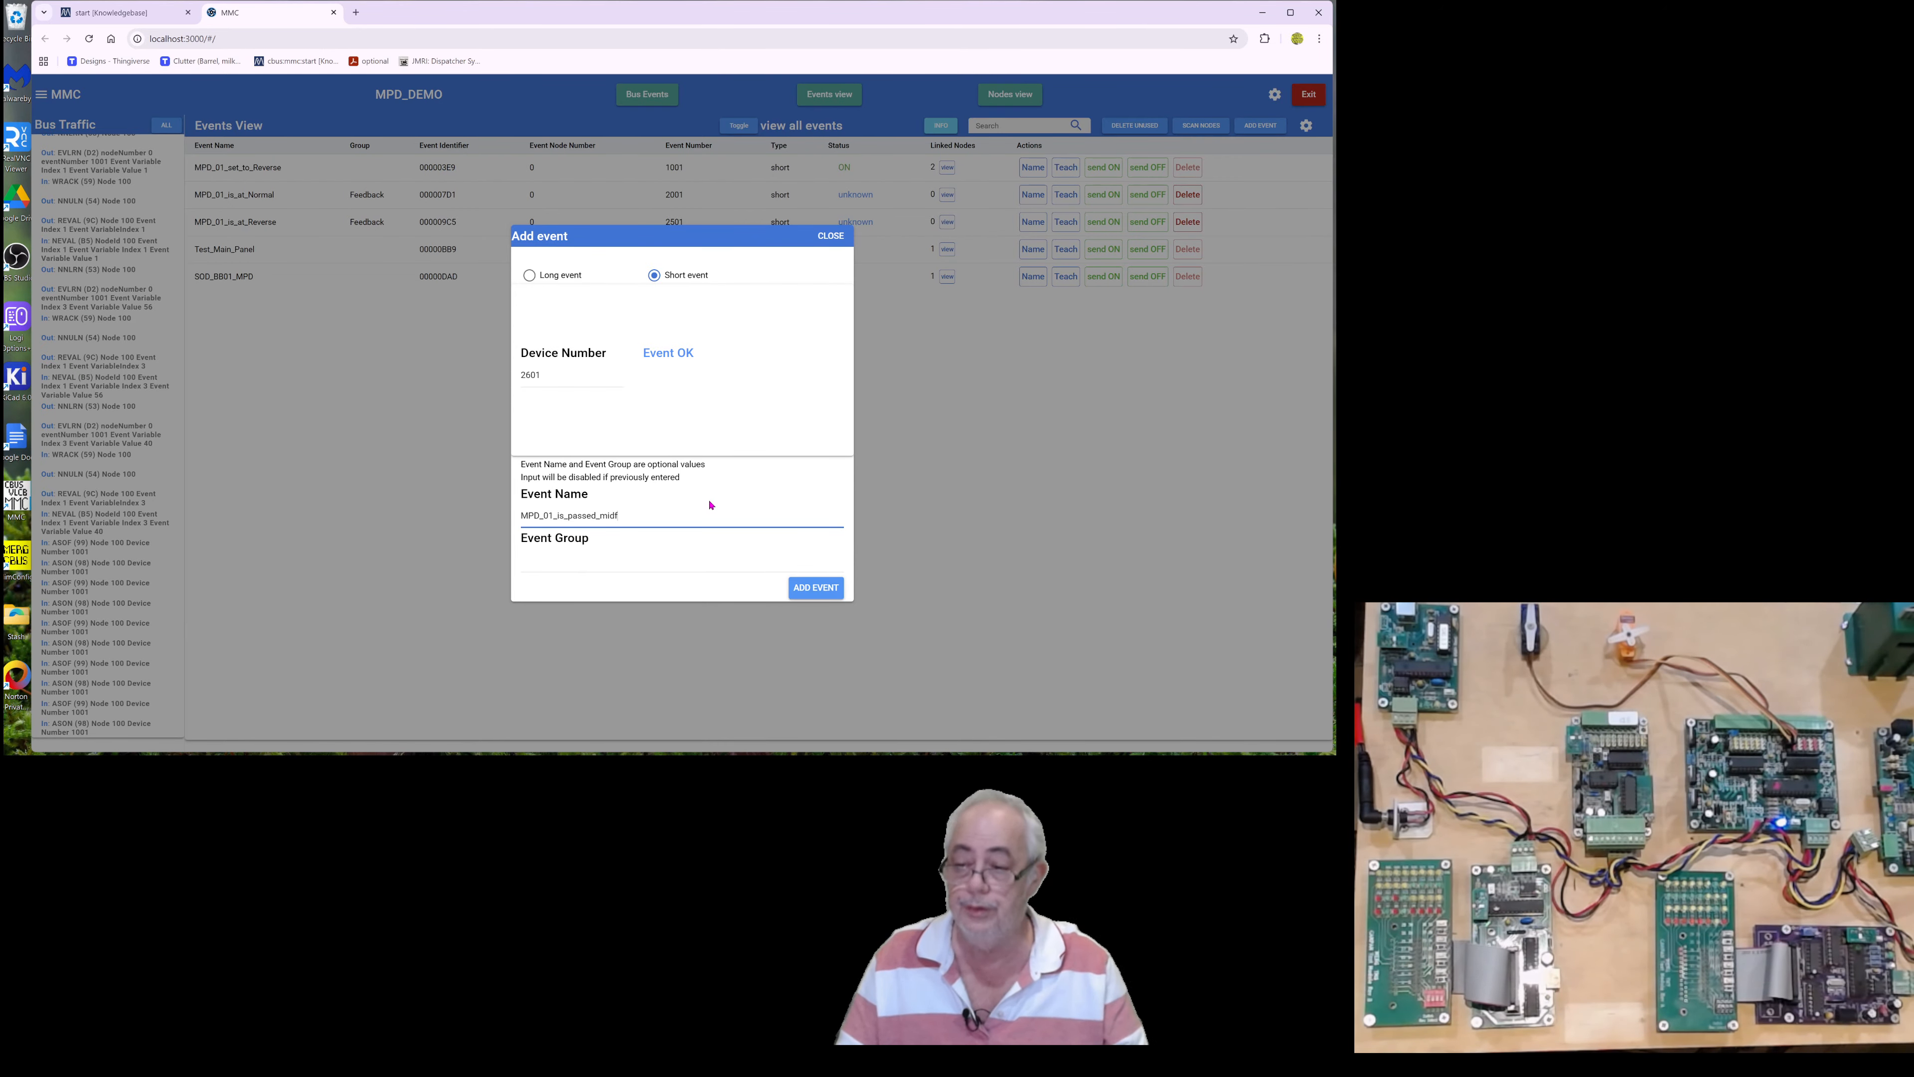
key("BackSpace")
left_click(666, 565)
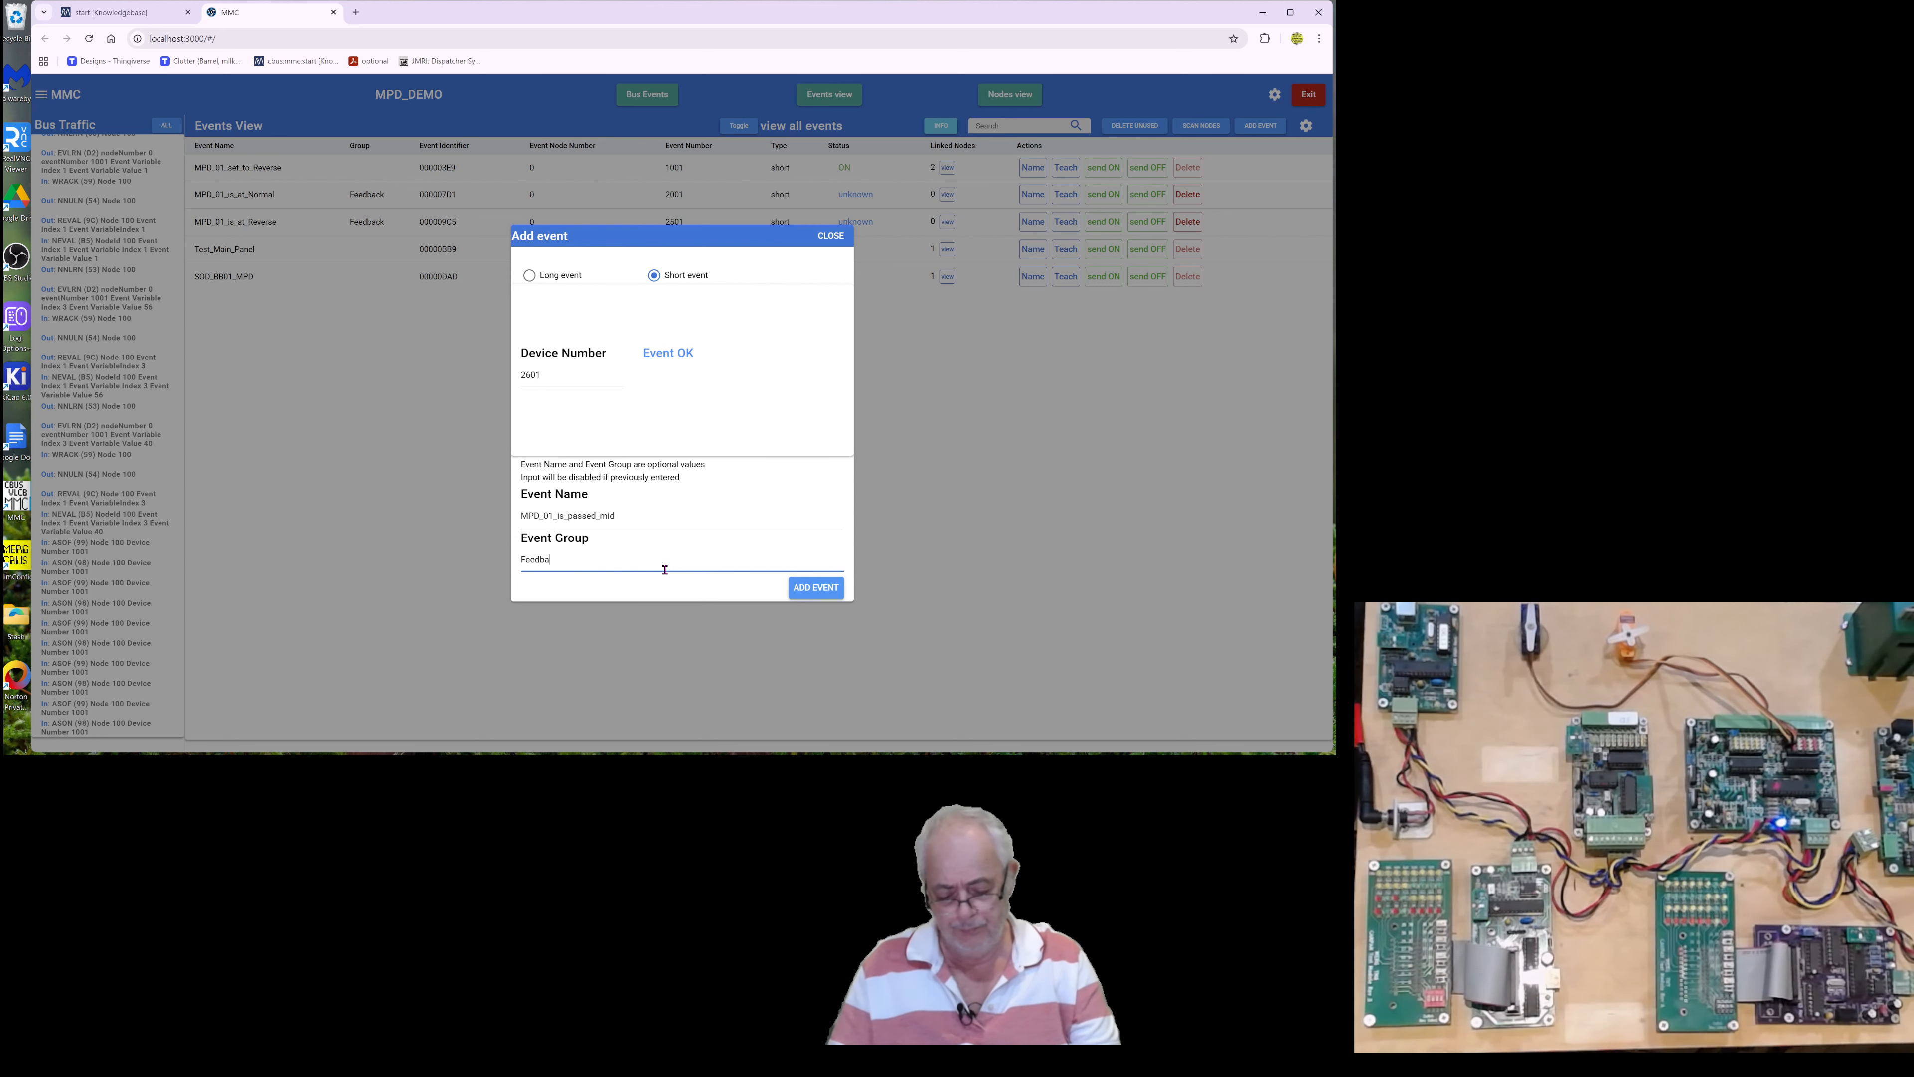
left_click(828, 592)
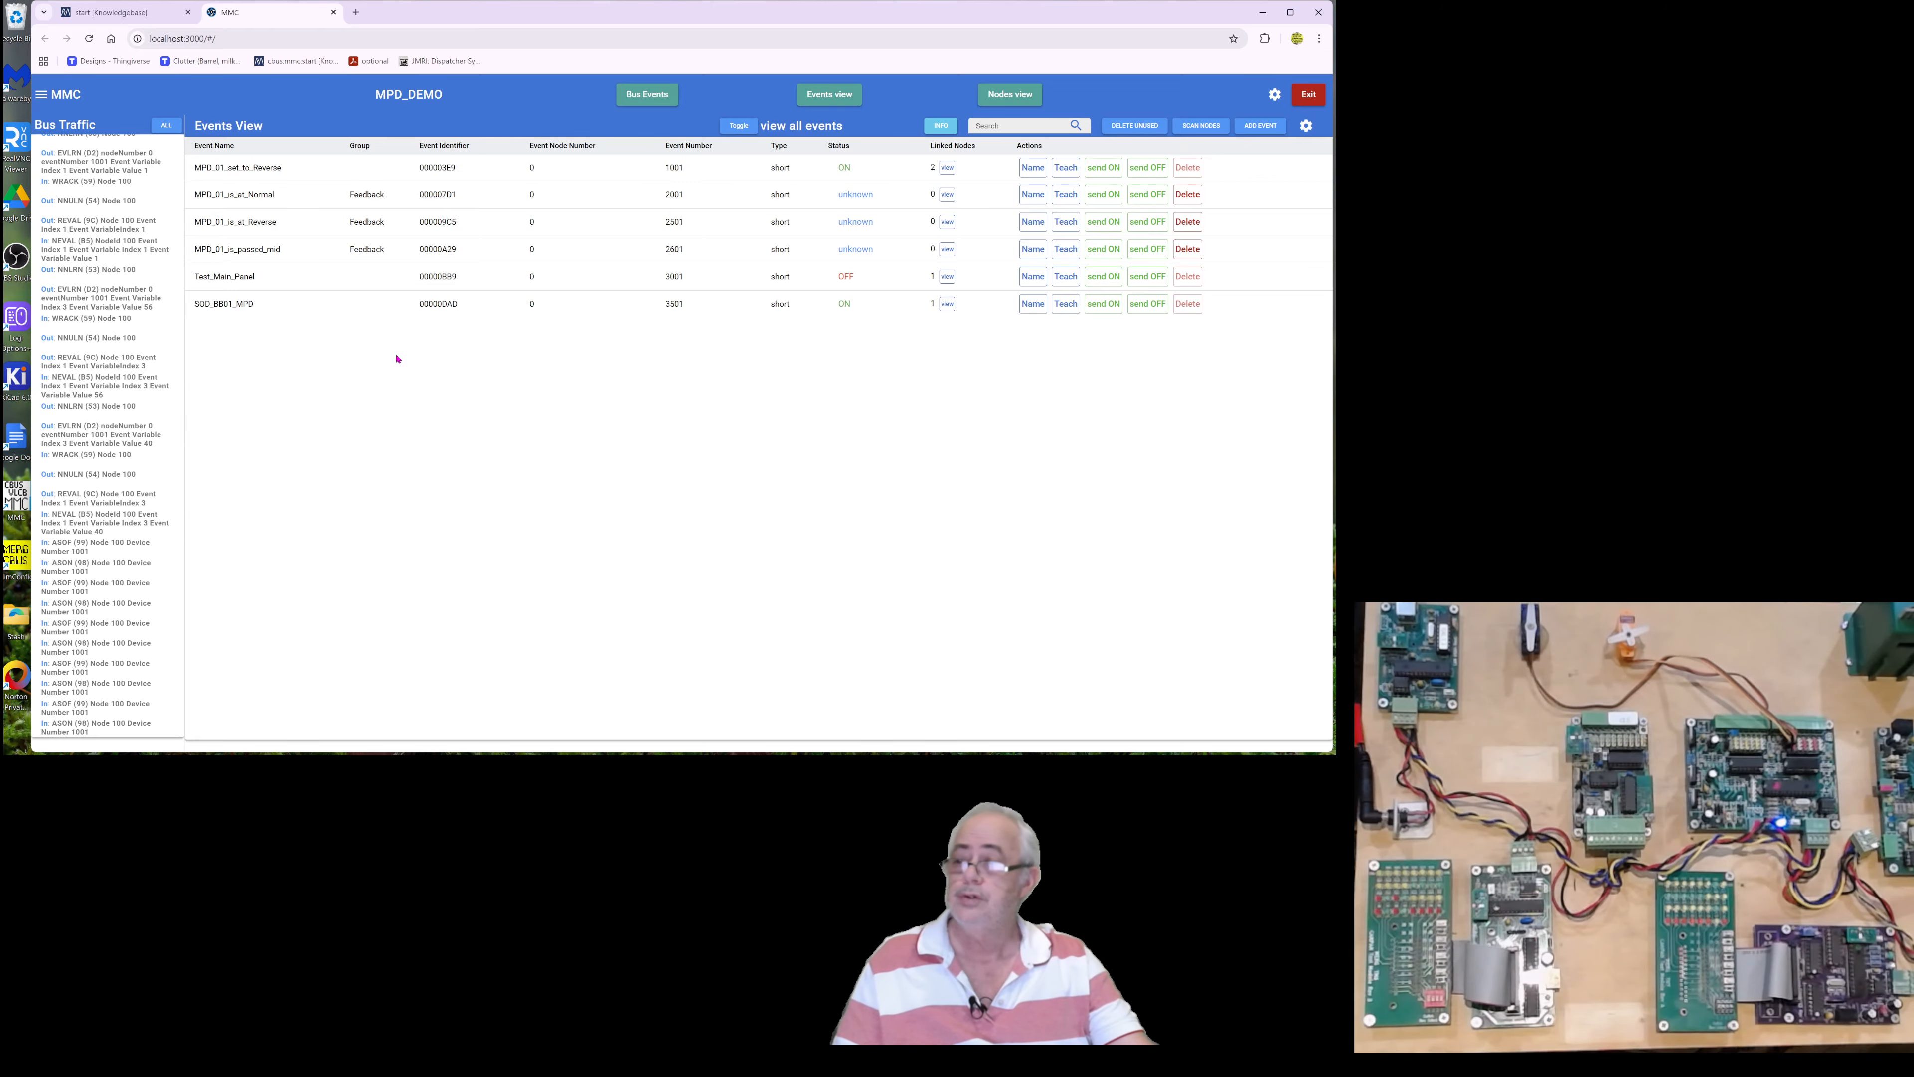
- Filter the events list by Feedback to review the grouped events, and clear the filter again
left_click(1025, 123)
type("Feedback")
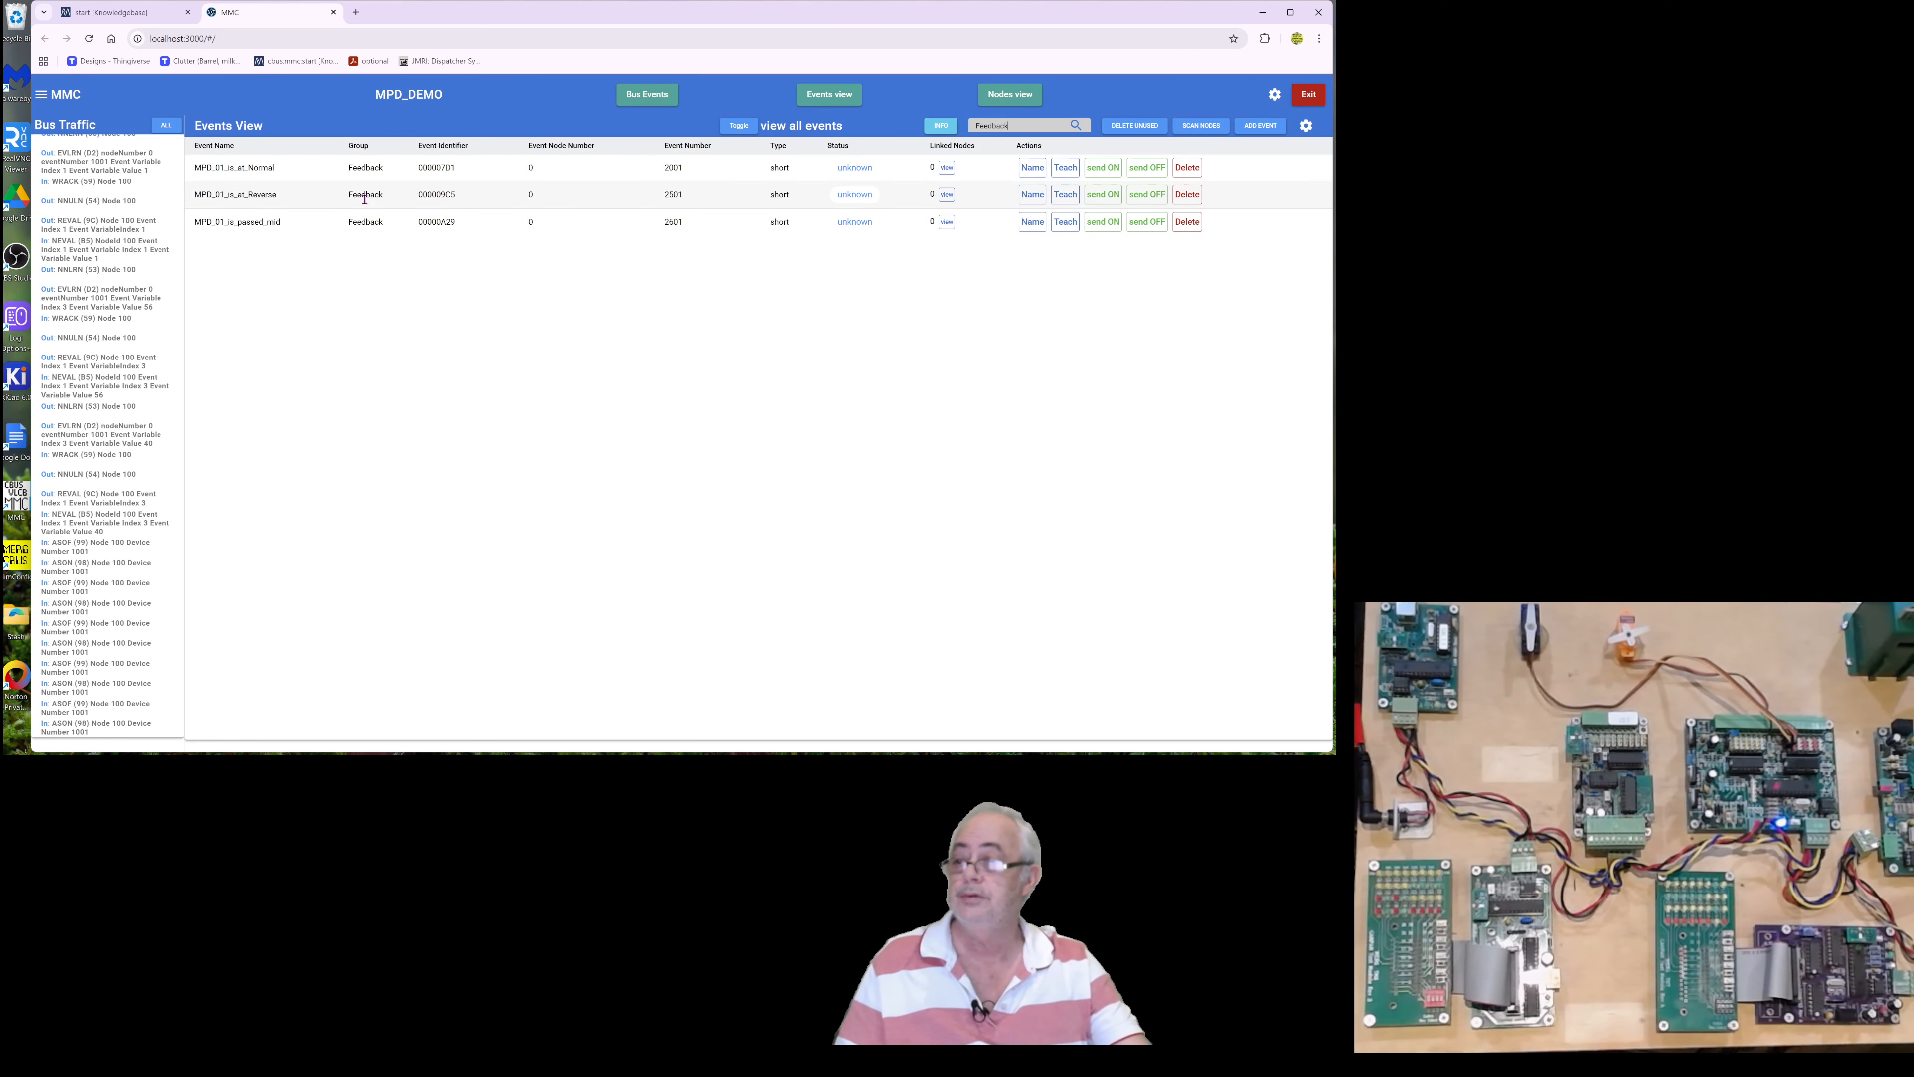
left_click_drag(1039, 125, 966, 126)
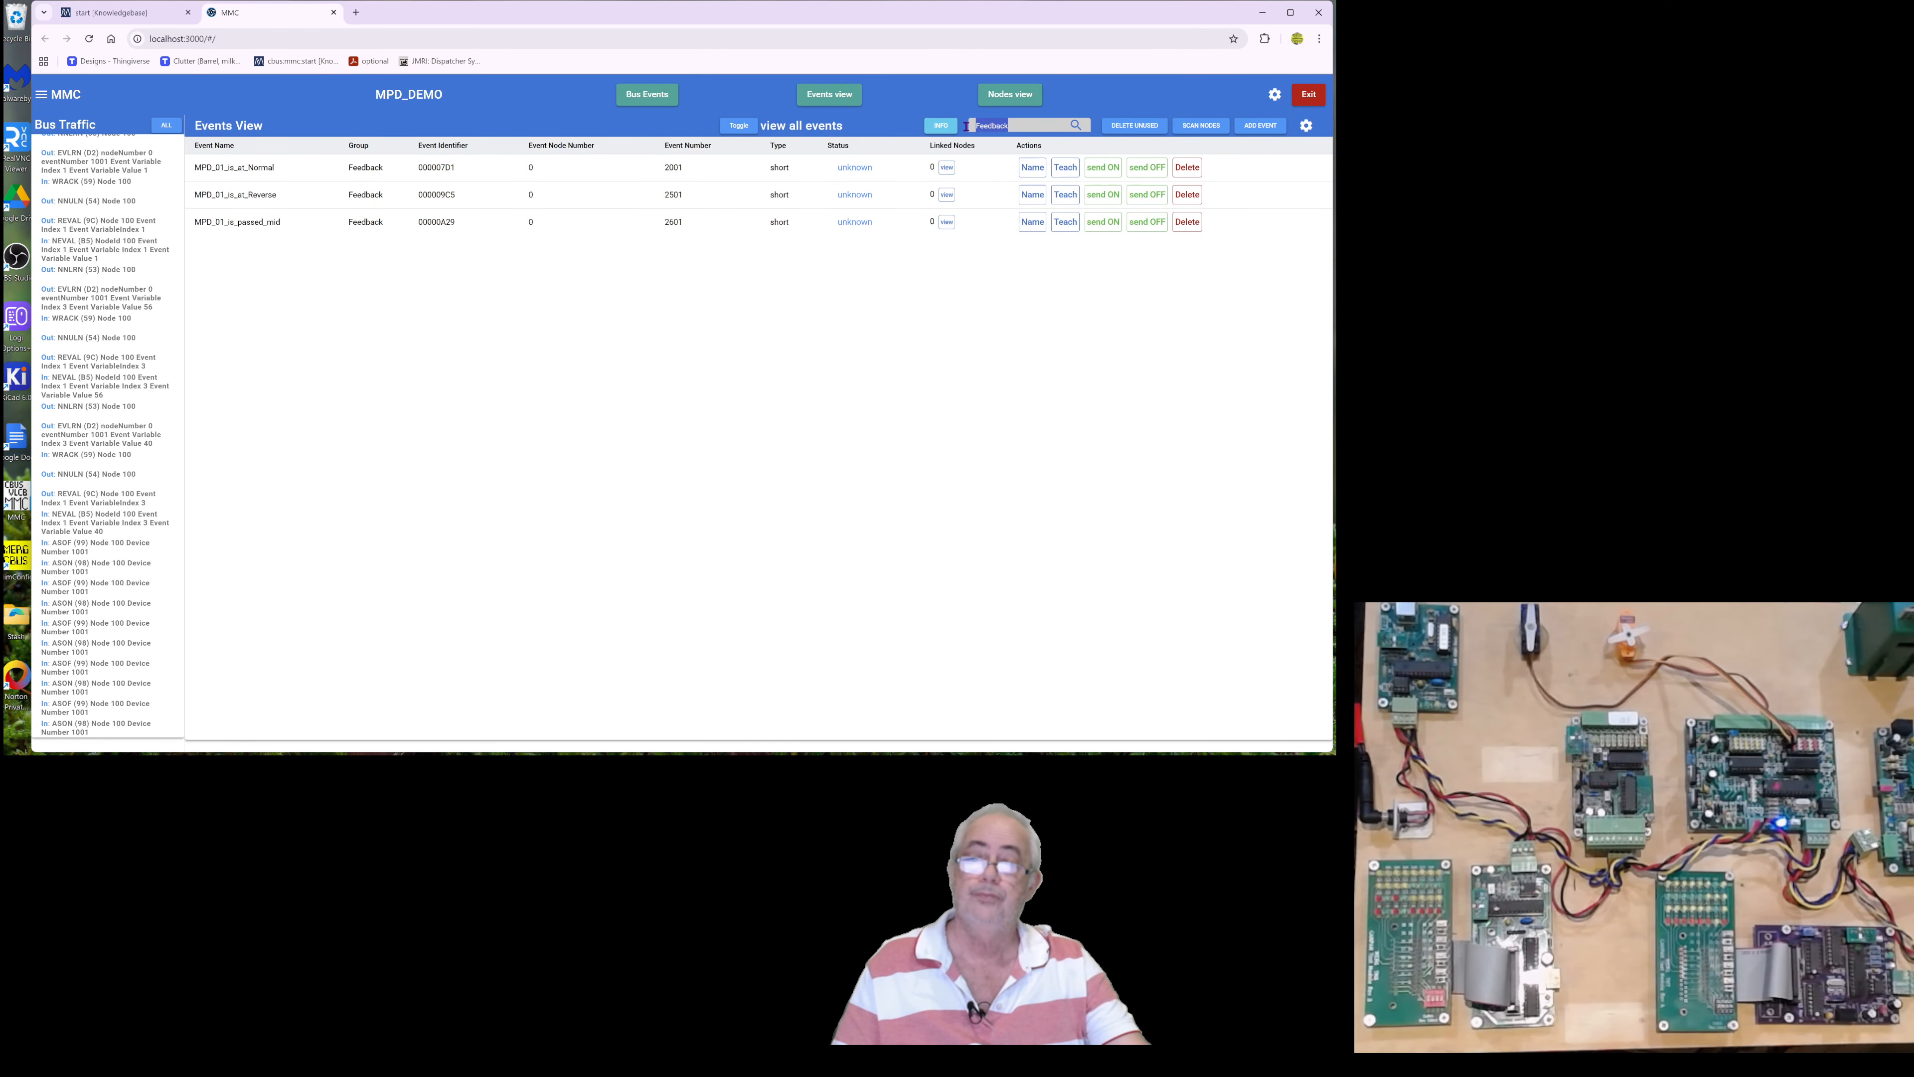
key("BackSpace")
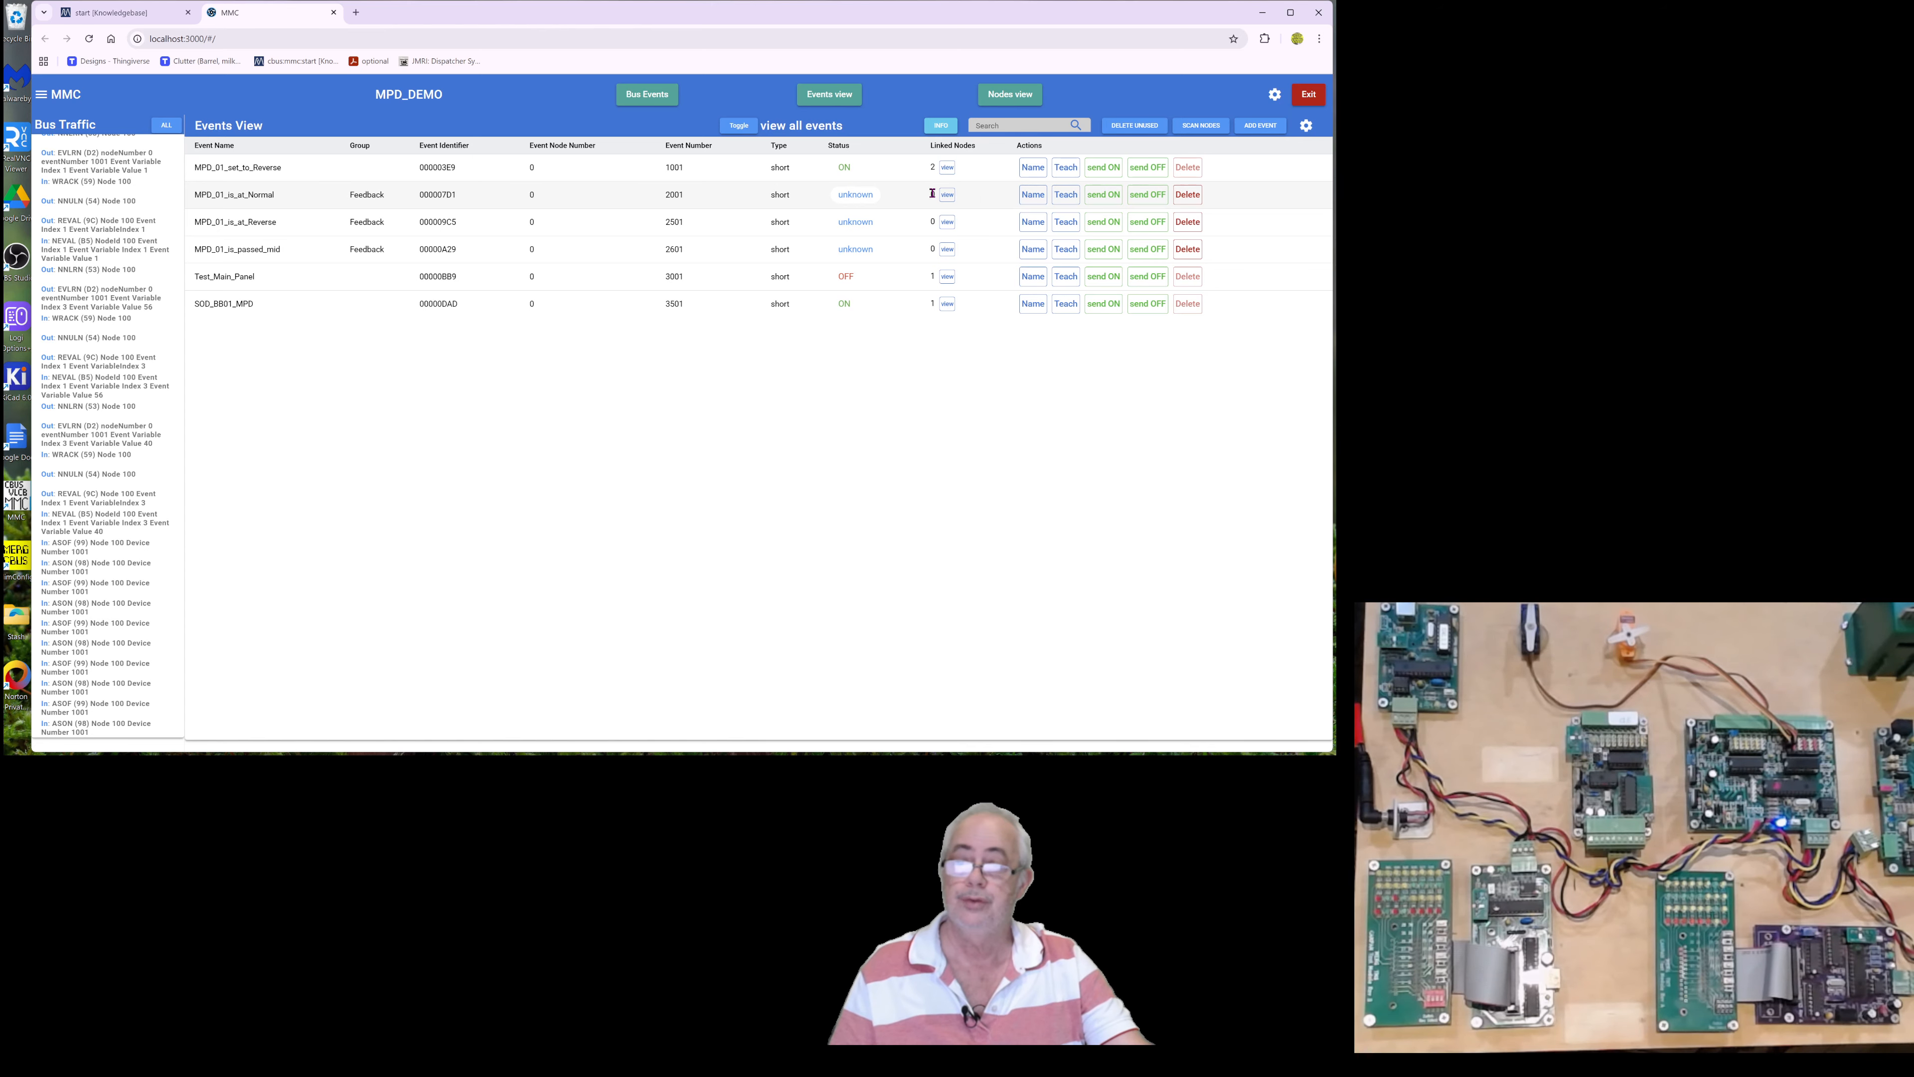
- Teach the event MPD_01_is_at_Normal to node 200: BB01_MPD with MPD_01 [1] - Reached OFF as its produced event
left_click(1065, 194)
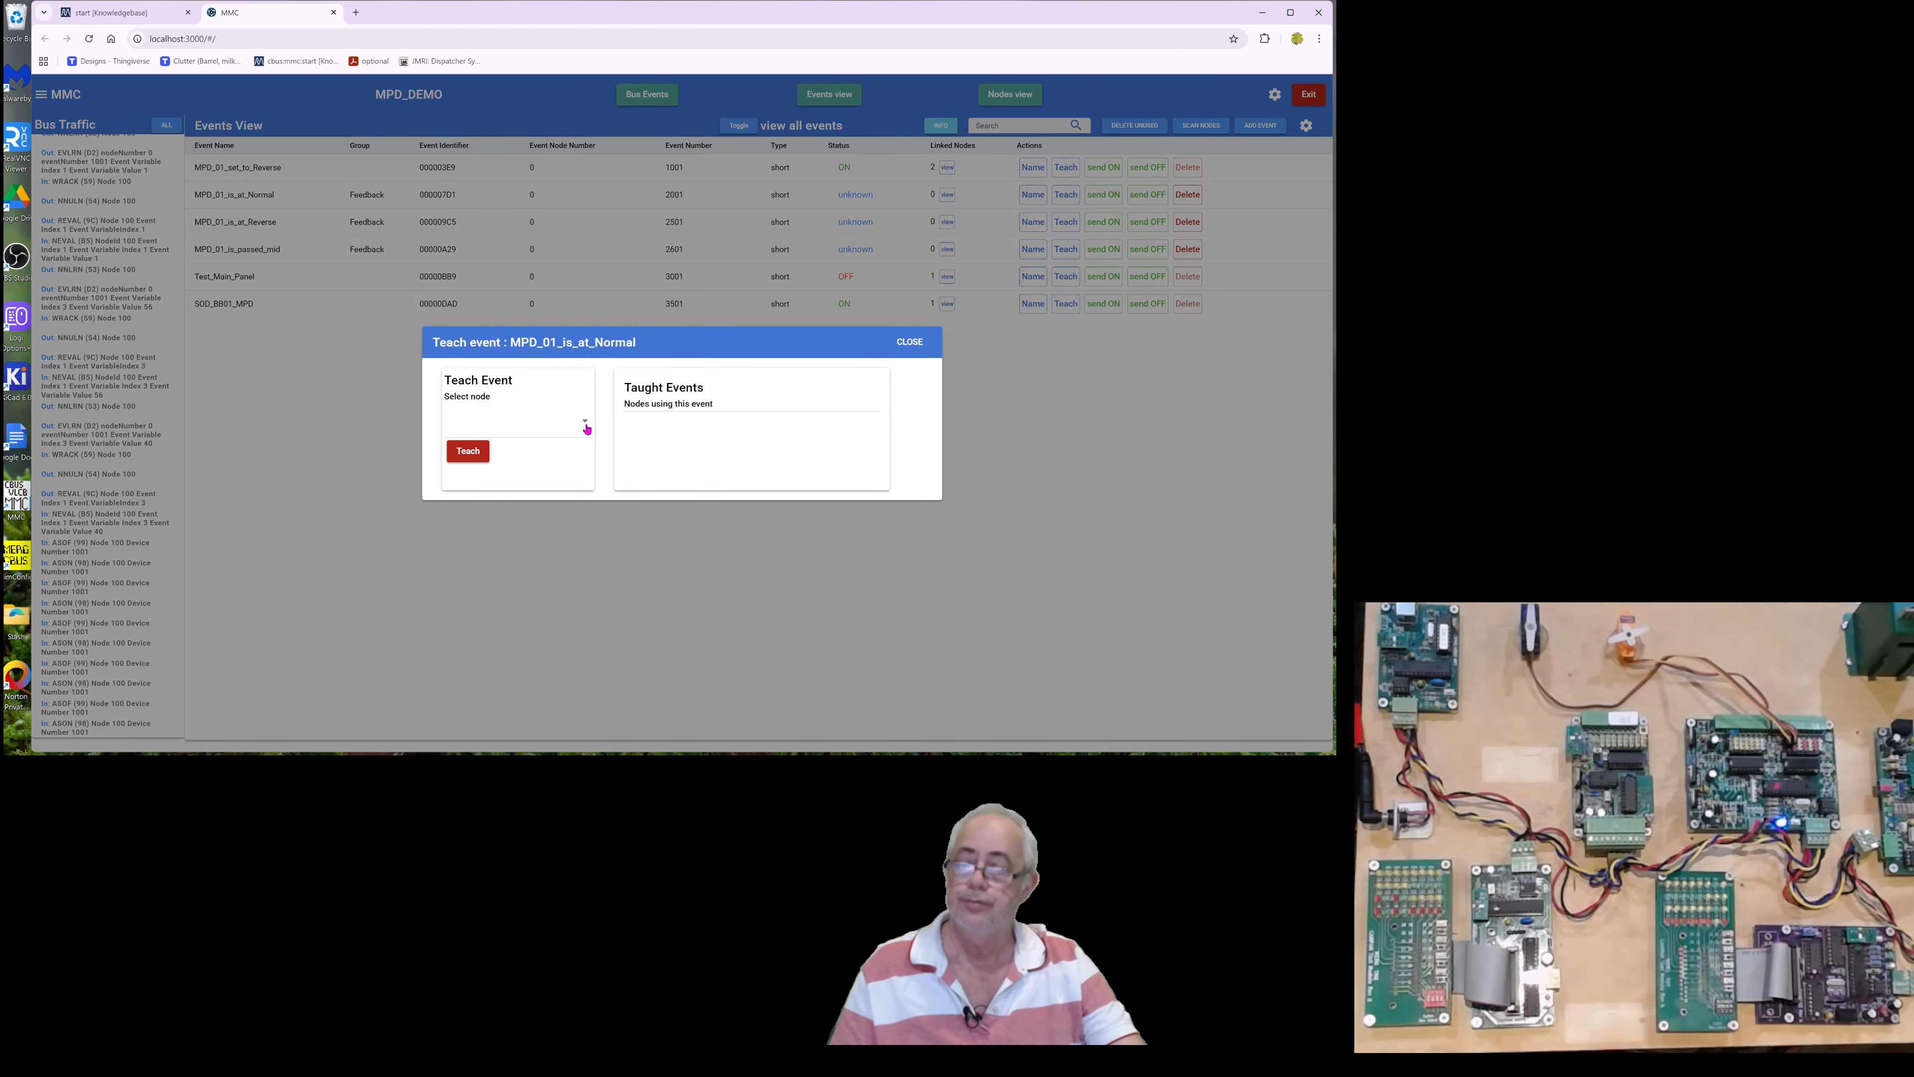
left_click(512, 423)
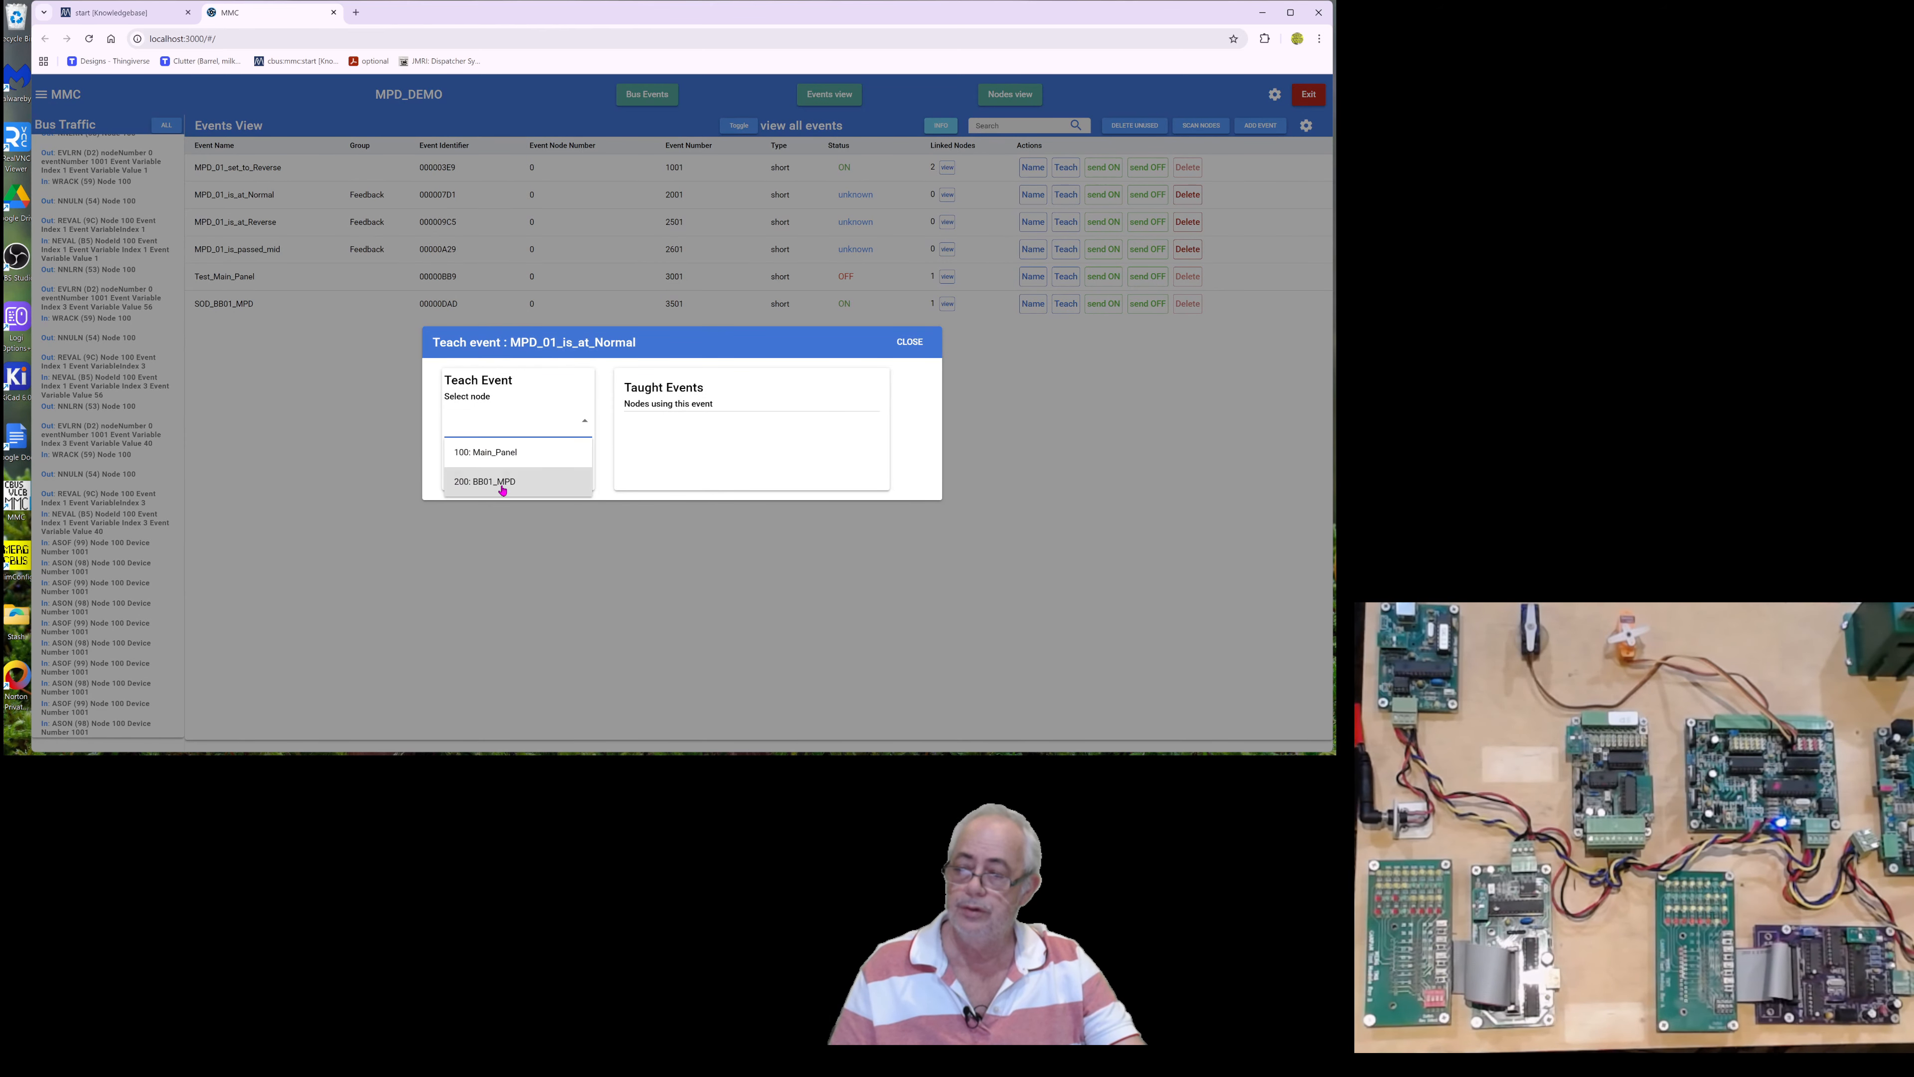
left_click(502, 487)
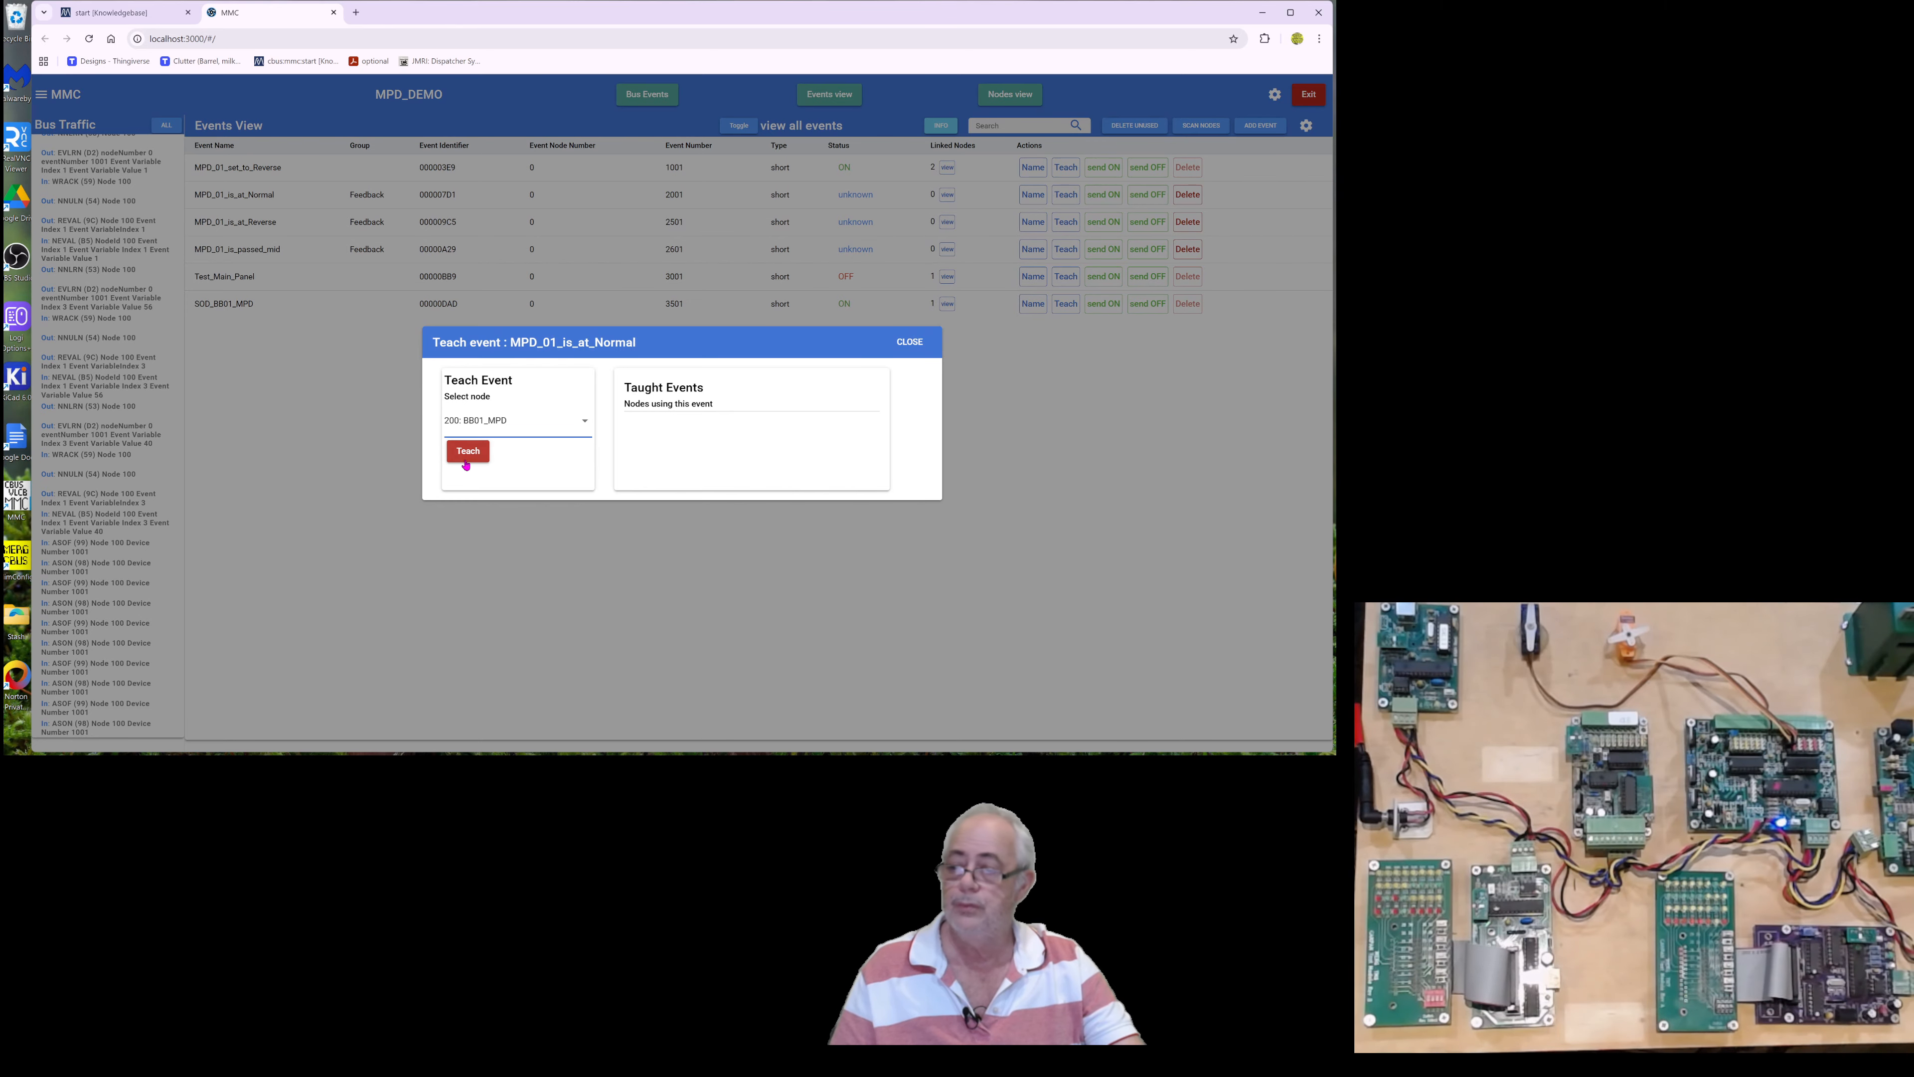
left_click(467, 456)
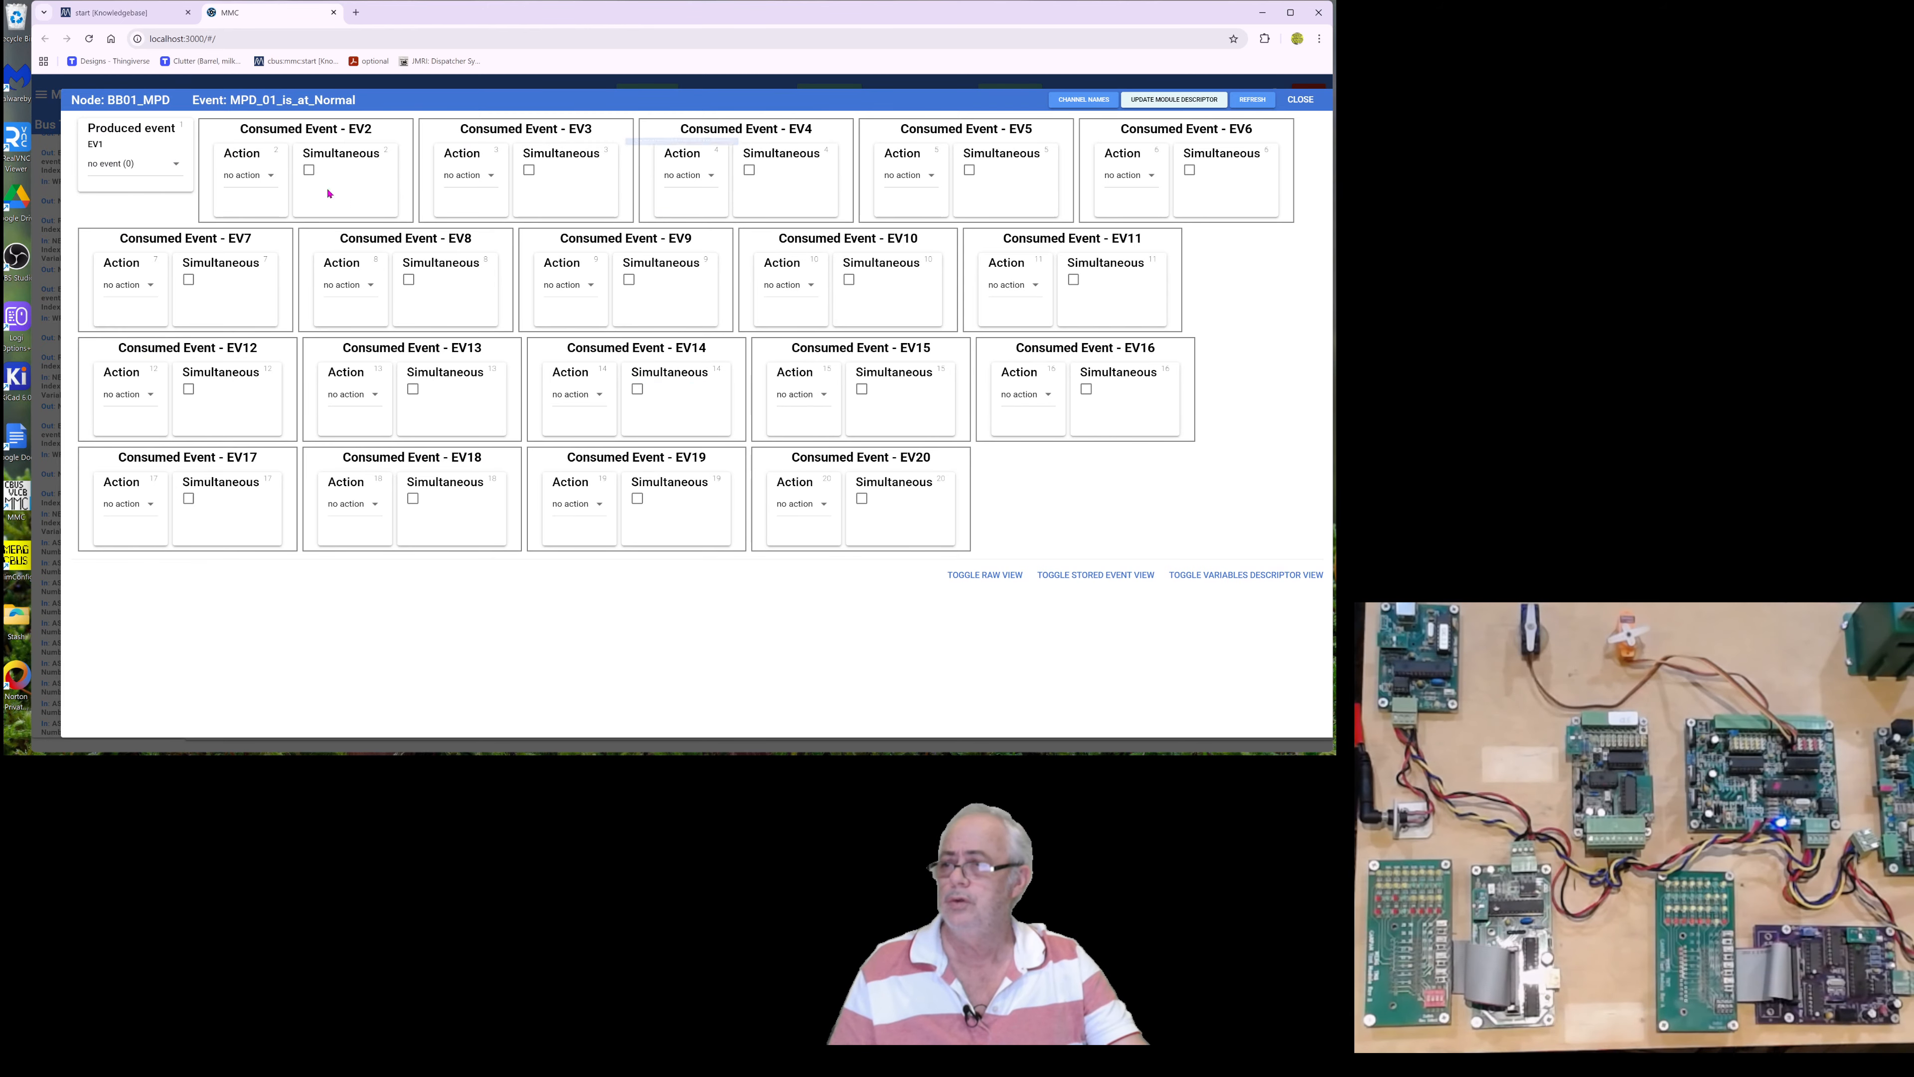
left_click(181, 168)
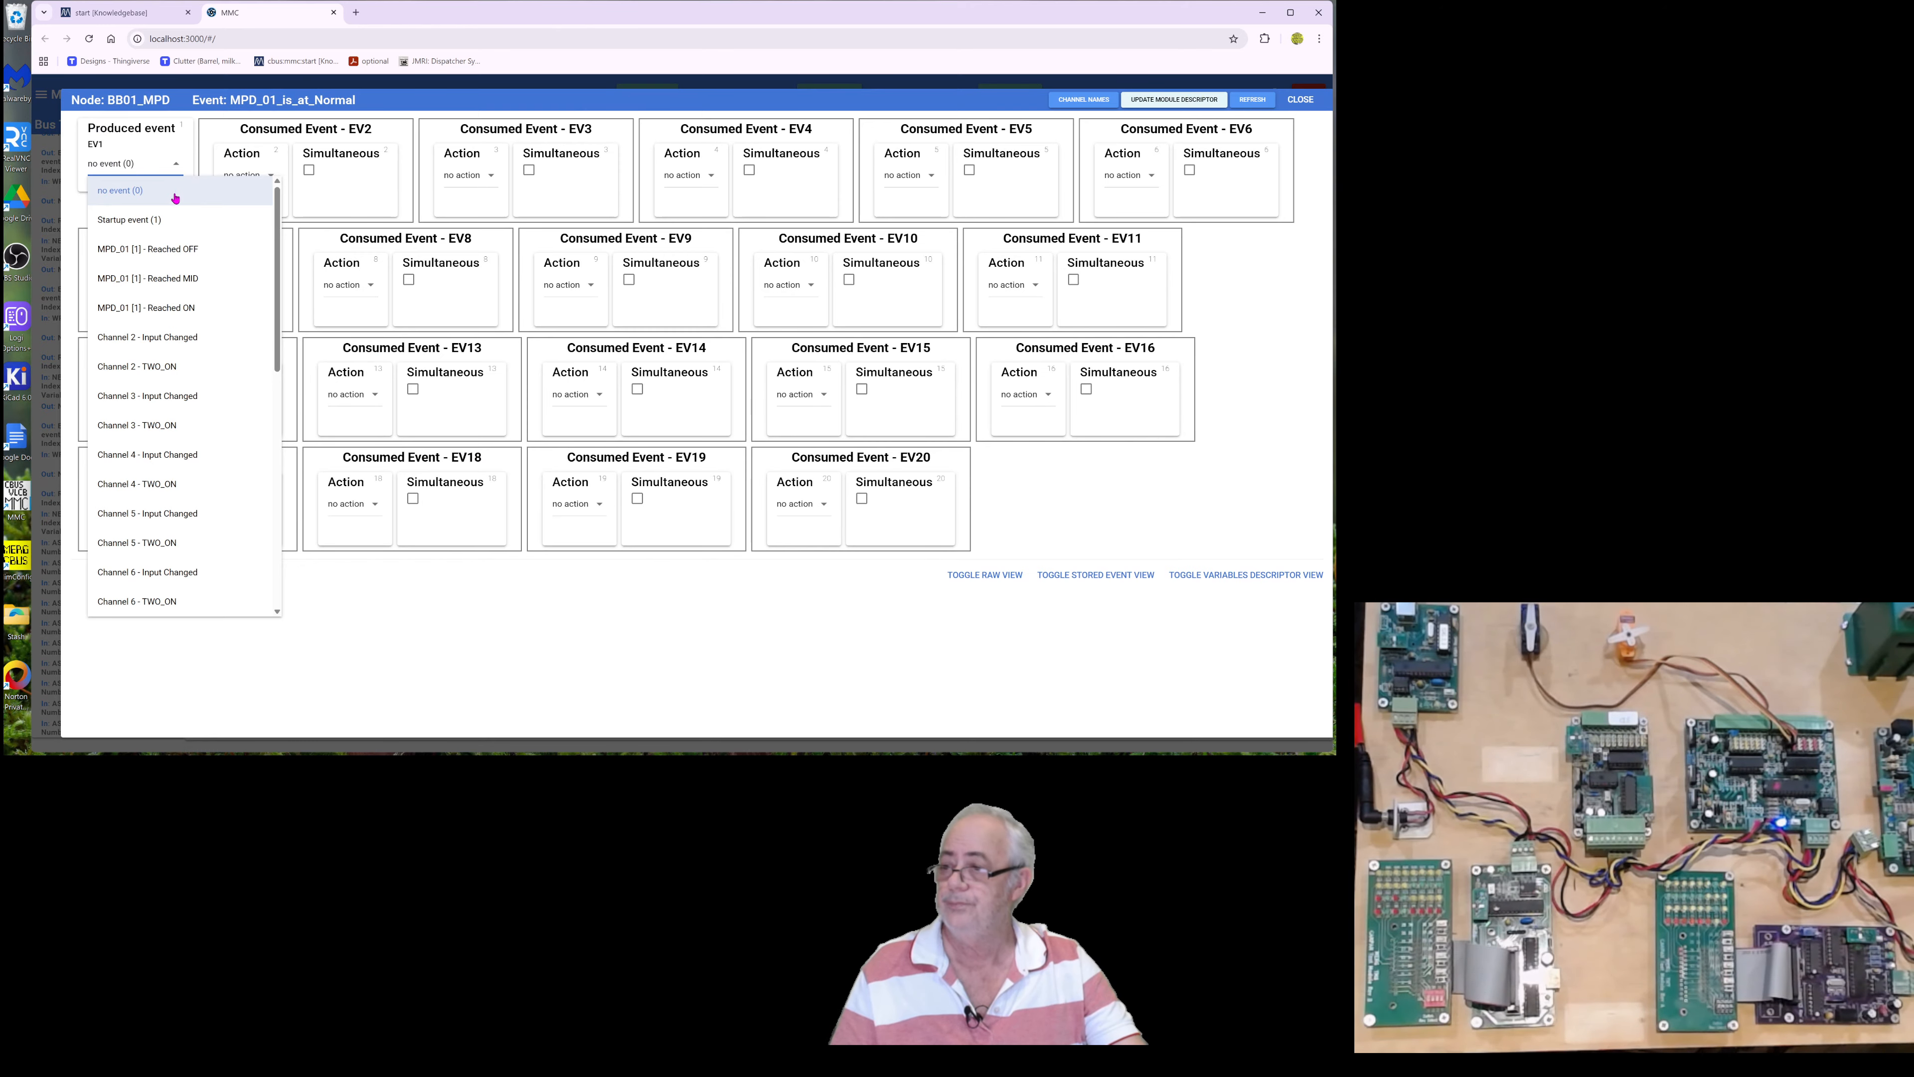
left_click(174, 254)
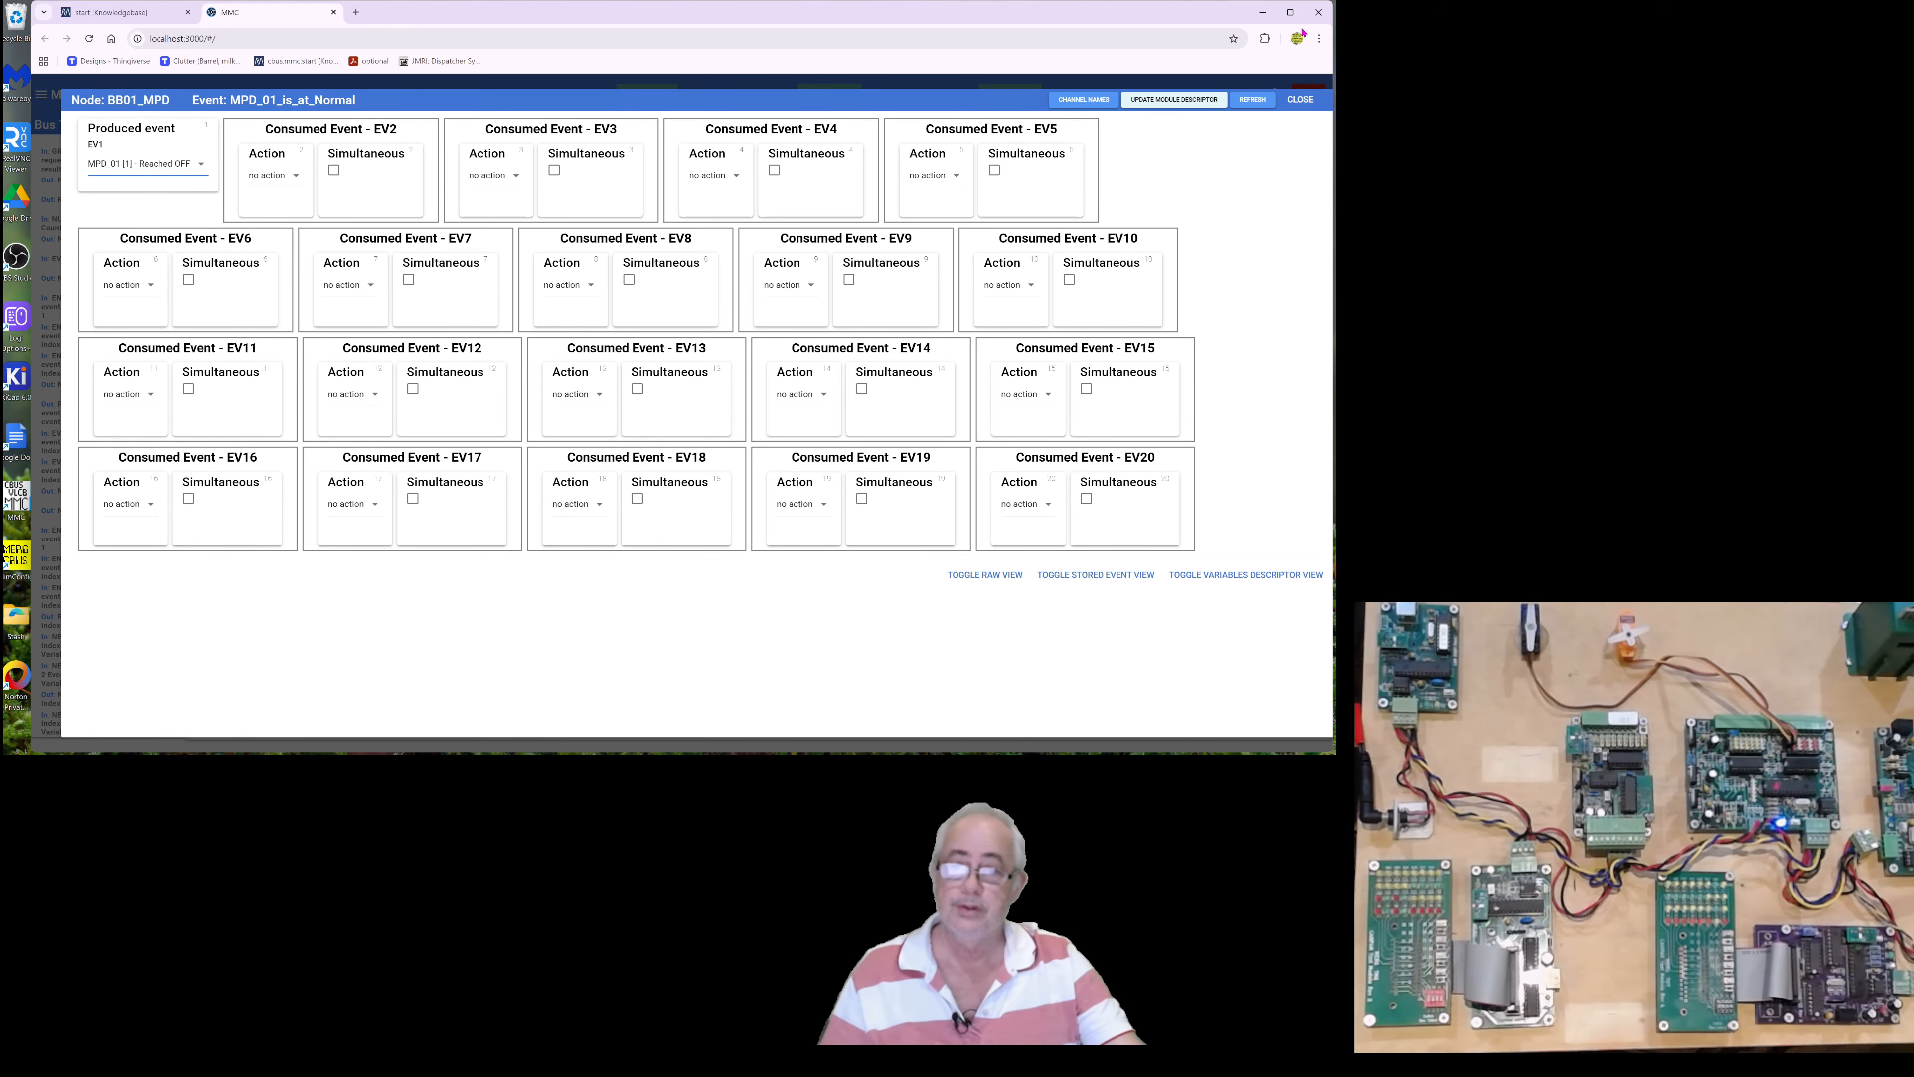
left_click(1303, 100)
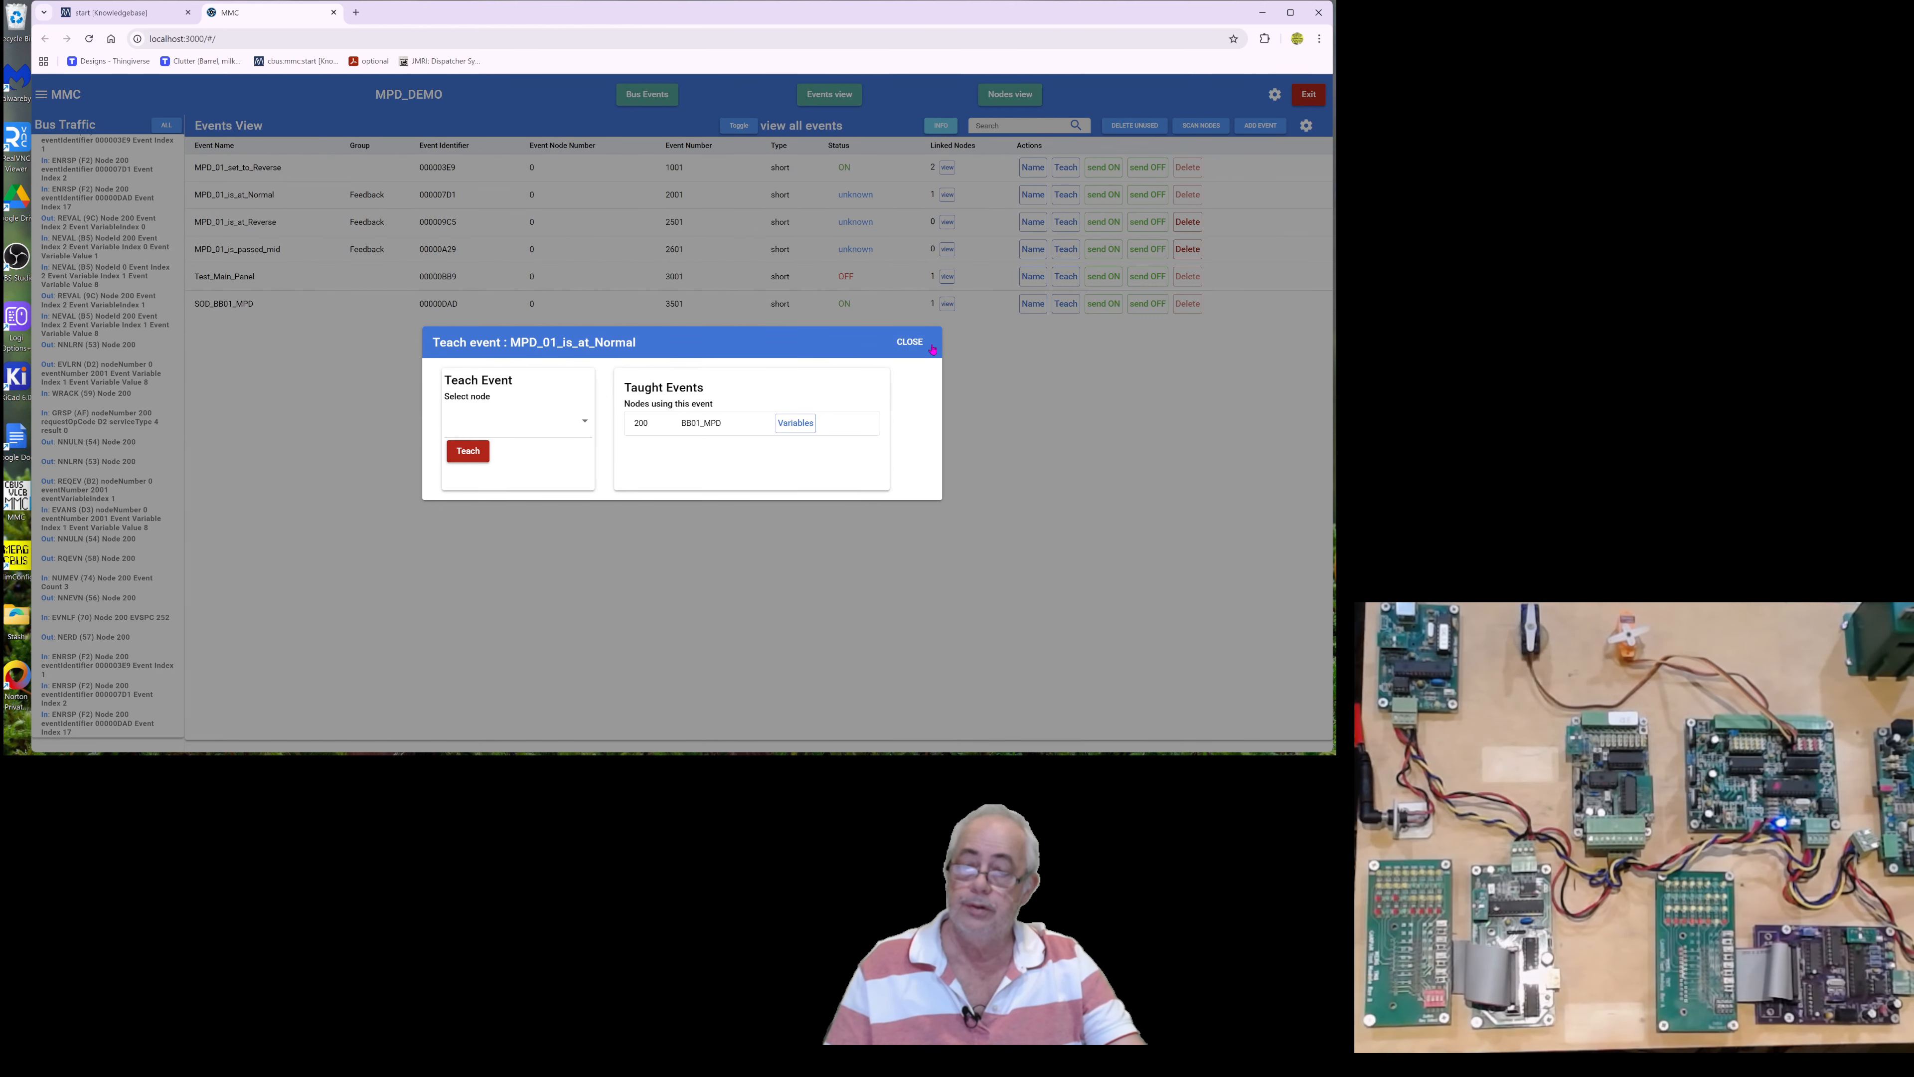
left_click(904, 346)
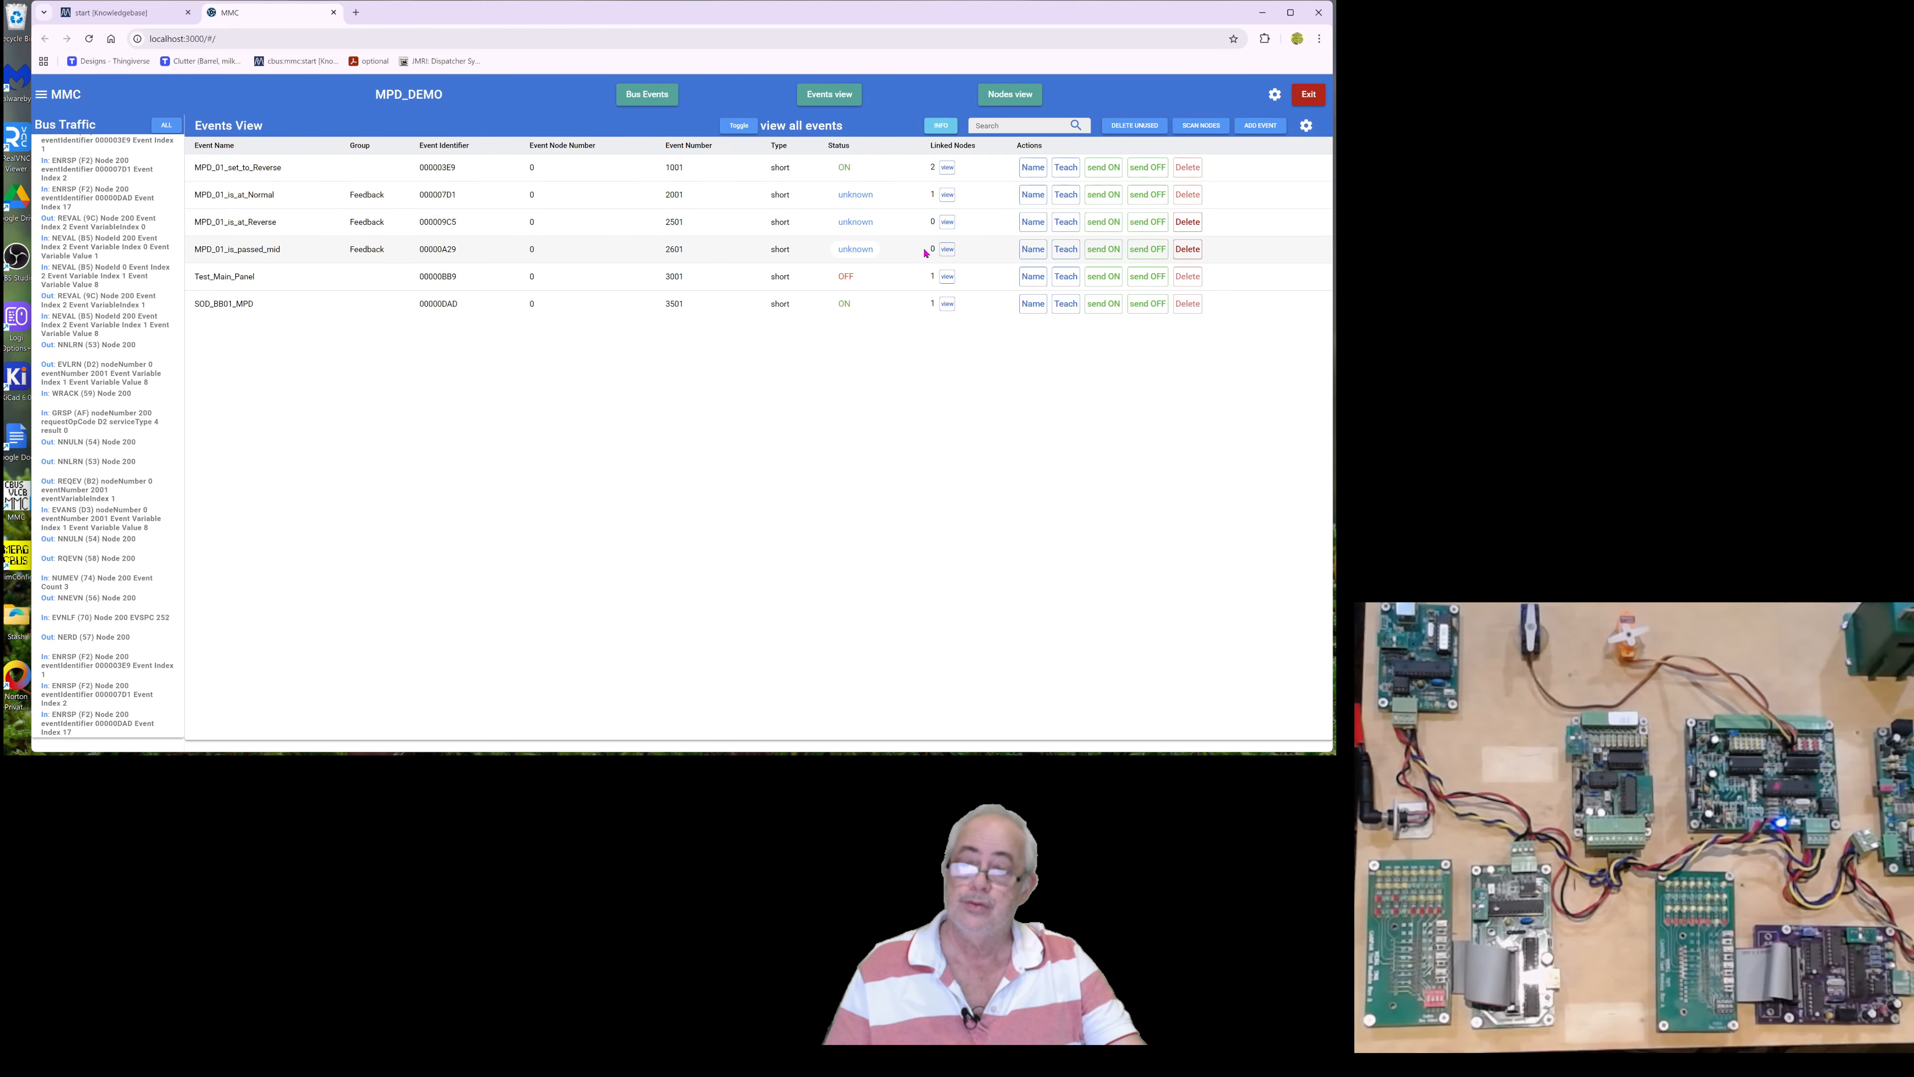
- Teach the event MPD_01_is_at_Reverse to node 200: BB01_MPD with MPD_01 [1] - Reached ON as its produced event
left_click(1065, 225)
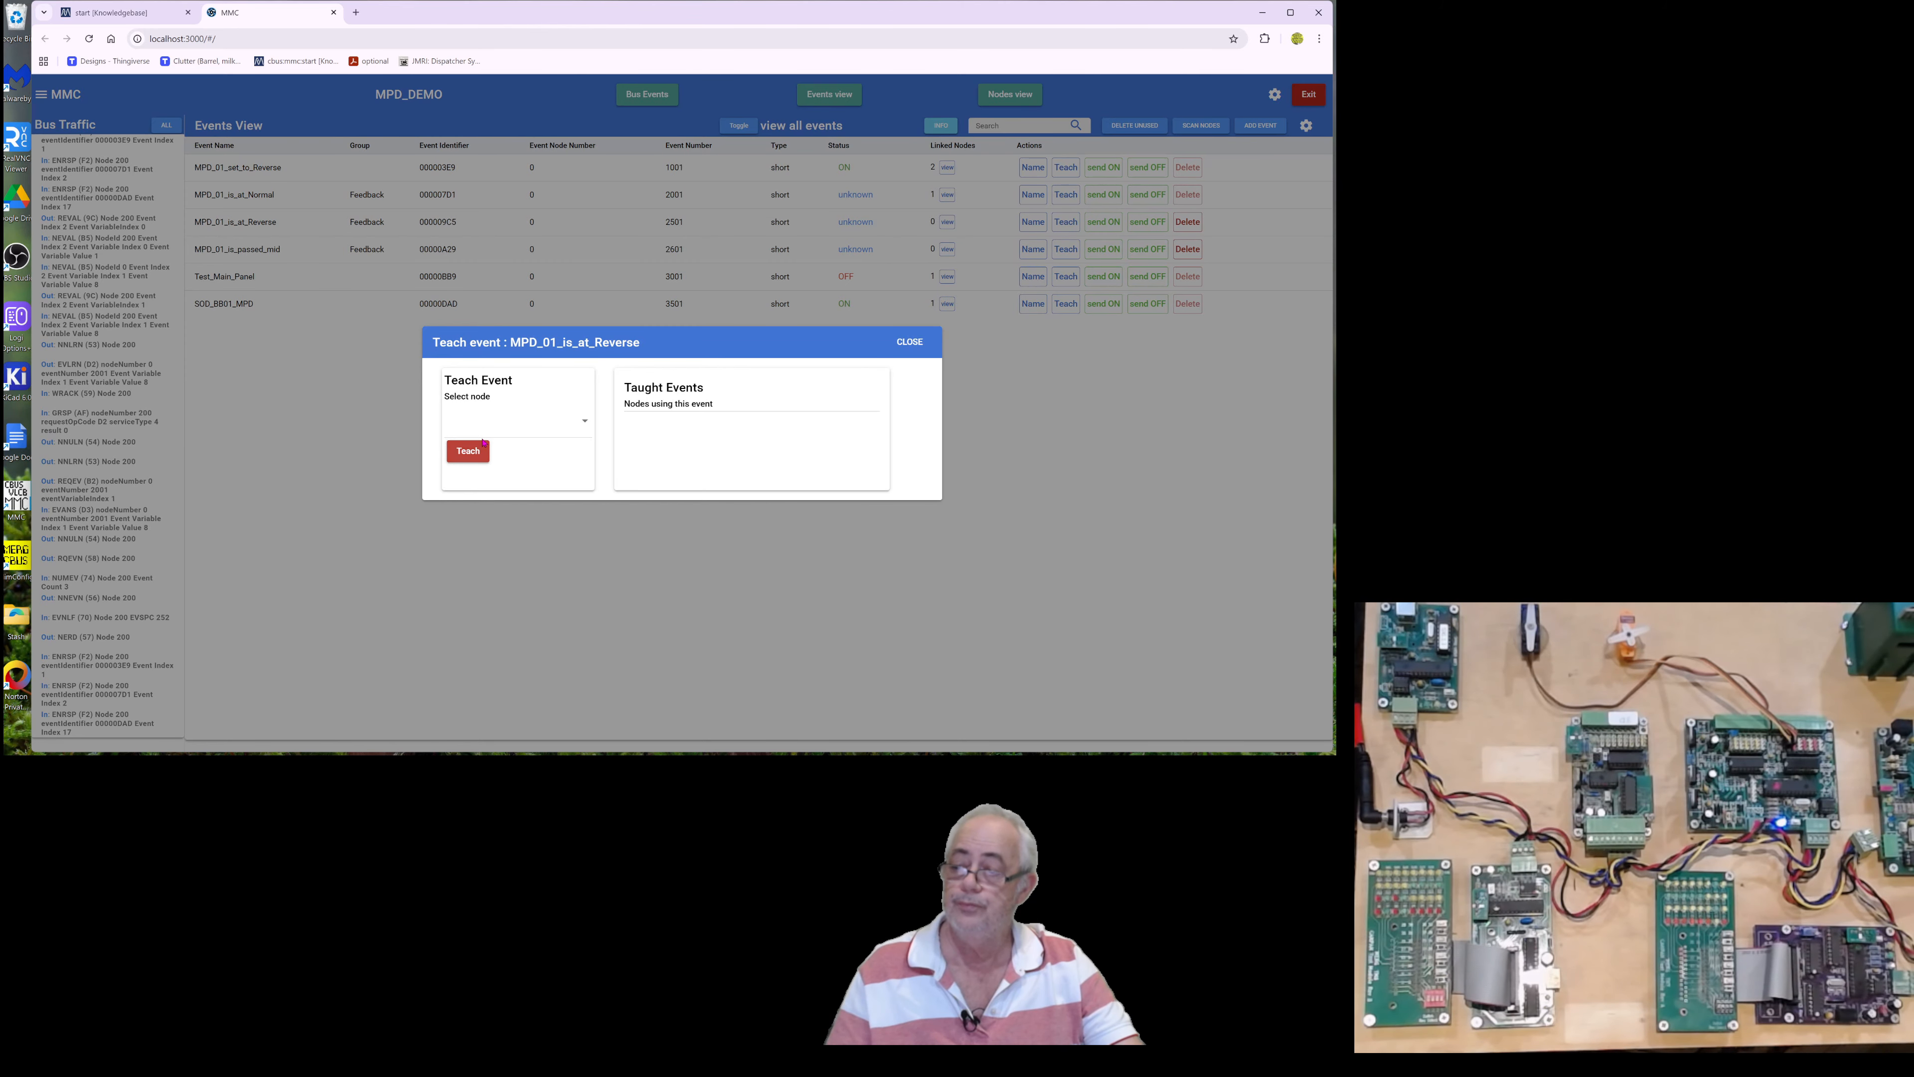
left_click(570, 430)
left_click(505, 483)
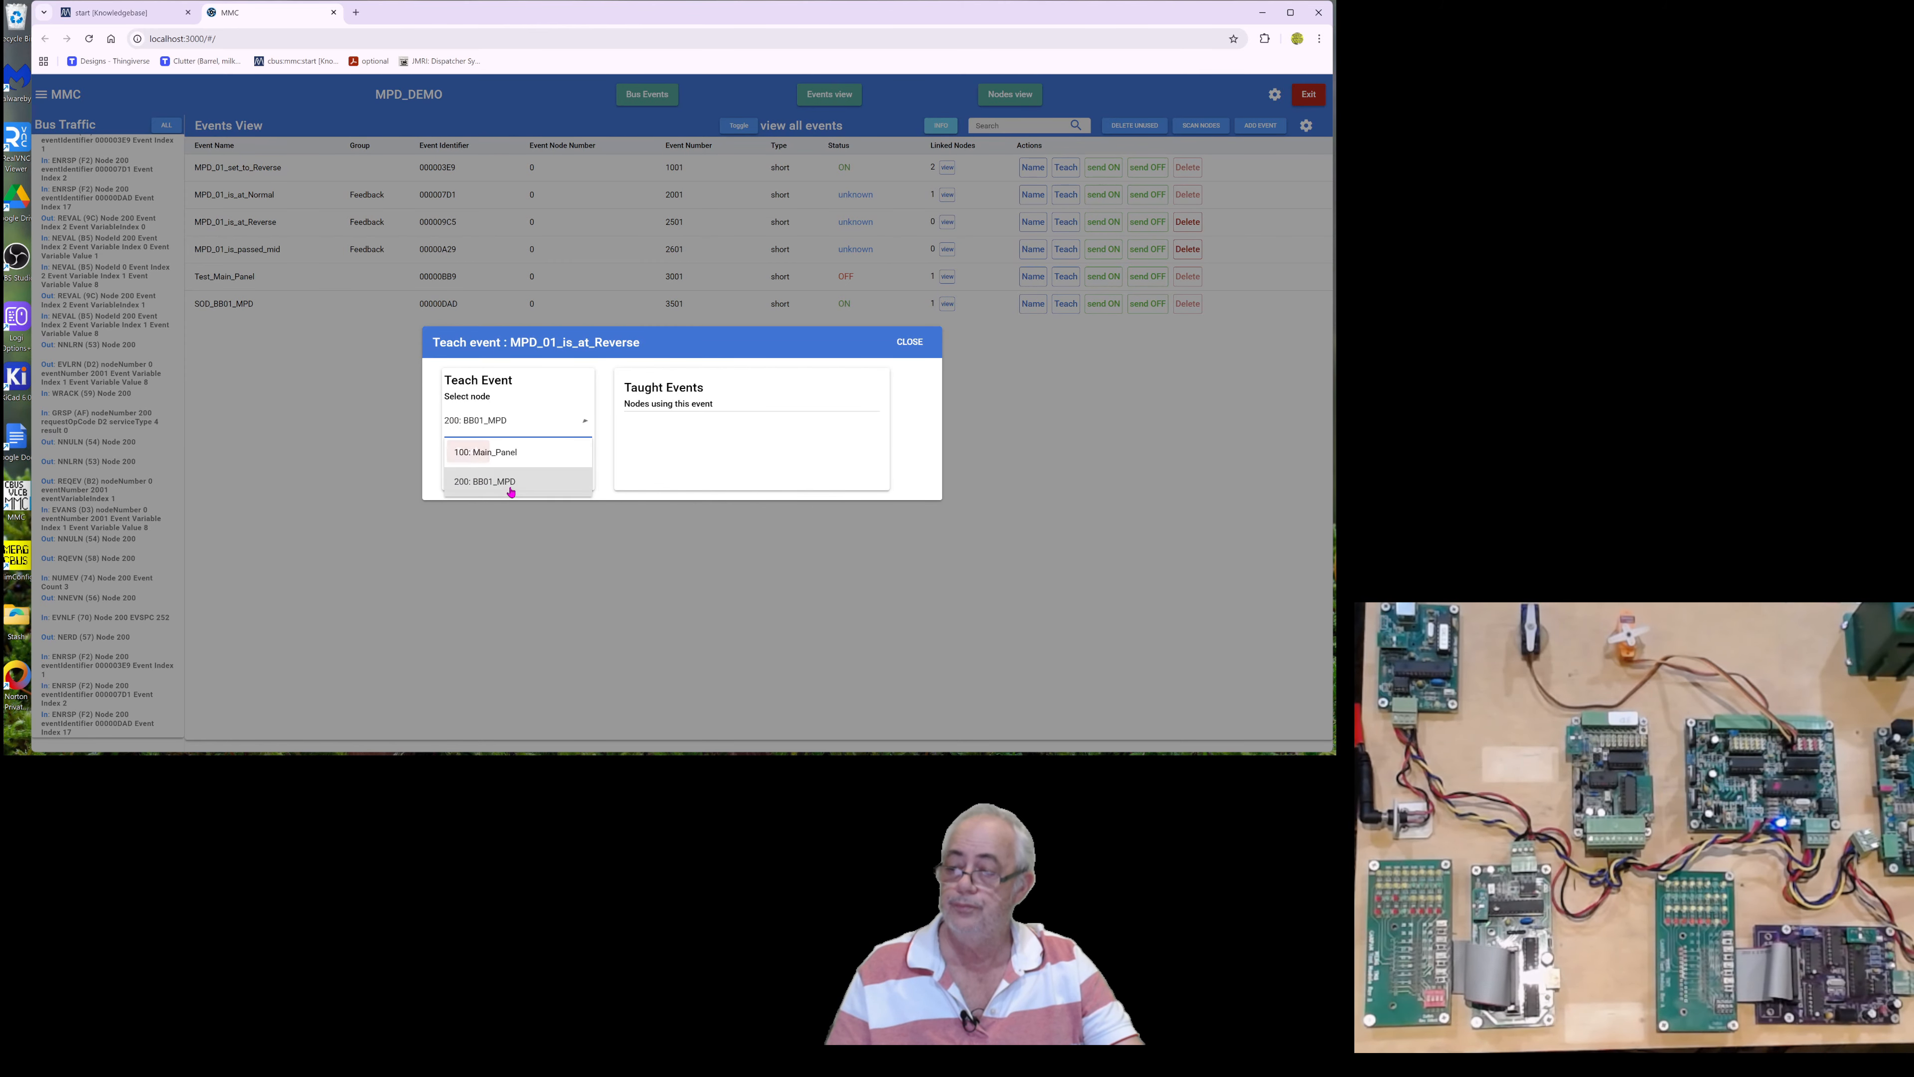
left_click(476, 456)
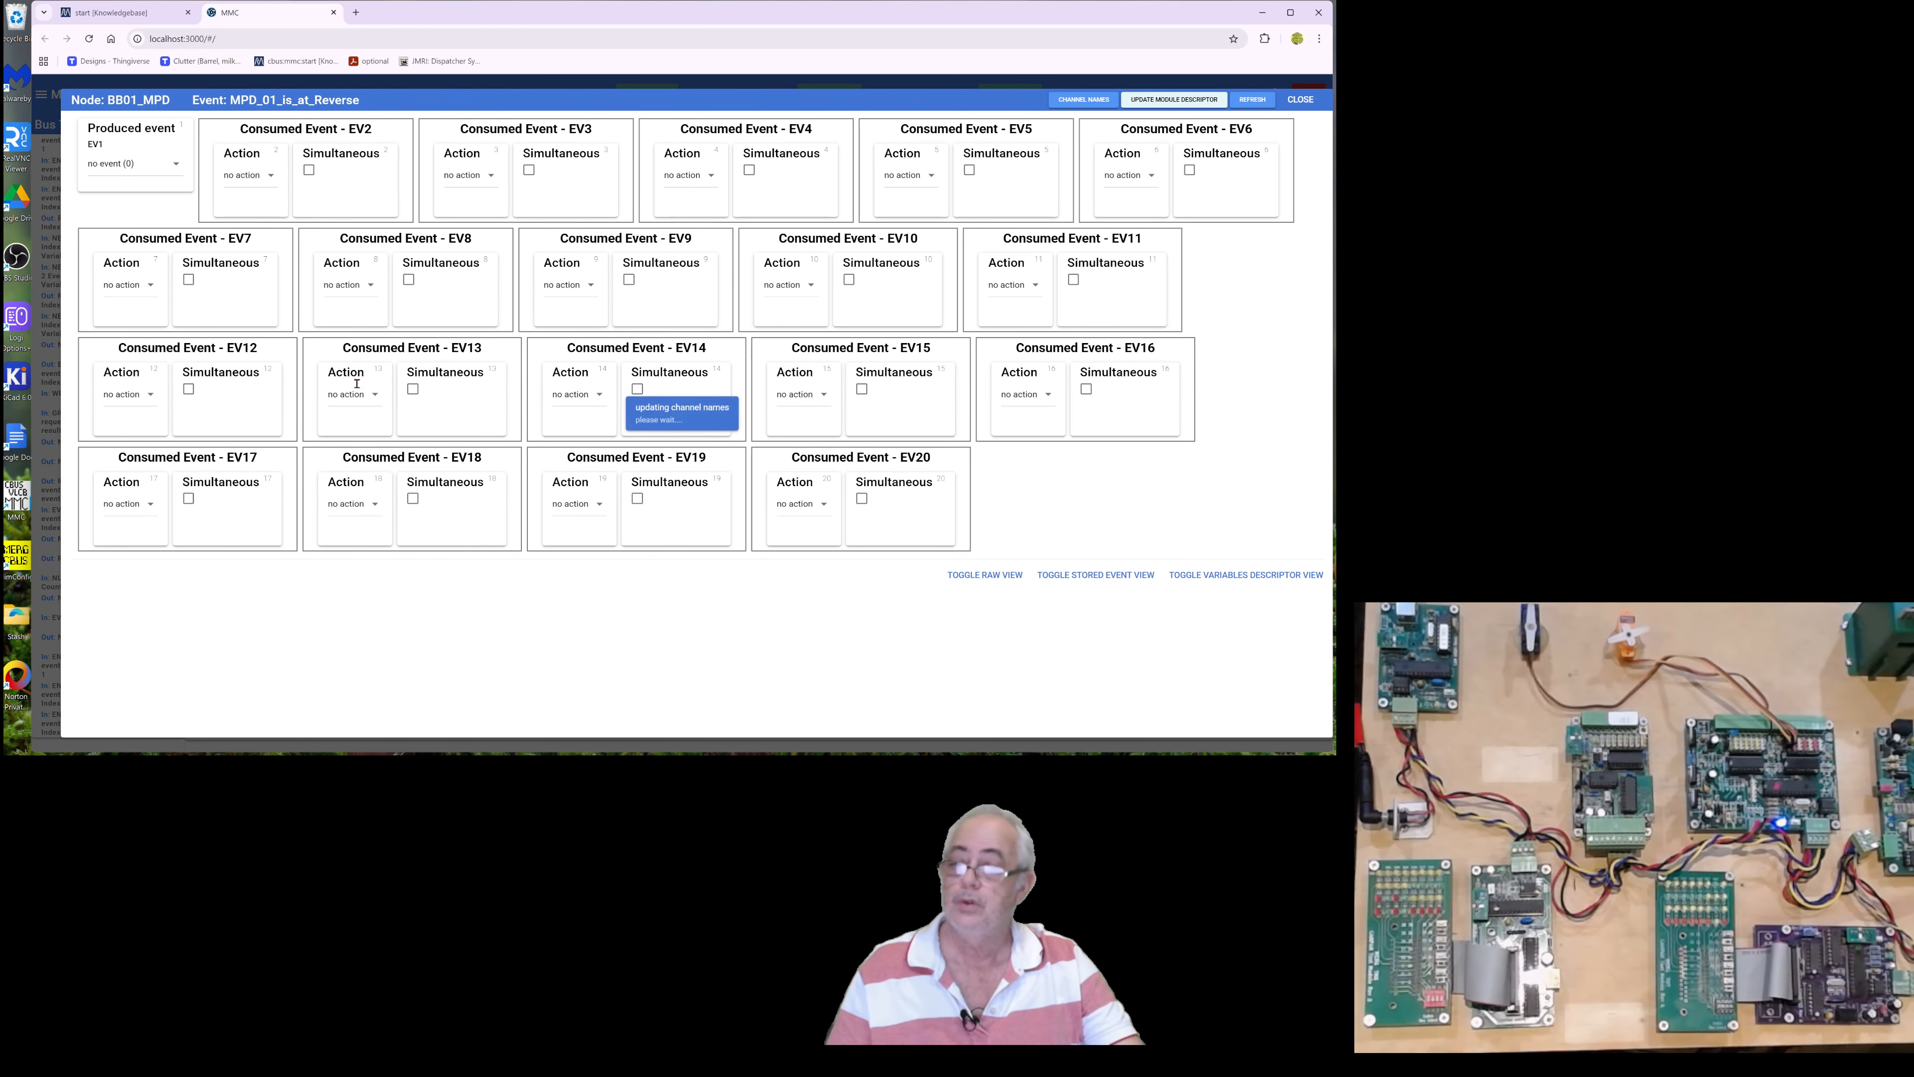
left_click(173, 164)
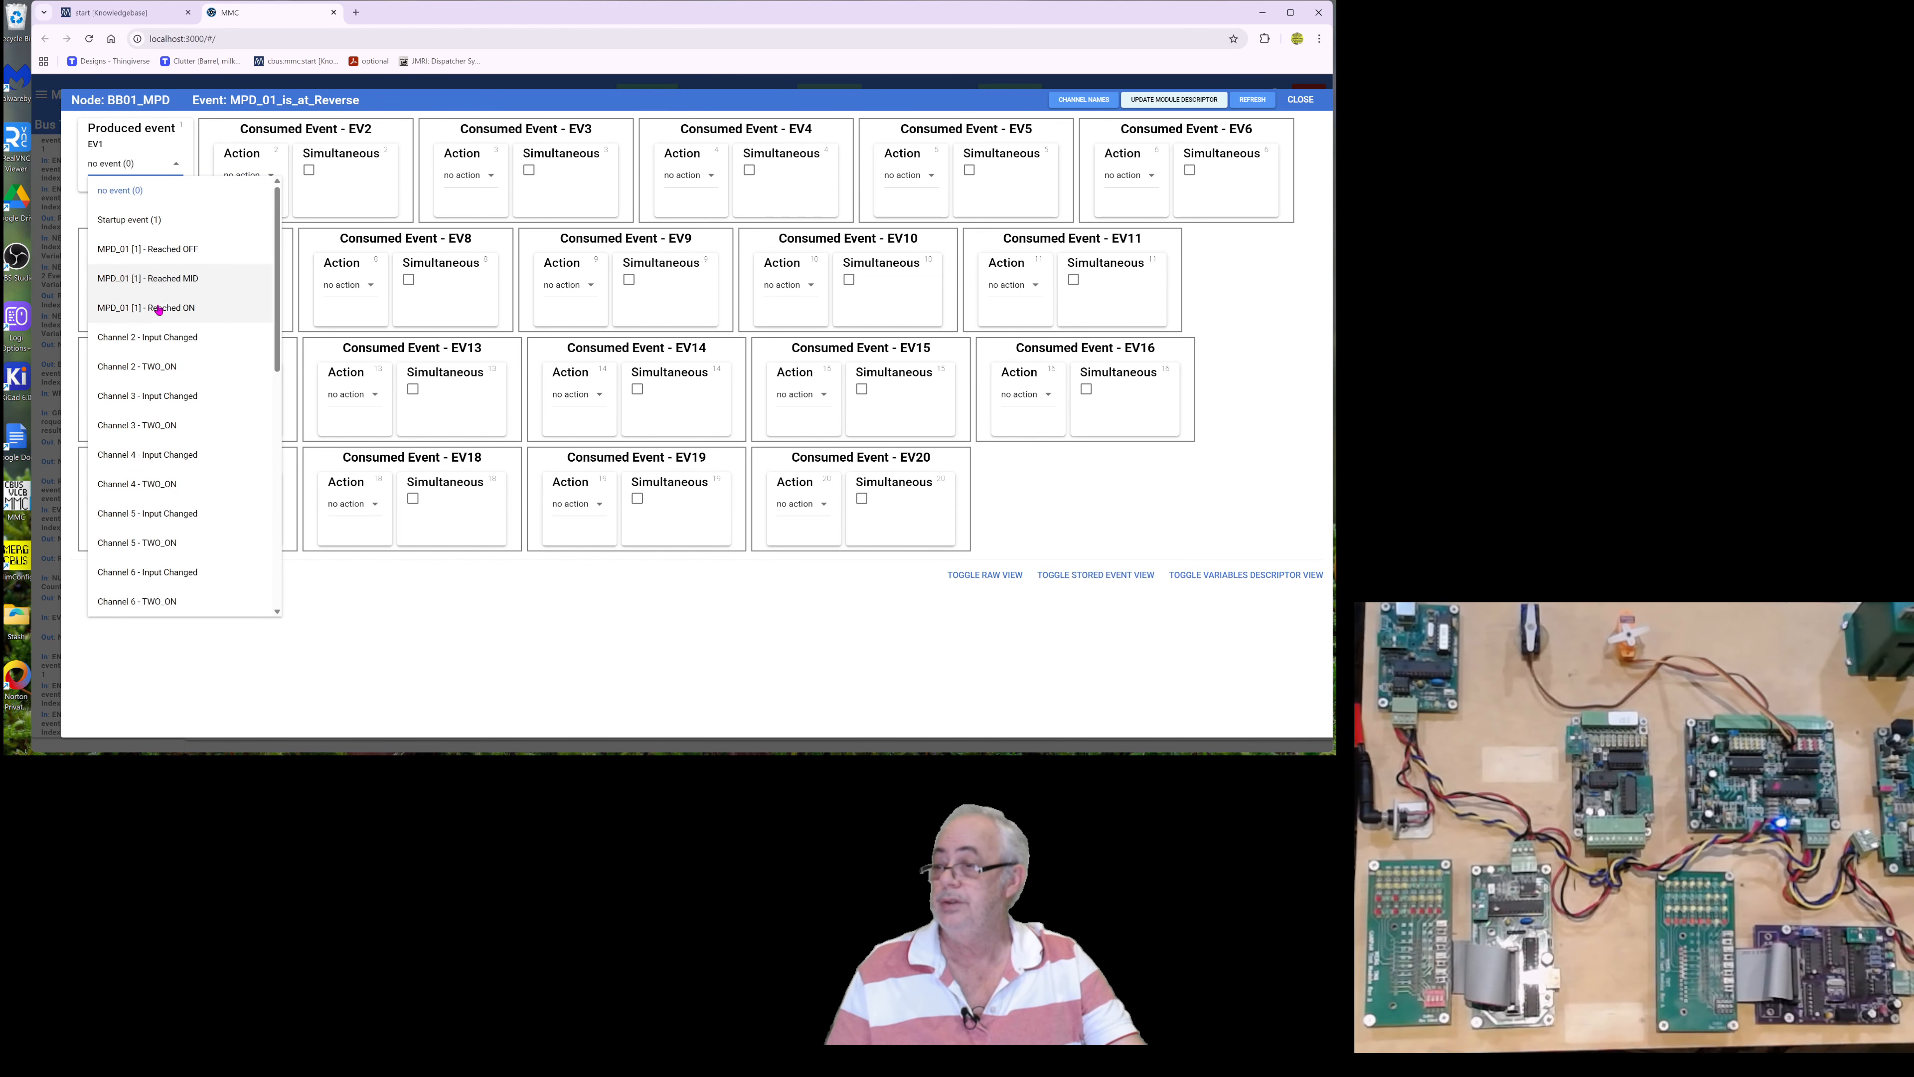
left_click(158, 315)
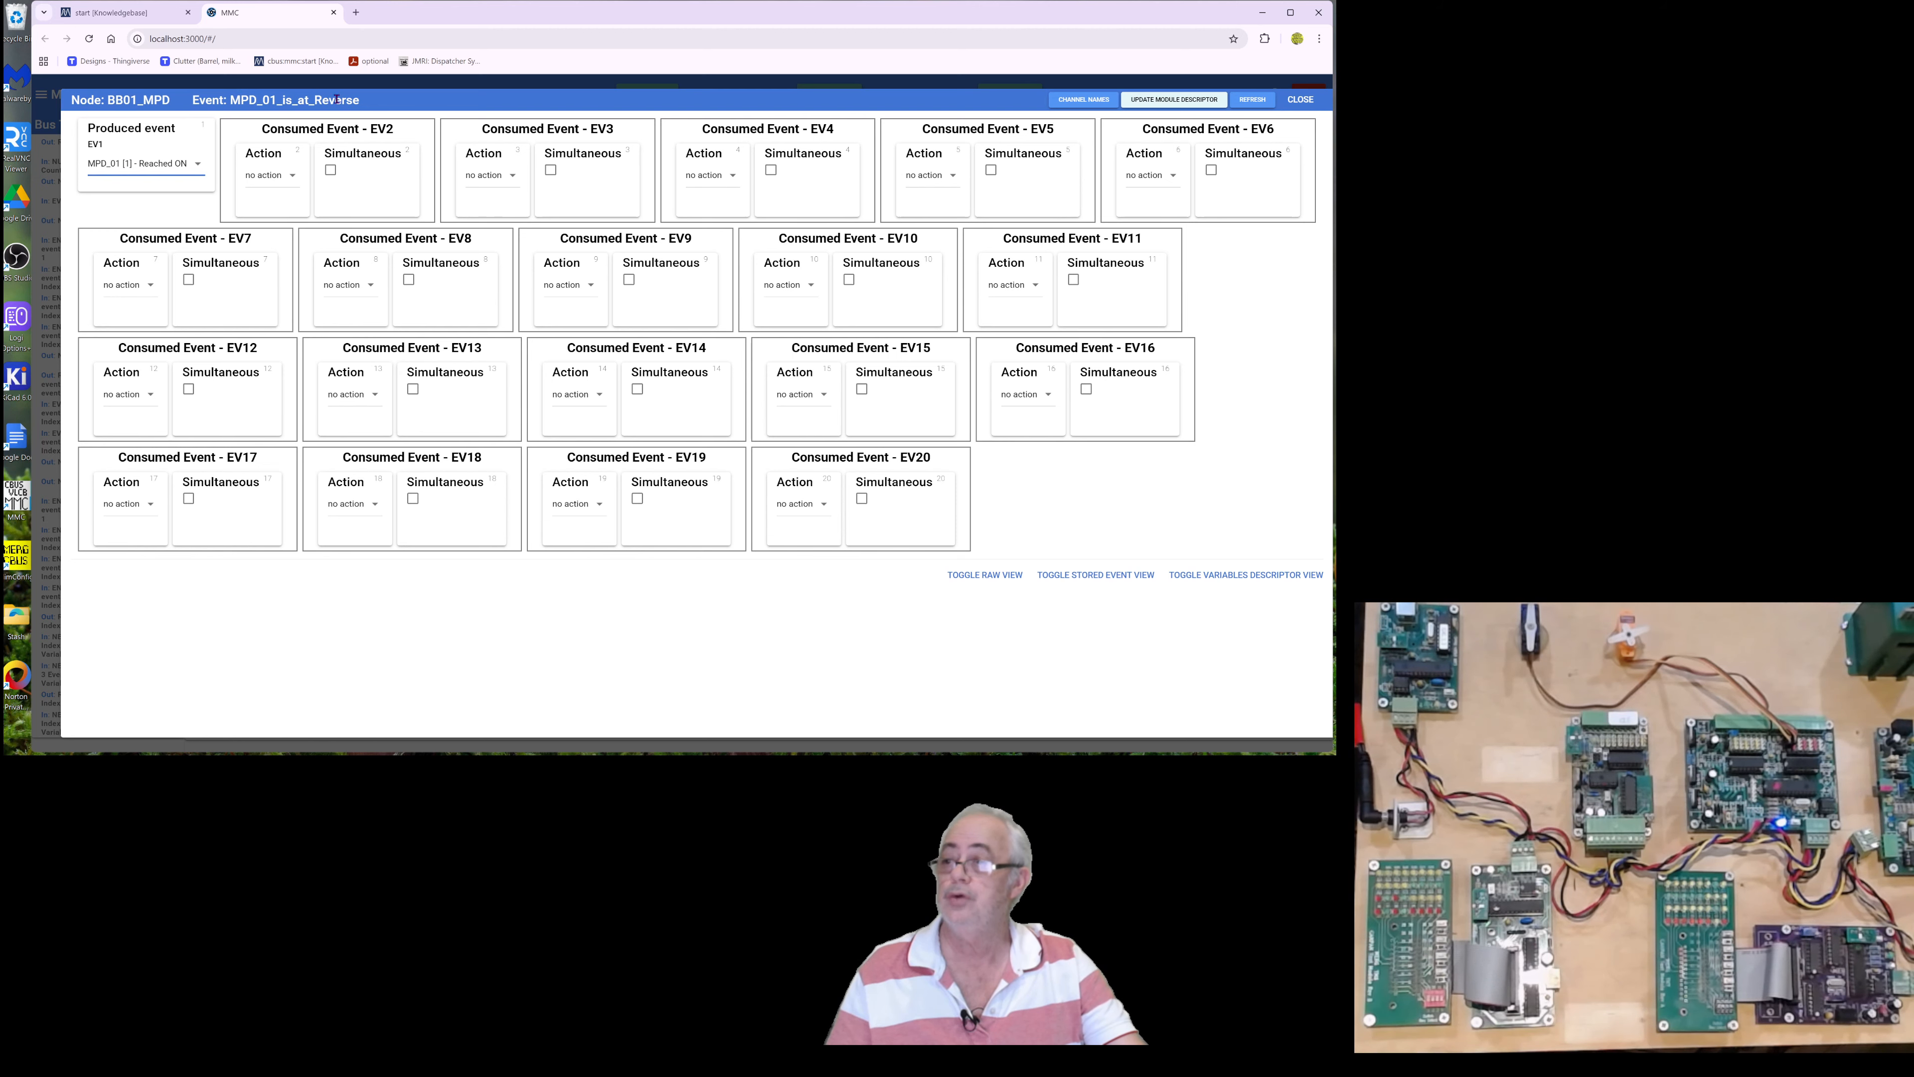
left_click(1299, 100)
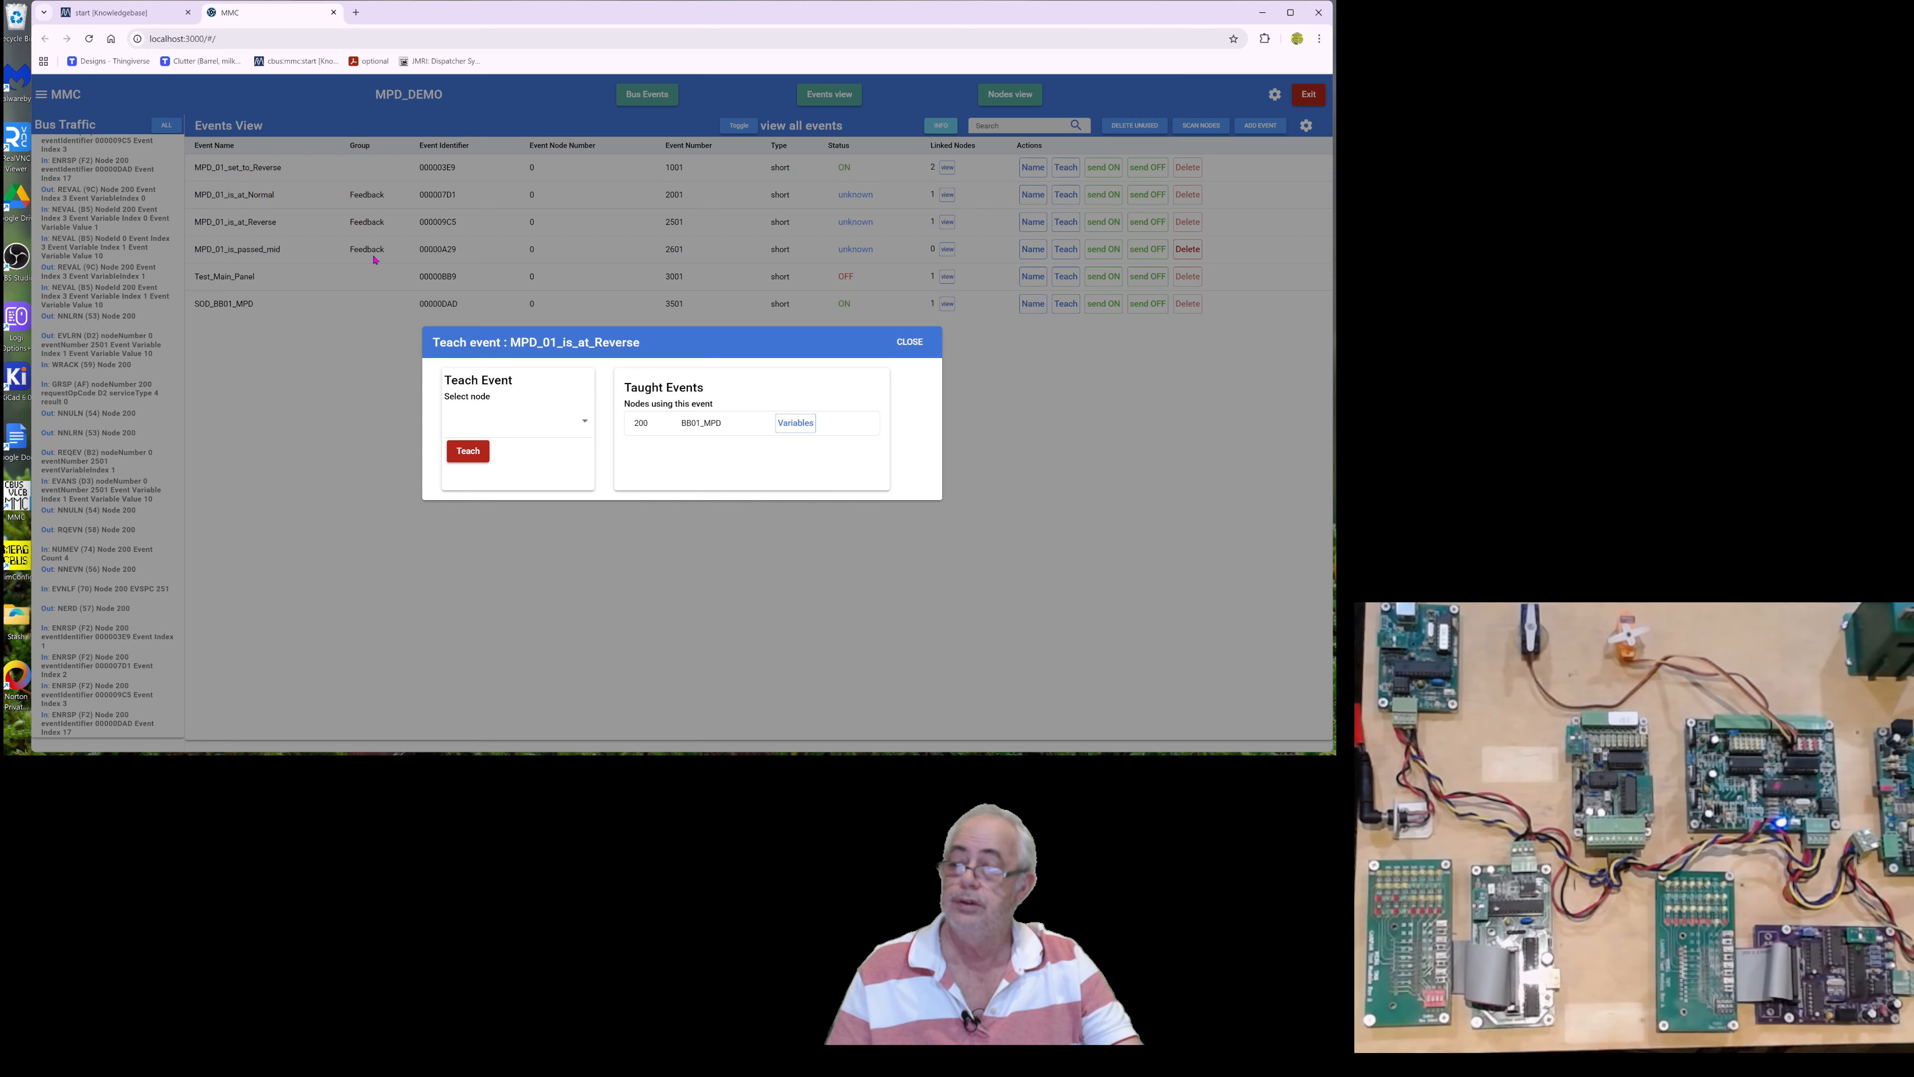
left_click(905, 350)
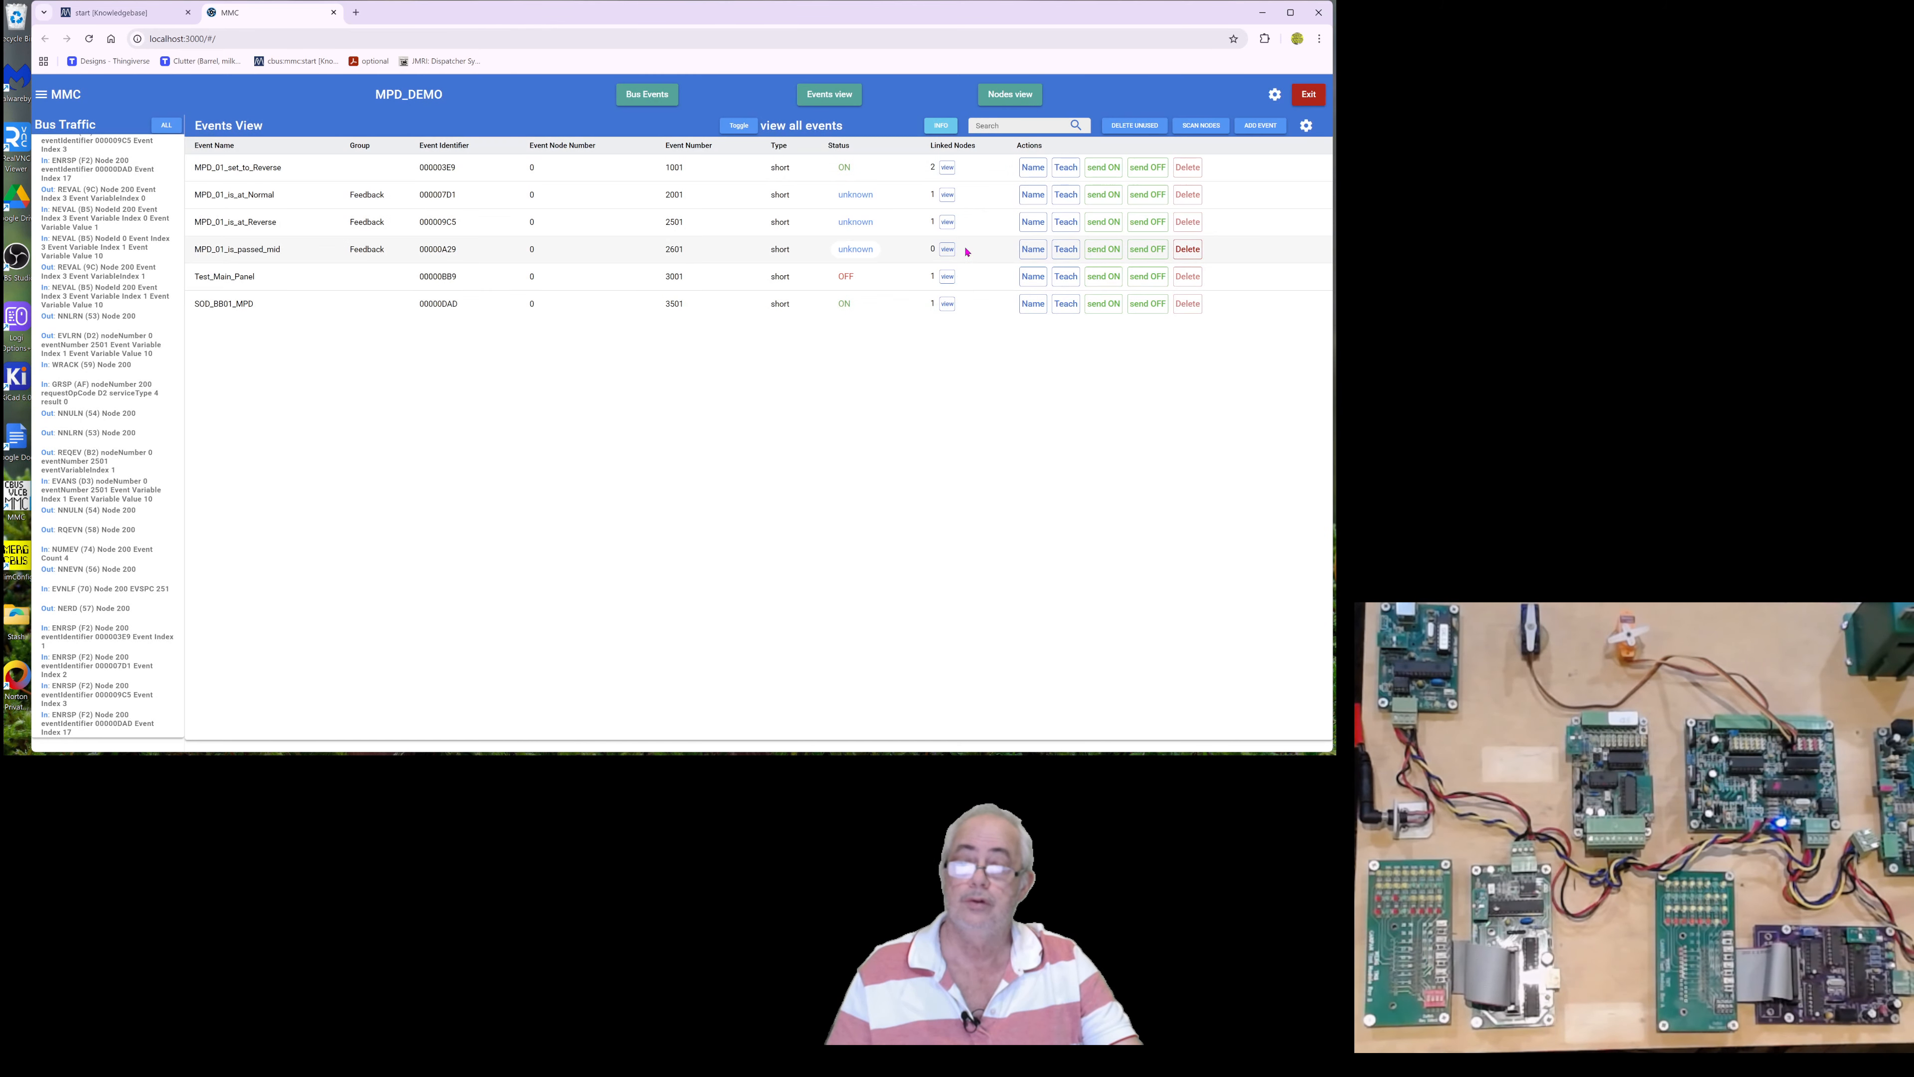
- Teach the event MPD_01_is_passed_mid to node 200: BB01_MPD with MPD_01 [1] - Reached MID as its produced event
left_click(1066, 249)
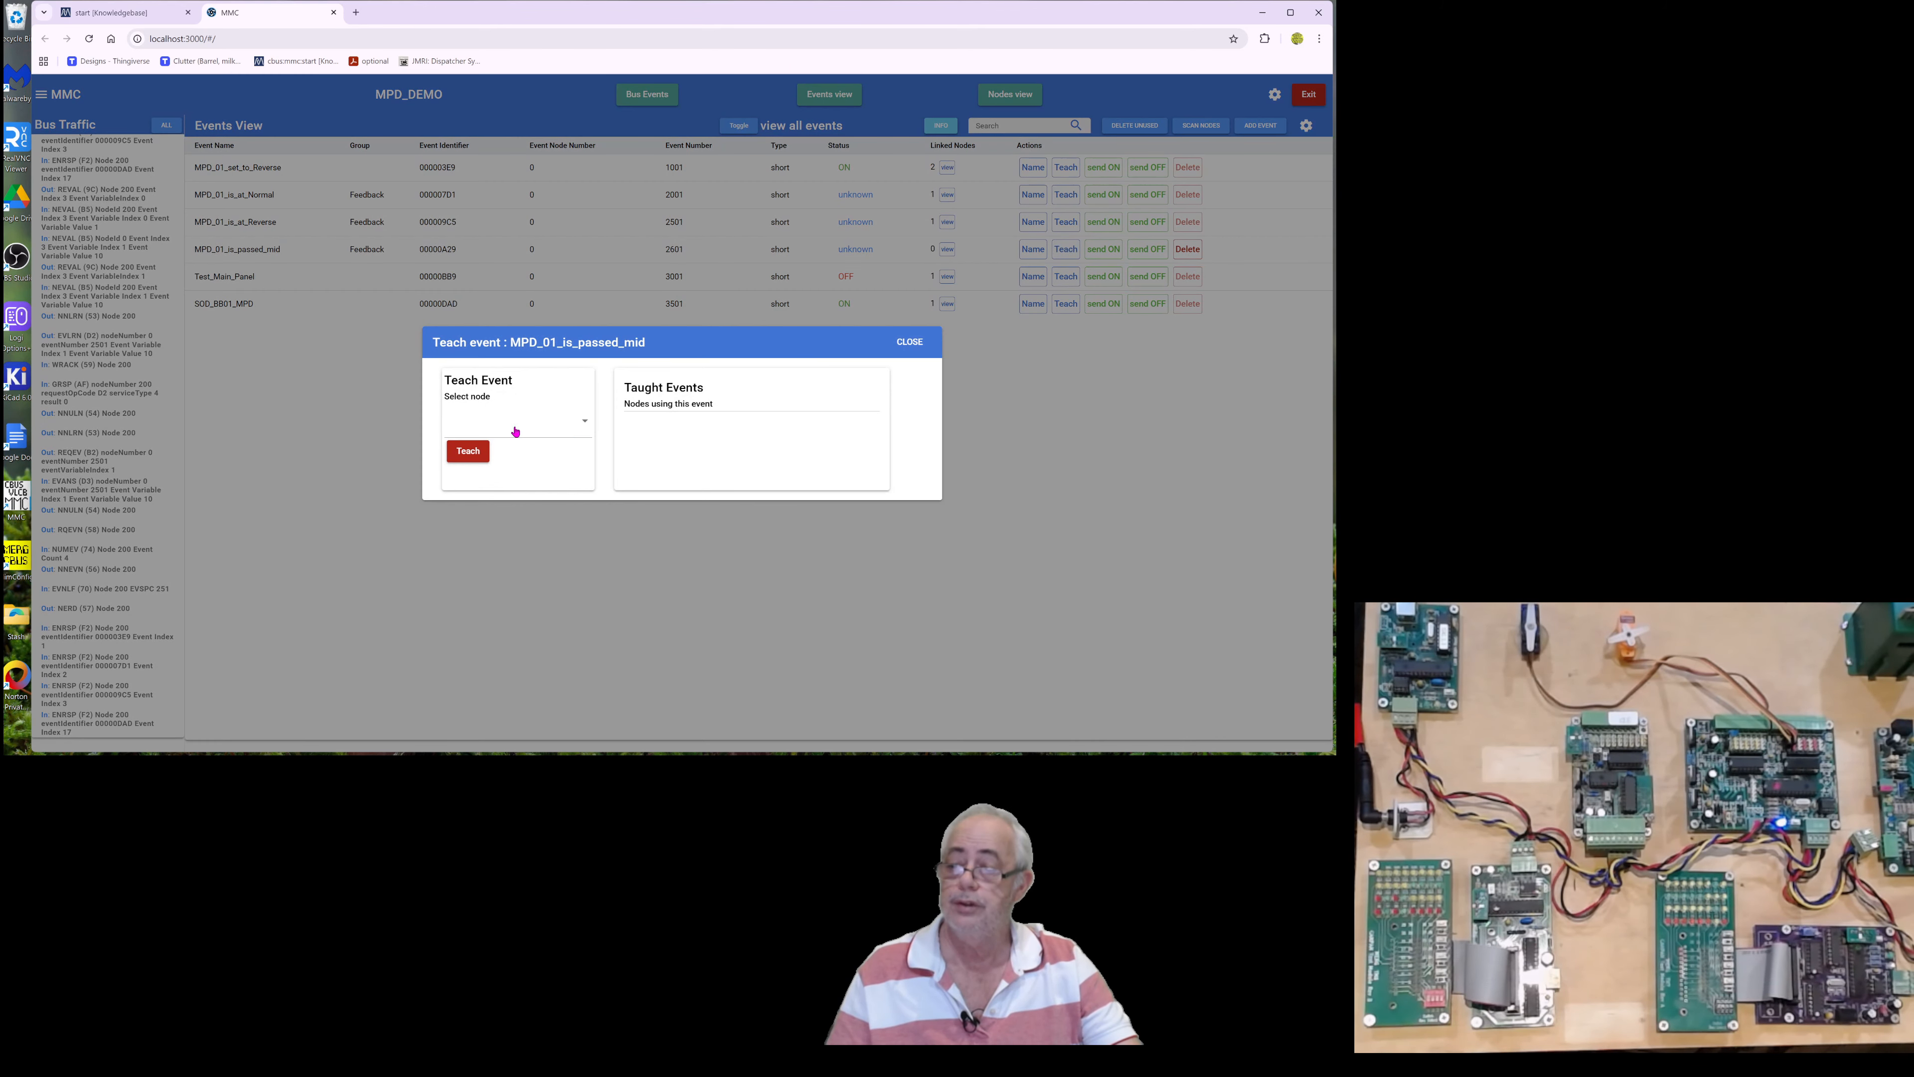
left_click(581, 424)
left_click(505, 481)
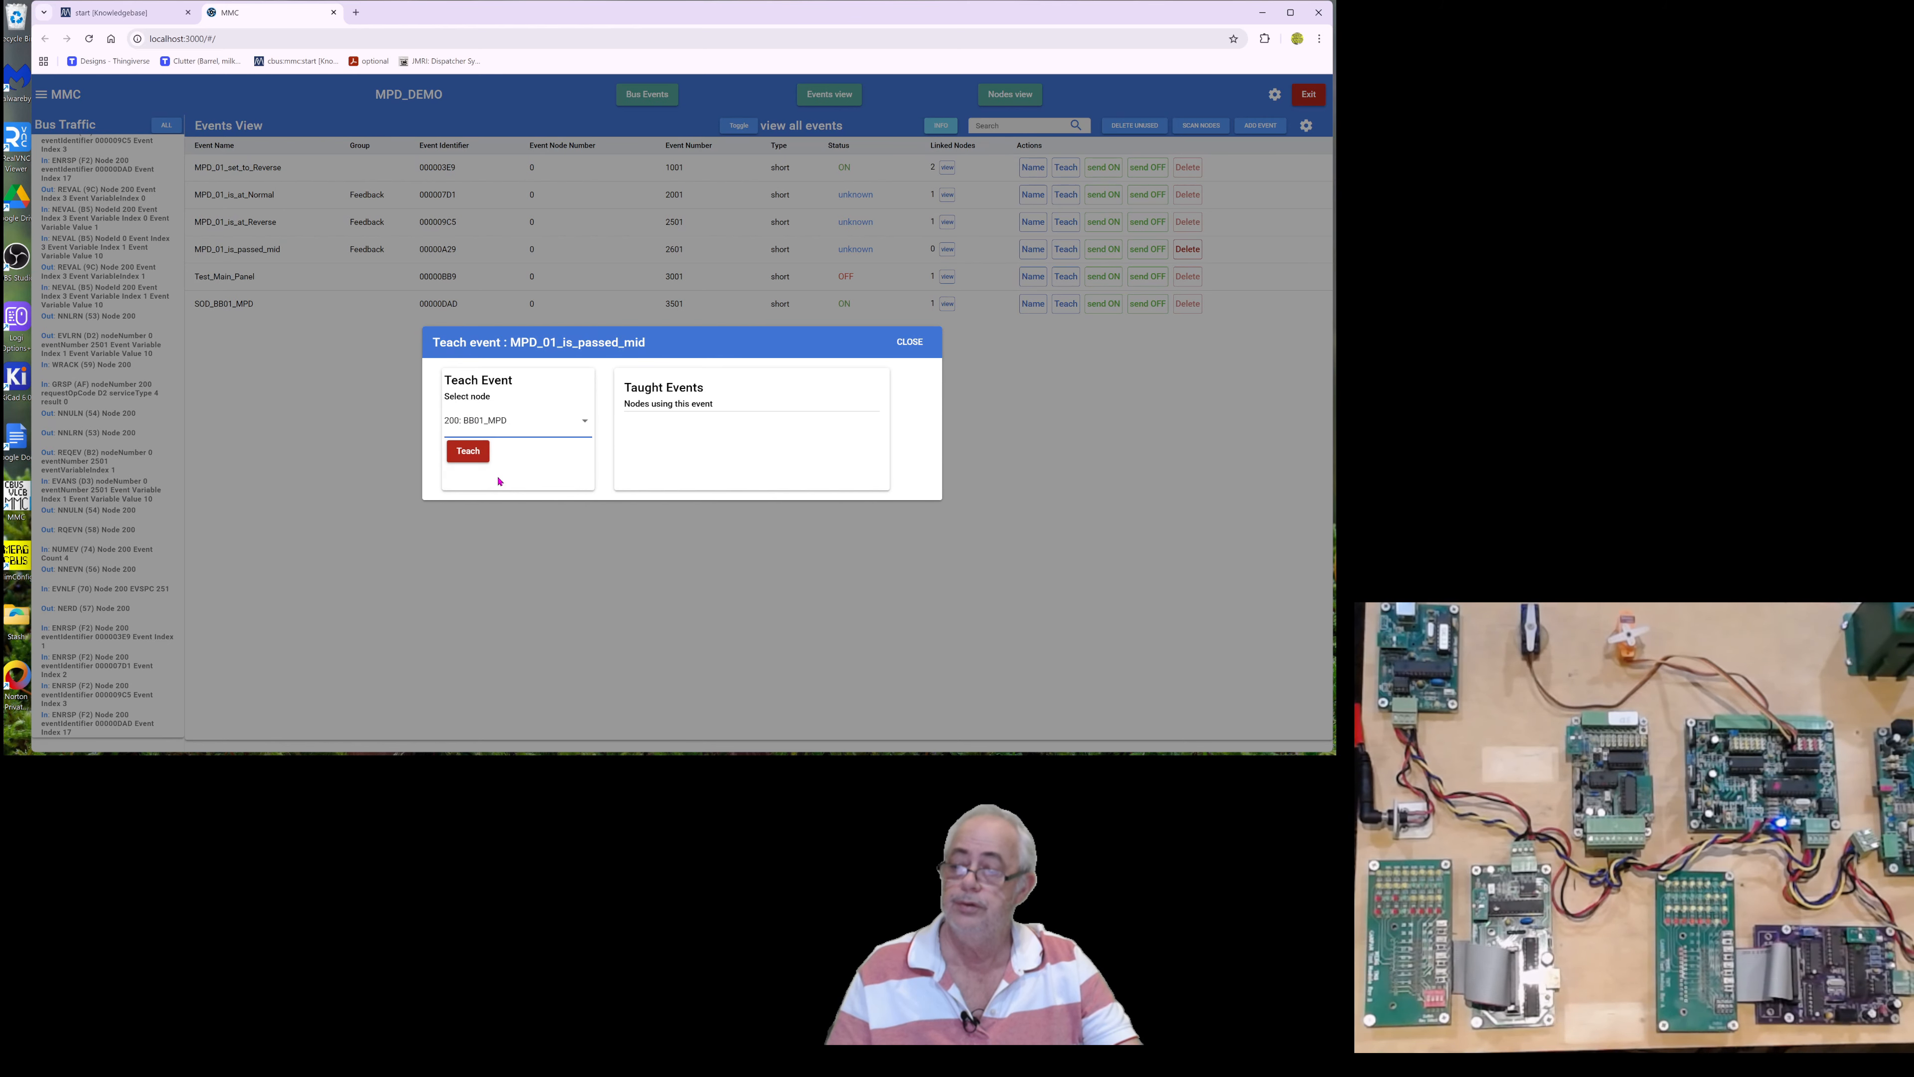
left_click(469, 450)
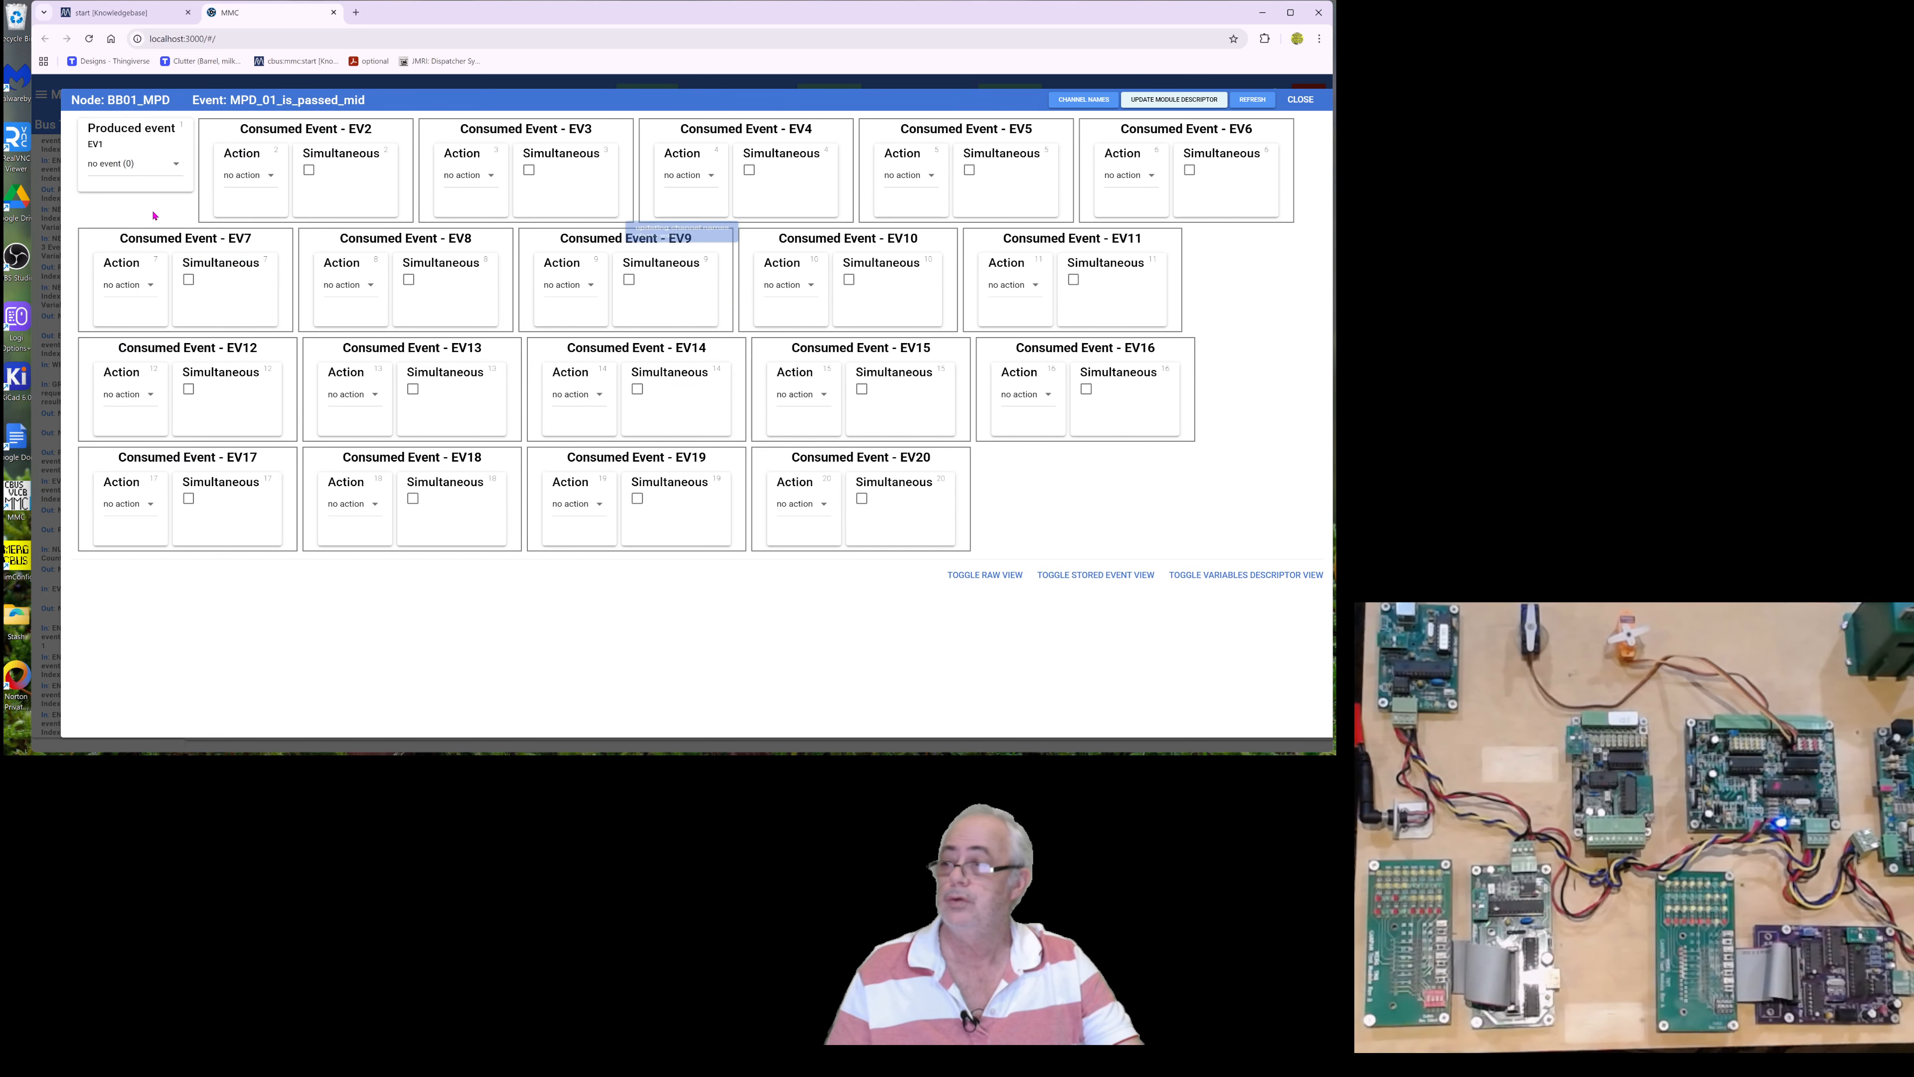
left_click(168, 161)
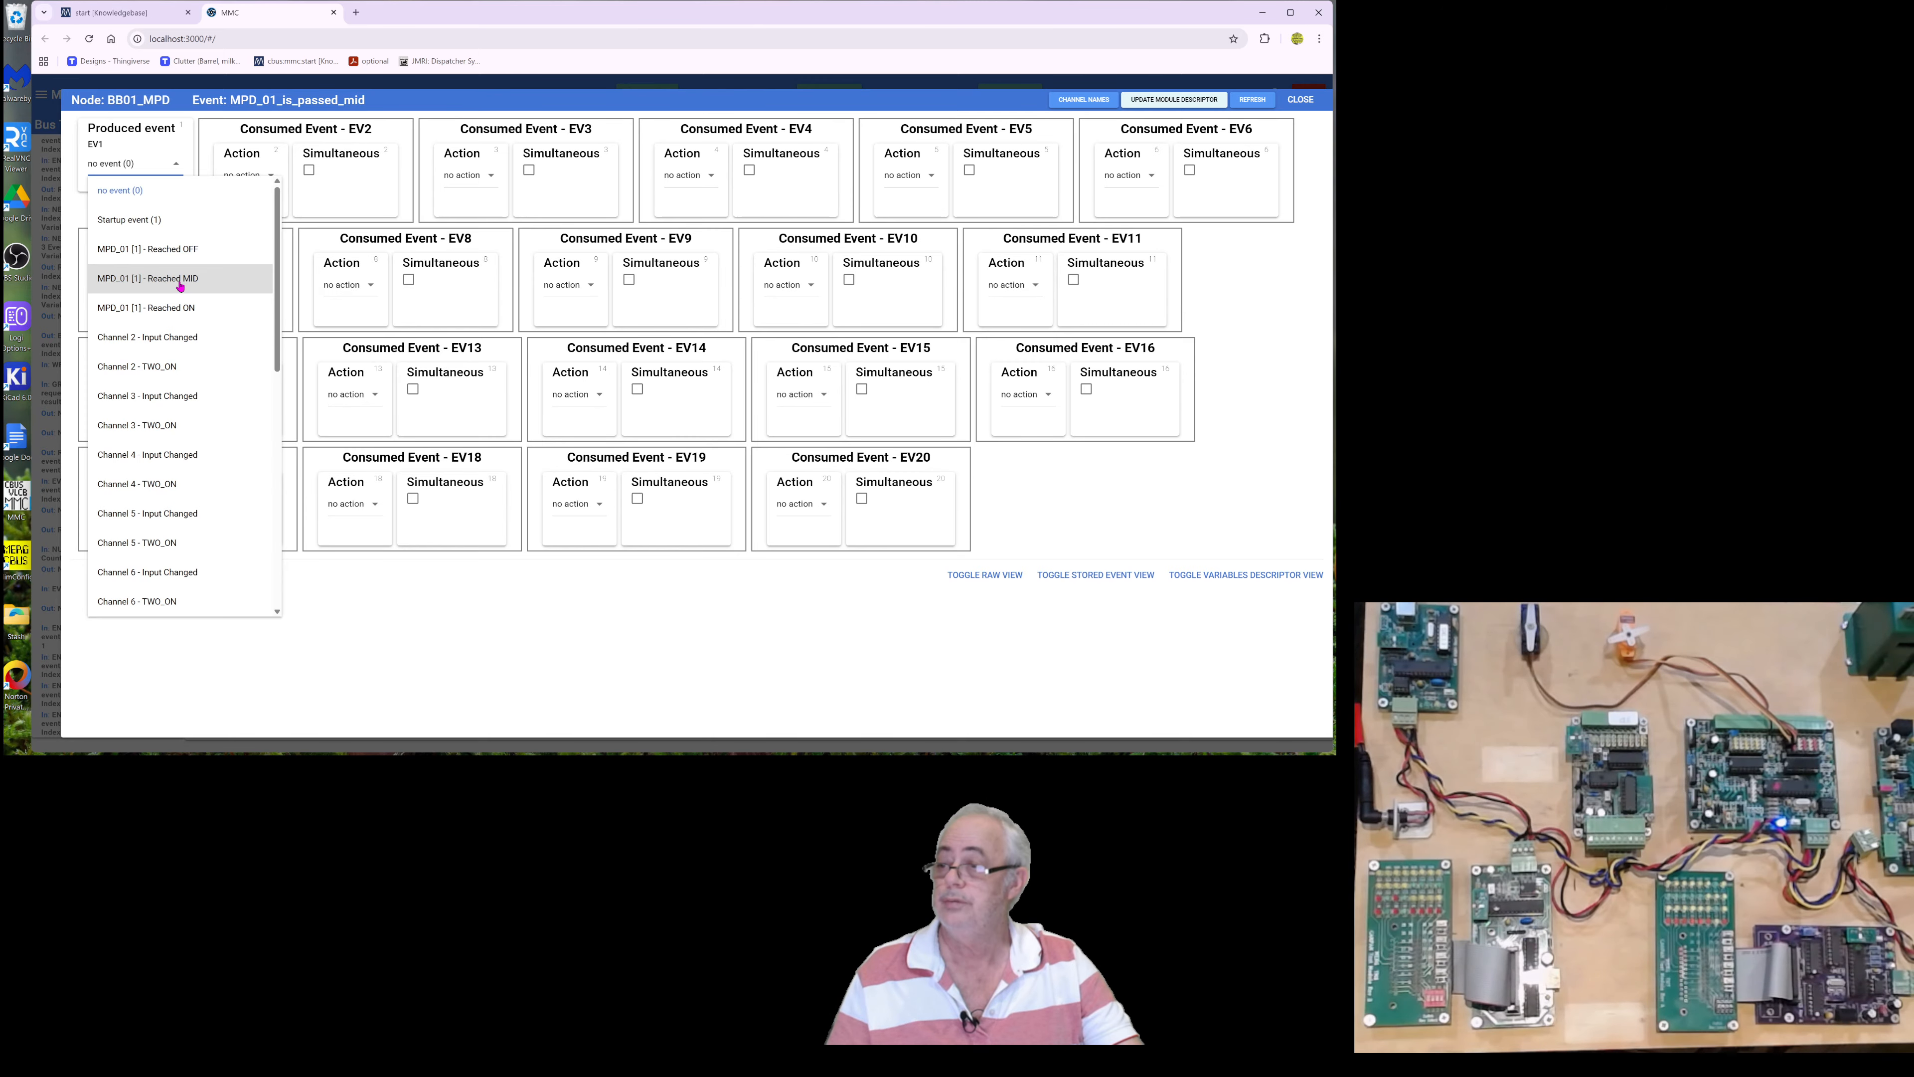
left_click(179, 281)
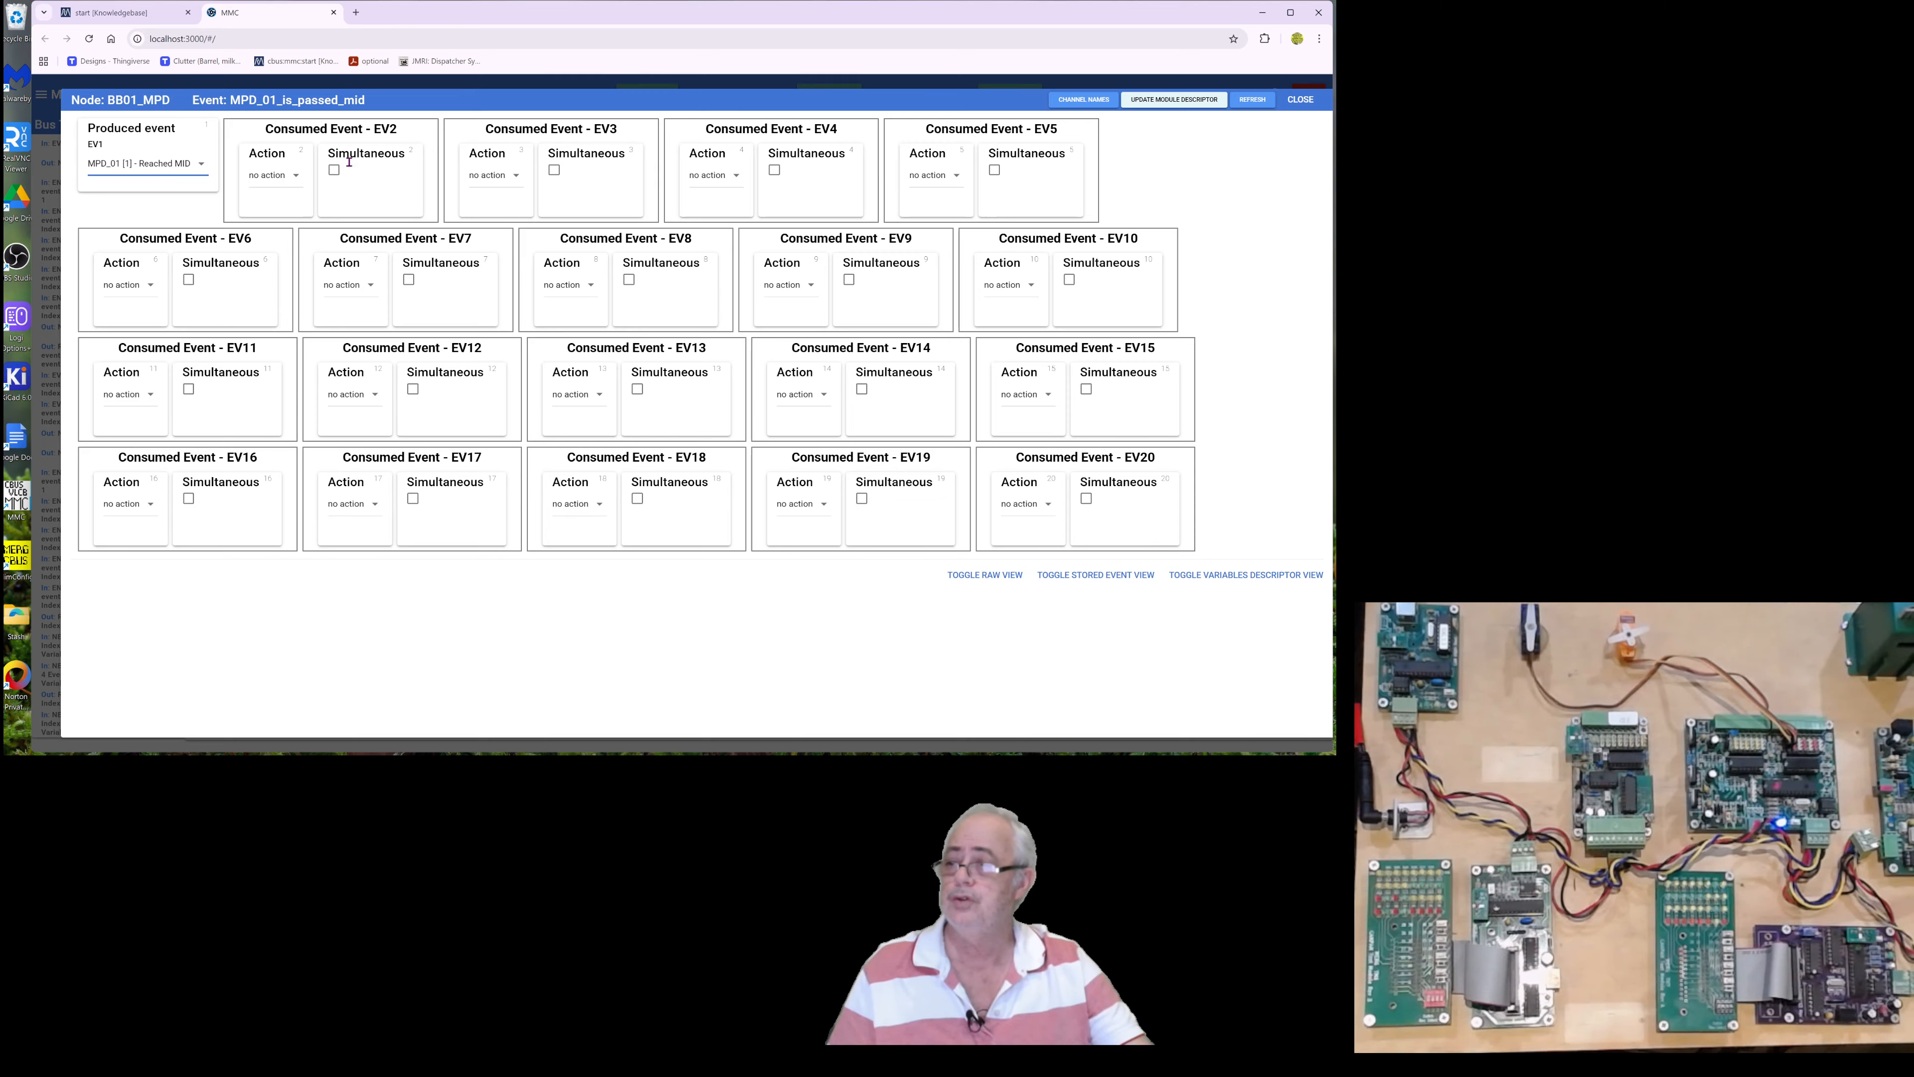
- Set the consumed event EV2 action of MPD_01_is_passed_mid to MPD_01_Frog_Polarity [9] - Change and finish teaching the event
left_click(298, 175)
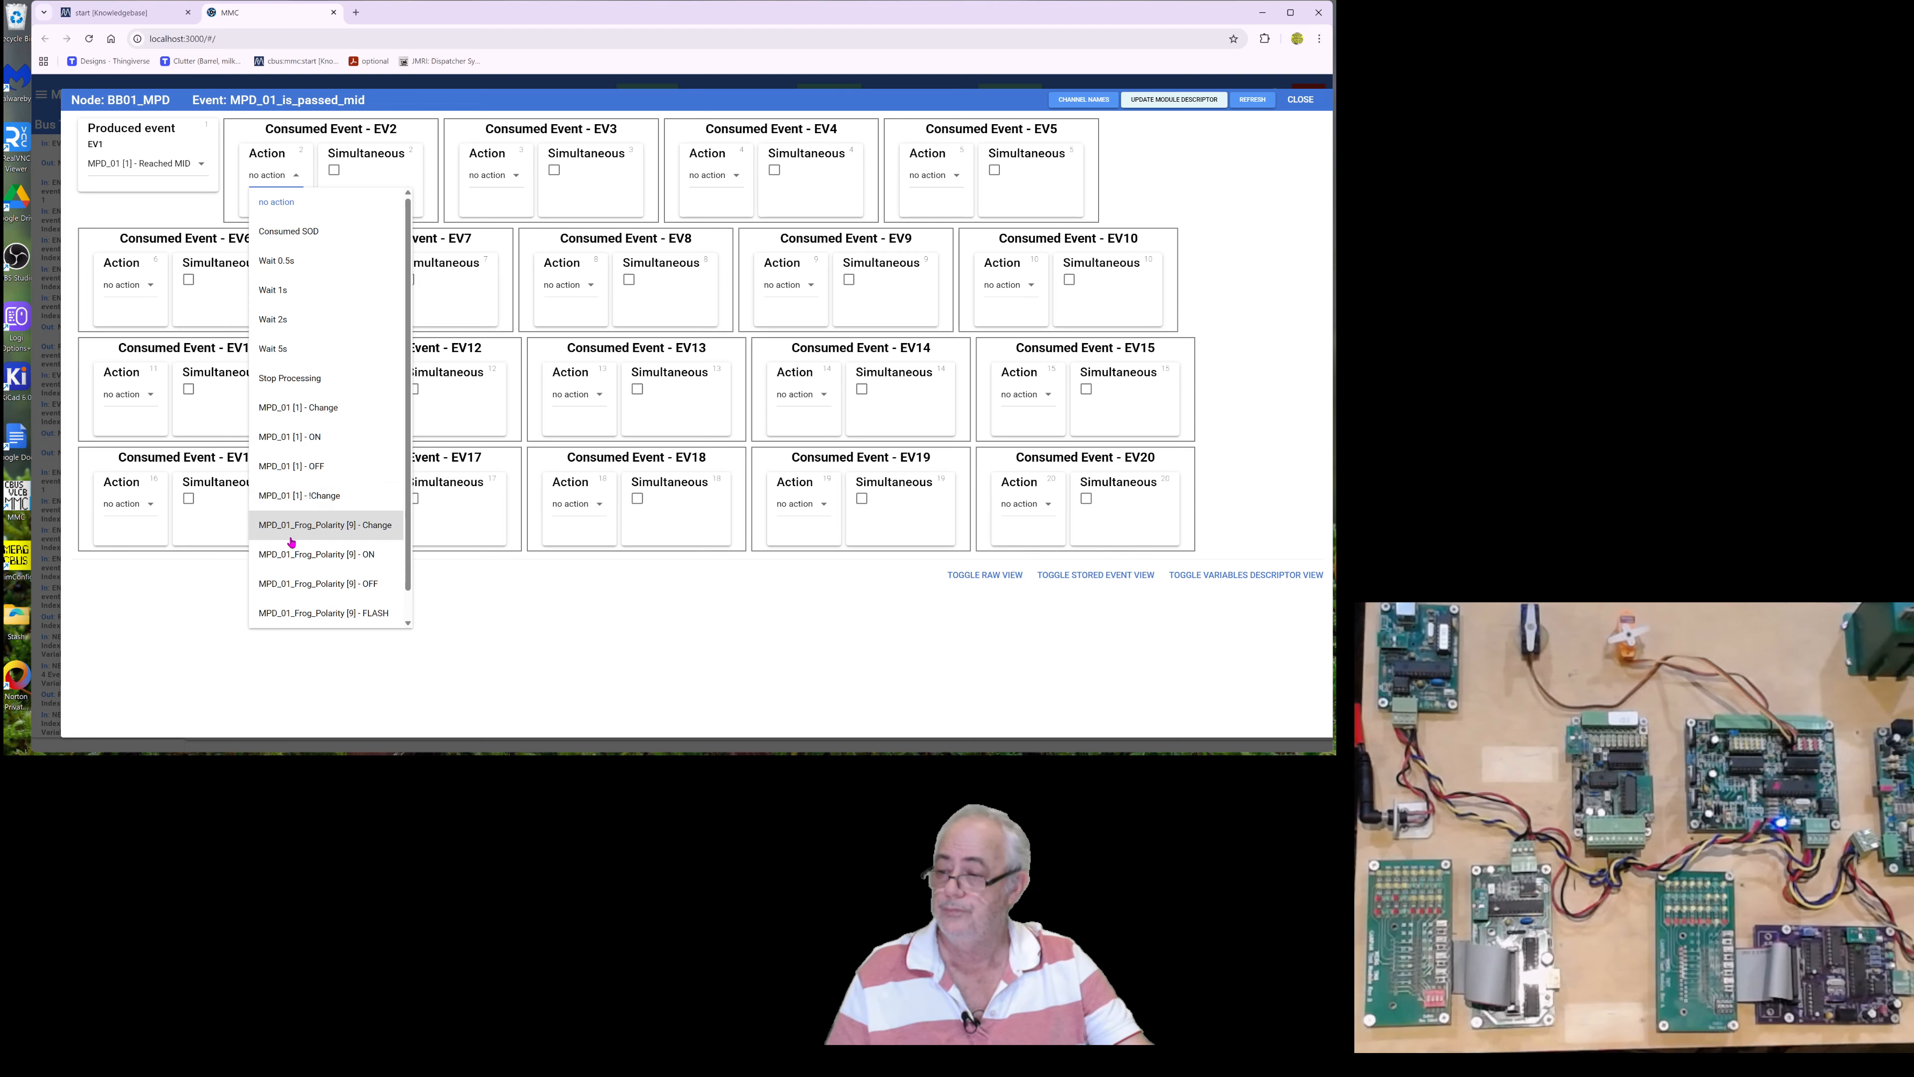
left_click(368, 532)
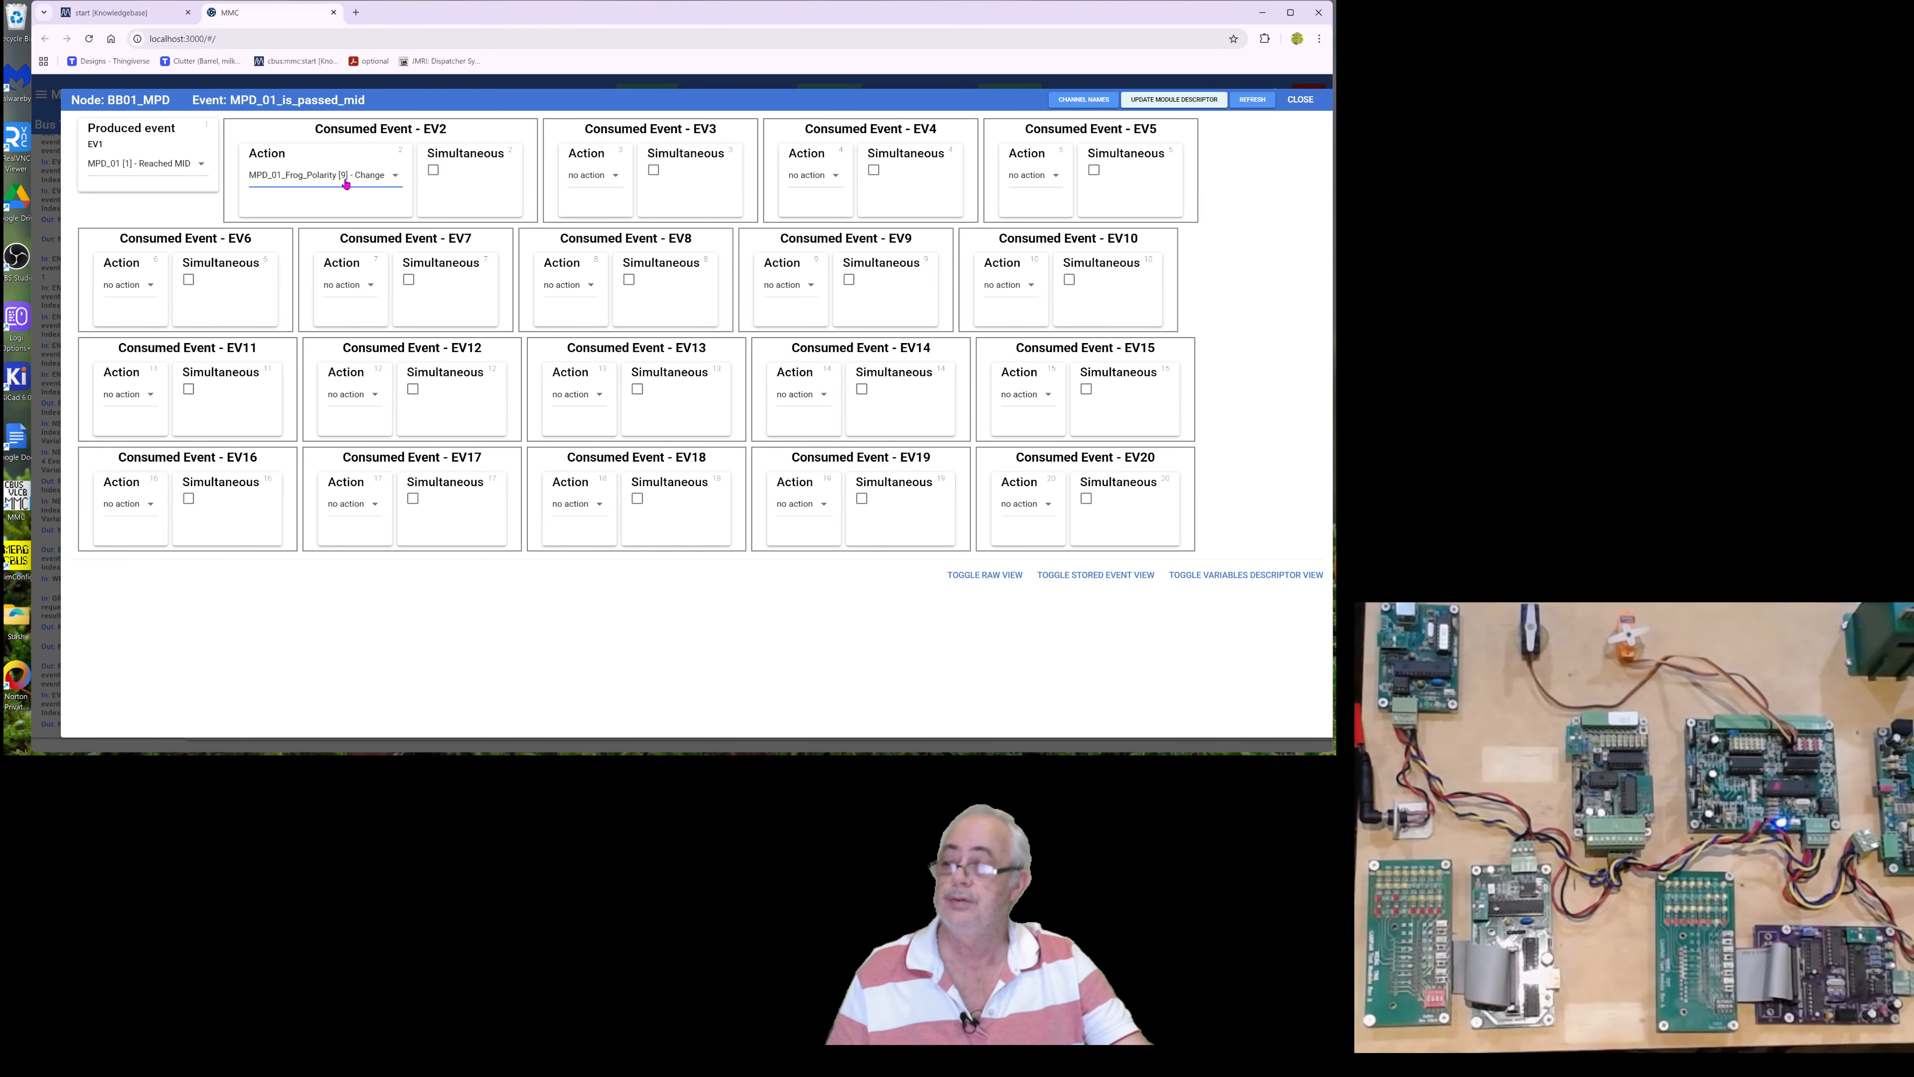
left_click(1301, 100)
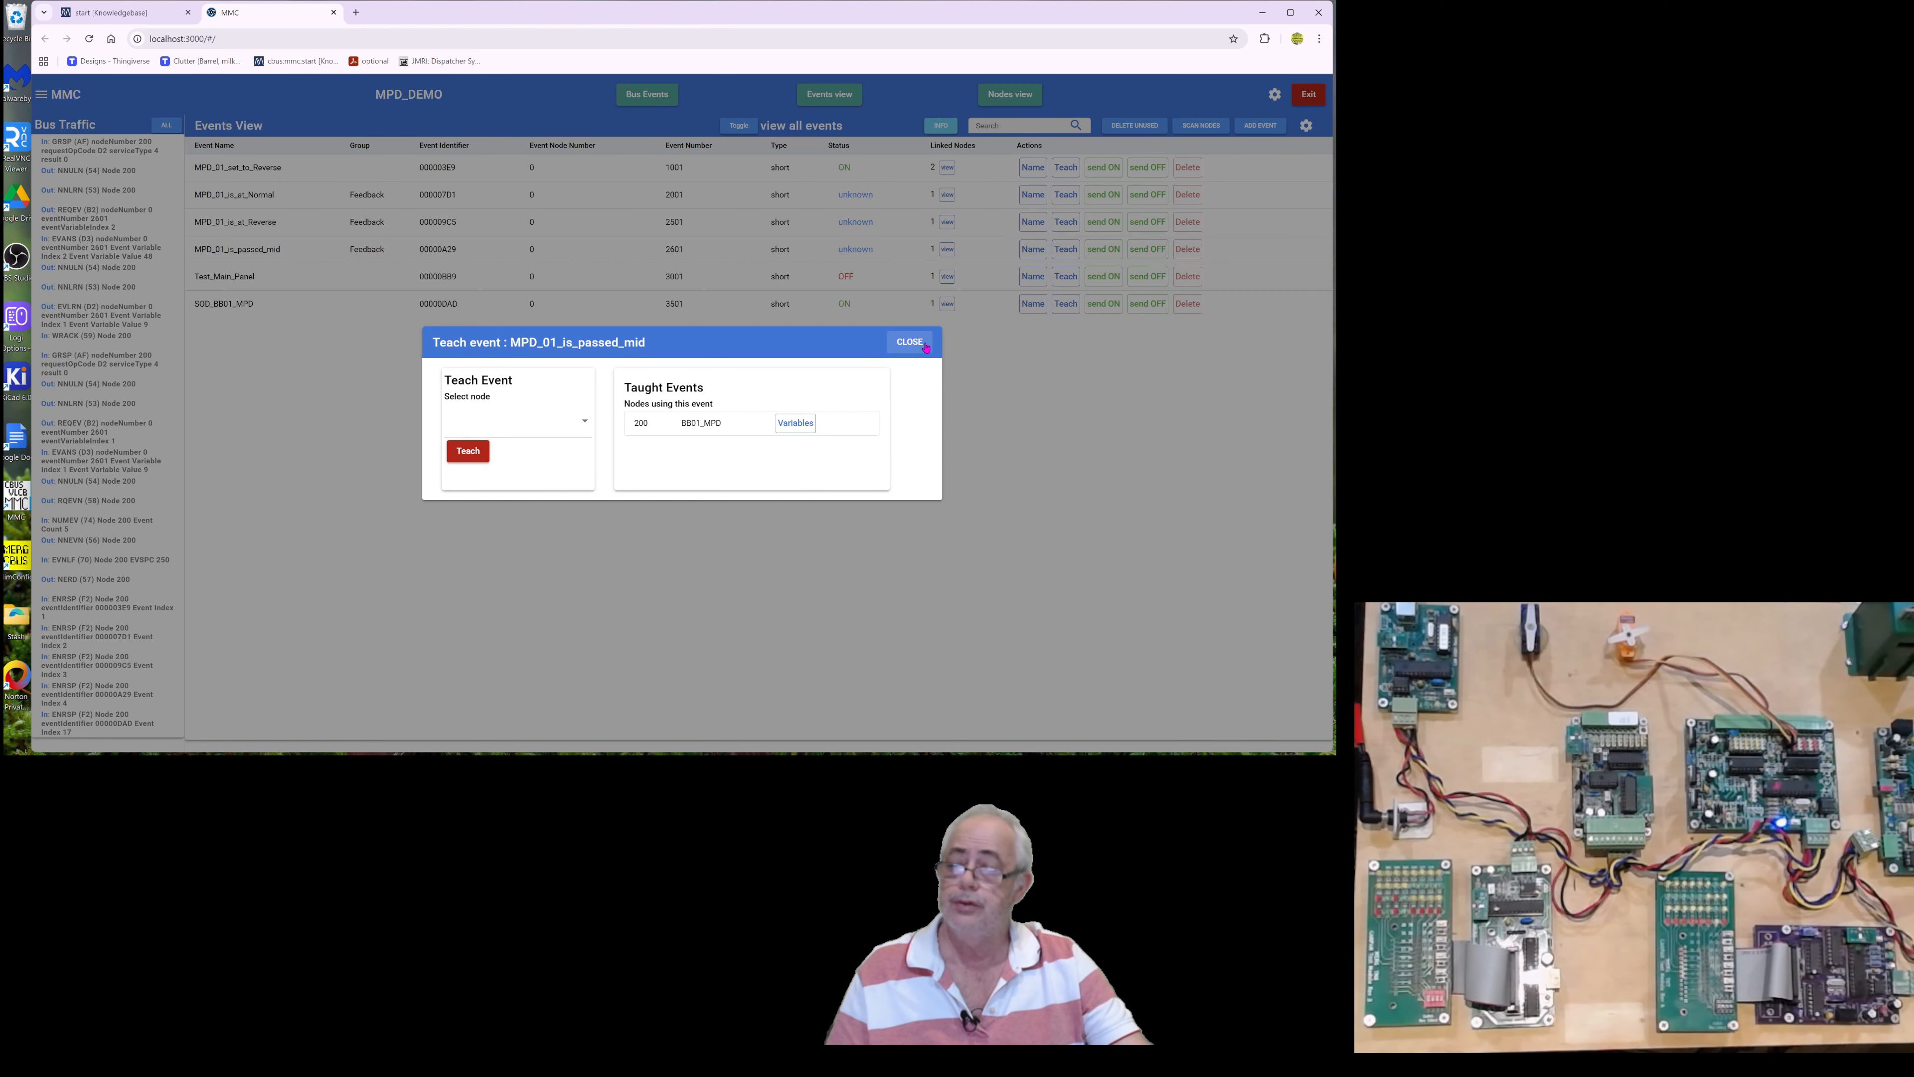
left_click(909, 342)
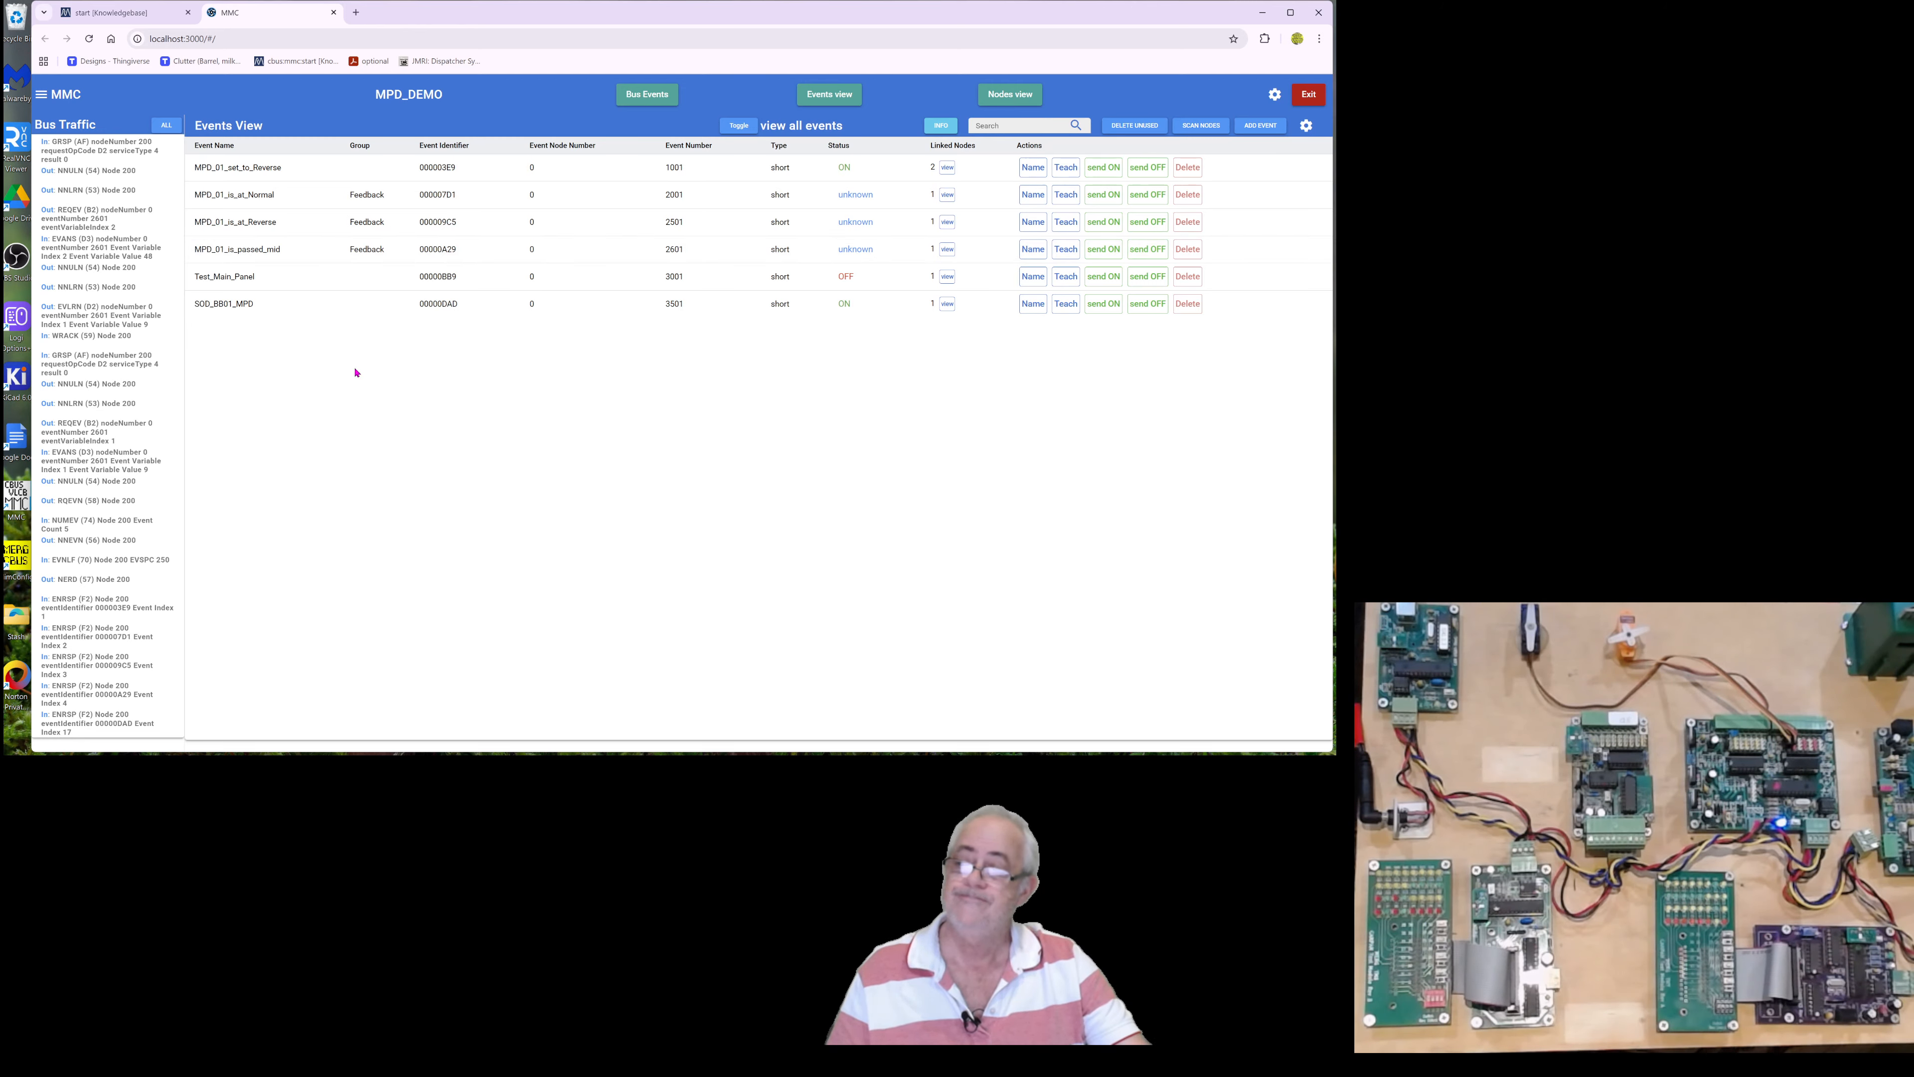
- Send the SOD_BB01_MPD event ON to request the current states from BB01_MPD
left_click(1105, 304)
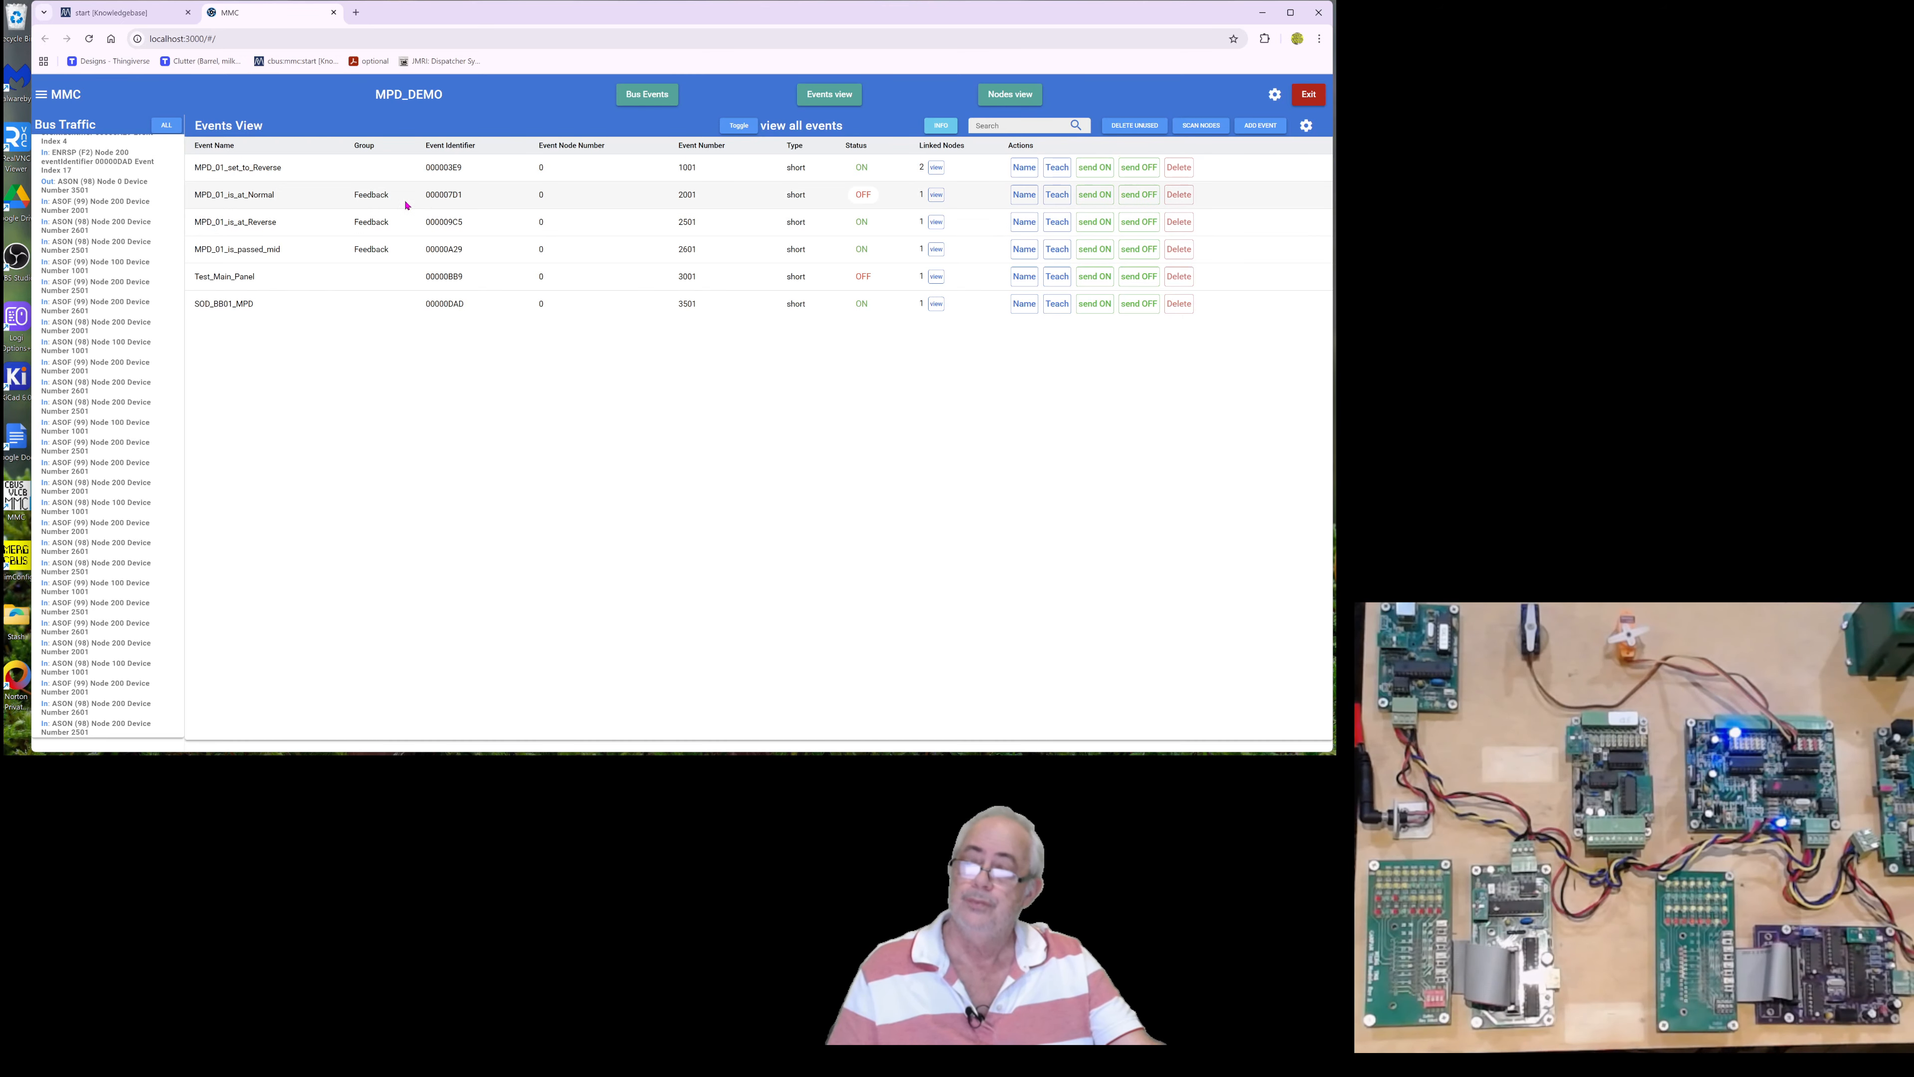
- Teach the event MPD_01_is_at_Normal to node 100: Main_Panel as a consumed event with LED action Normal and LED 1 active
left_click(1056, 198)
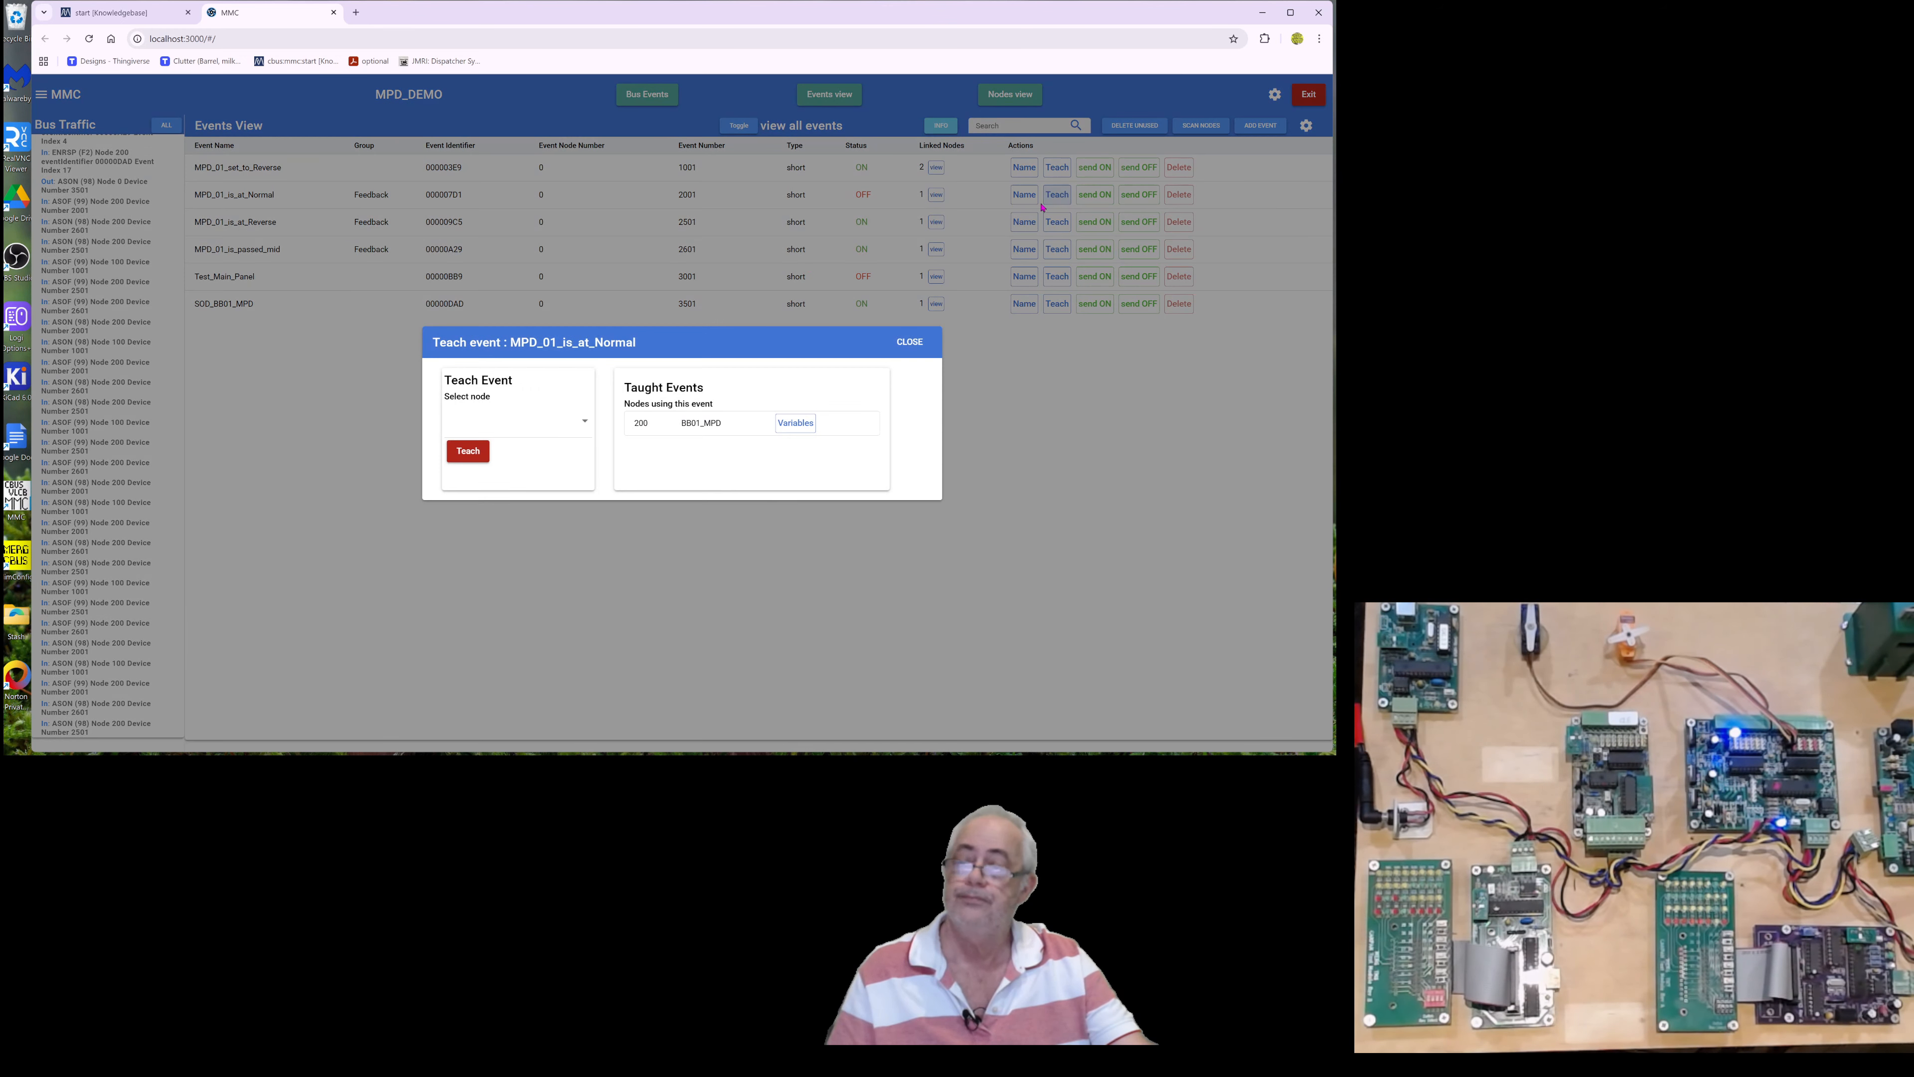
left_click(584, 426)
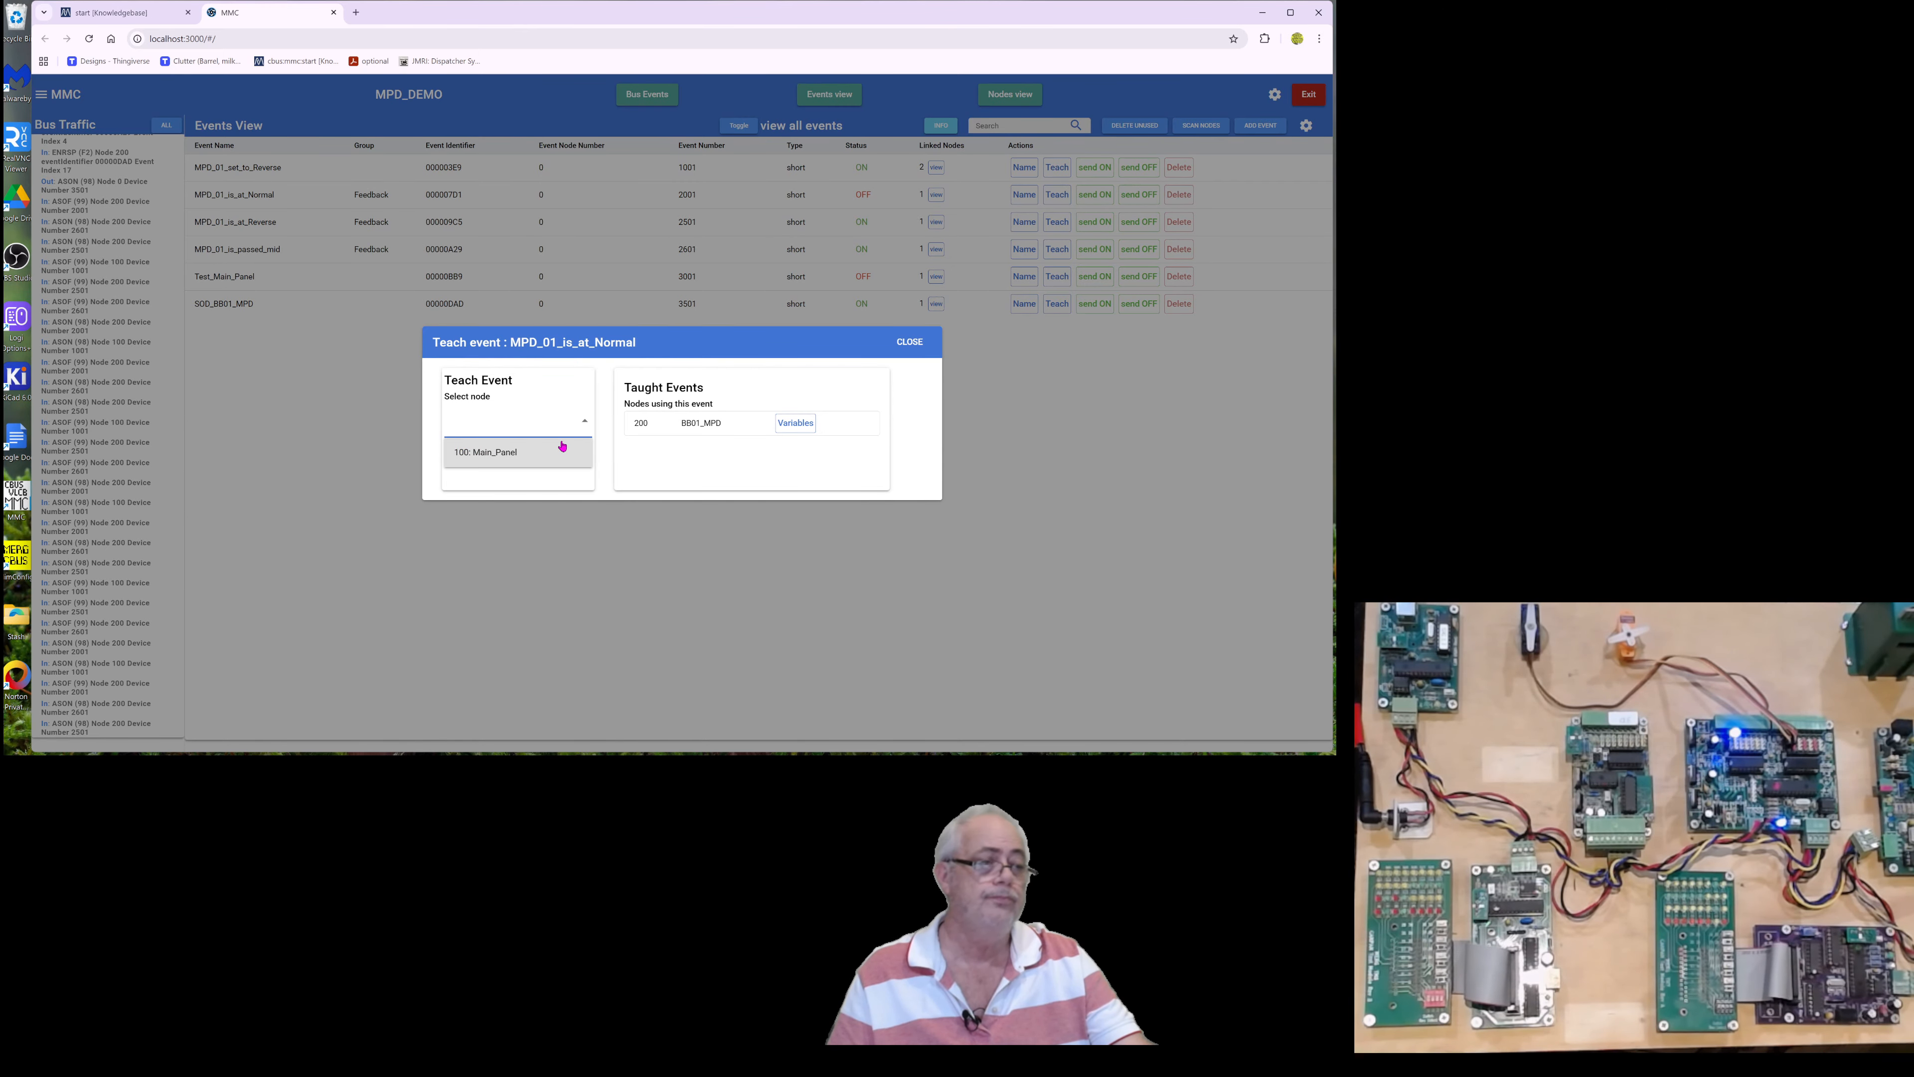
left_click(530, 456)
left_click(468, 453)
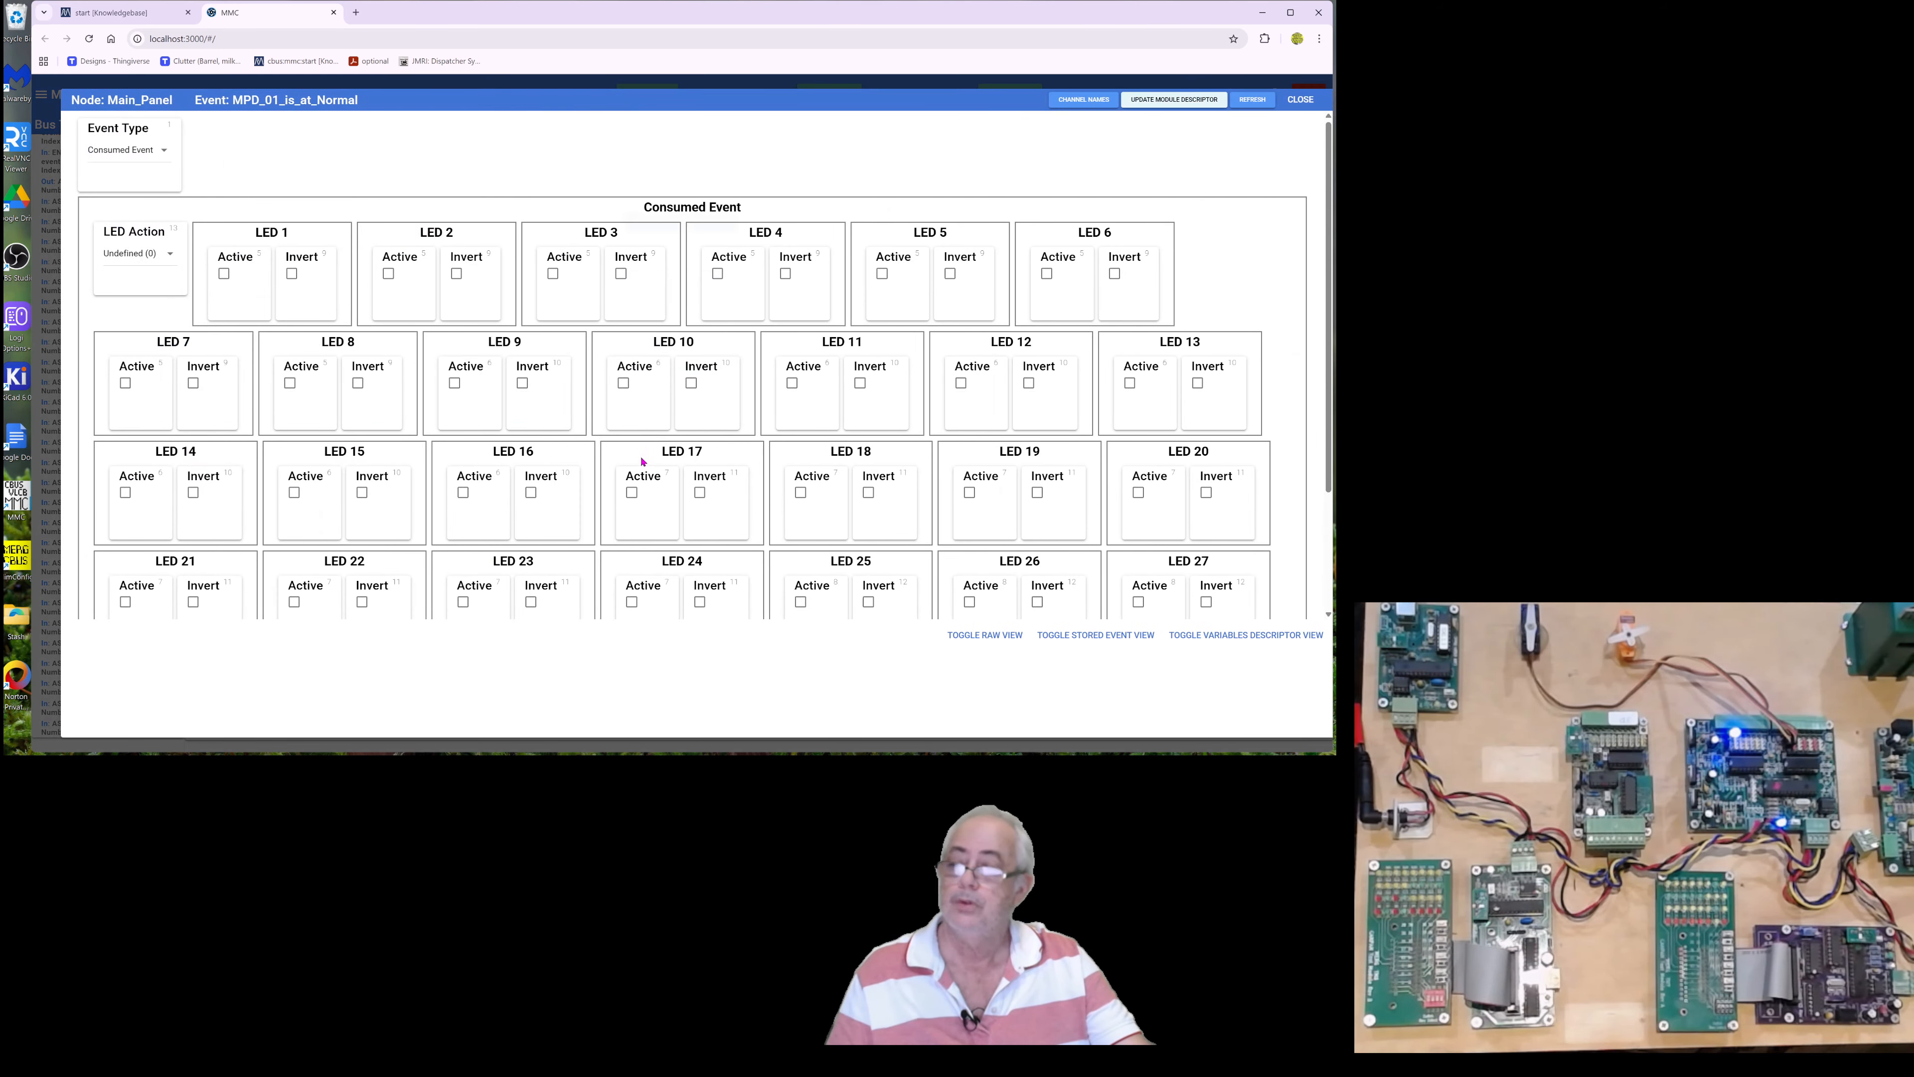
left_click(135, 255)
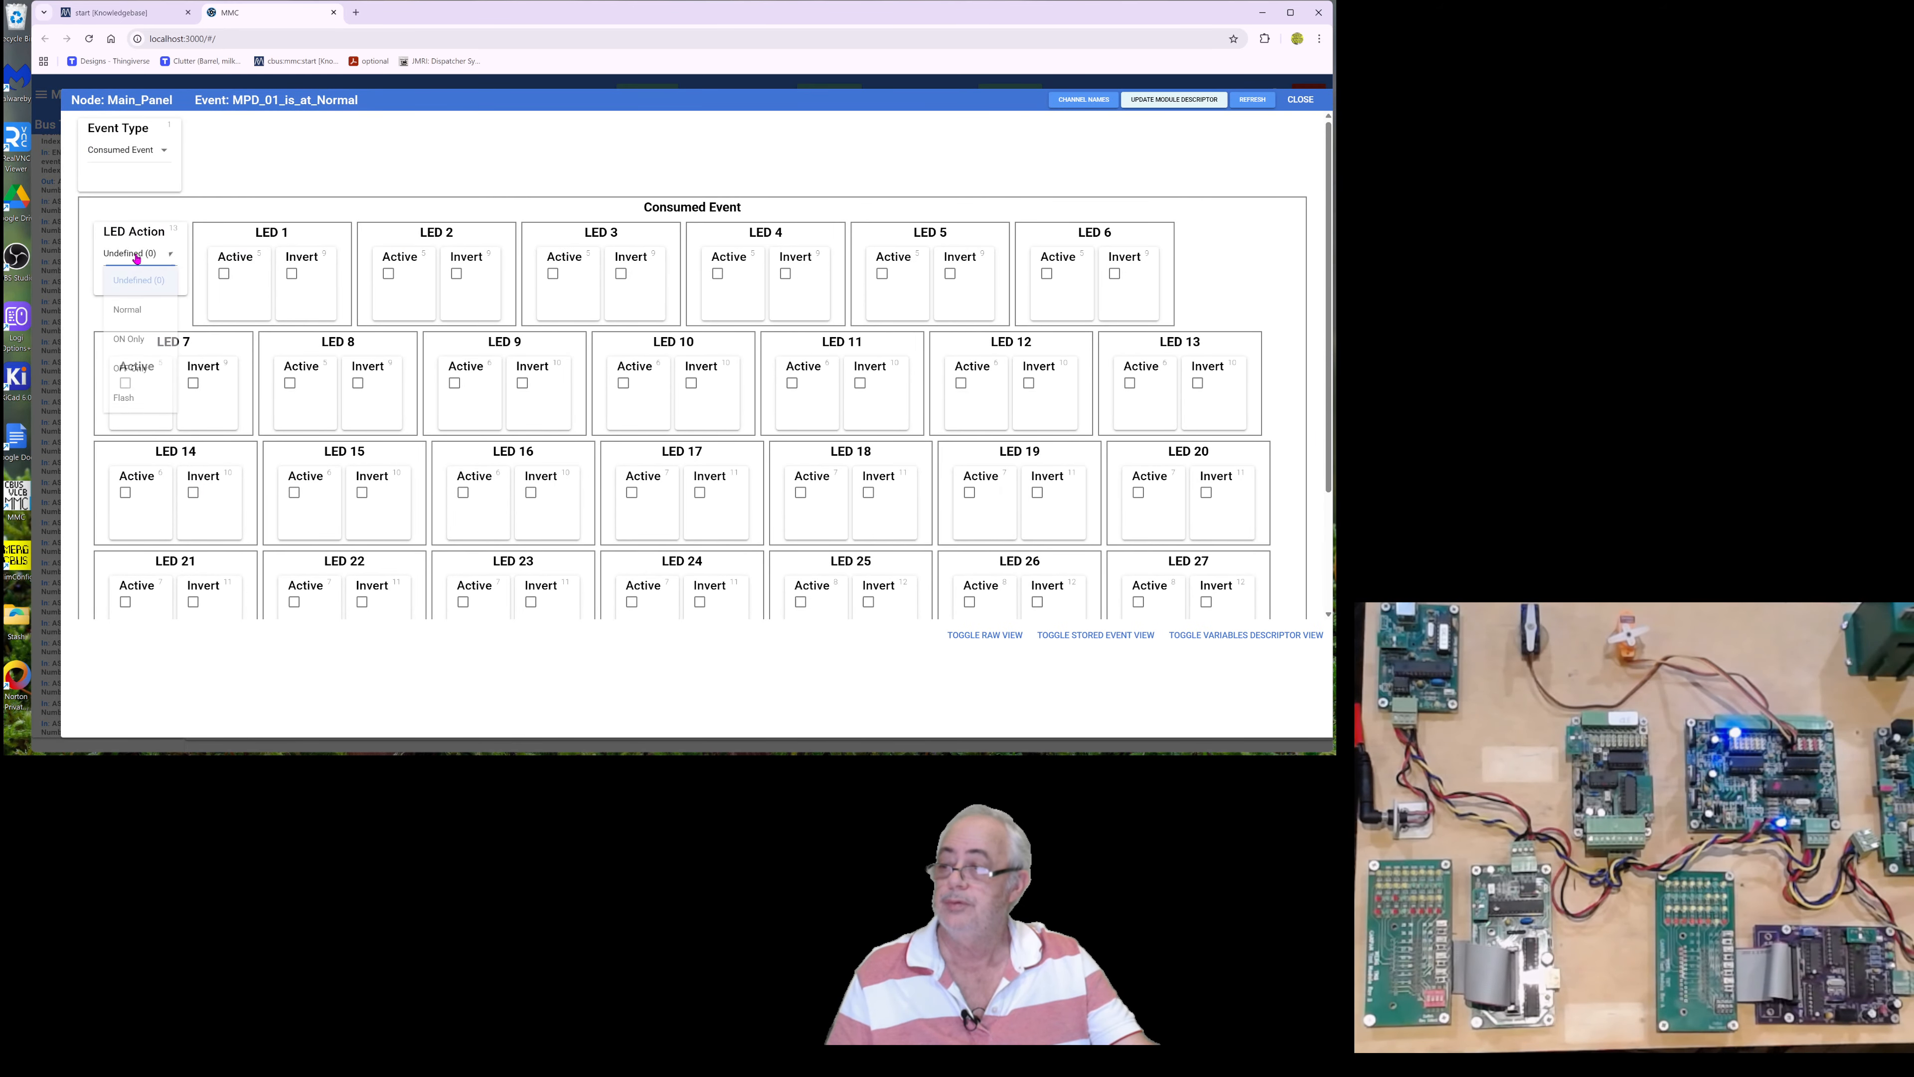
left_click(137, 311)
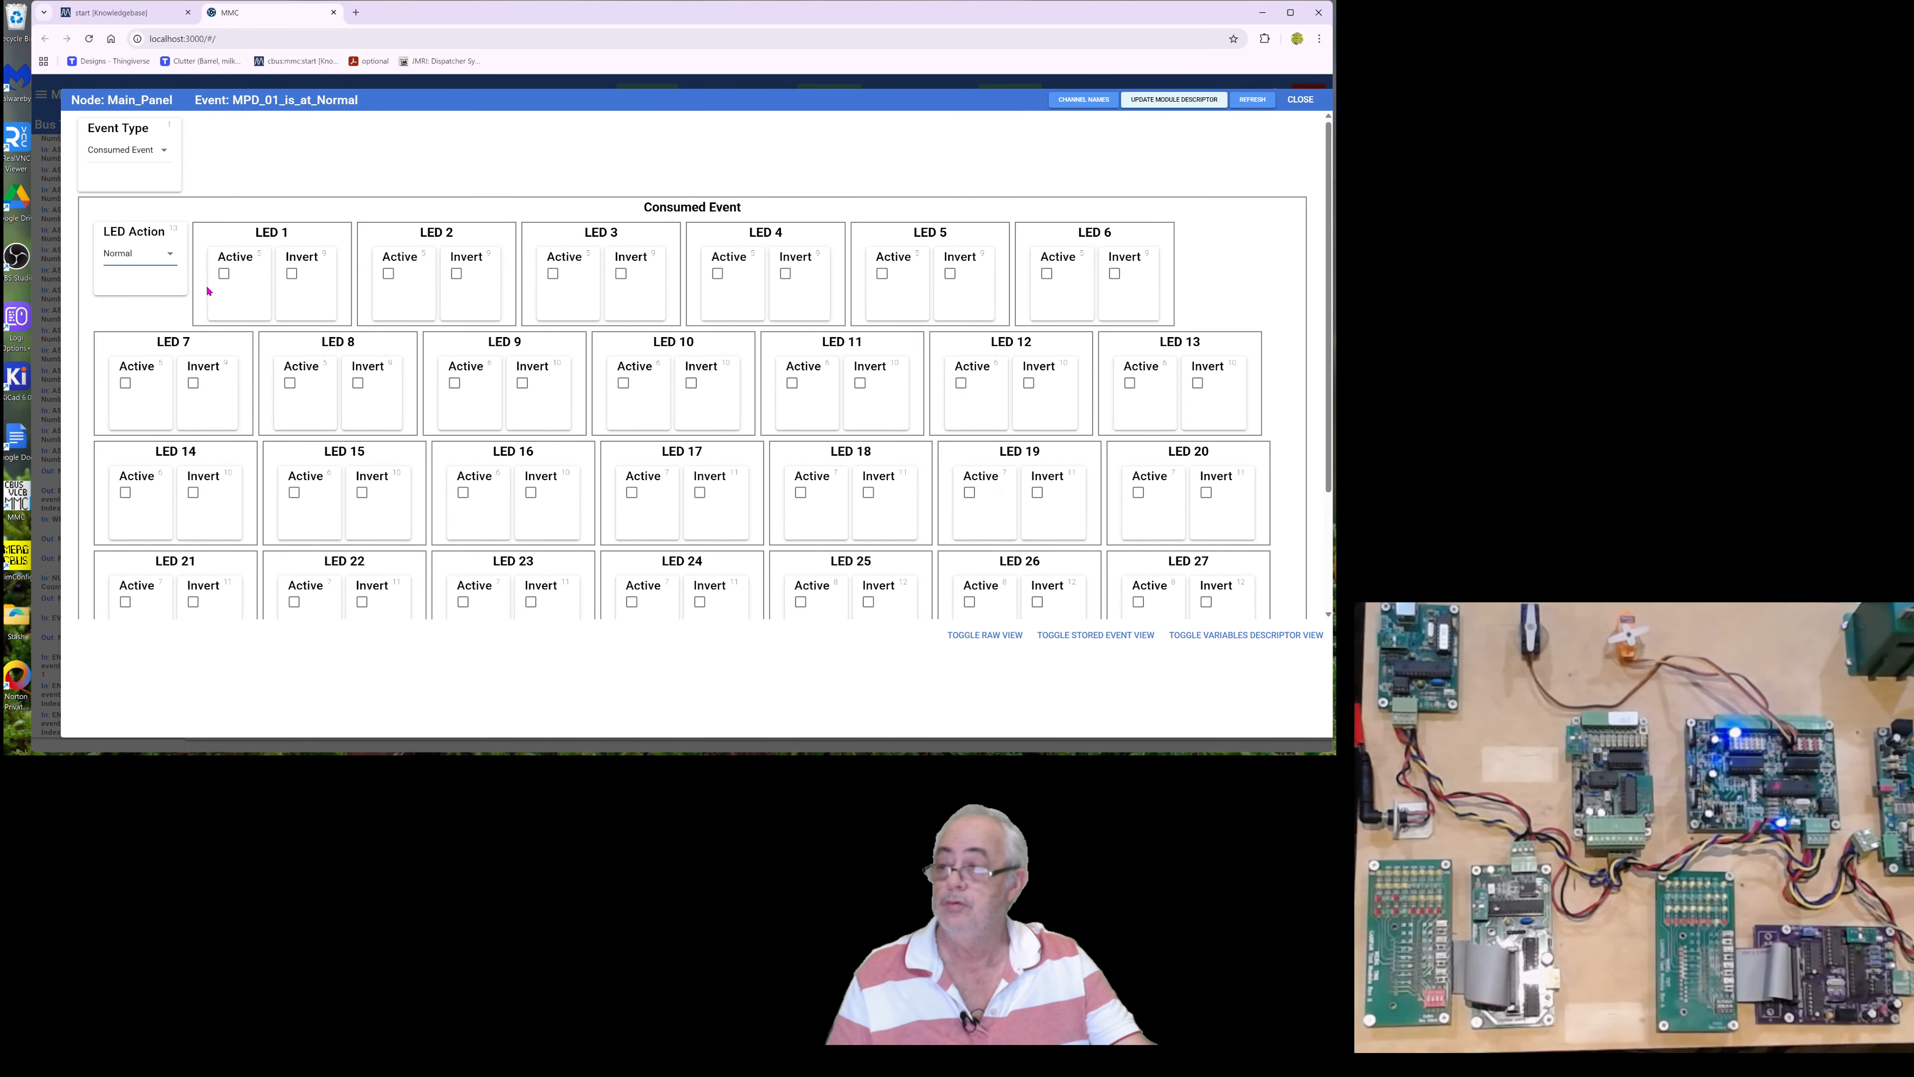
left_click(224, 273)
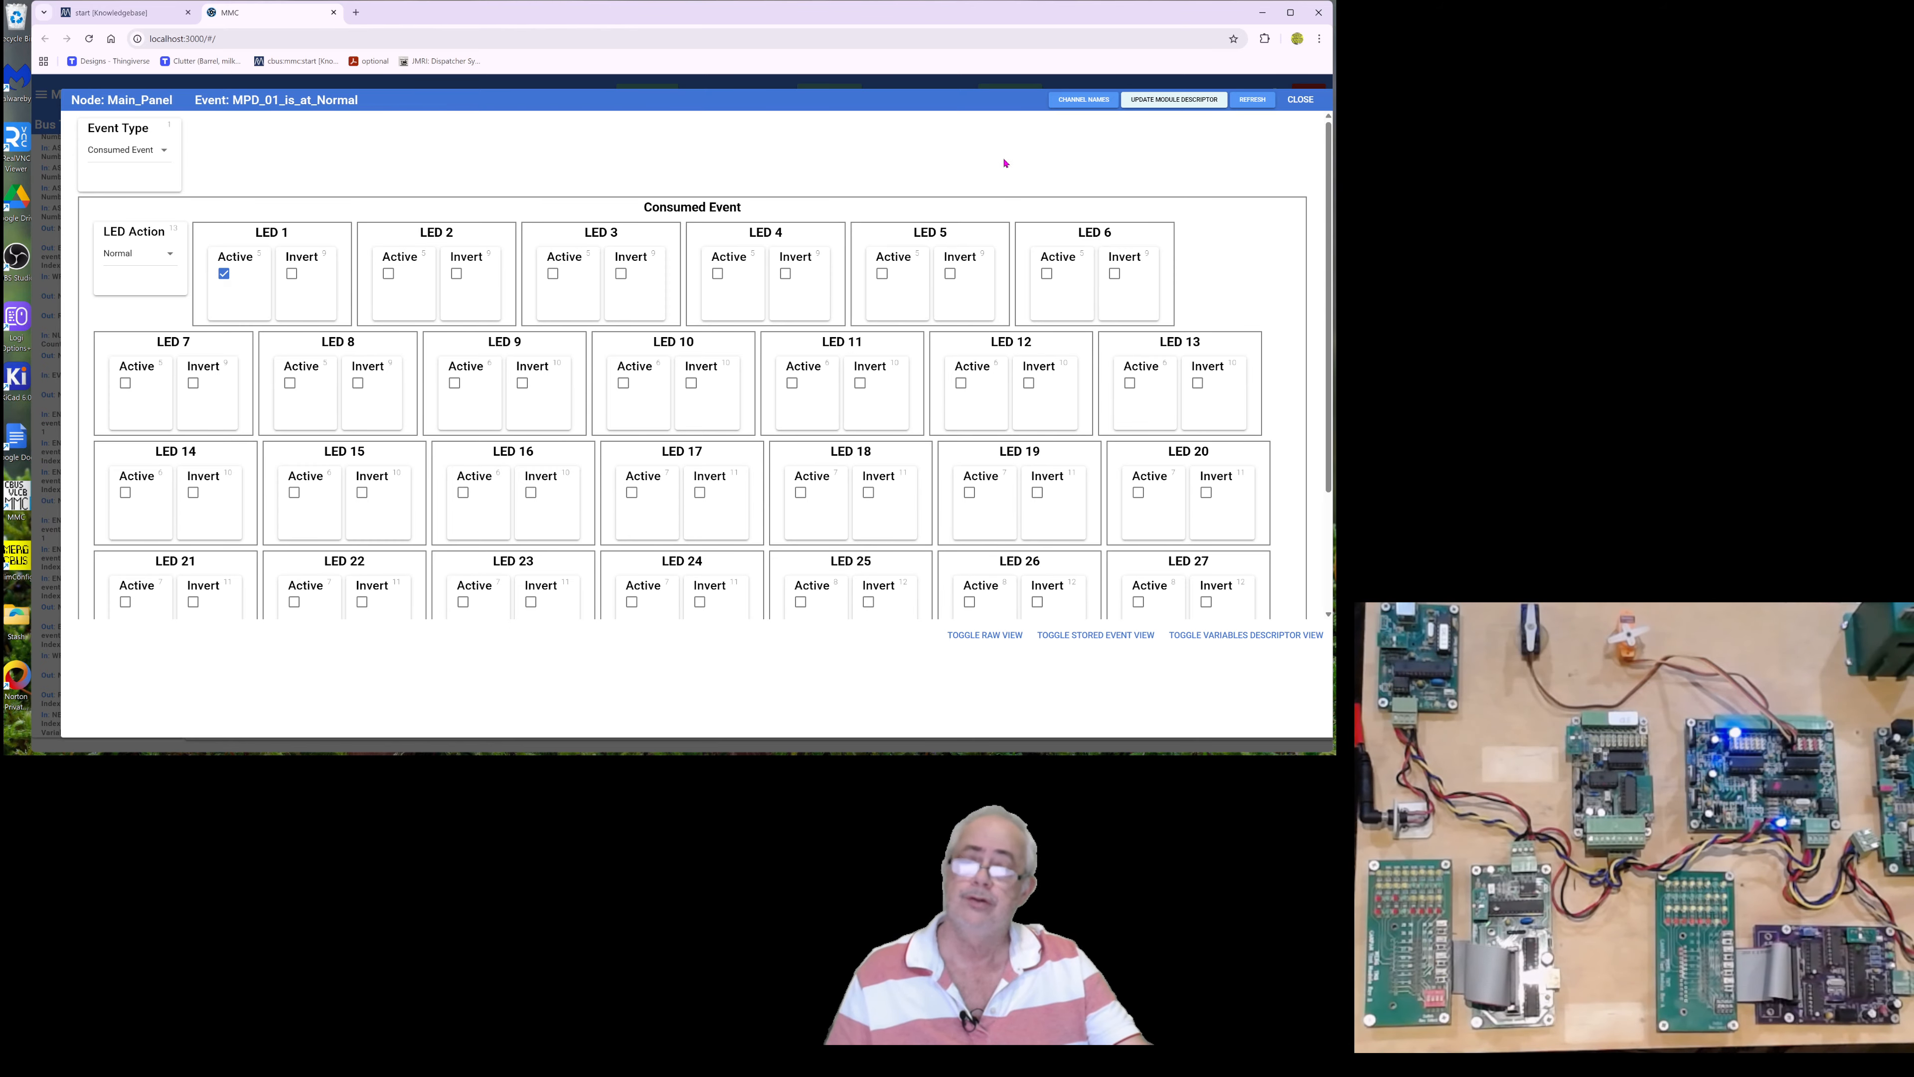
left_click(1301, 100)
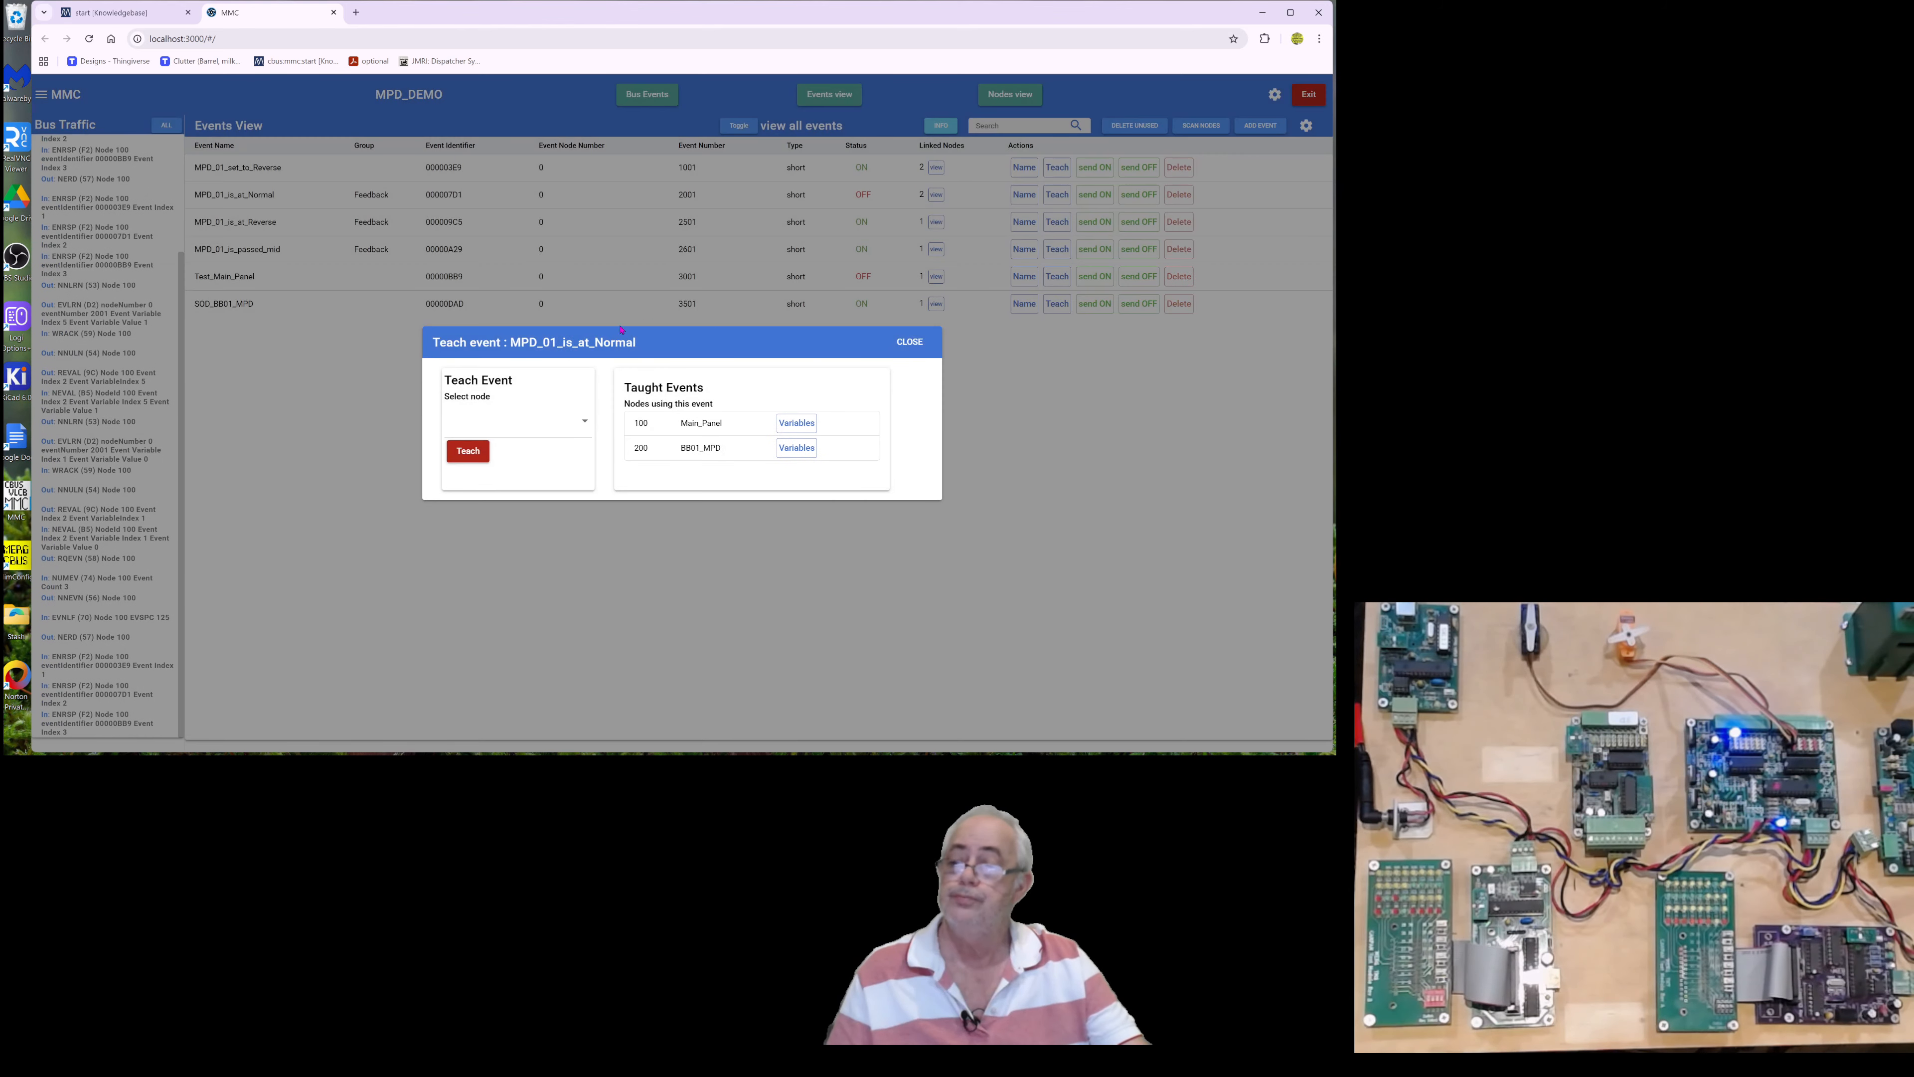
- Teach the event MPD_01_is_at_Reverse to node 100: Main_Panel
left_click(910, 342)
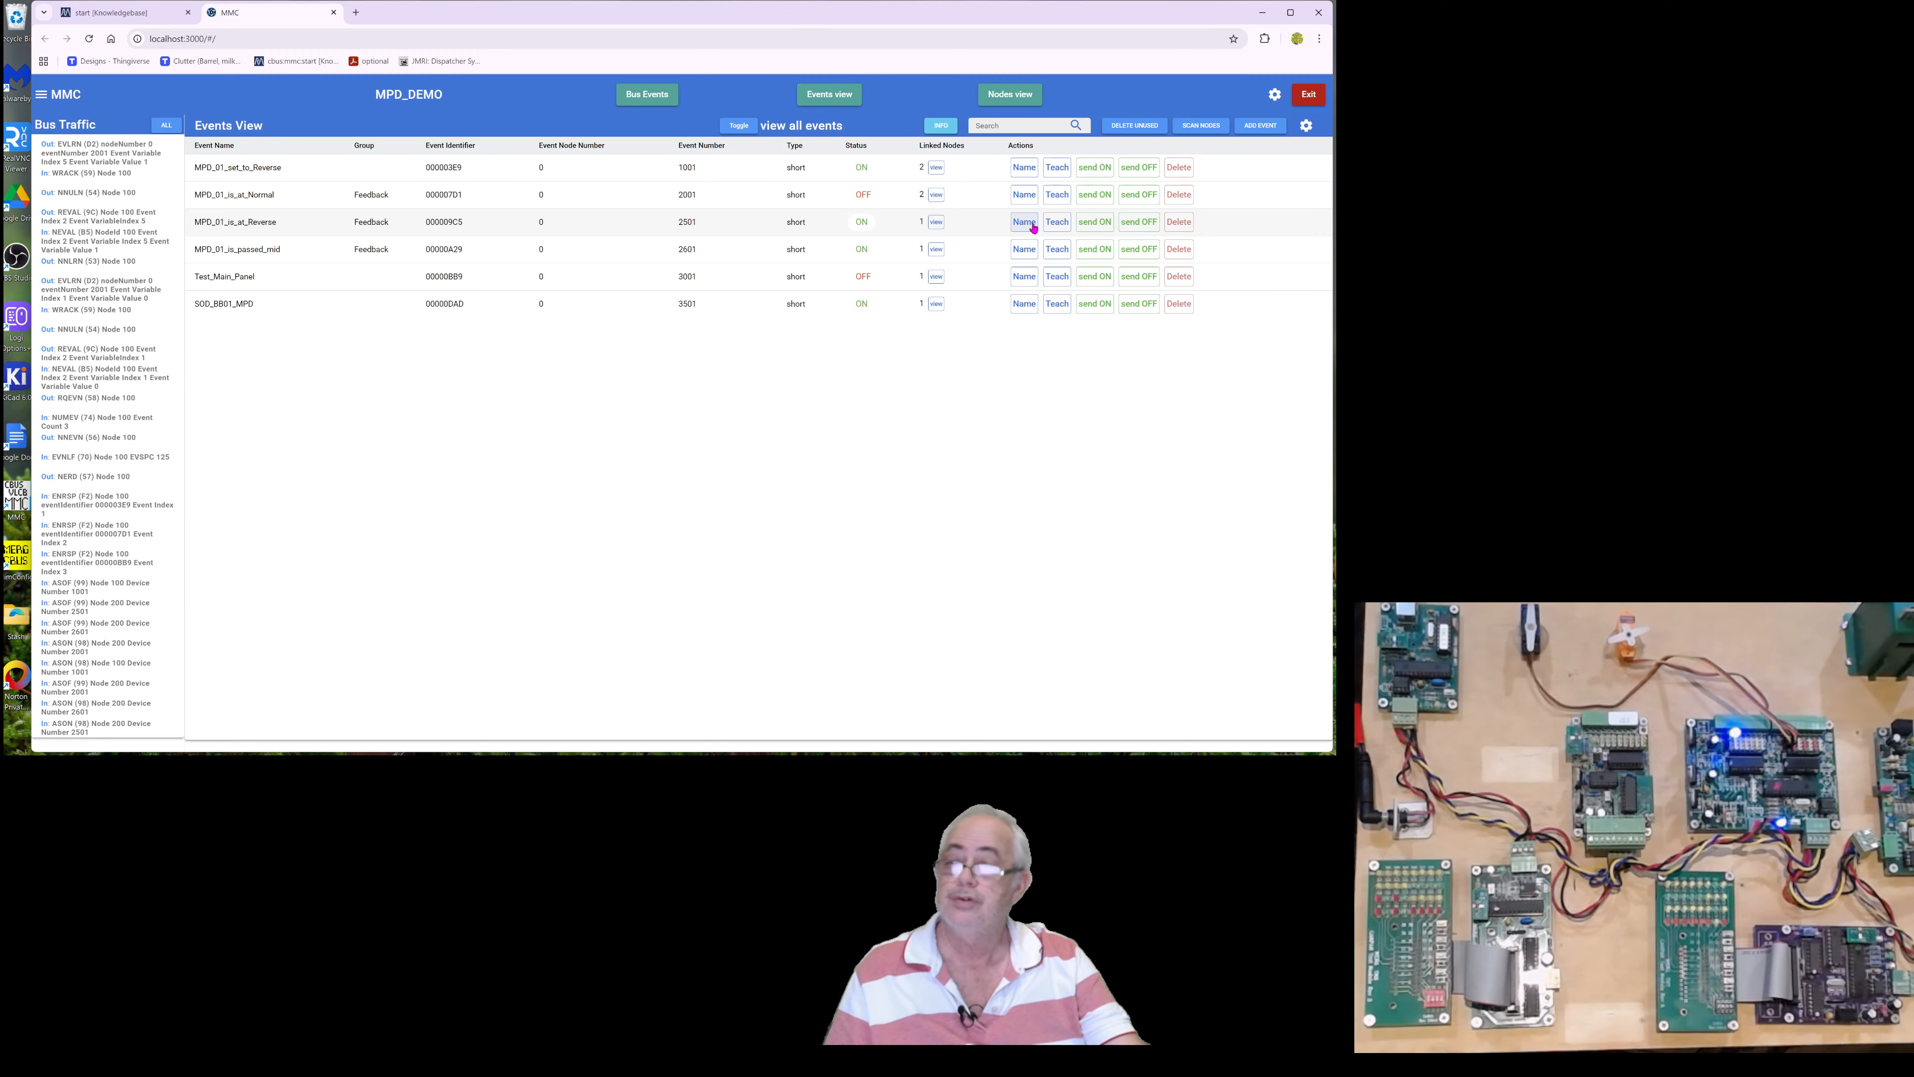
left_click(1057, 222)
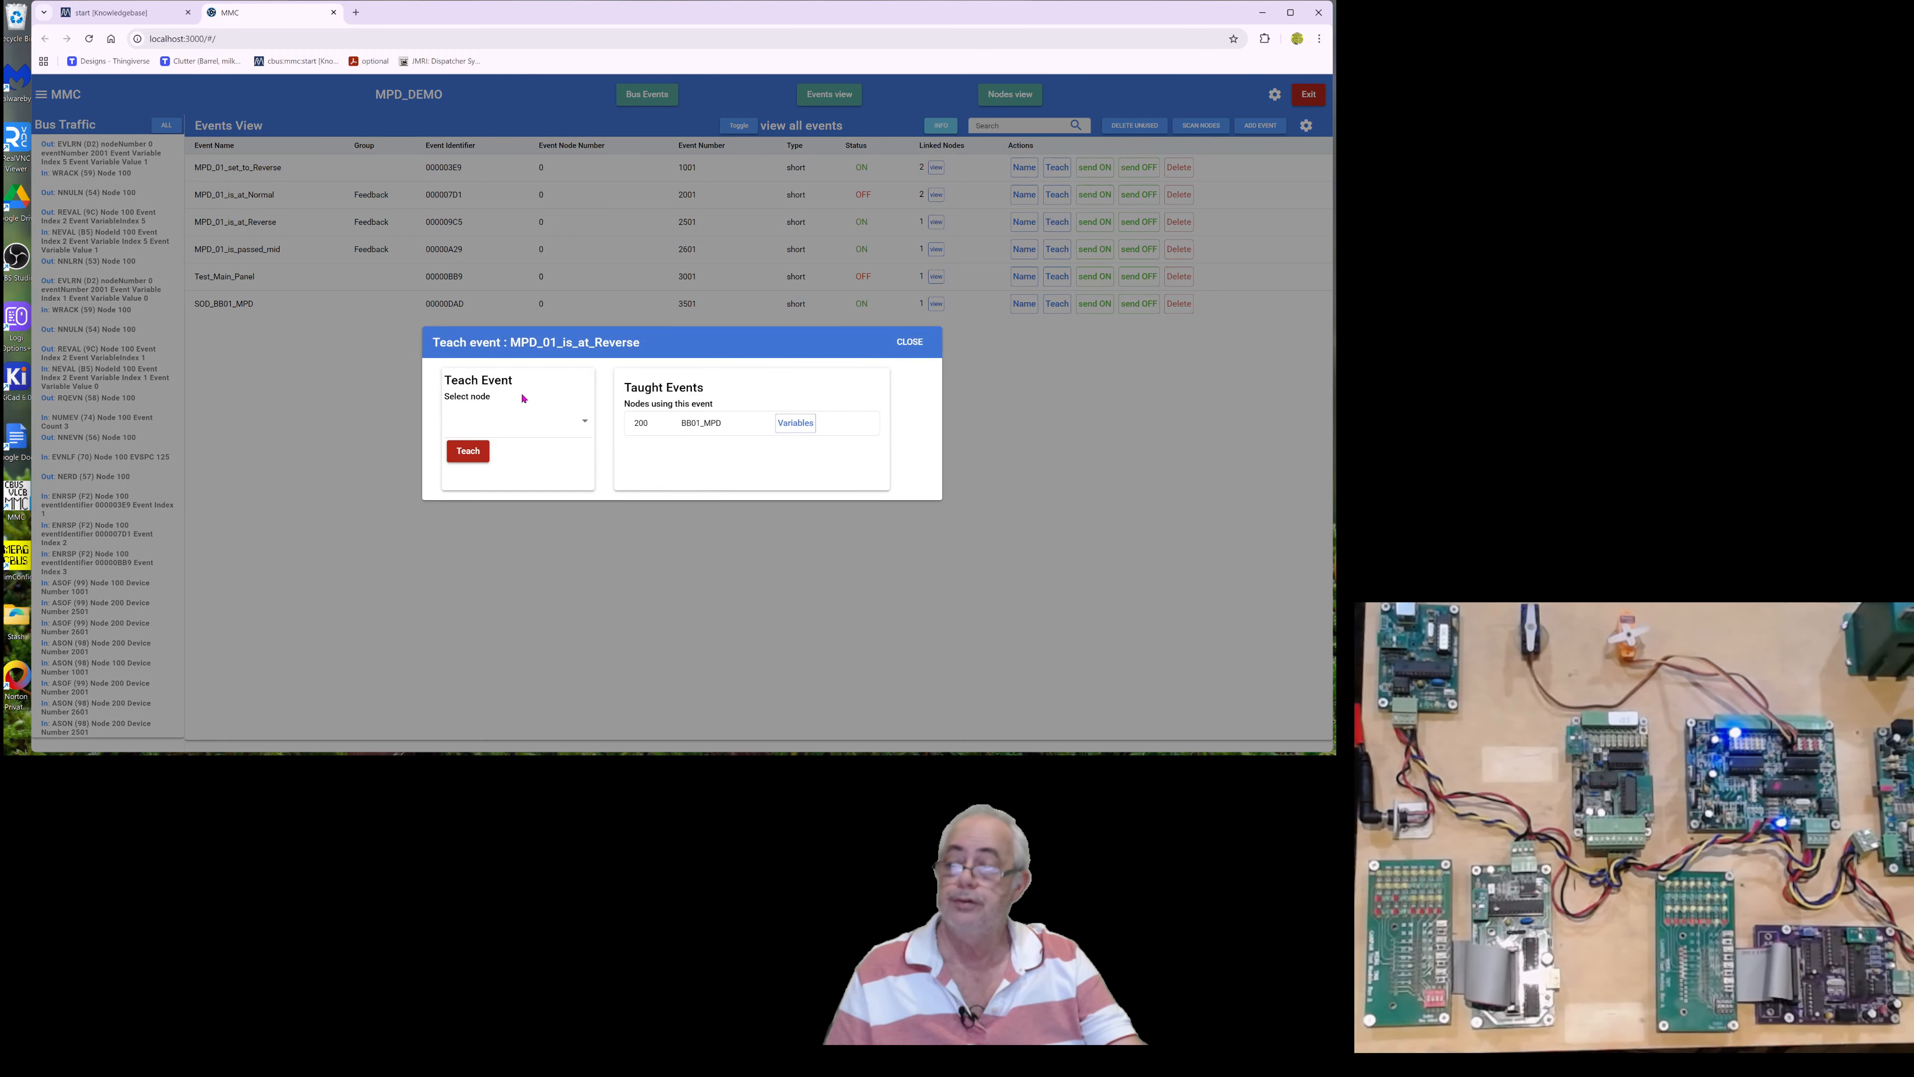
left_click(582, 424)
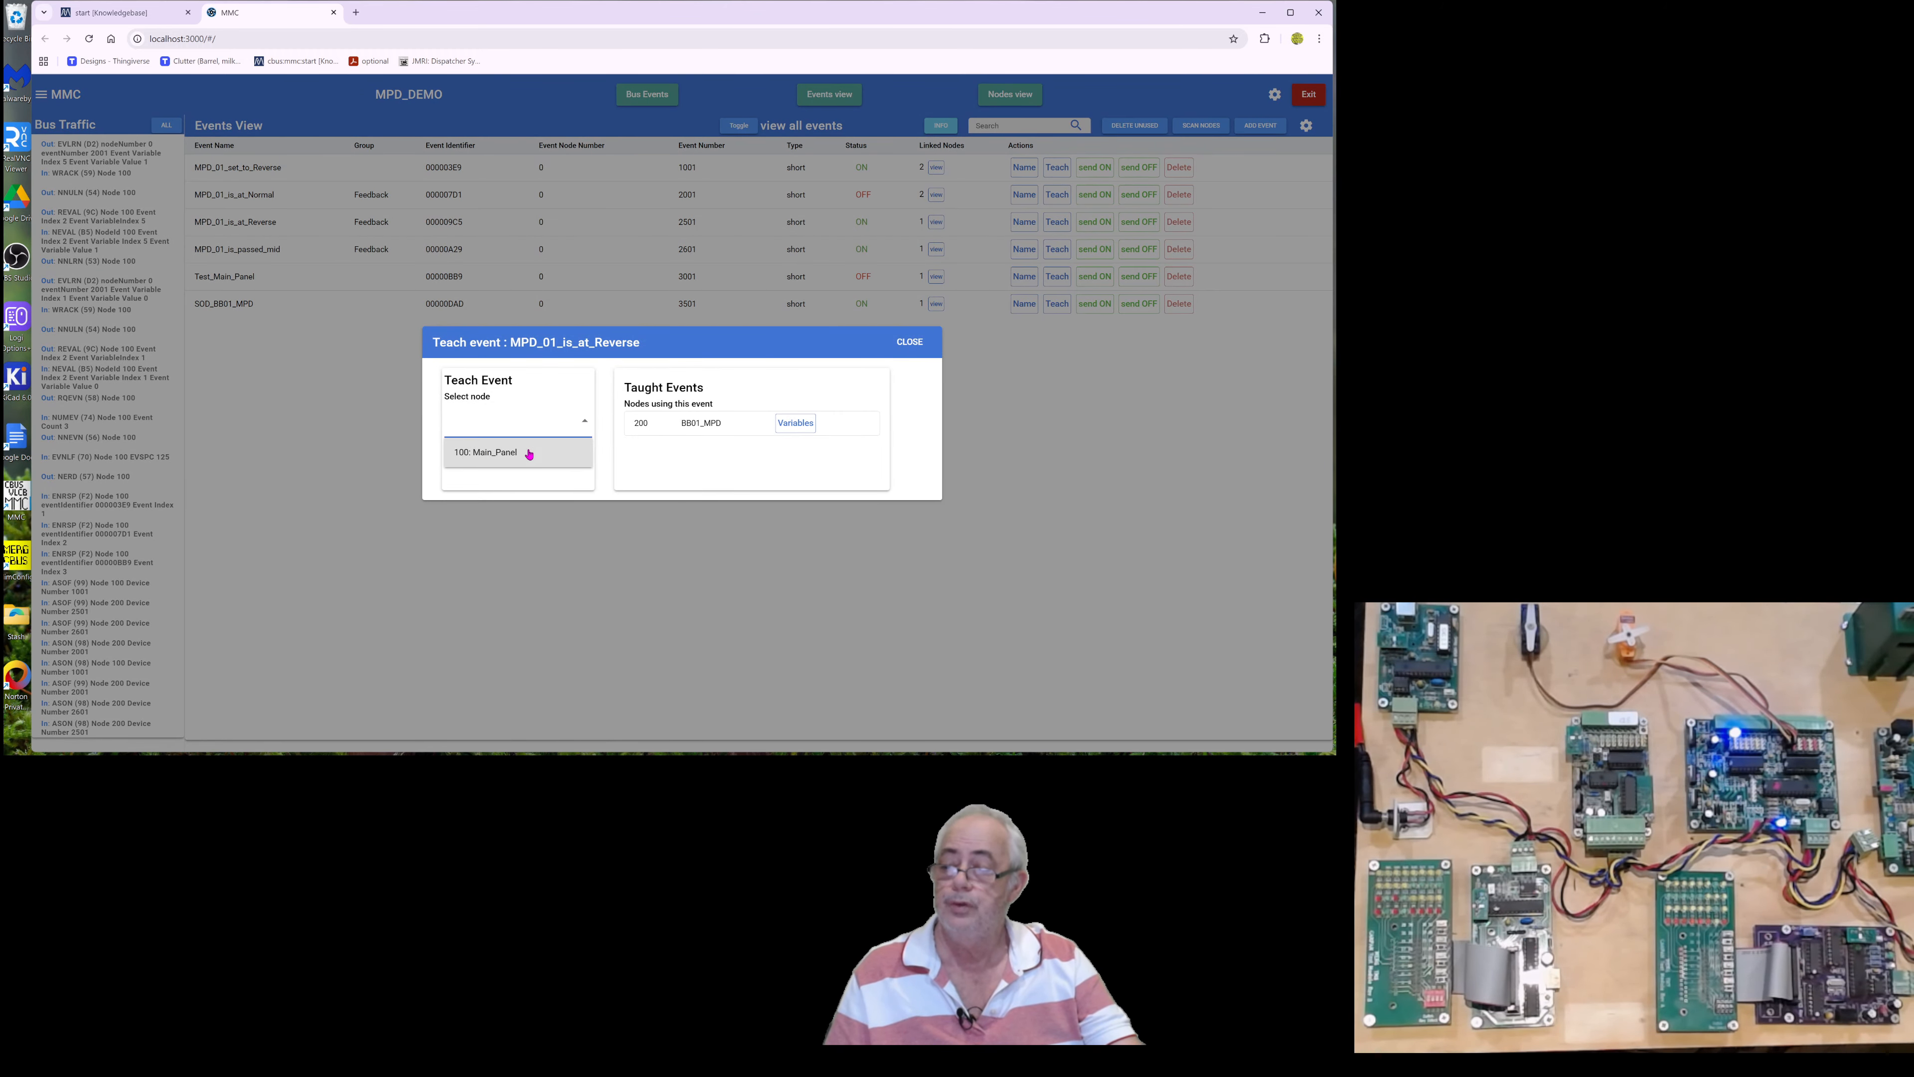
left_click(526, 449)
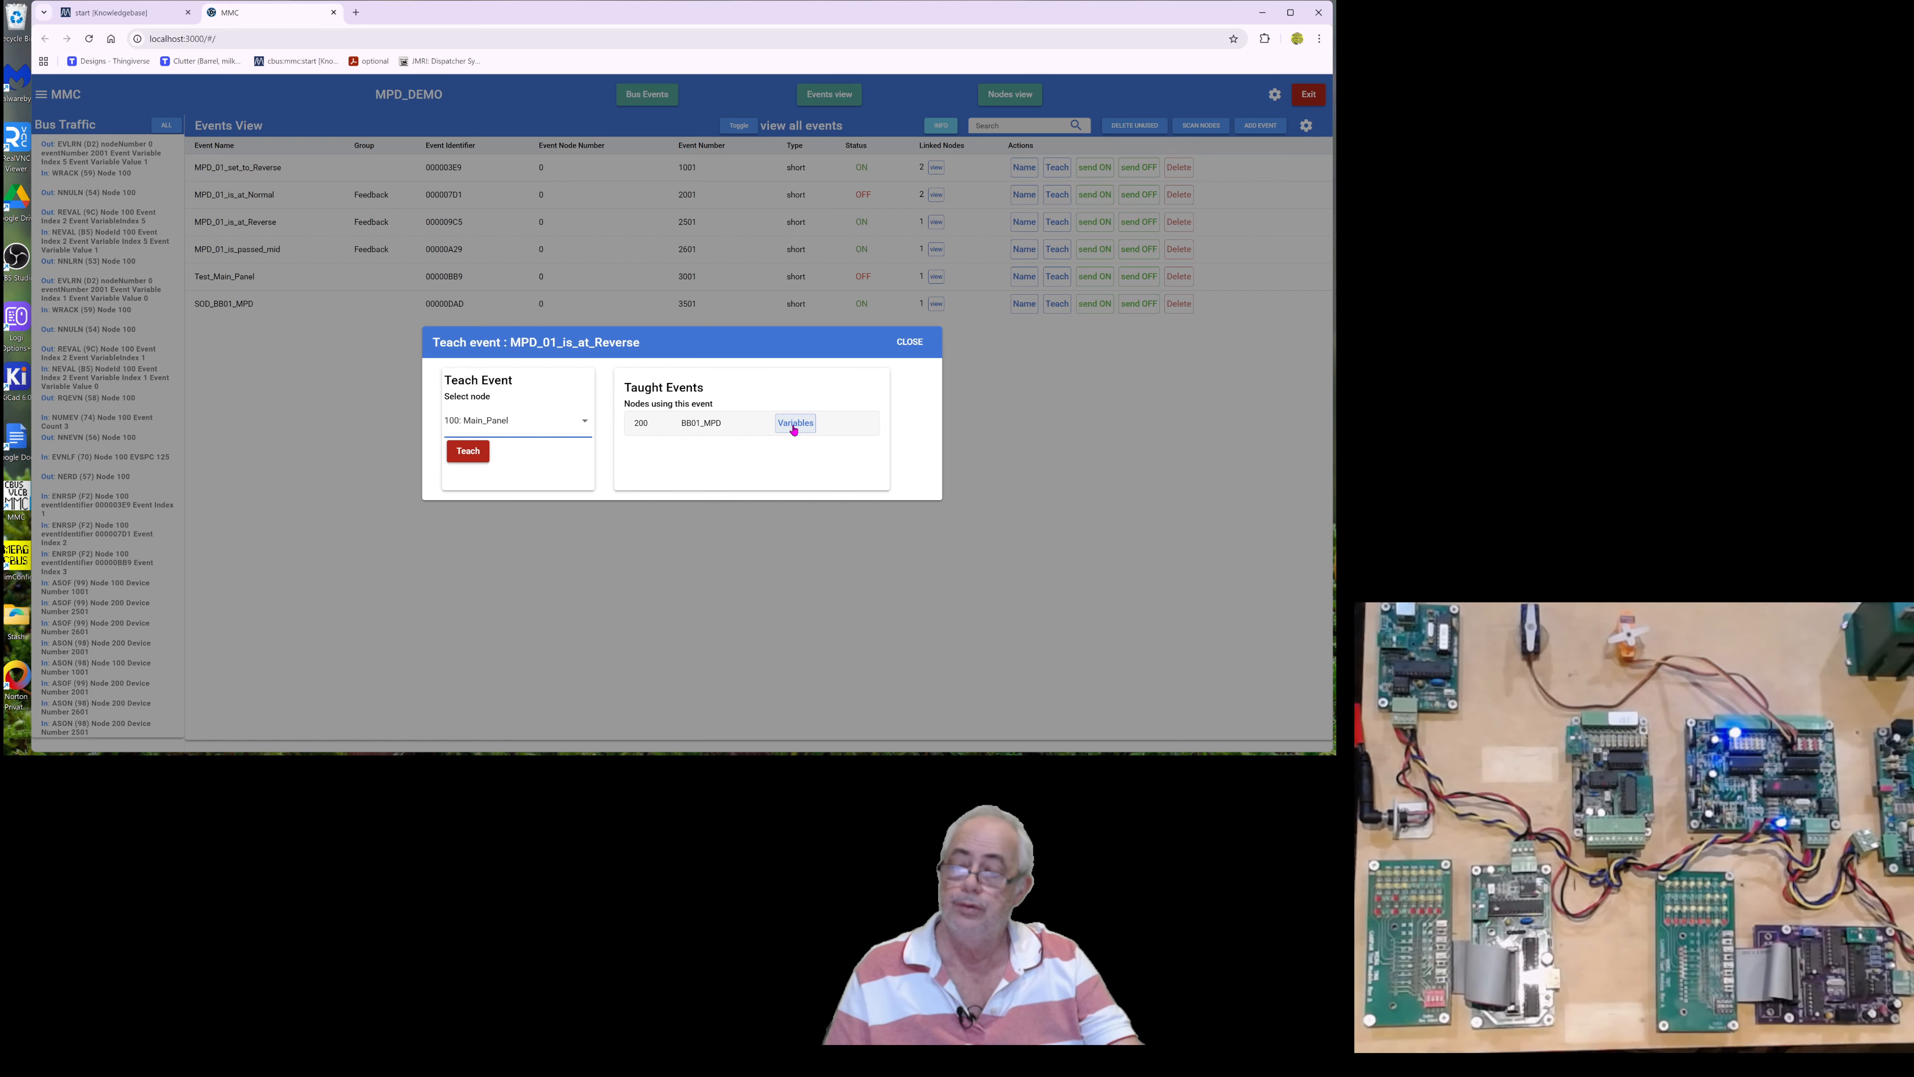
left_click(468, 451)
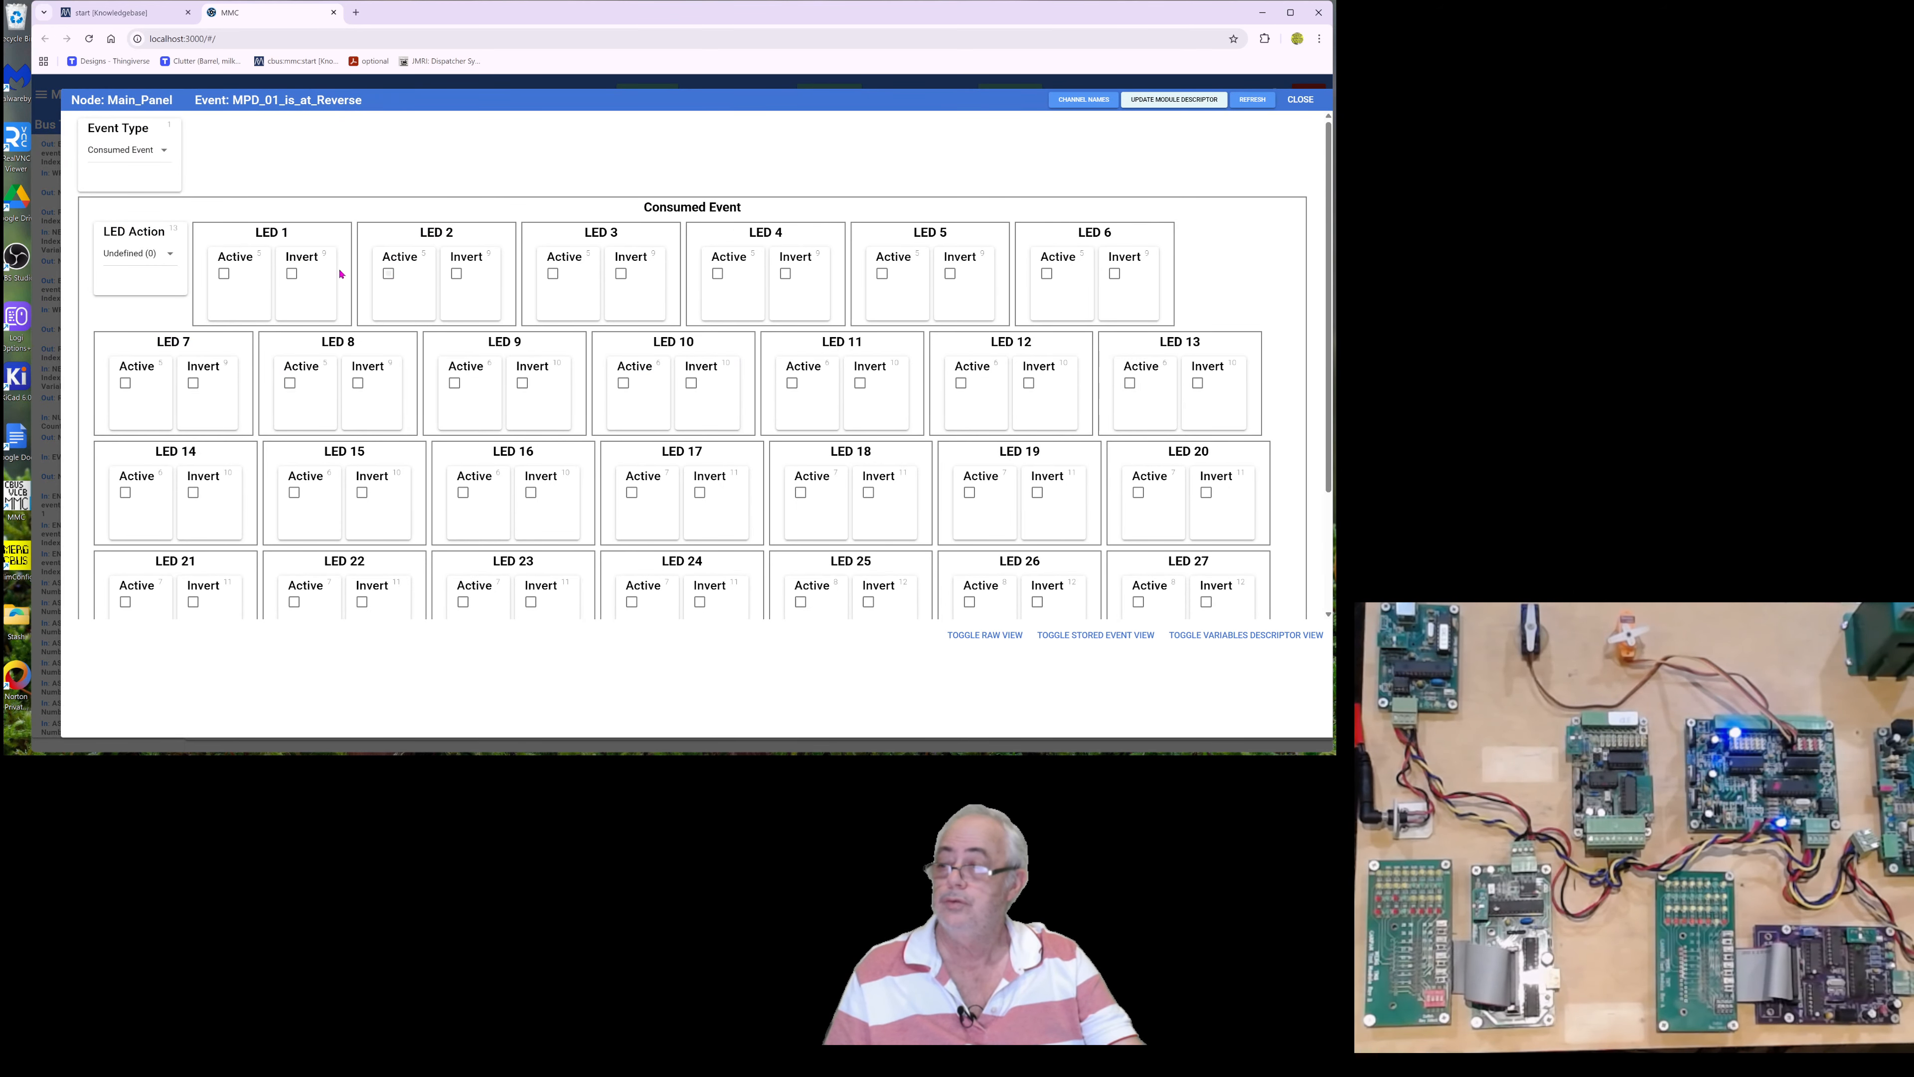
- Set the MPD_01_is_at_Reverse consumed event's LED action to Normal with LED 2 active and finish teaching the event
left_click(169, 253)
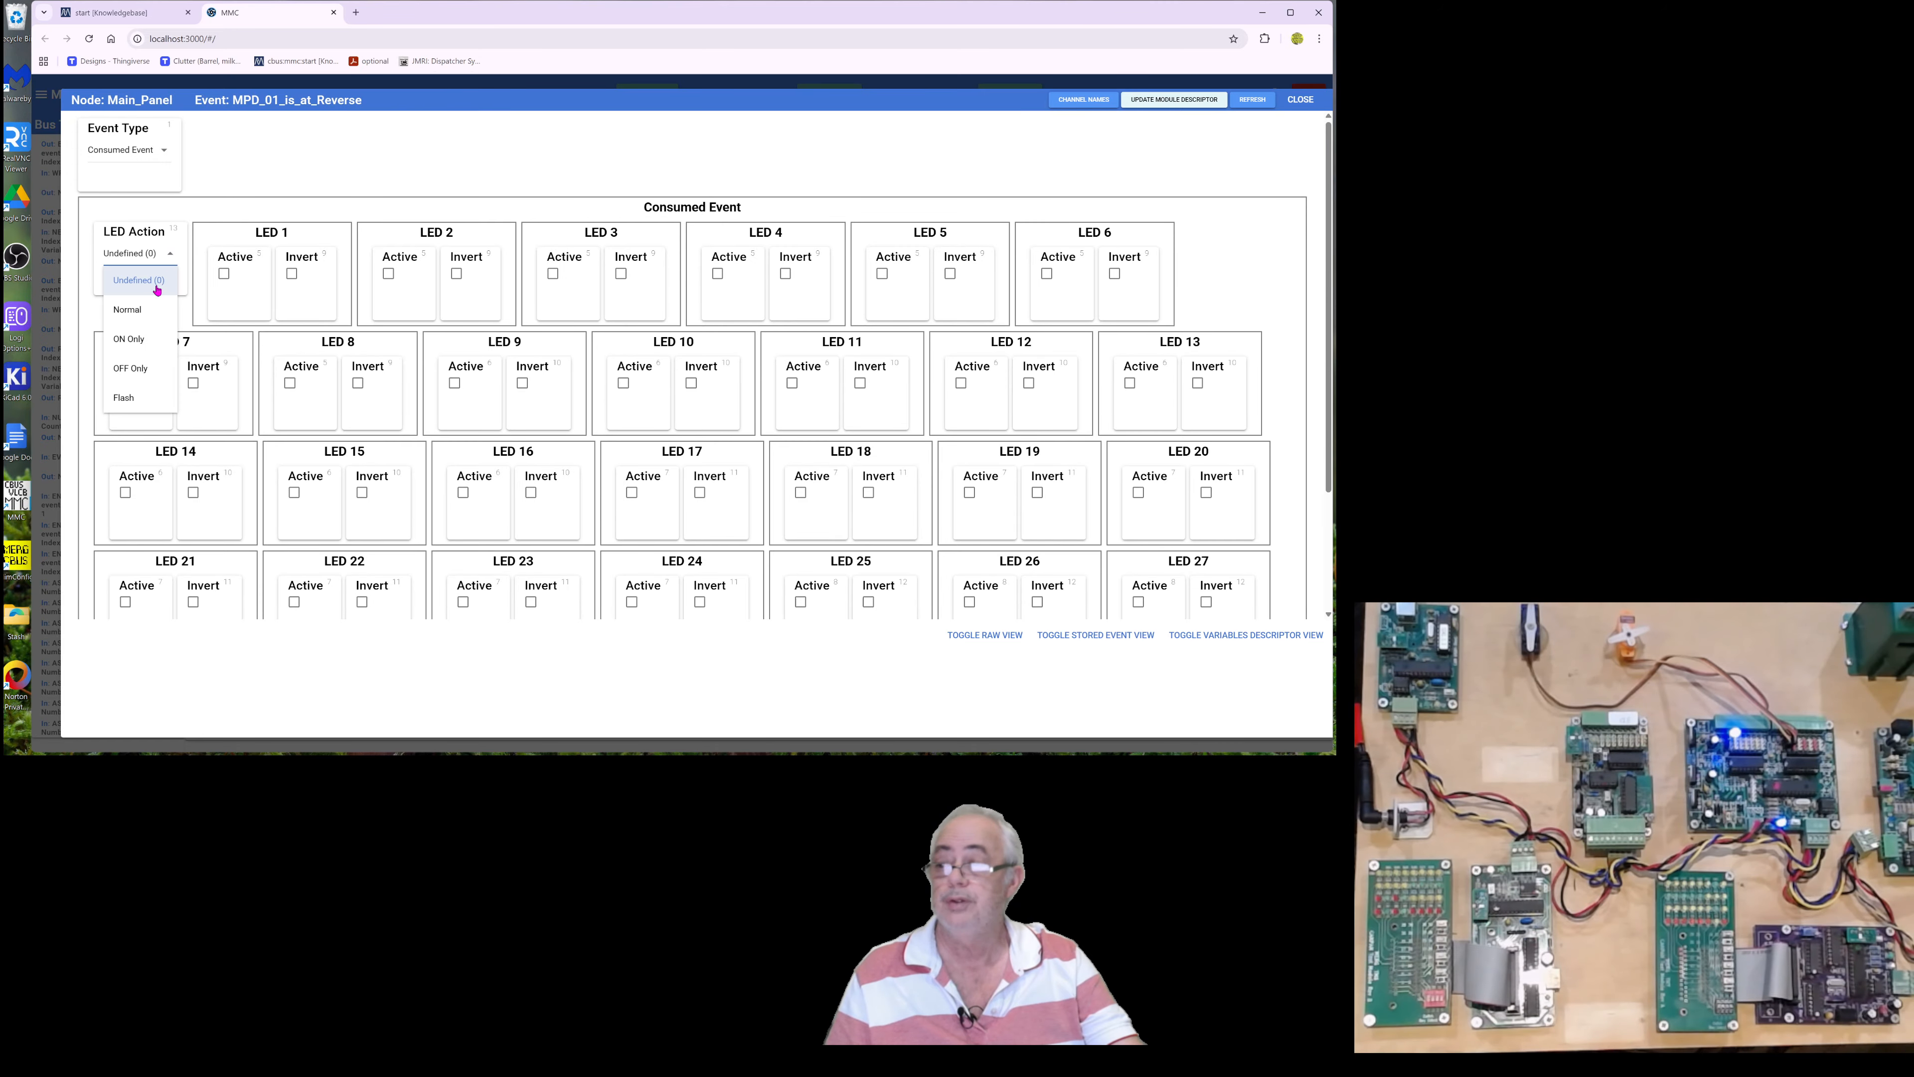
left_click(140, 311)
left_click(388, 274)
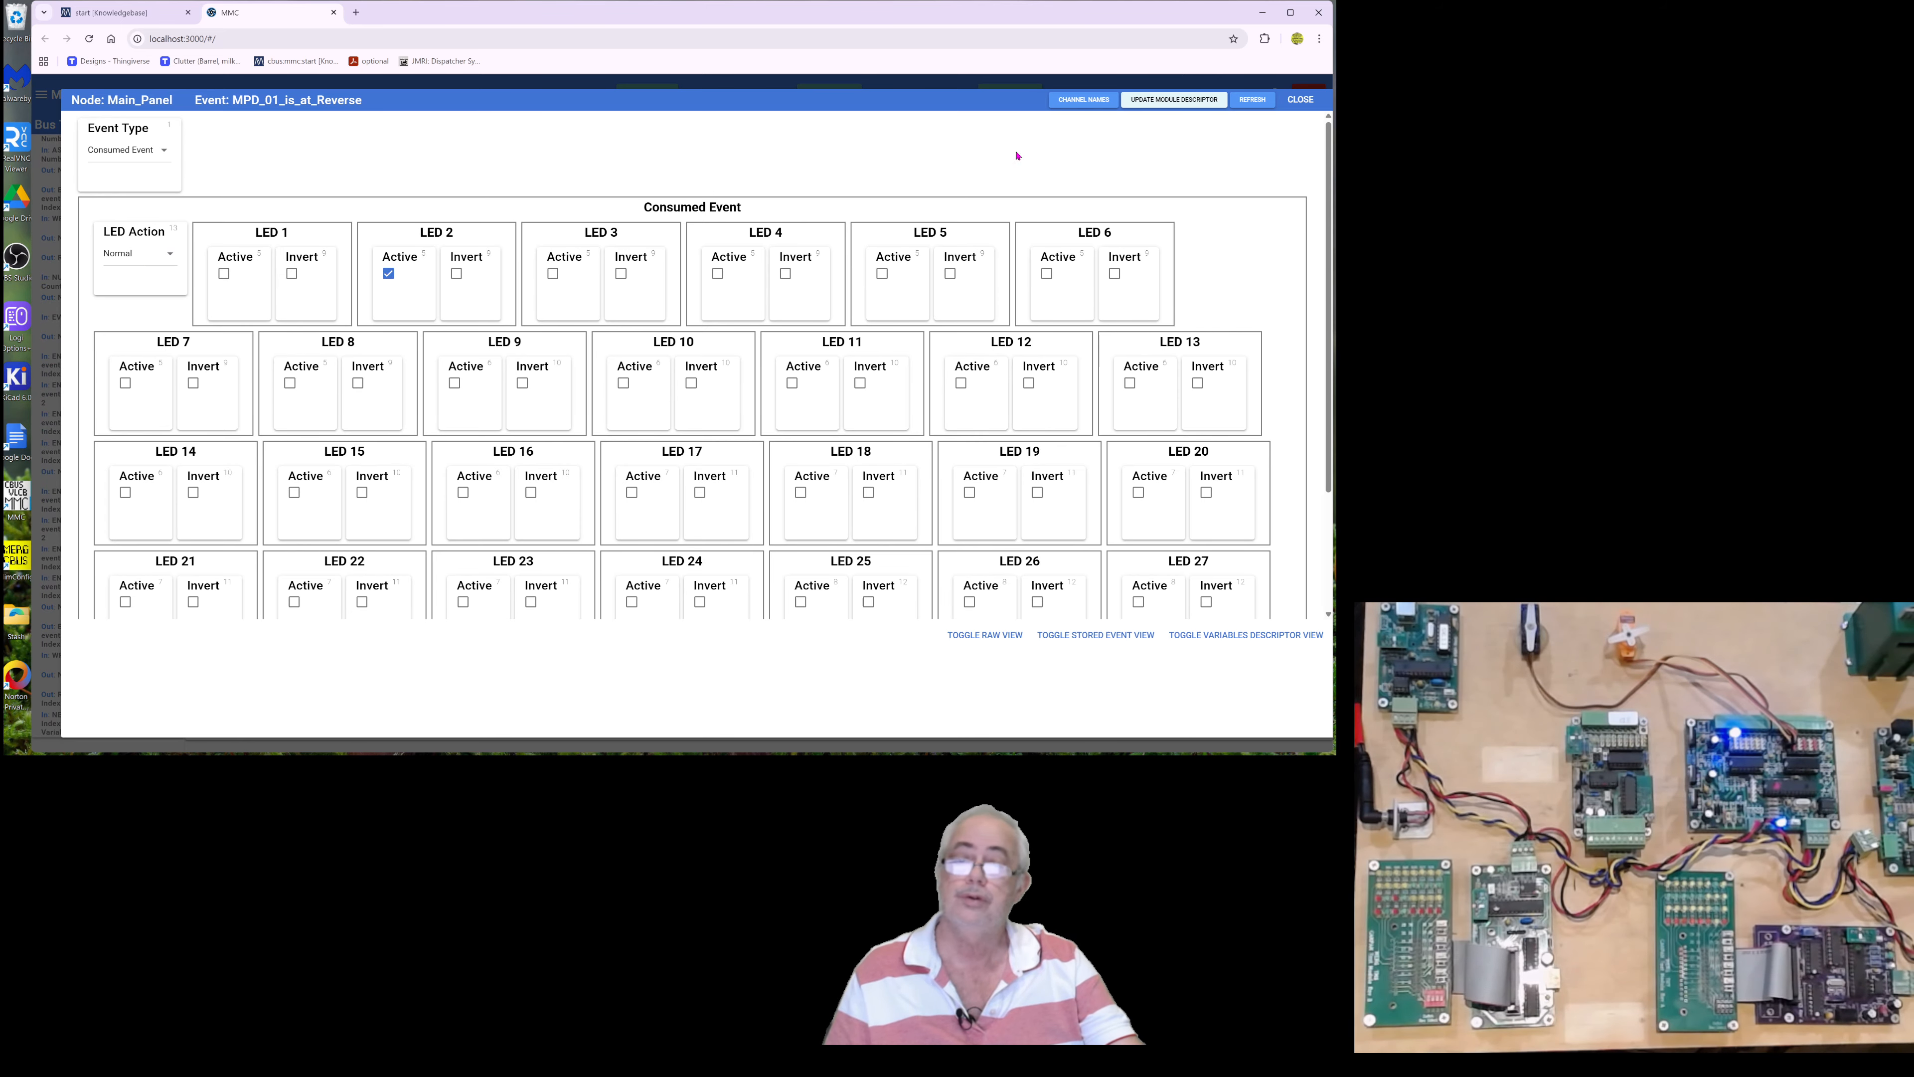
left_click(1306, 103)
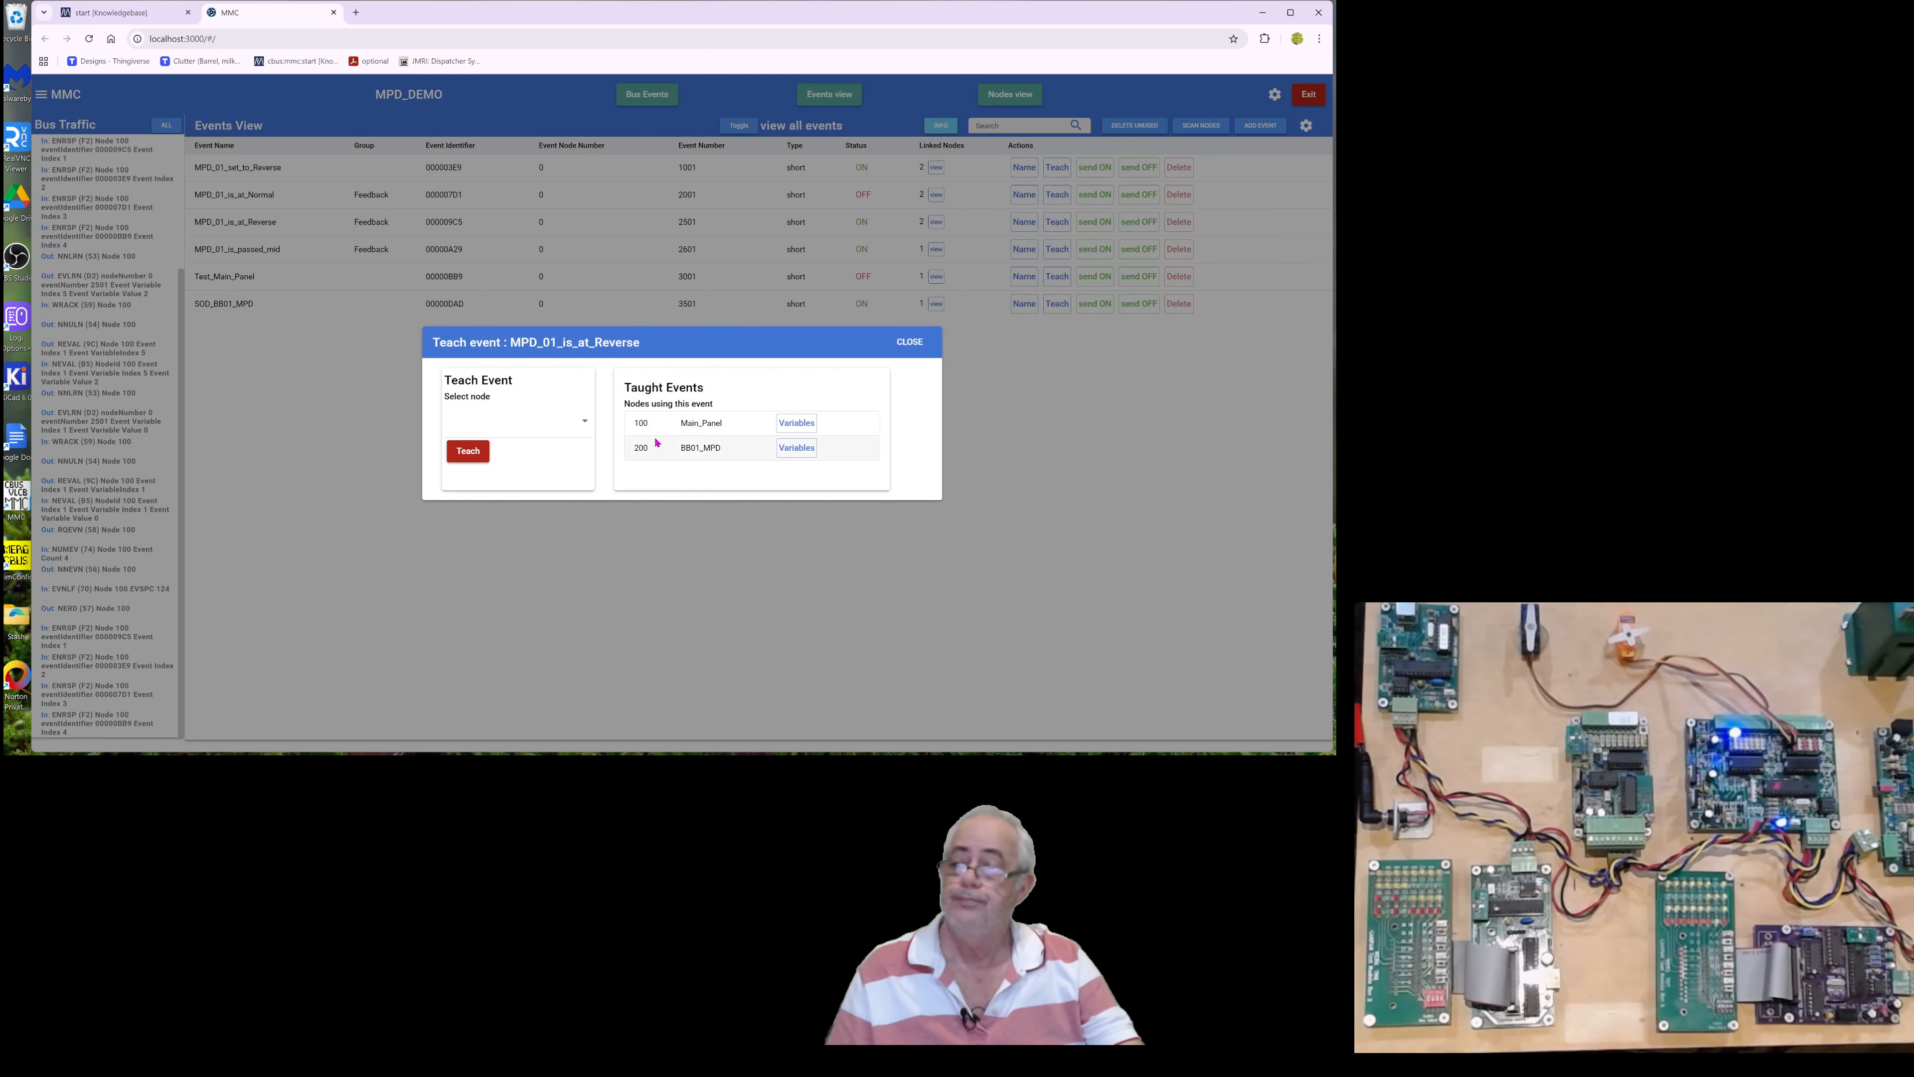
left_click(910, 343)
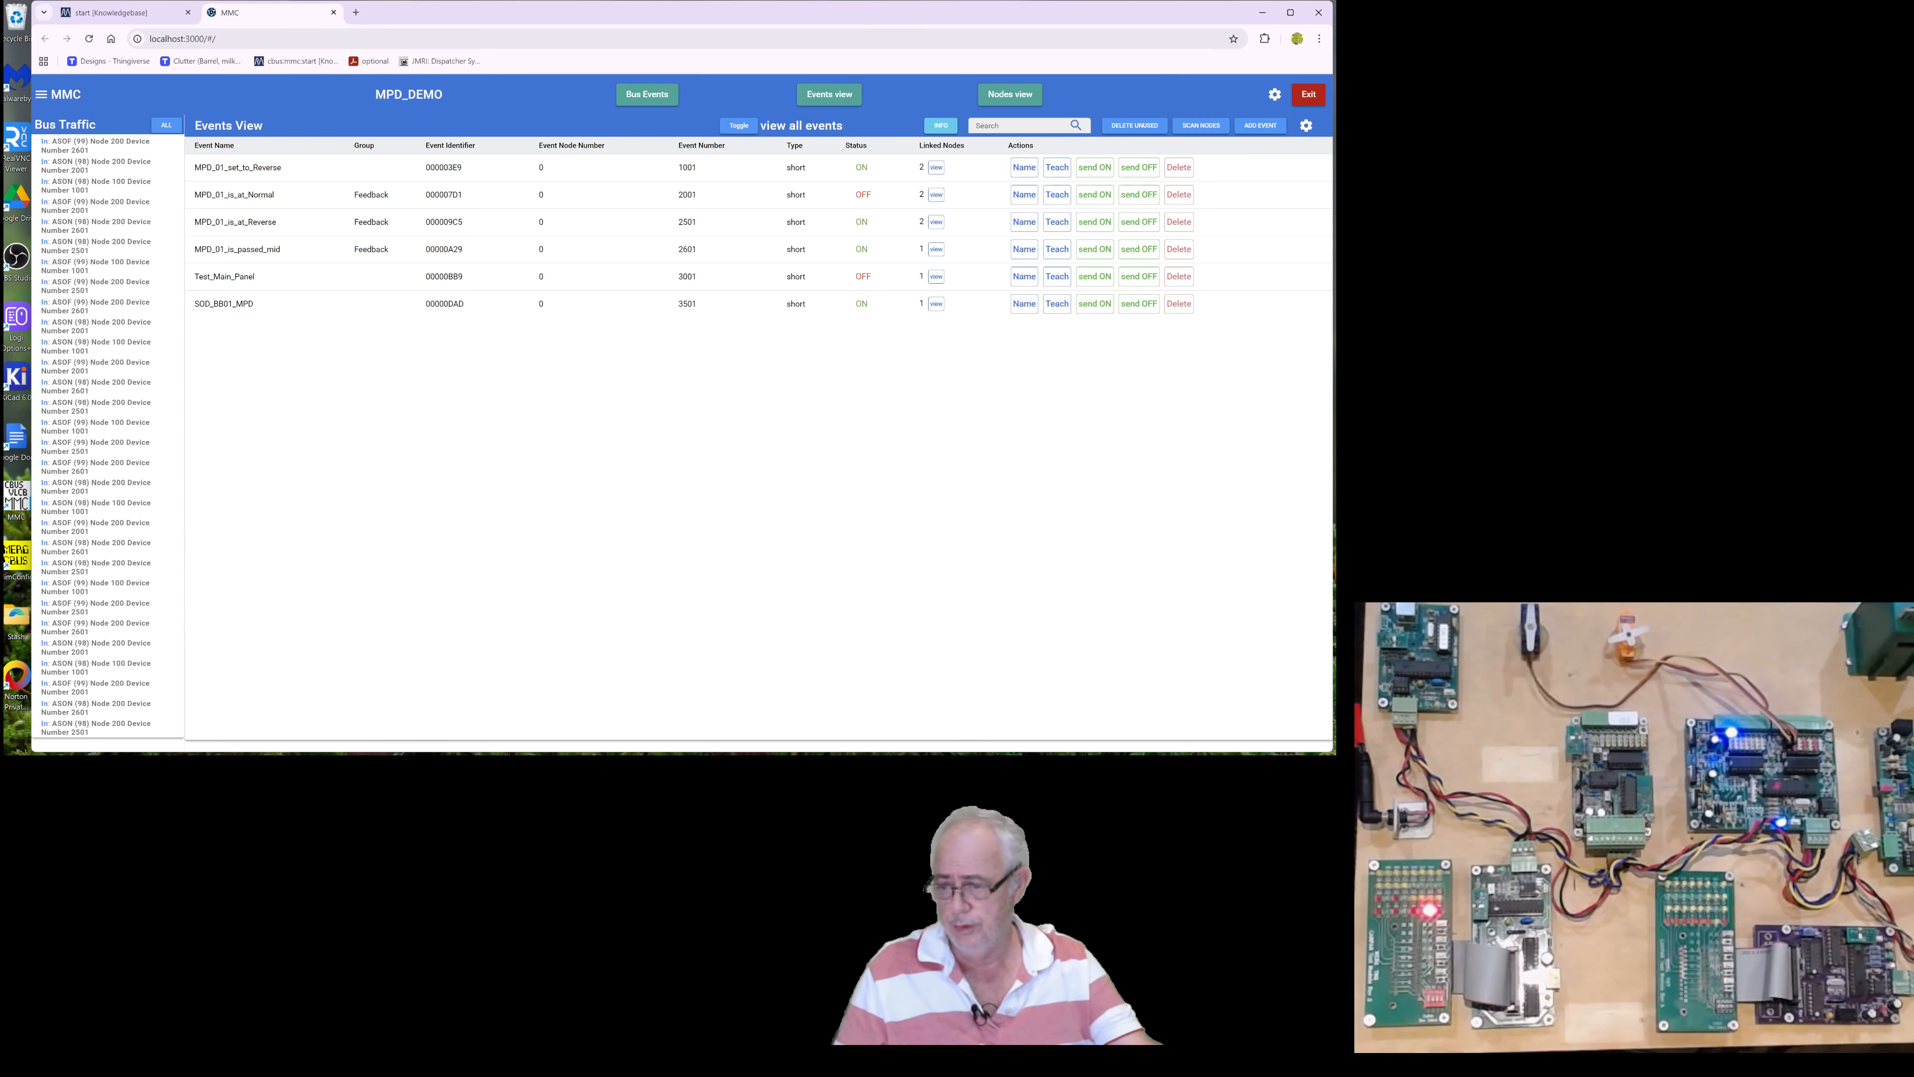
- Switch to the PowerPoint presentation and review the scenario, hardware and software, and configuration elements slides
left_click(339, 746)
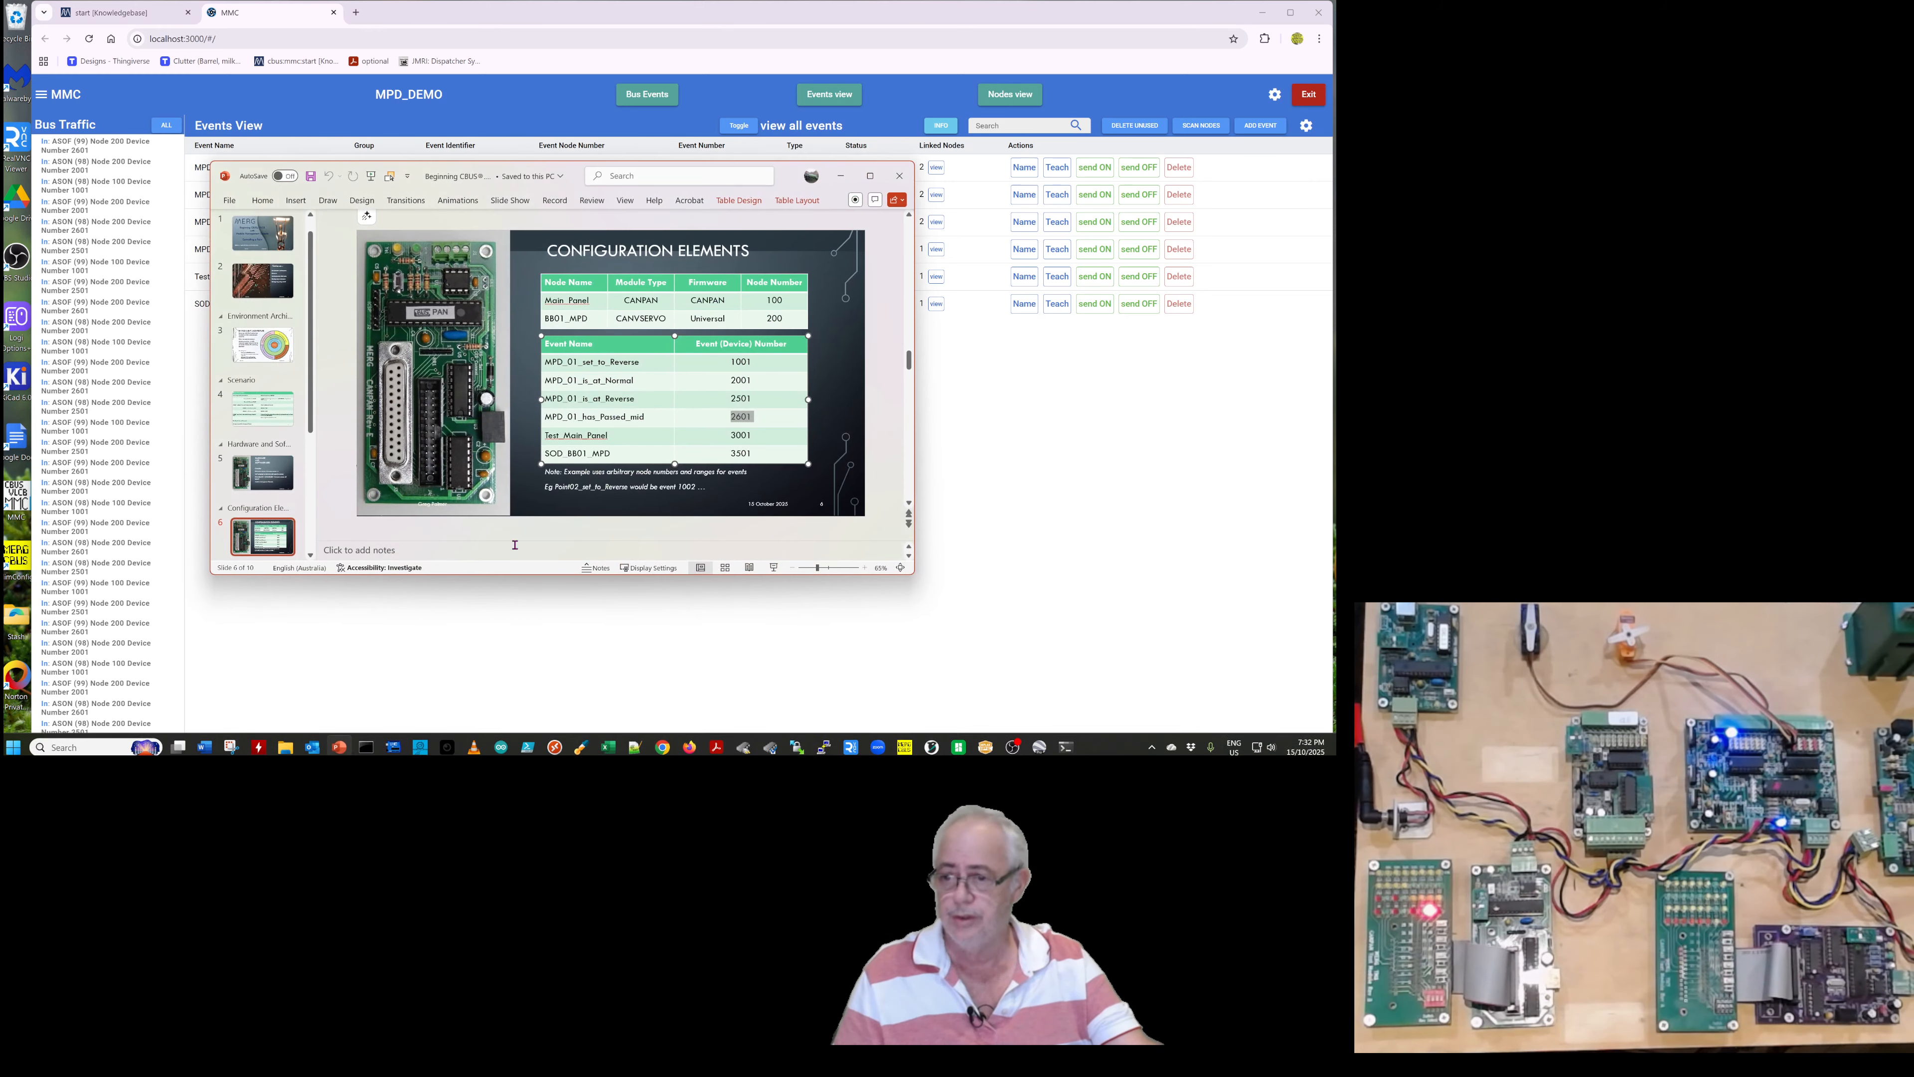
scroll(648, 340, "up", 2)
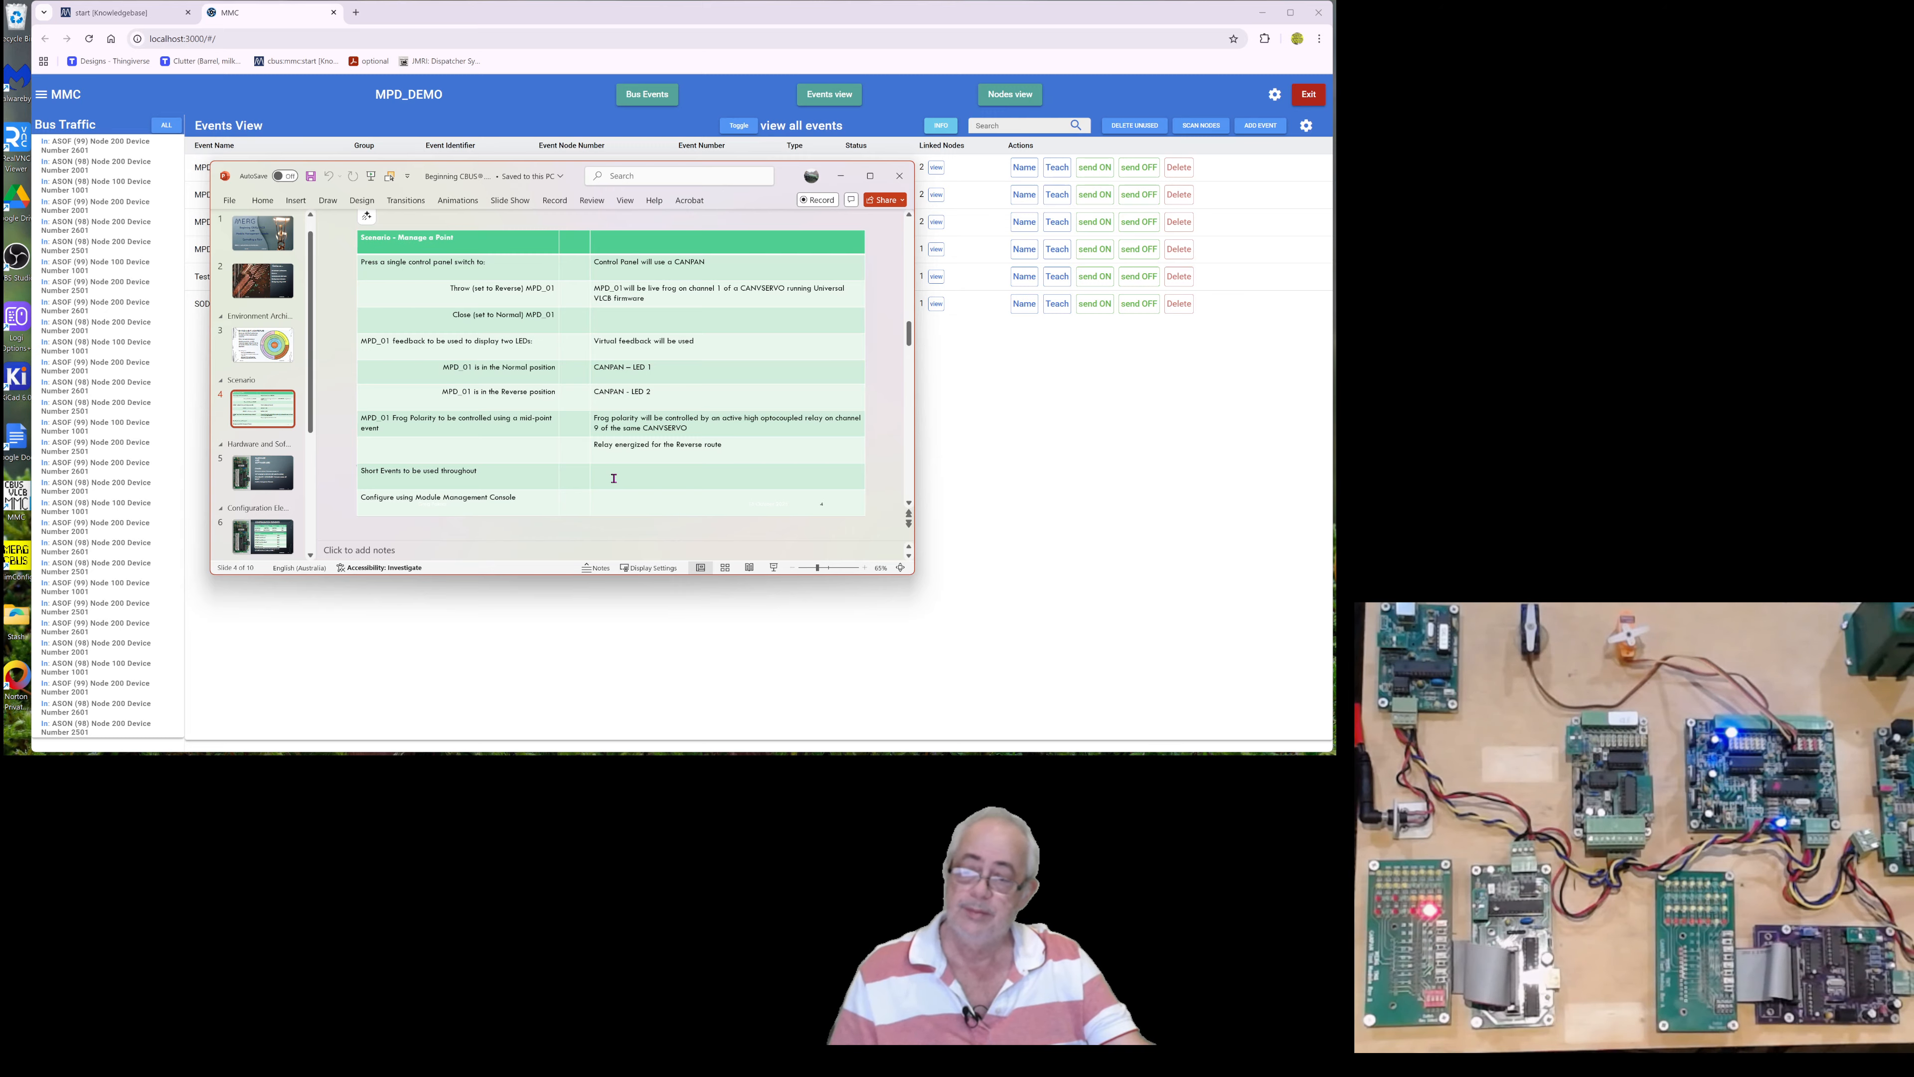
scroll(614, 478, "down", 1)
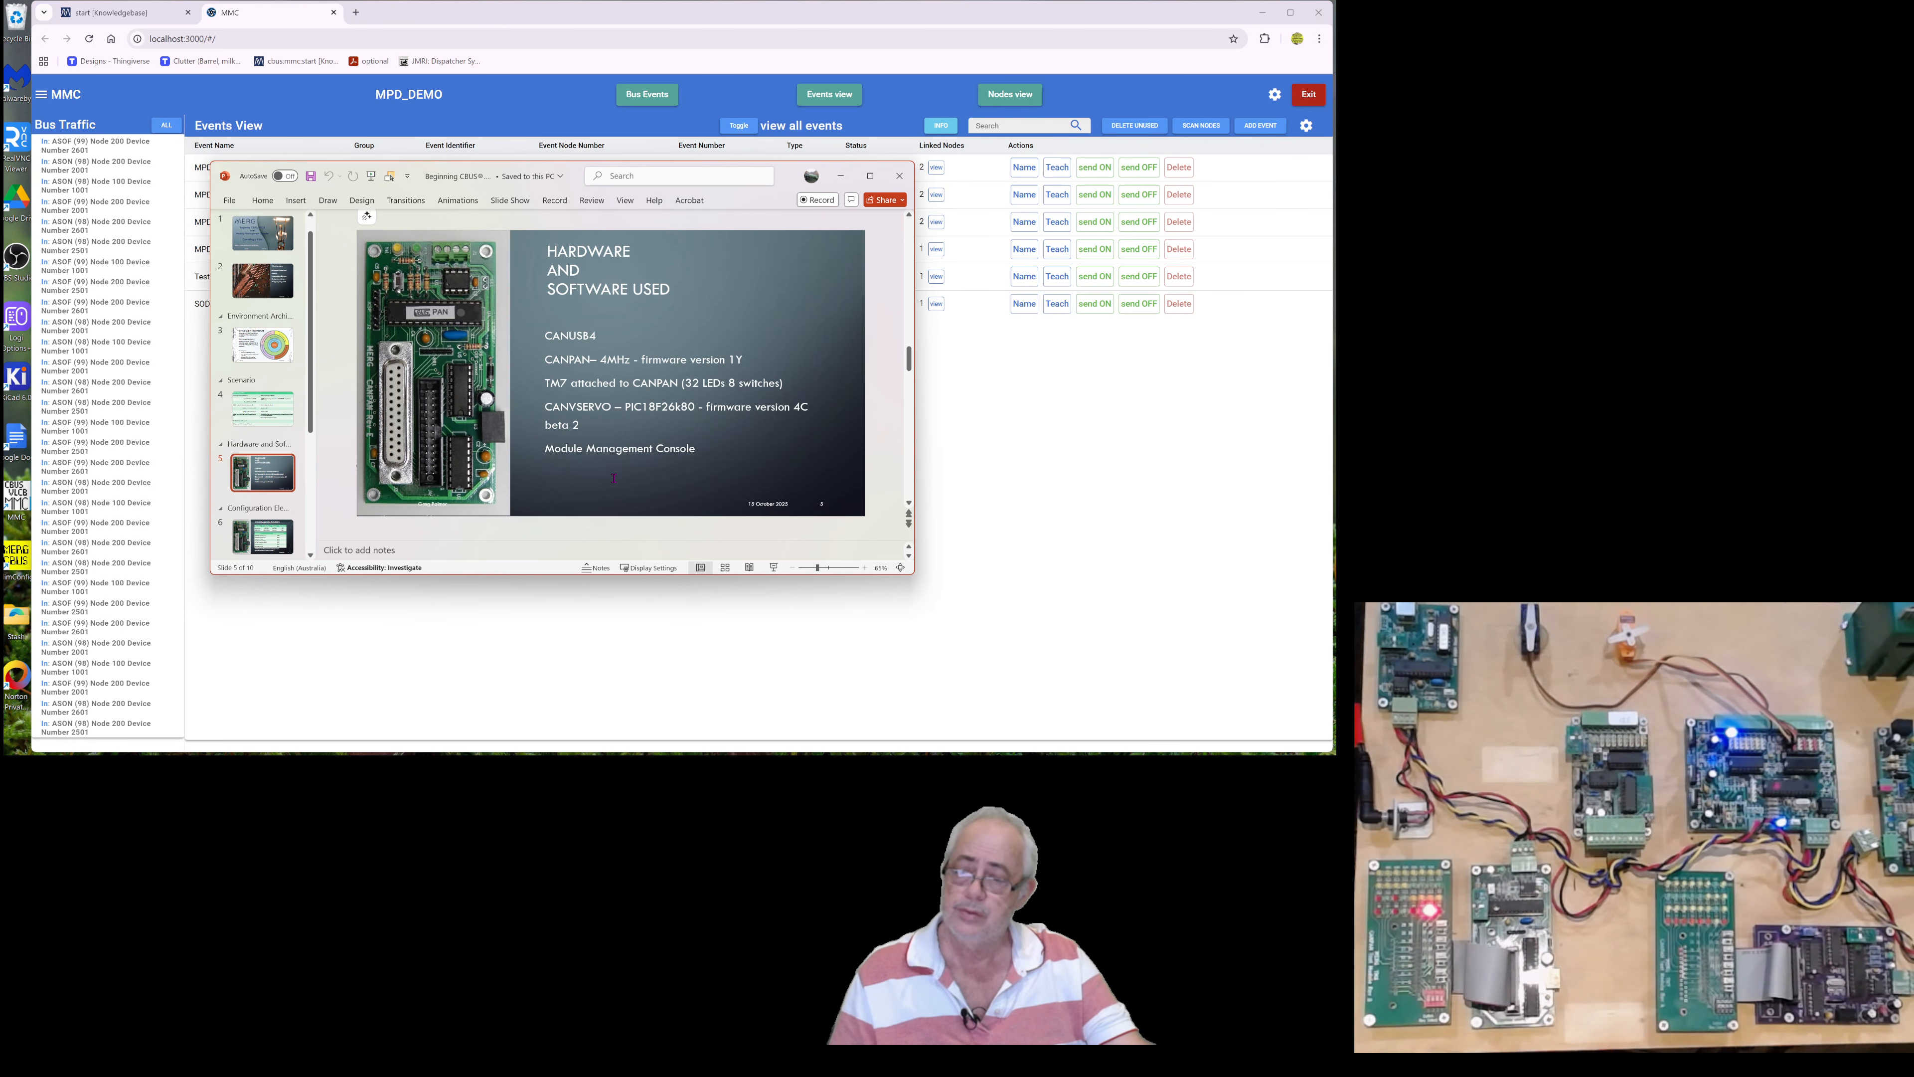
scroll(615, 482, "down", 1)
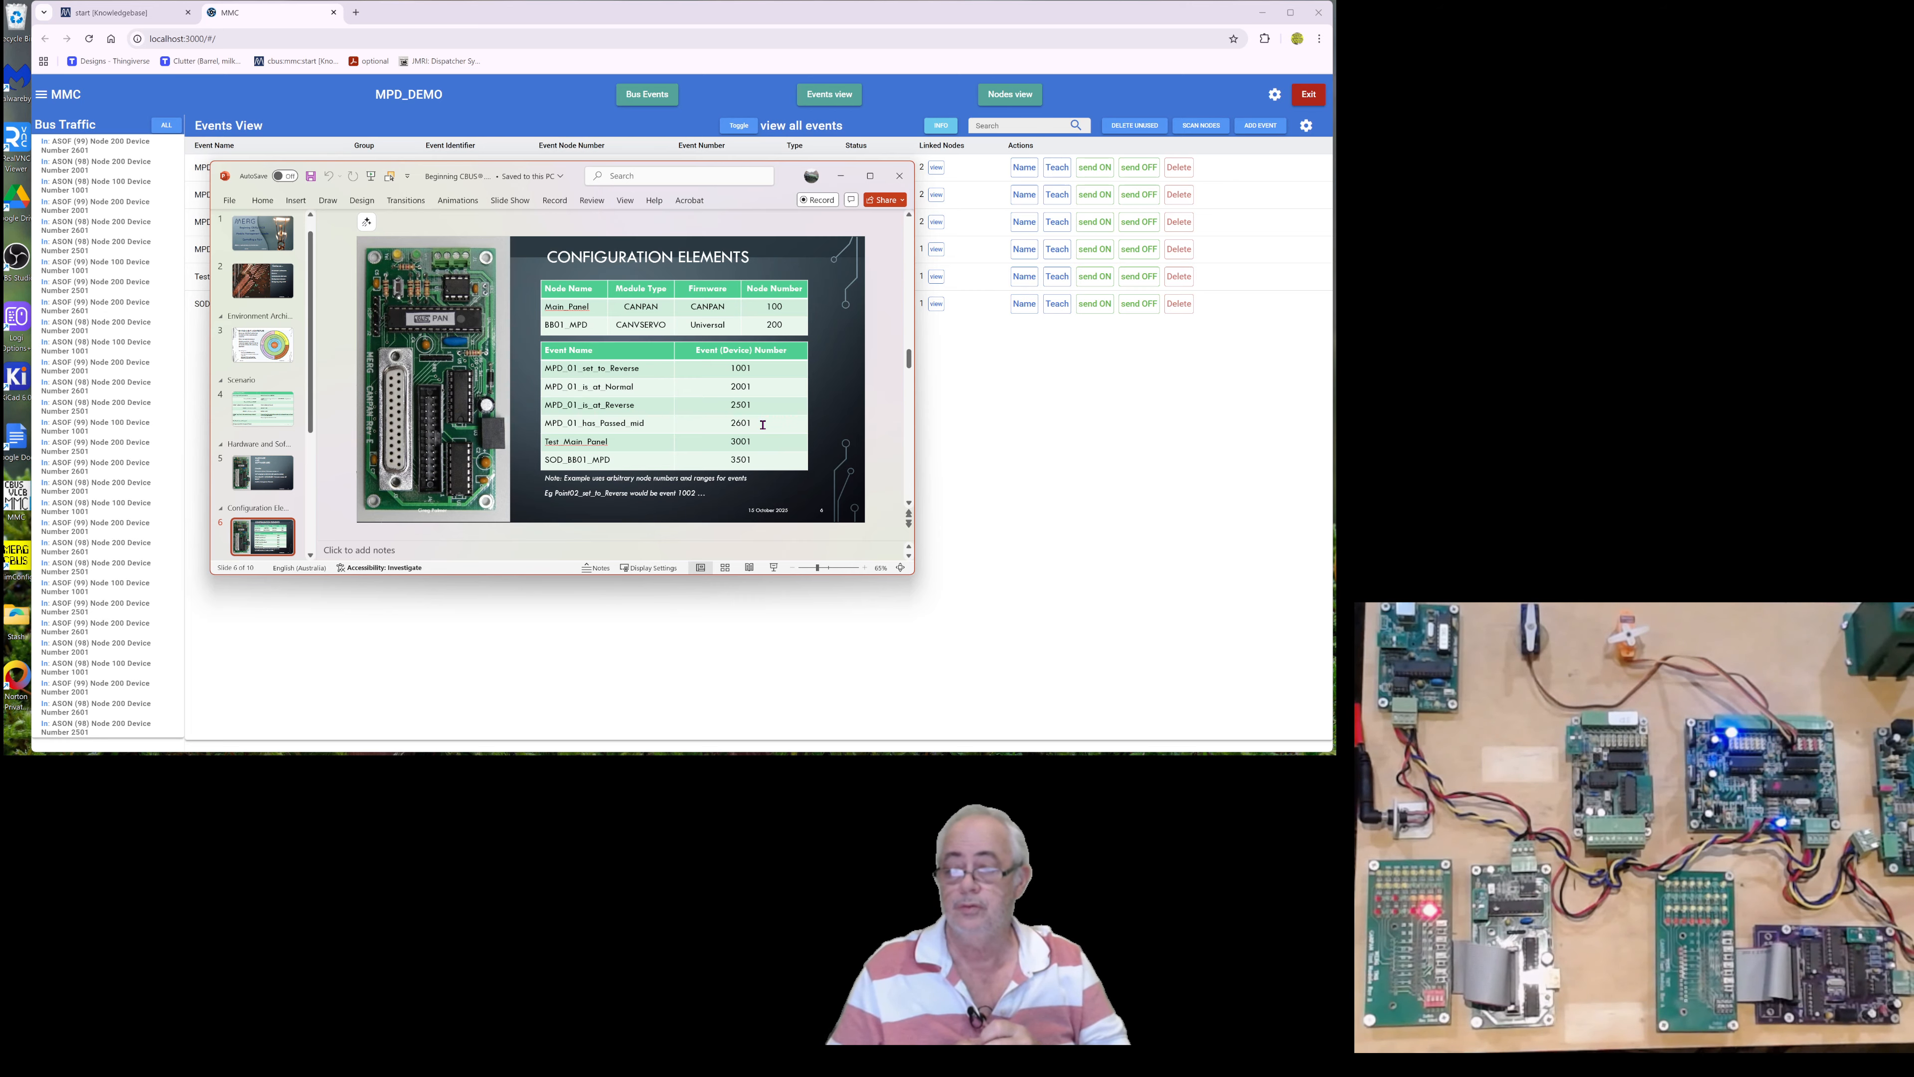
left_click(900, 175)
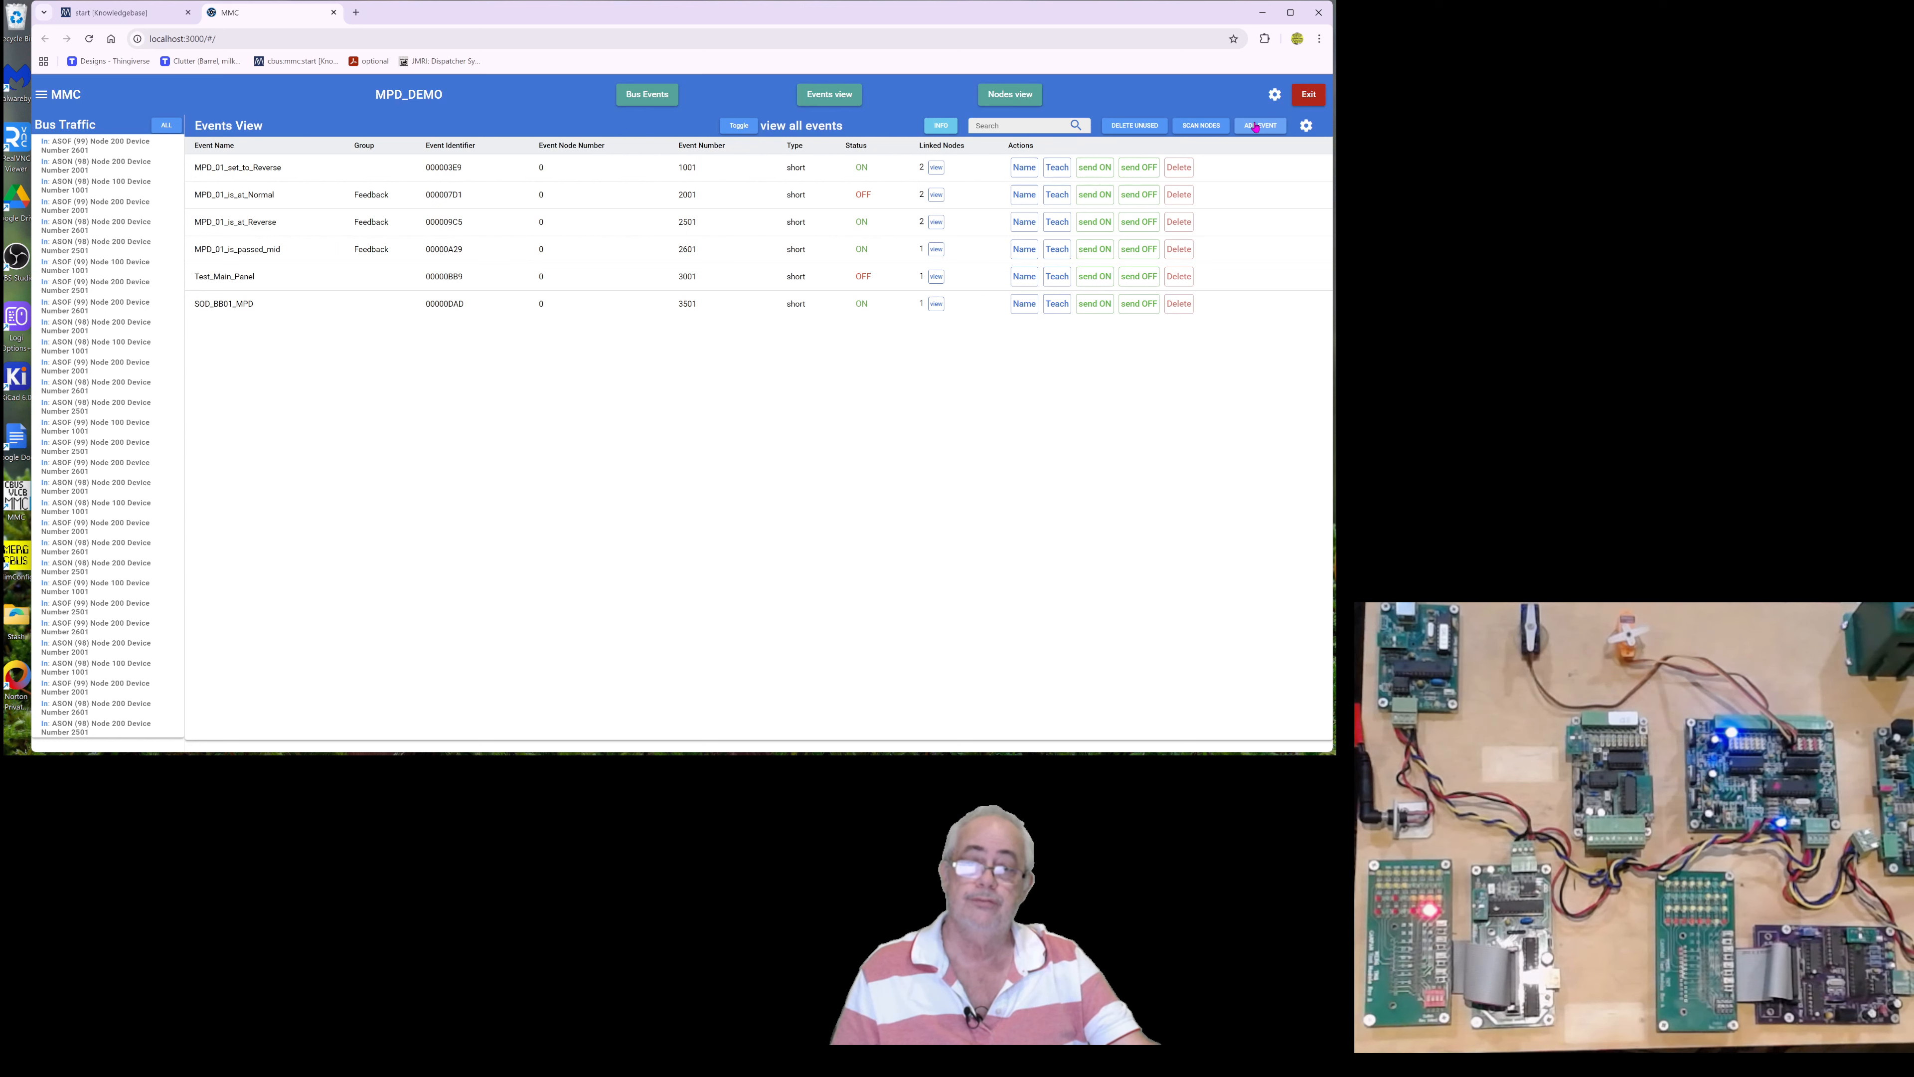
- Return to the list of nodes in MMC and examine the events stored on Main_Panel
left_click(1010, 93)
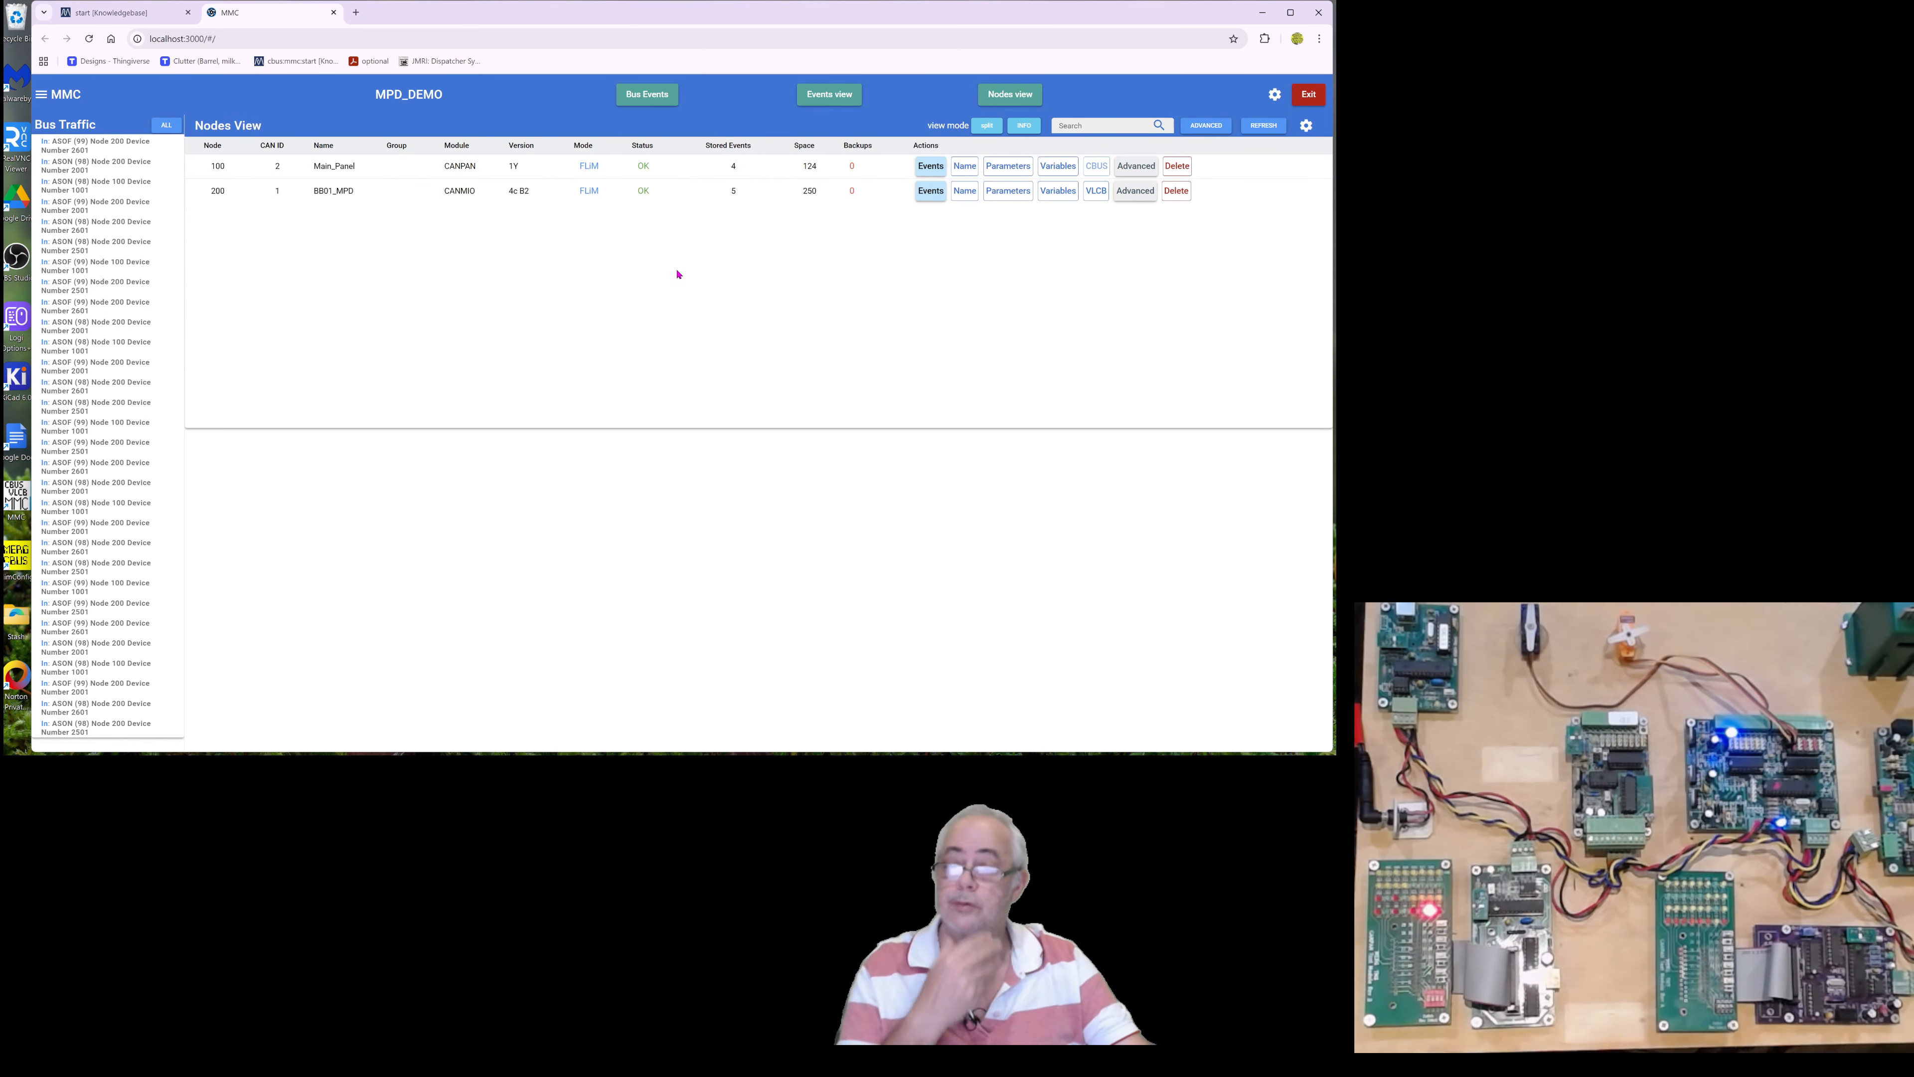
left_click(930, 166)
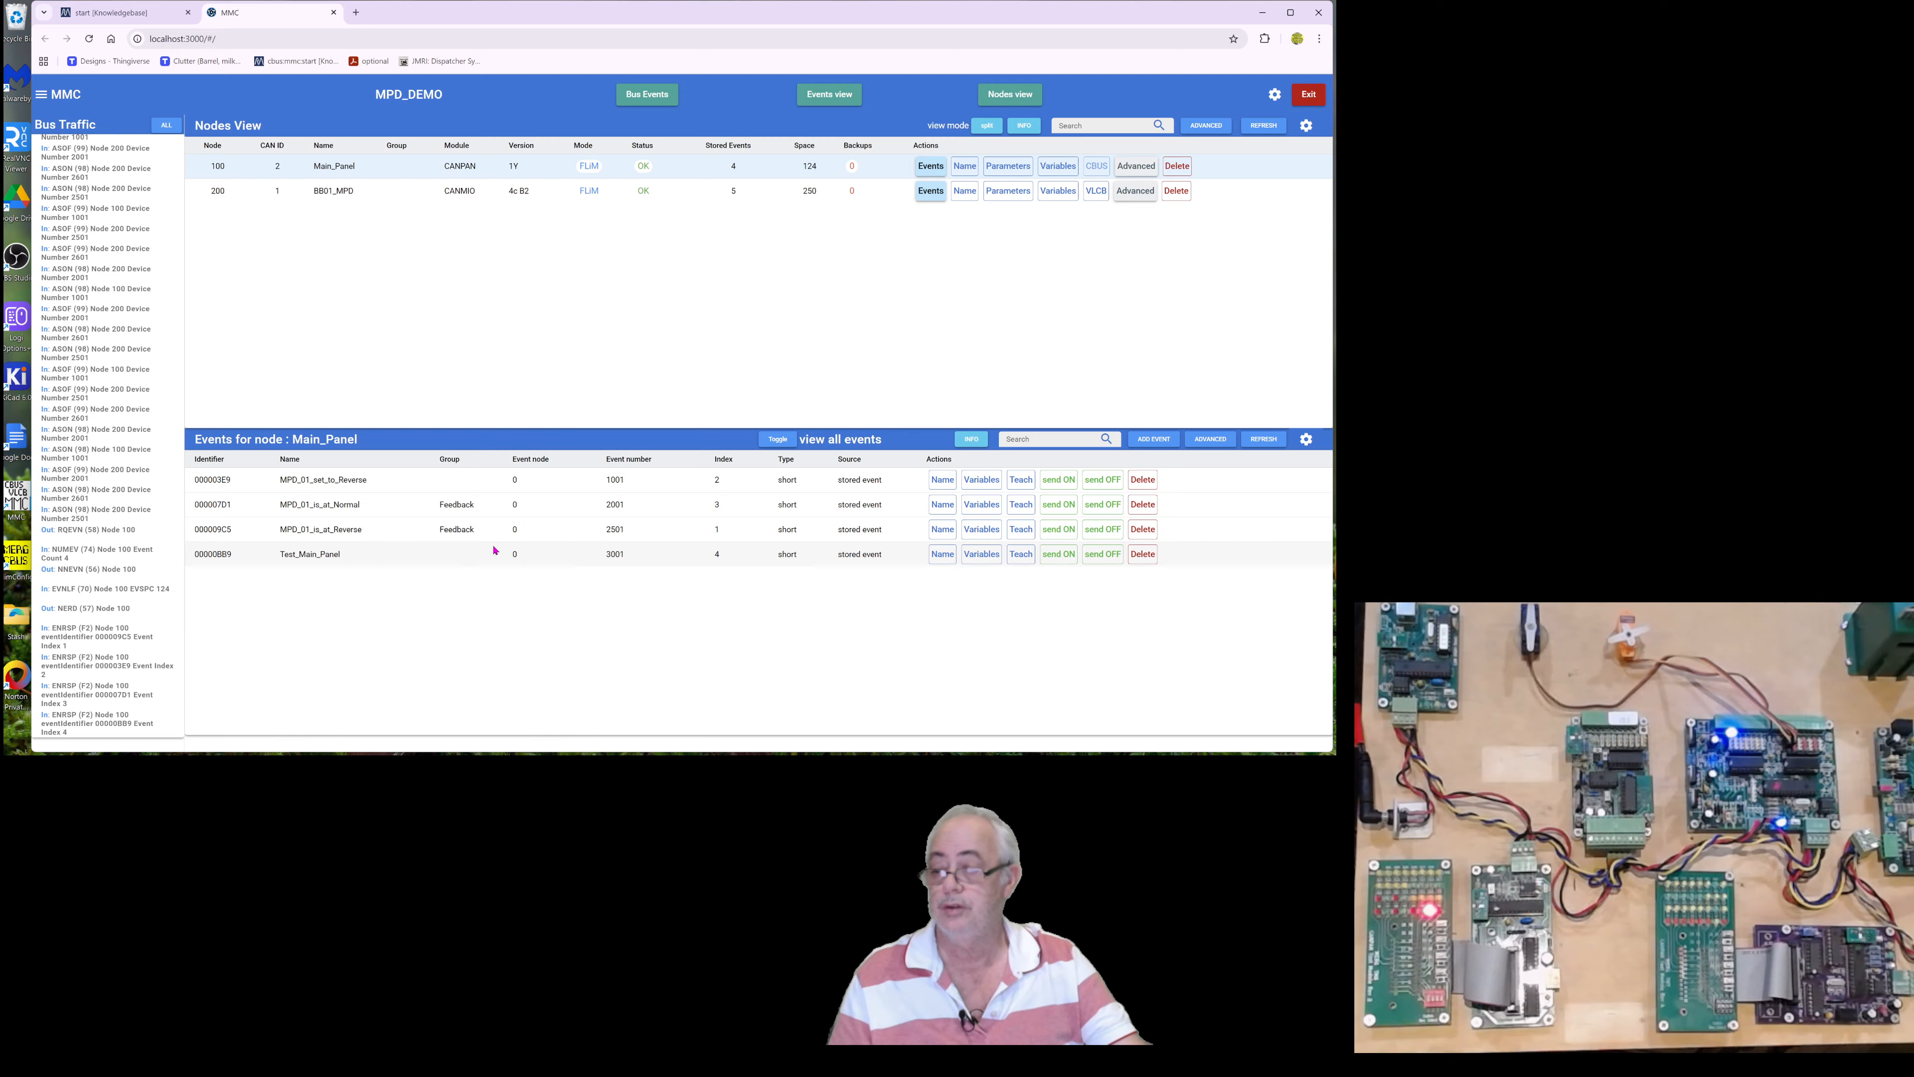
left_click_drag(296, 555, 280, 555)
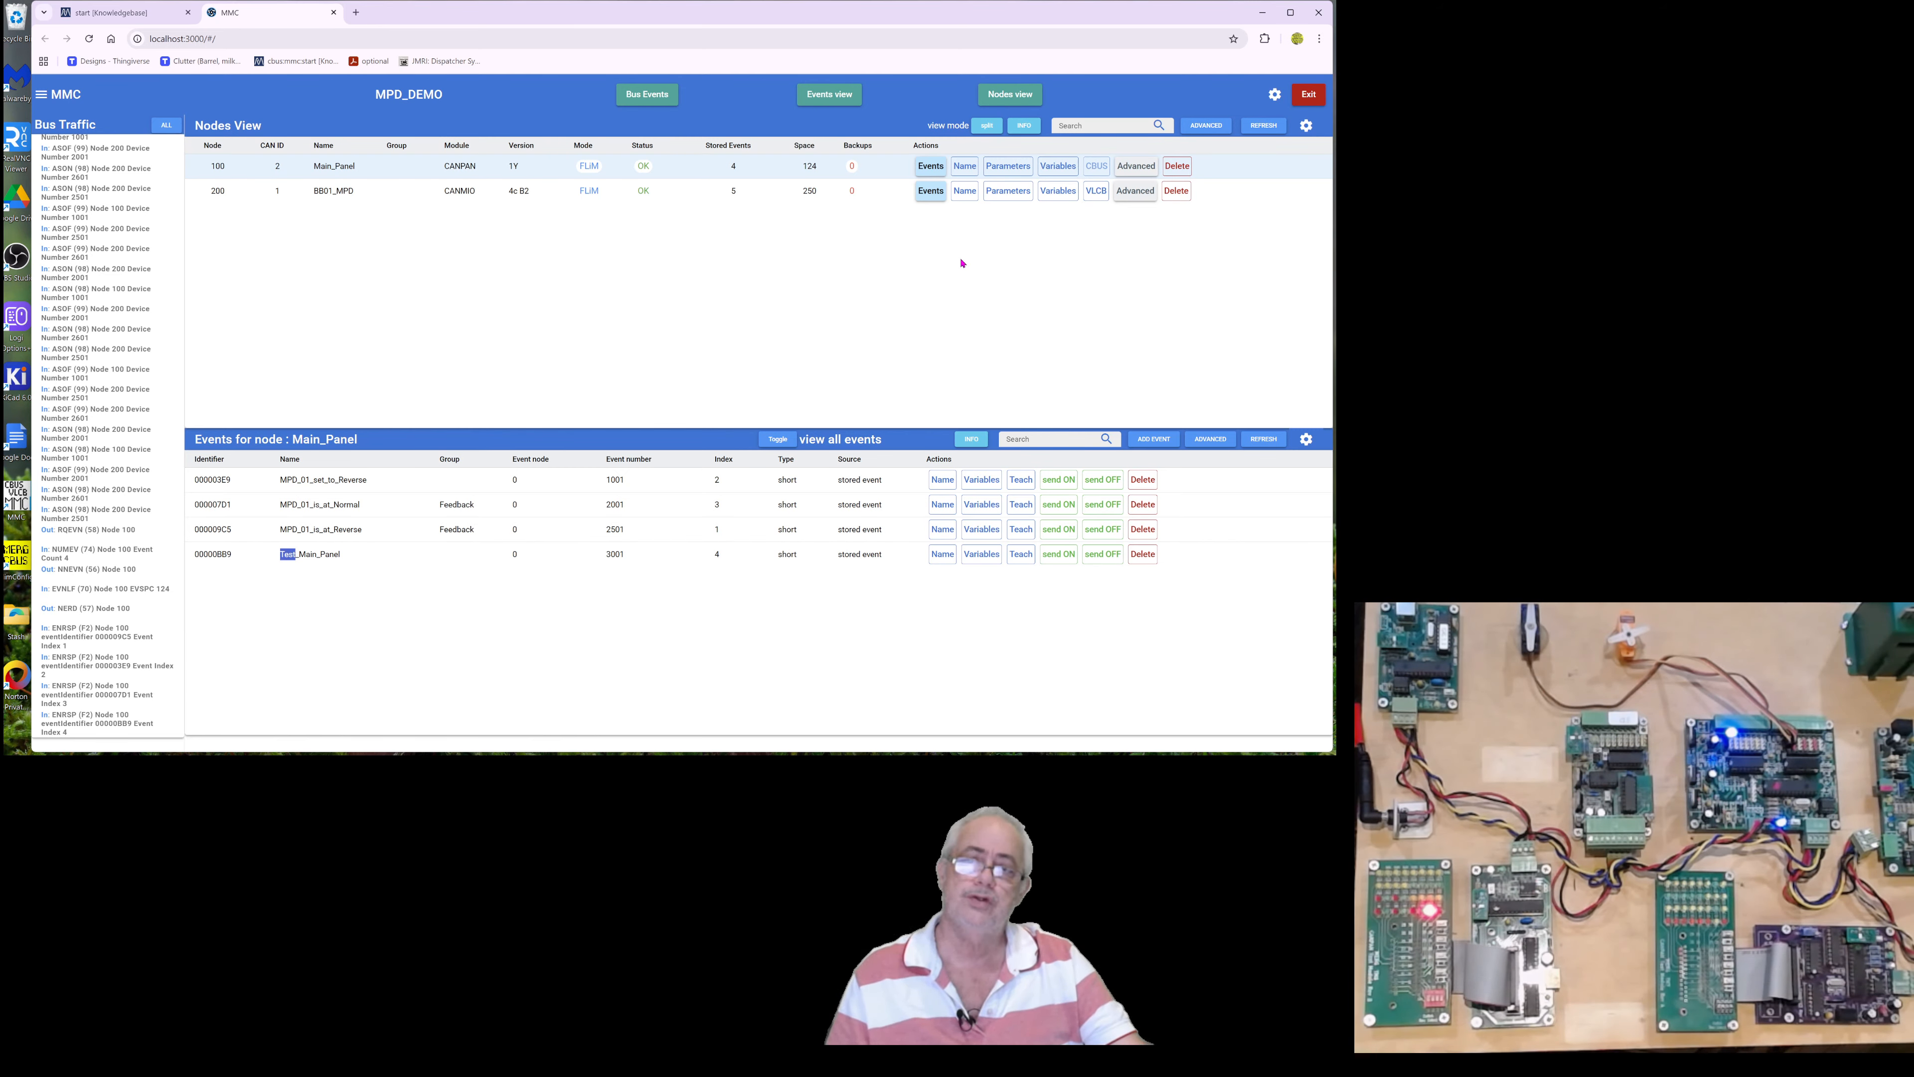
mouse_move(662, 753)
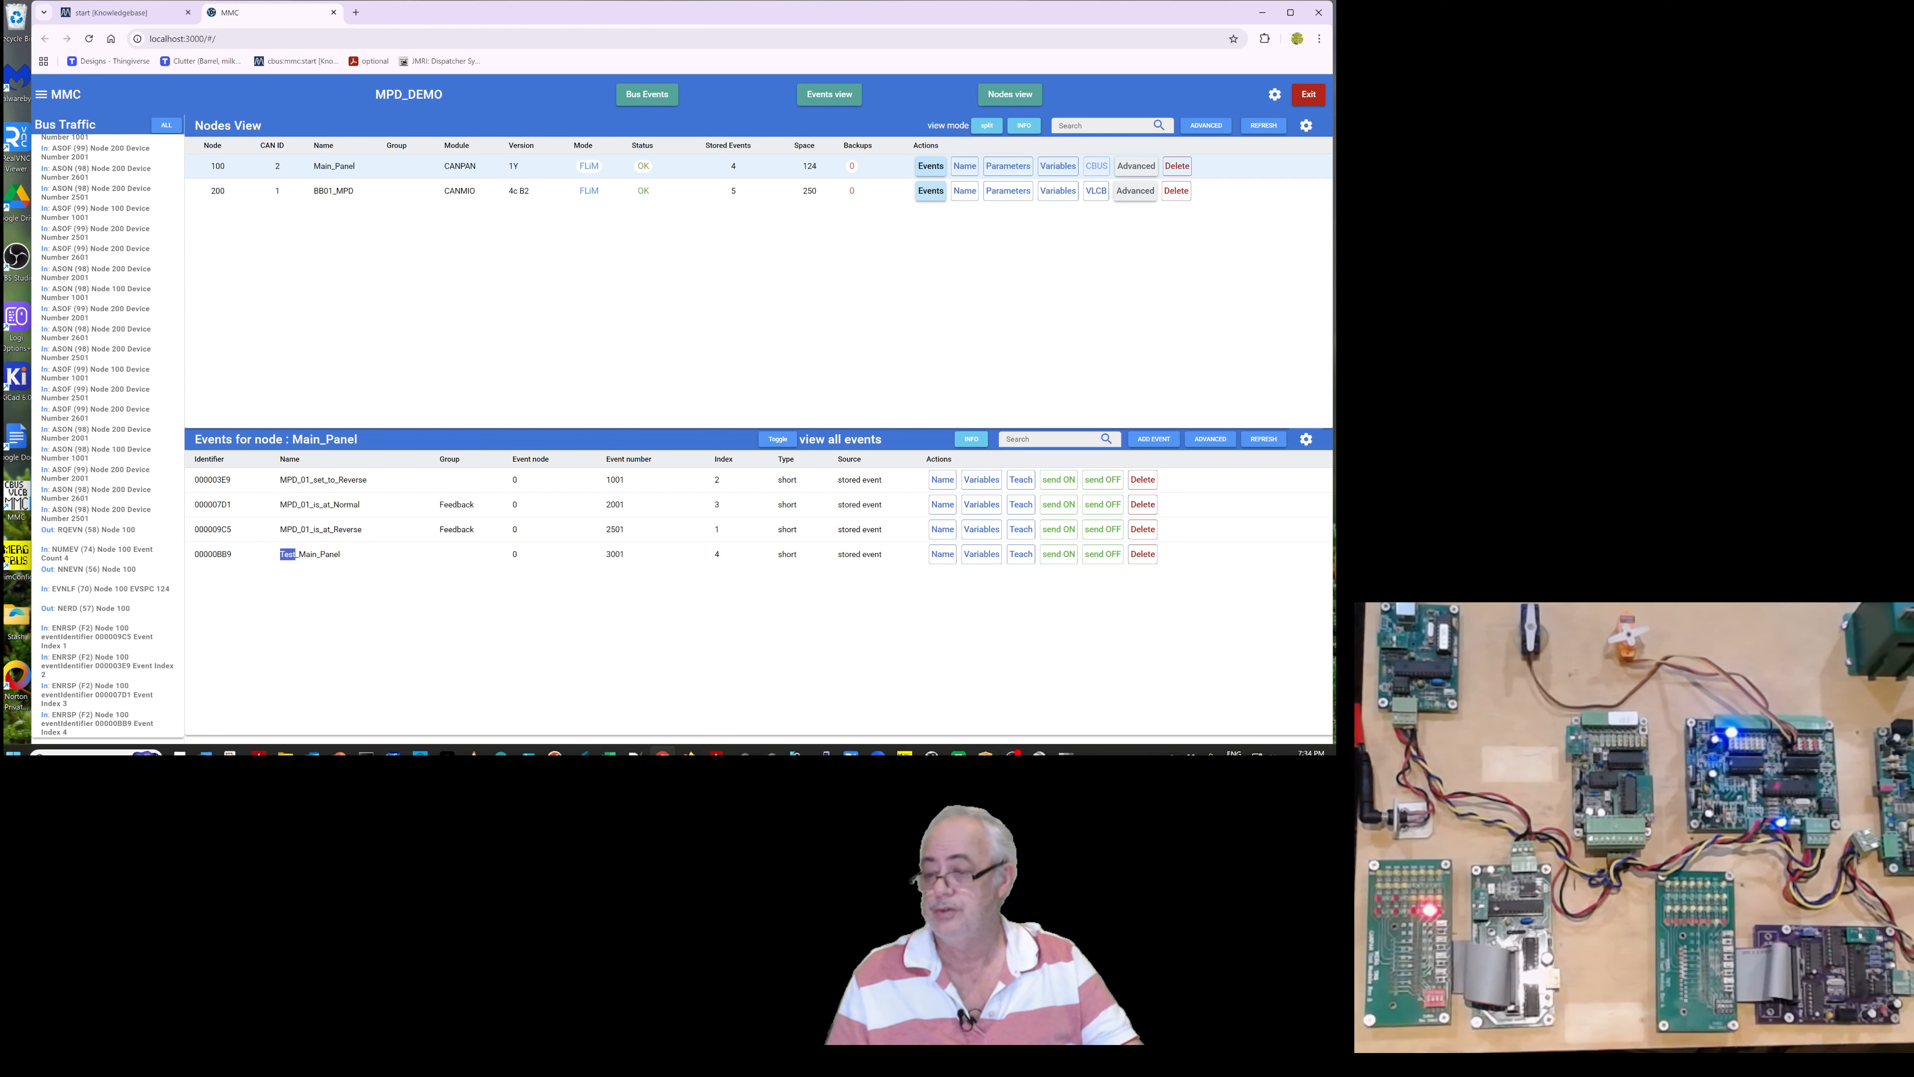
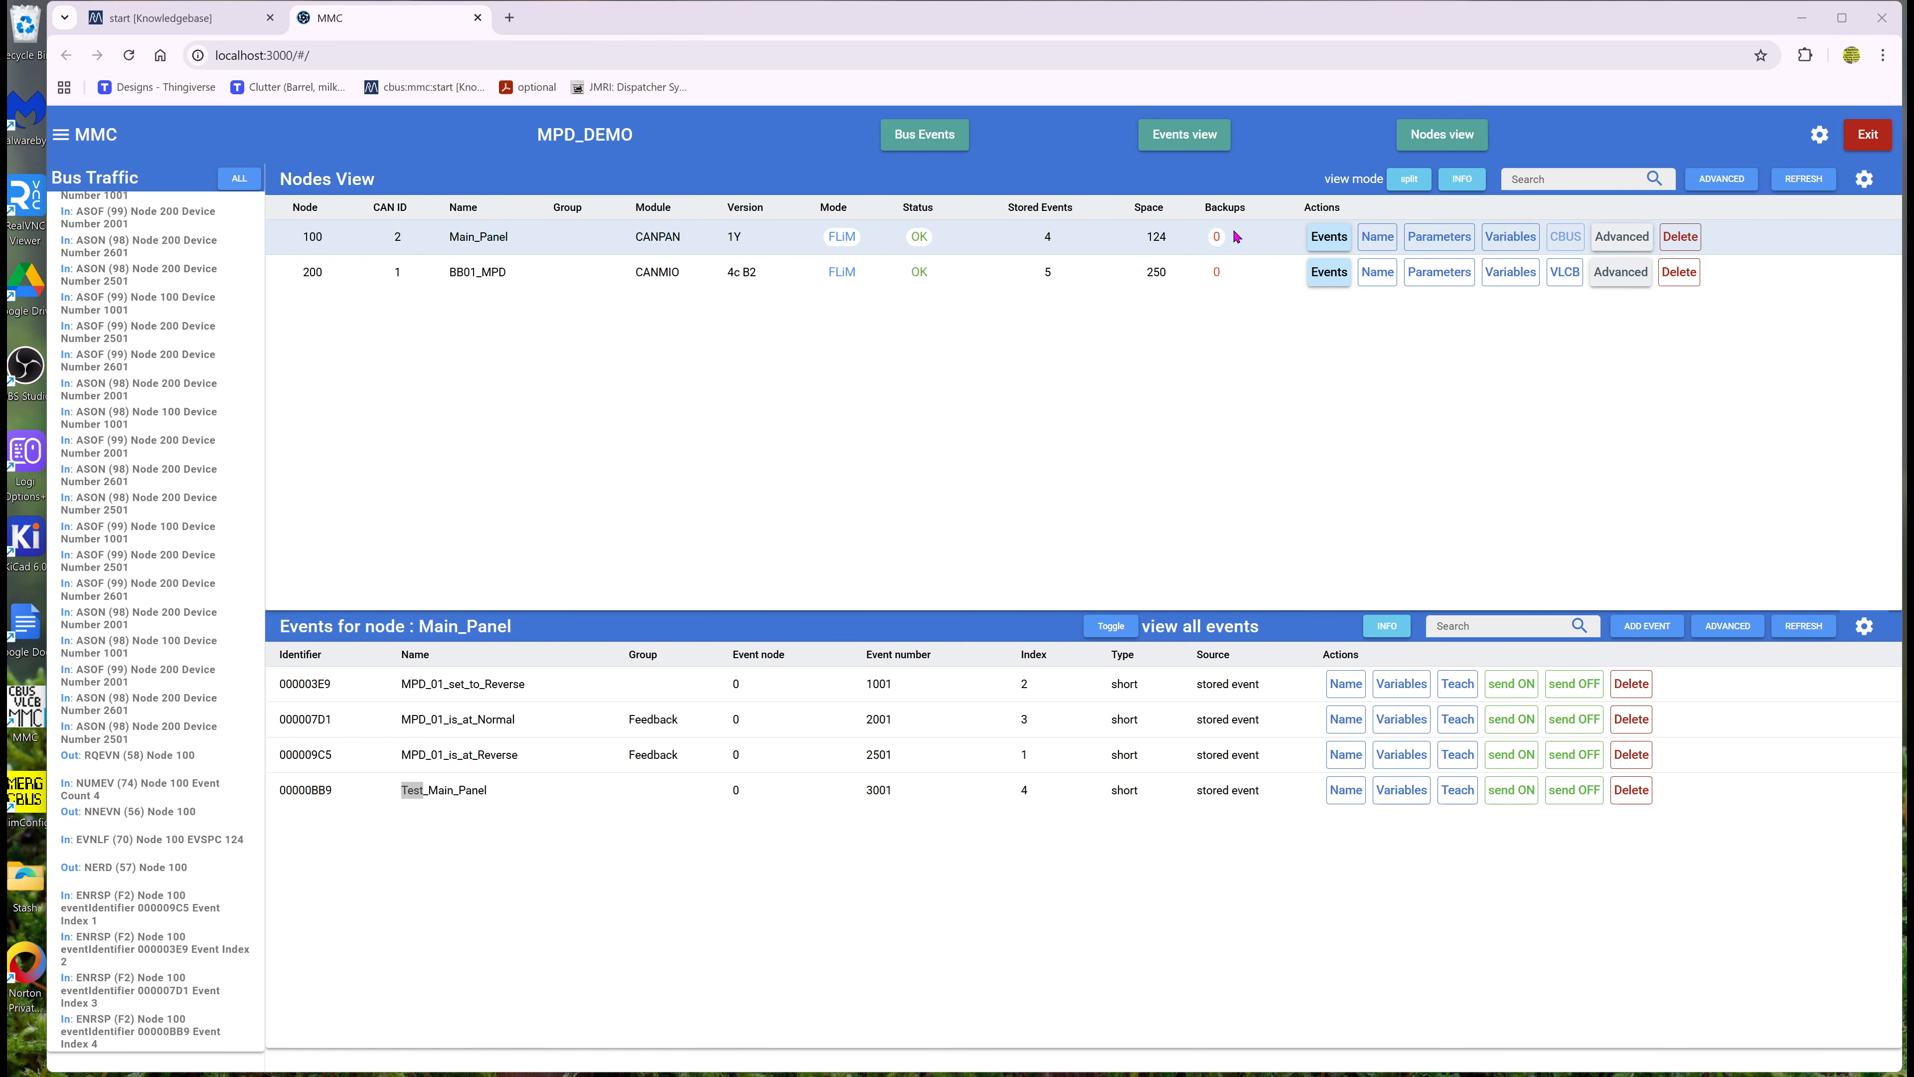
- Back up the configuration of node 100, Main_Panel
left_click(1624, 239)
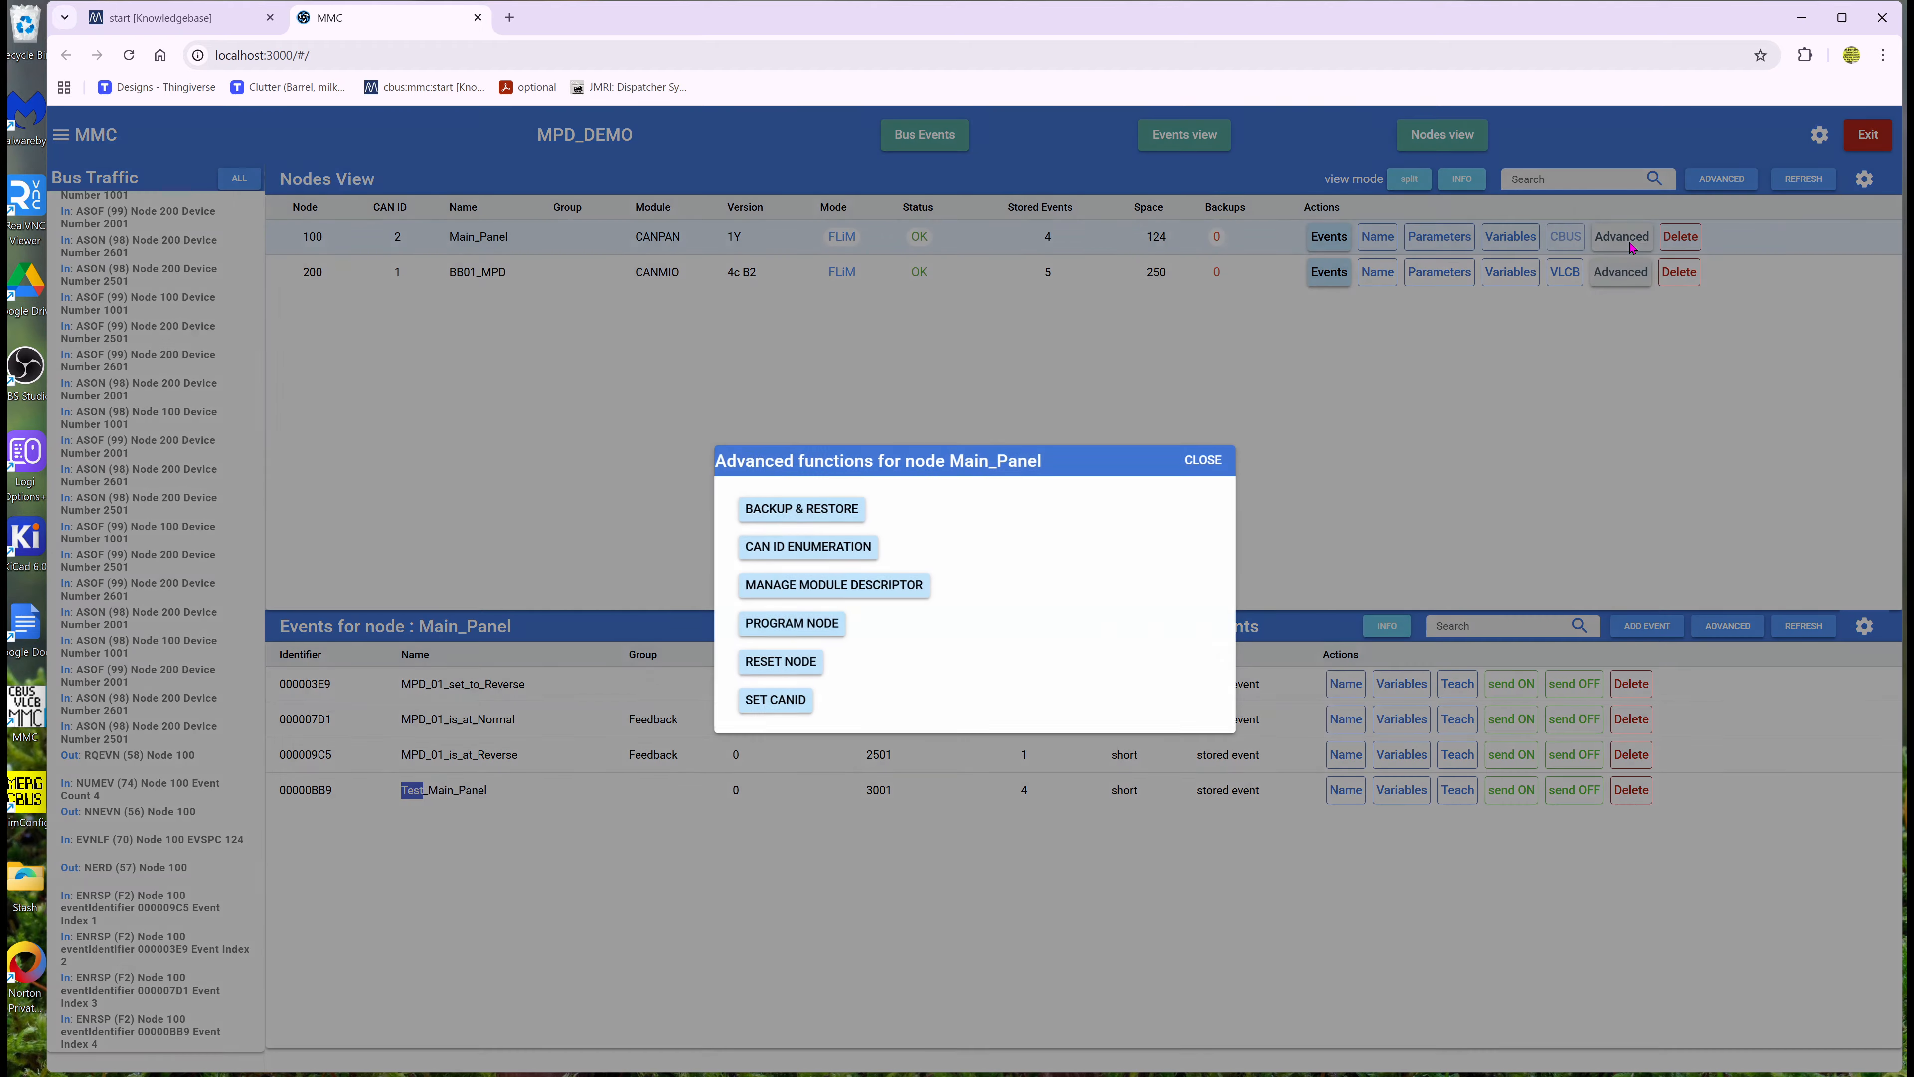
left_click(828, 523)
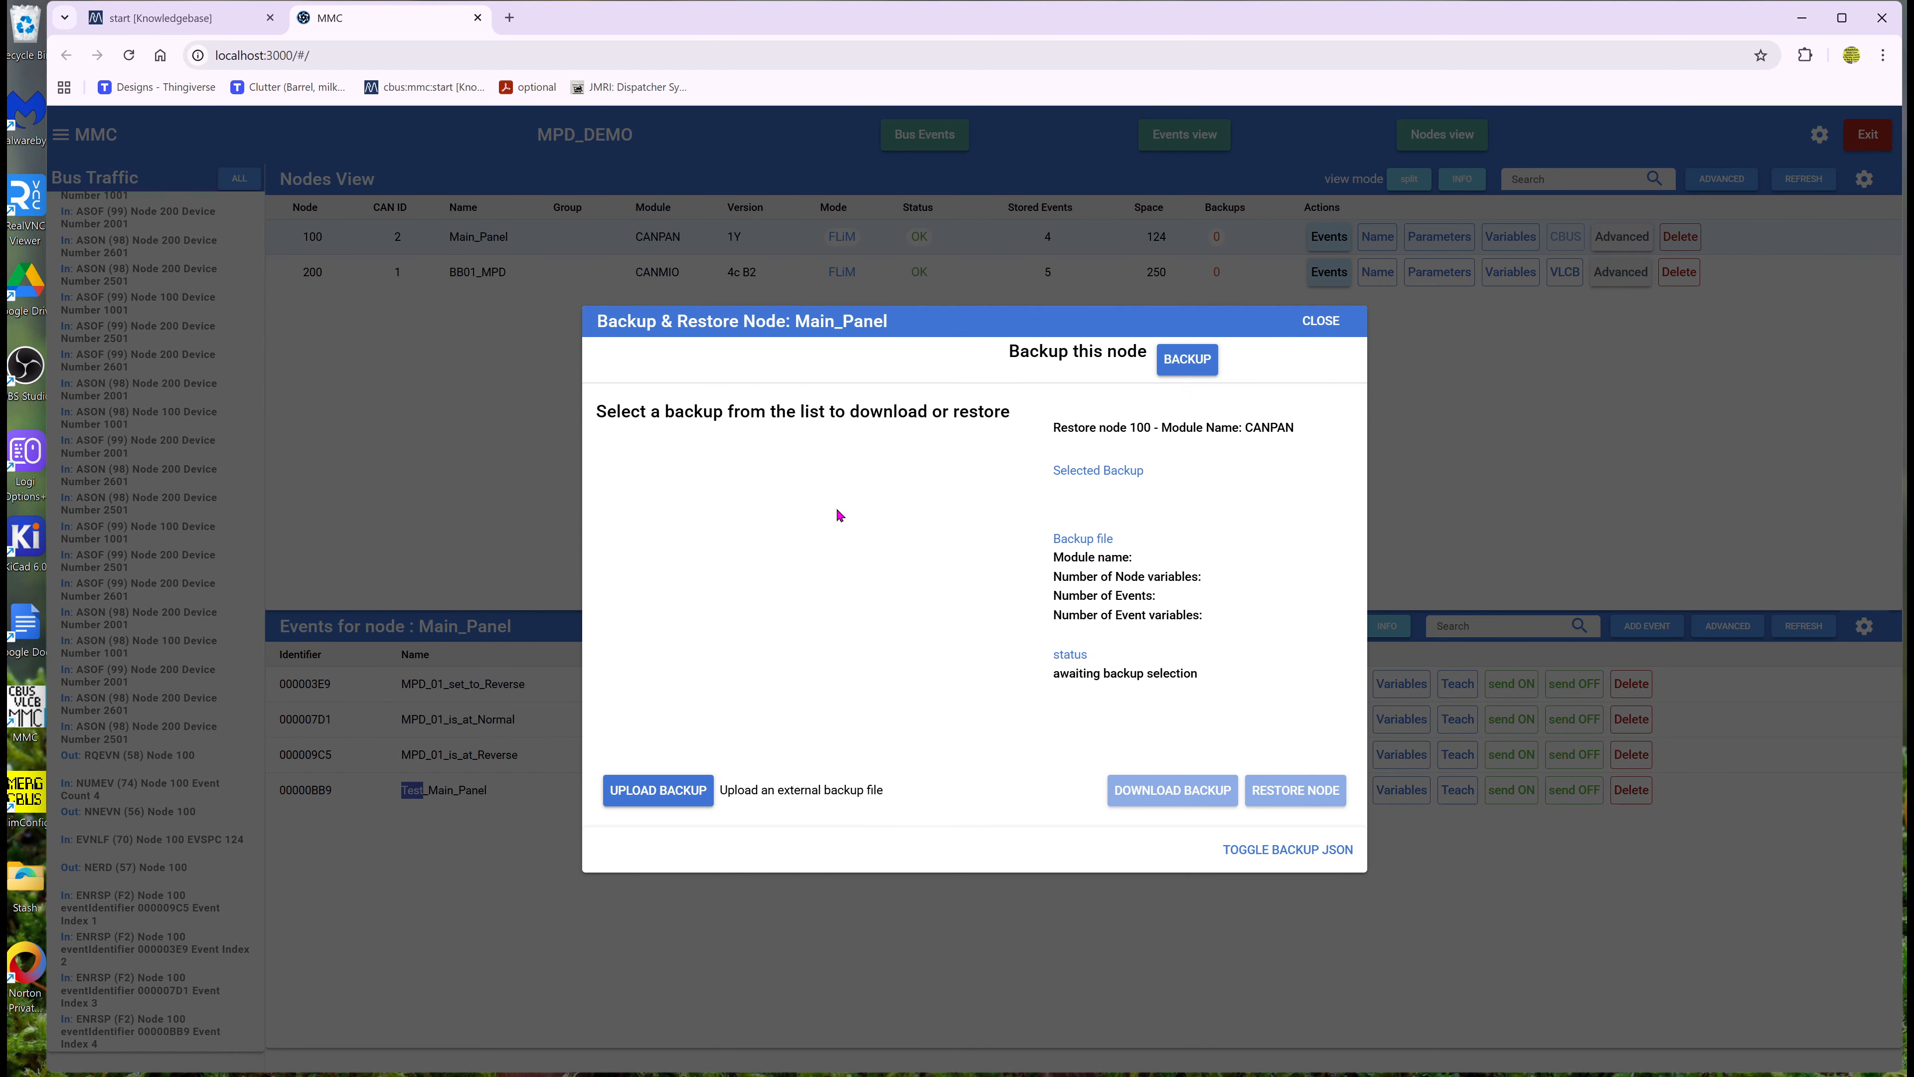
left_click(1188, 365)
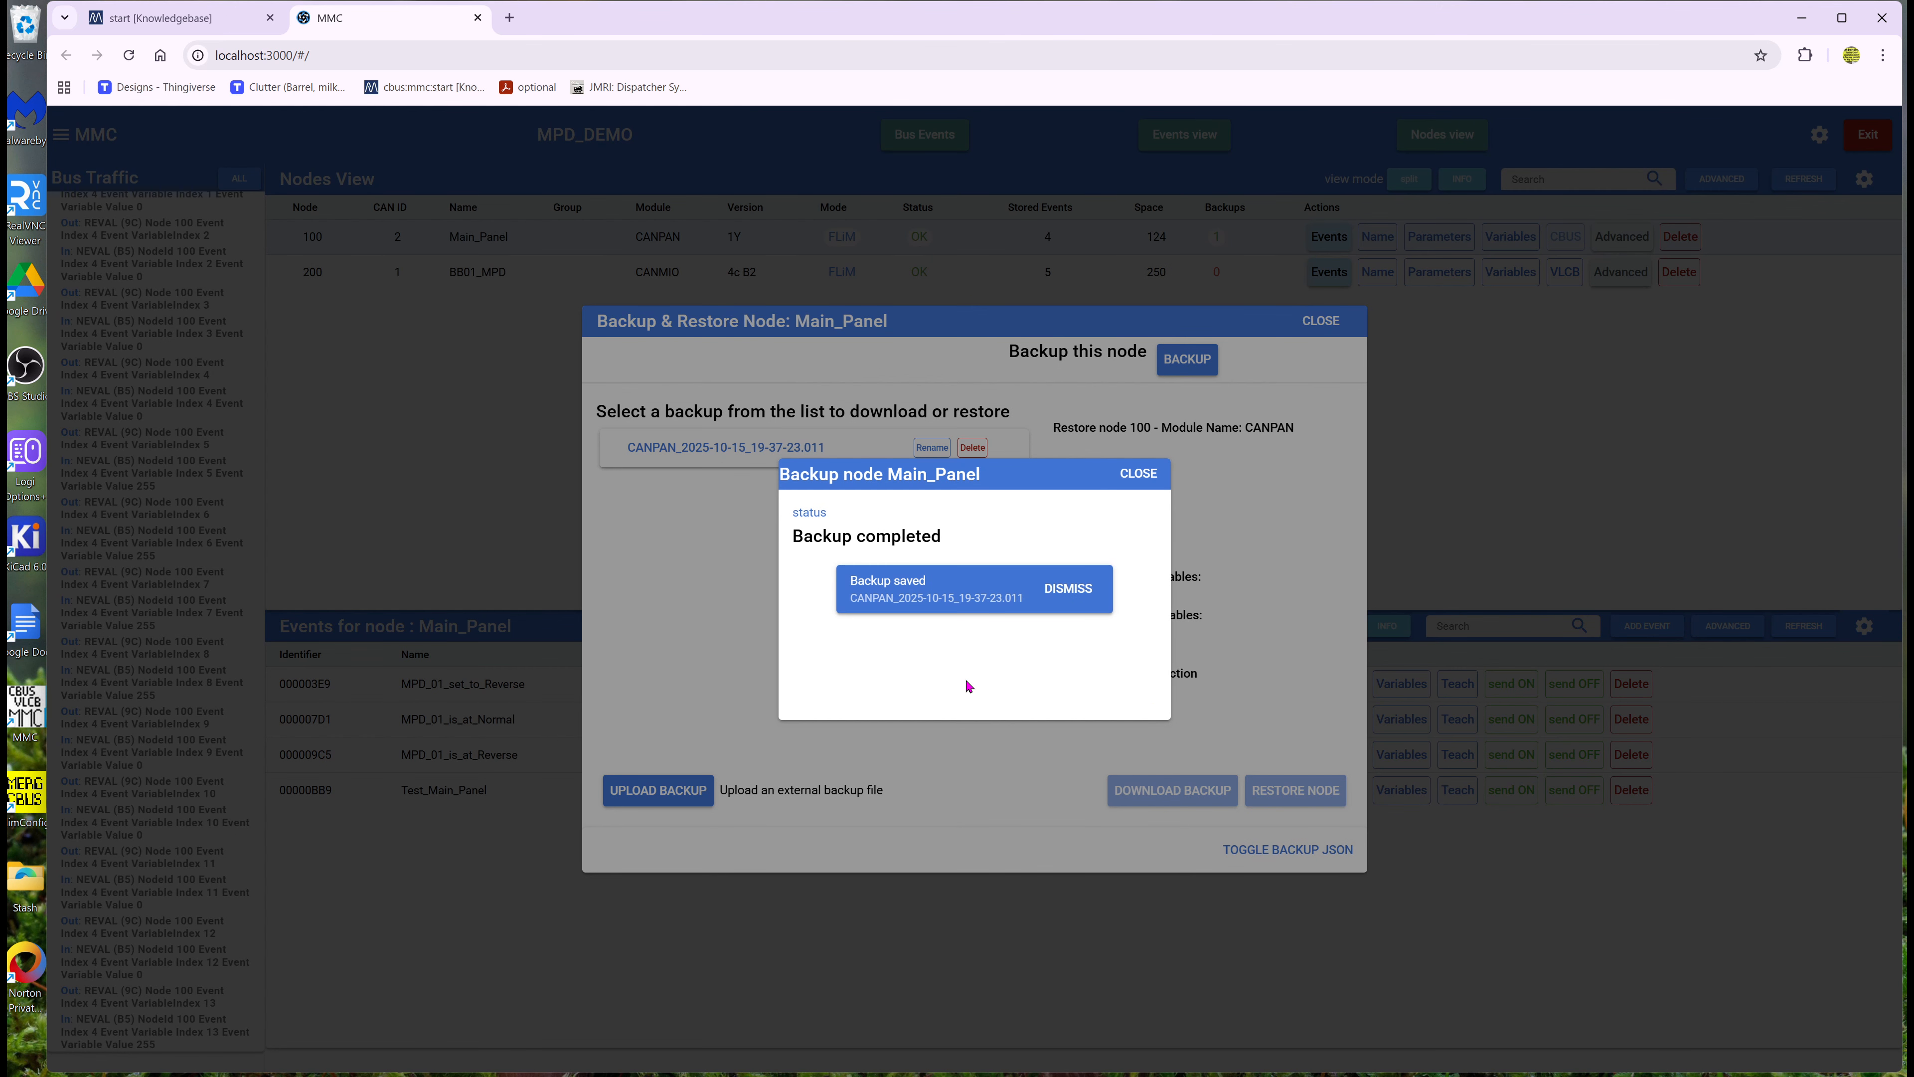
left_click(1144, 479)
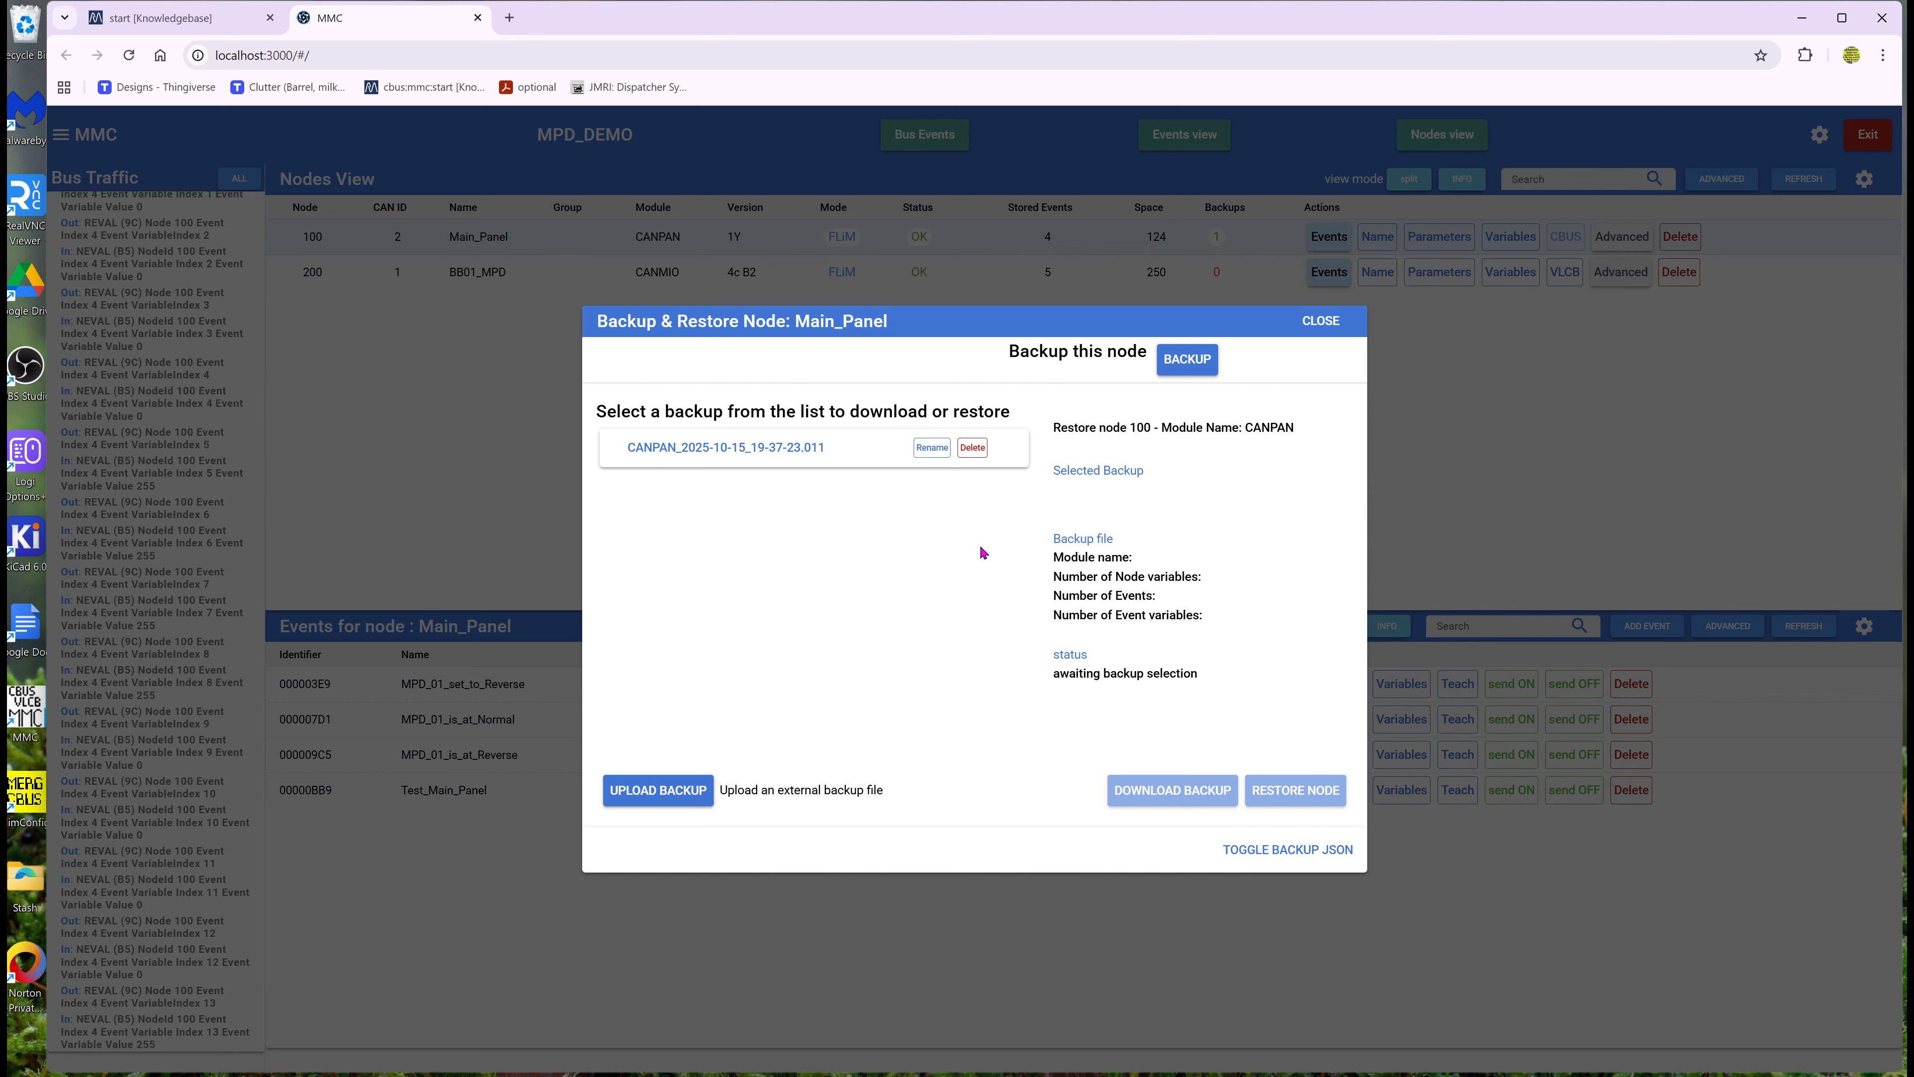
left_click(1334, 334)
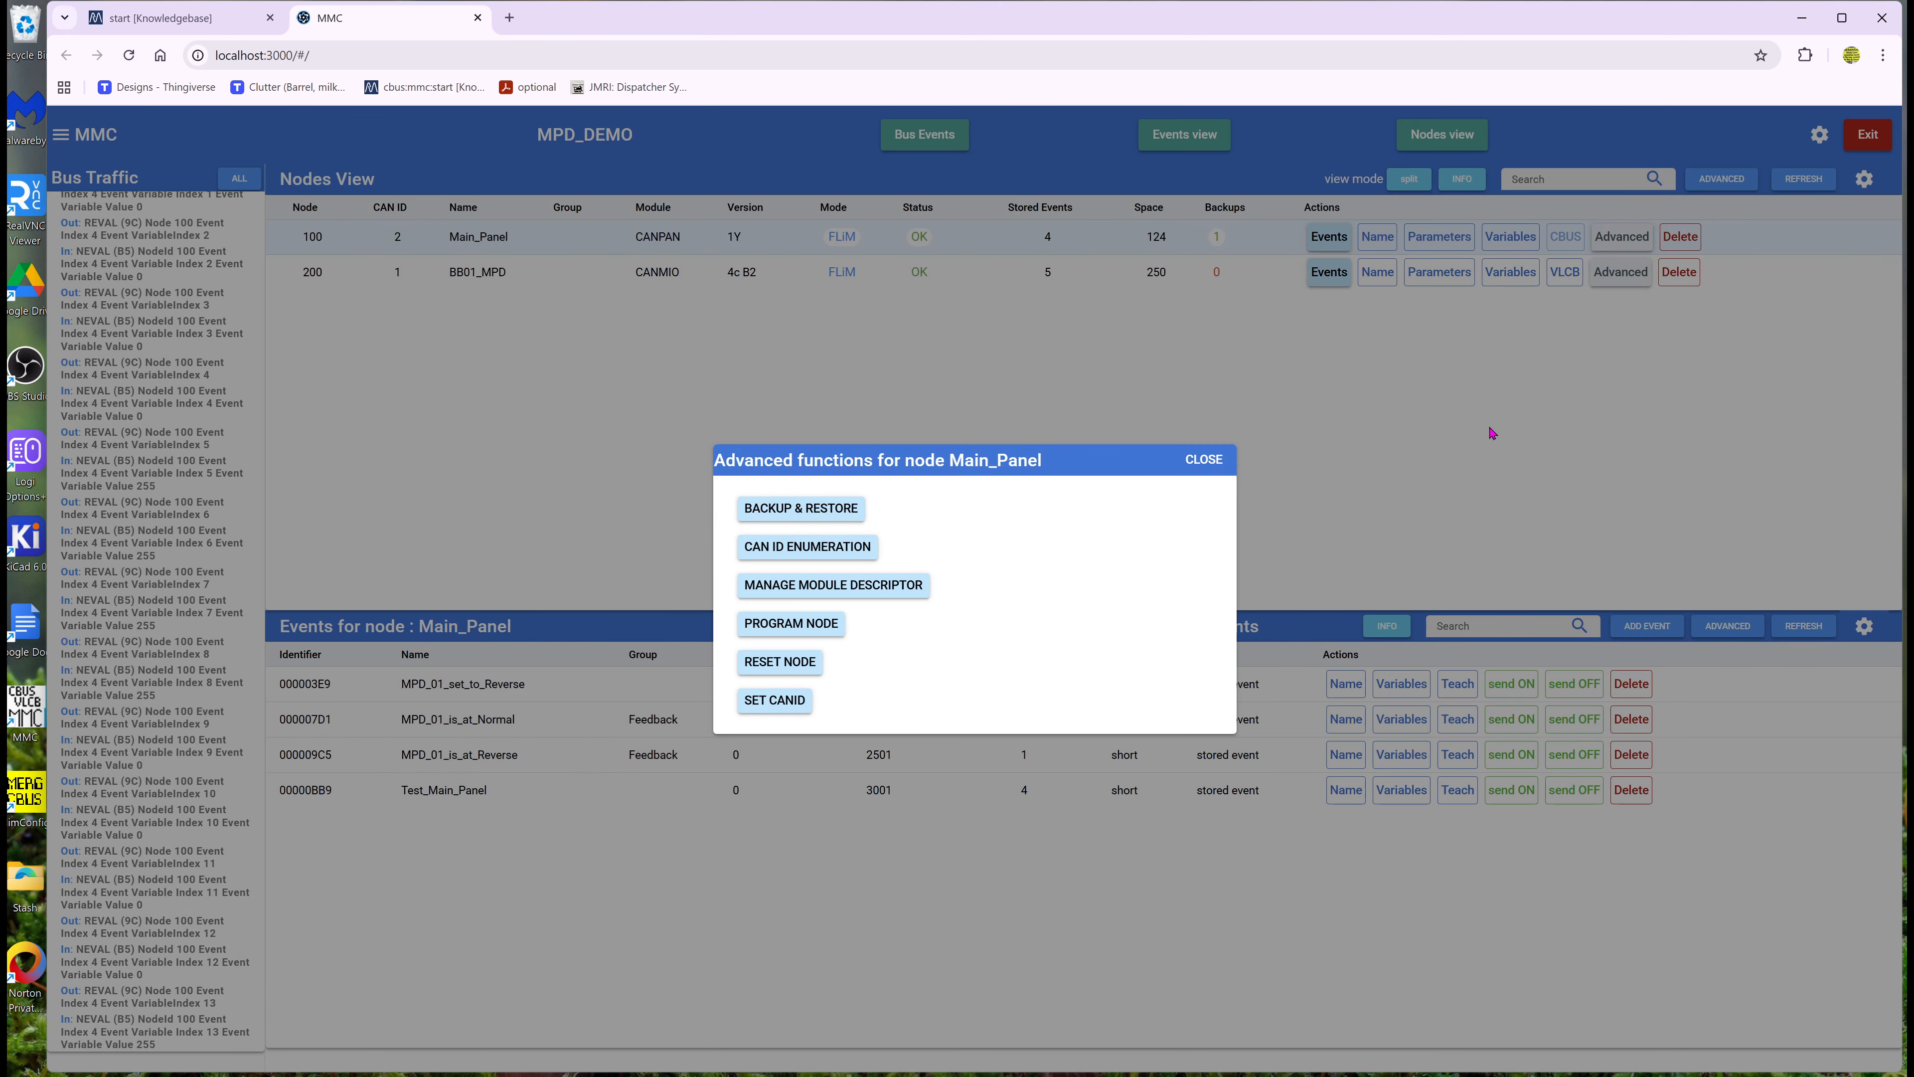
left_click(1203, 460)
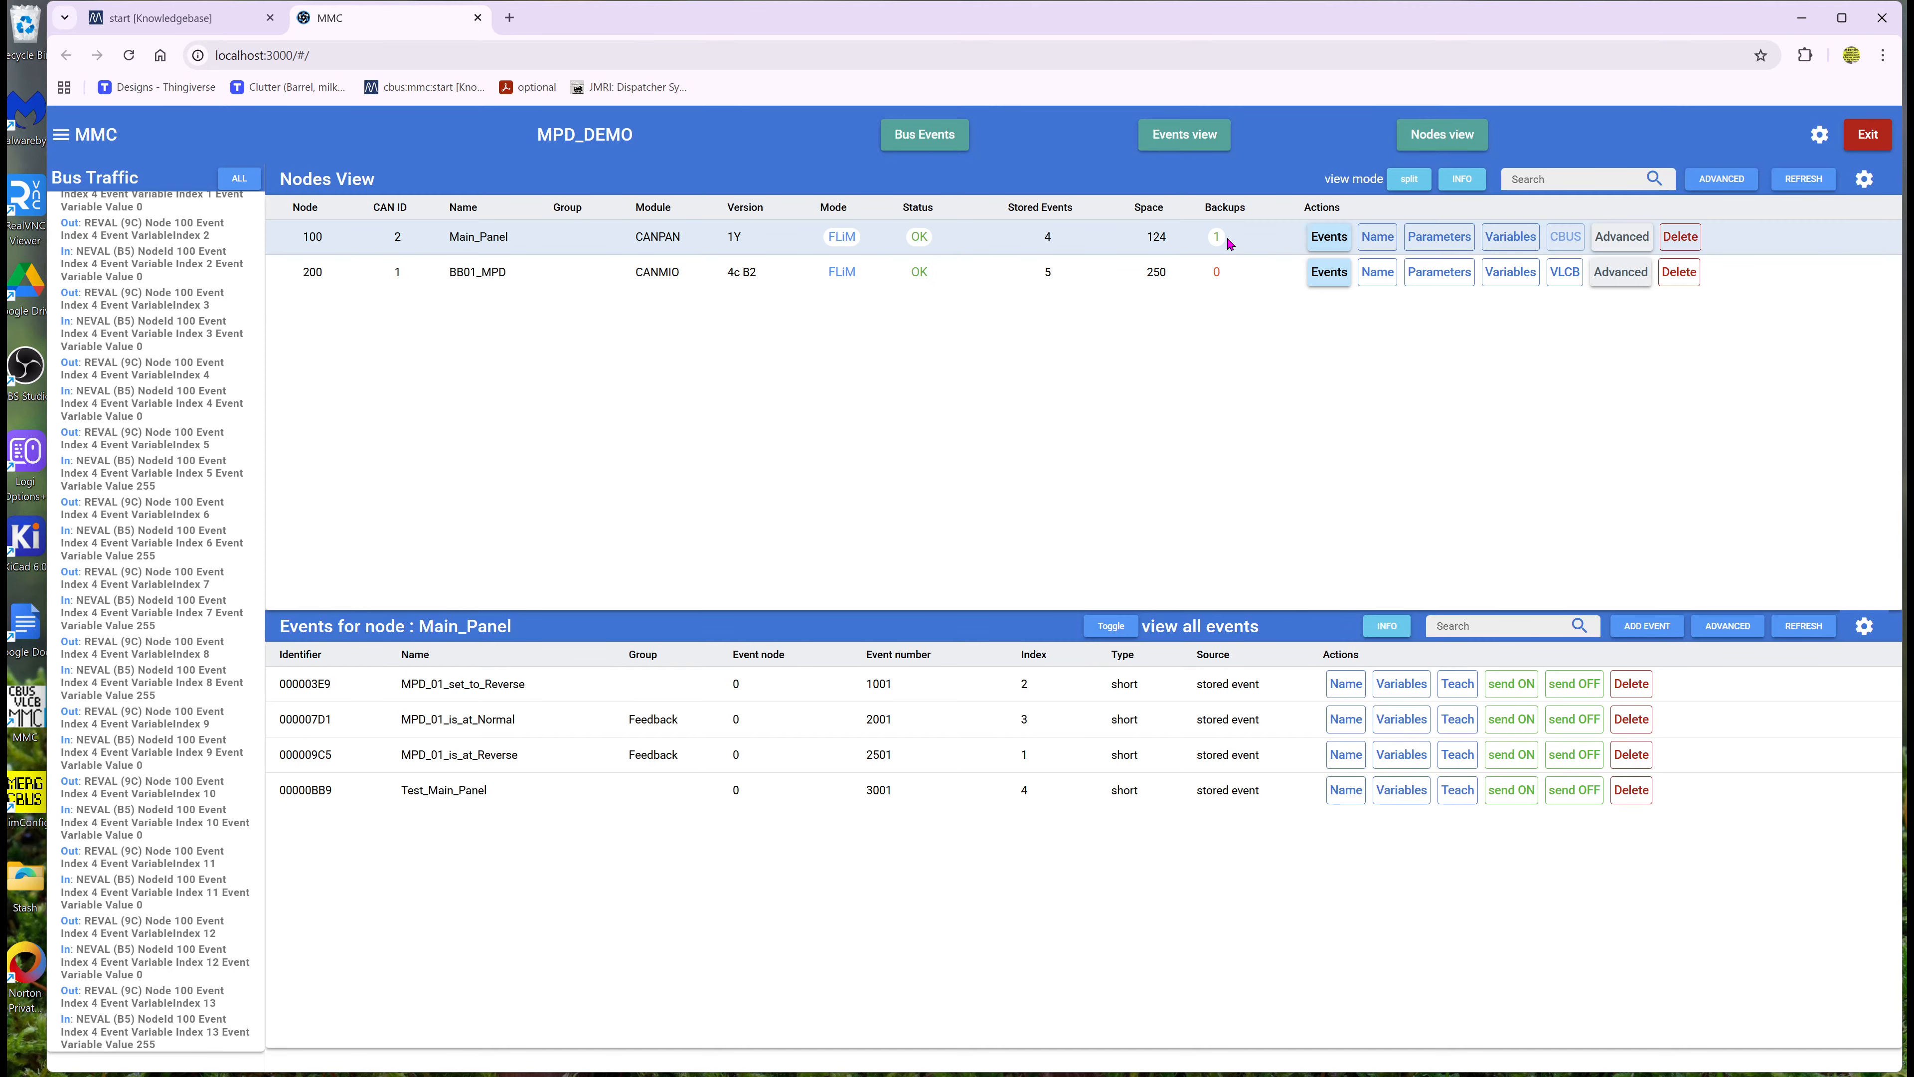
- Back up the configuration of node 200, BB01_MPD
left_click(1608, 275)
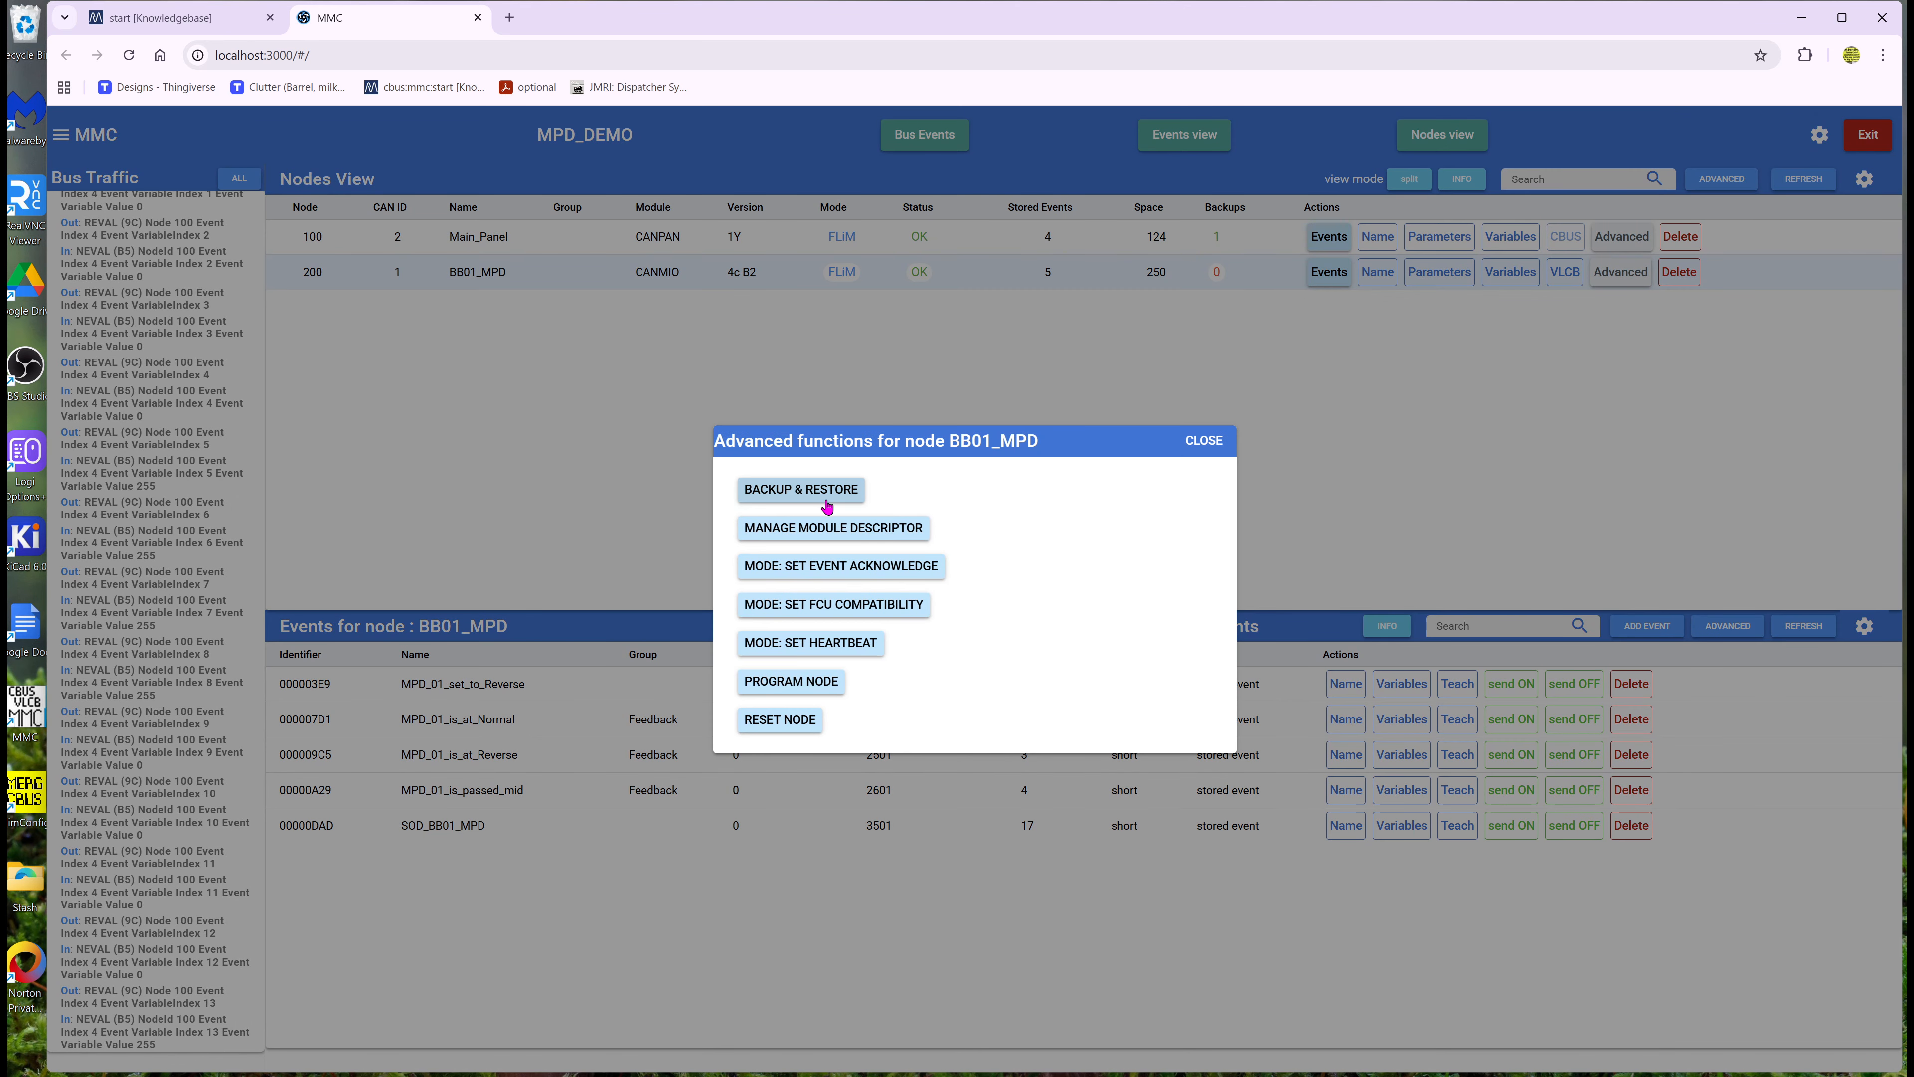
left_click(827, 503)
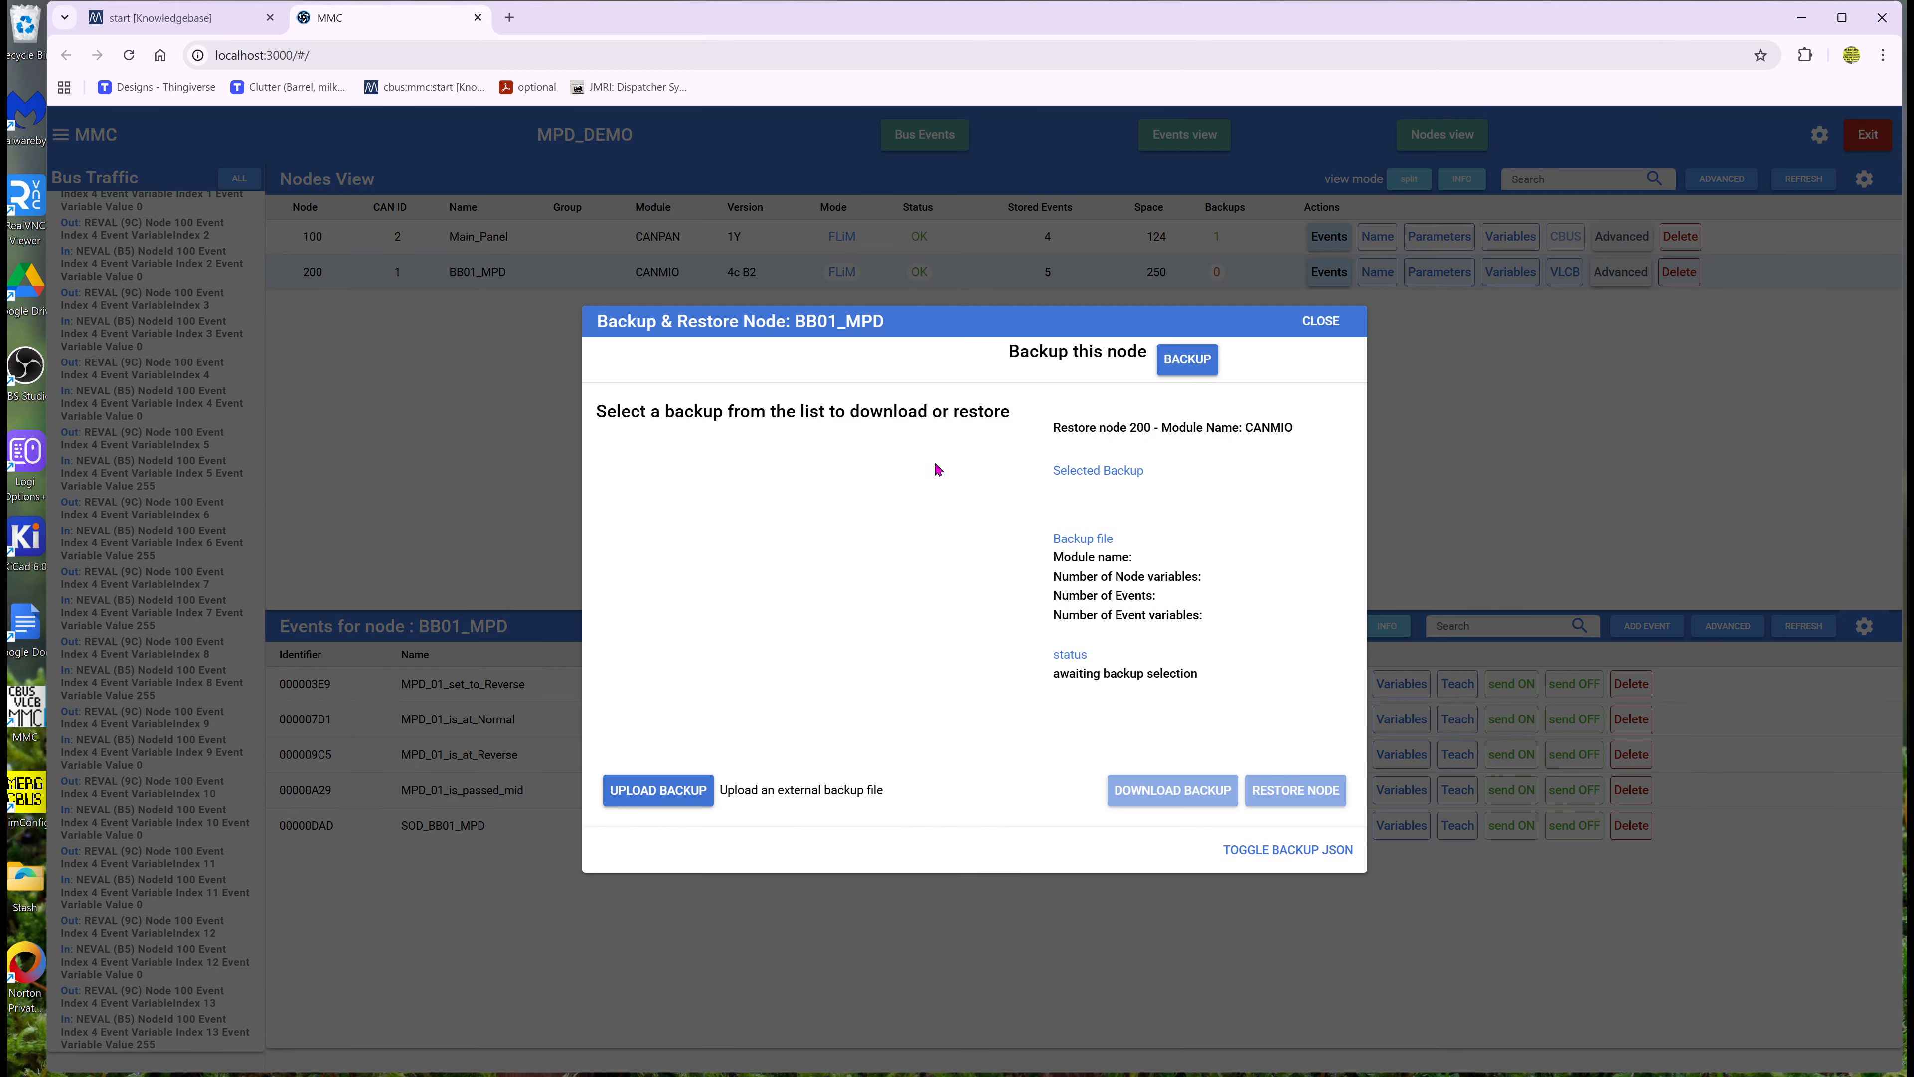
left_click(1190, 362)
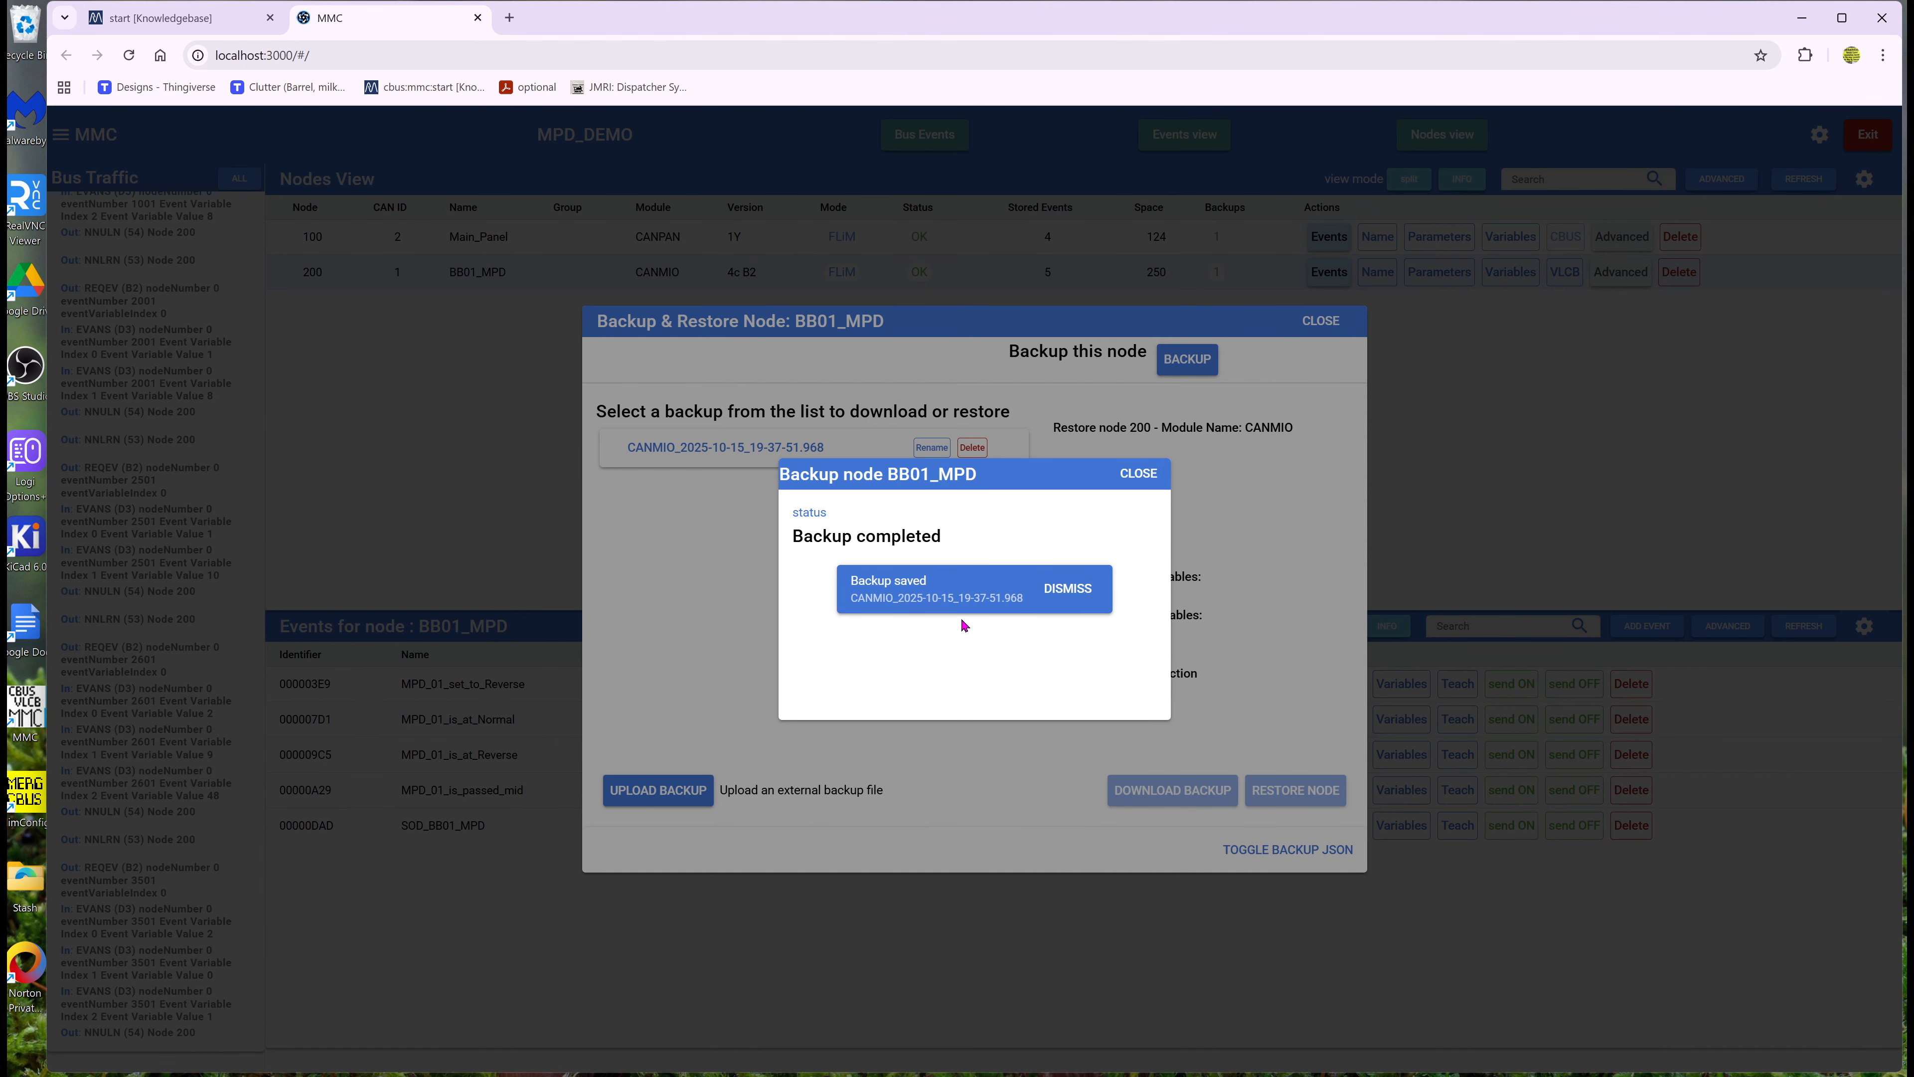
left_click(1067, 589)
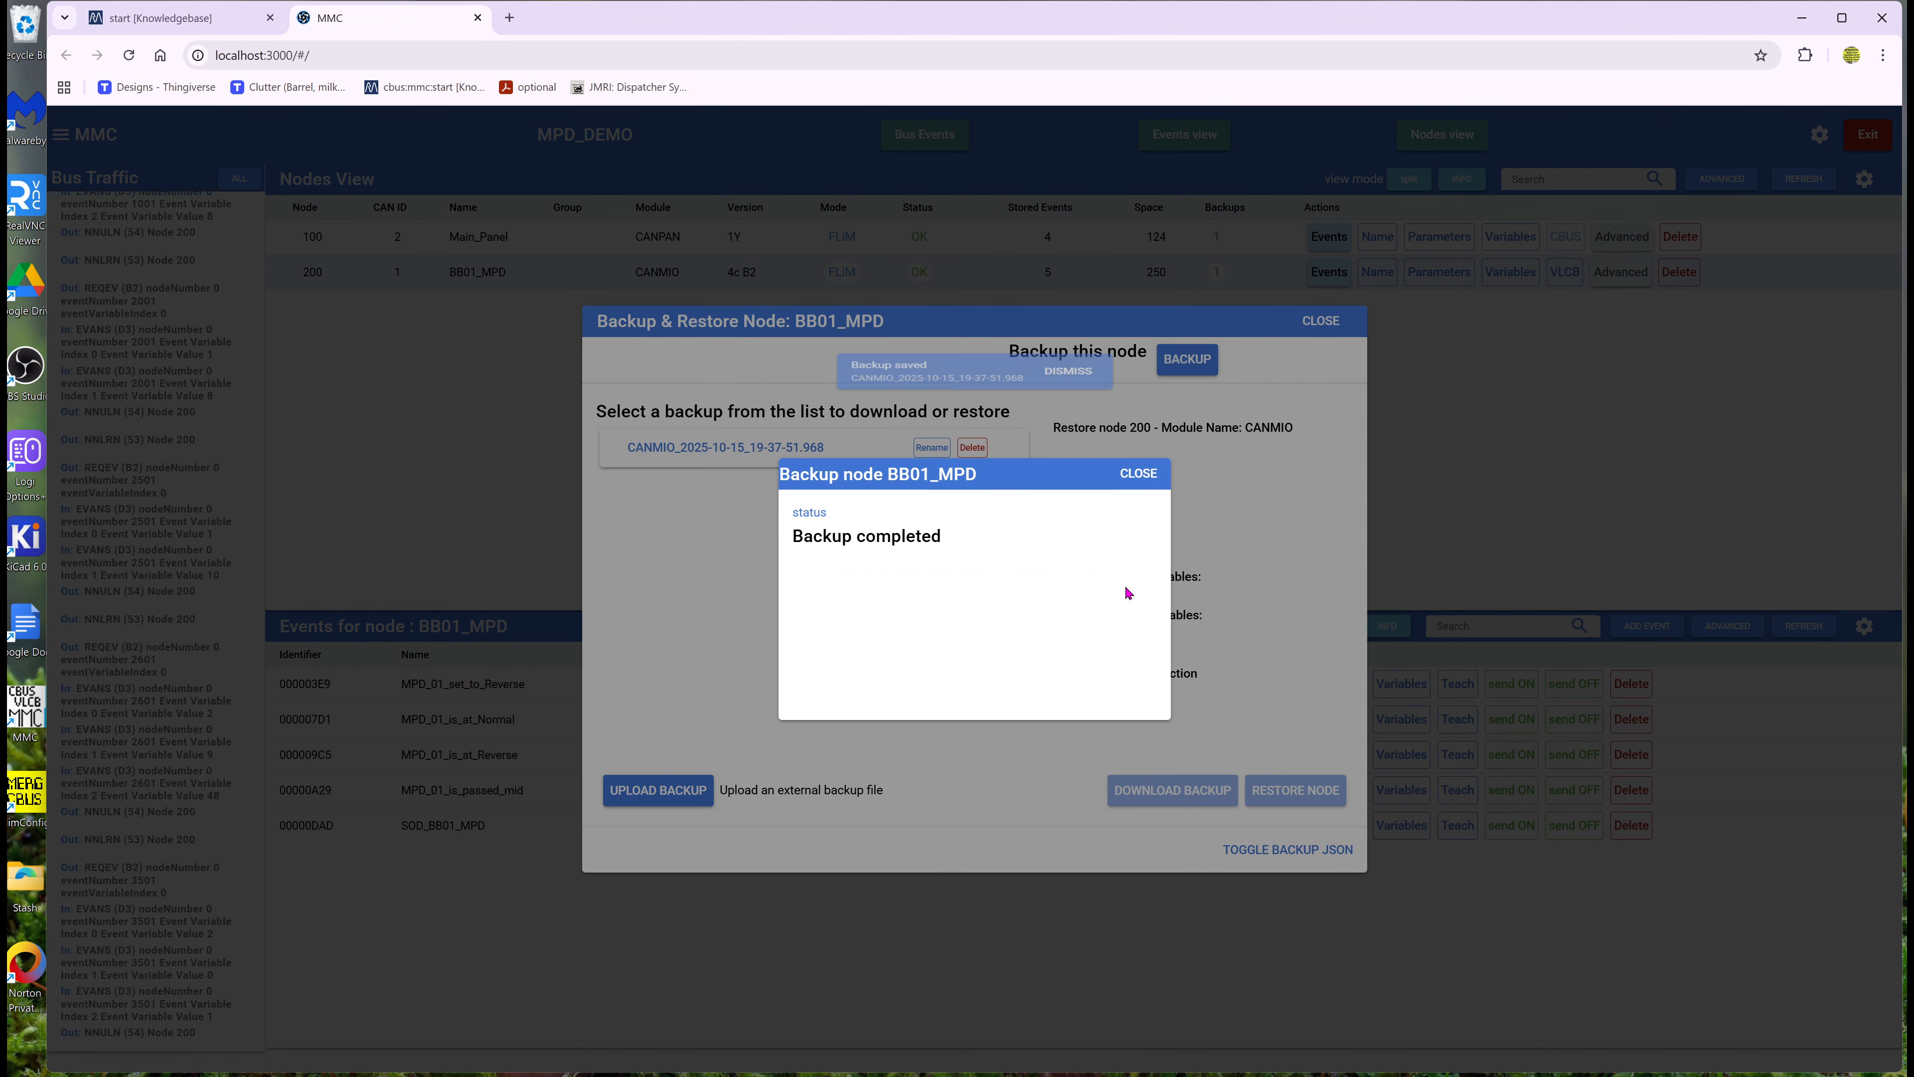
left_click(1147, 477)
left_click(1321, 320)
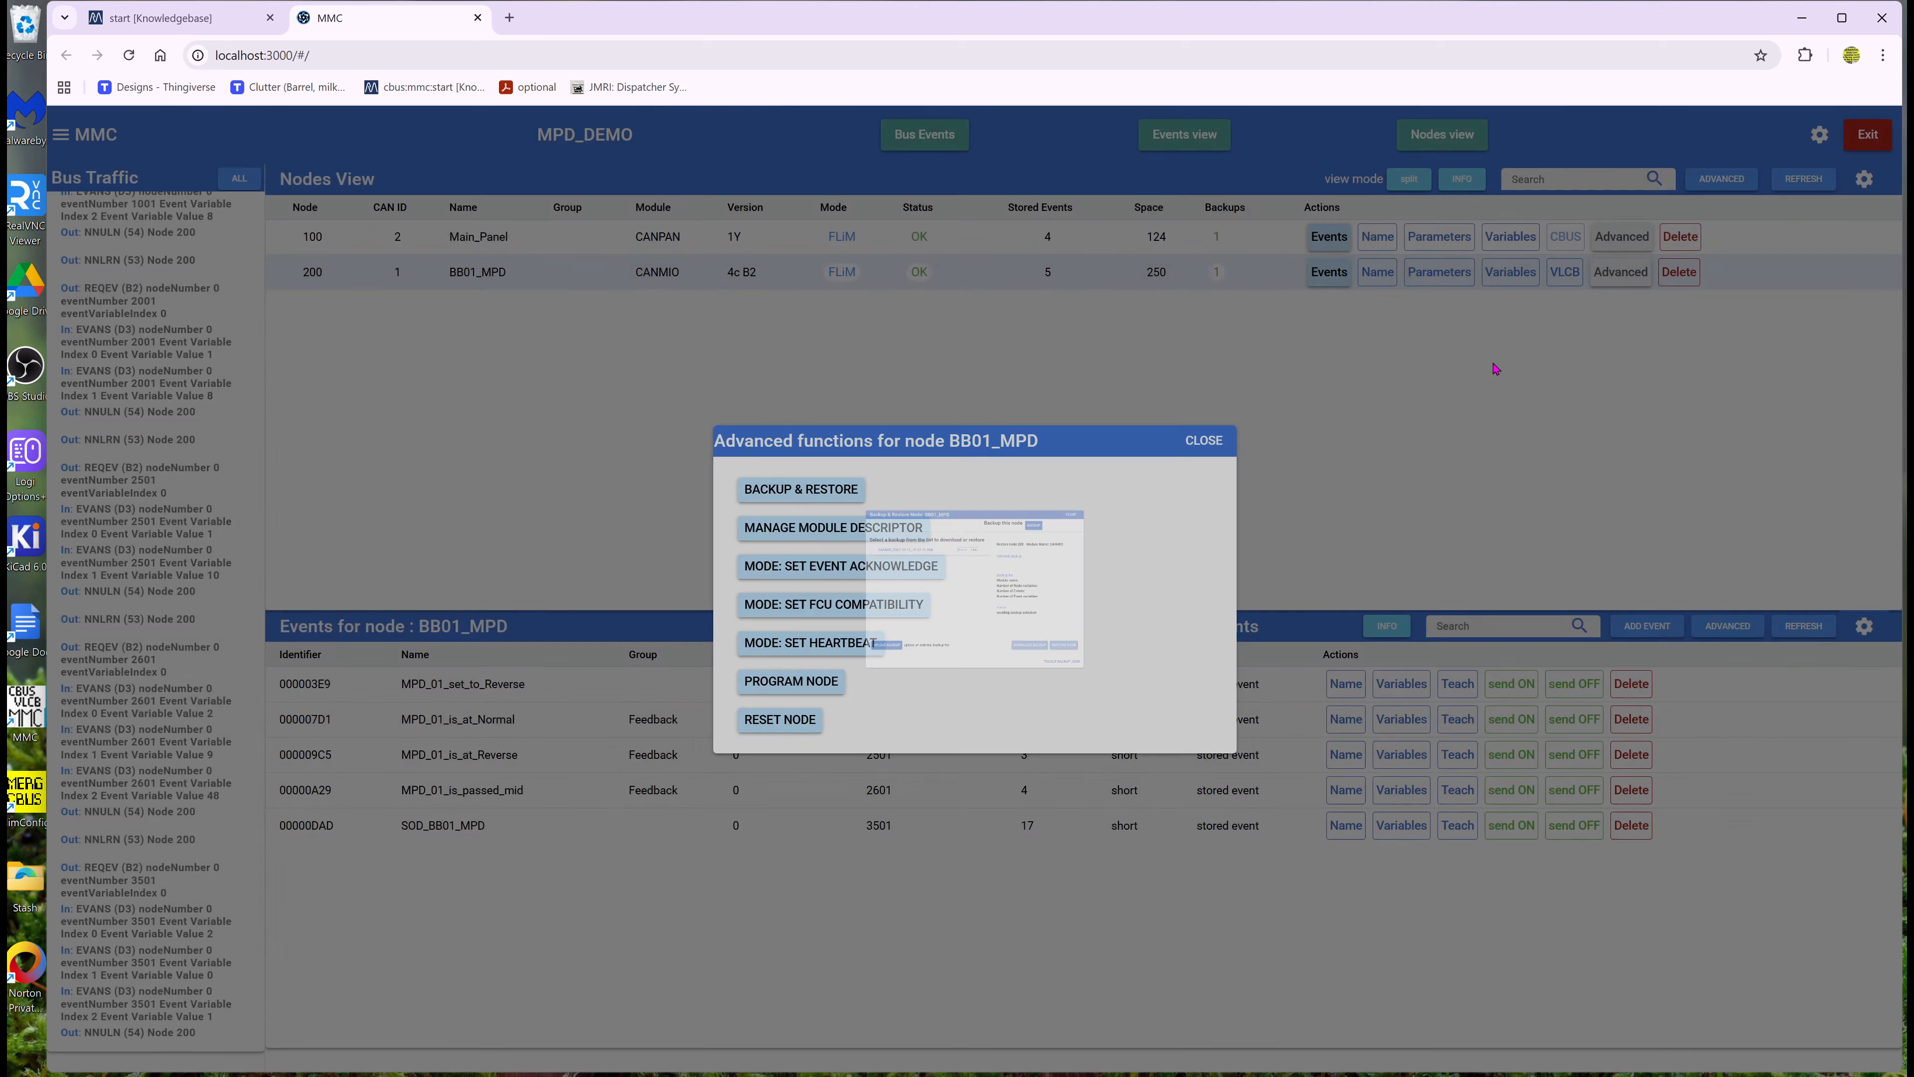
left_click(1203, 440)
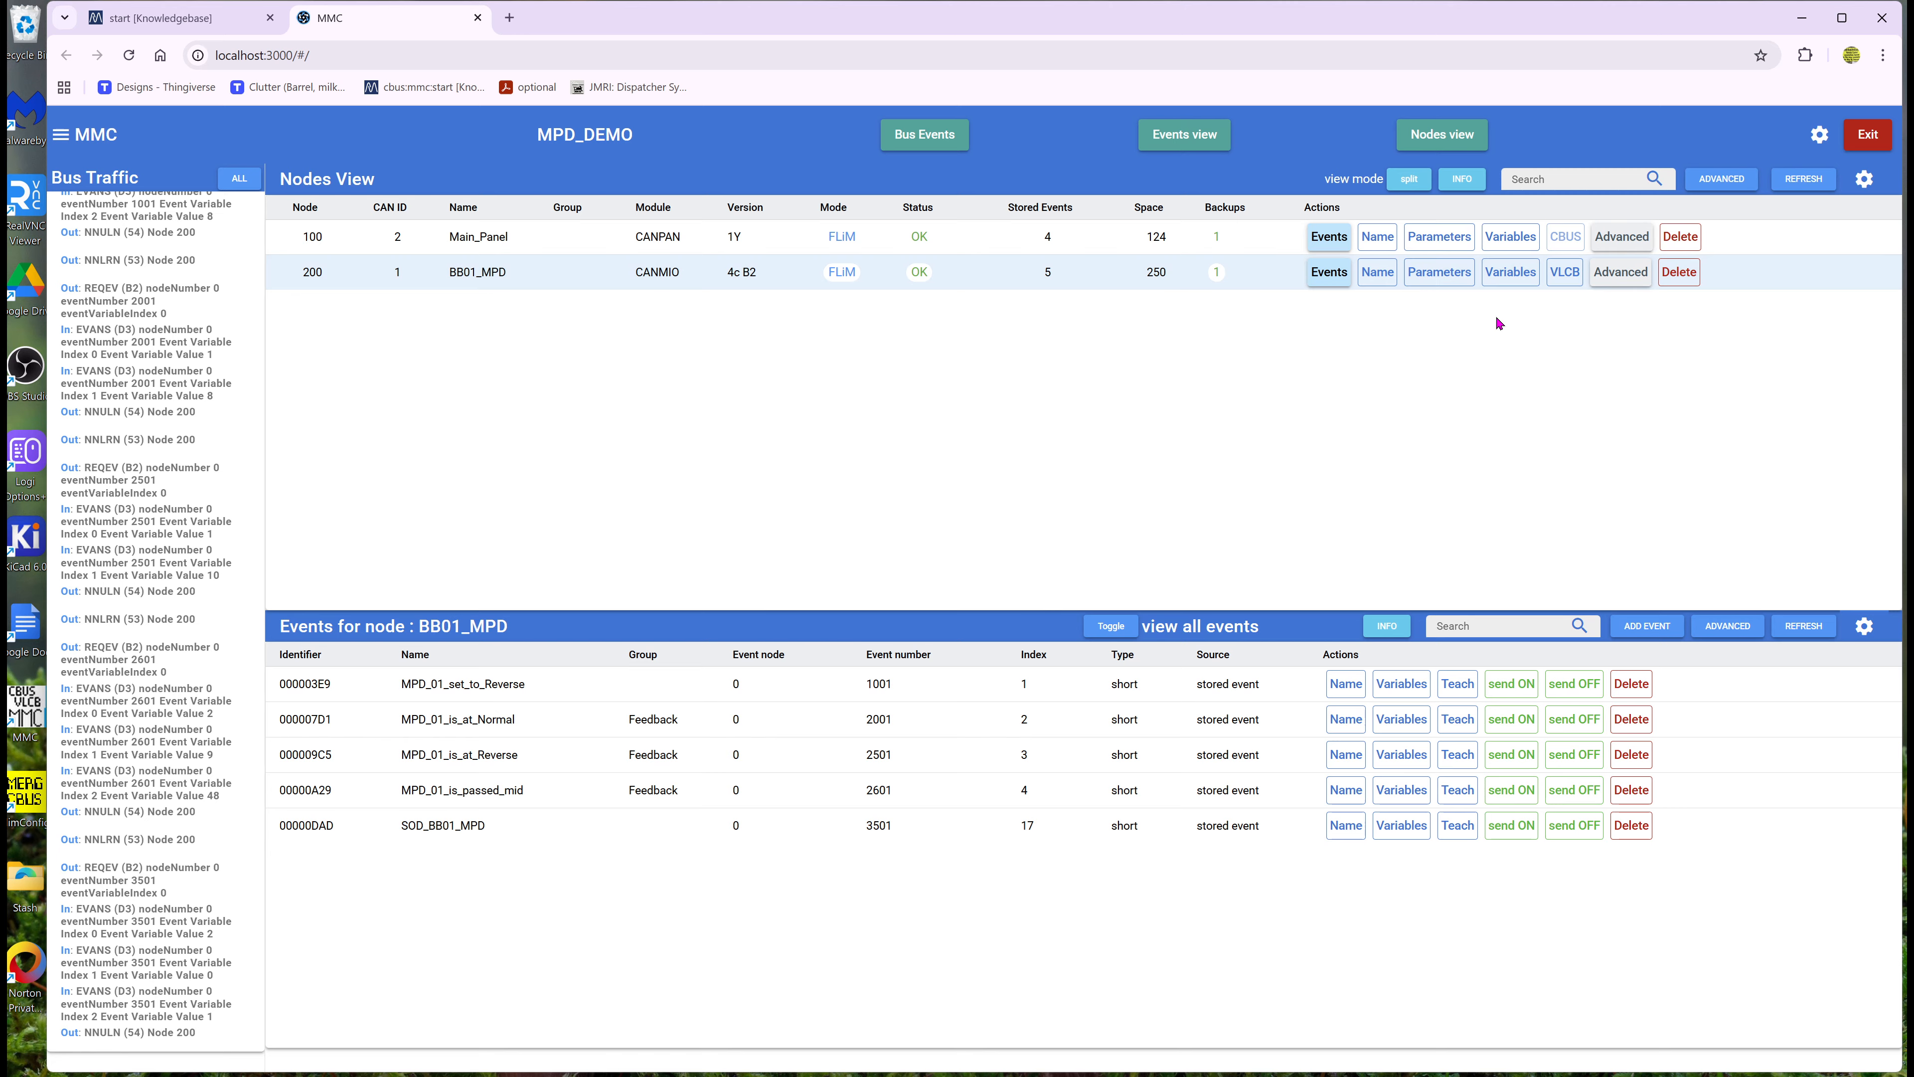
- Restore node 200, BB01_MPD, from the backup CANMIO_2025-10-15_19-37-51.968
left_click(1619, 271)
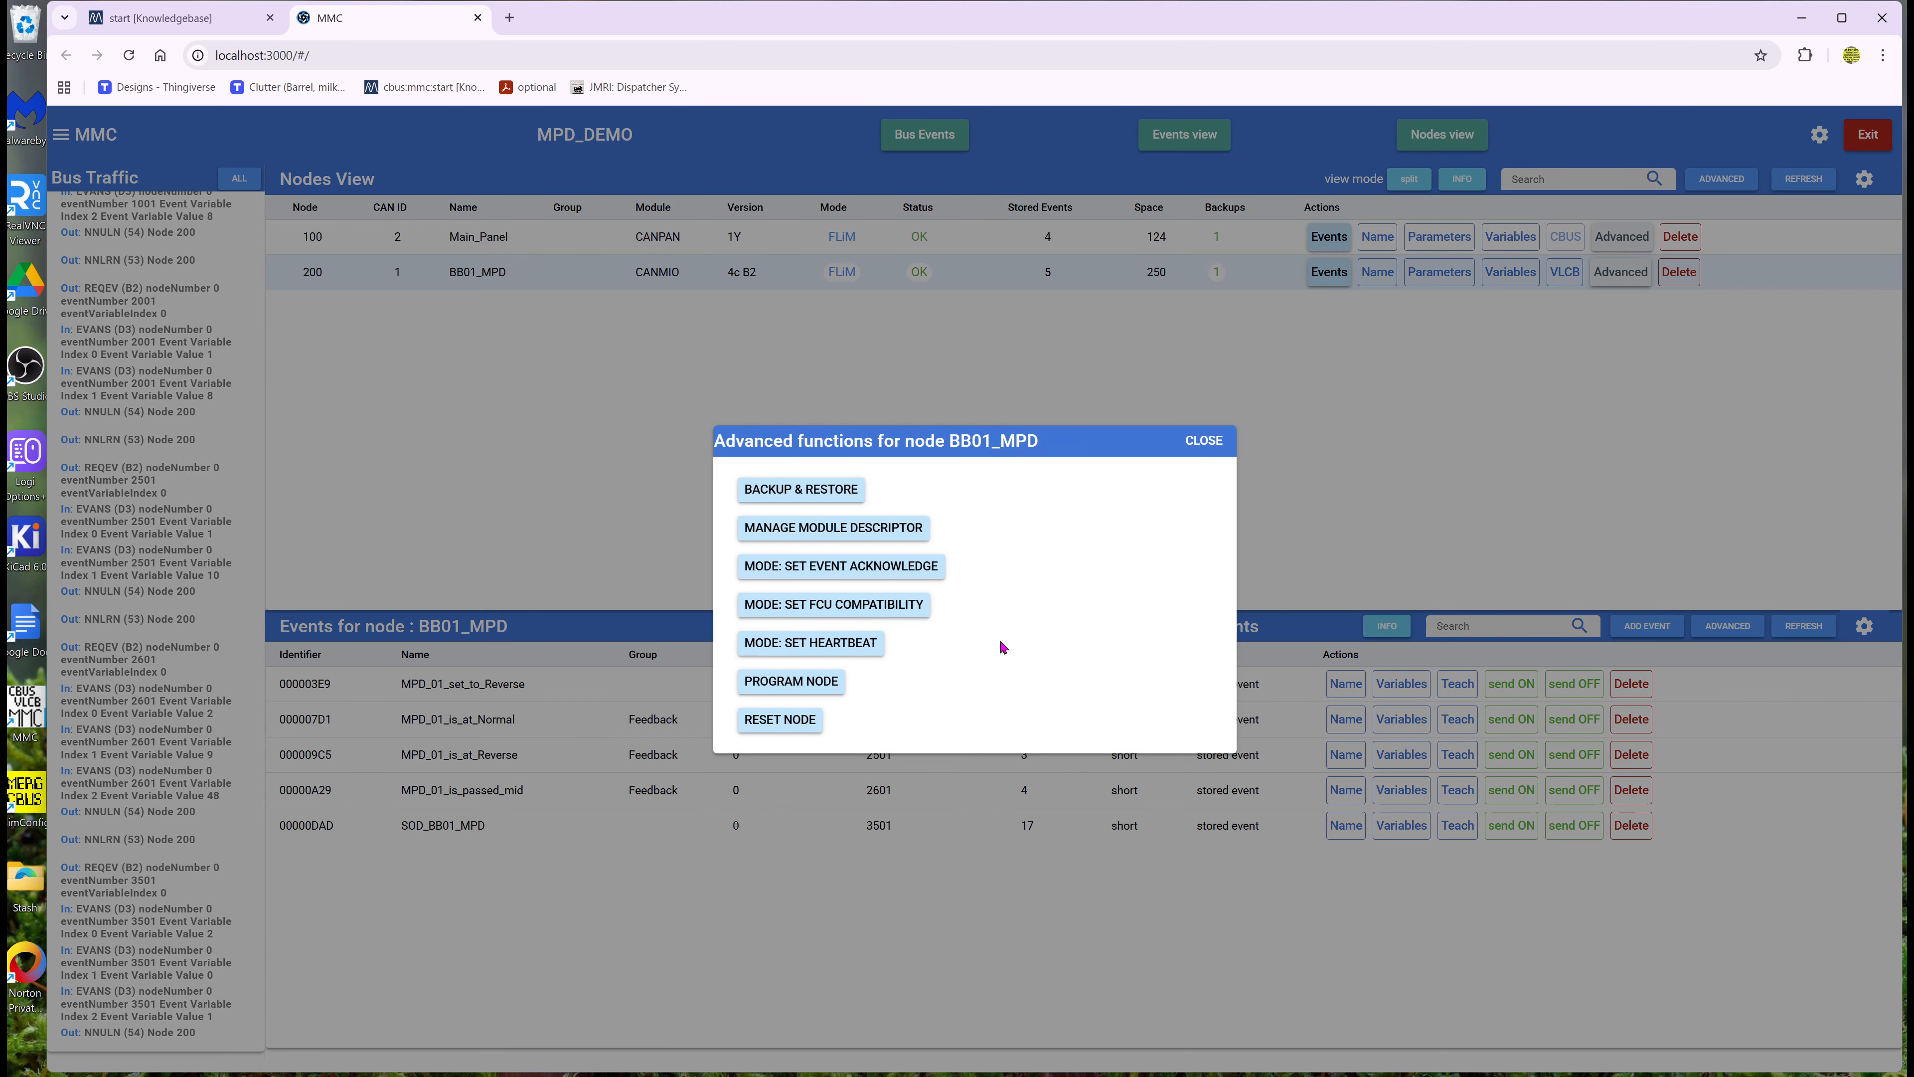
left_click(835, 491)
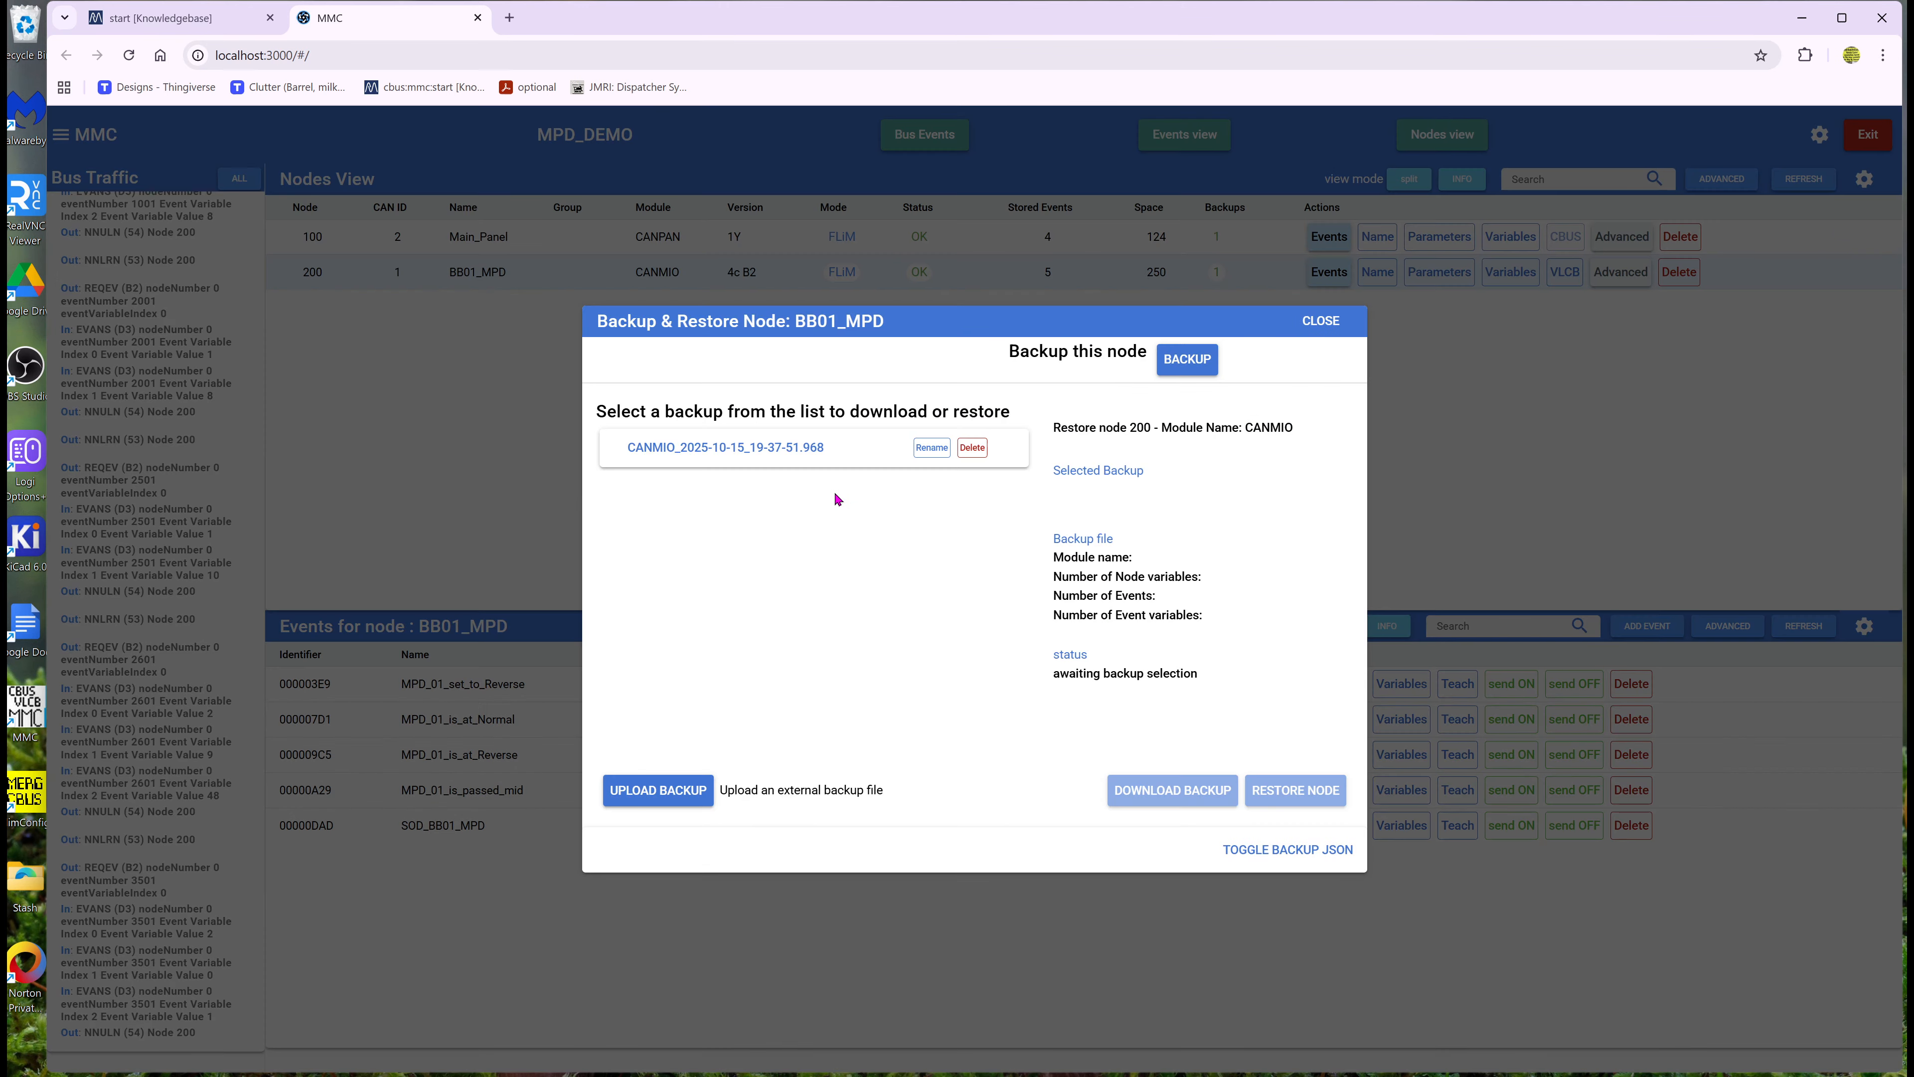
left_click(767, 460)
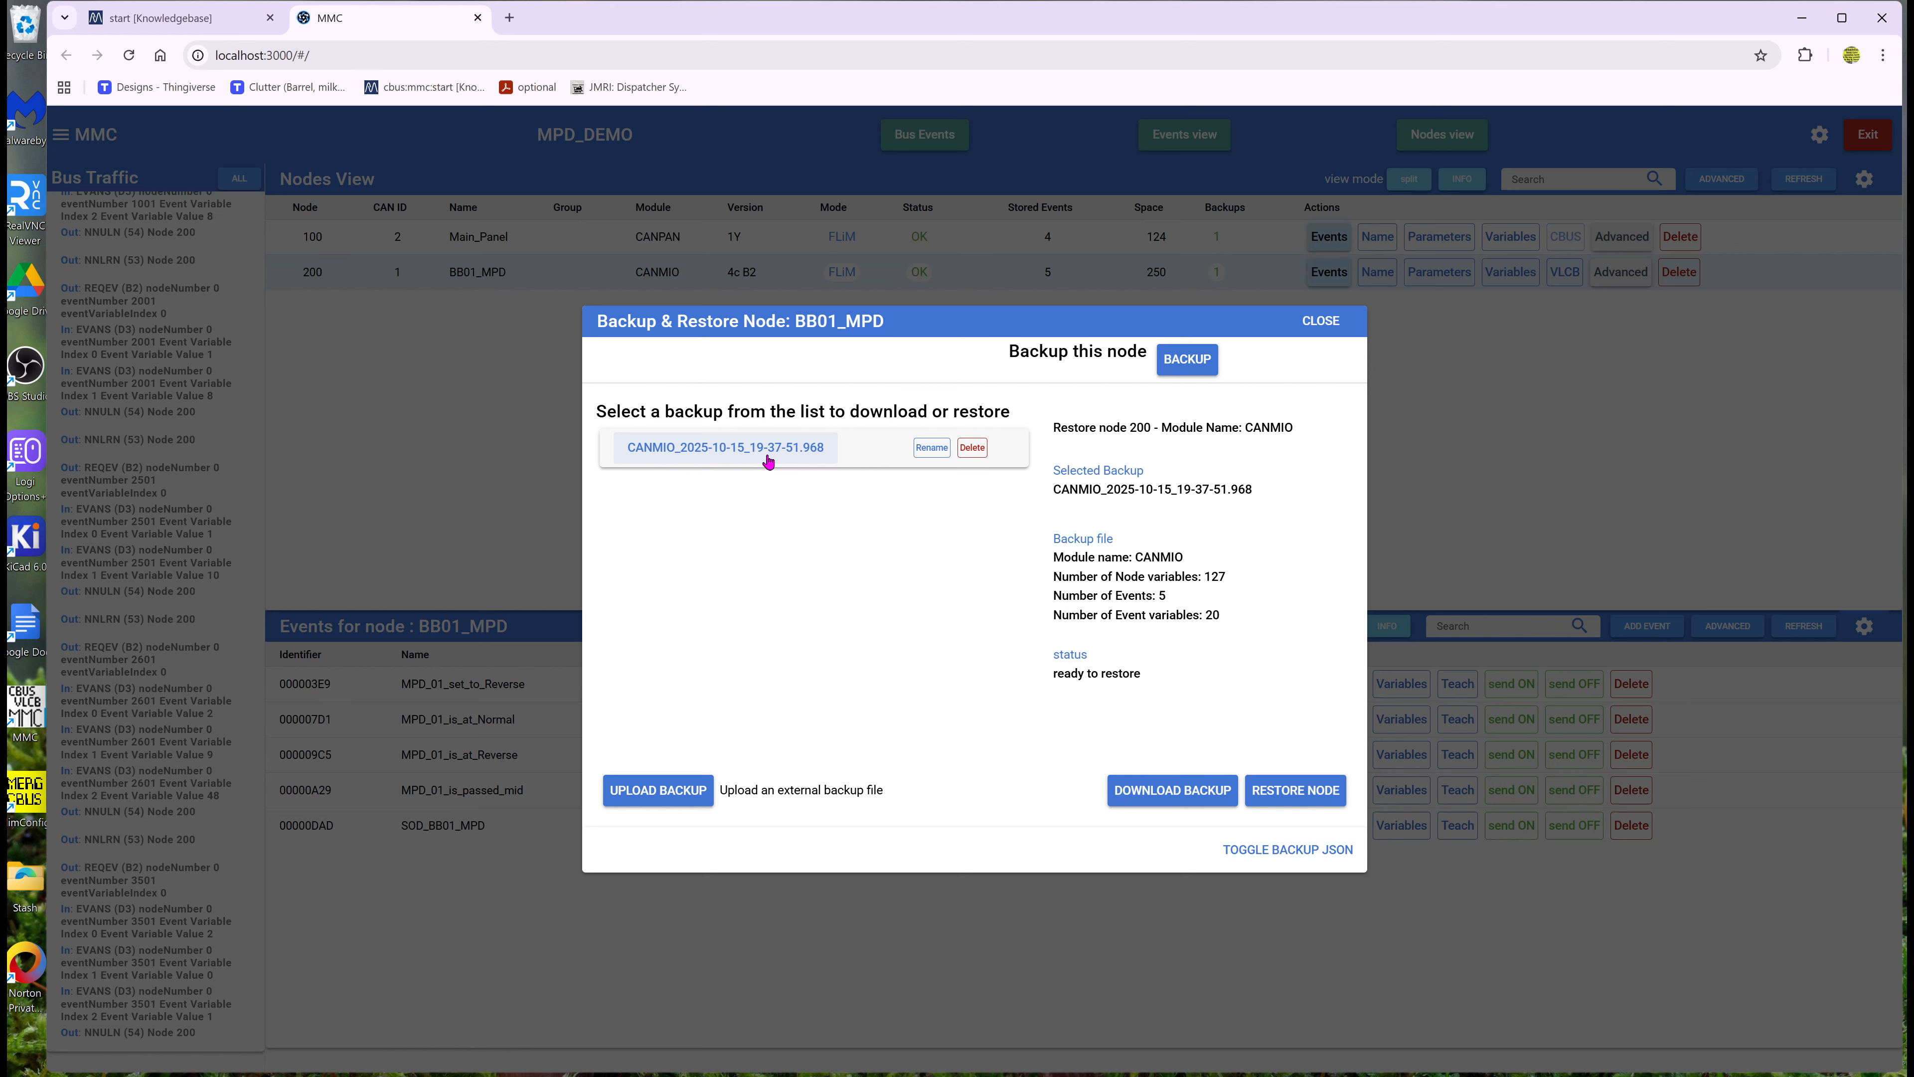
left_click(1278, 790)
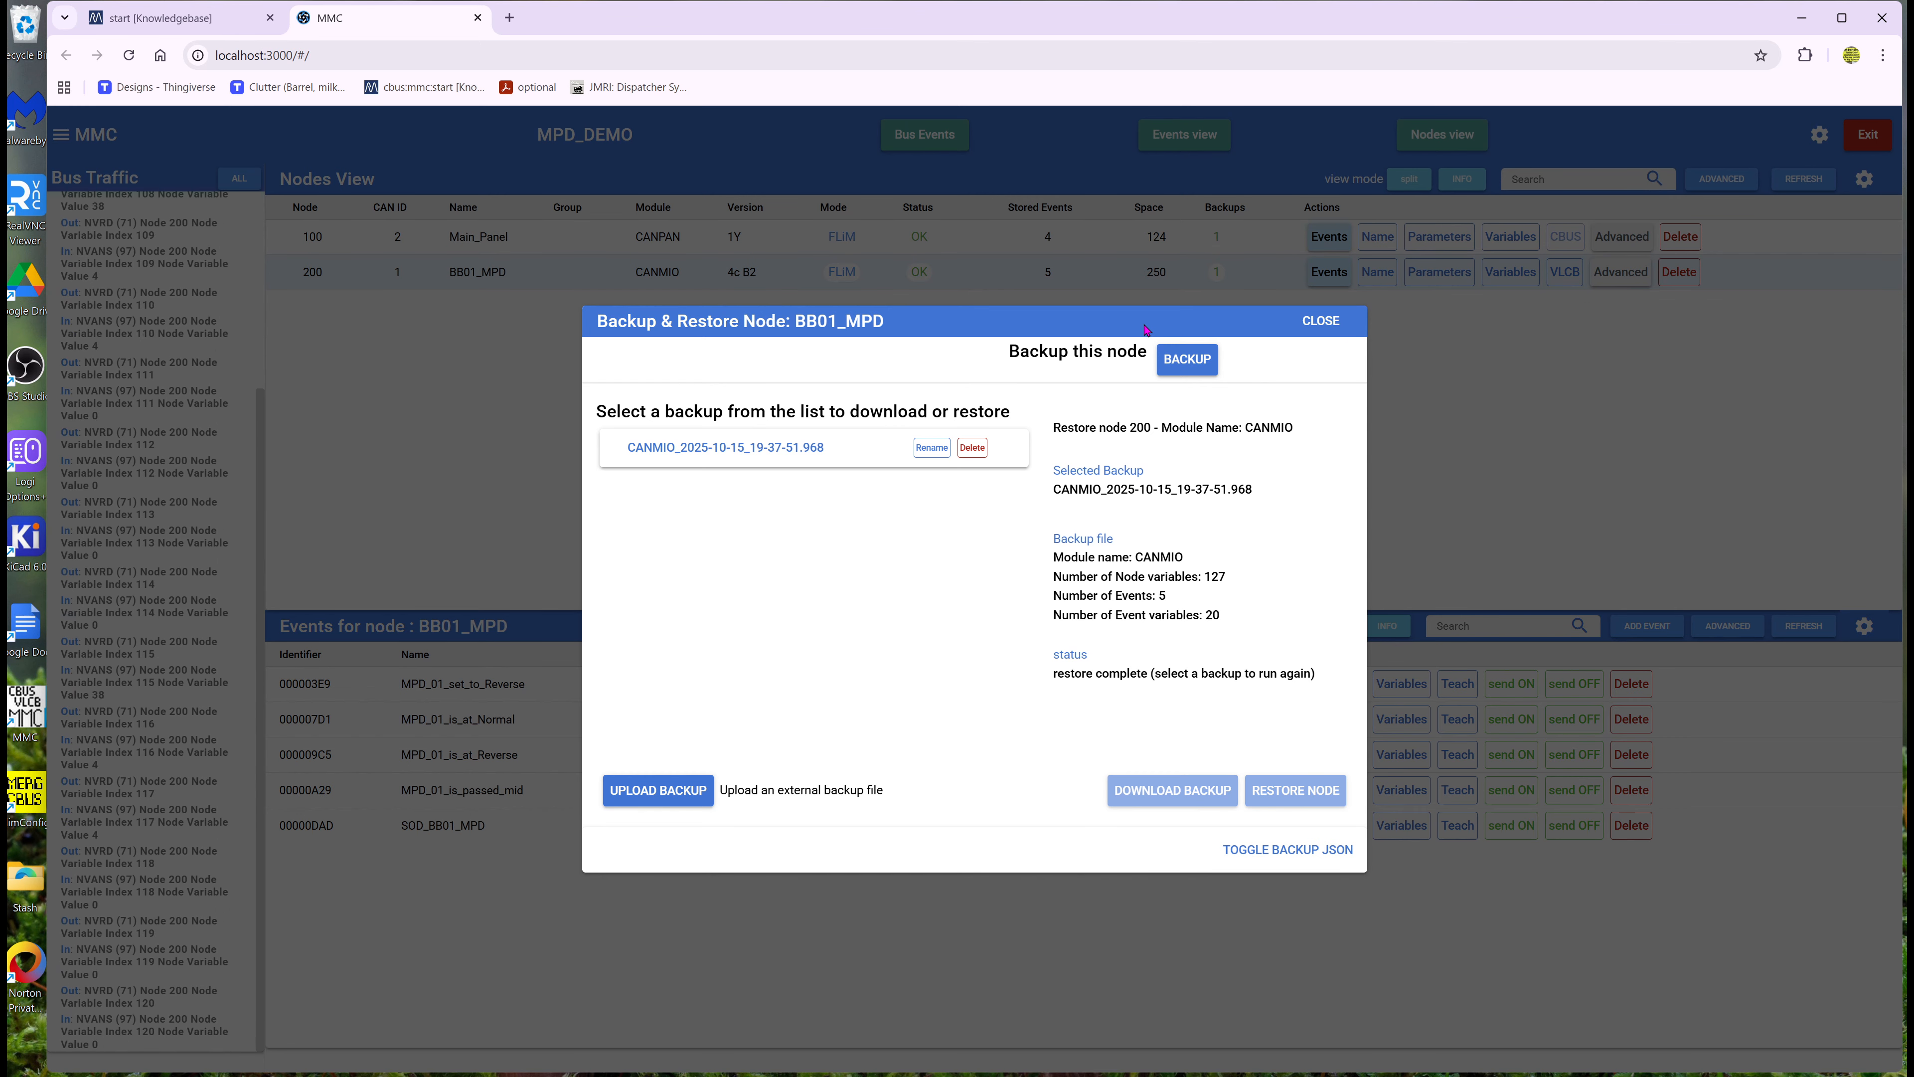
left_click(1327, 322)
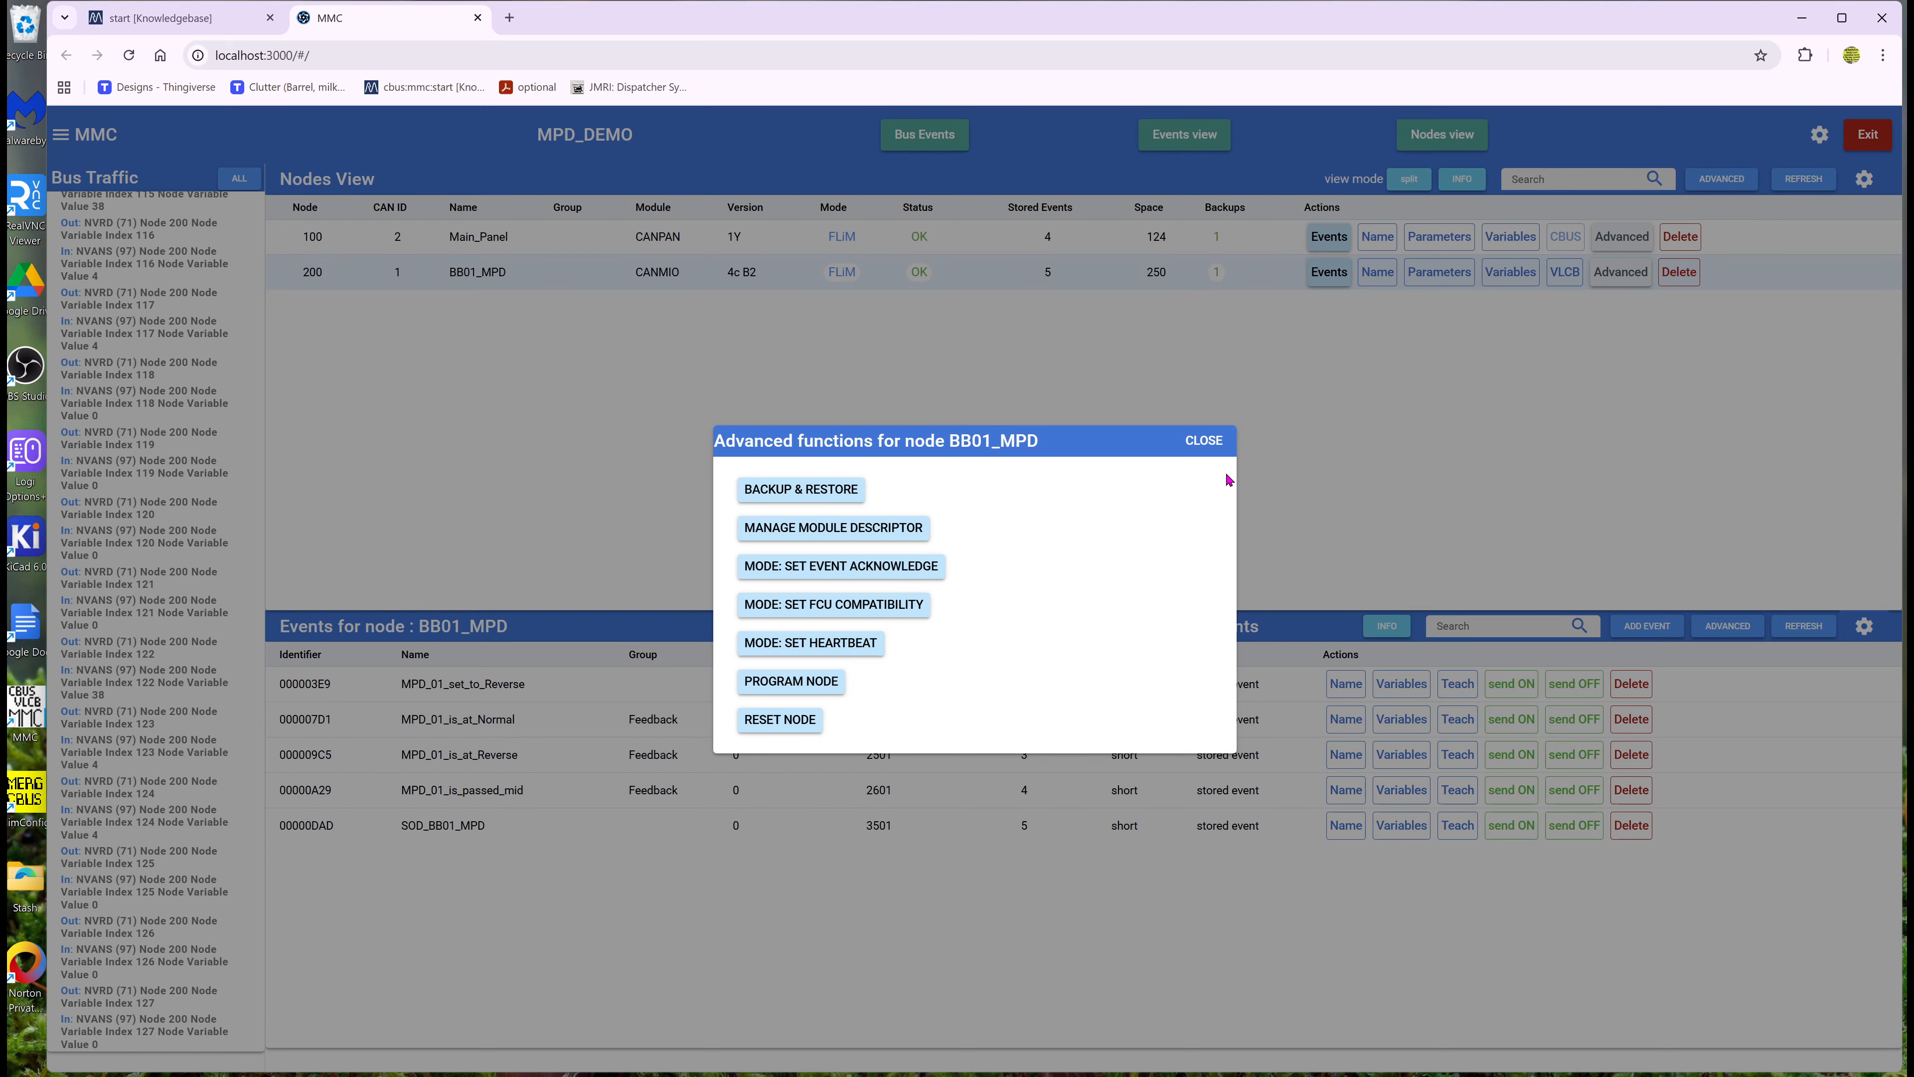
left_click(1207, 445)
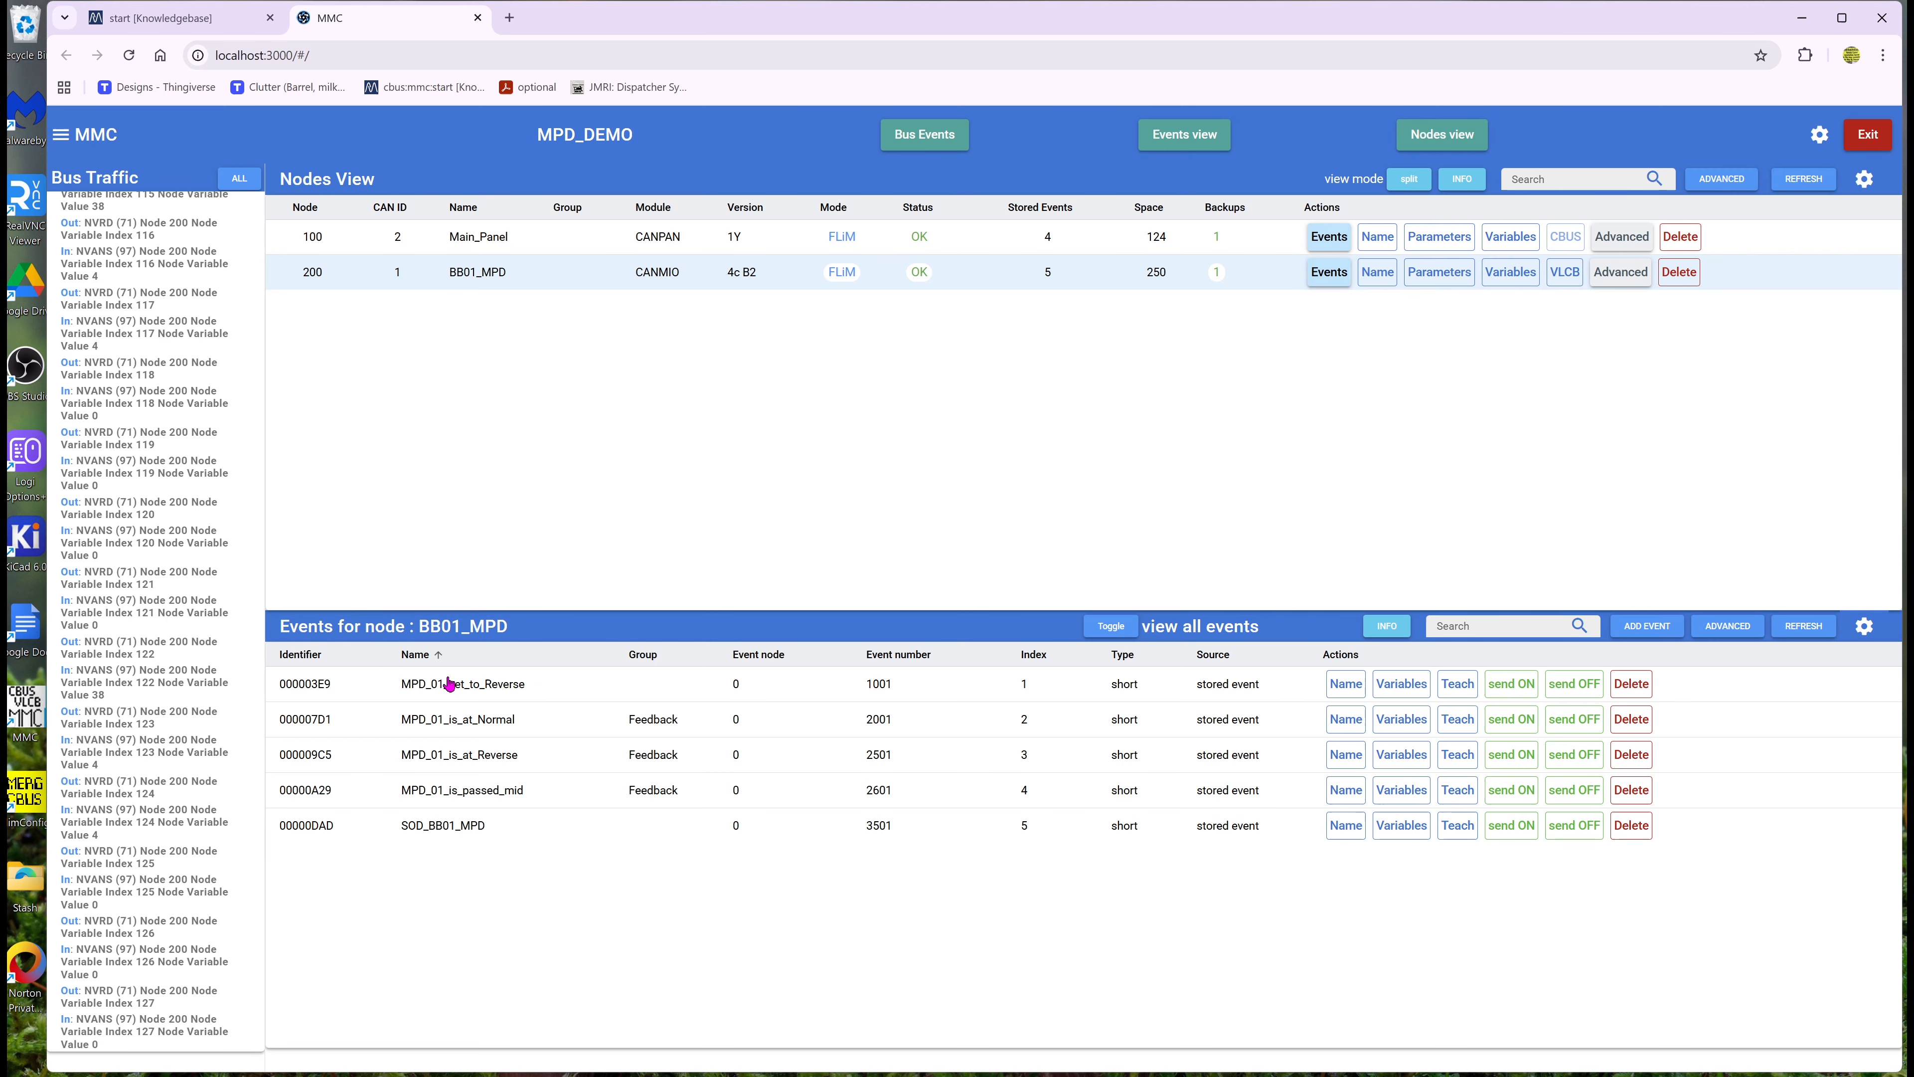